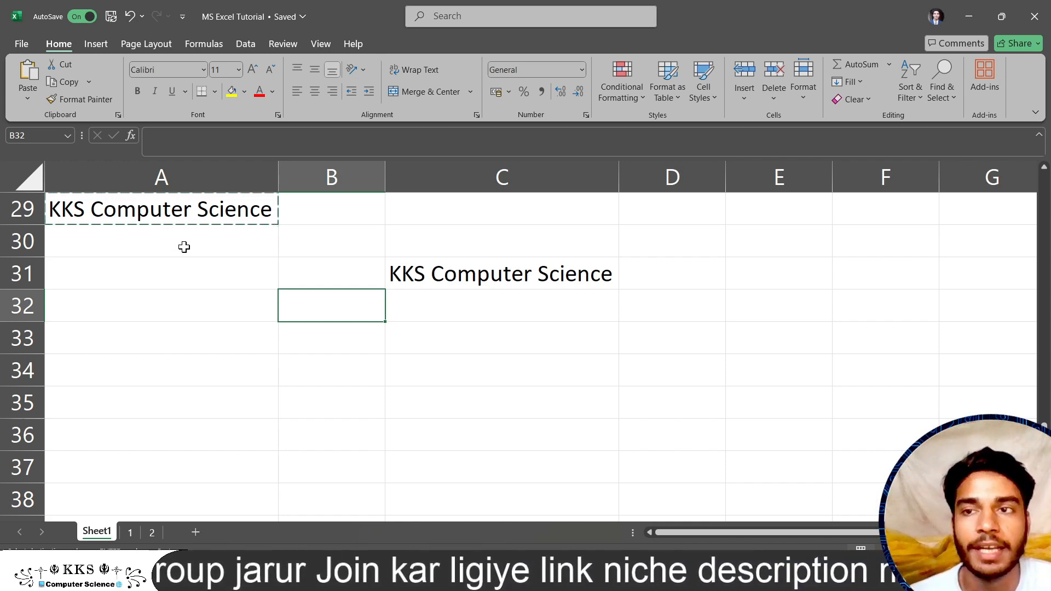
Step: Cut the text in cell A29, paste it into C33, and undo the move
left_click(176, 216)
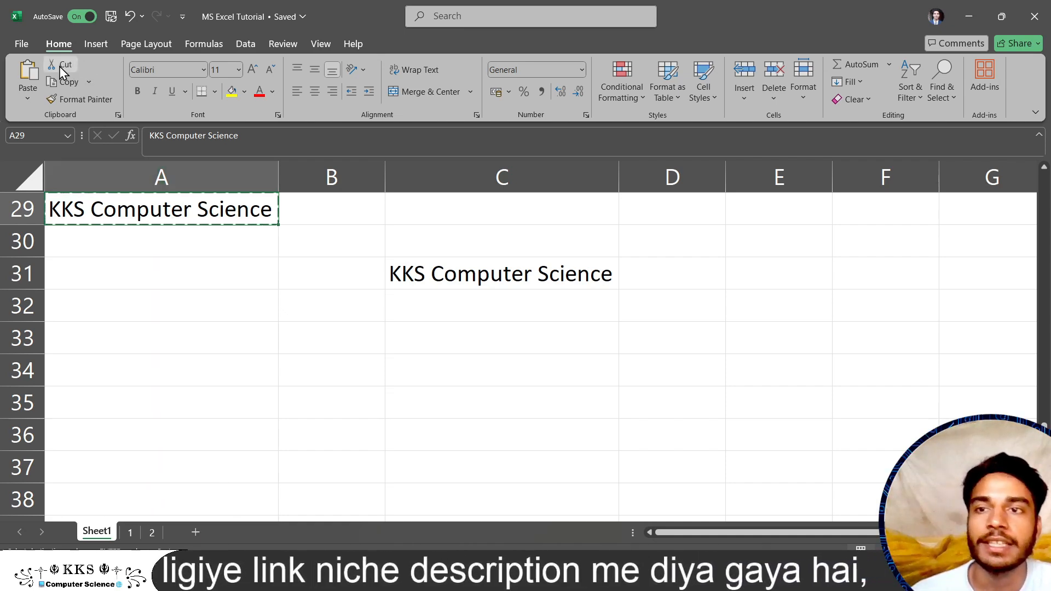
left_click(431, 343)
key("ctrl+v")
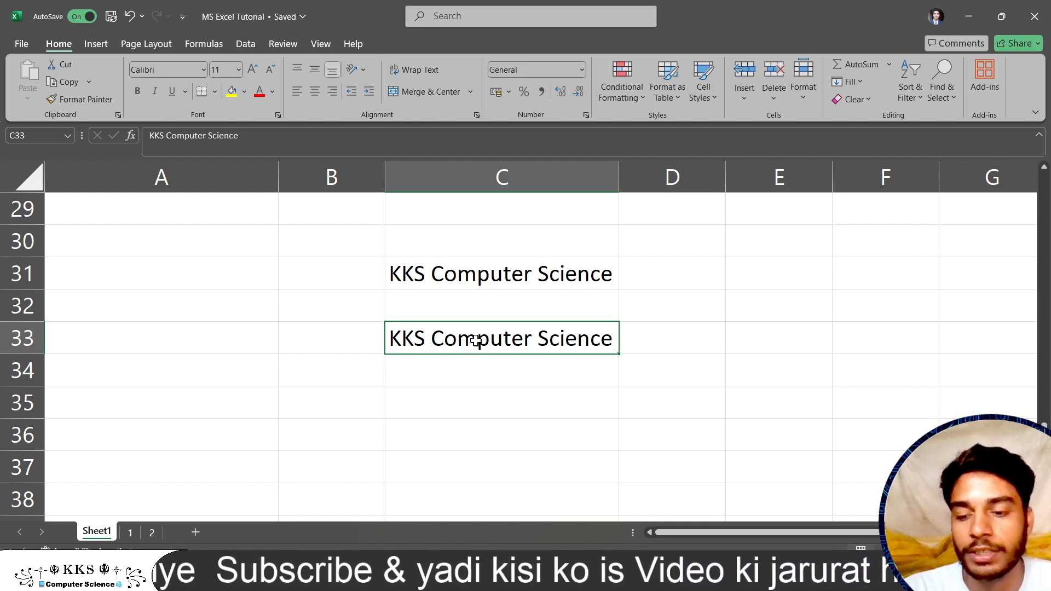
key("ctrl+z")
left_click(287, 262)
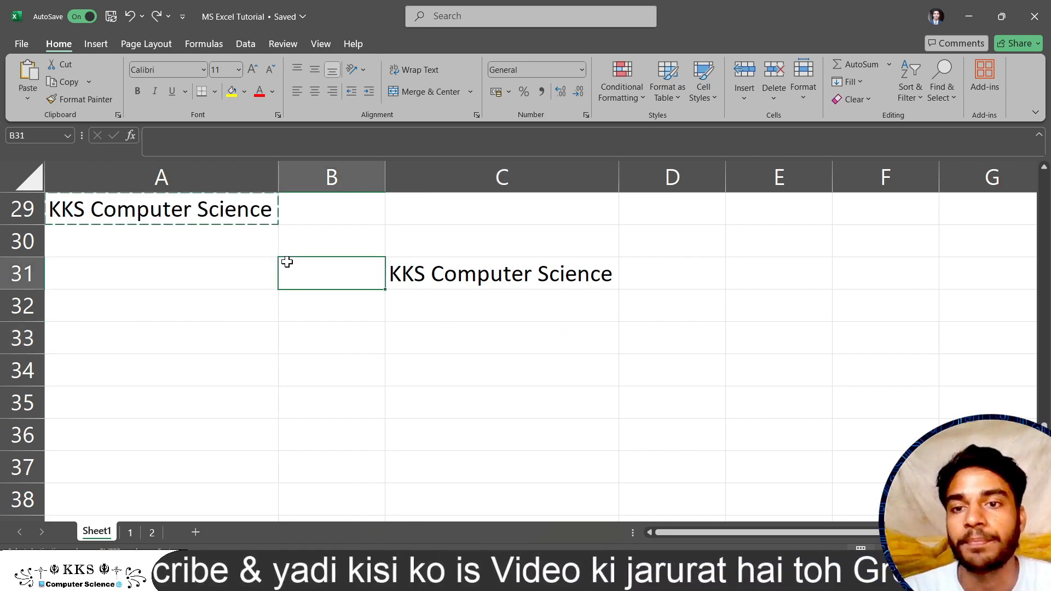
left_click(226, 234)
left_click(213, 208)
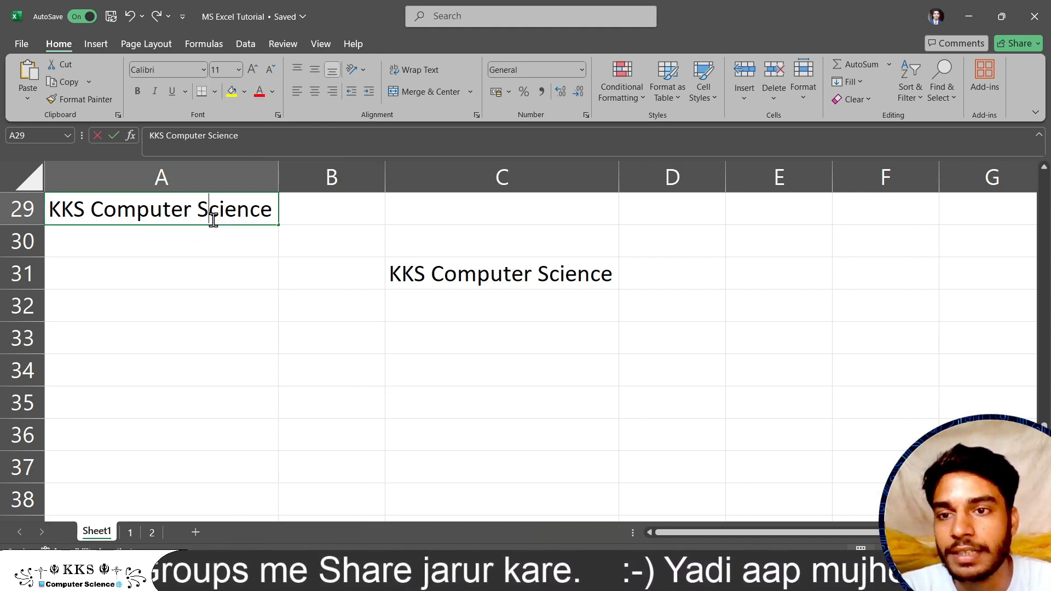
left_click(245, 244)
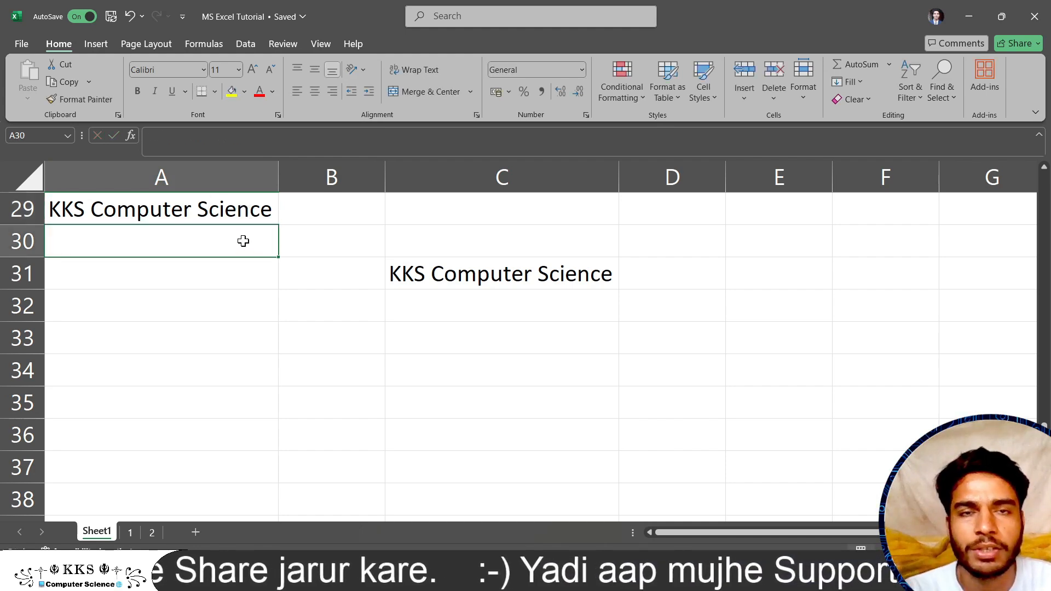
left_click(231, 208)
double_click(231, 209)
left_click(236, 230)
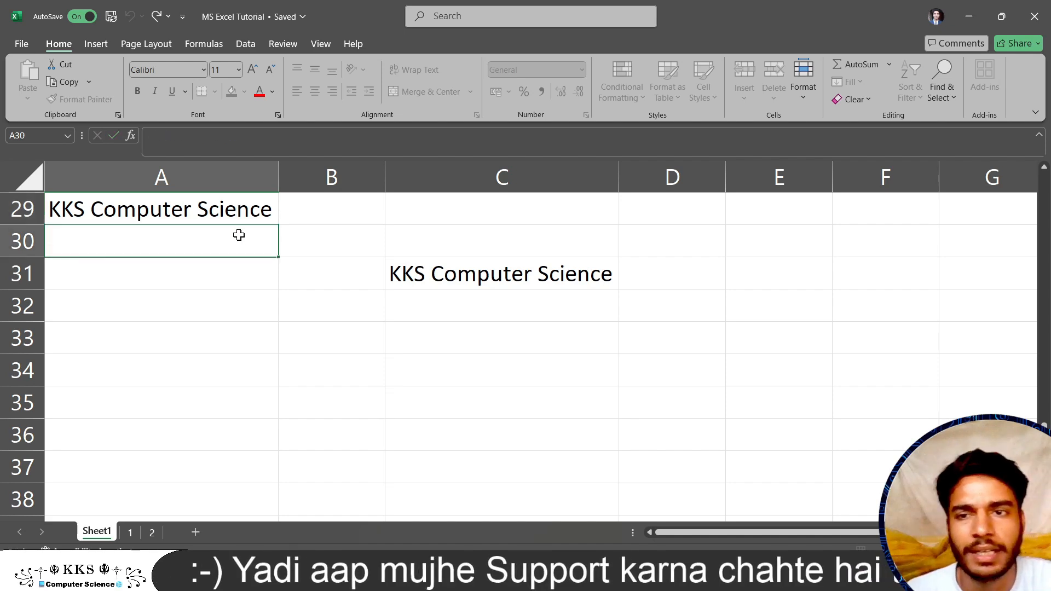
Step: Enlarge the text "KKS Computer Science" in cell A29 to font size 16 and colour it red
left_click(227, 214)
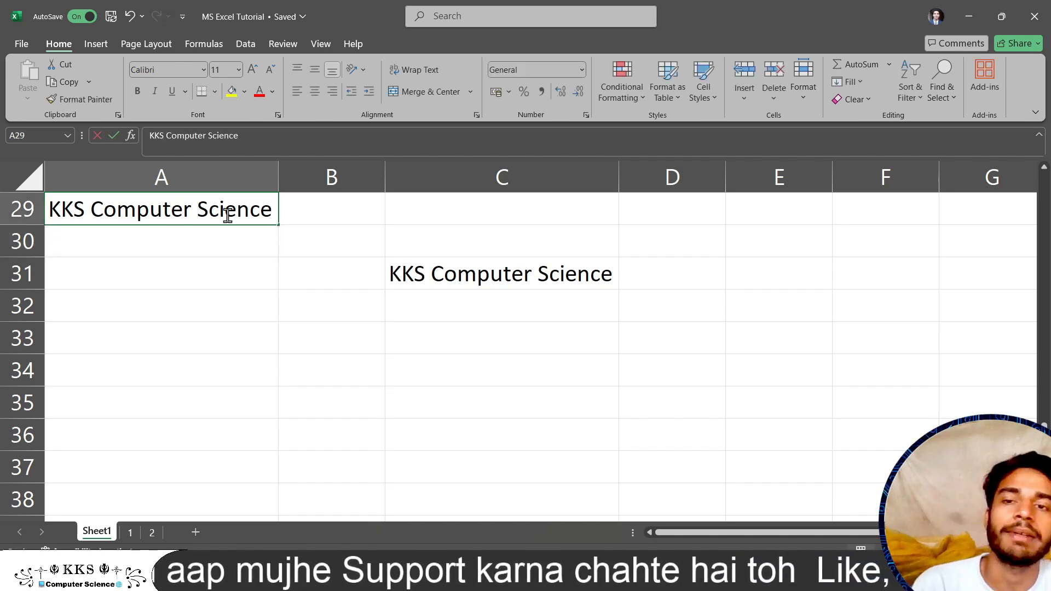
double_click(227, 214)
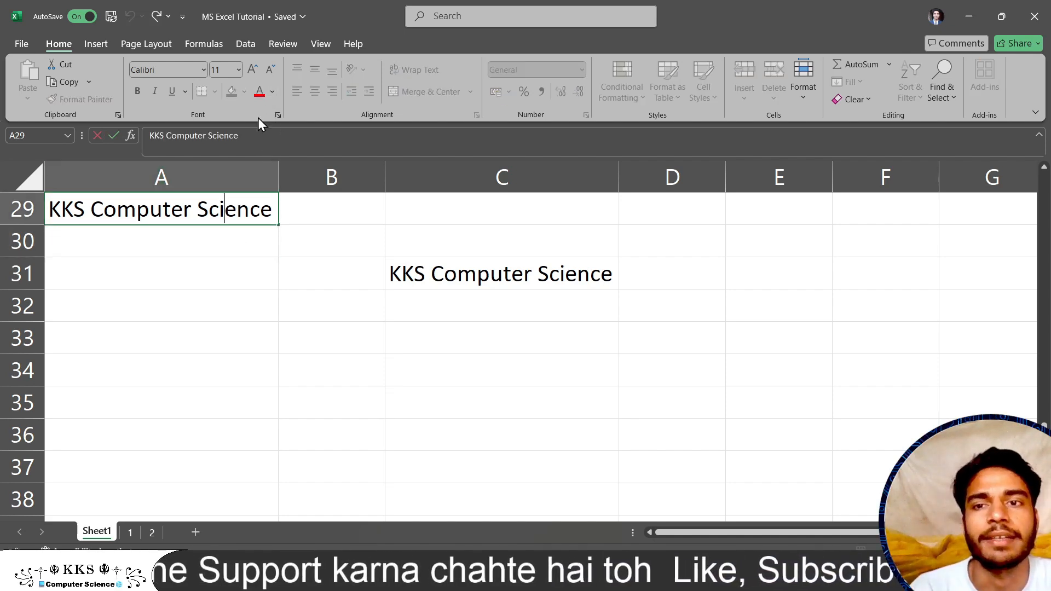
triple_click(248, 195)
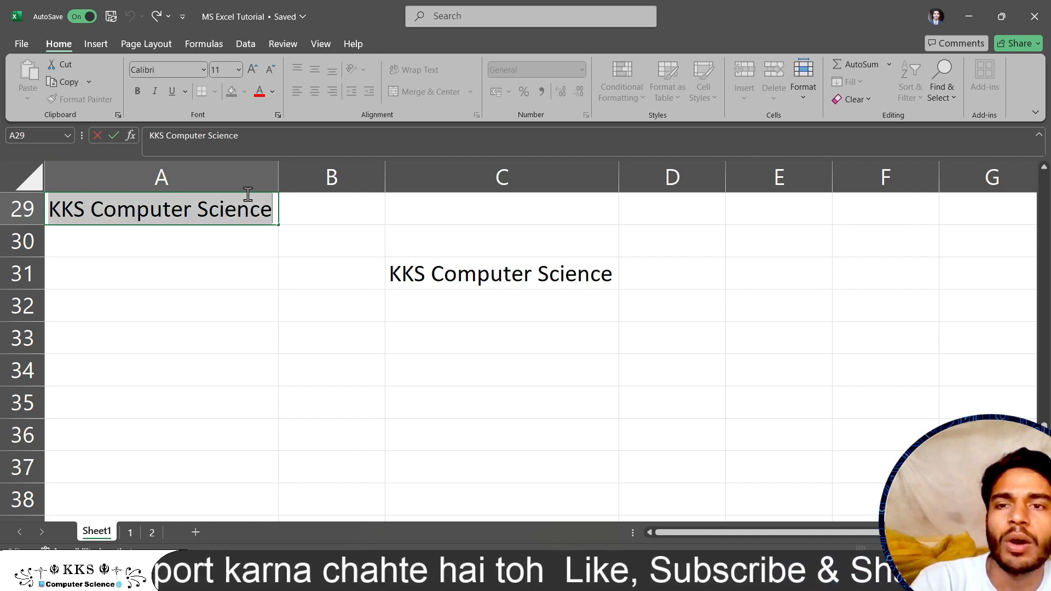
left_click(254, 68)
left_click(254, 67)
left_click(253, 66)
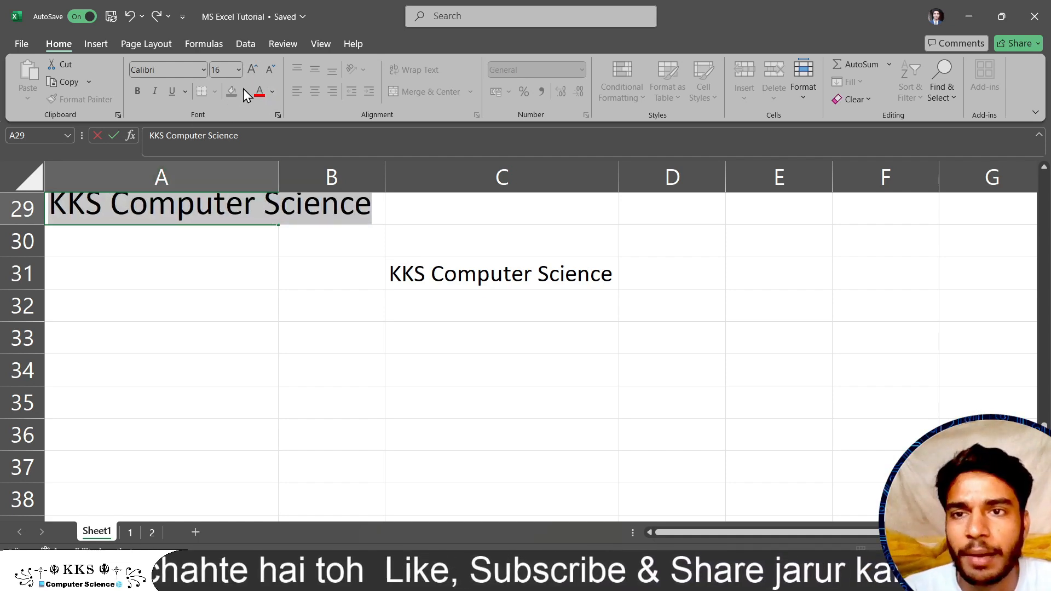
left_click(260, 92)
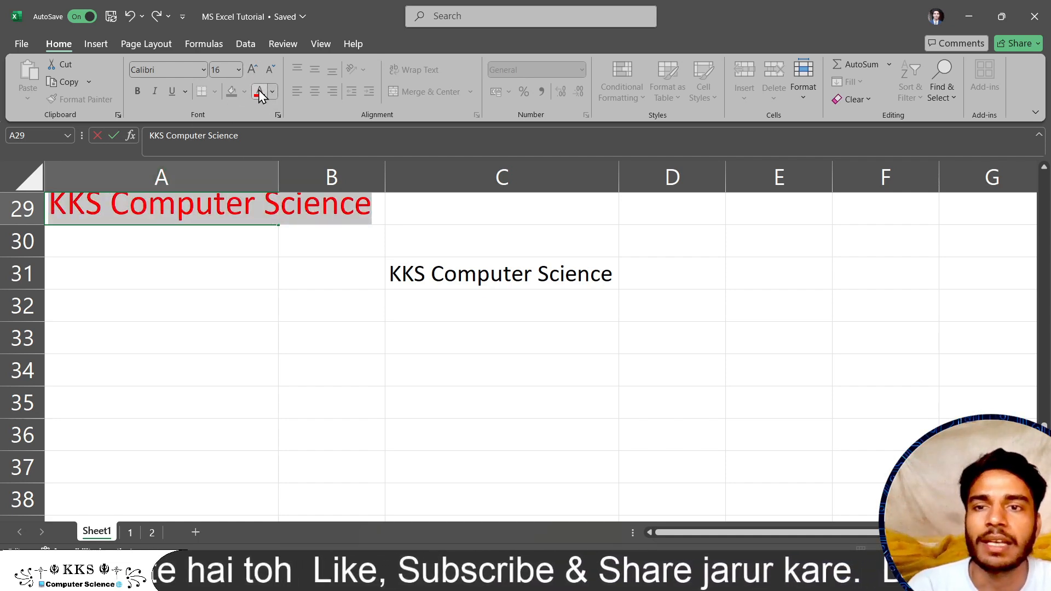
left_click(267, 244)
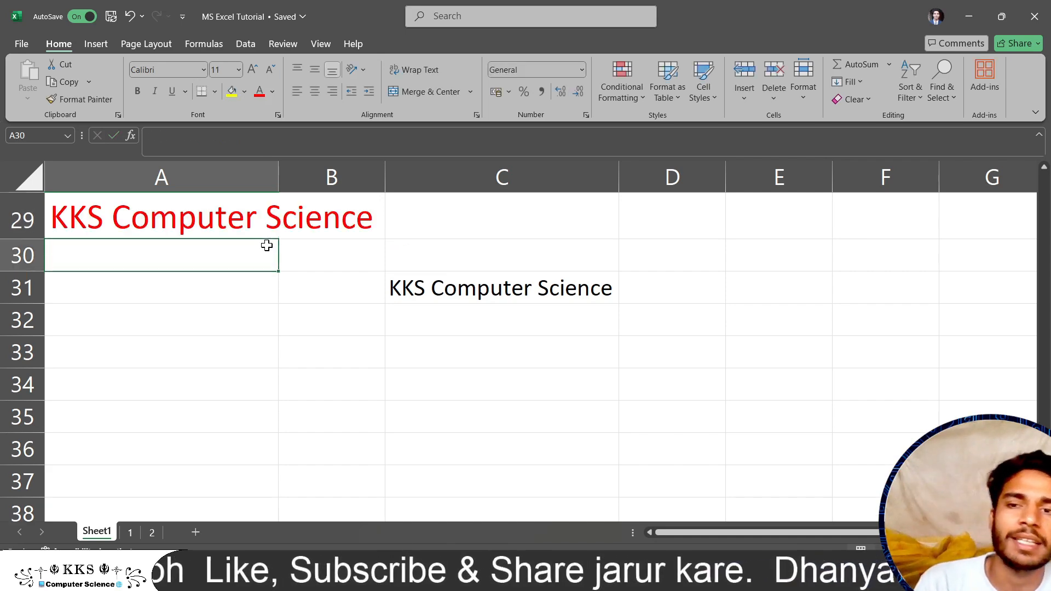
Step: Auto-fit the width of column A to its enlarged text
double_click(278, 178)
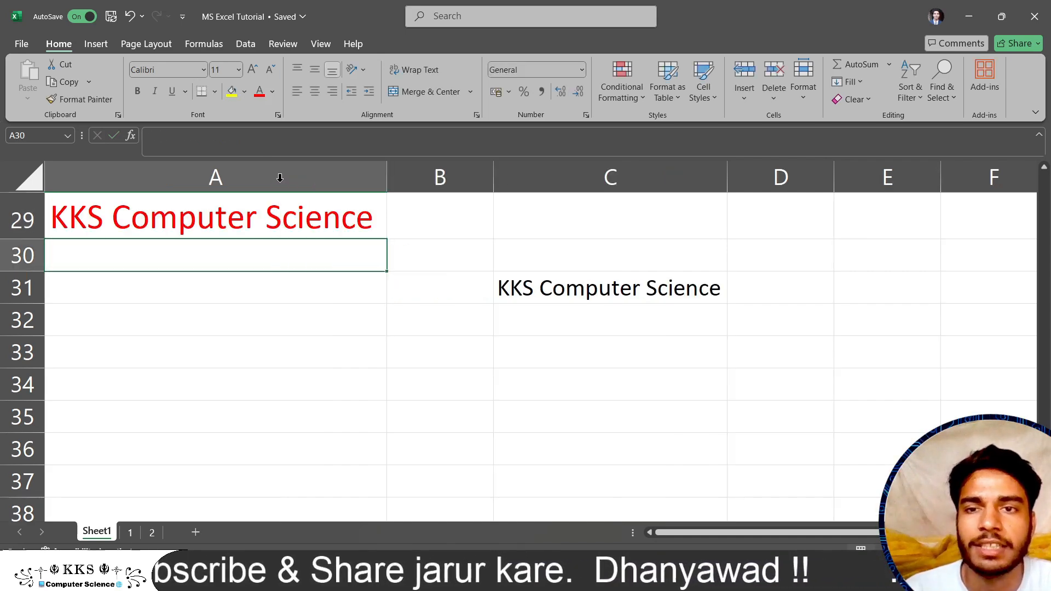
left_click(347, 296)
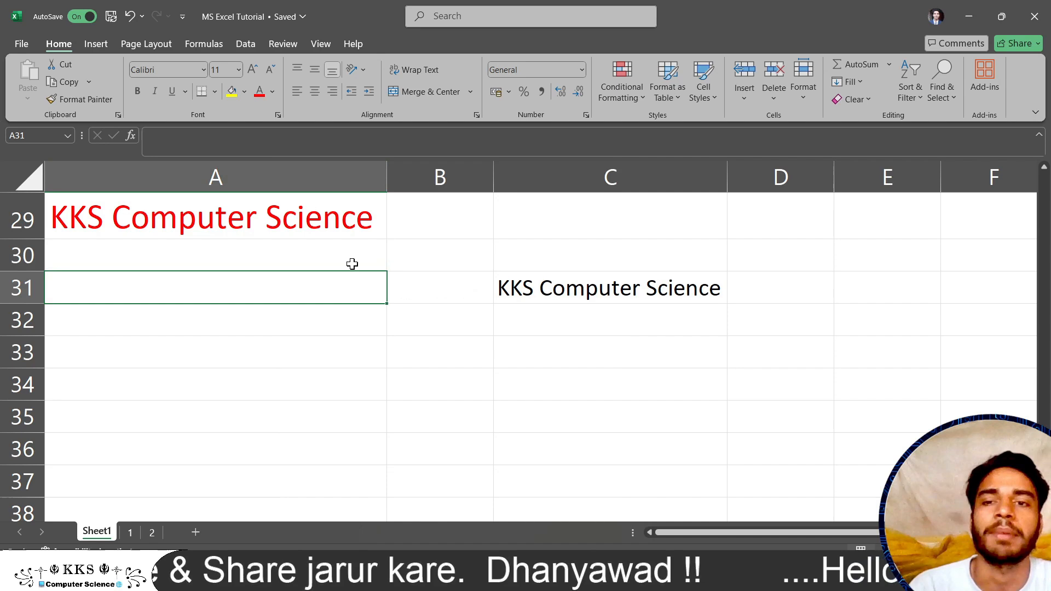
Step: Copy the formatting of cell A29 onto the text in C31 with Format Painter
left_click(174, 219)
left_click(85, 101)
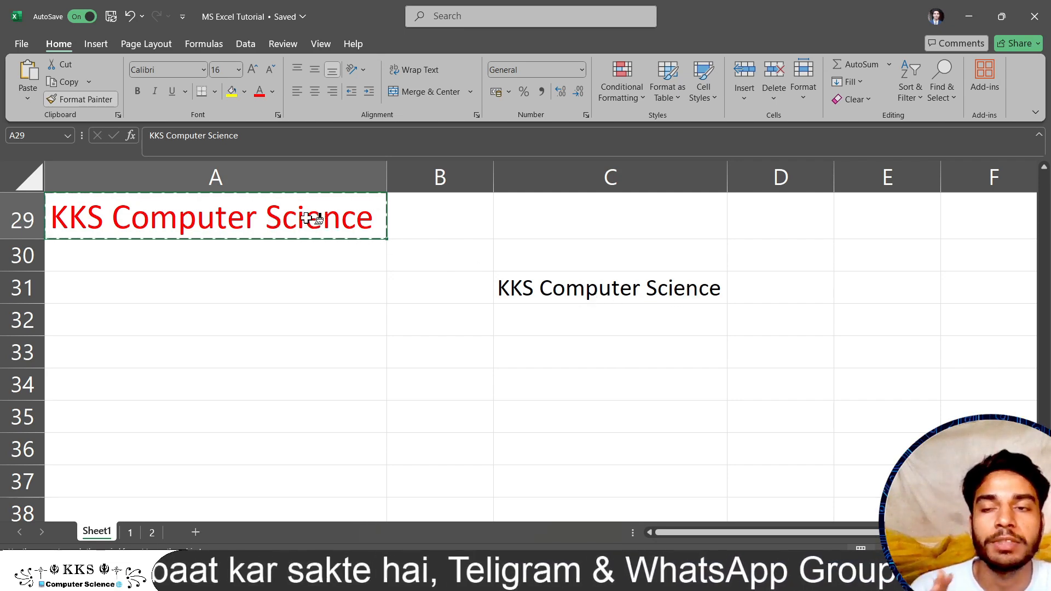
left_click(614, 289)
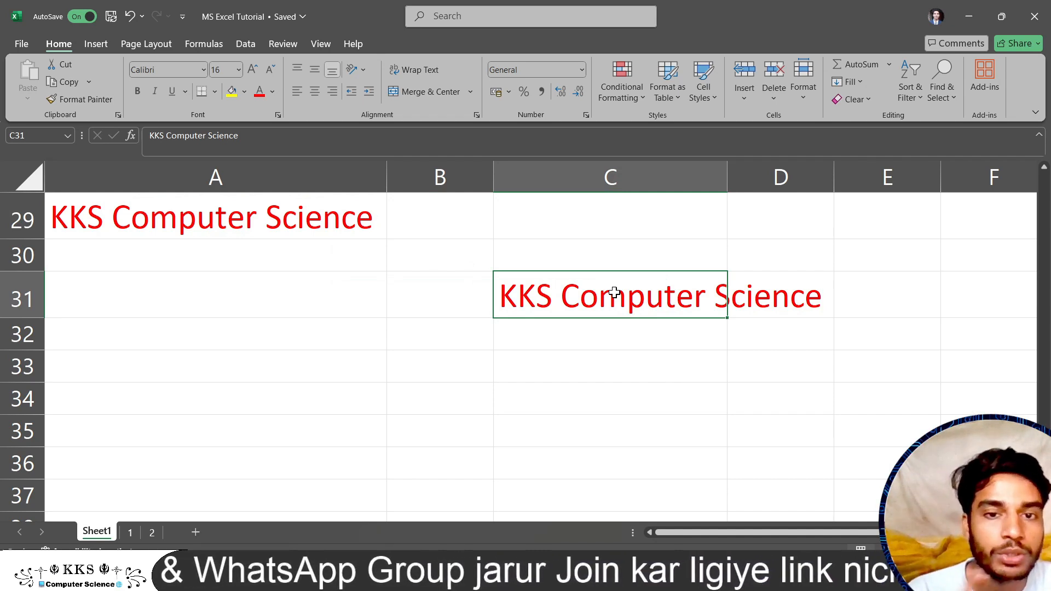
Step: Delete the word "Science" from cell C31 so that it reads "KKS Computer"
double_click(696, 297)
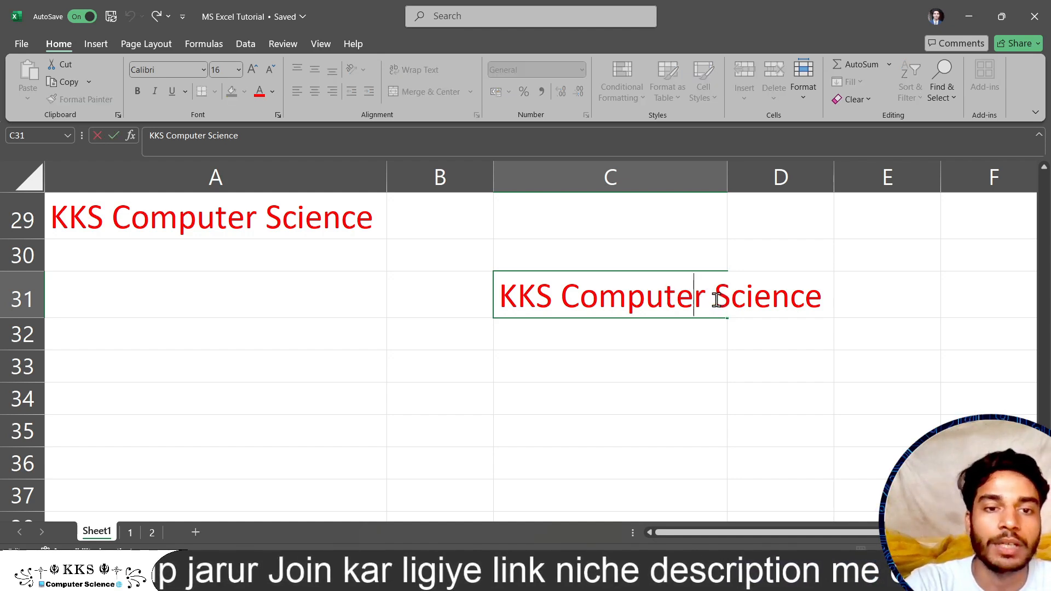
left_click_drag(714, 296, 821, 294)
key("BackSpace")
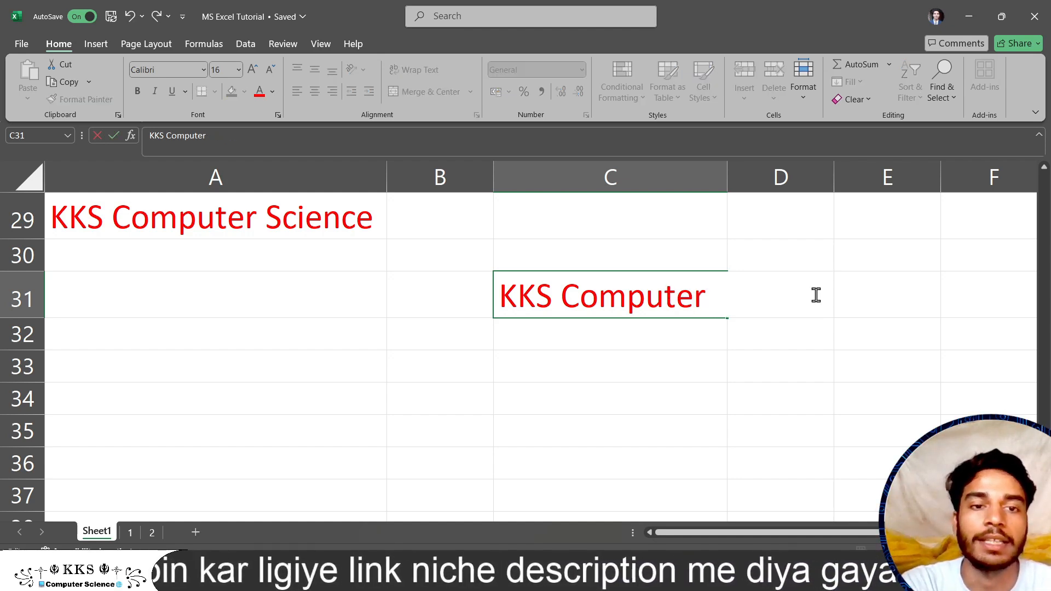
left_click(627, 341)
Step: Change the font colour of all the text in cell C31 to the standard light blue
left_click(612, 292)
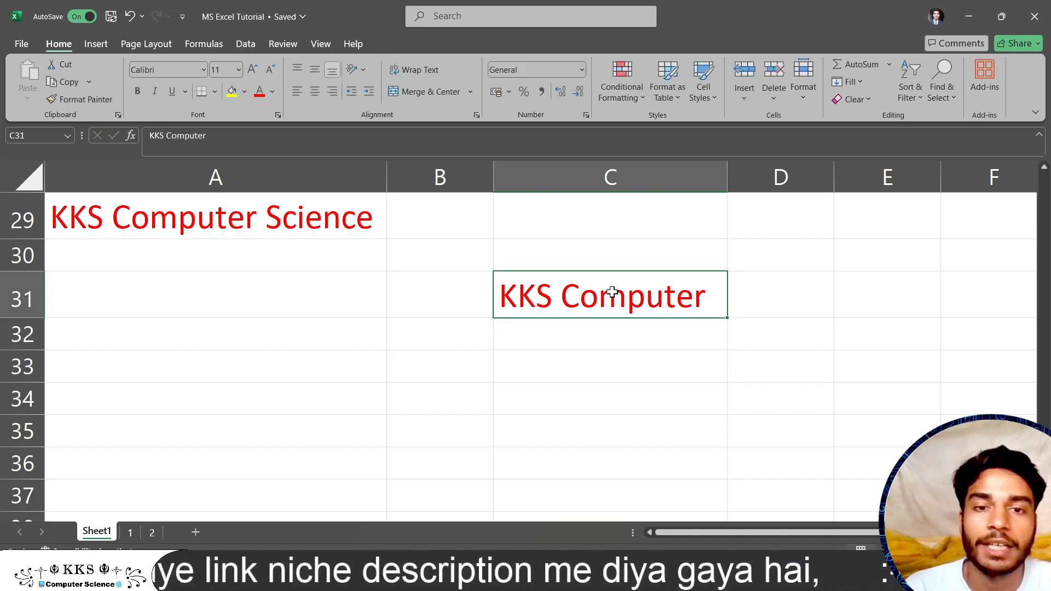
double_click(641, 296)
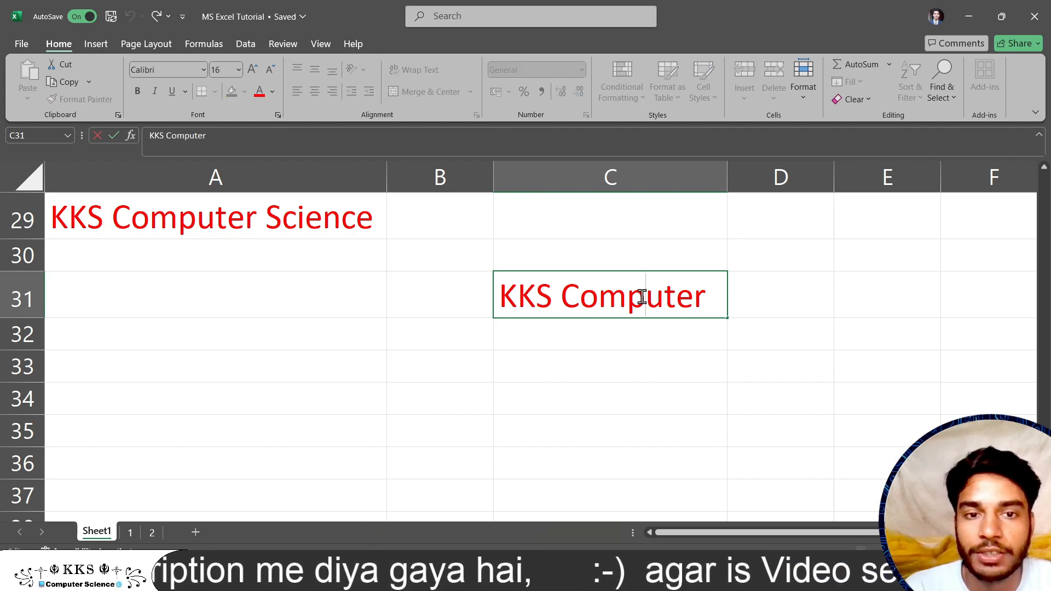
left_click(272, 90)
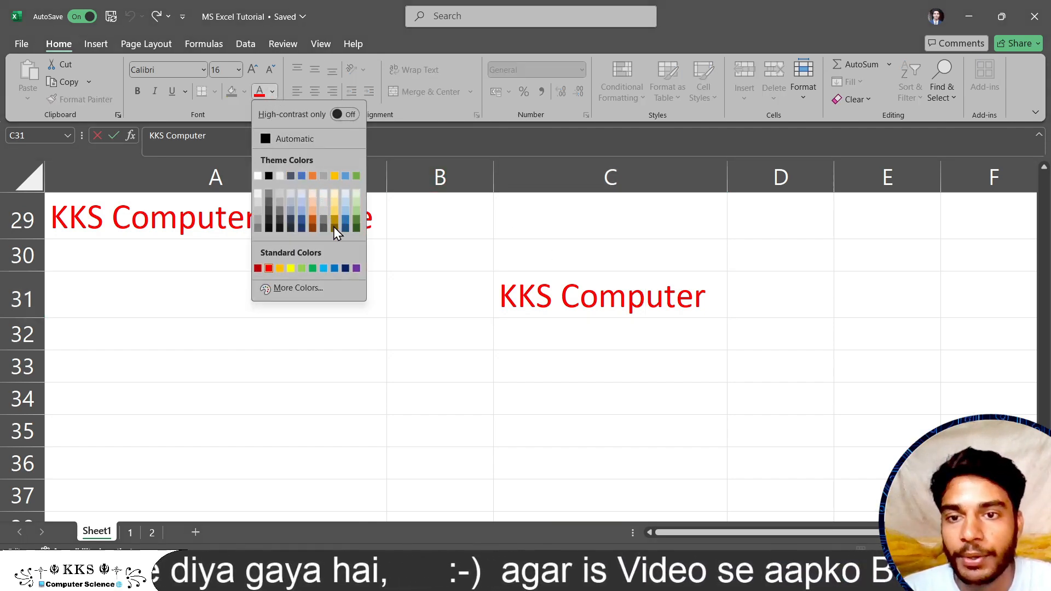
left_click(324, 268)
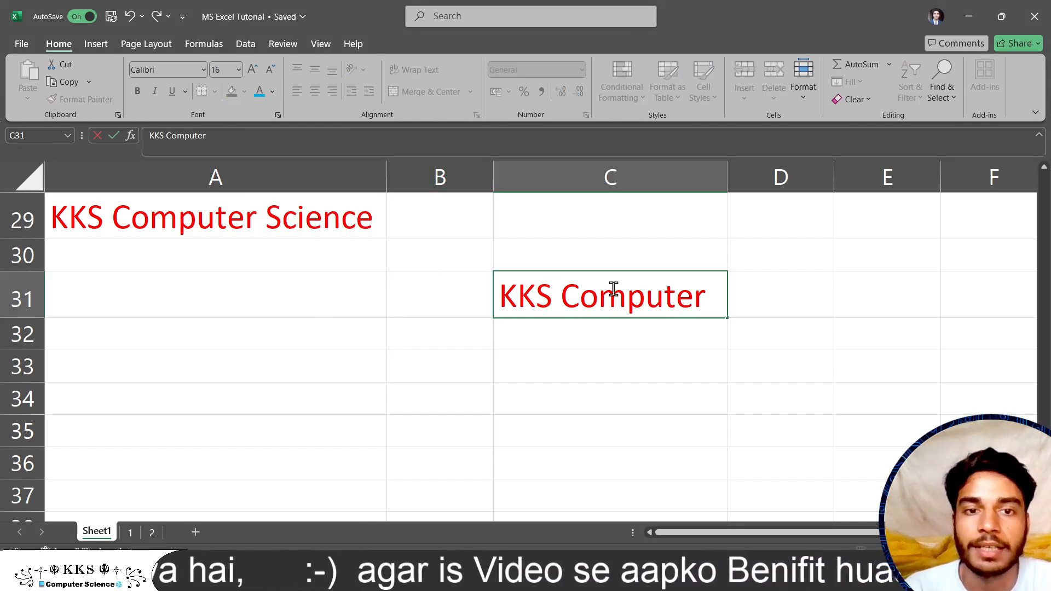
left_click_drag(705, 296, 499, 304)
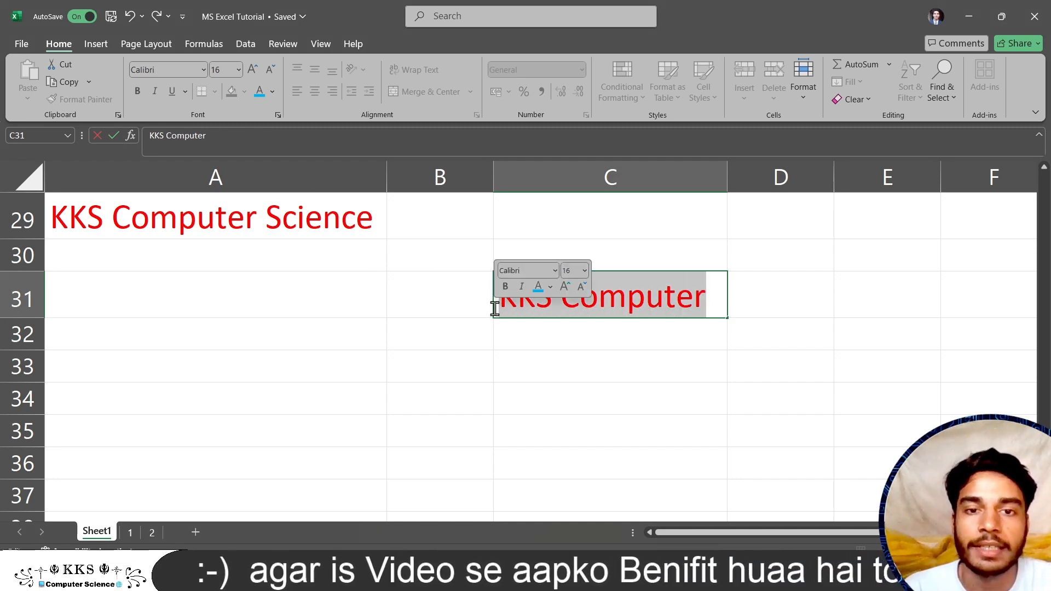
left_click(540, 288)
left_click(632, 342)
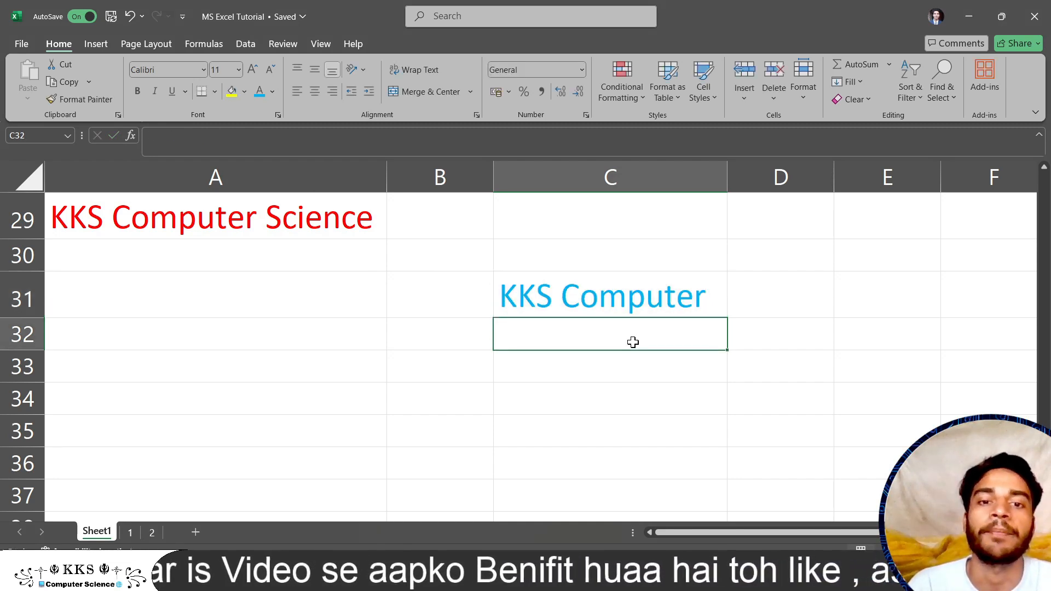
Step: Try to copy the light blue formatting of cell C31 onto A29 with Format Painter
left_click(597, 302)
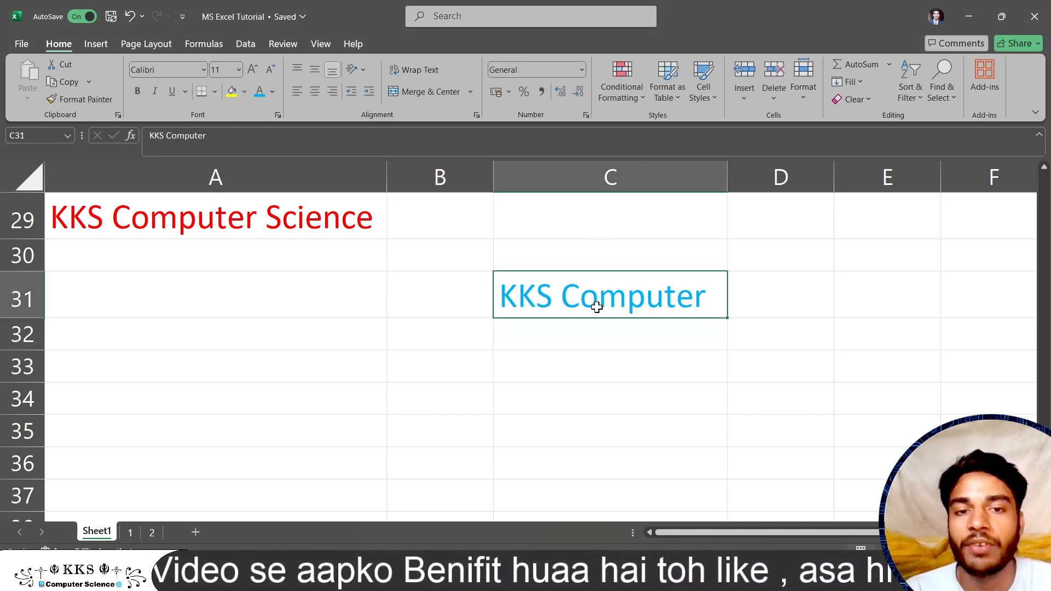
left_click(79, 101)
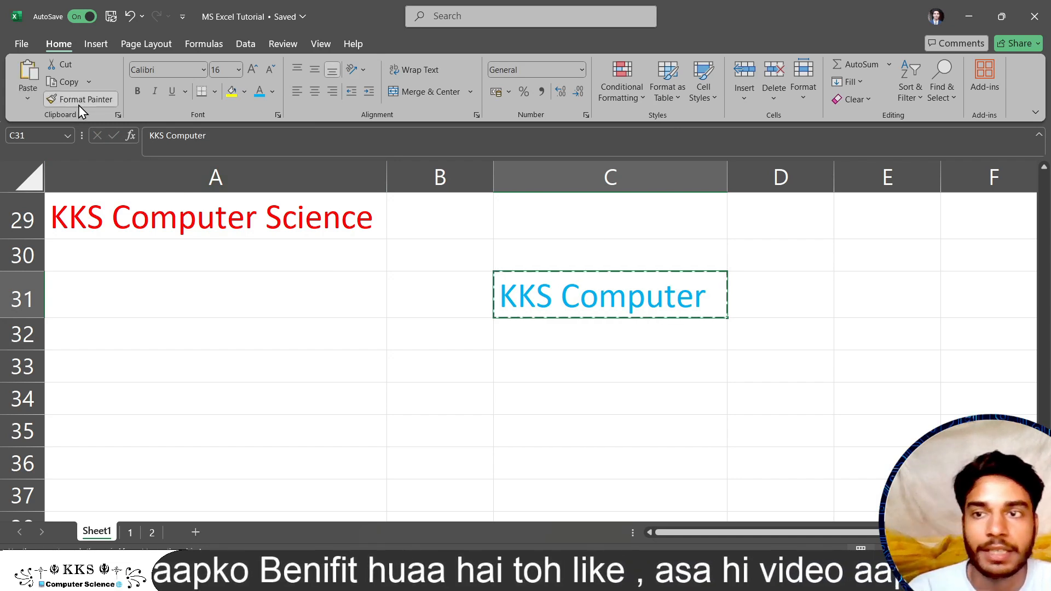
left_click(357, 214)
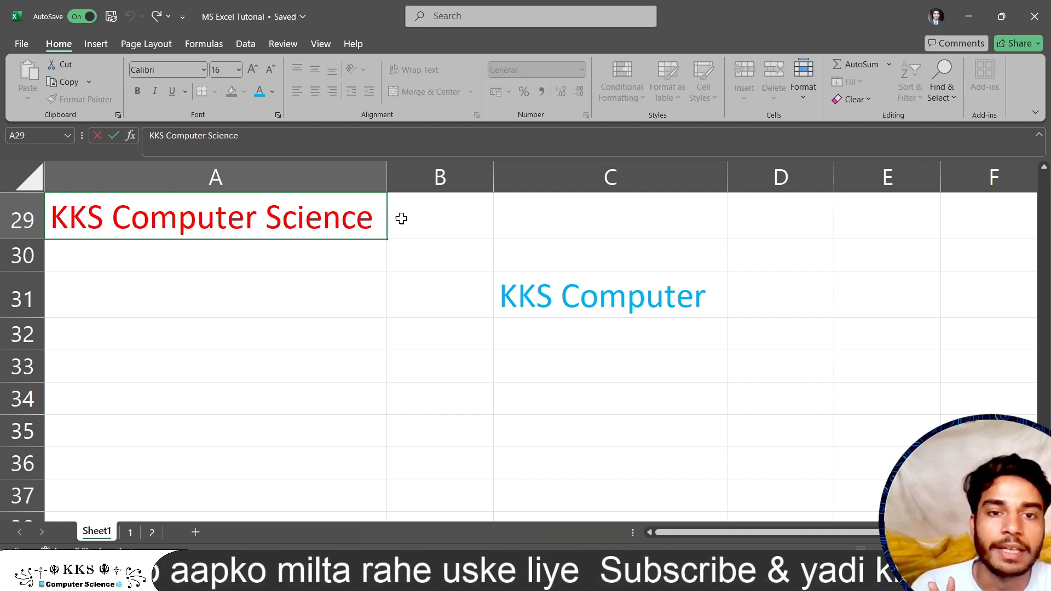
left_click(658, 287)
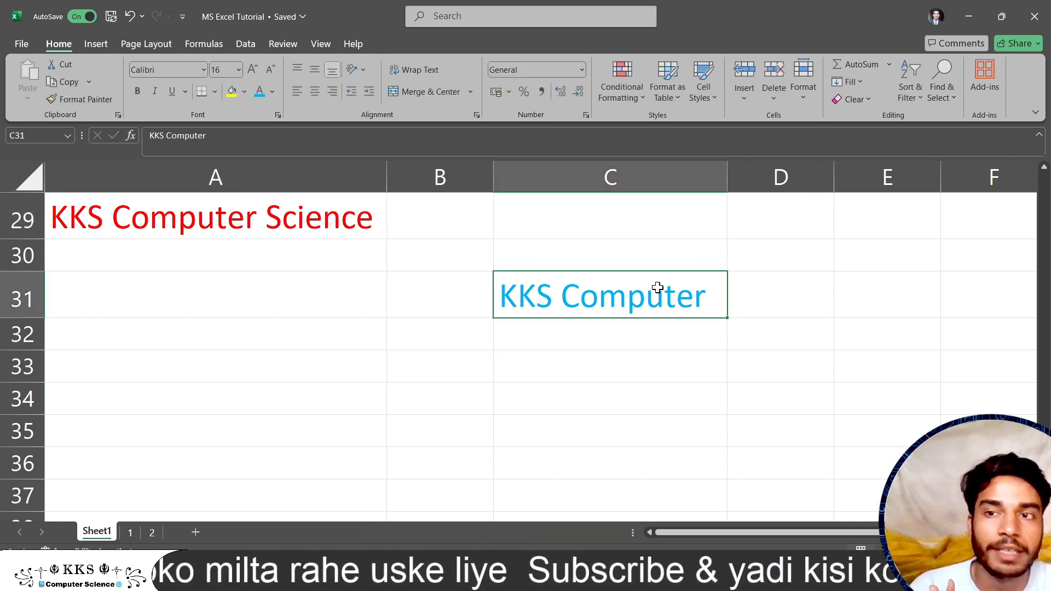
left_click(80, 100)
left_click(357, 216)
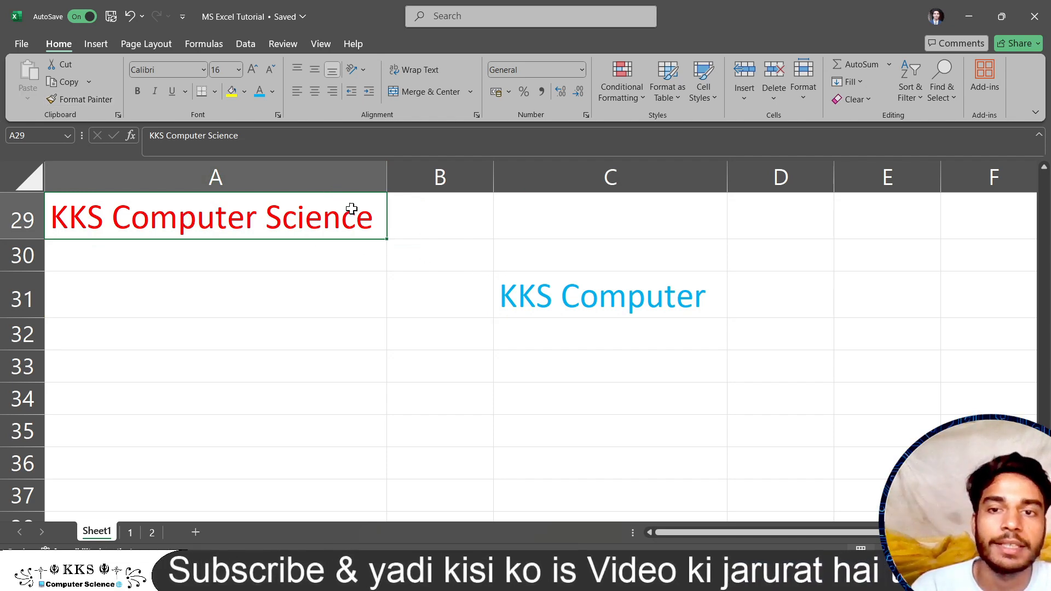
double_click(372, 219)
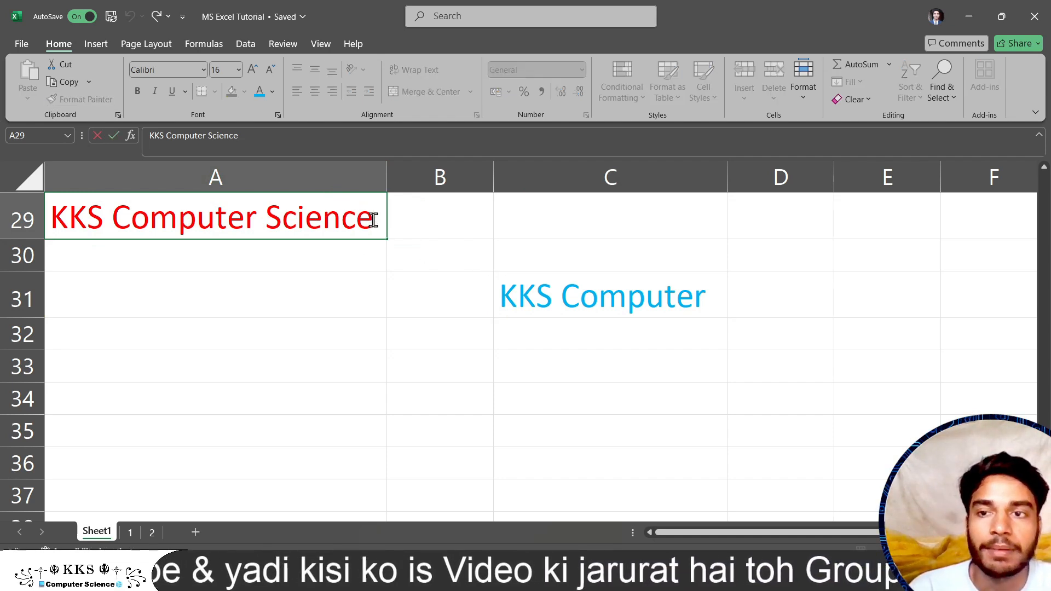
left_click_drag(372, 220, 9, 224)
left_click(666, 294)
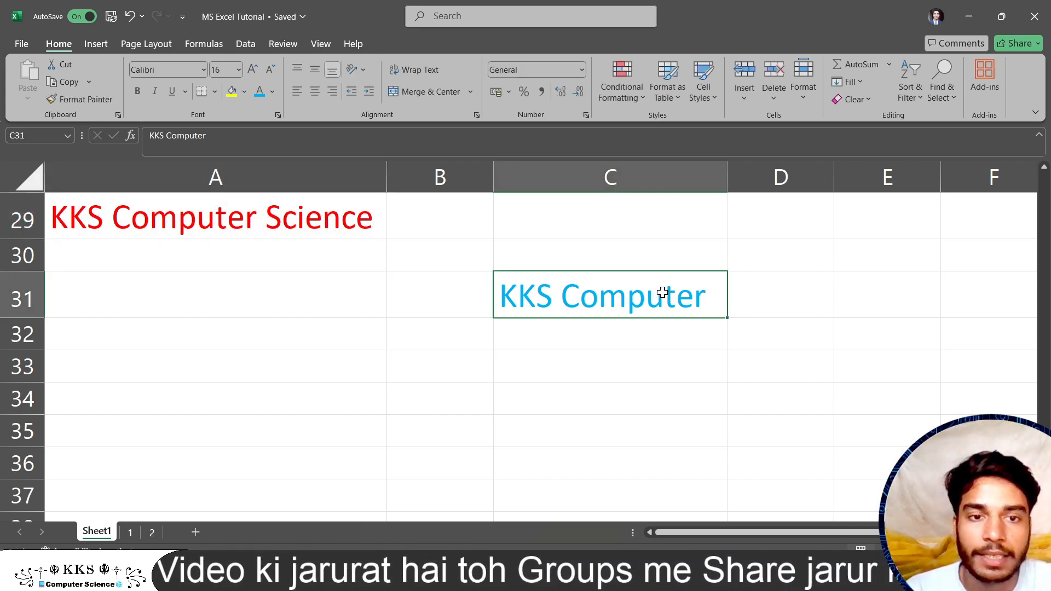
double_click(708, 296)
left_click_drag(708, 297, 430, 257)
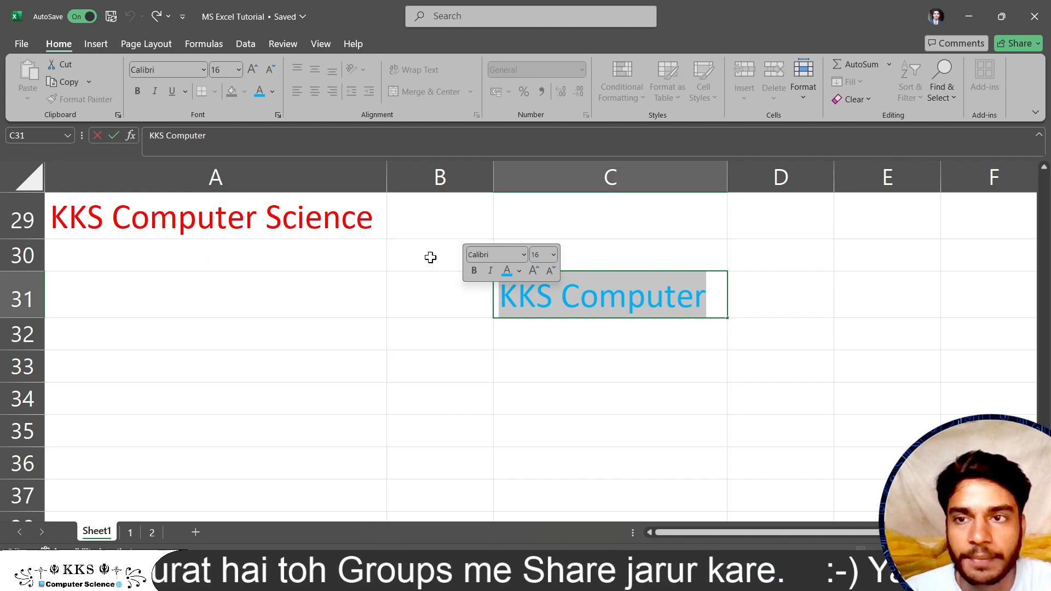
left_click(661, 291)
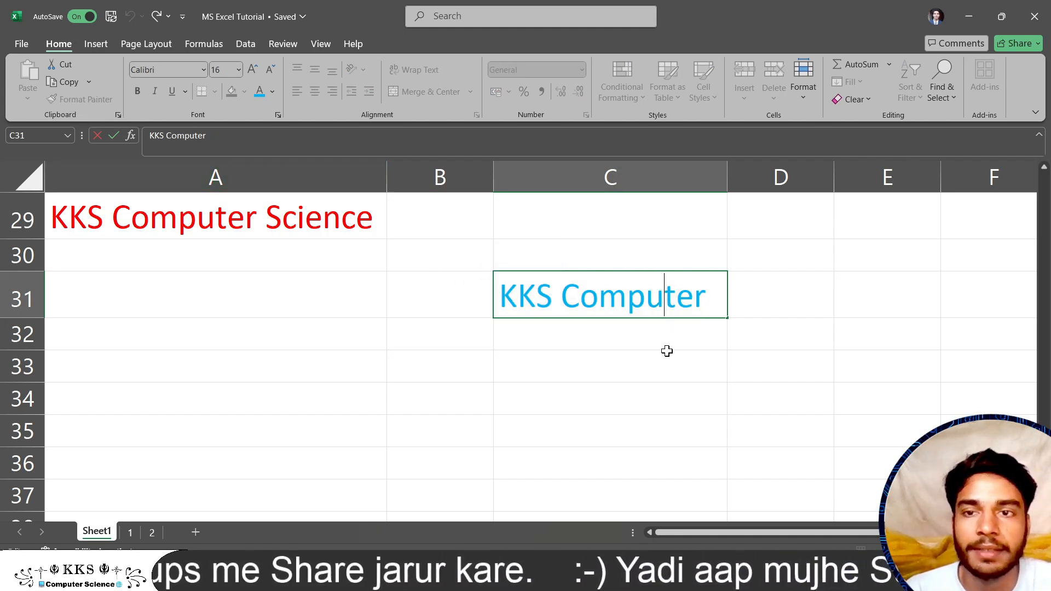
left_click(668, 353)
Step: Retry applying the formatting of cell C31 to cell A29 with Format Painter
left_click(638, 292)
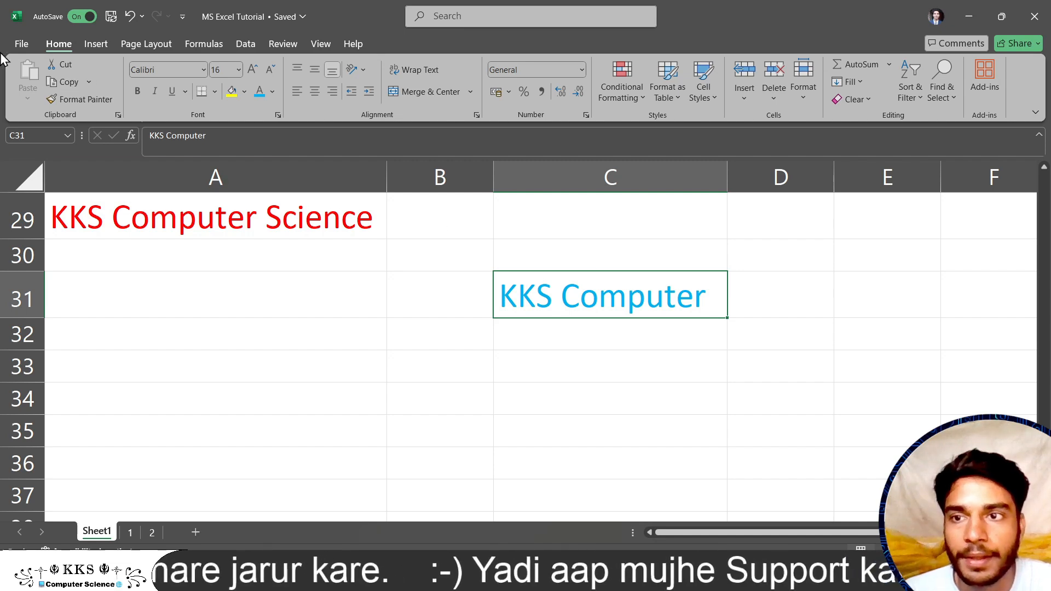
left_click(99, 93)
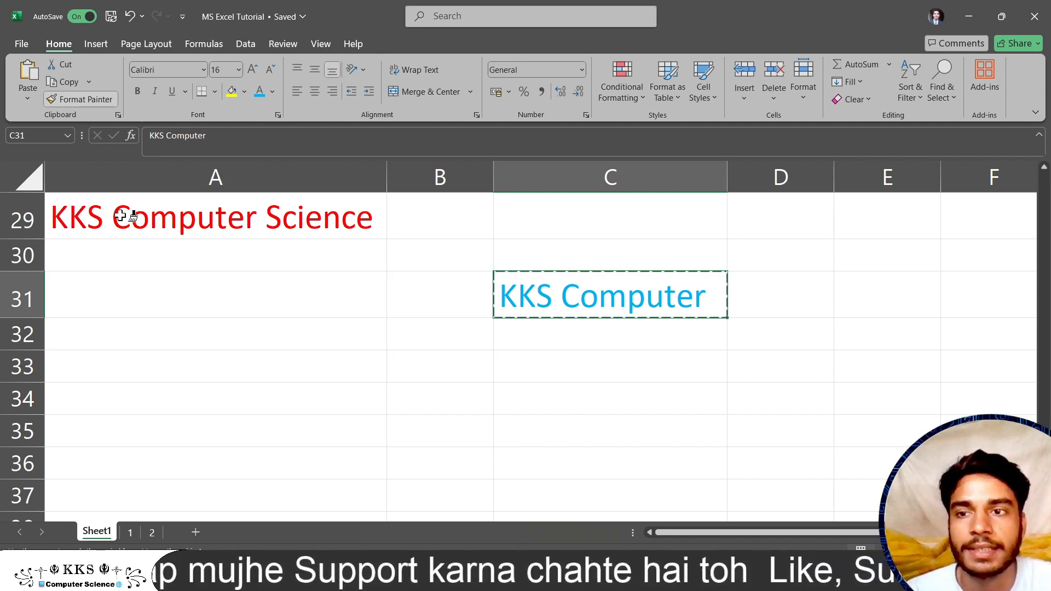
left_click(185, 217)
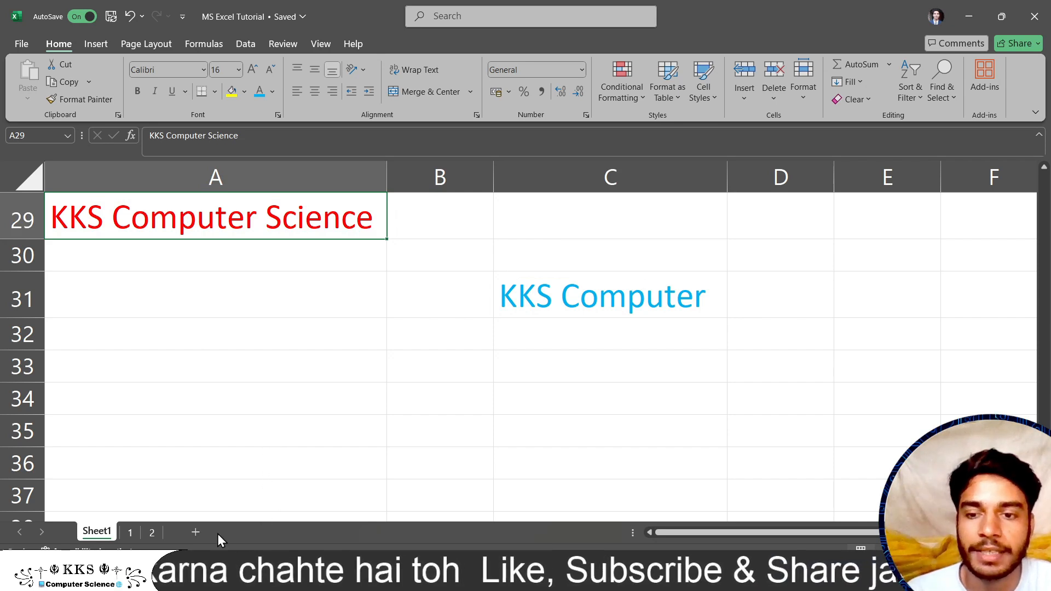
left_click(186, 576)
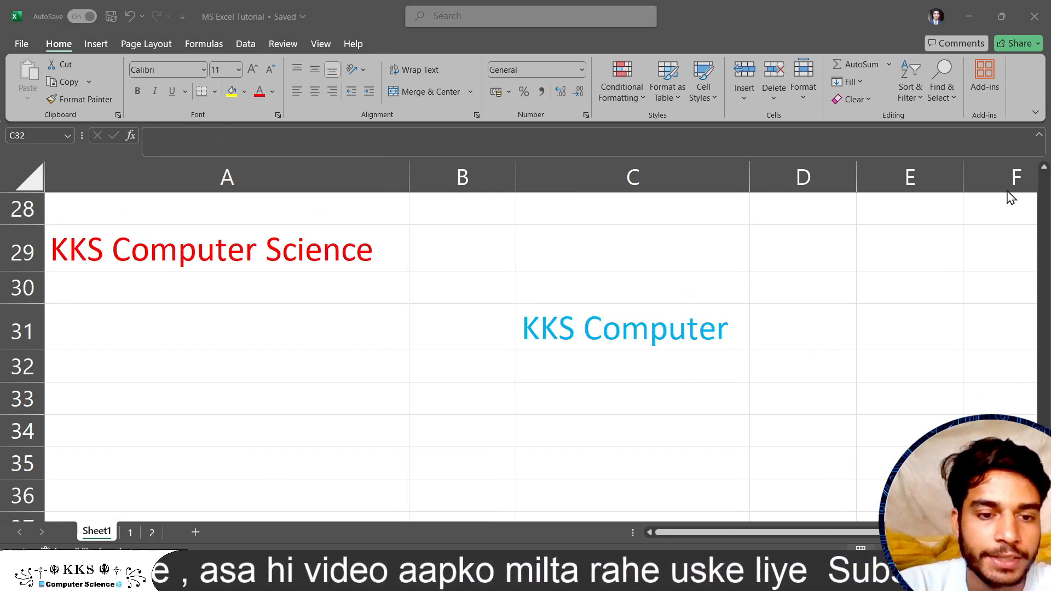
left_click(957, 27)
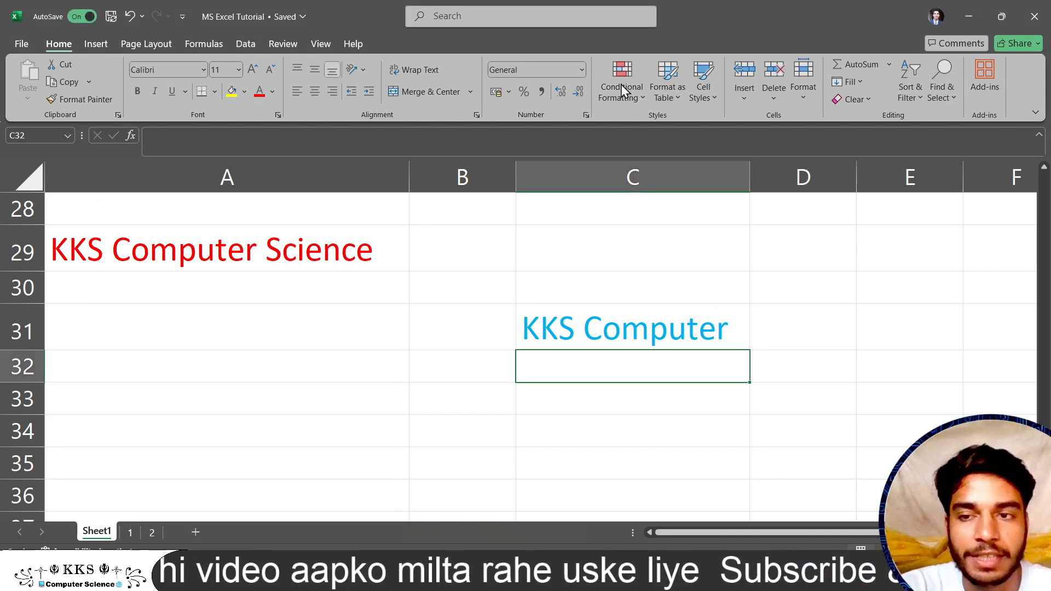
left_click(173, 399)
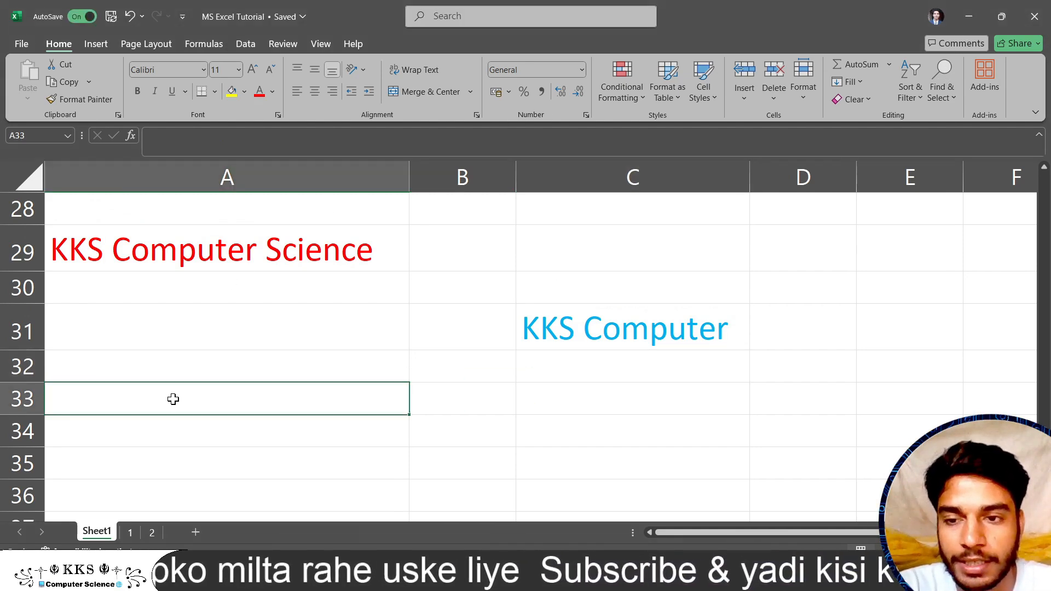
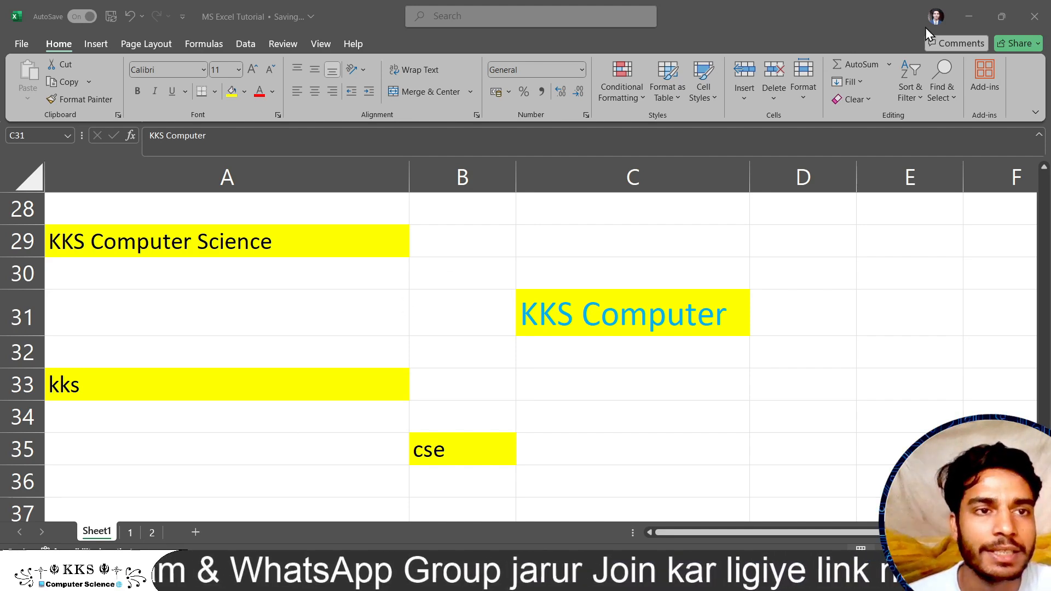
Step: Copy cell A29 and examine the available paste options and copy options
left_click(949, 33)
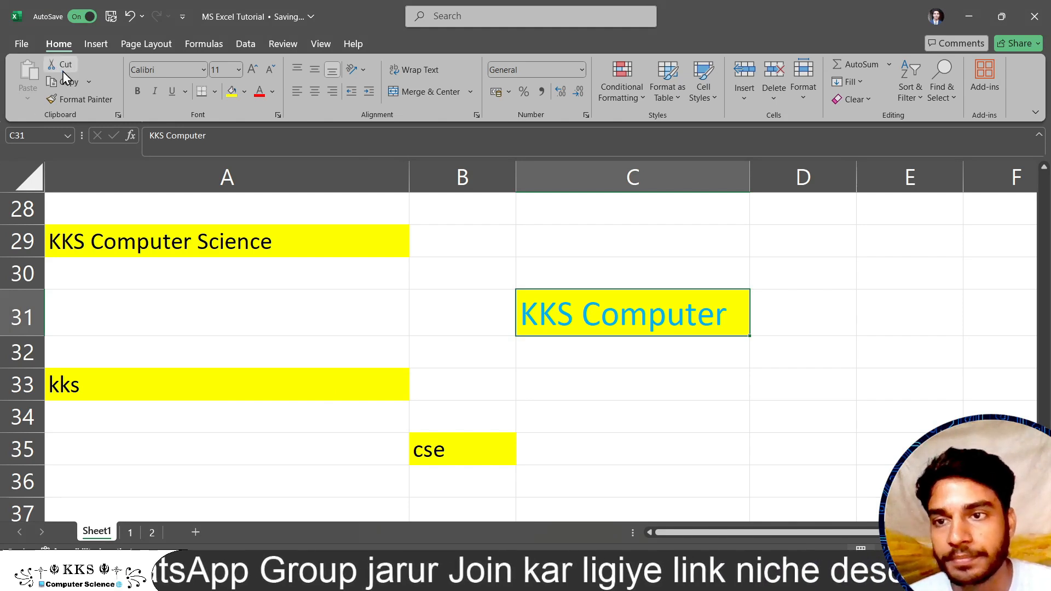
left_click(195, 249)
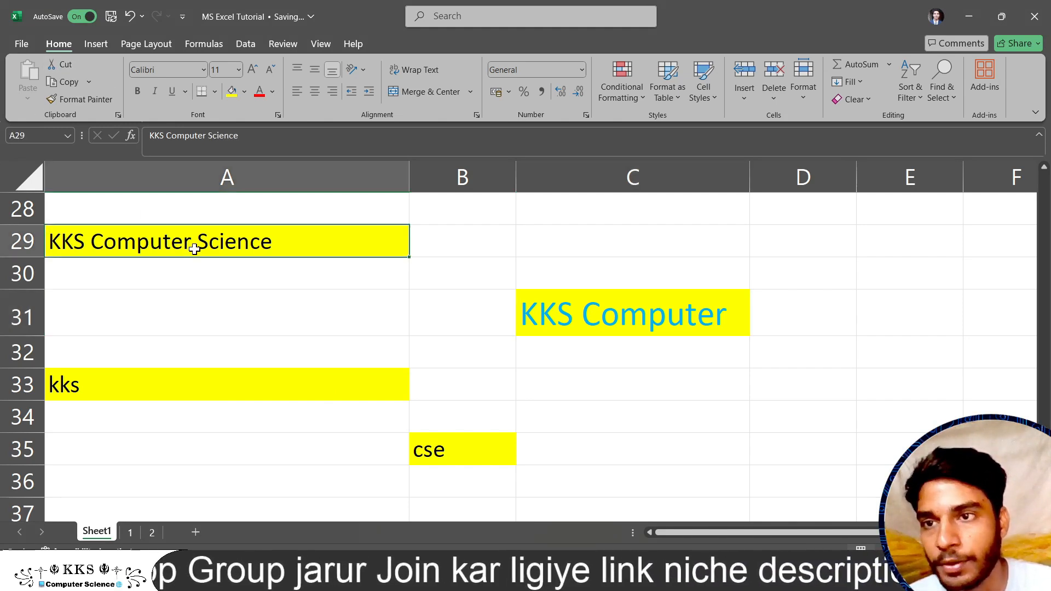
left_click(65, 81)
left_click(26, 97)
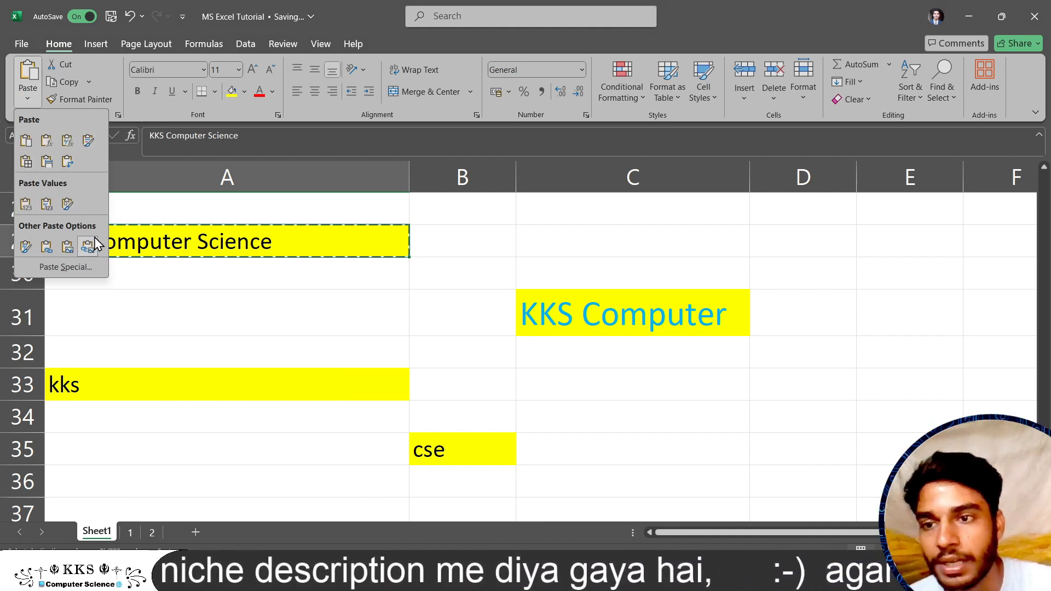
left_click(227, 261)
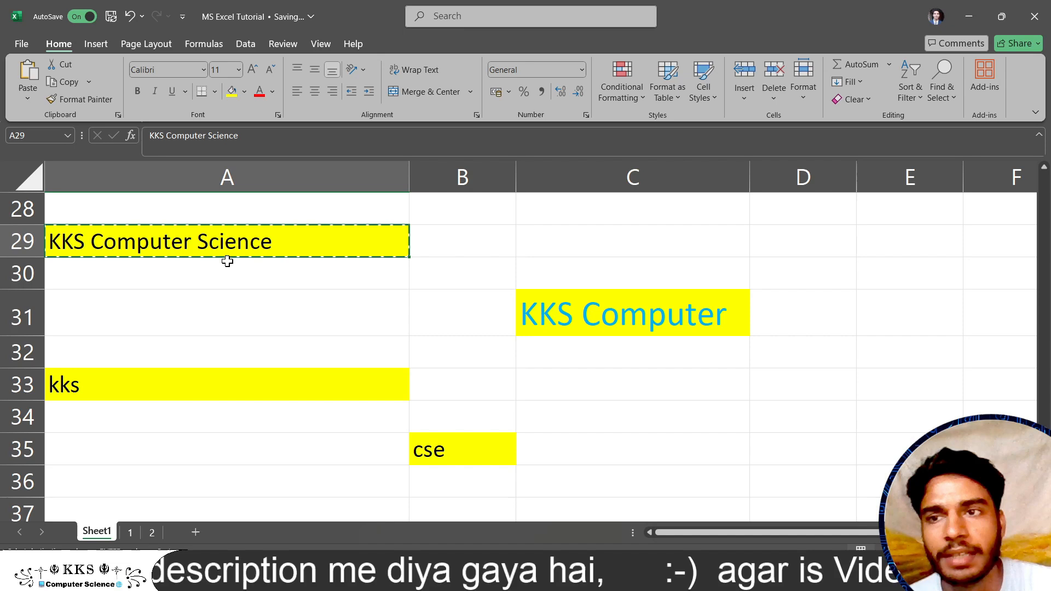
left_click(90, 84)
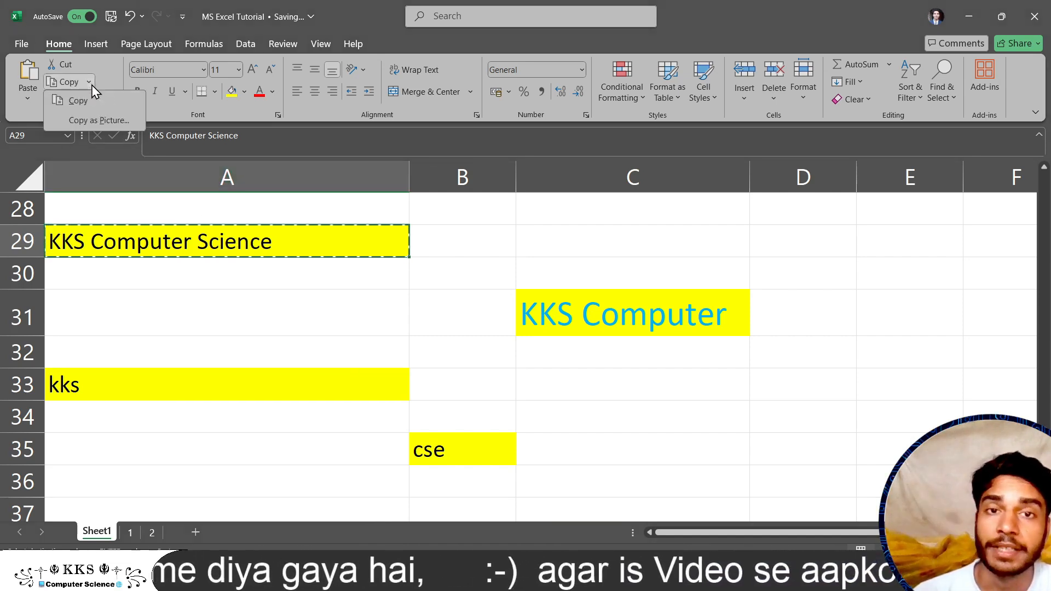
left_click(258, 270)
left_click(258, 272)
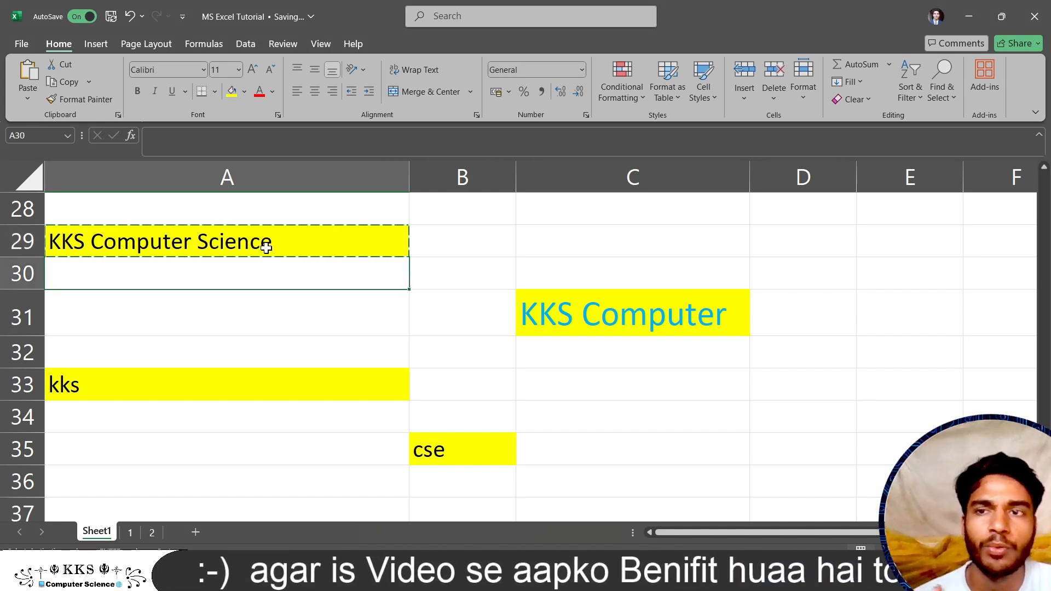
double_click(215, 246)
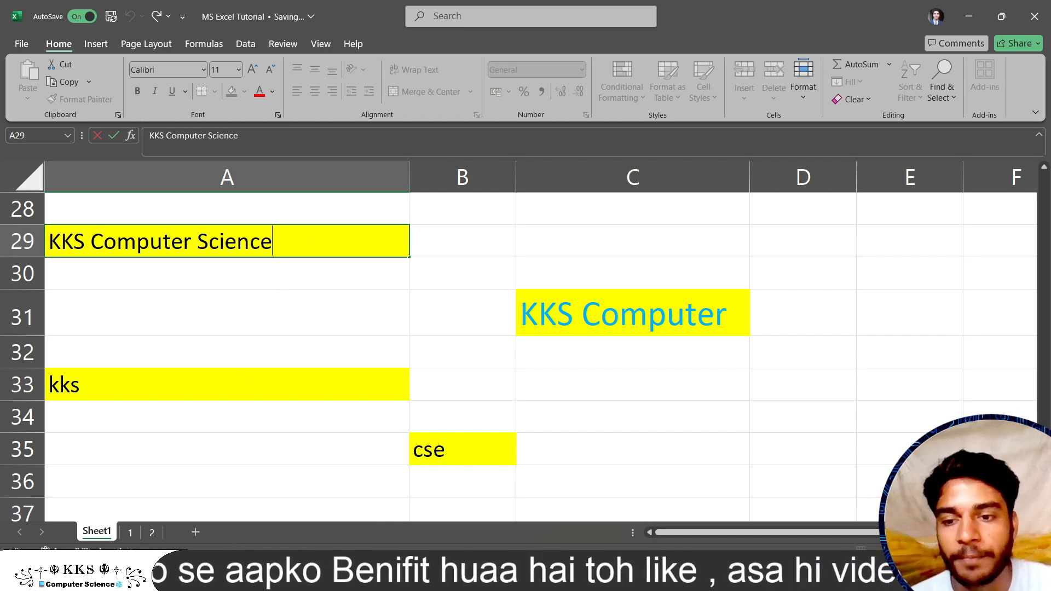
left_click(186, 577)
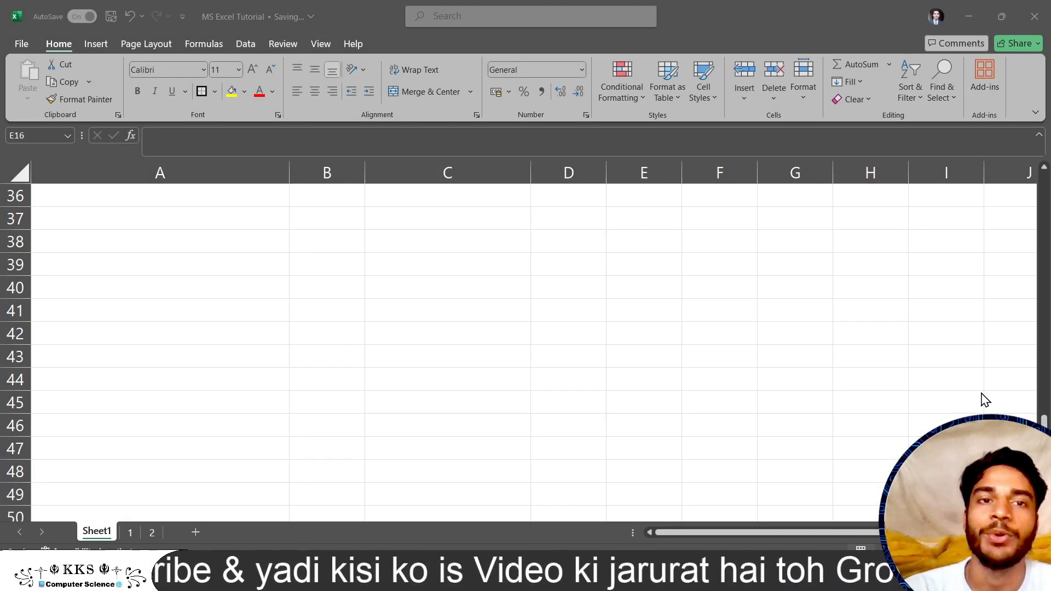
left_click(954, 29)
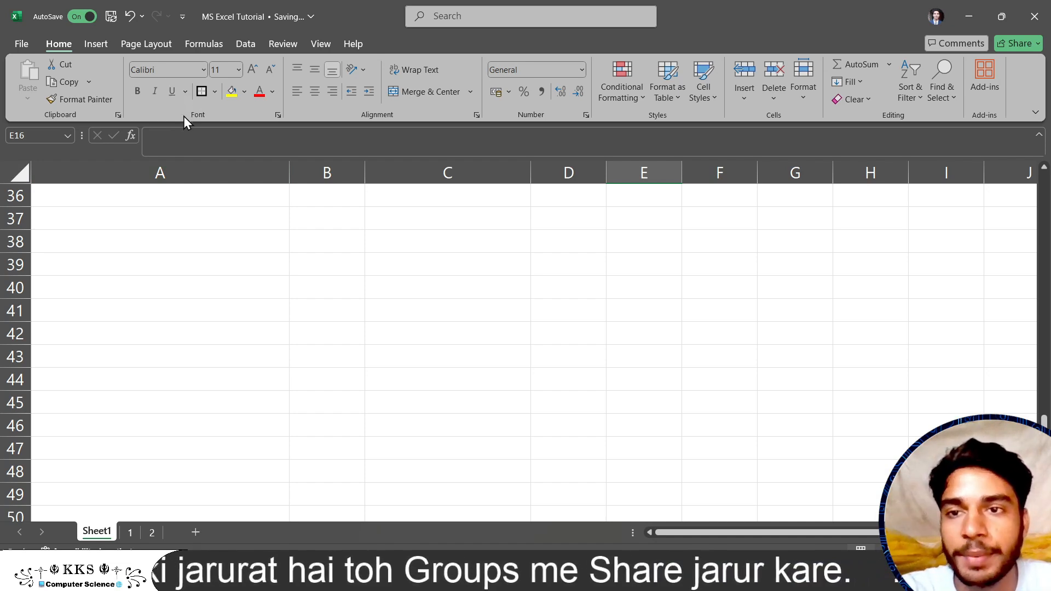
Step: Enter the text "KKS MS Excel" in cell A37
left_click(104, 221)
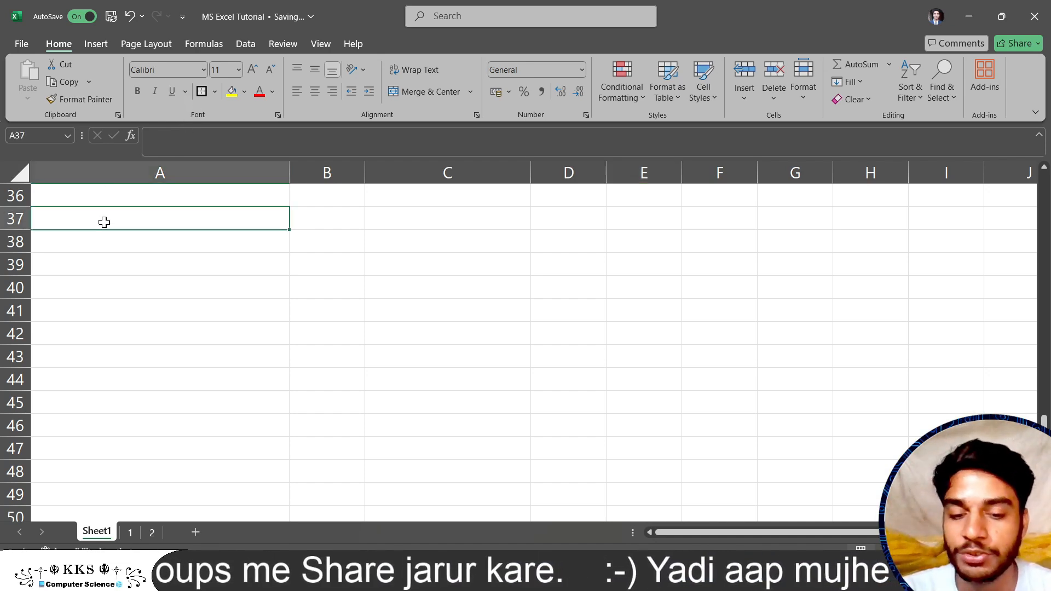
type("KK")
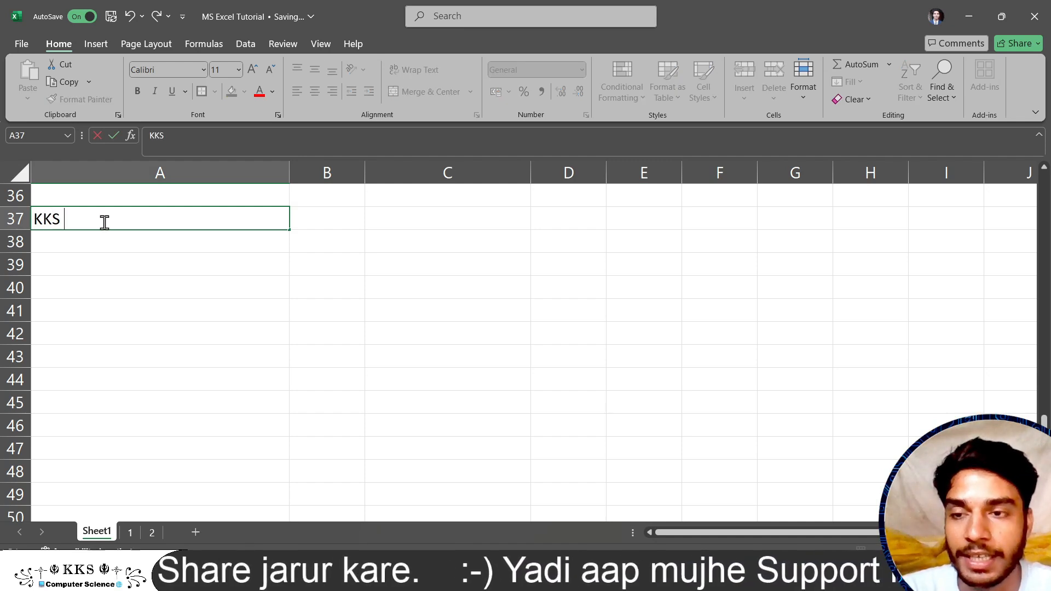
type("S ")
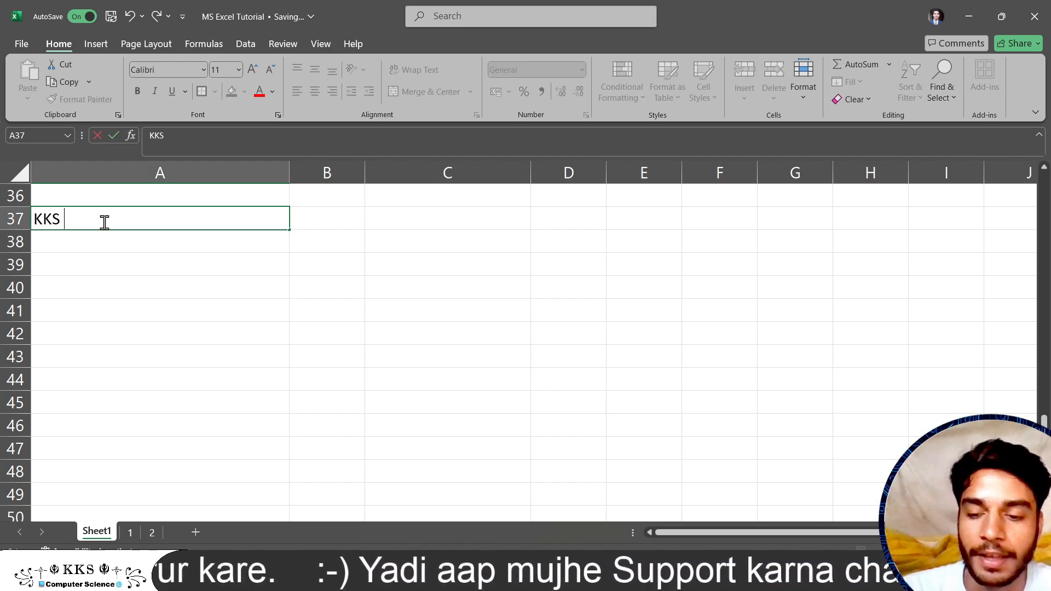
type("MS E")
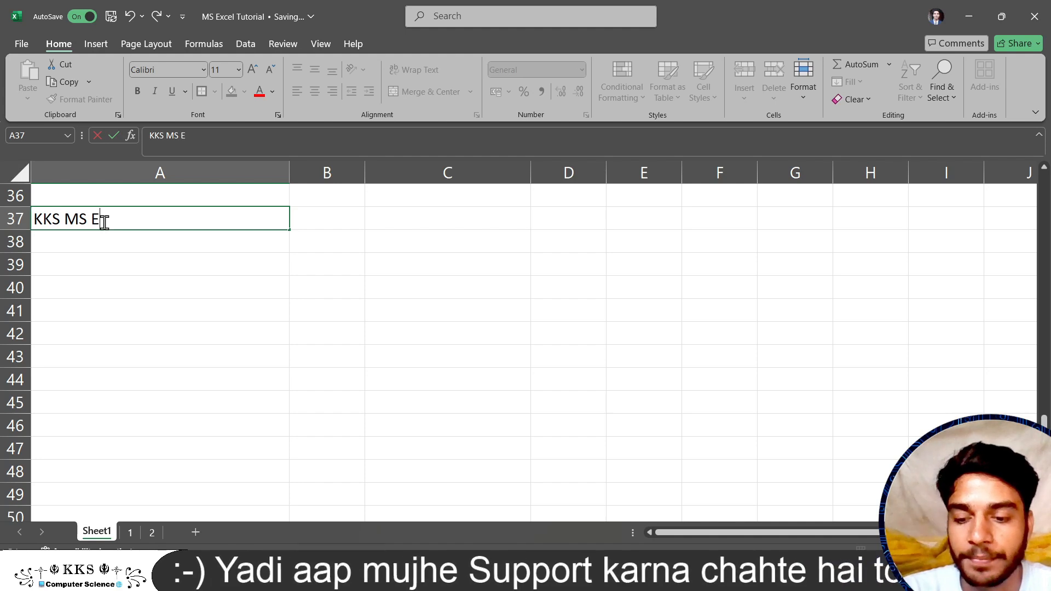
type("xcel")
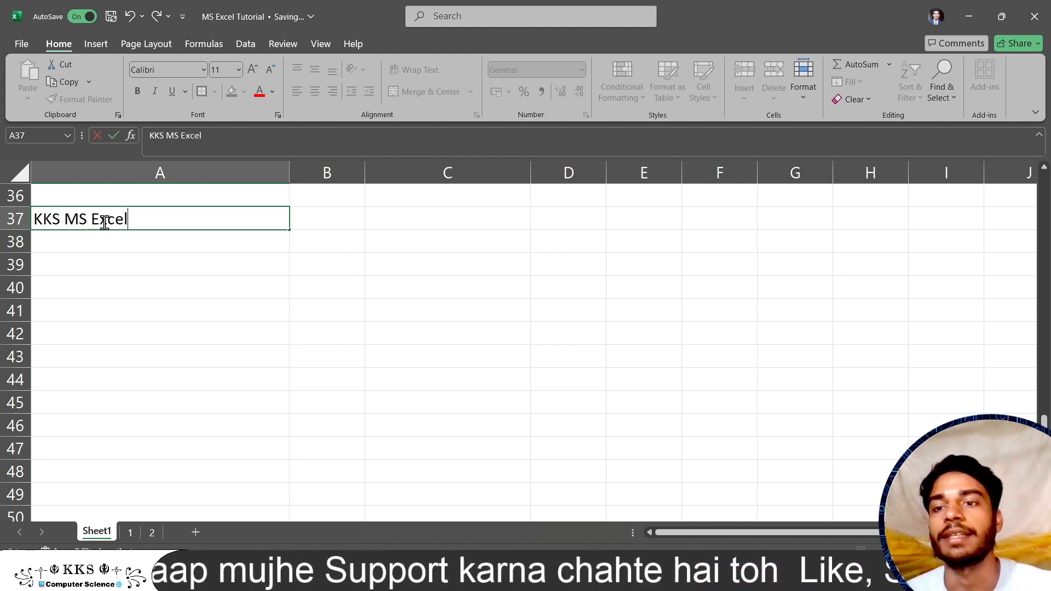
left_click(179, 274)
scroll(179, 274, "up", 2)
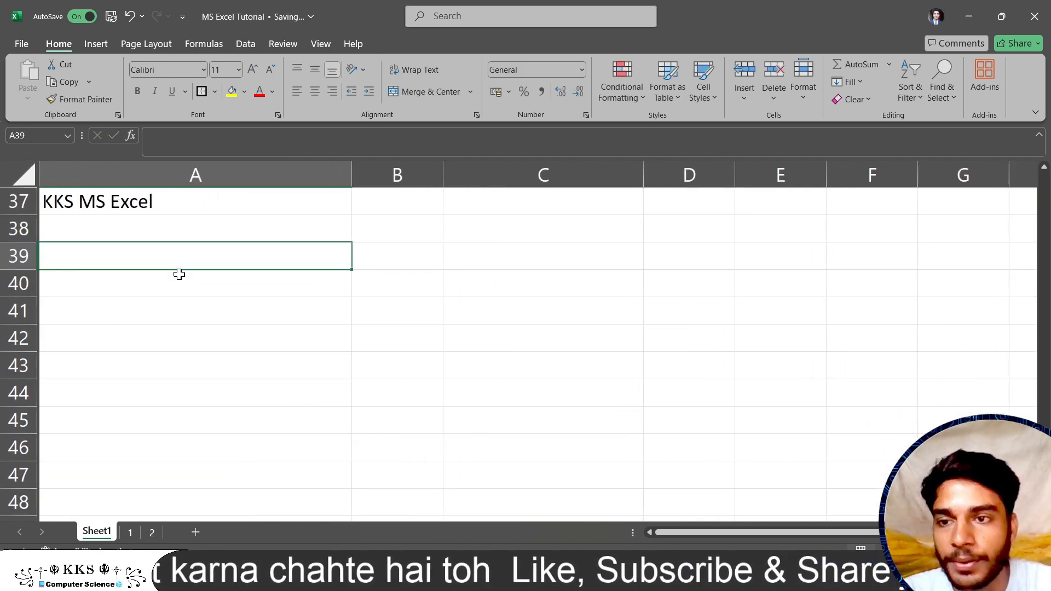
scroll(179, 274, "up", 1)
scroll(179, 274, "down", 1)
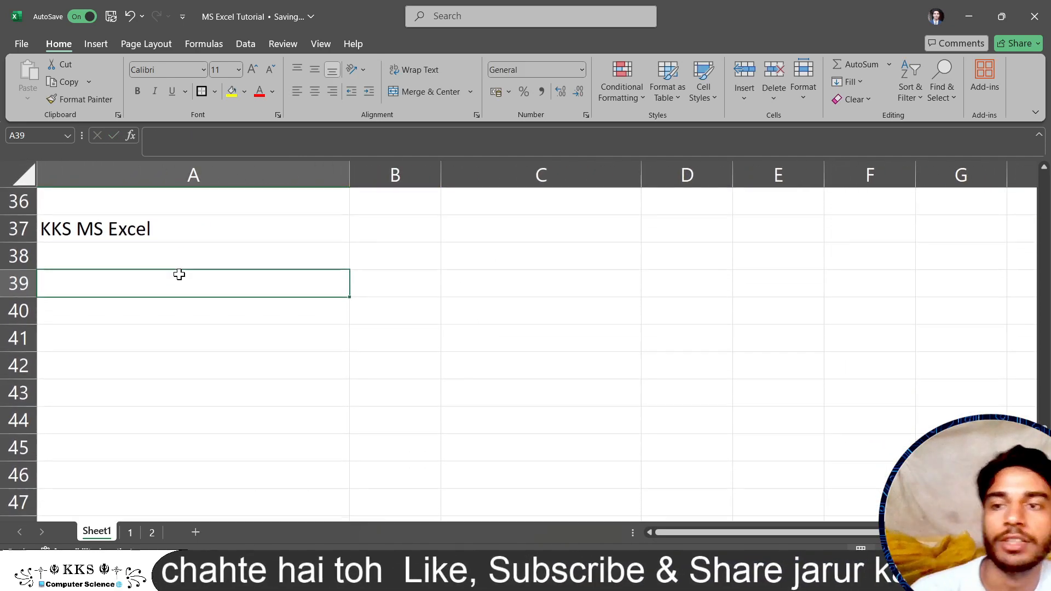
Step: View the list of available fonts for cell A37 without changing the font
left_click(136, 233)
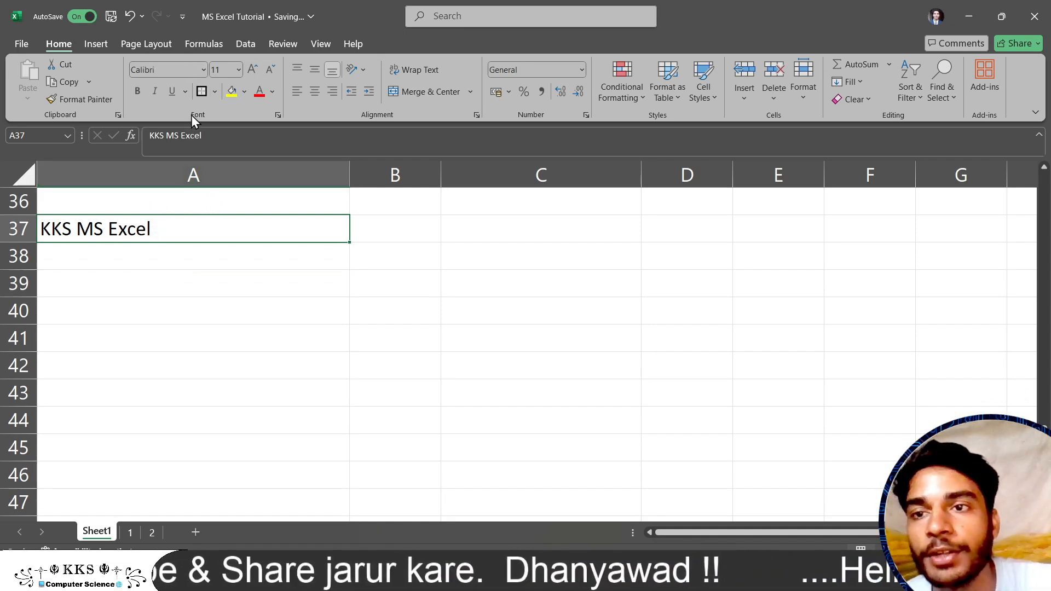
left_click(200, 69)
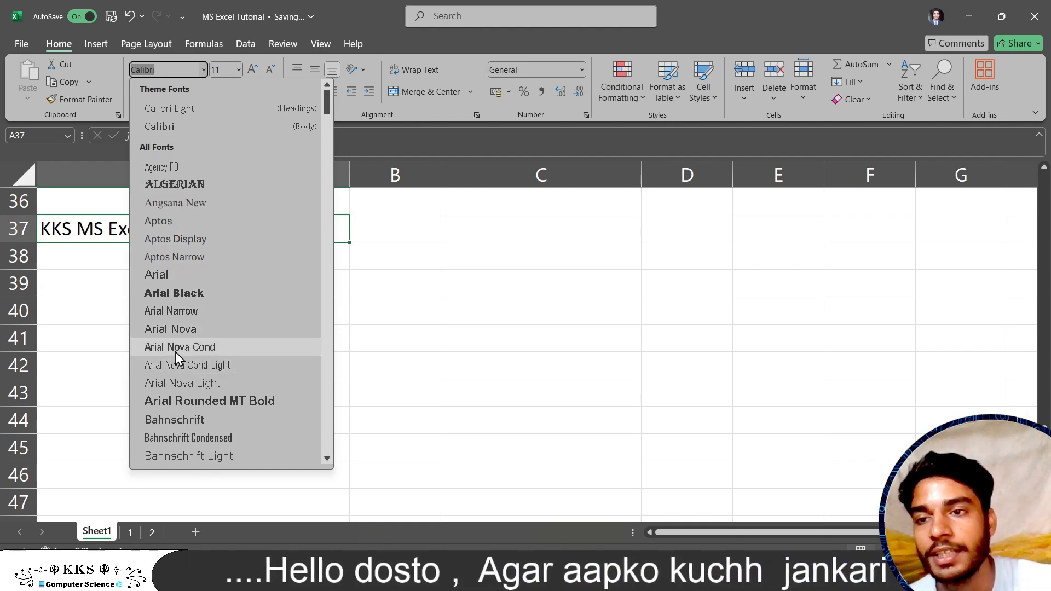
key("Escape")
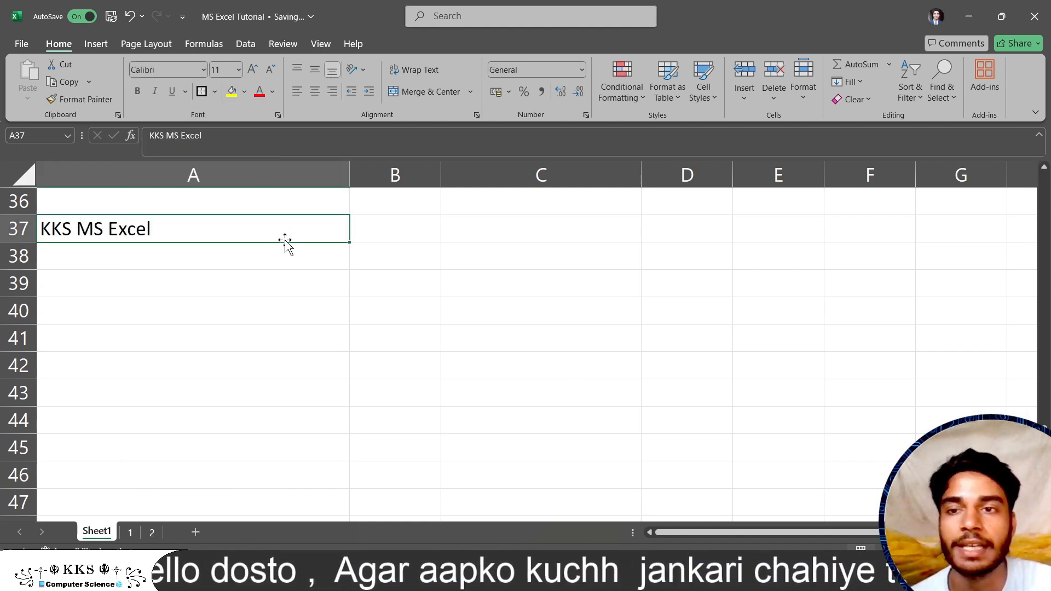
Step: Move the text "KKS MS Excel" from cell A37 to cell C40 with Cut and Paste
key("ctrl+c")
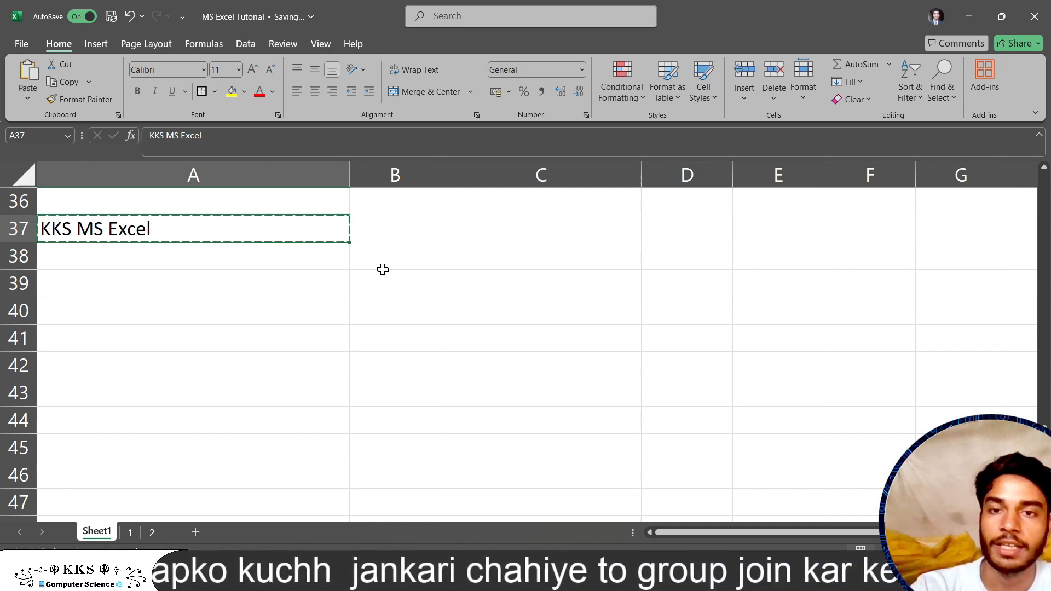
left_click(594, 317)
key("ctrl+v")
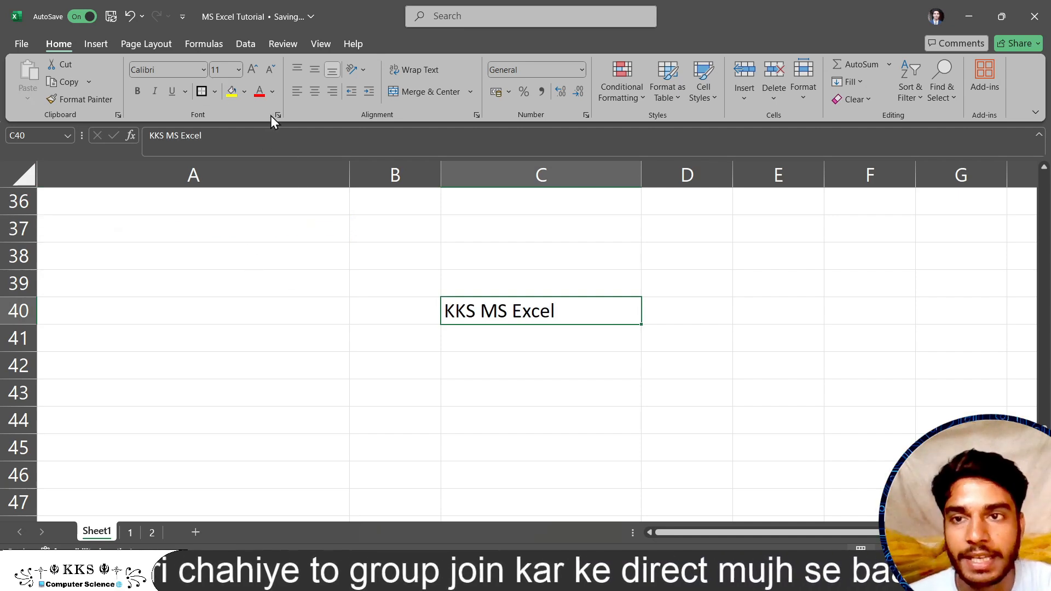
Step: Set the font of cell C40 to Arial Rounded MT Bold
left_click(204, 70)
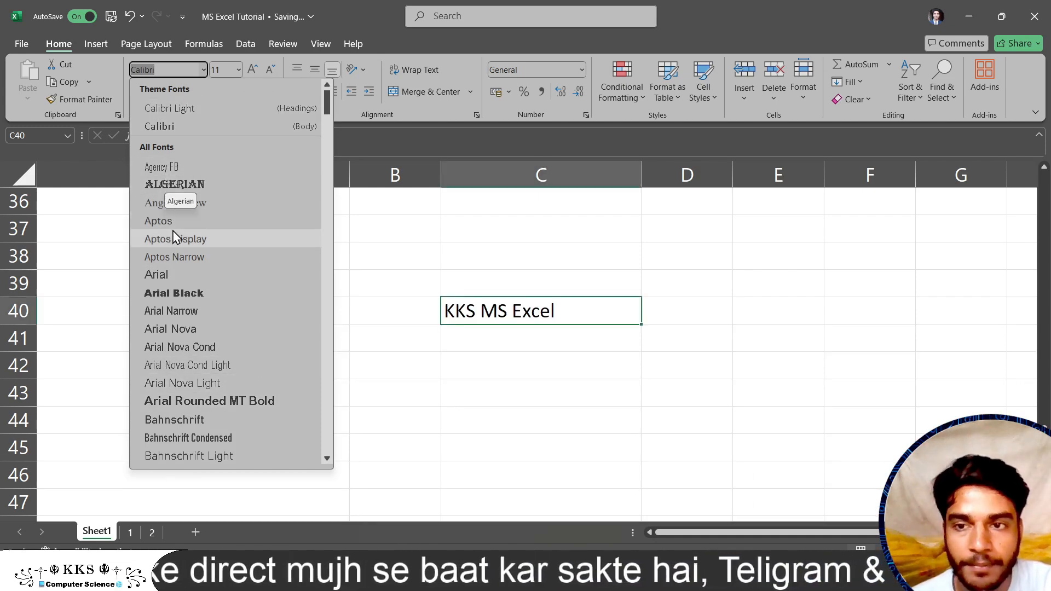
scroll(179, 265, "down", 1)
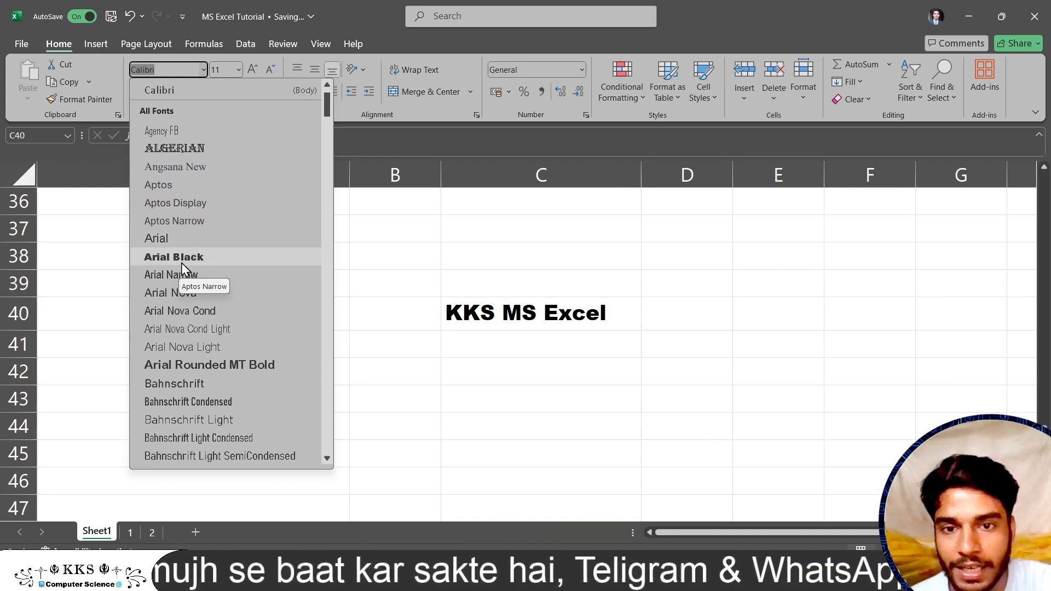
left_click(187, 362)
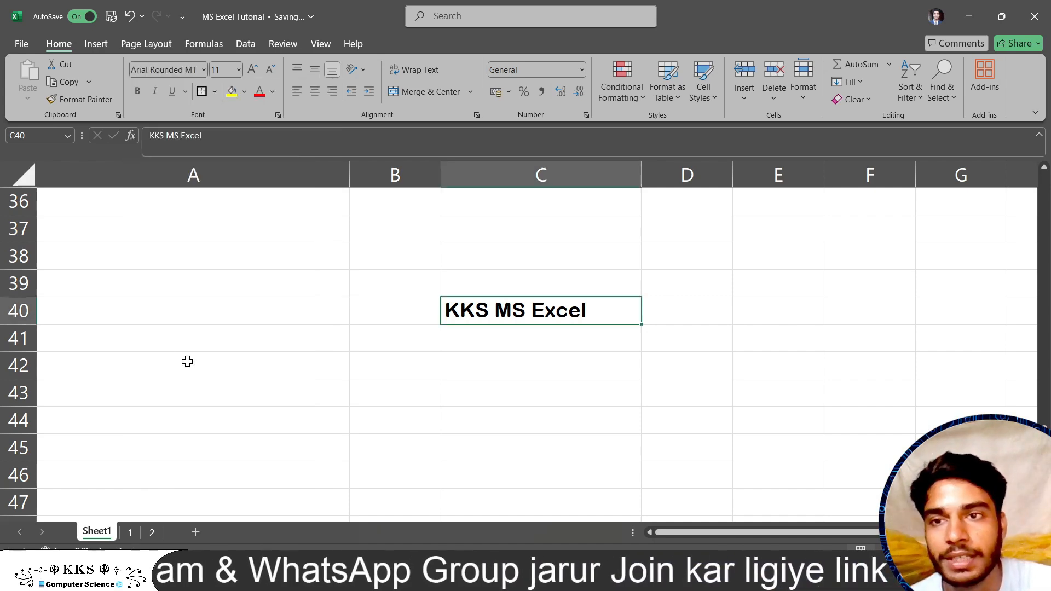
Step: Browse further down the font list for cell C40 and close it without choosing another font
left_click(203, 69)
right_click(327, 103)
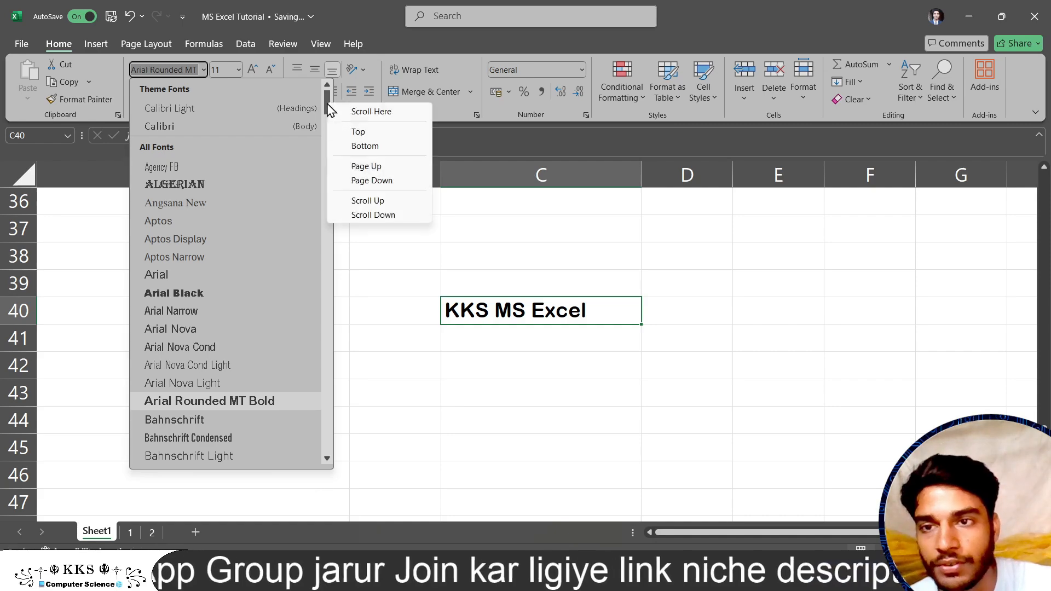
left_click(326, 112)
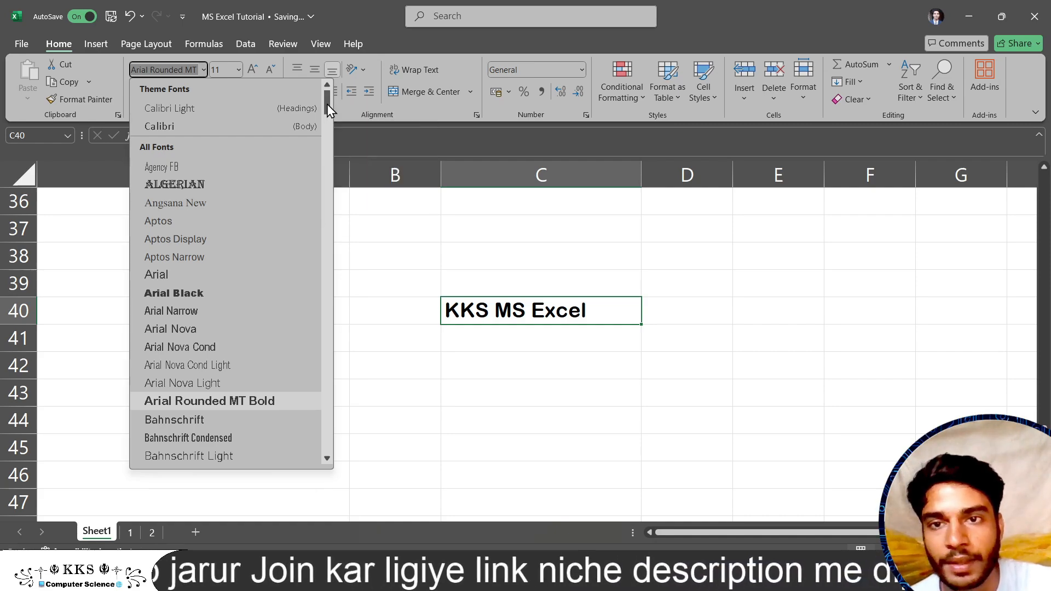
left_click_drag(327, 104, 332, 378)
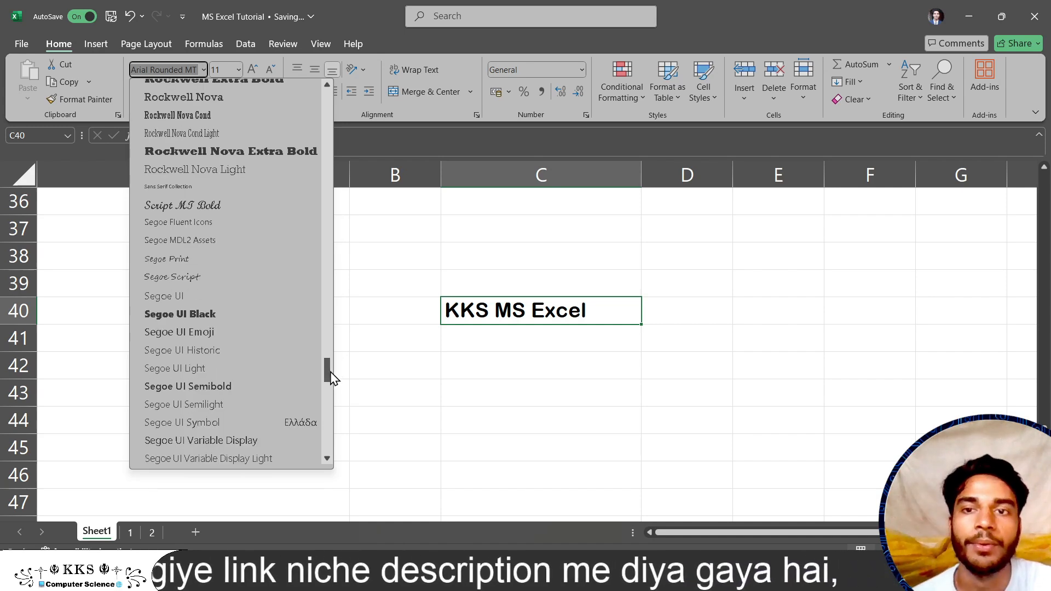
left_click(415, 368)
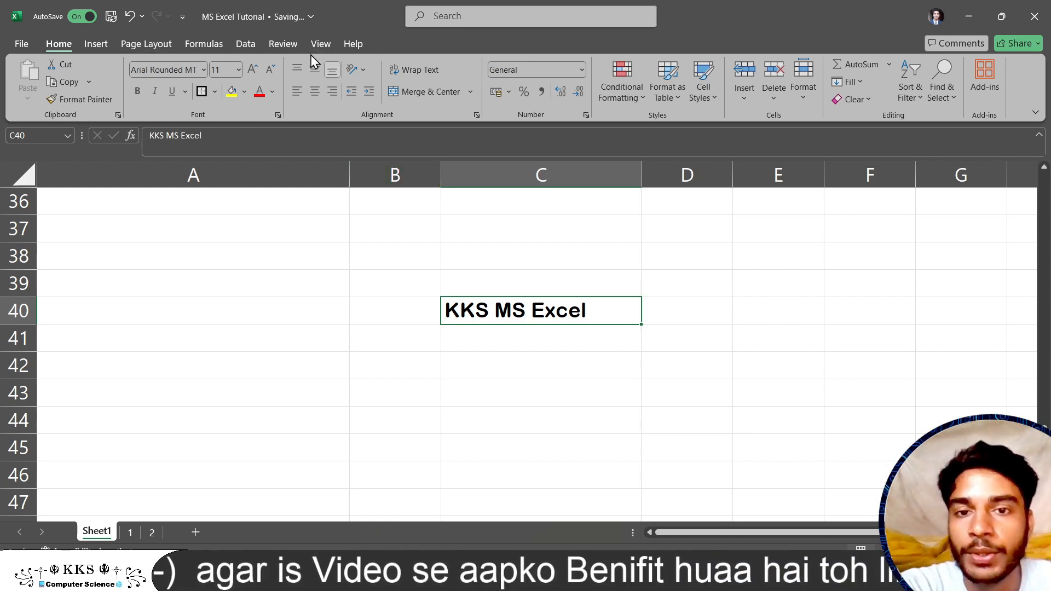
Step: Set the font size of cell C40 to 20 and autofit the width of column C to its text
left_click(573, 334)
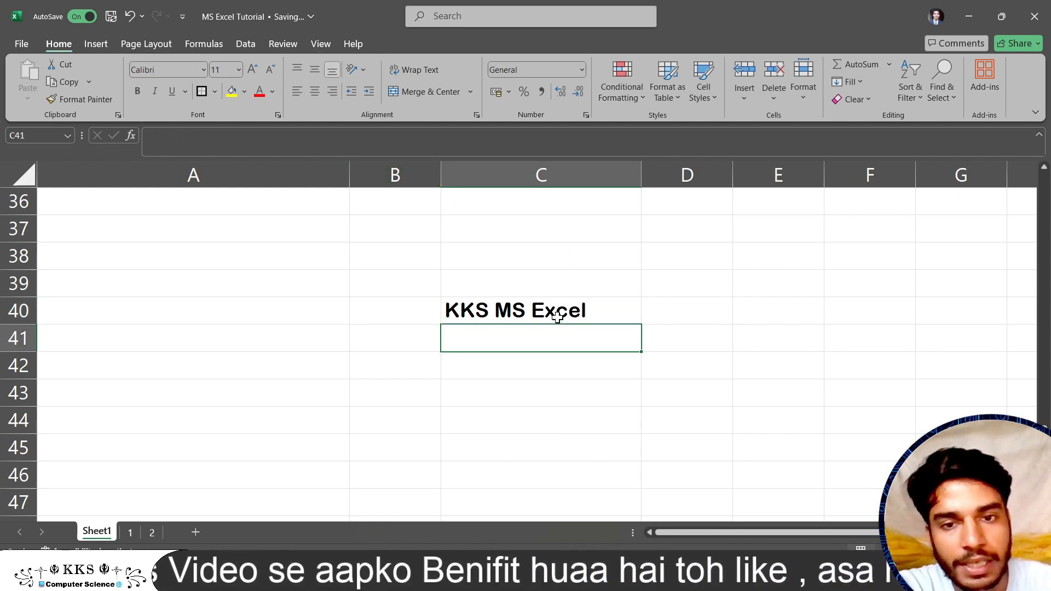
left_click(557, 315)
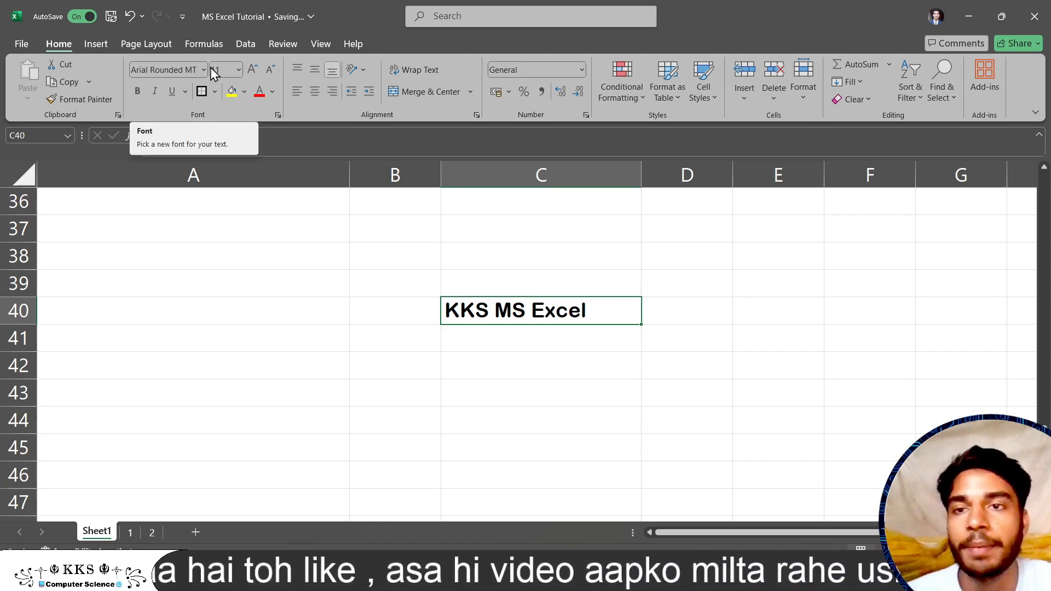
left_click(241, 67)
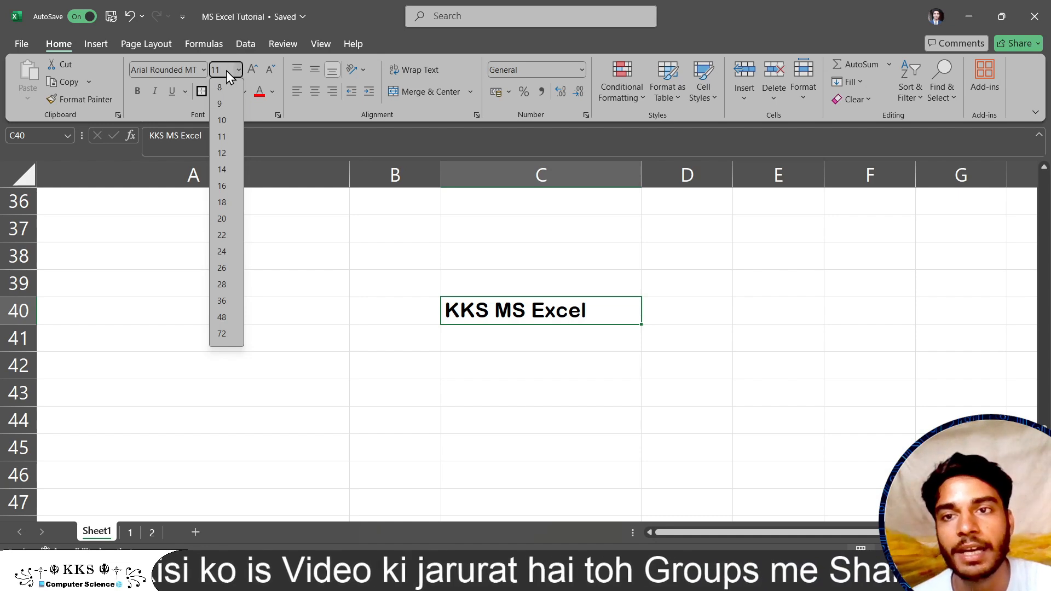
left_click(285, 162)
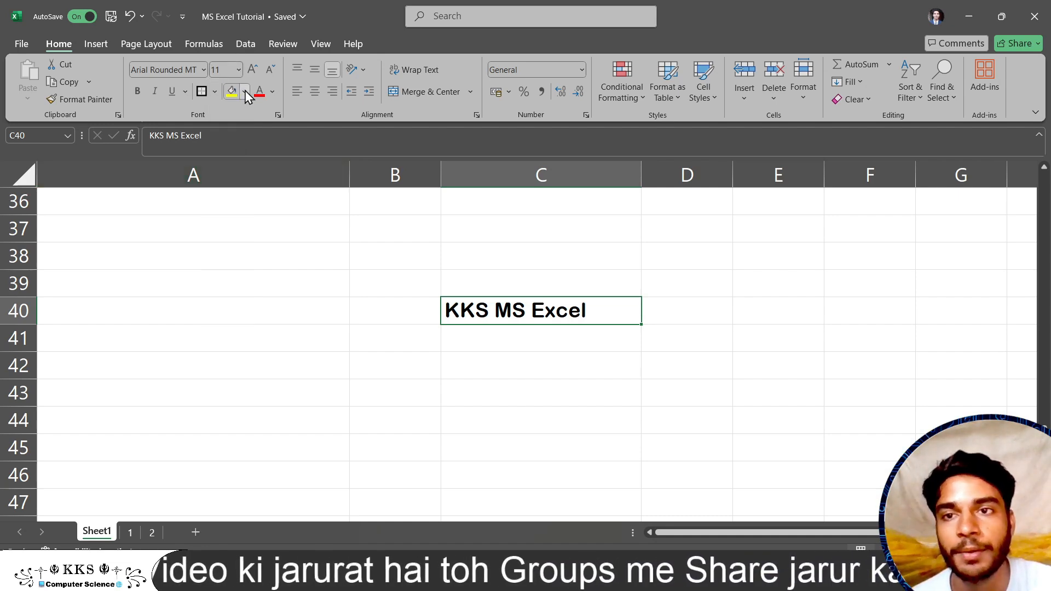
left_click(216, 70)
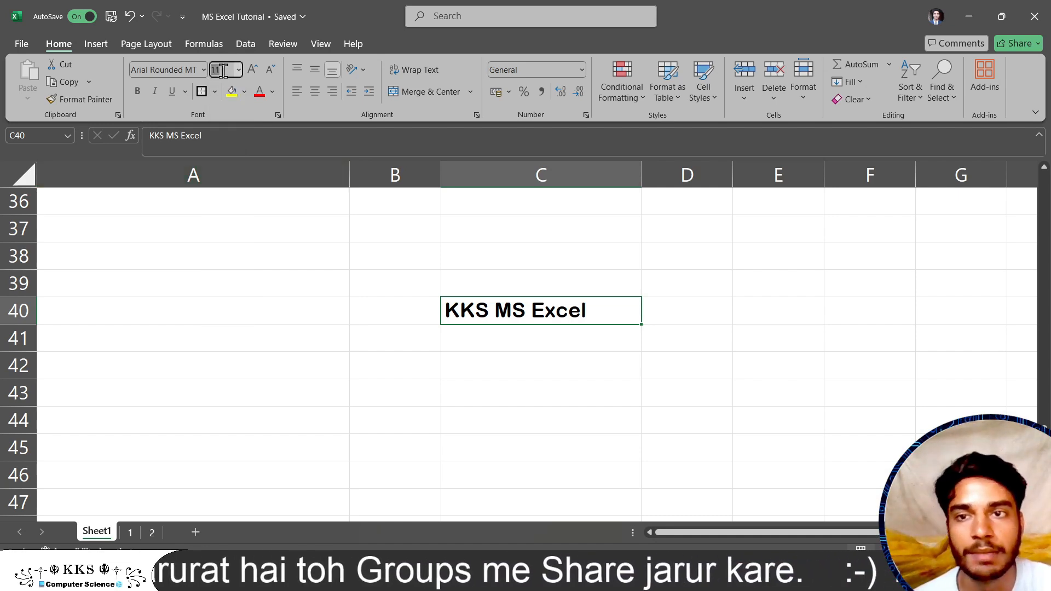
key("BackSpace")
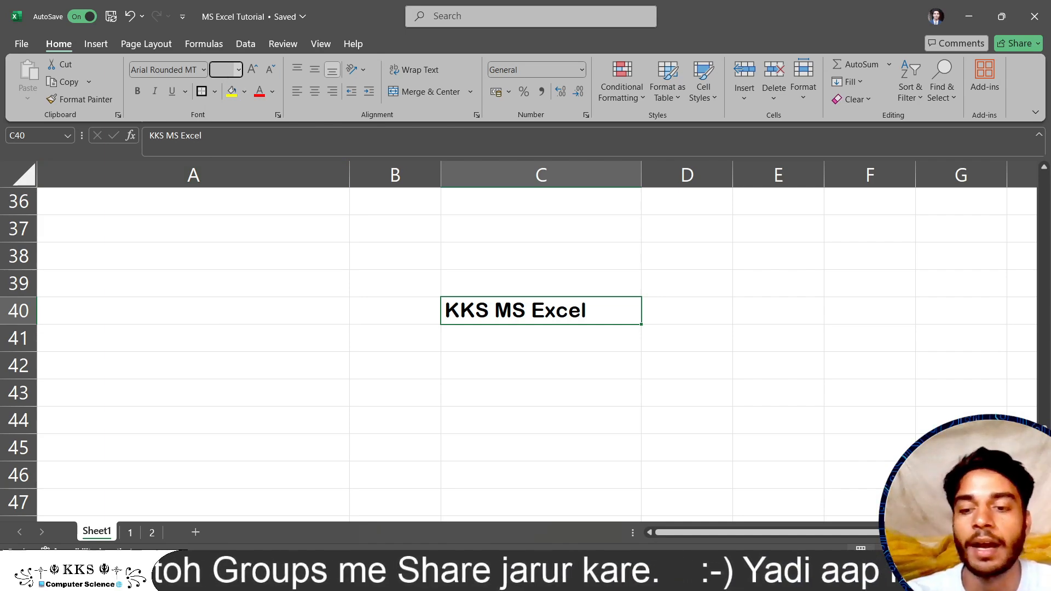
key("Return")
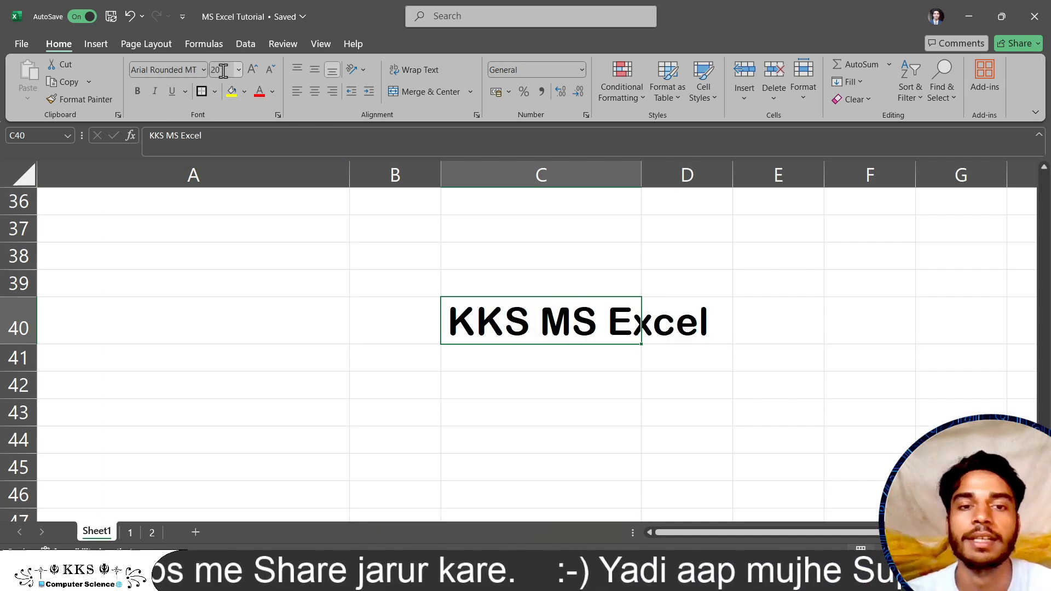
double_click(642, 172)
left_click(615, 415)
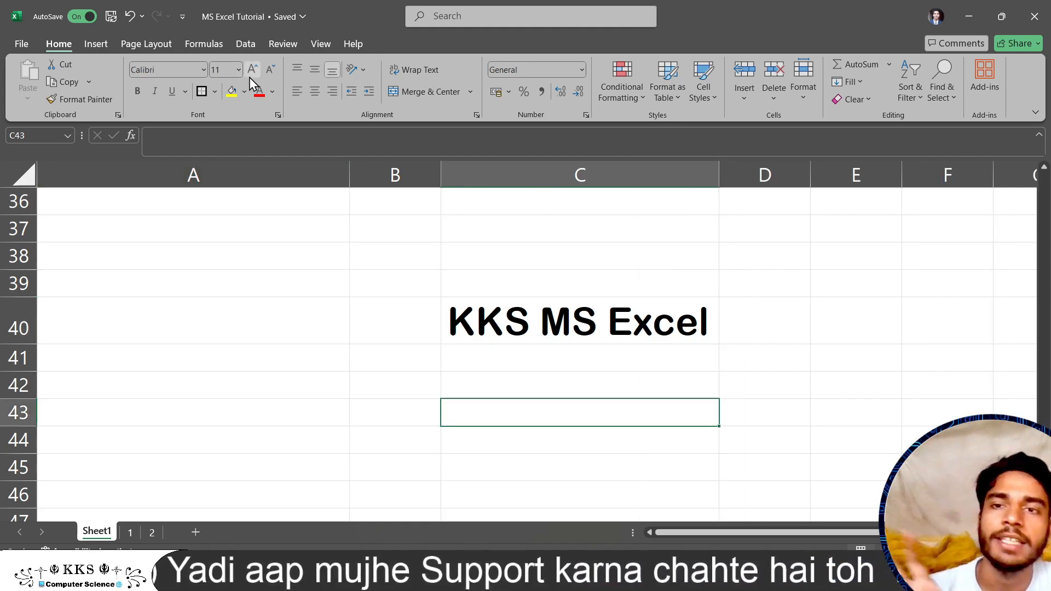
Step: Increase the font size of cell C40 to 24 with the Increase Font Size command
left_click(533, 340)
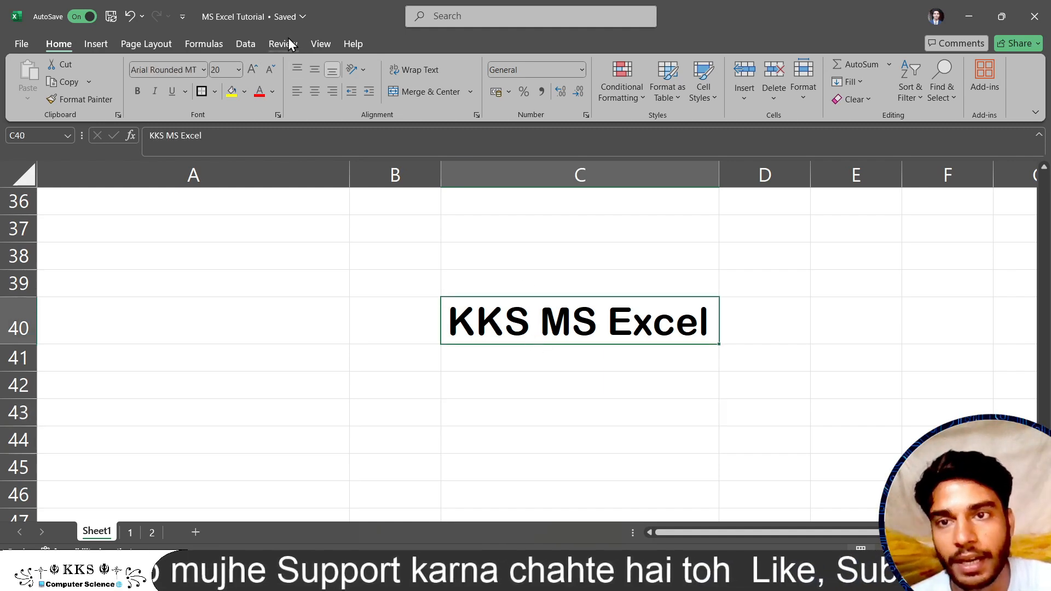
left_click(254, 69)
left_click(254, 69)
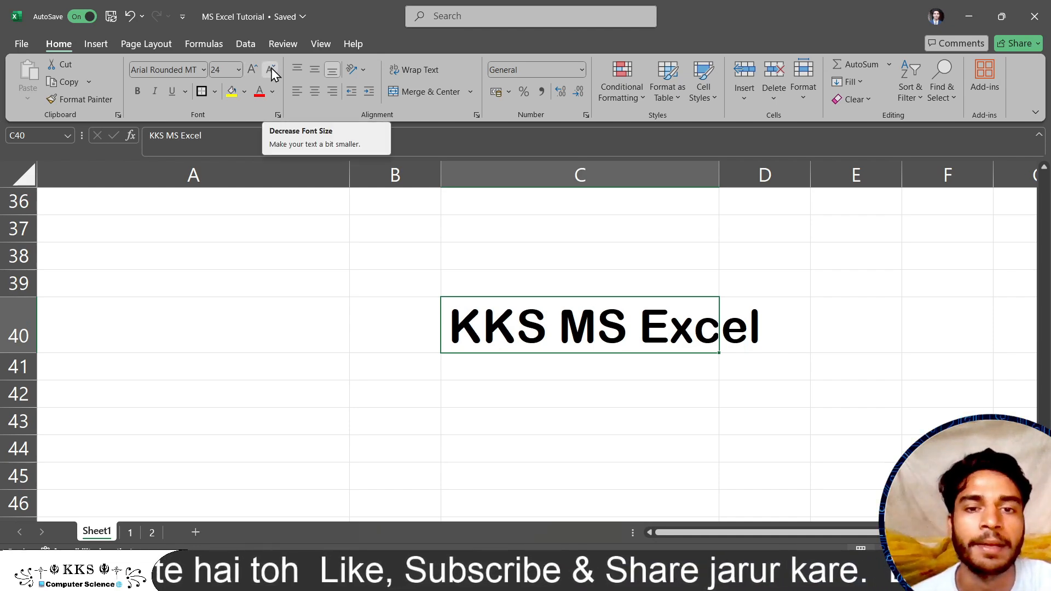
Step: Reduce the font size of cell C40 to 18 with the Decrease Font Size command
left_click(271, 68)
left_click(271, 67)
left_click(271, 68)
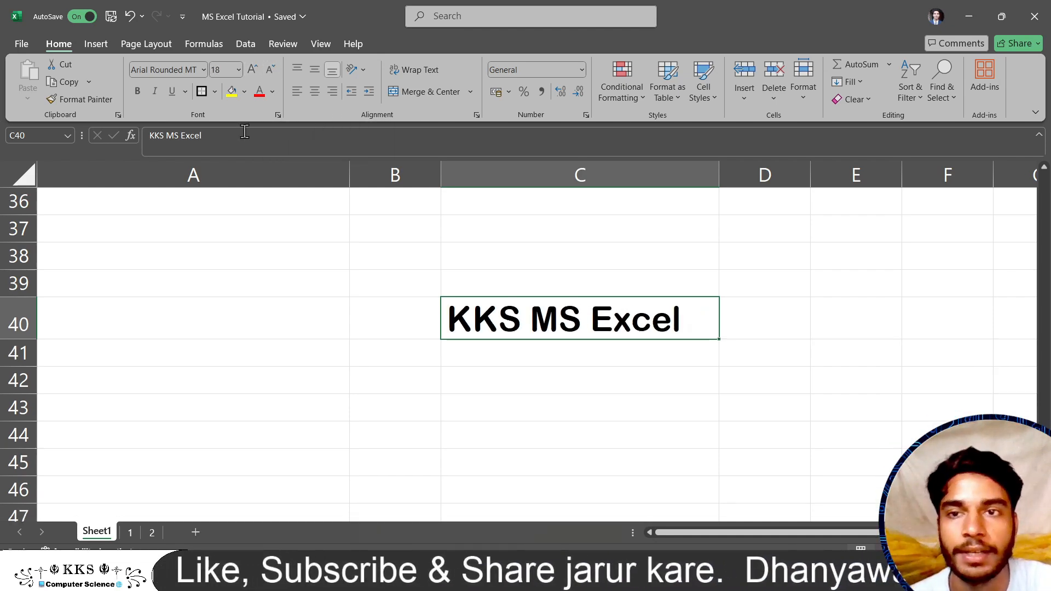
left_click(472, 351)
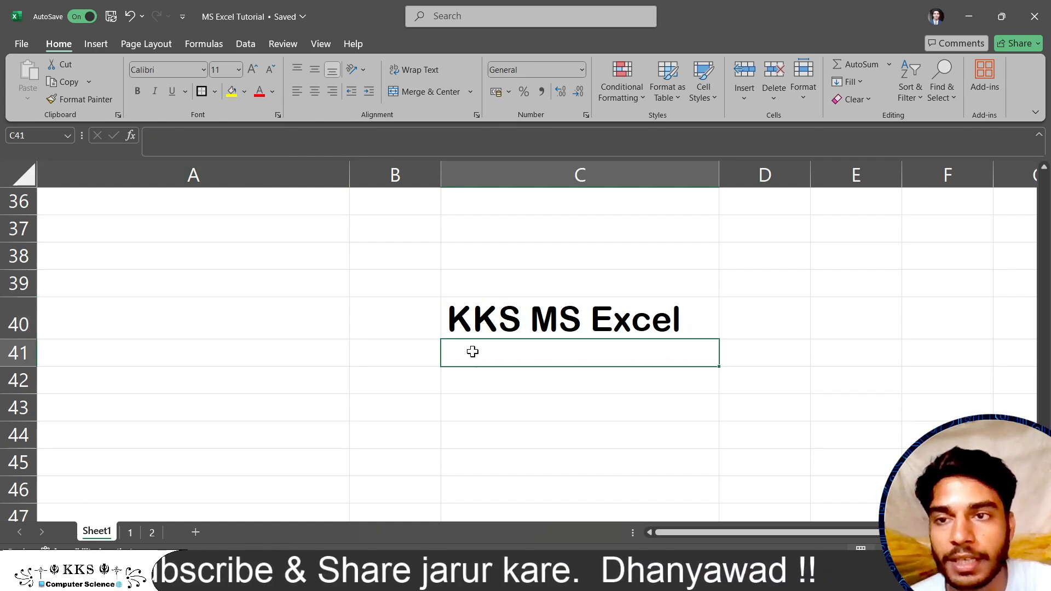
Step: Toggle bold on and off several times for the text in cell C40, leaving it off
left_click(460, 318)
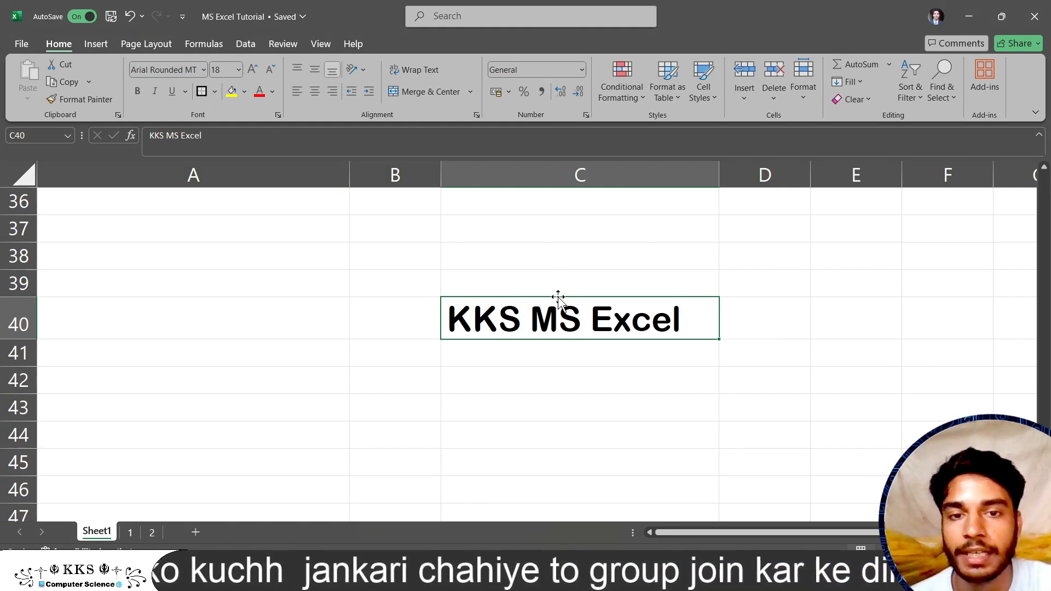
left_click(137, 90)
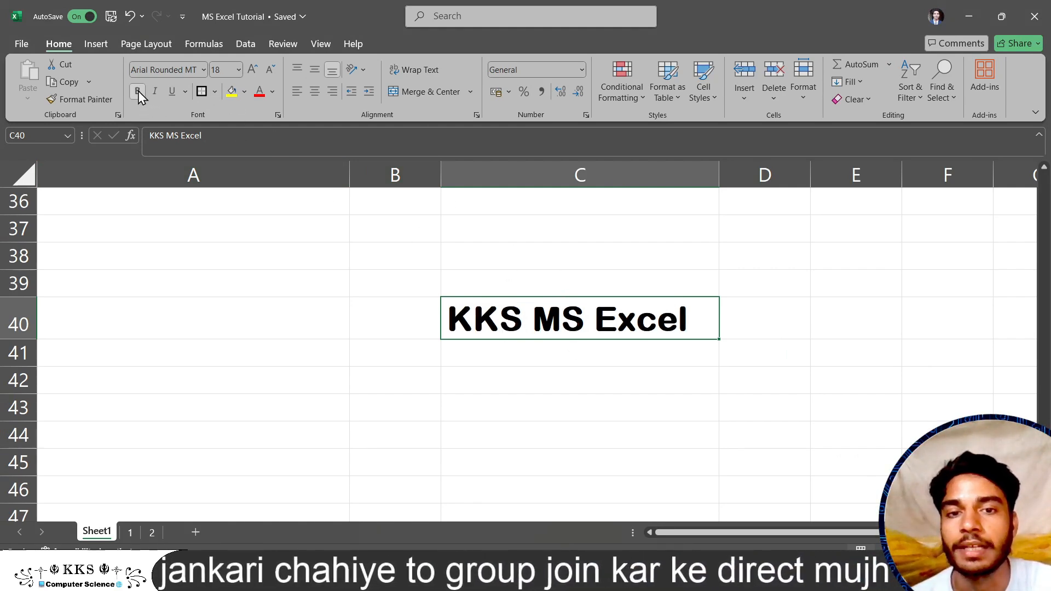
left_click(138, 91)
left_click(138, 91)
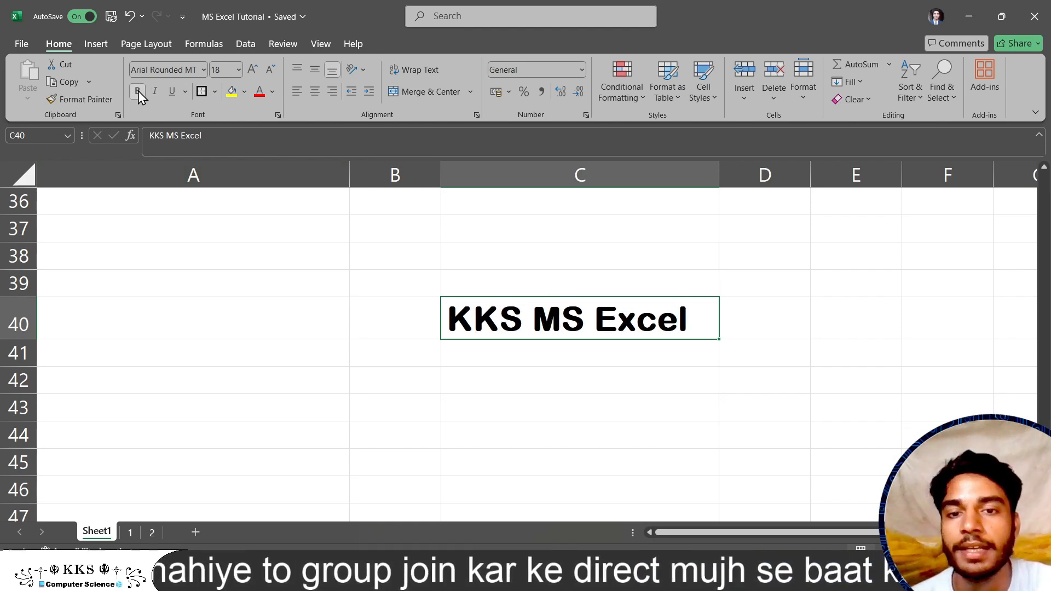
left_click(138, 91)
left_click(138, 91)
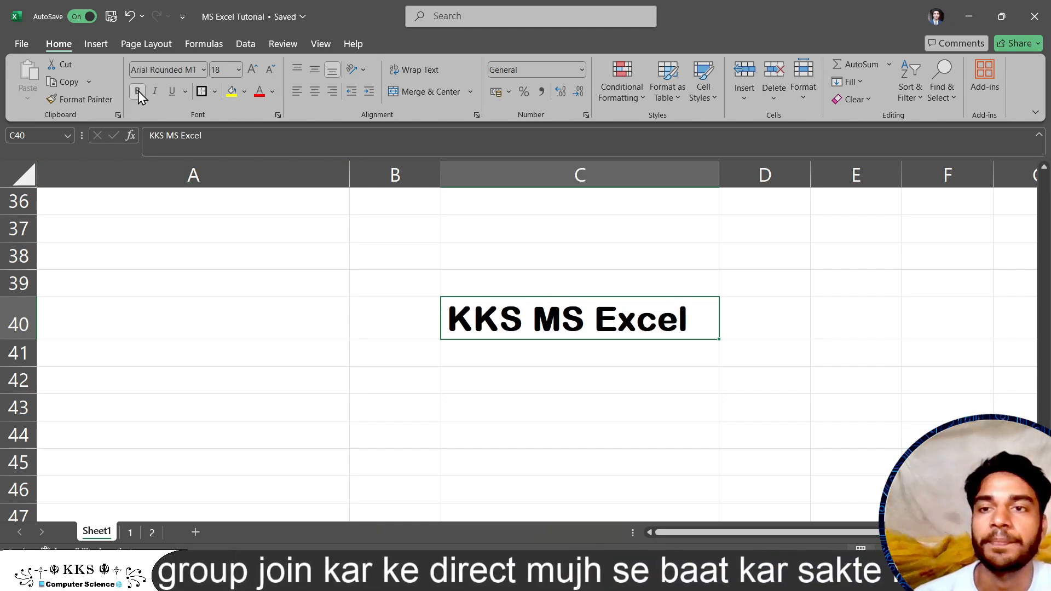
left_click(138, 91)
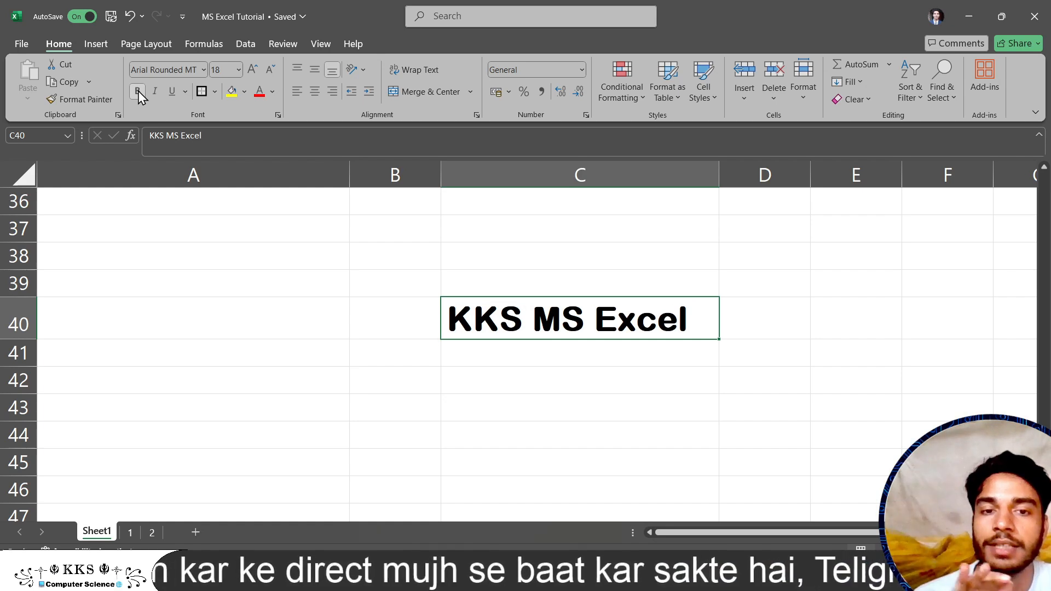
left_click(138, 91)
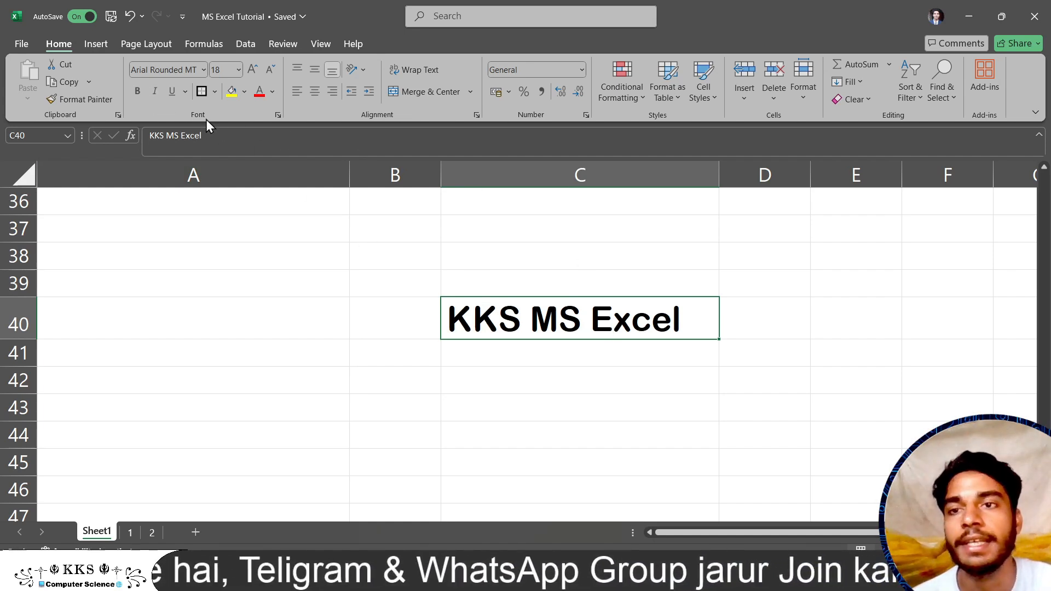
Step: Toggle italic on and off twice for the text in cell C40
left_click(155, 91)
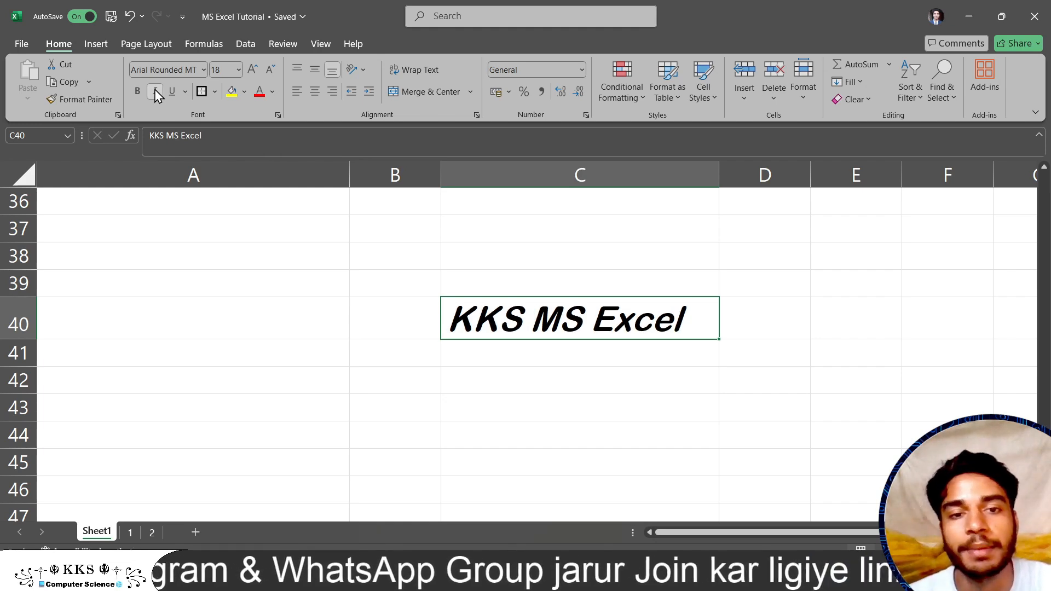
left_click(154, 90)
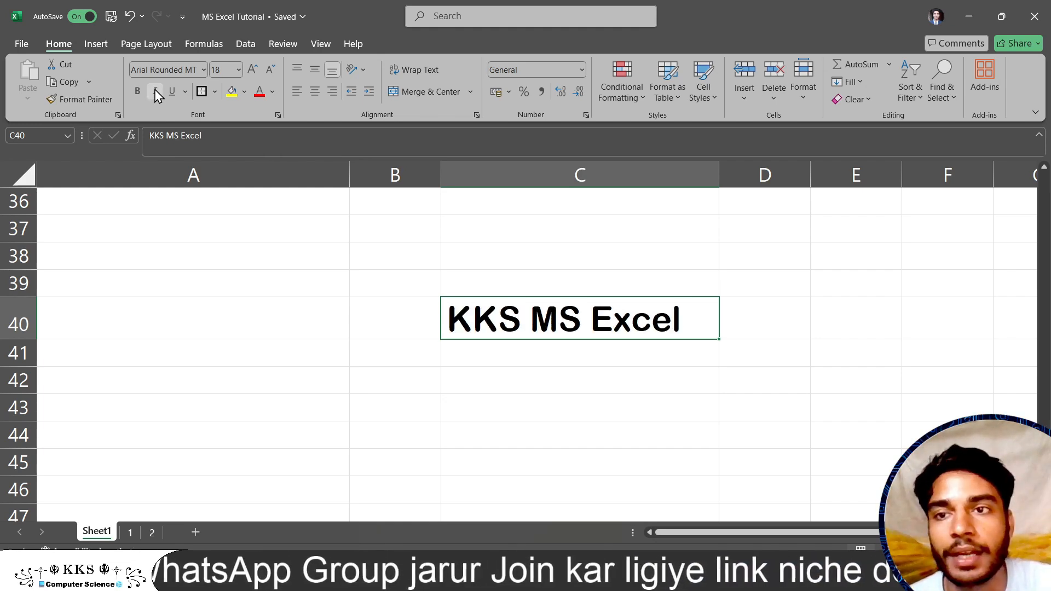
left_click(154, 90)
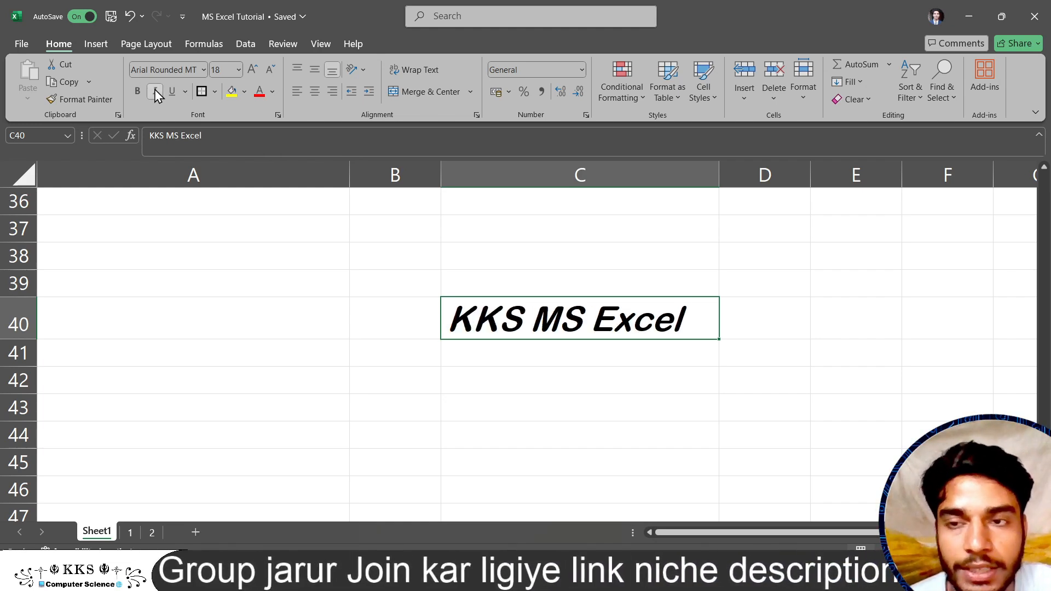
left_click(154, 90)
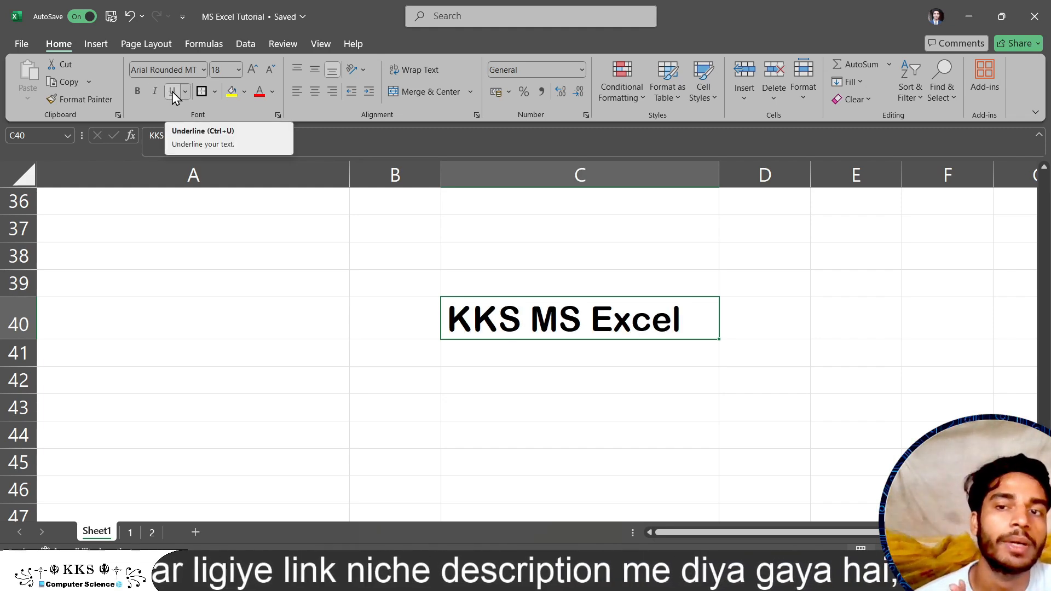
Step: Underline the text in cell C40 and change the style to Double Underline
left_click(172, 91)
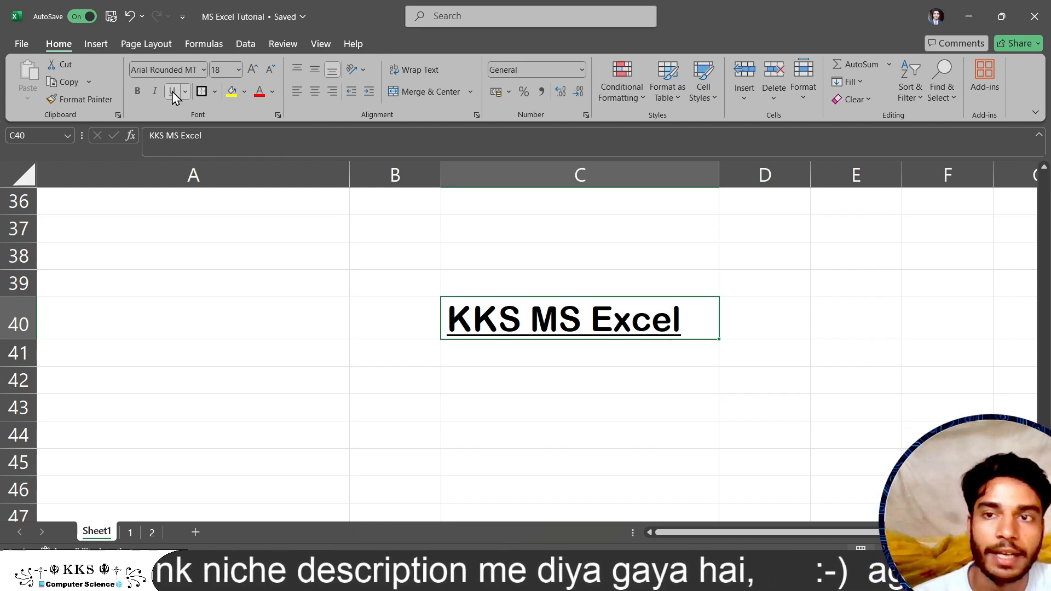
left_click(186, 91)
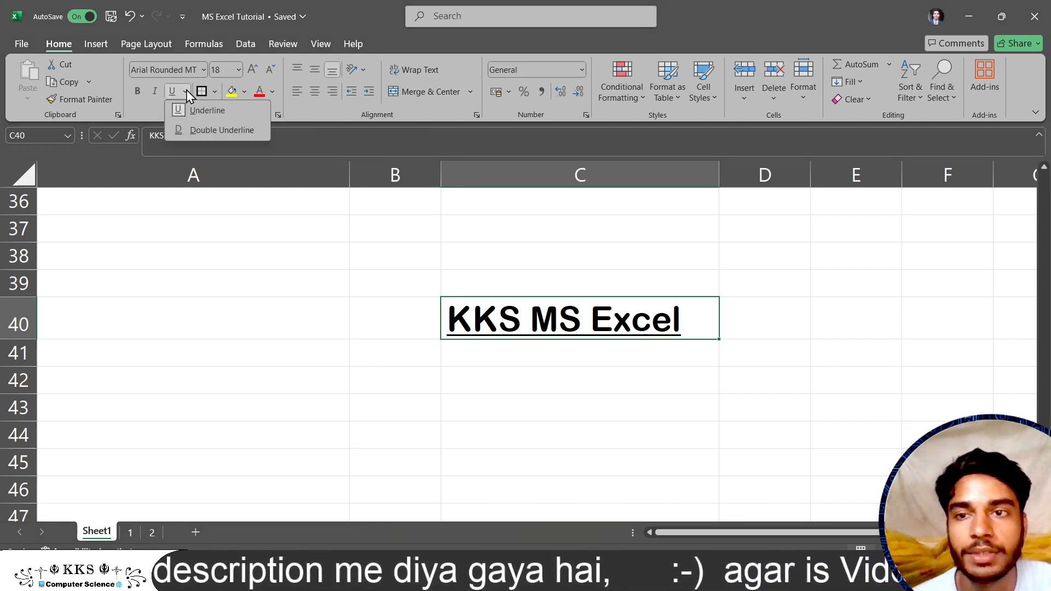
left_click(205, 131)
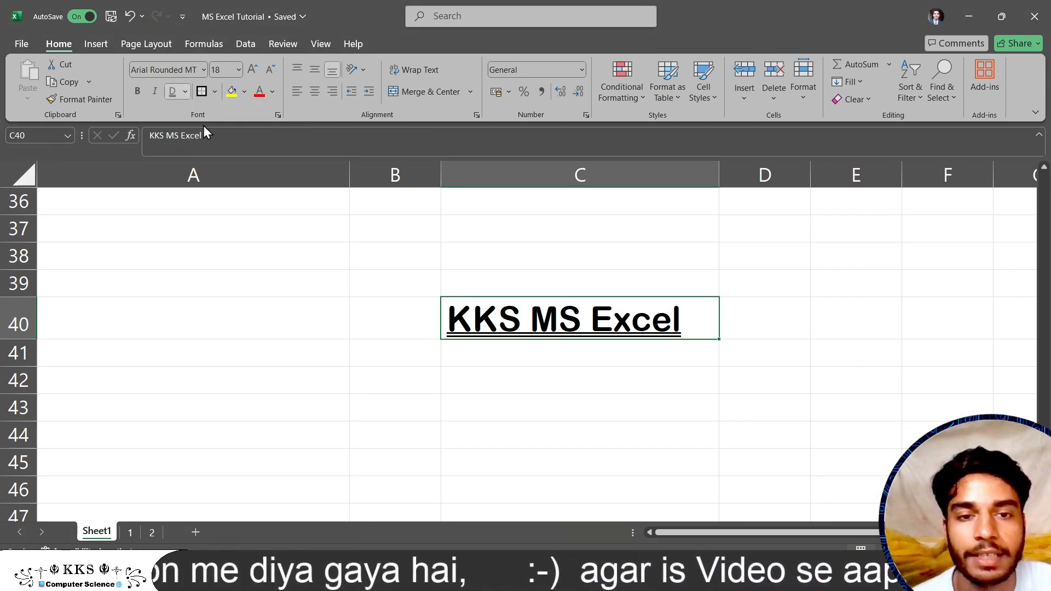
scroll(487, 345, "up", 6)
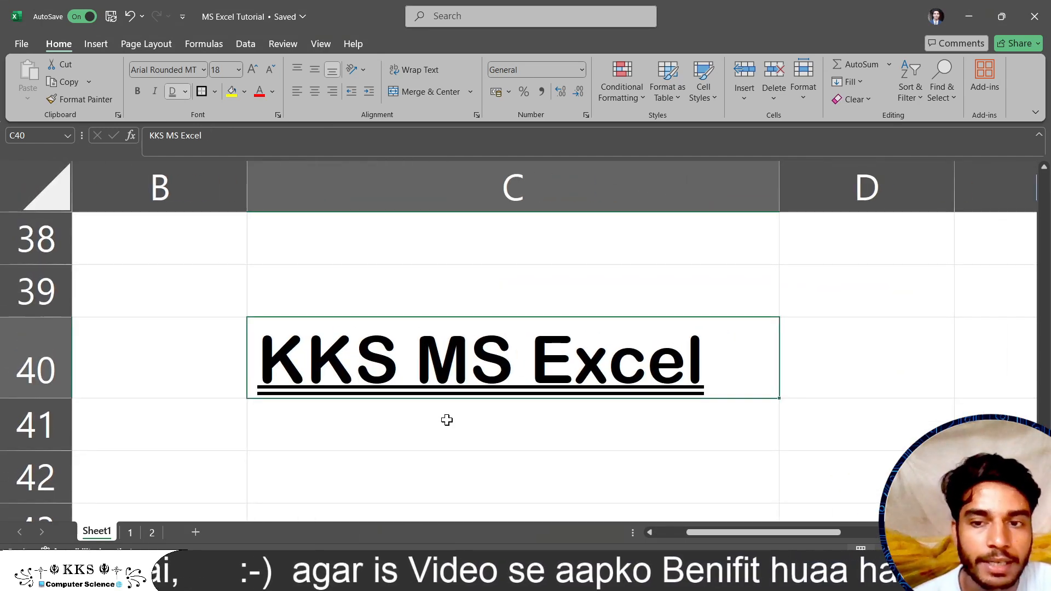
left_click(431, 421)
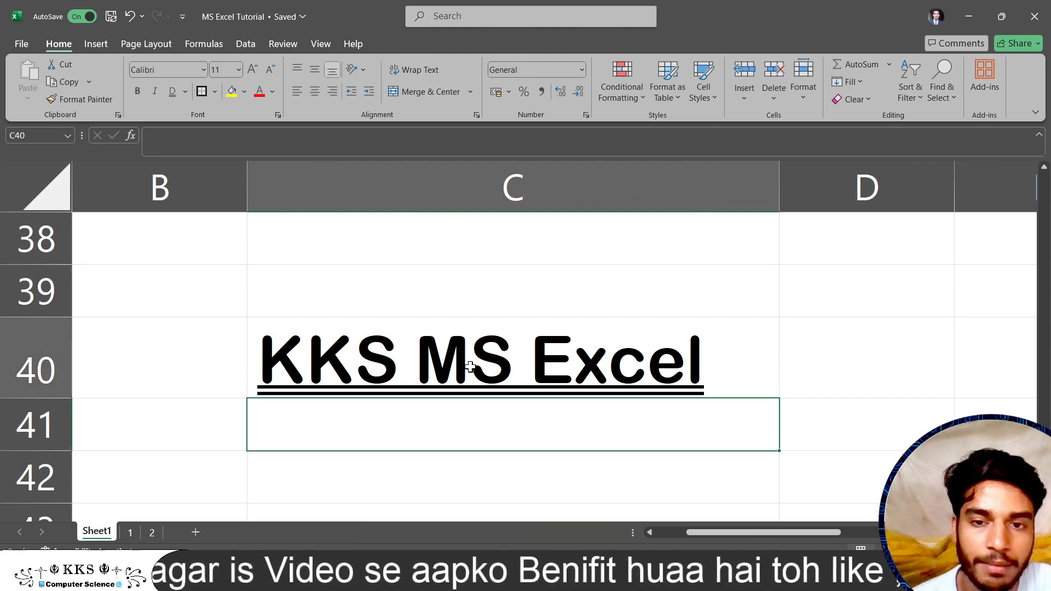
Step: Remove the double underline from the text in cell C40
left_click(350, 364)
left_click(185, 91)
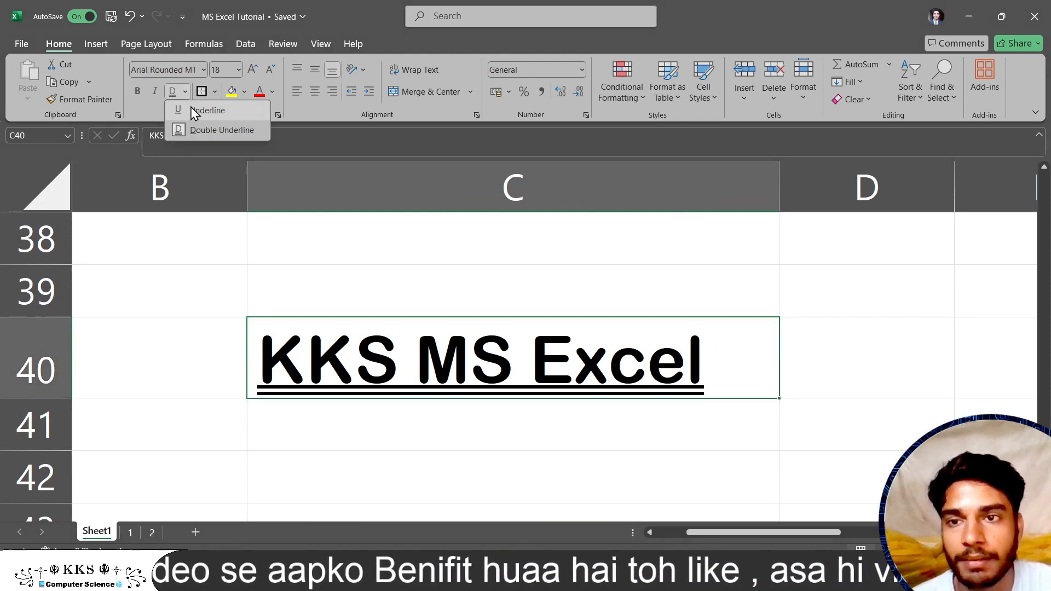
left_click(195, 126)
scroll(218, 301, "down", 5)
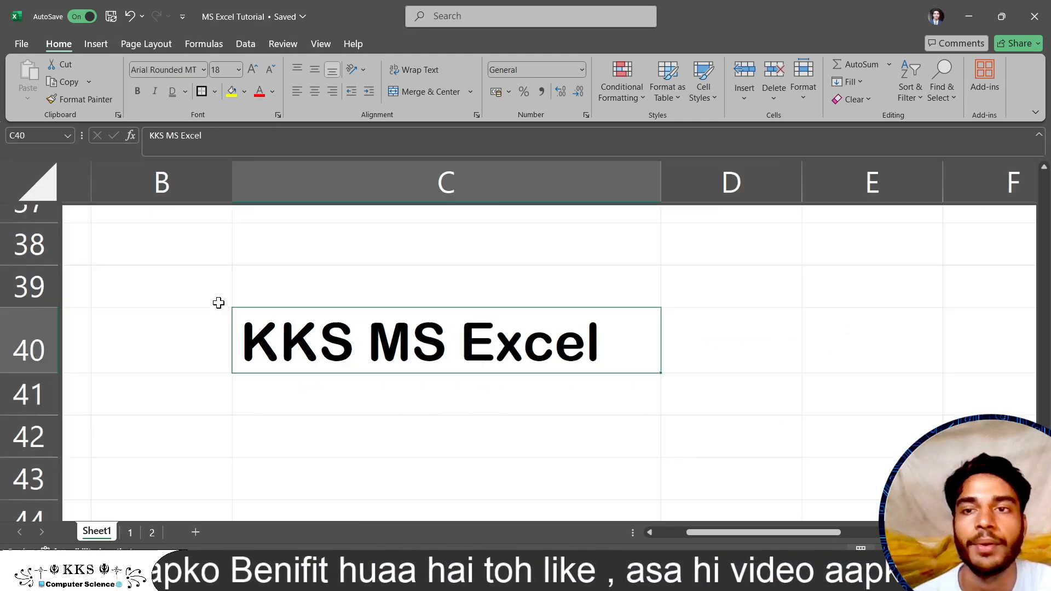
Step: Apply a single underline to the text in cell C40 and remove it again
left_click(185, 90)
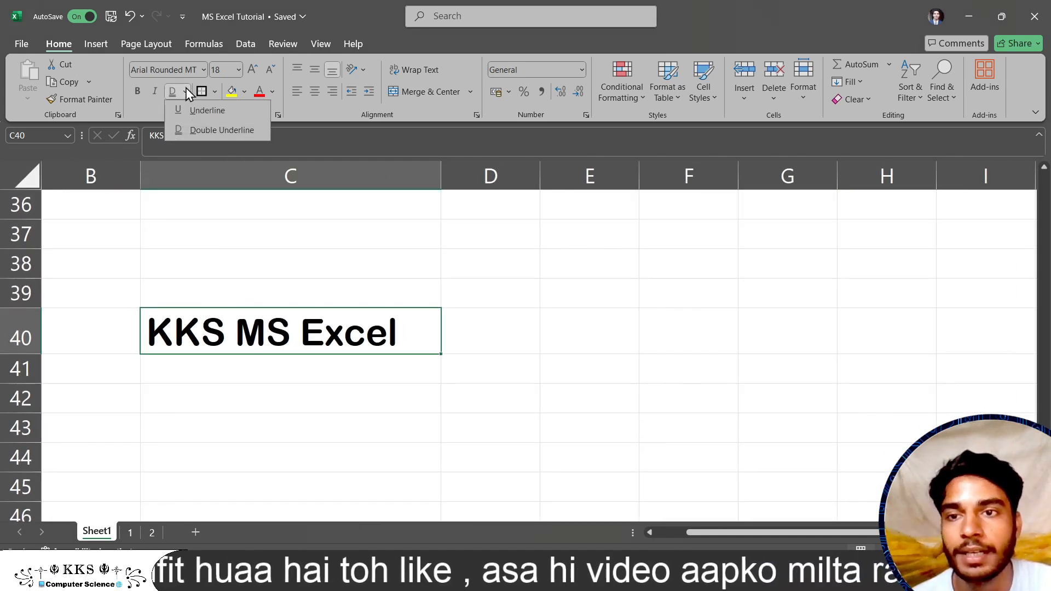
left_click(189, 111)
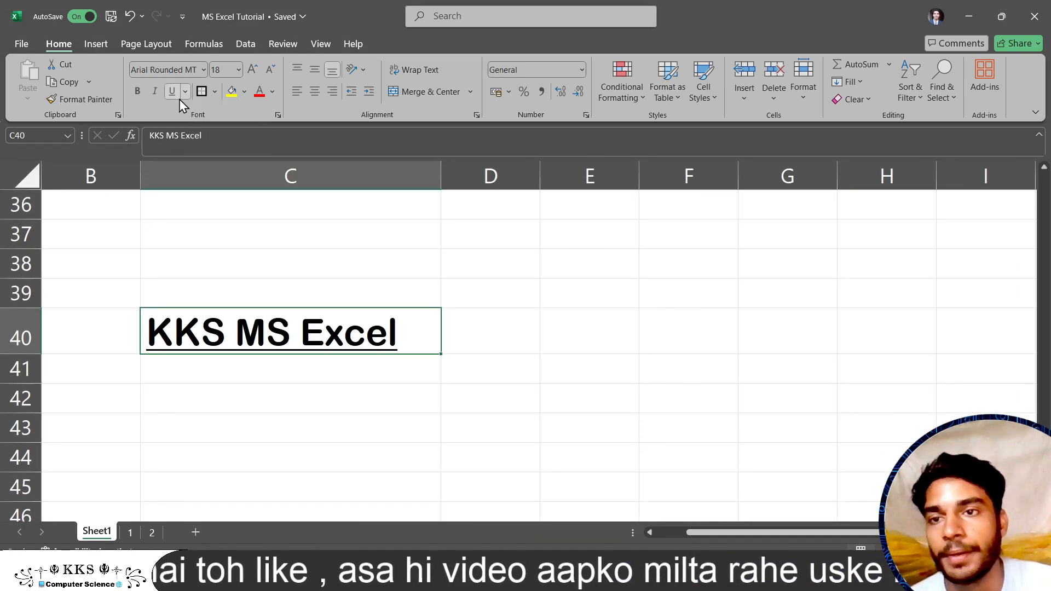
left_click(174, 94)
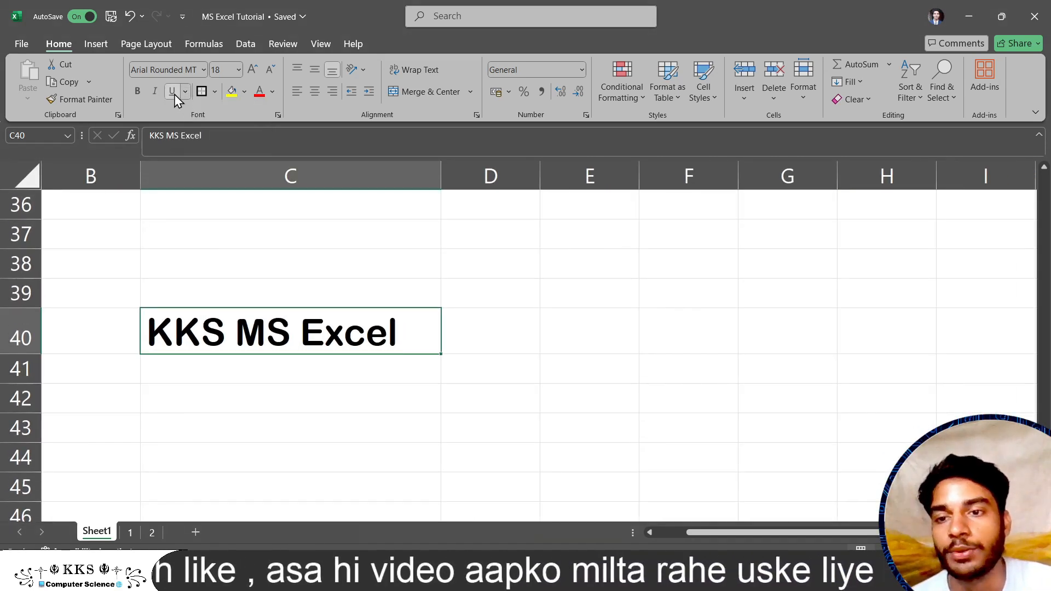
Step: View the available border options for cell C40 and close the list without applying any border
left_click(216, 91)
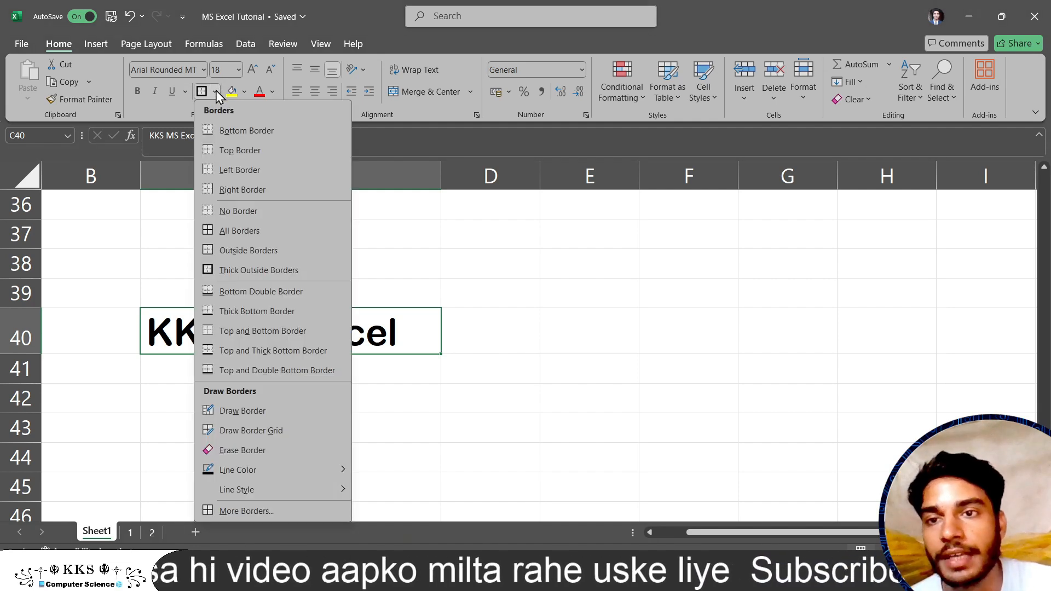
left_click(548, 298)
left_click(350, 272)
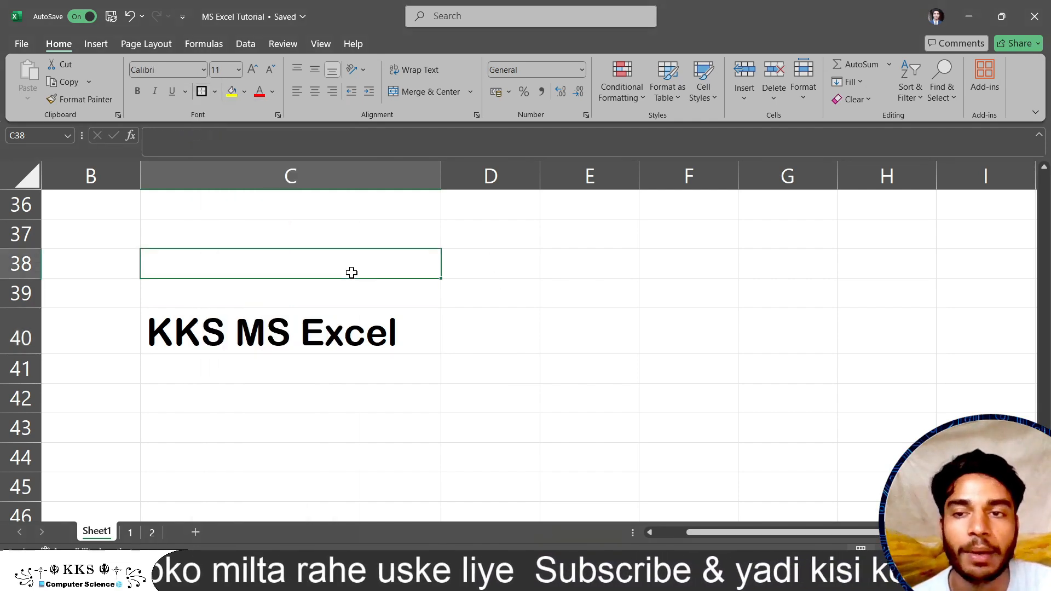
scroll(351, 272, "left", 1)
scroll(351, 272, "right", 1)
scroll(353, 329, "left", 2)
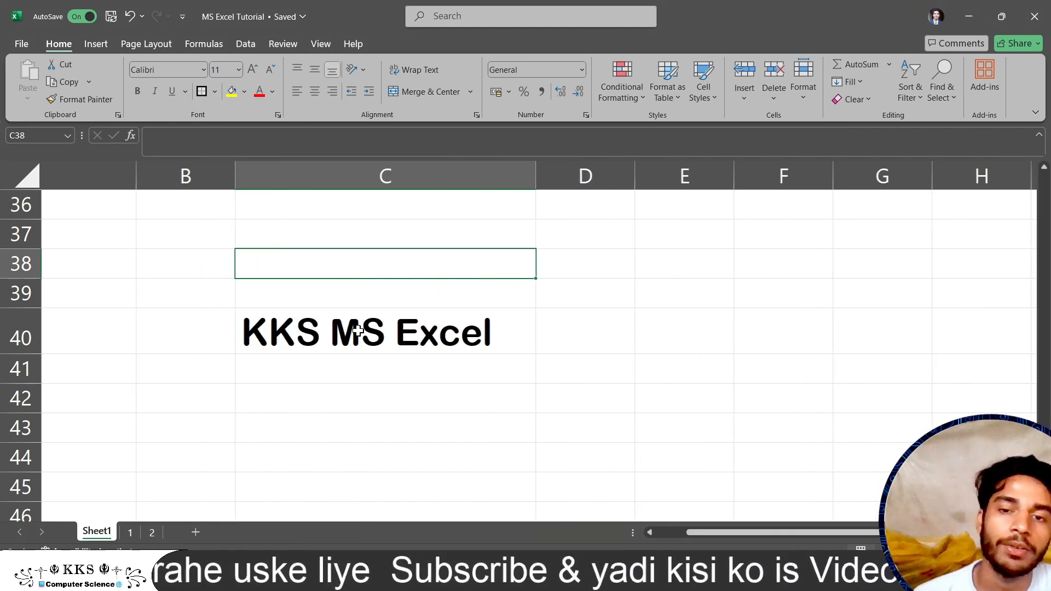
scroll(353, 328, "right", 2)
left_click(357, 331)
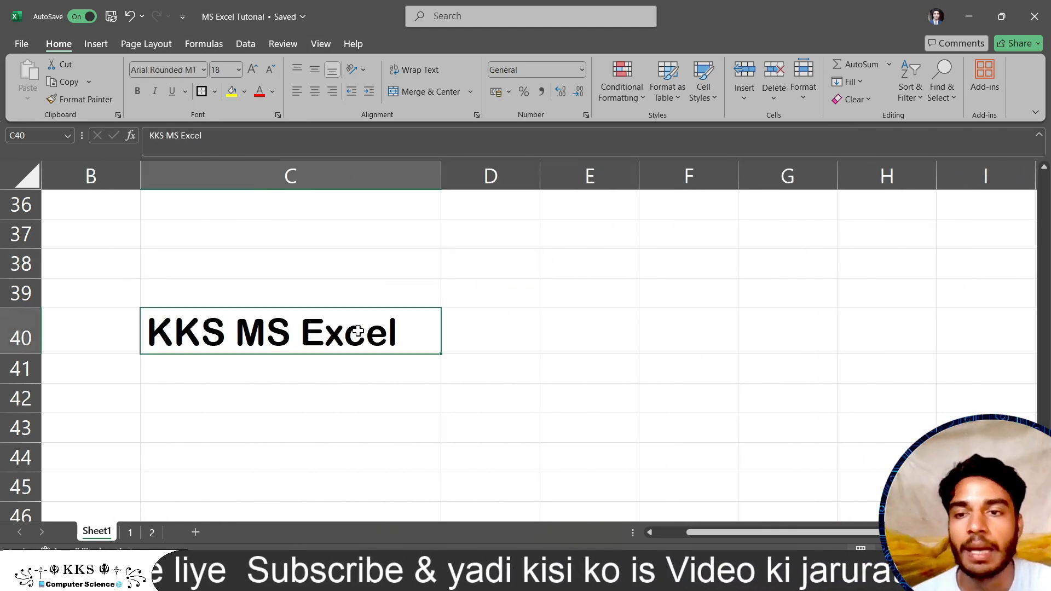
left_click(373, 387)
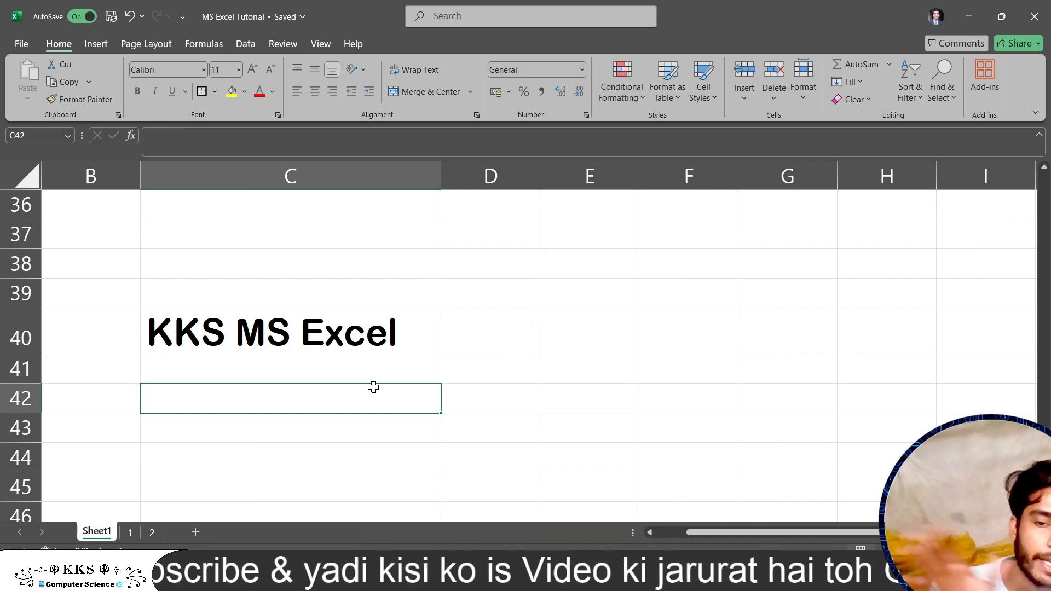
scroll(374, 387, "down", 2, "ctrl")
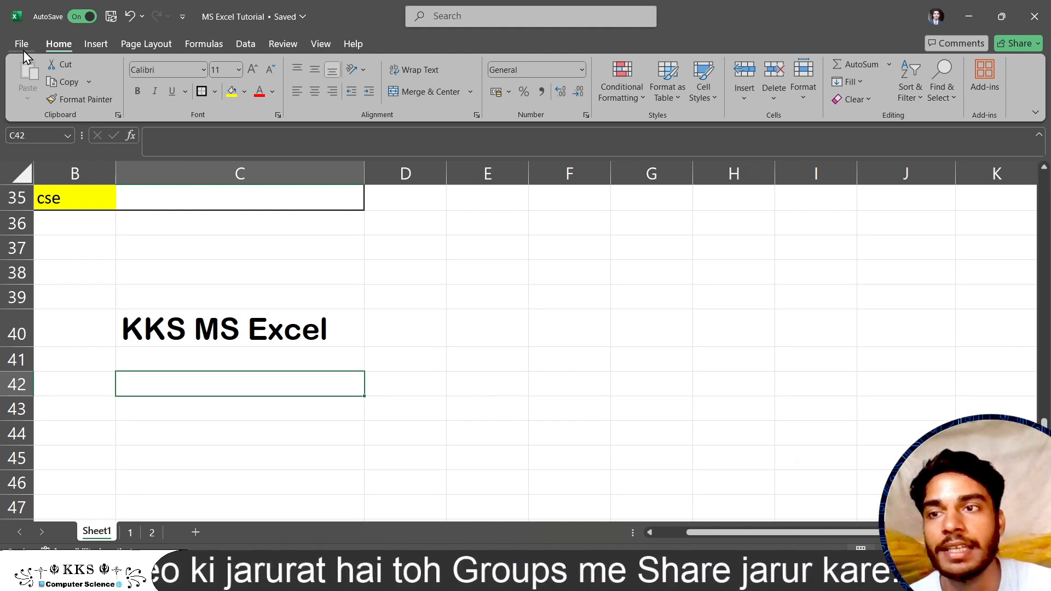
Step: Preview the active sheet as it would print and return to the worksheet without printing
left_click(22, 45)
left_click(47, 279)
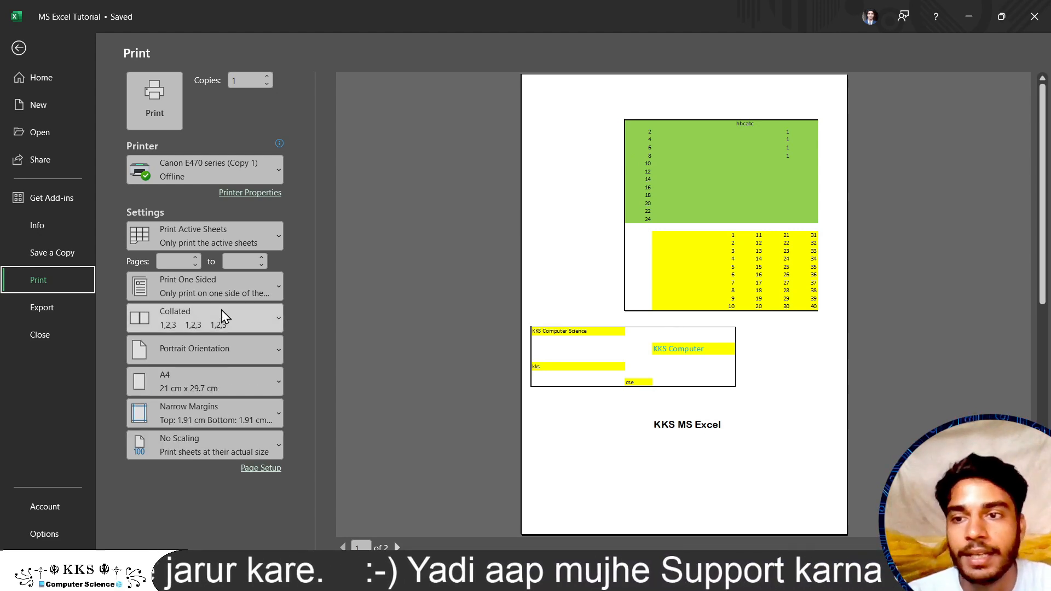
left_click(20, 48)
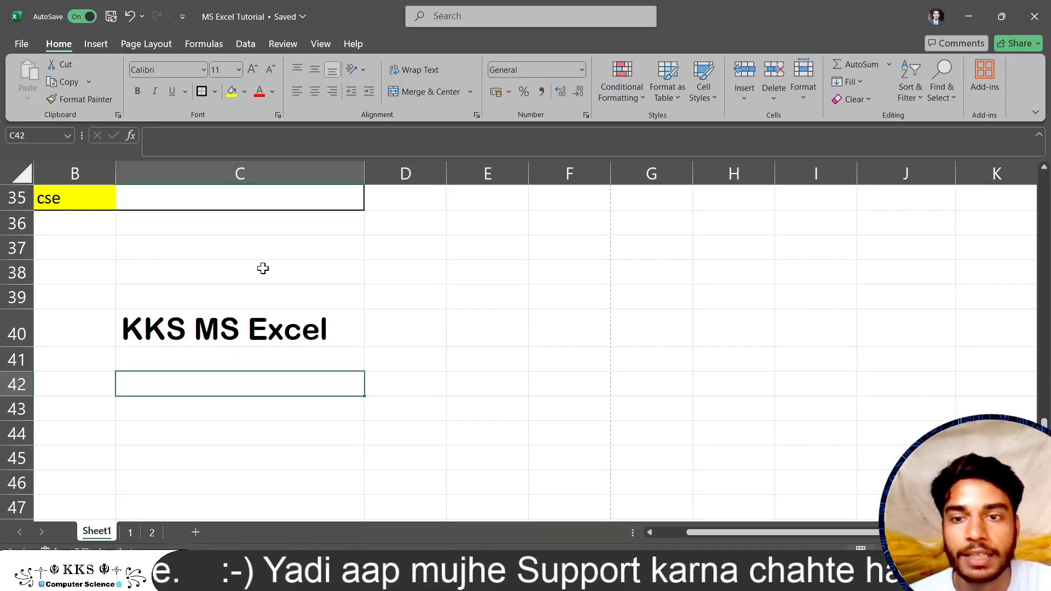
scroll(432, 381, "down", 1)
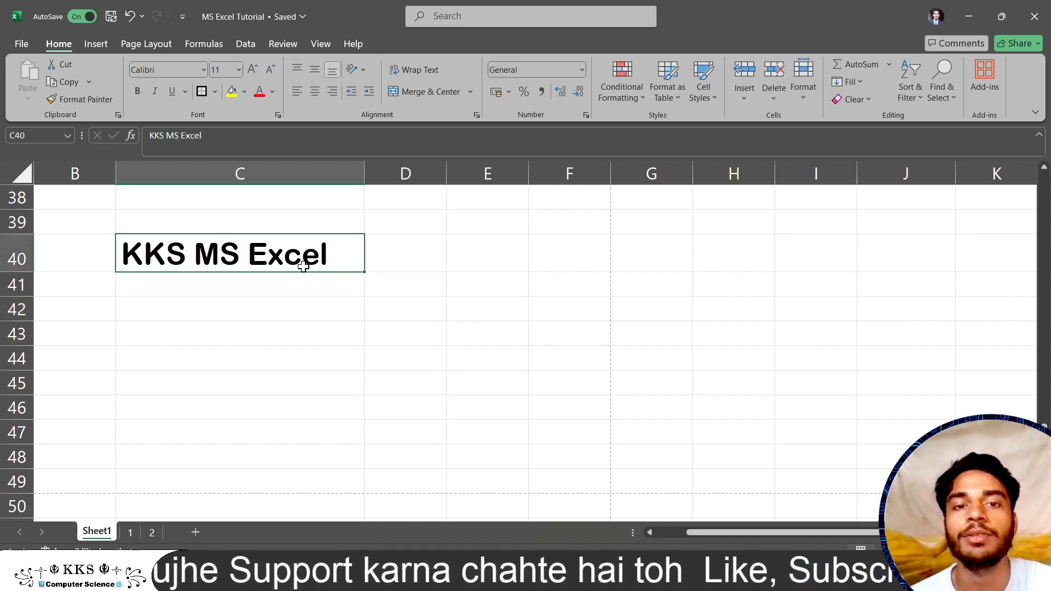
Step: Apply a thick outside border to cell C40 and look through the other border options
left_click(303, 266)
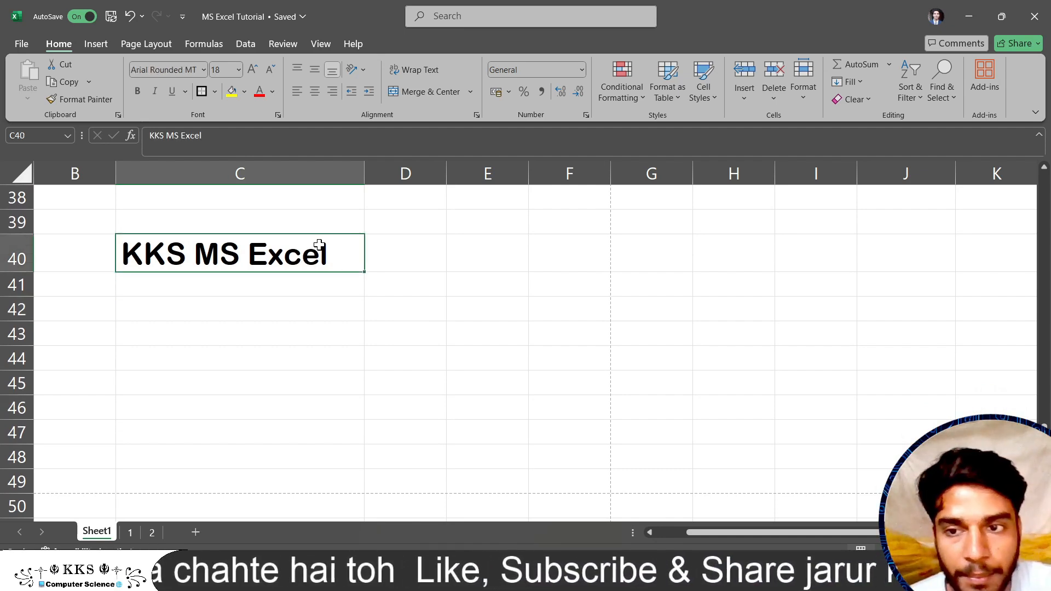
left_click(209, 93)
left_click(216, 92)
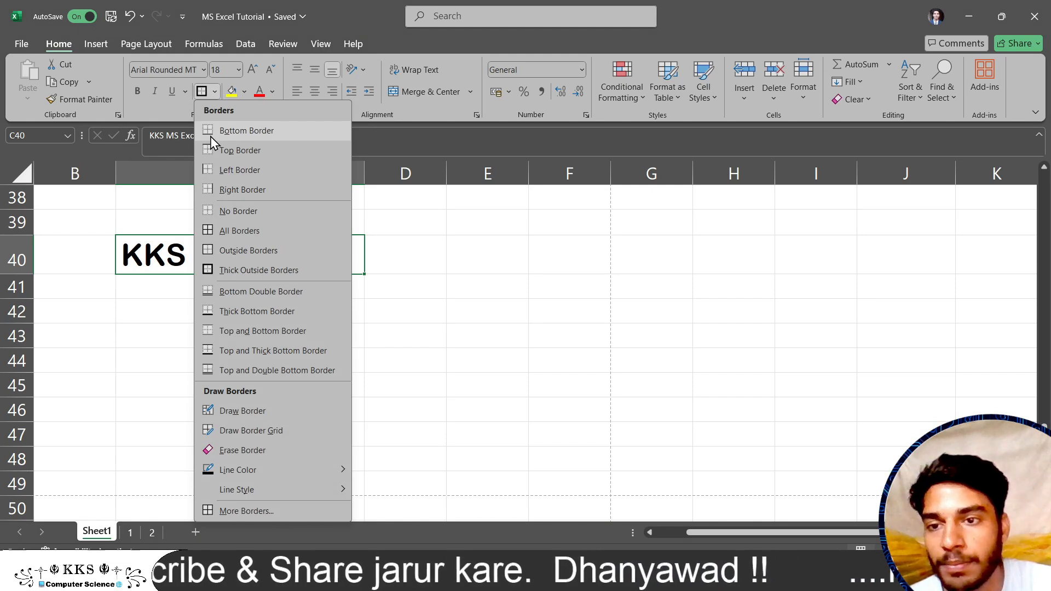
left_click(420, 336)
Step: Apply the Bottom Border option to cell C40 and deselect the cell to view its border
scroll(420, 334, "left", 3)
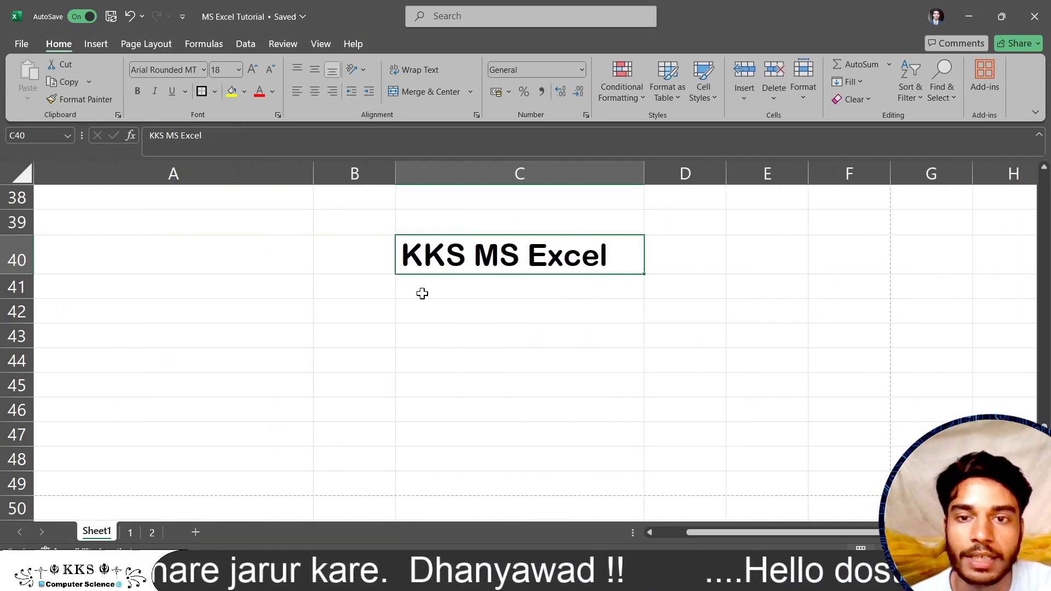
left_click(469, 284)
left_click(471, 256)
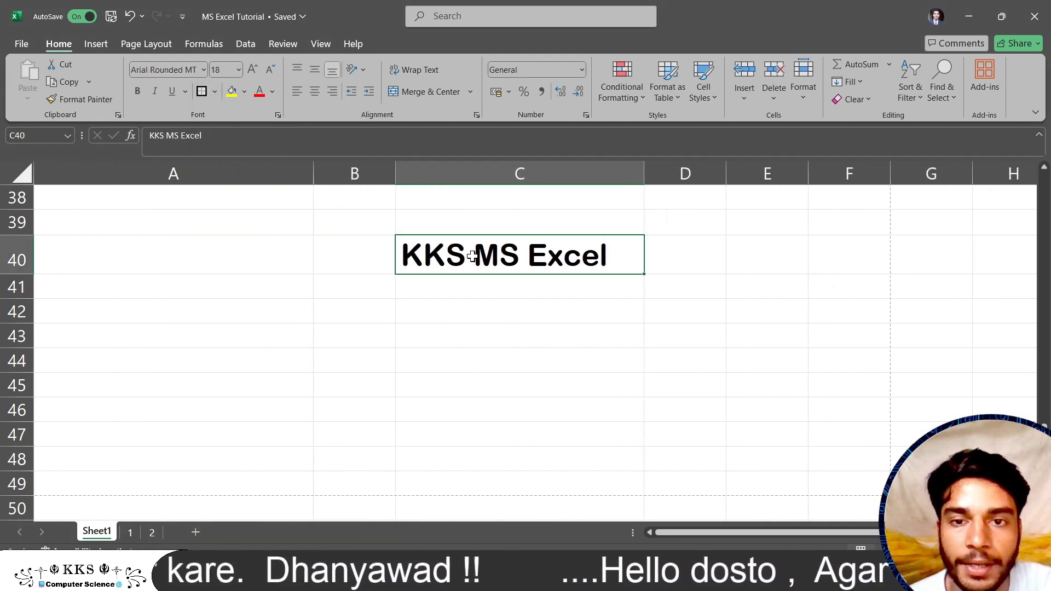
left_click(215, 92)
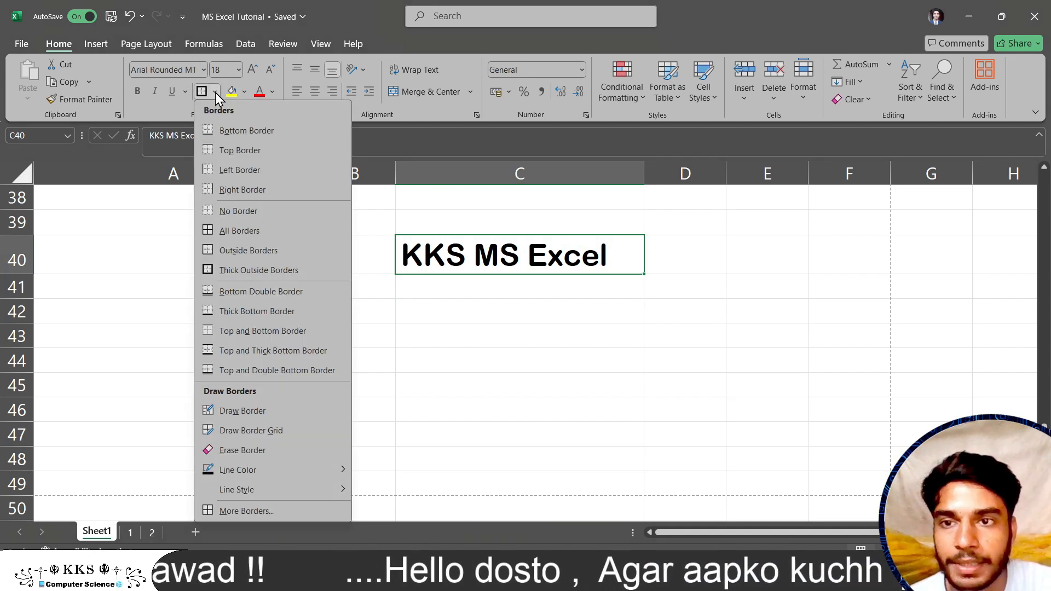
left_click(228, 131)
left_click(477, 377)
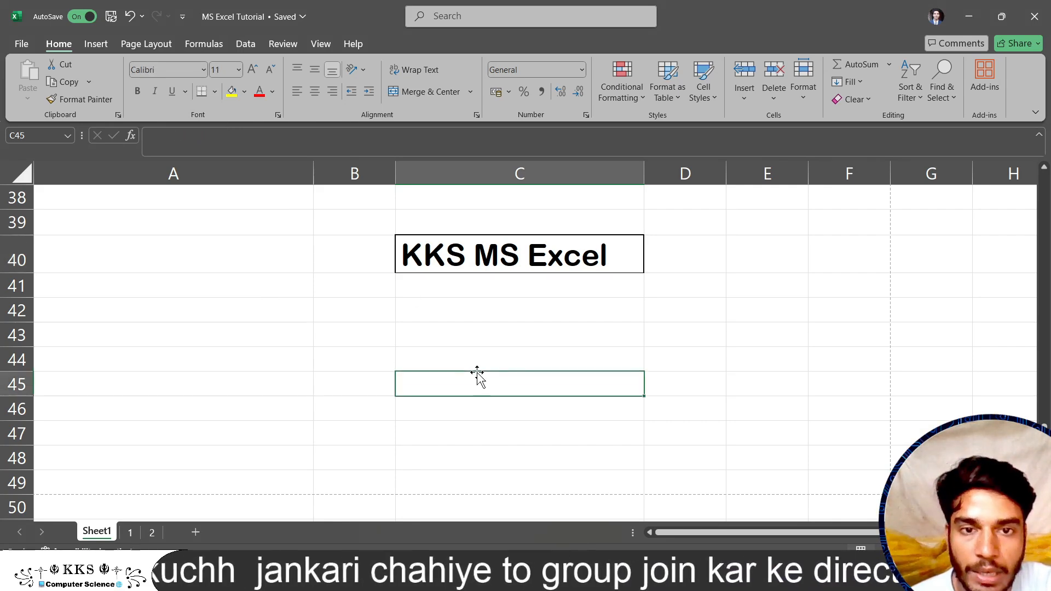
Step: Erase all the border lines around cell C40 with the Erase Border tool
left_click(213, 92)
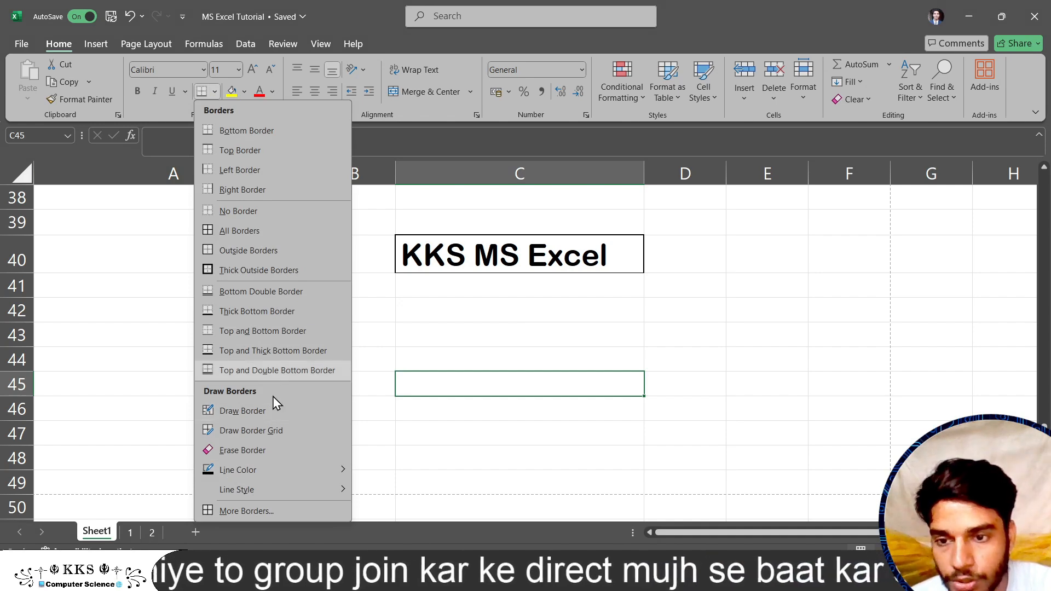
left_click(269, 450)
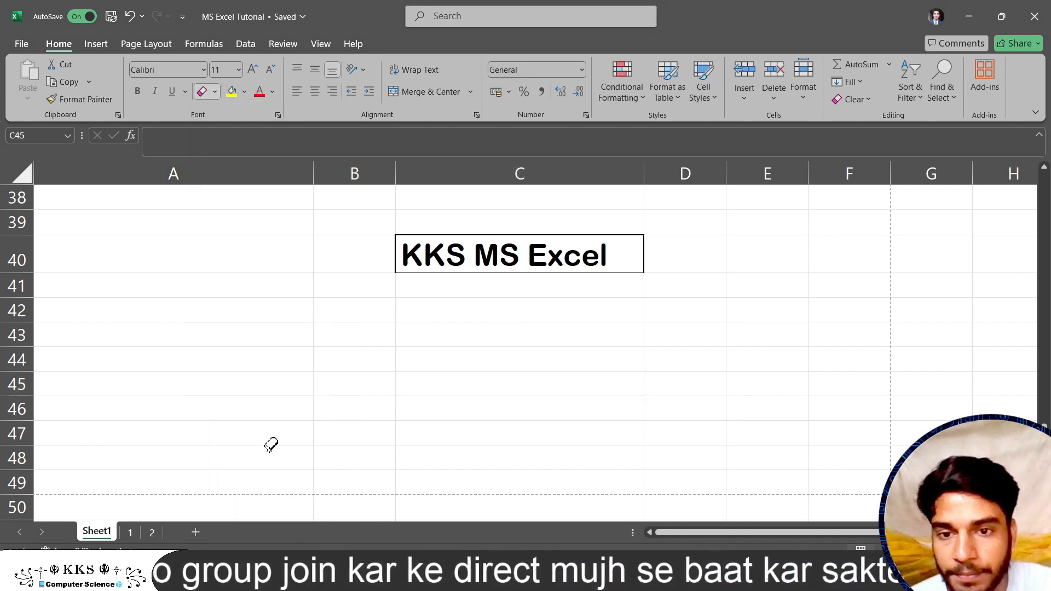
left_click(546, 270)
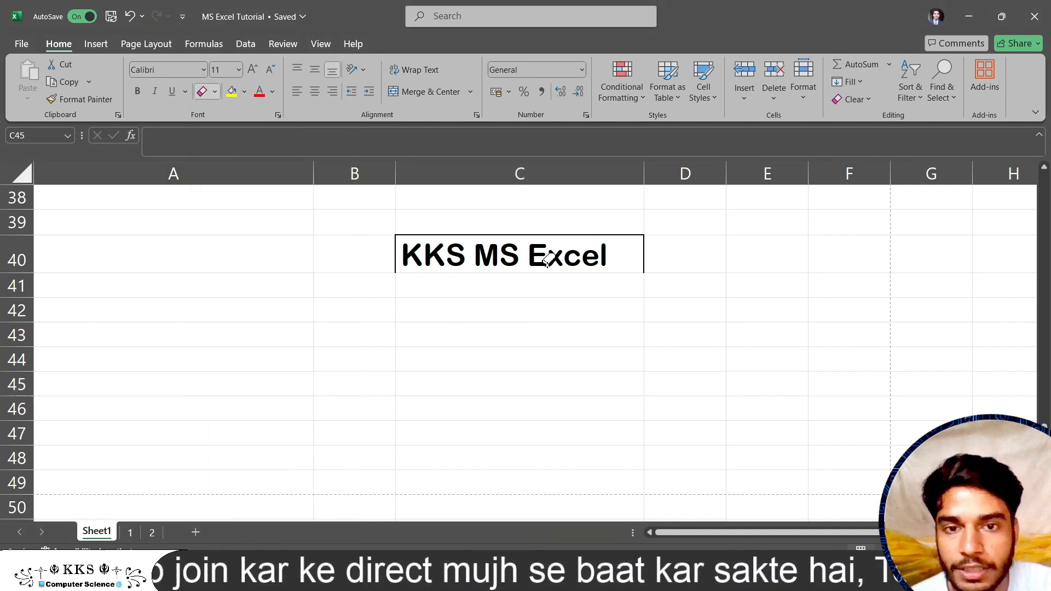
left_click(614, 235)
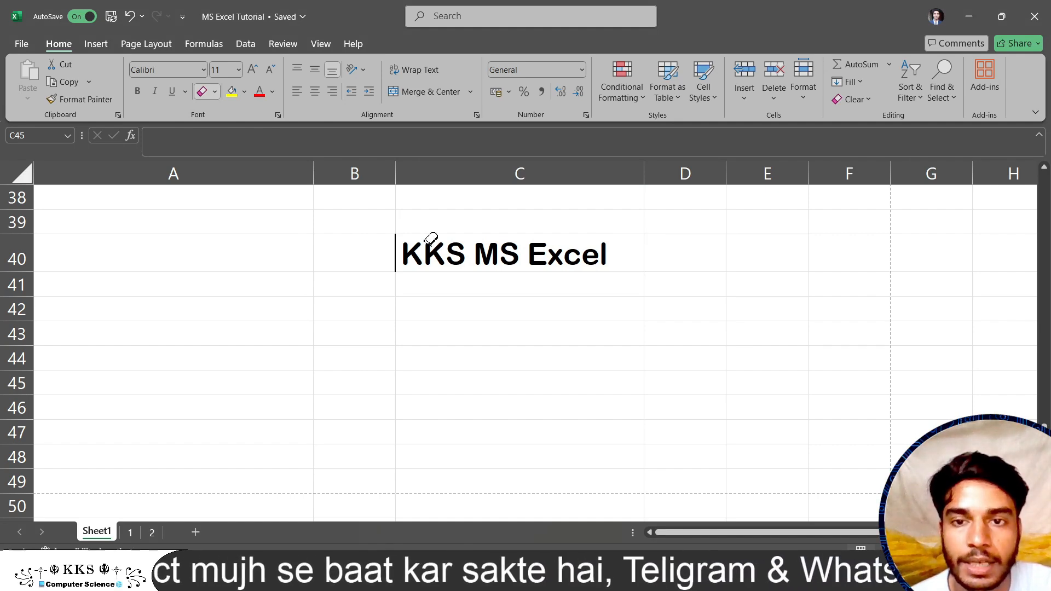
left_click(394, 249)
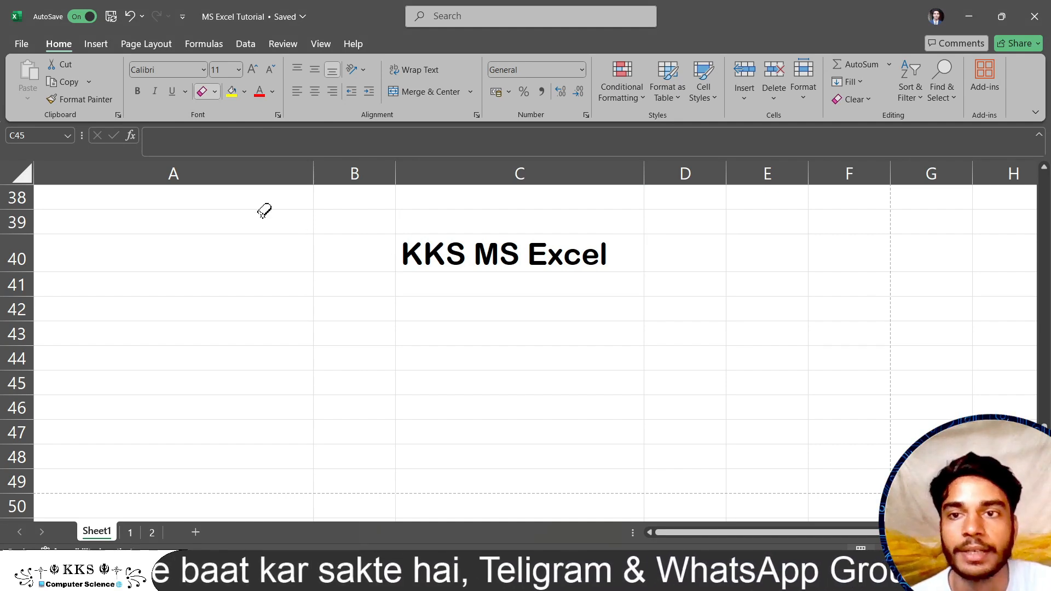
Step: Try a bottom border on the empty cell C45 and undo it
left_click(215, 92)
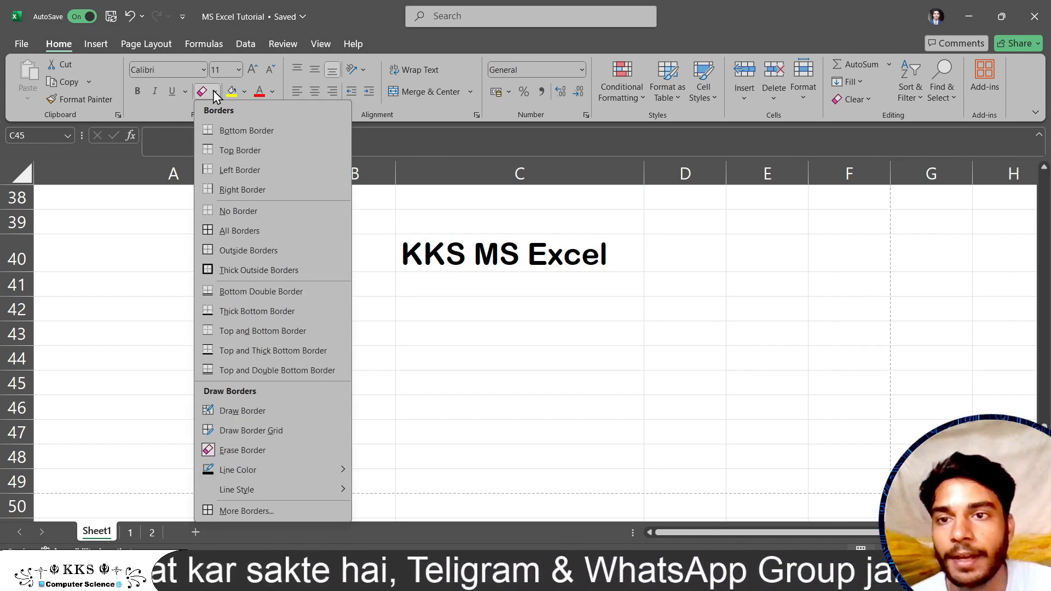
left_click(235, 130)
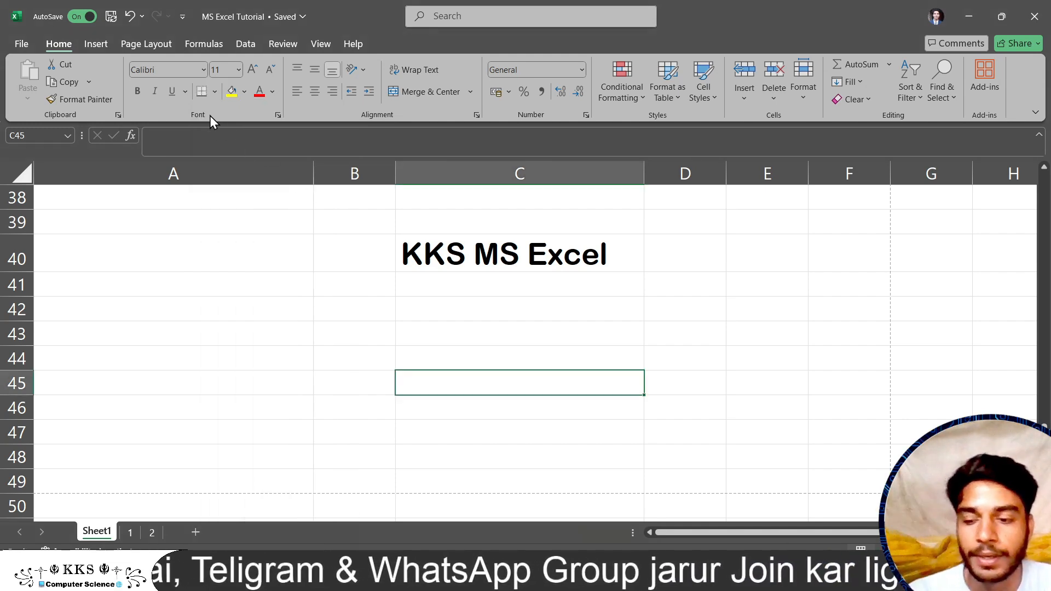
key("ctrl+z")
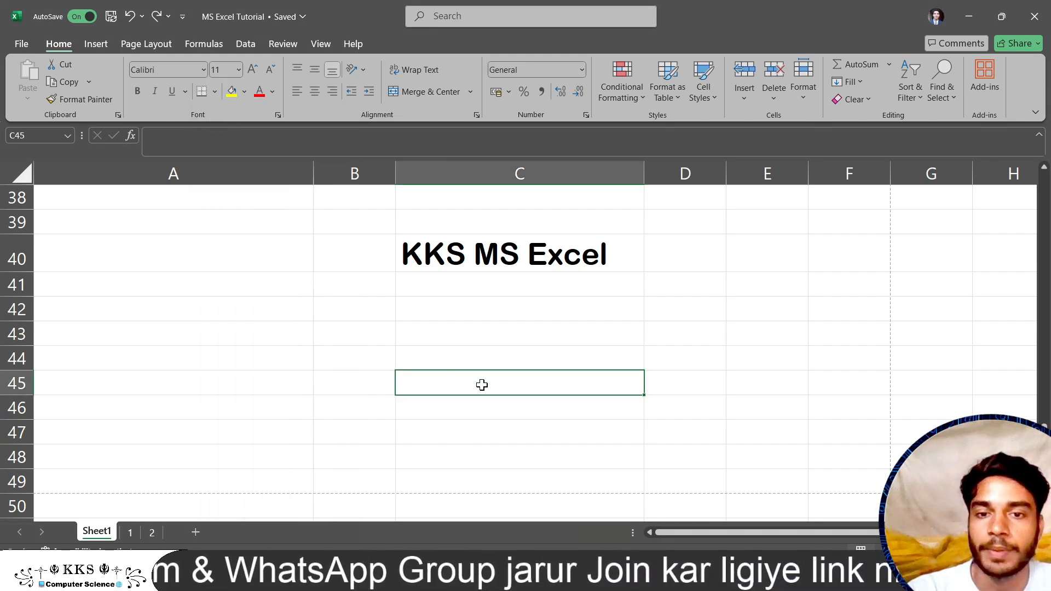
Step: Add a bottom border to cell C40 and inspect the line up close
left_click(490, 252)
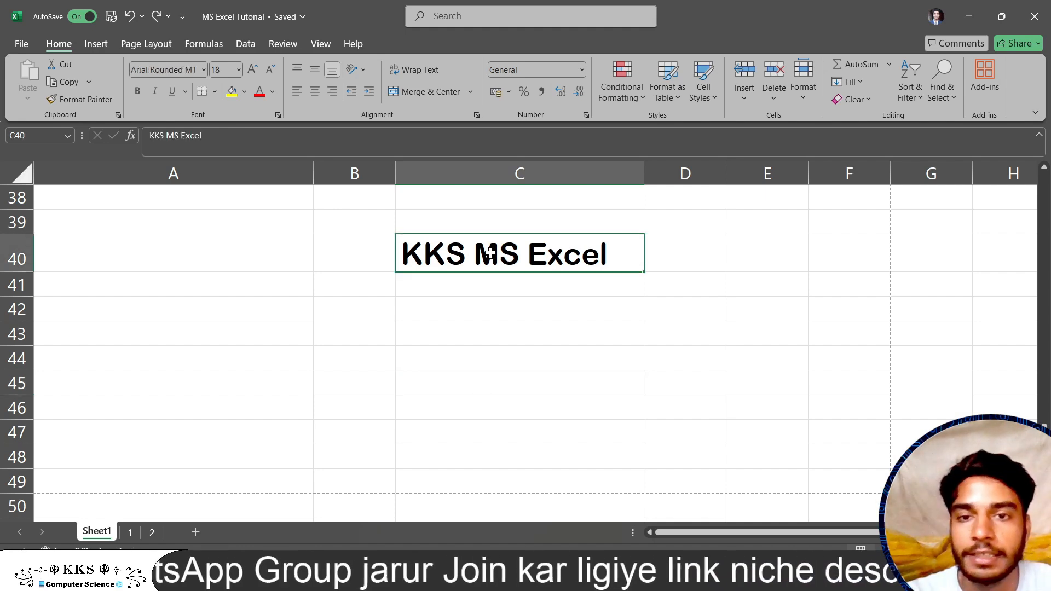
left_click(215, 90)
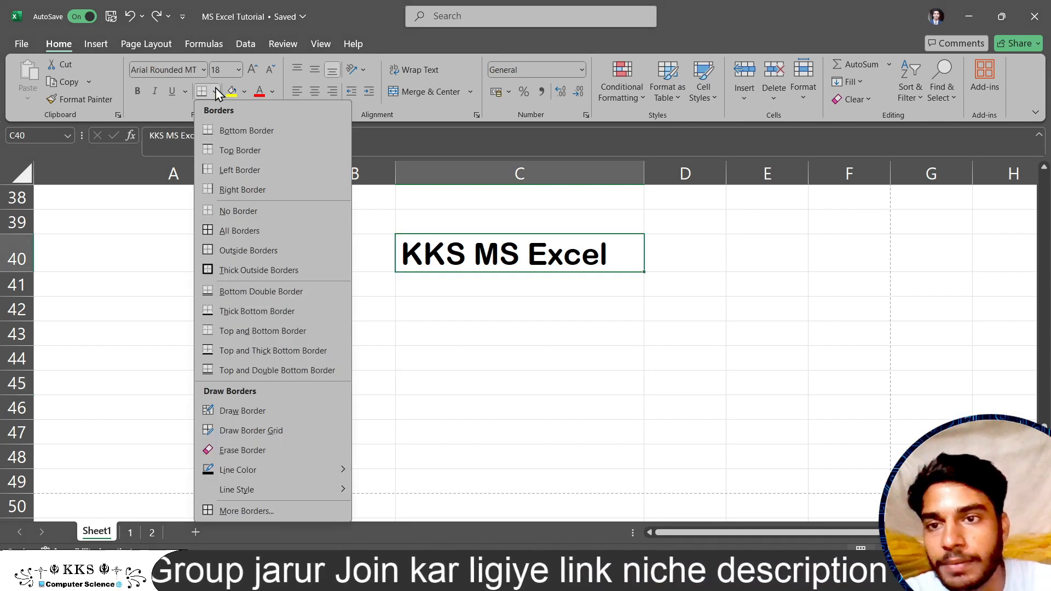
left_click(239, 129)
left_click(444, 348)
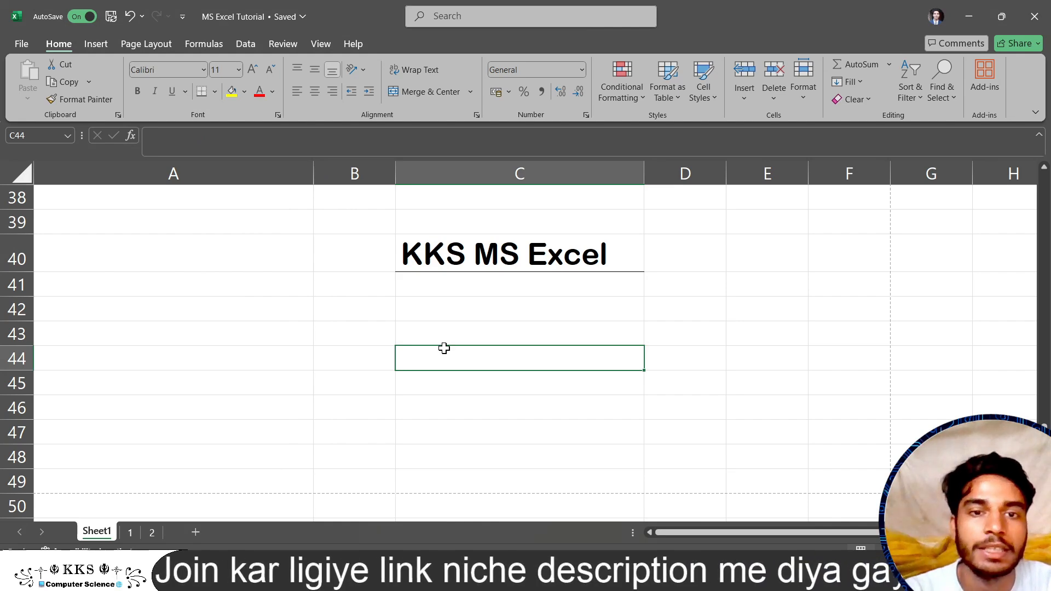
scroll(444, 348, "up", 5, "ctrl")
scroll(444, 347, "up", 1)
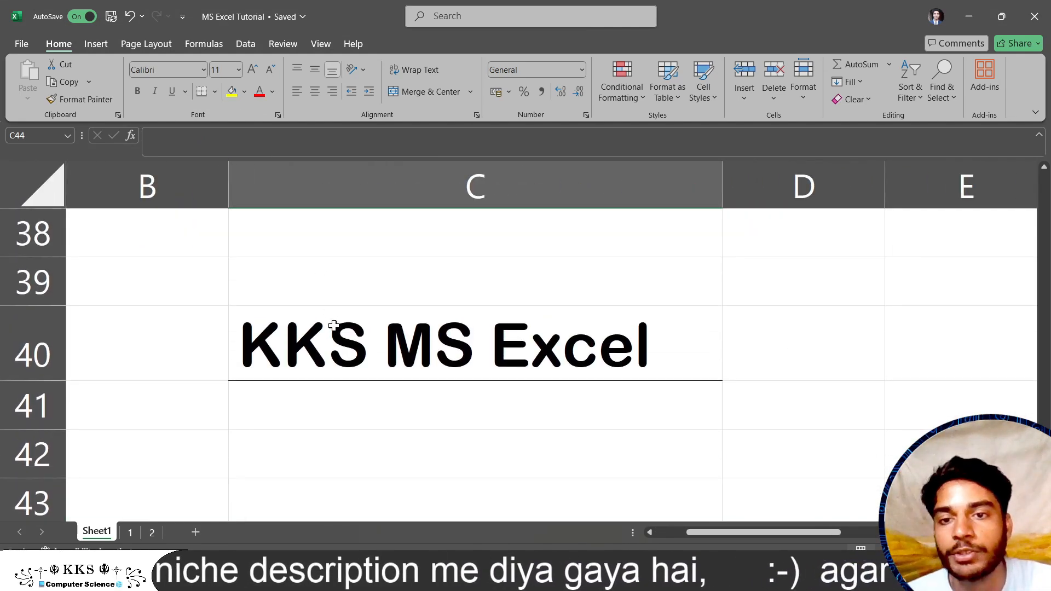
Step: Apply Outside Borders to cell C40 and move the selection down to cell C42
left_click(333, 325)
left_click(214, 91)
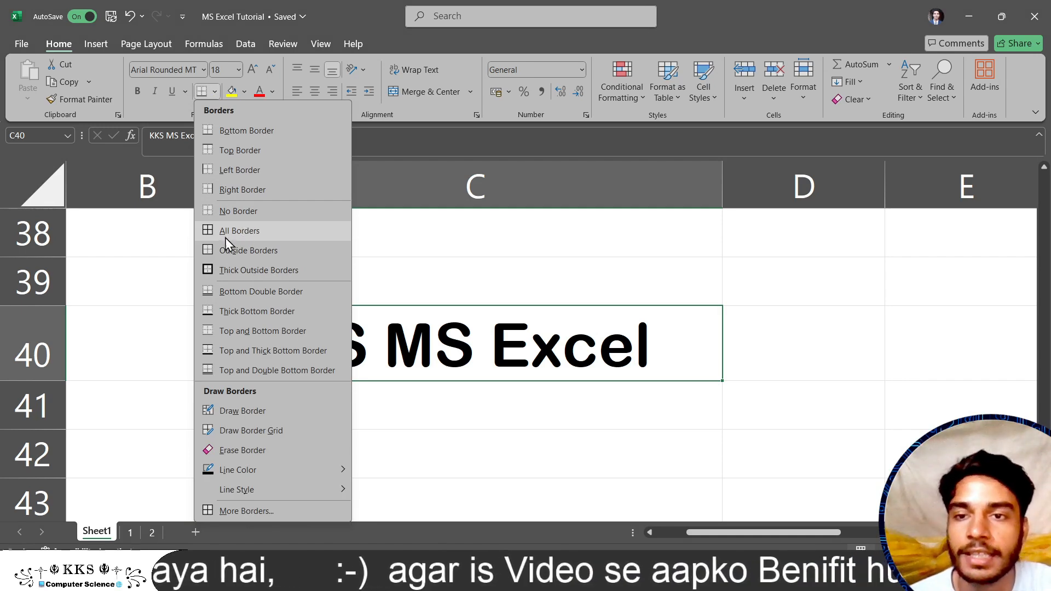
left_click(260, 254)
key("Down")
key("Down")
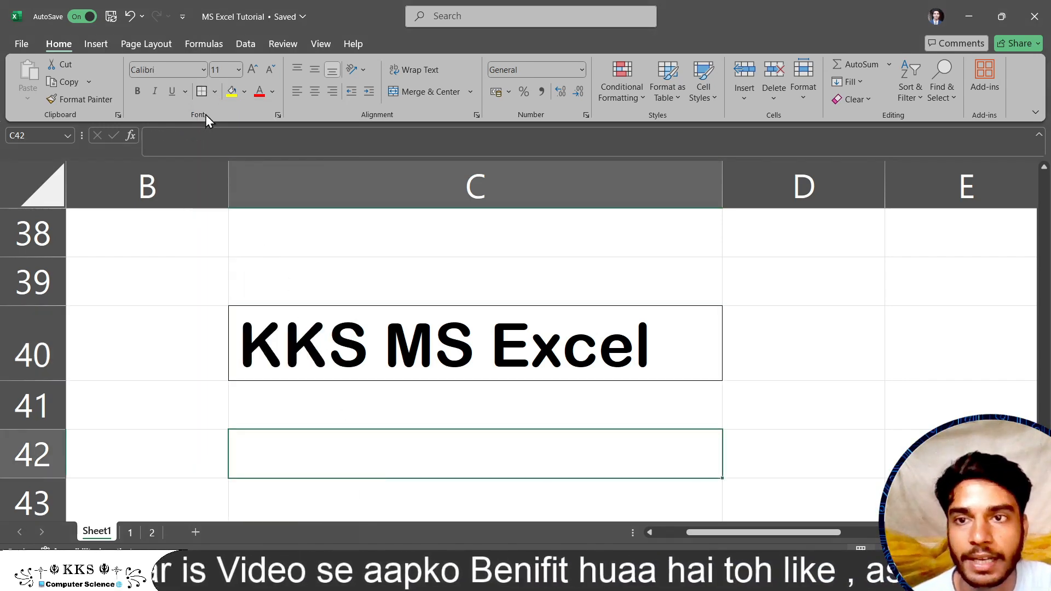
Step: Apply Thick Outside Borders to the empty cell C42 and to cell C40
left_click(214, 92)
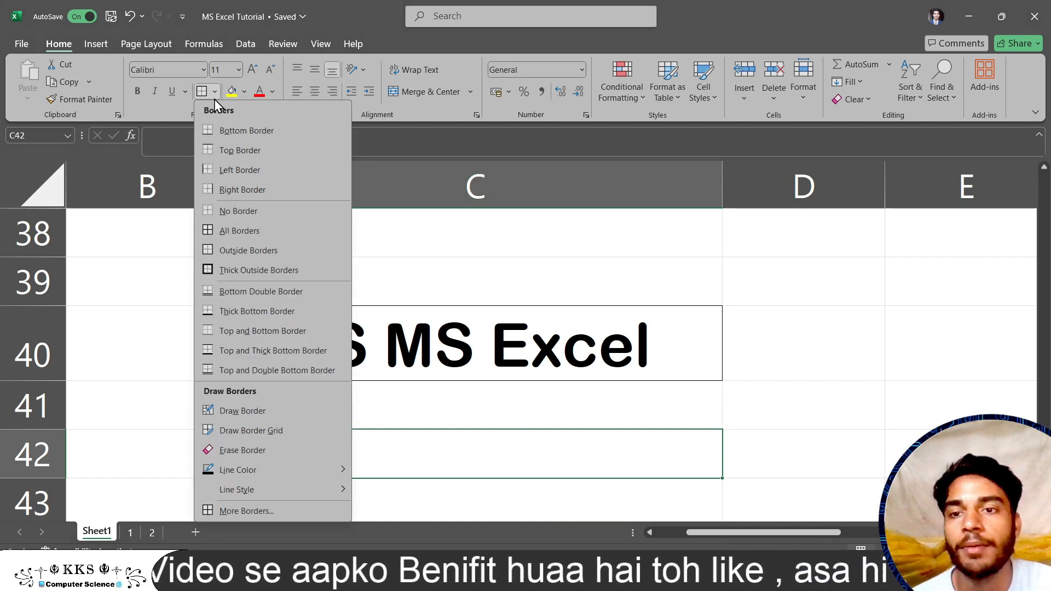
left_click(248, 270)
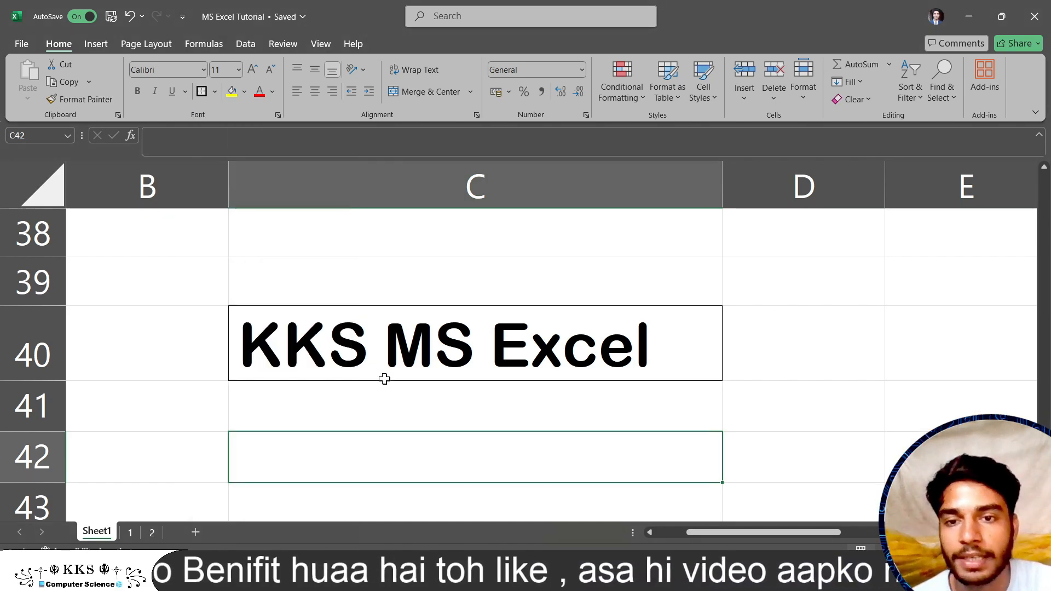
left_click(361, 348)
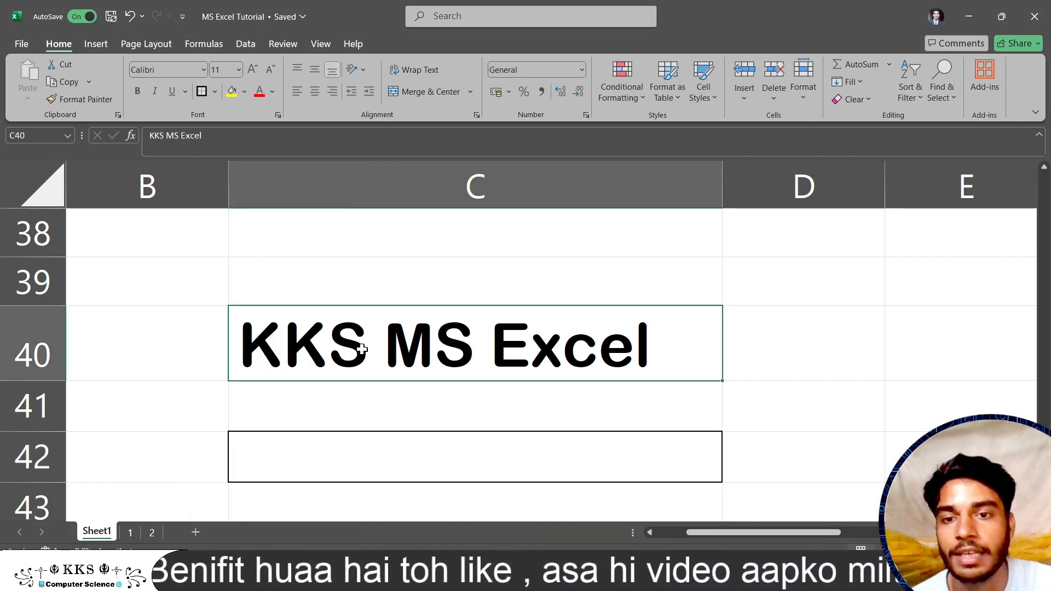
left_click(202, 91)
left_click(272, 267)
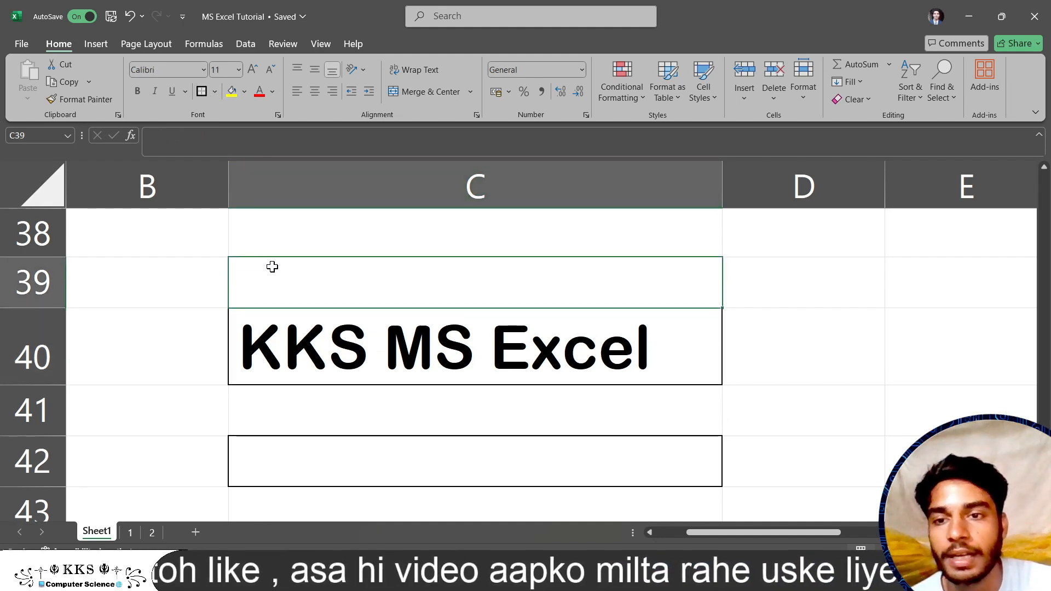
left_click(145, 267)
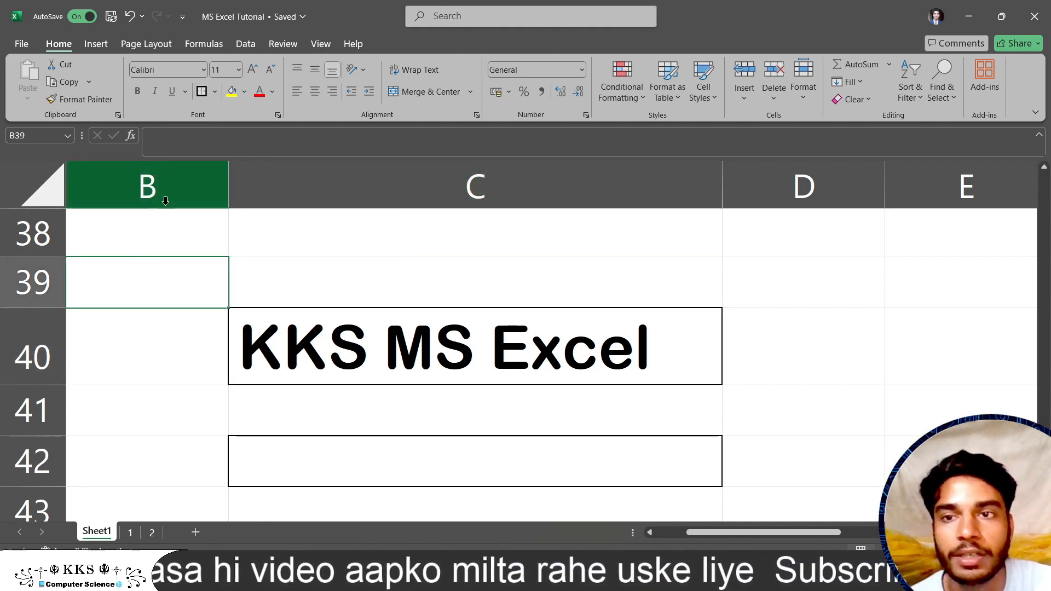
Step: Erase the border lines around cell C42 one by one with the Erase Border tool
left_click(214, 92)
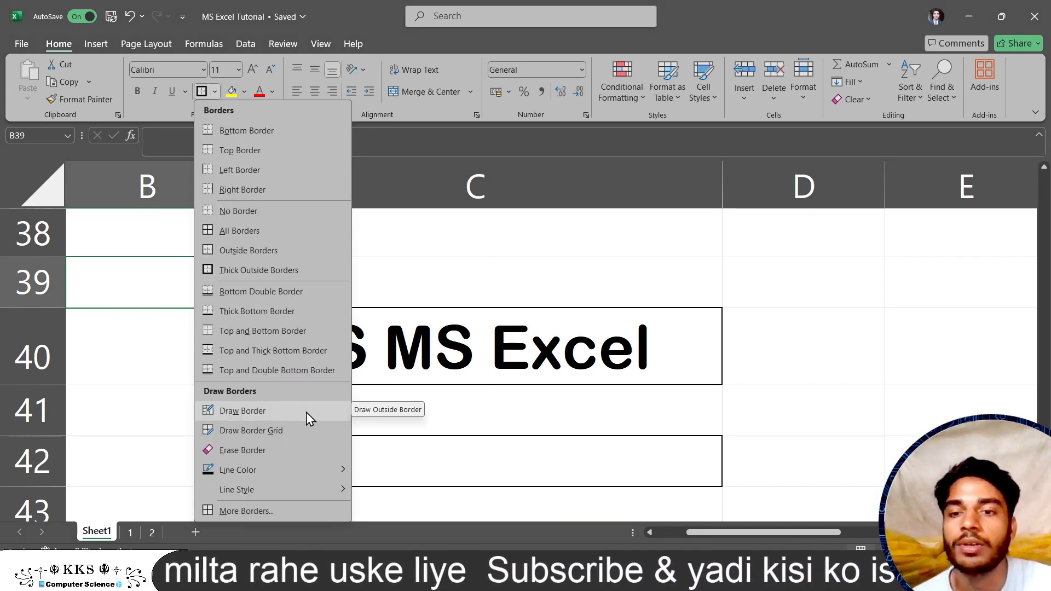
left_click(265, 451)
left_click(380, 435)
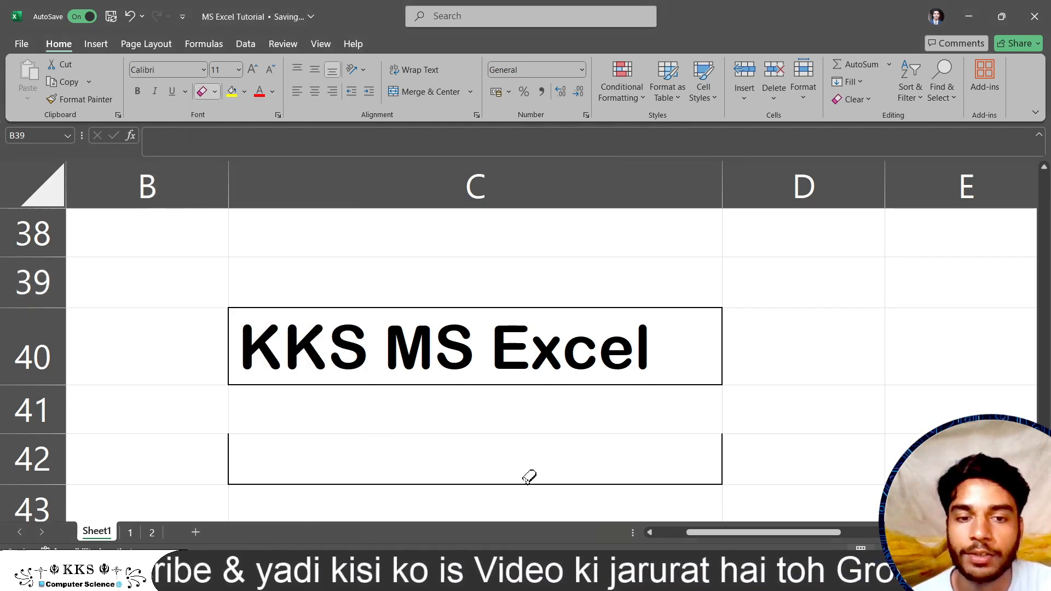
left_click(545, 484)
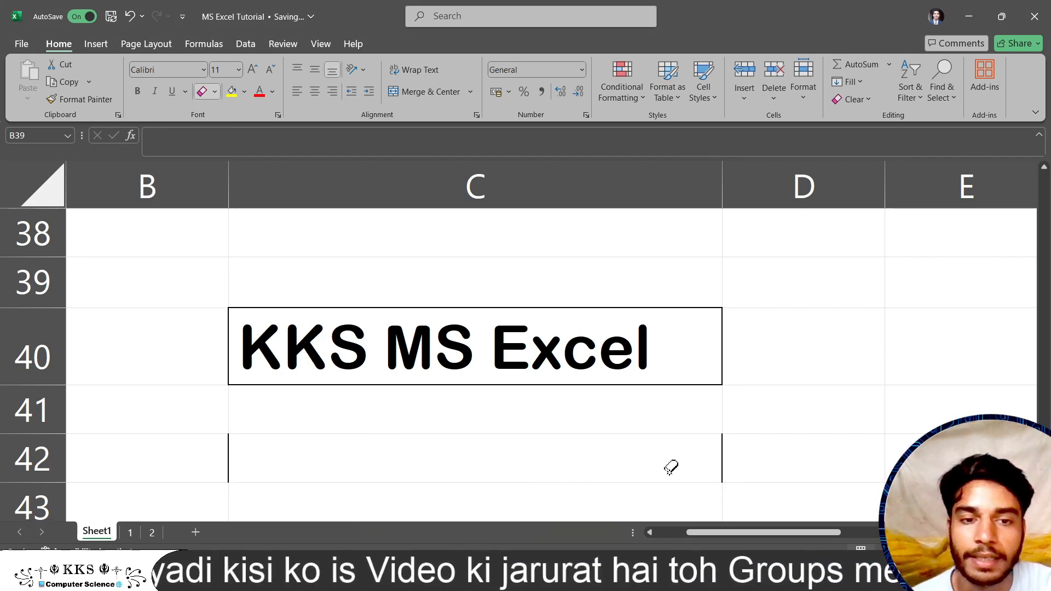
left_click(723, 460)
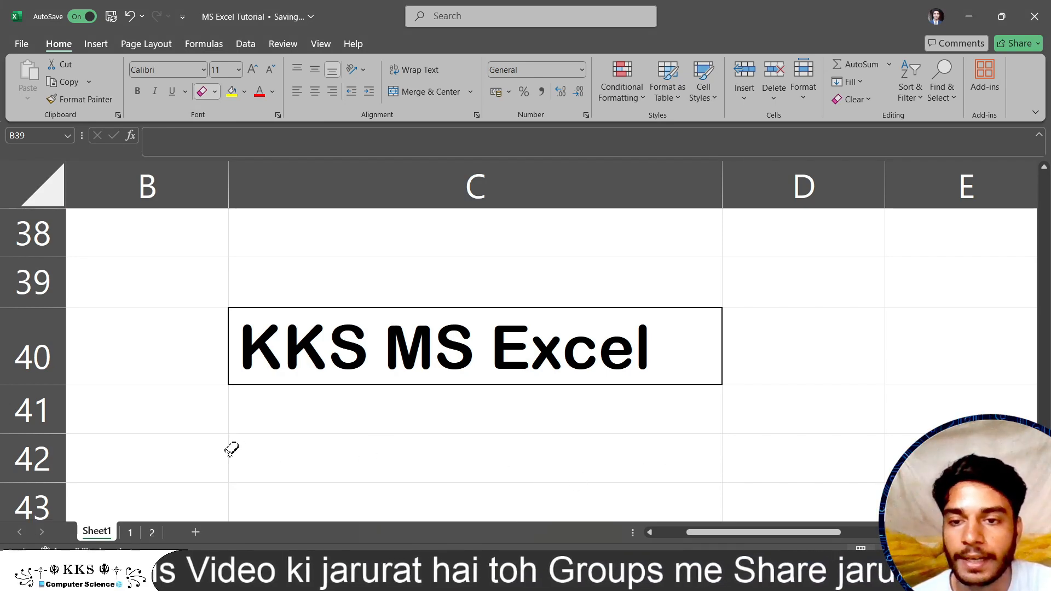
Step: Erase all four border lines around cell C40 and exit the Erase Border tool
left_click(313, 385)
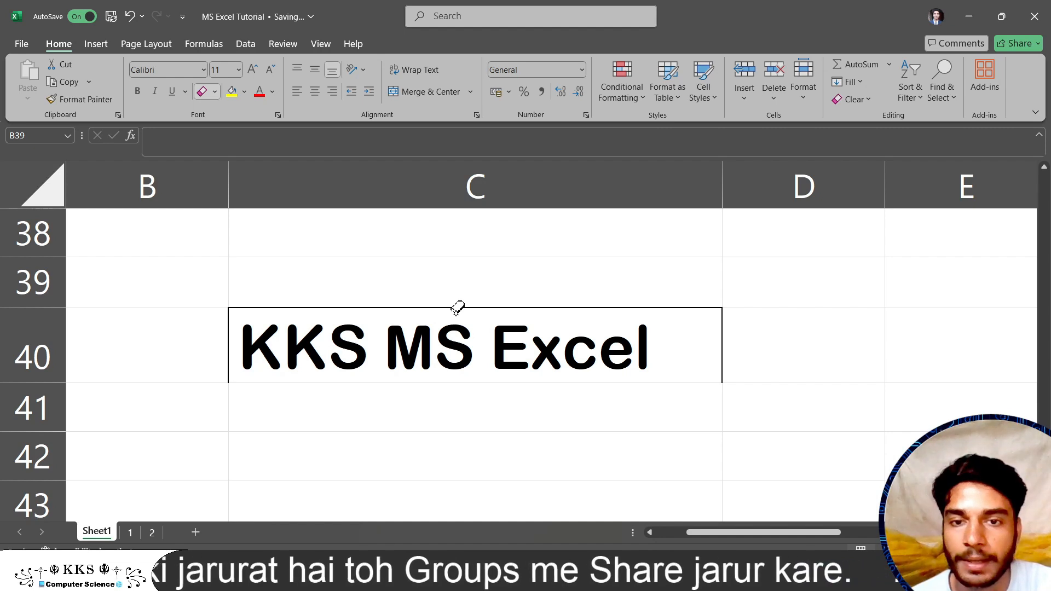
left_click(457, 309)
left_click(723, 339)
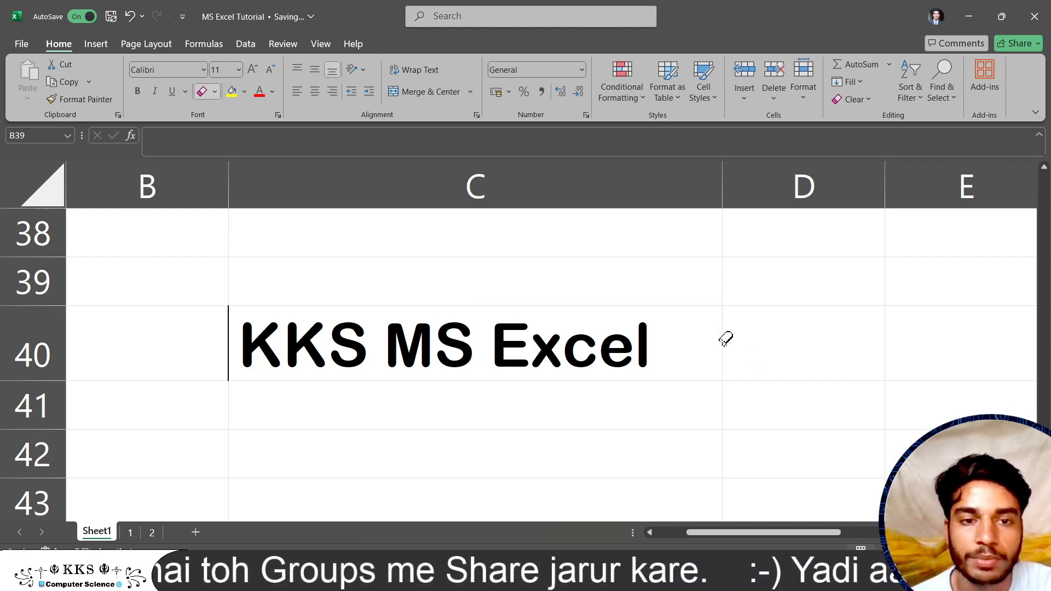
left_click(228, 319)
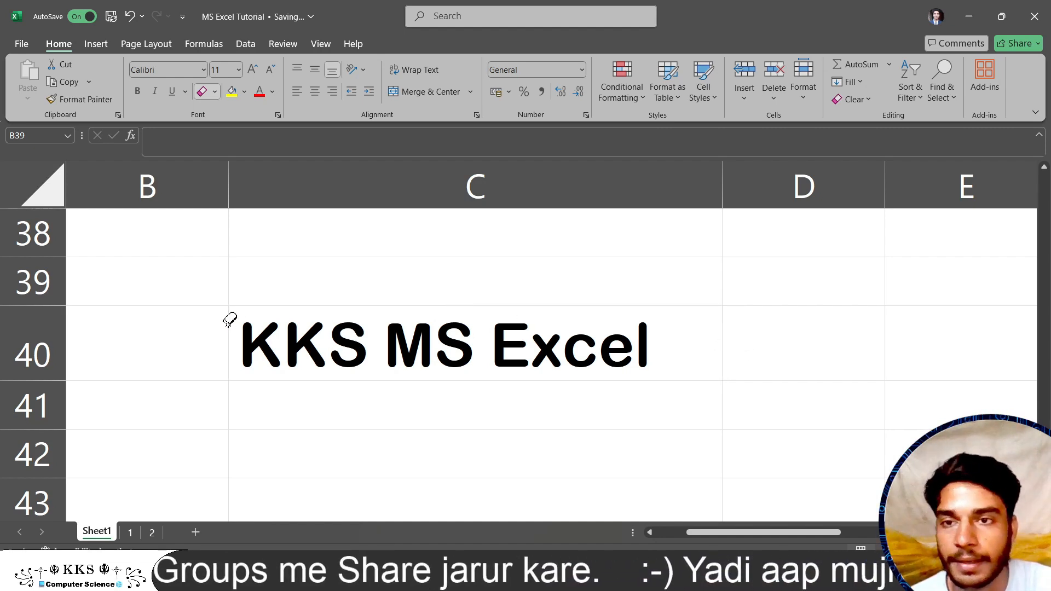
left_click(207, 92)
Step: Review the border, alignment and font settings in the Format Cells dialog, reached through More Borders, and close it without changes
left_click(215, 92)
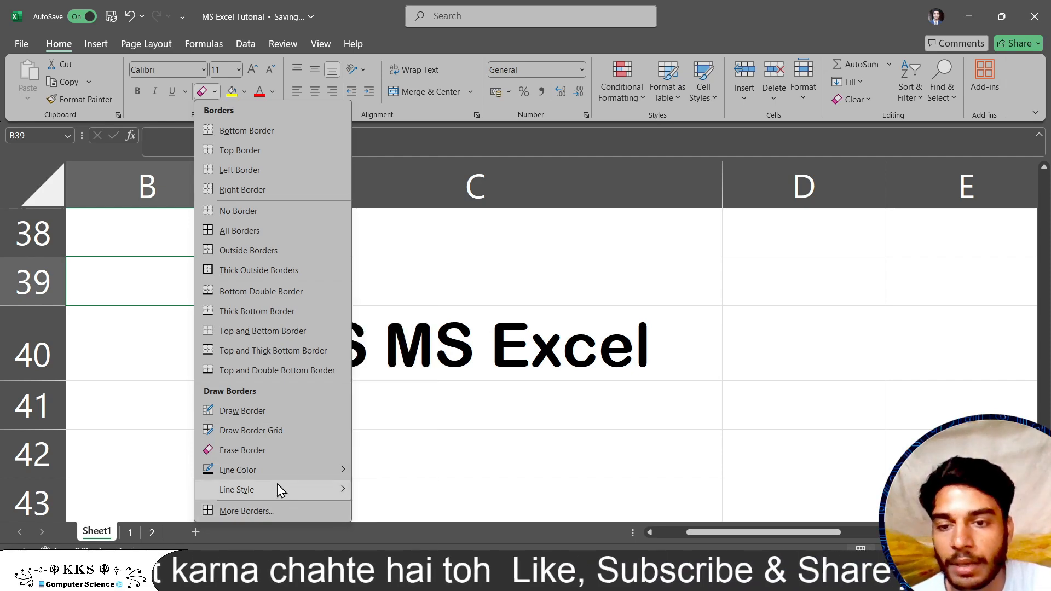
left_click(238, 512)
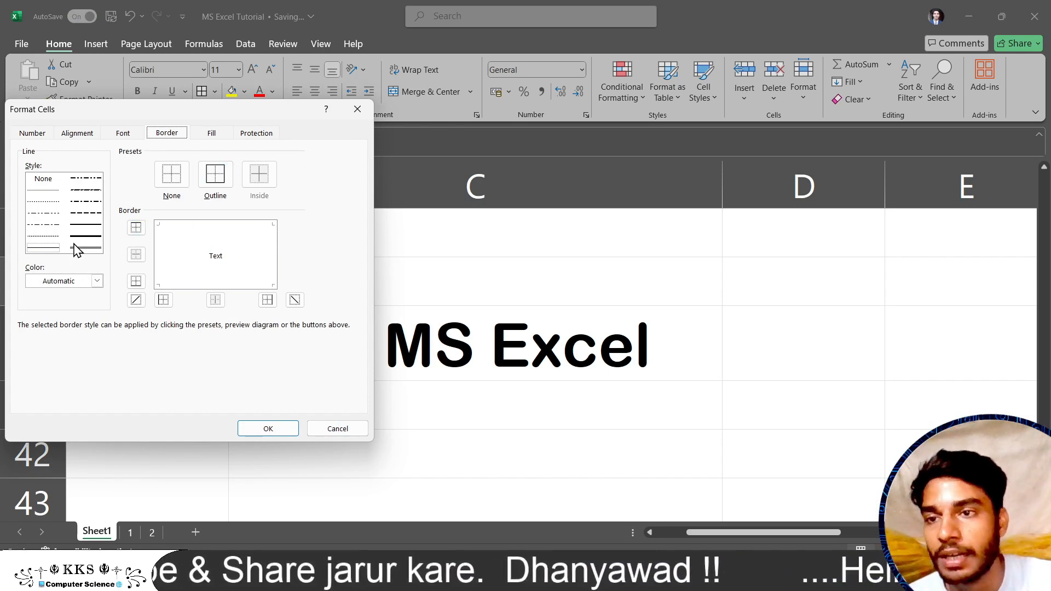
left_click(72, 135)
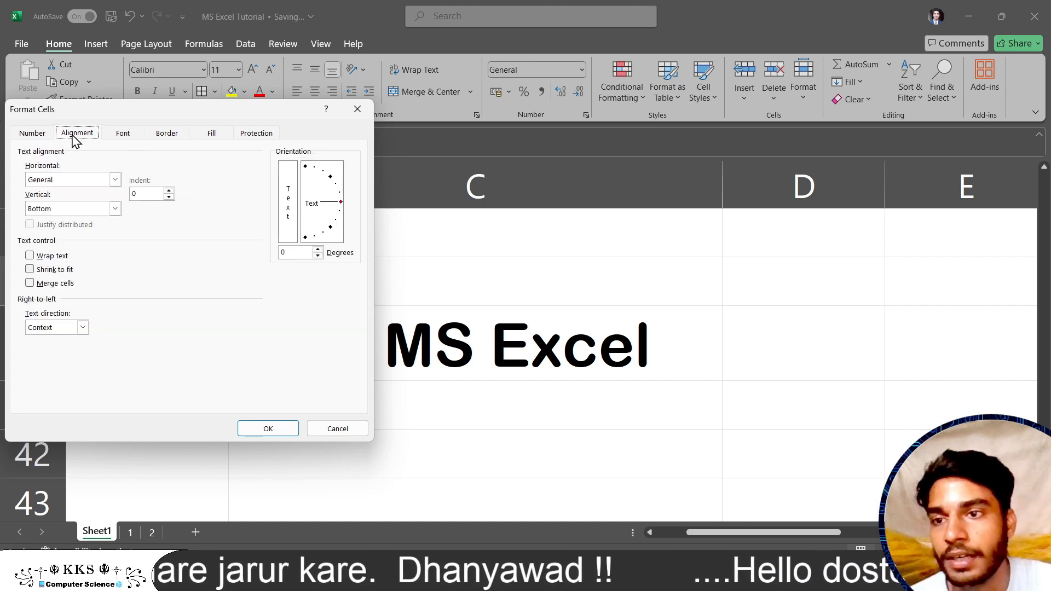
left_click(122, 135)
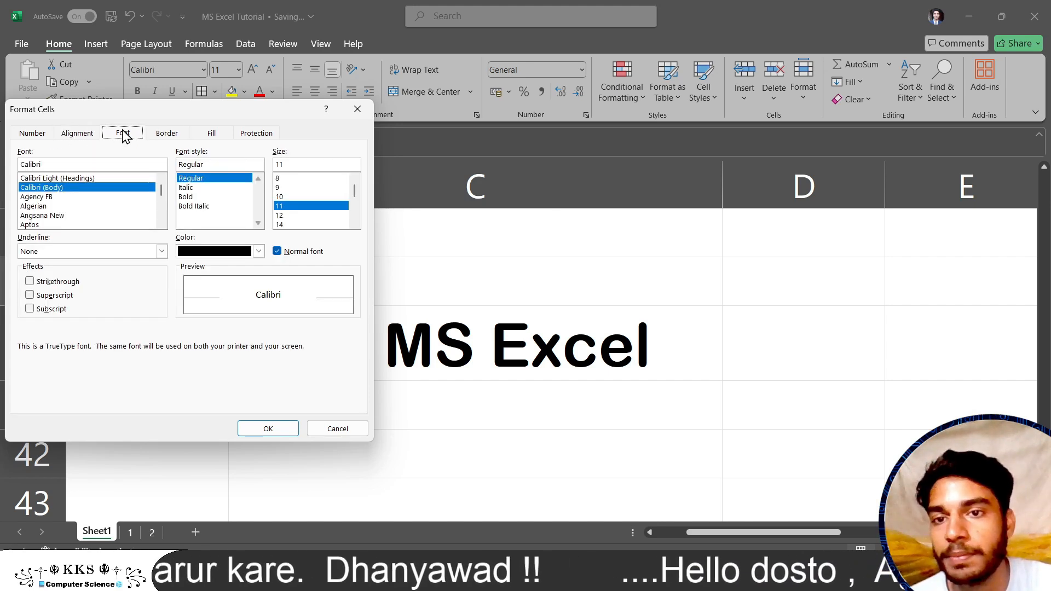
left_click(181, 135)
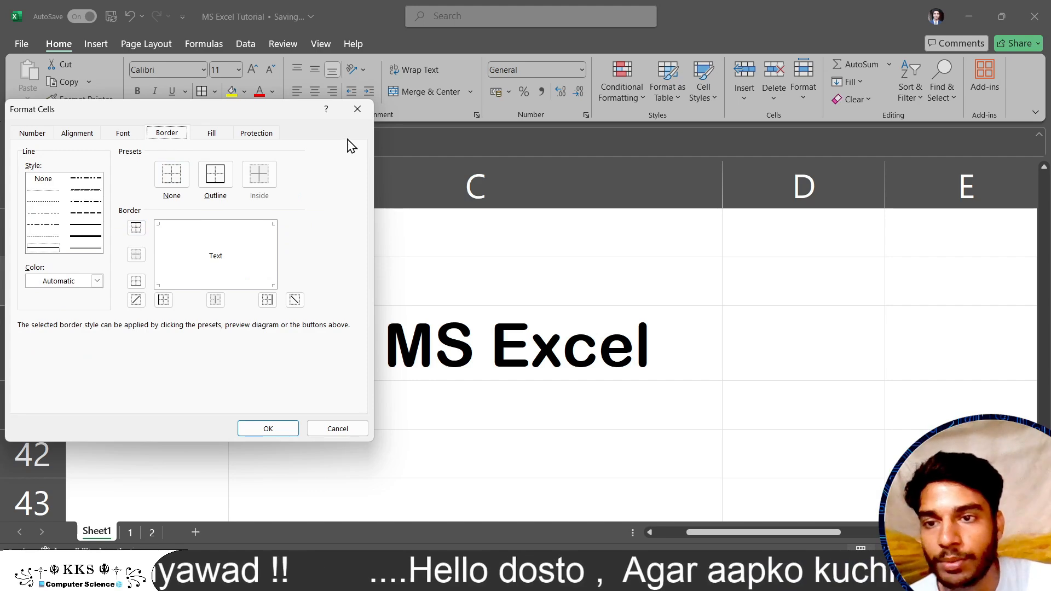
left_click(357, 109)
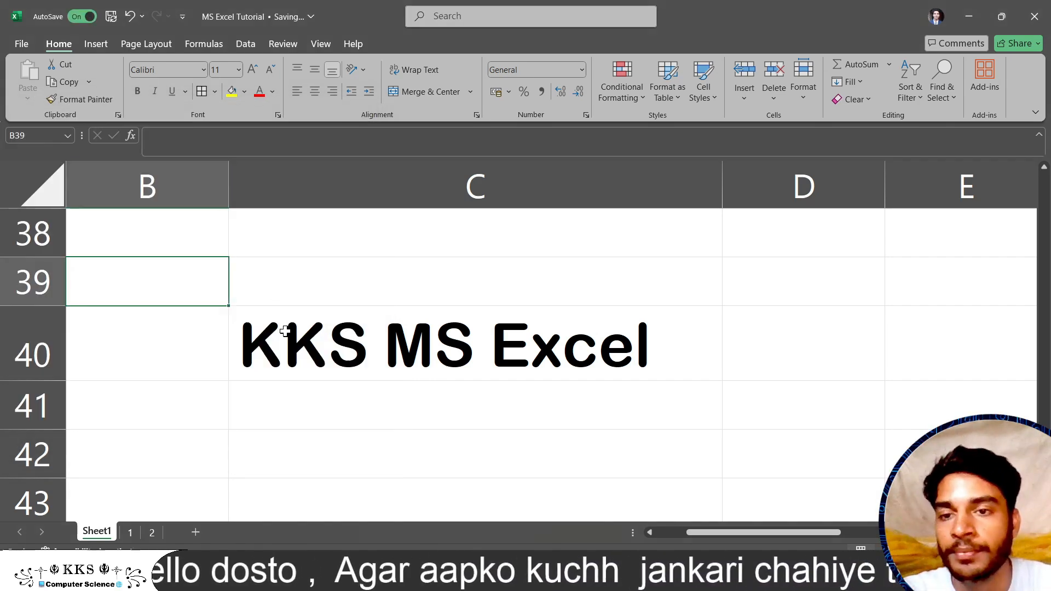
Step: Fill cell C40 with yellow and replace that fill with the standard light blue
left_click(285, 331)
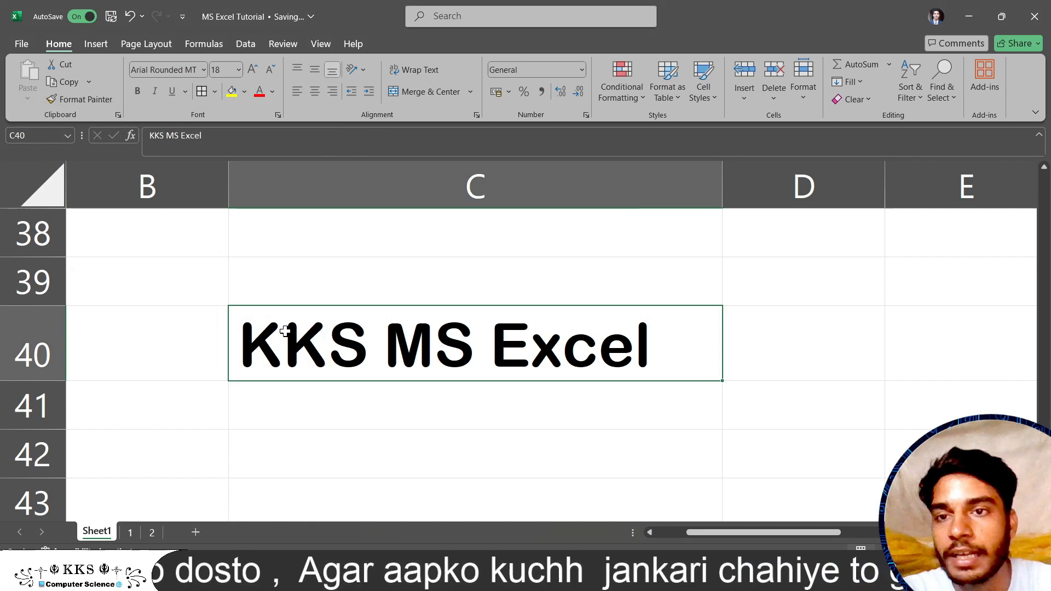
left_click(231, 97)
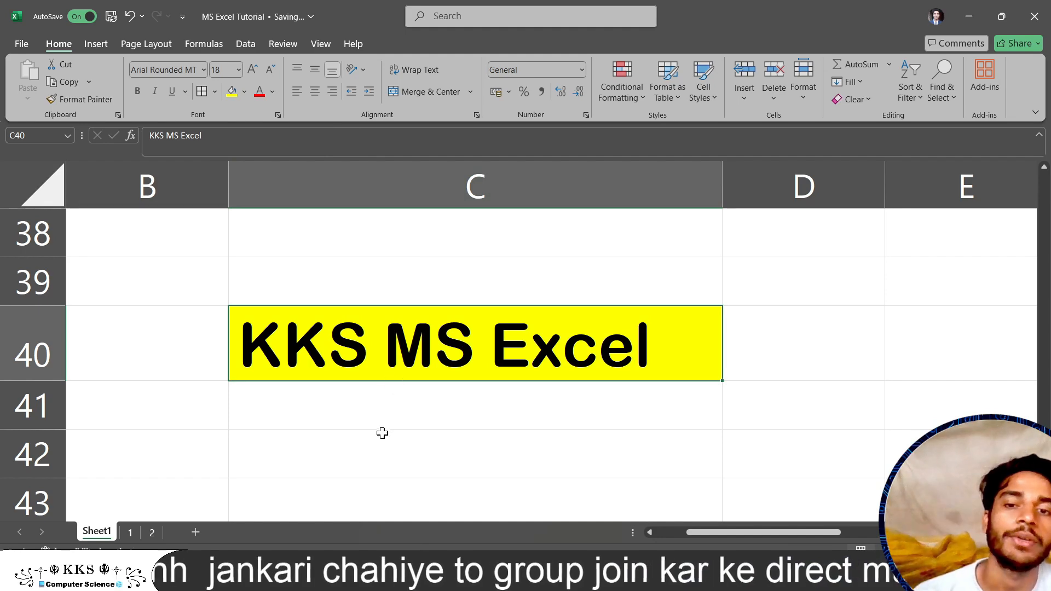
left_click(367, 400)
left_click(357, 361)
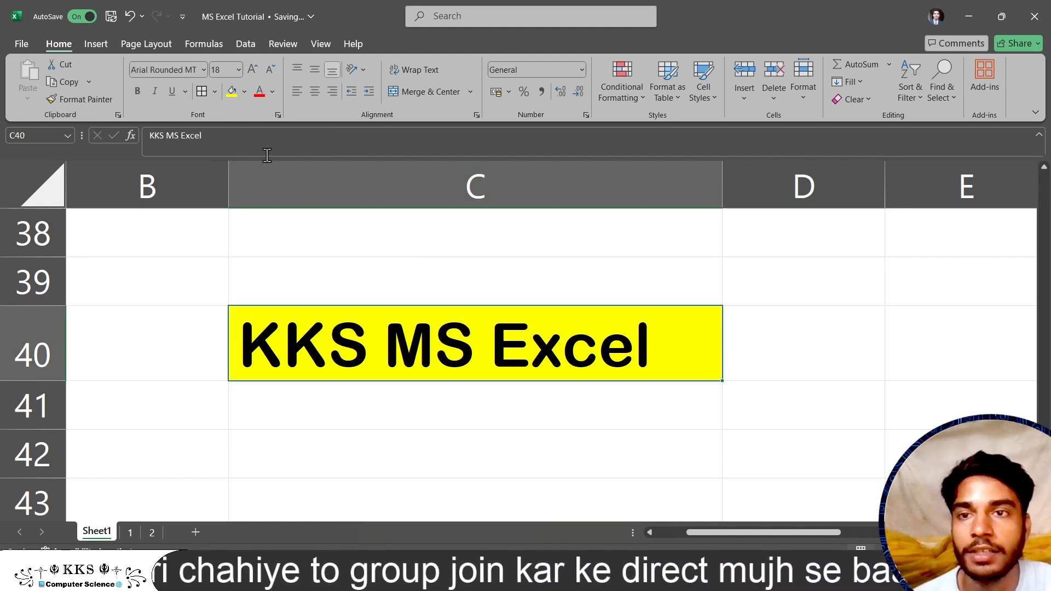
left_click(244, 91)
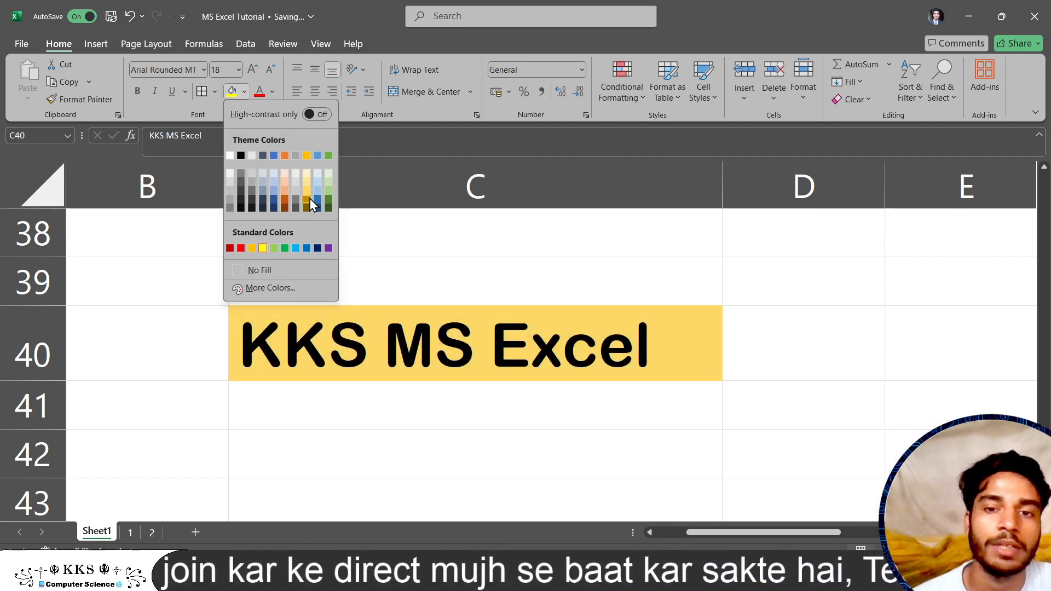
left_click(296, 249)
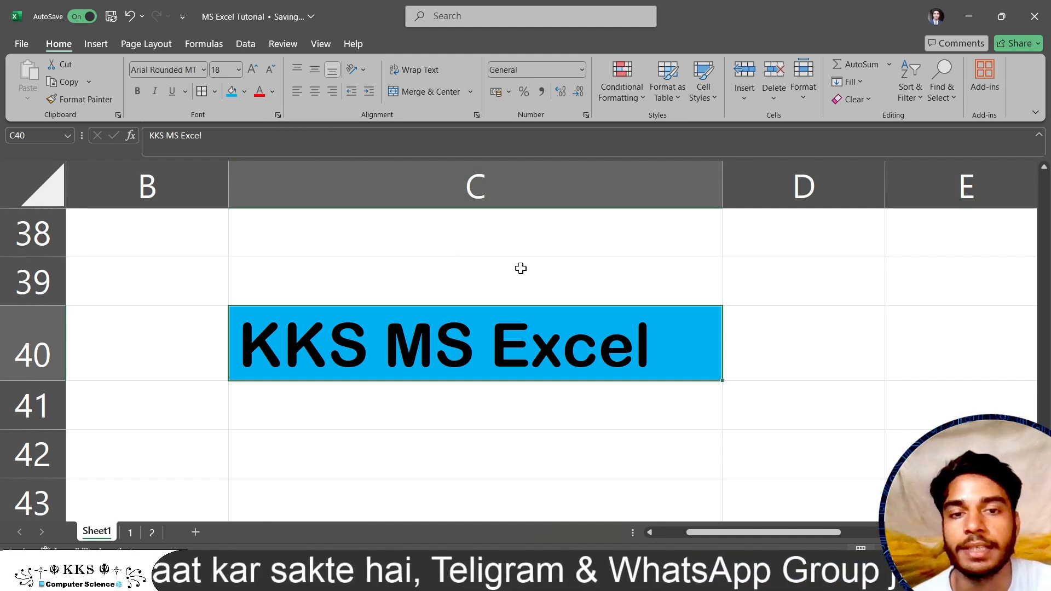
double_click(653, 354)
left_click_drag(650, 353, 228, 357)
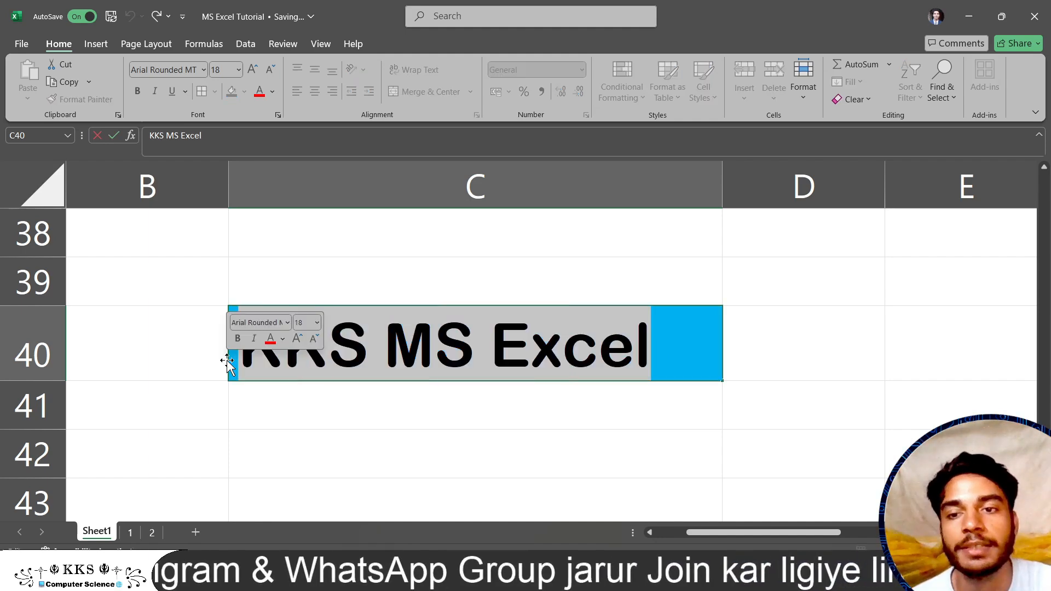
left_click(272, 91)
left_click(447, 402)
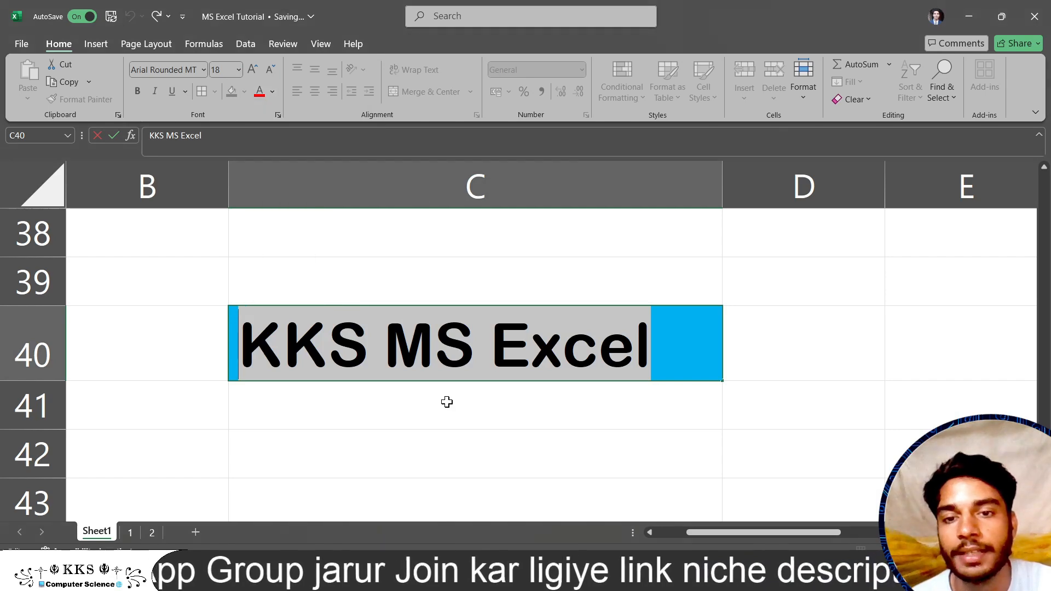
left_click(446, 402)
Step: Set the font color of cell C40 to standard yellow and move the selection to cell C41
left_click(354, 329)
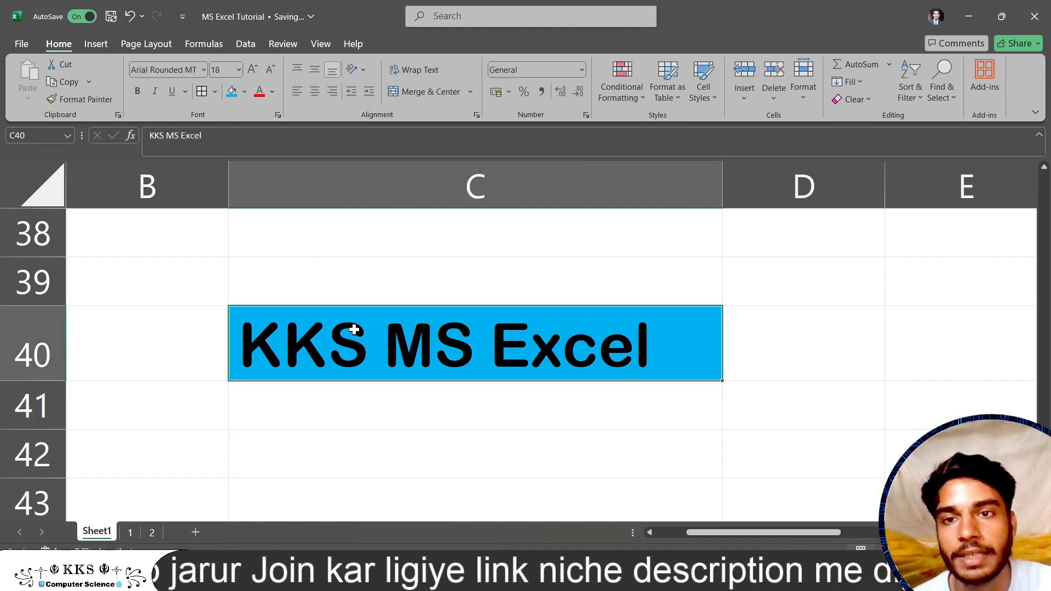
left_click(275, 93)
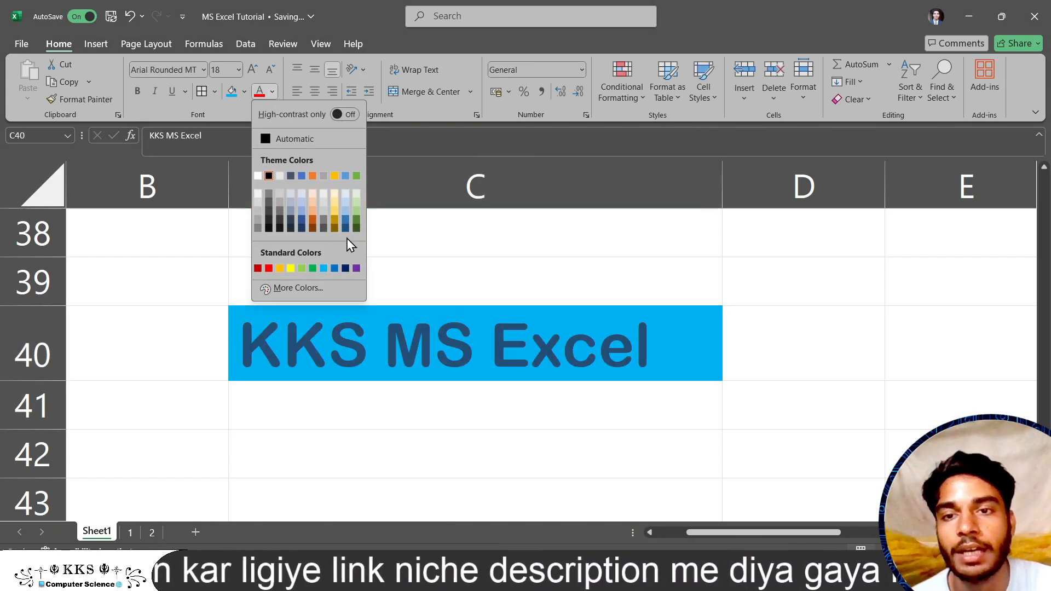
left_click(292, 269)
left_click(291, 266)
left_click(340, 418)
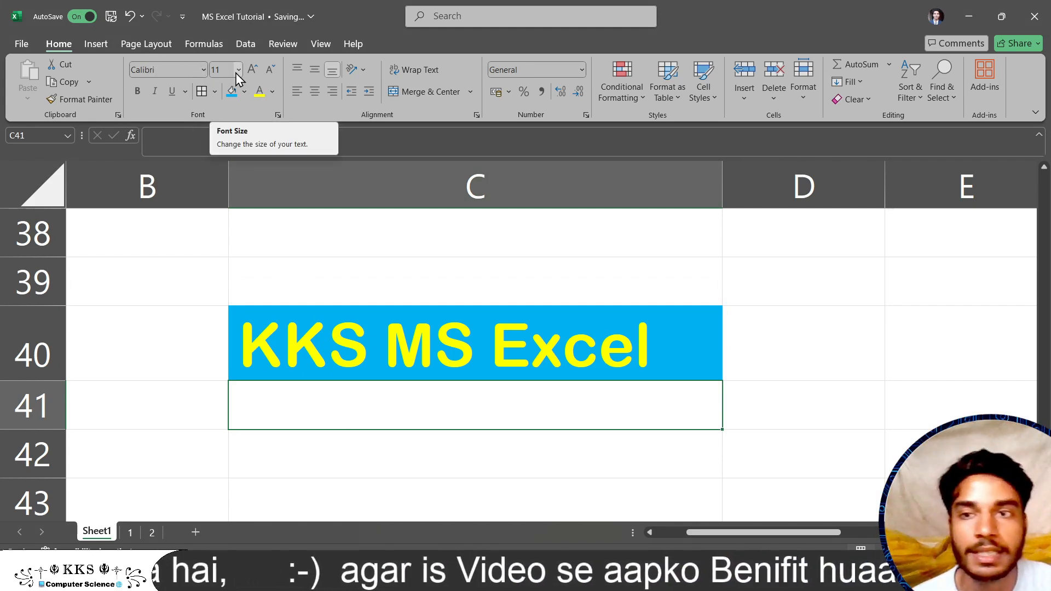
left_click(149, 89)
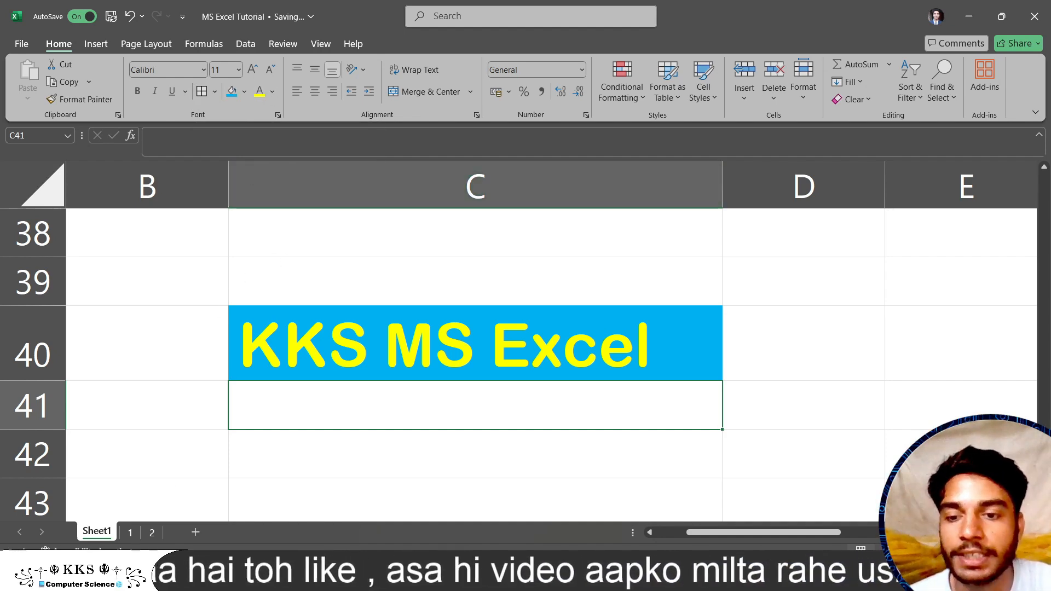
left_click(186, 576)
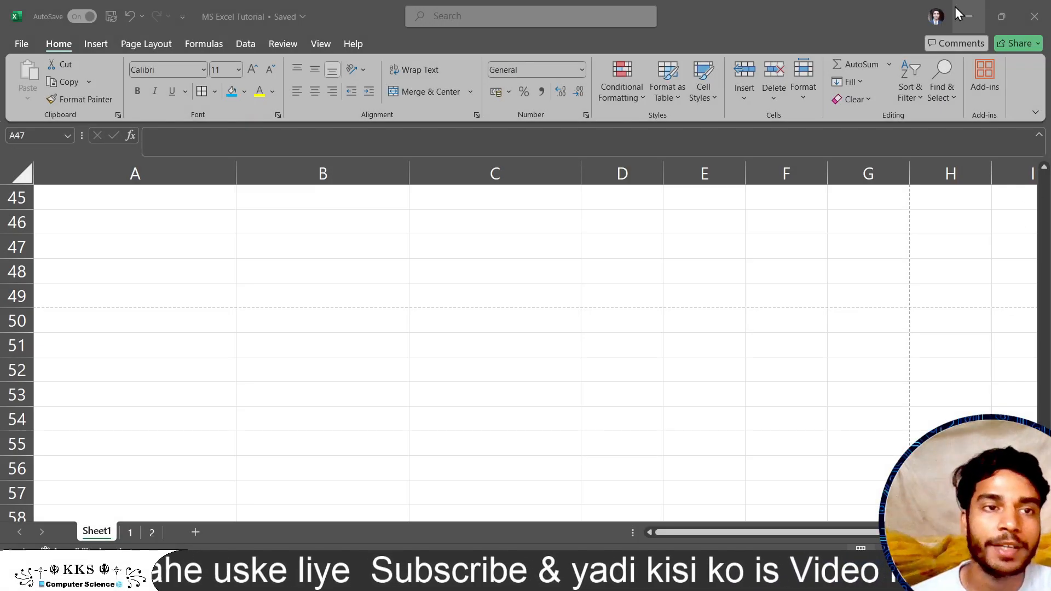
left_click(953, 28)
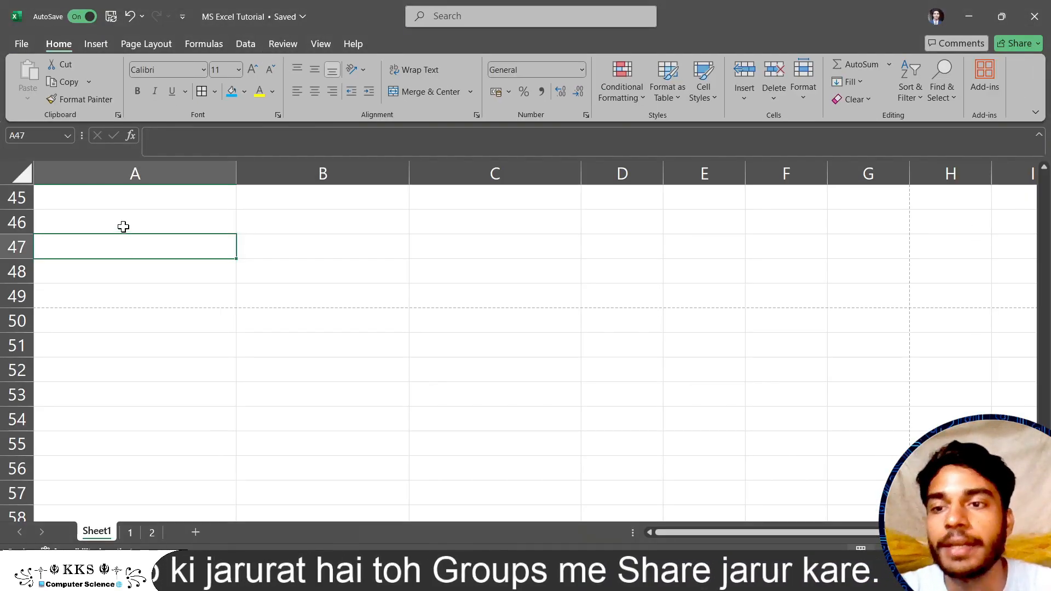
Step: Enter "MS Excel" in cell A46
left_click(123, 227)
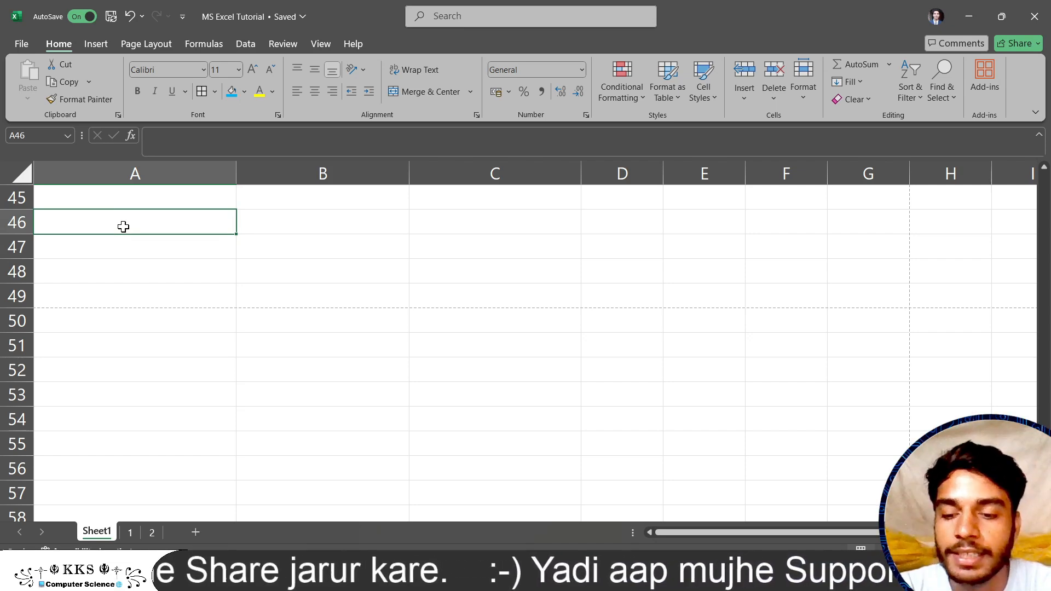
type("MS Ex")
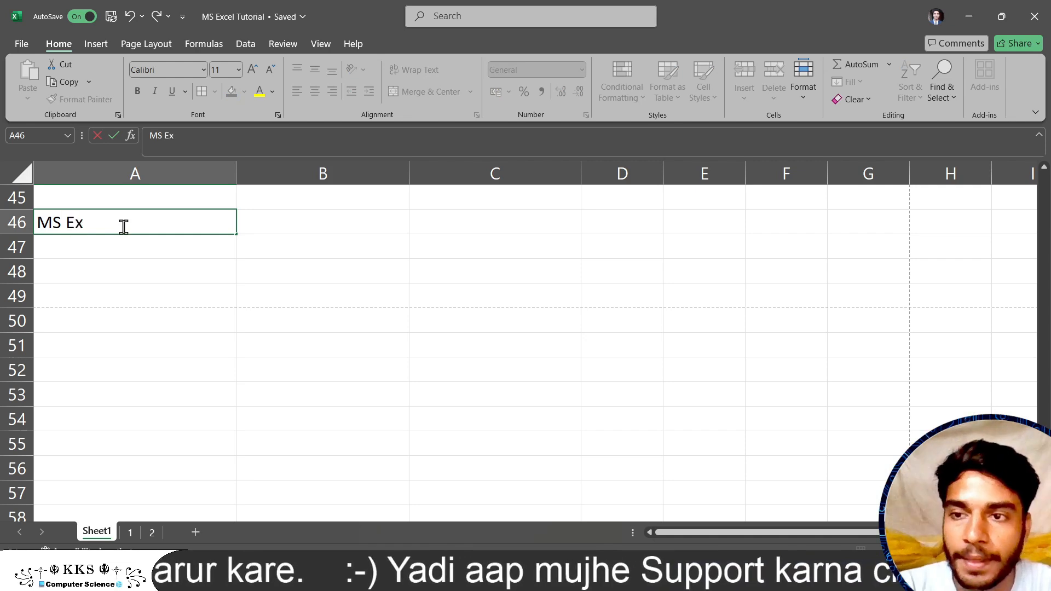
type("cel")
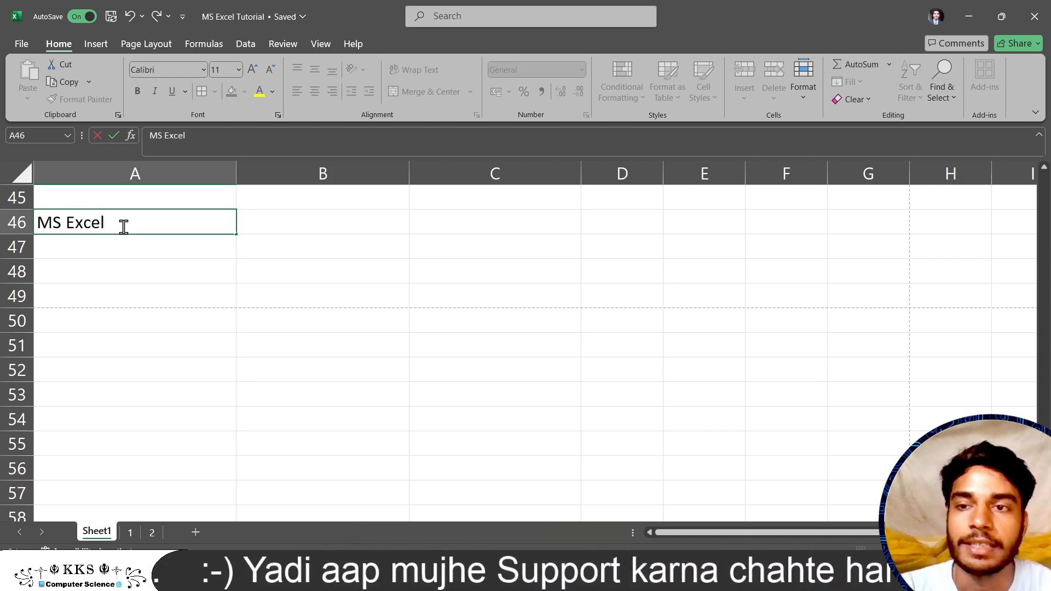
left_click(142, 248)
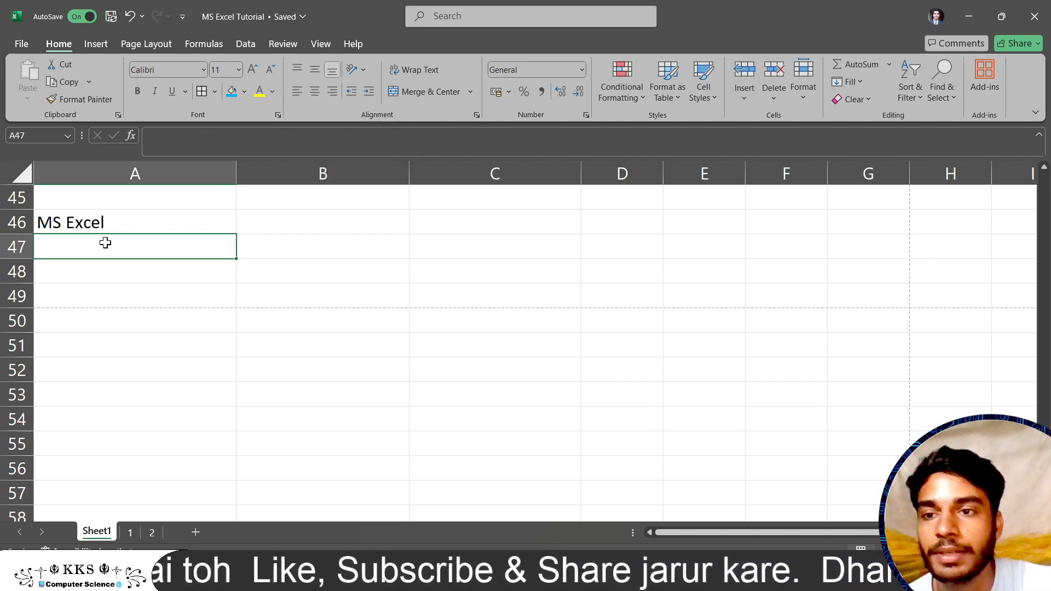
Step: Top-align the text in cell A46 and make row 46 about three times taller
left_click(104, 222)
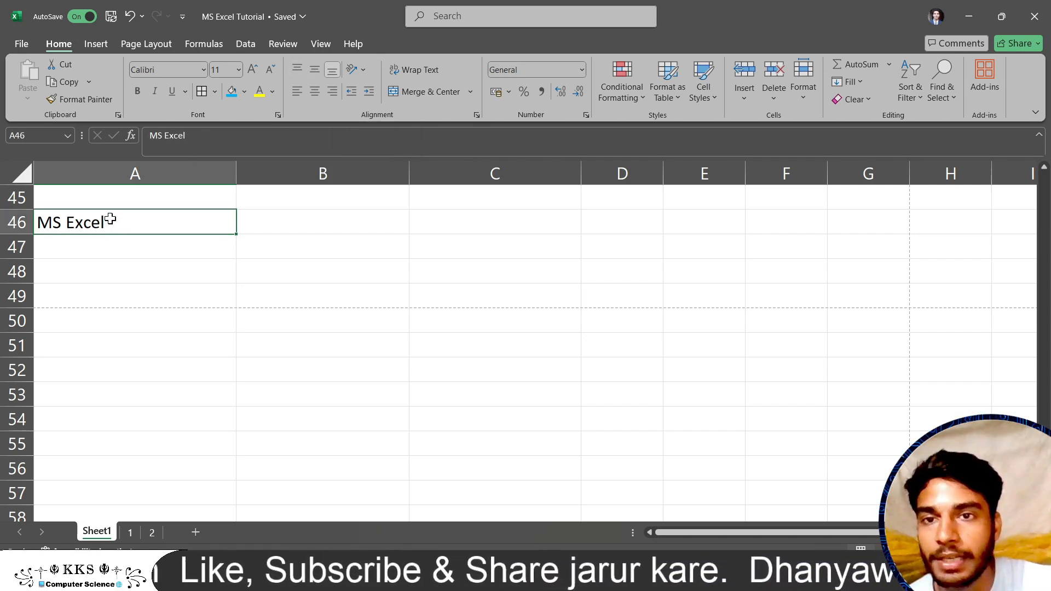
left_click(301, 66)
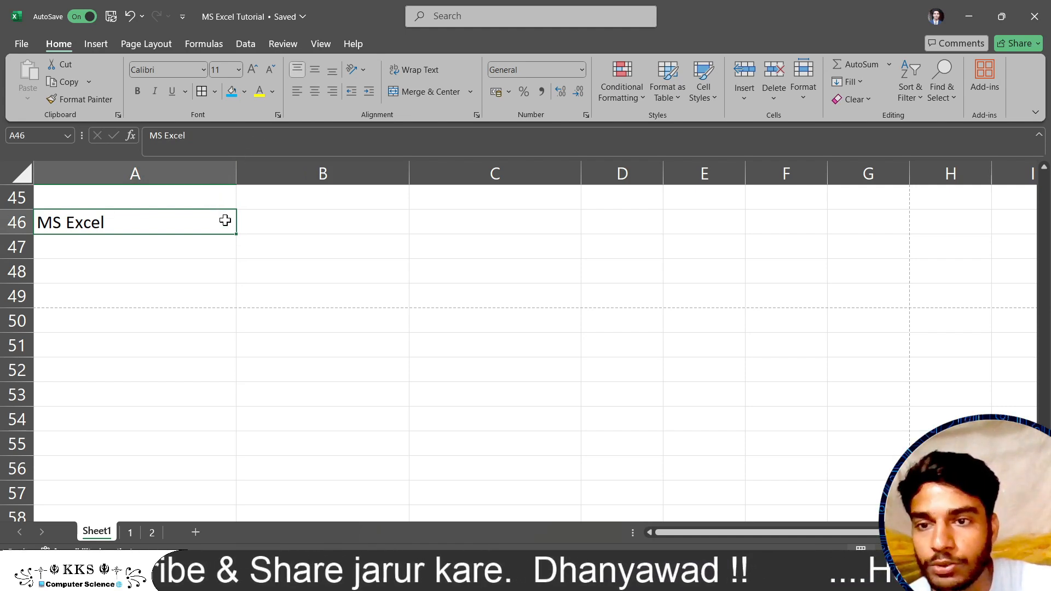
left_click_drag(21, 234, 21, 291)
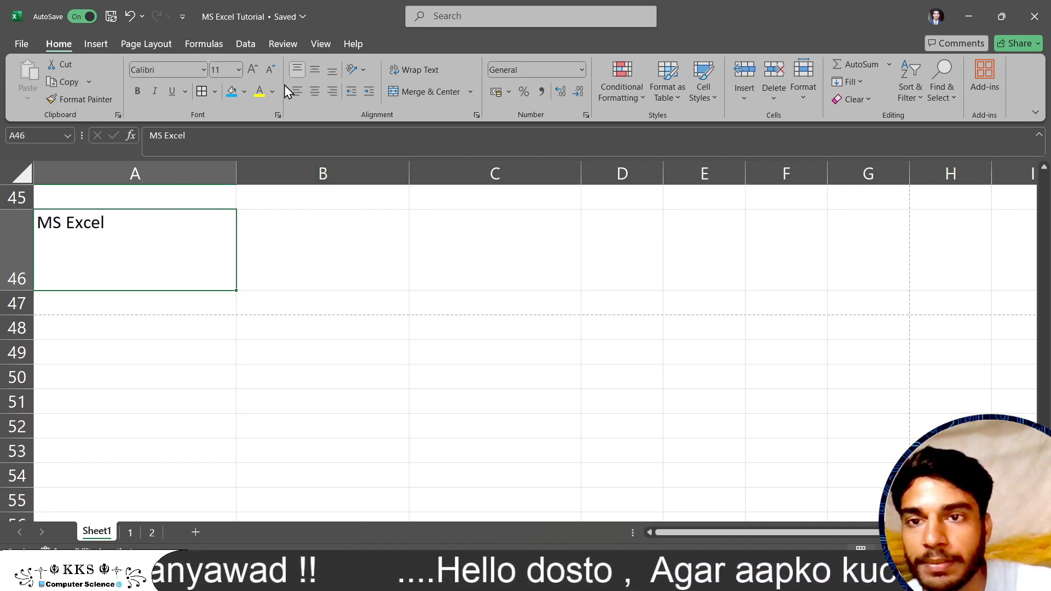
Step: Cycle the text in cell A46 through top, middle and bottom alignment, and align it horizontally to the center and finally to the right
left_click(298, 66)
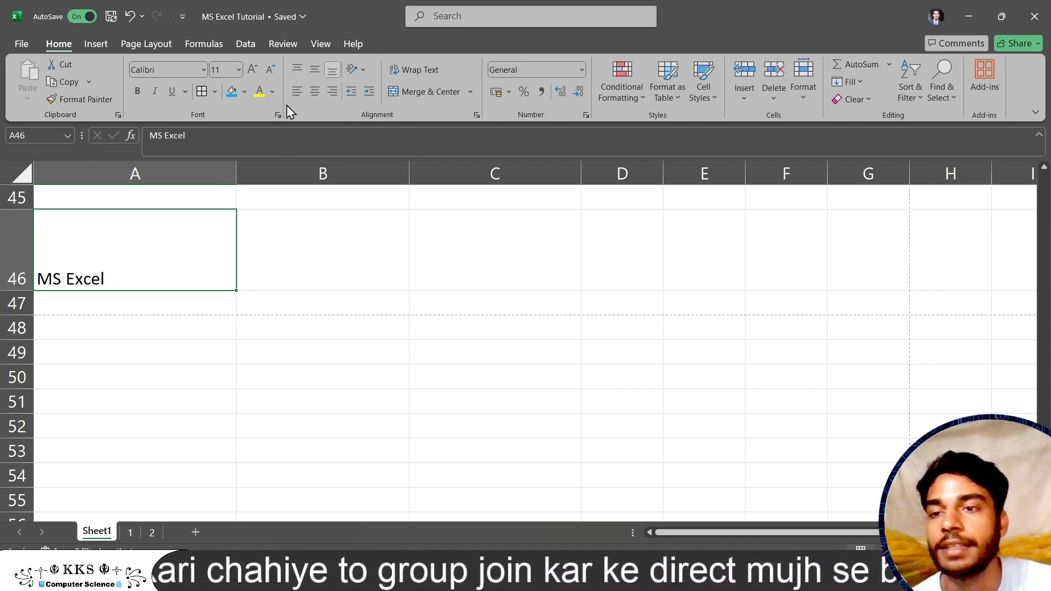
left_click(299, 68)
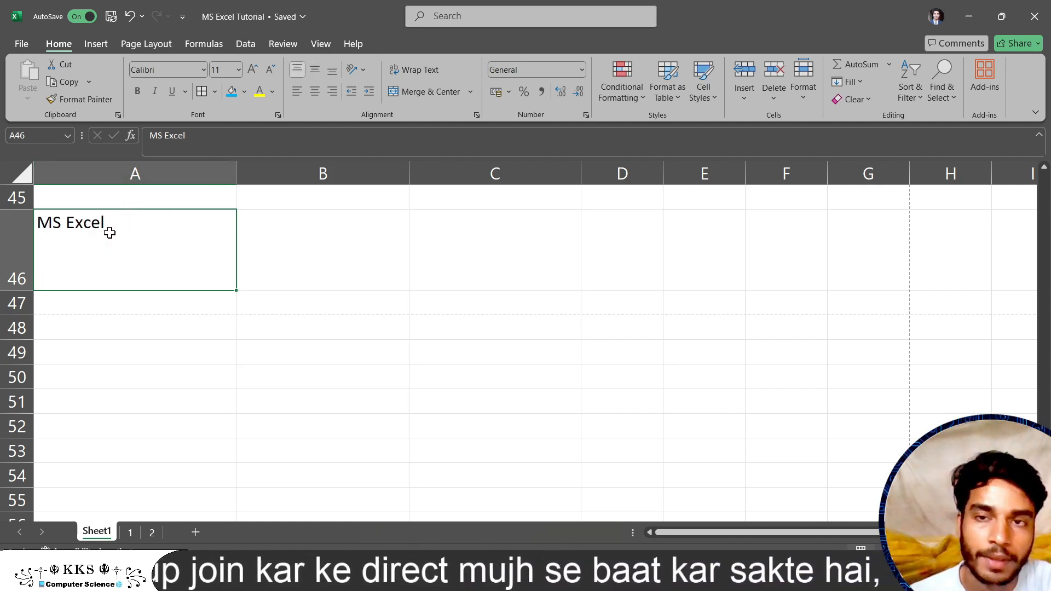
left_click(313, 70)
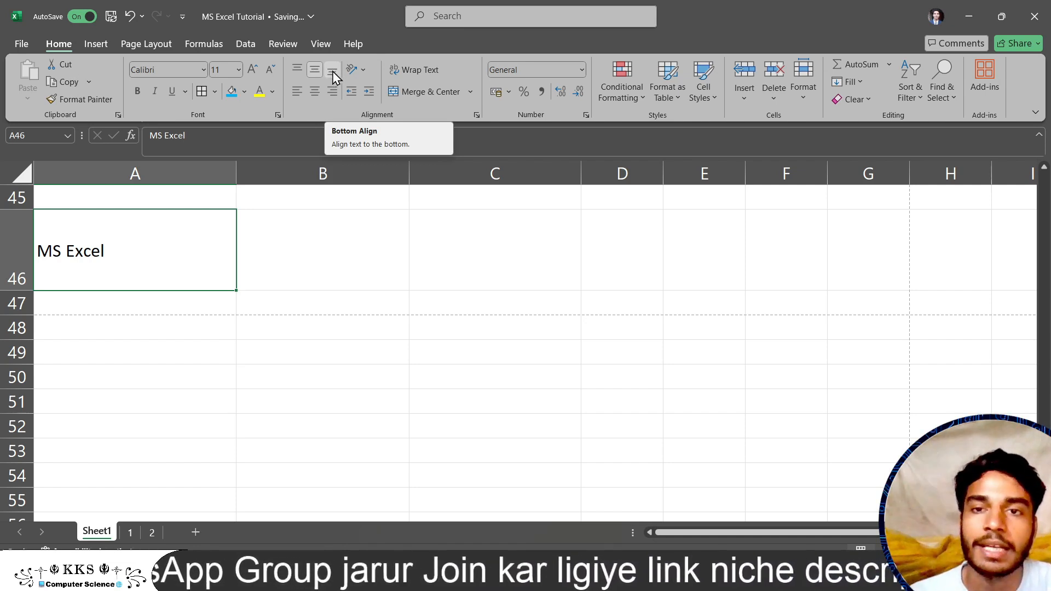
left_click(333, 72)
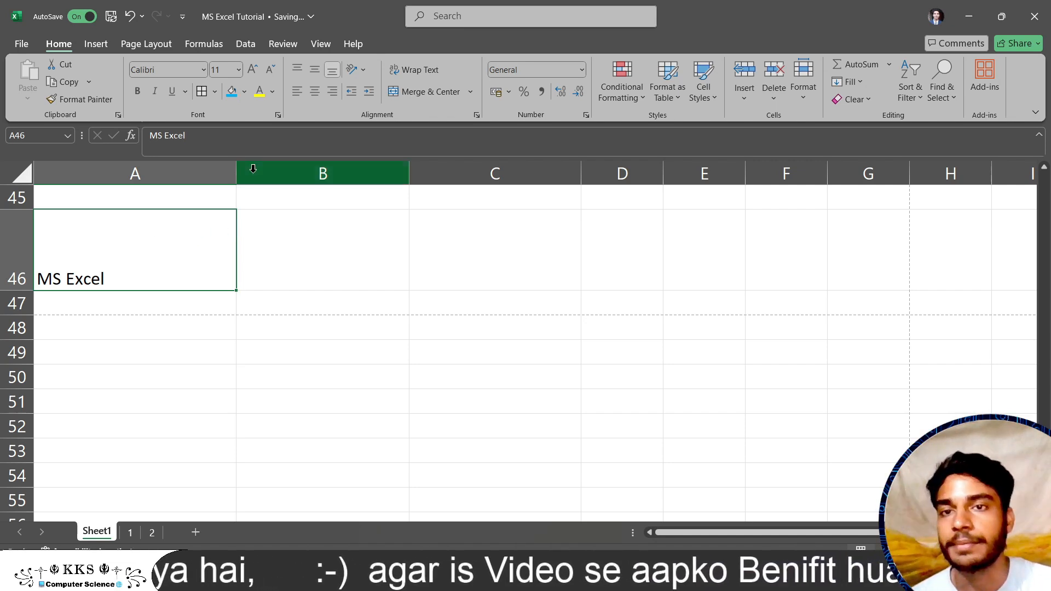
left_click(314, 93)
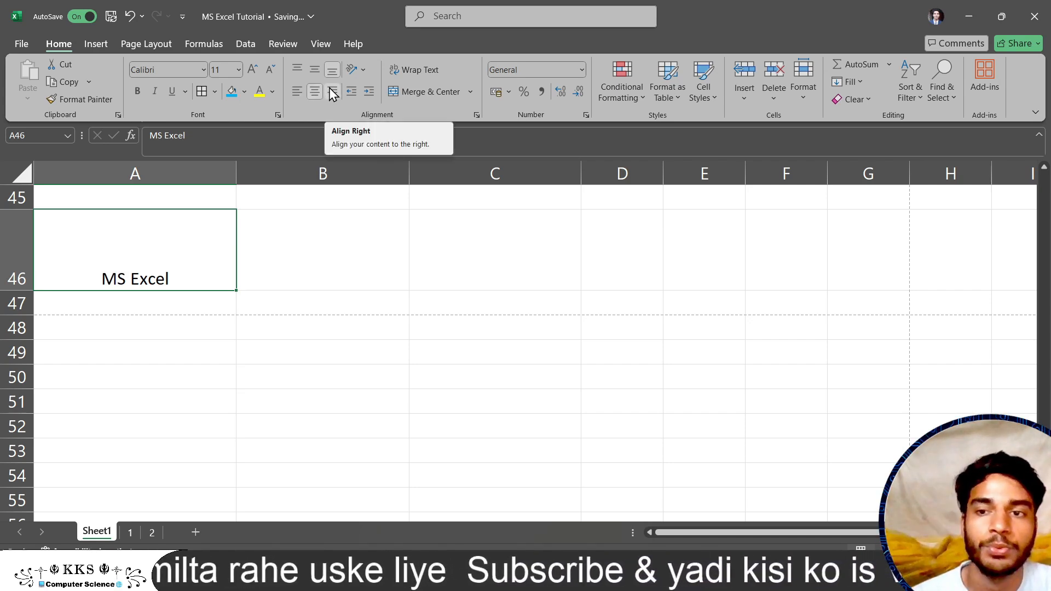
left_click(332, 92)
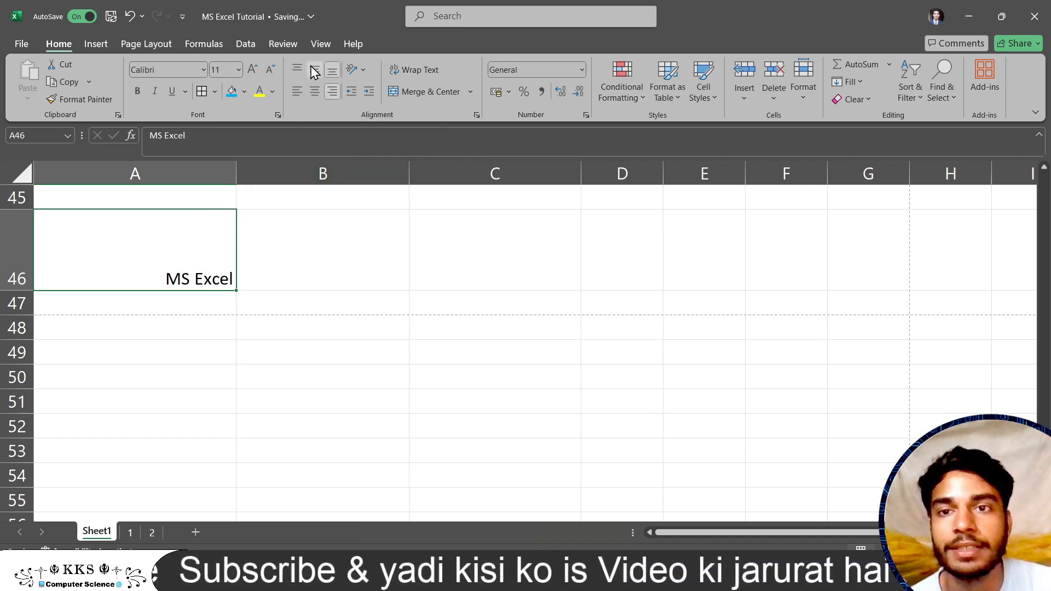
Step: Middle-align the text in cell A46 vertically and center it horizontally
left_click(311, 71)
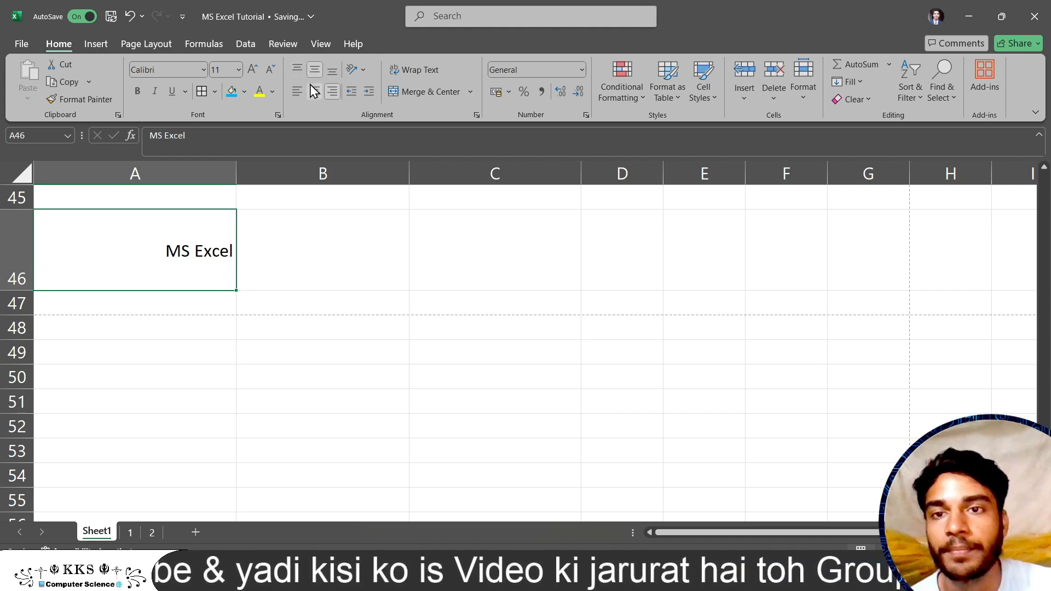
left_click(314, 91)
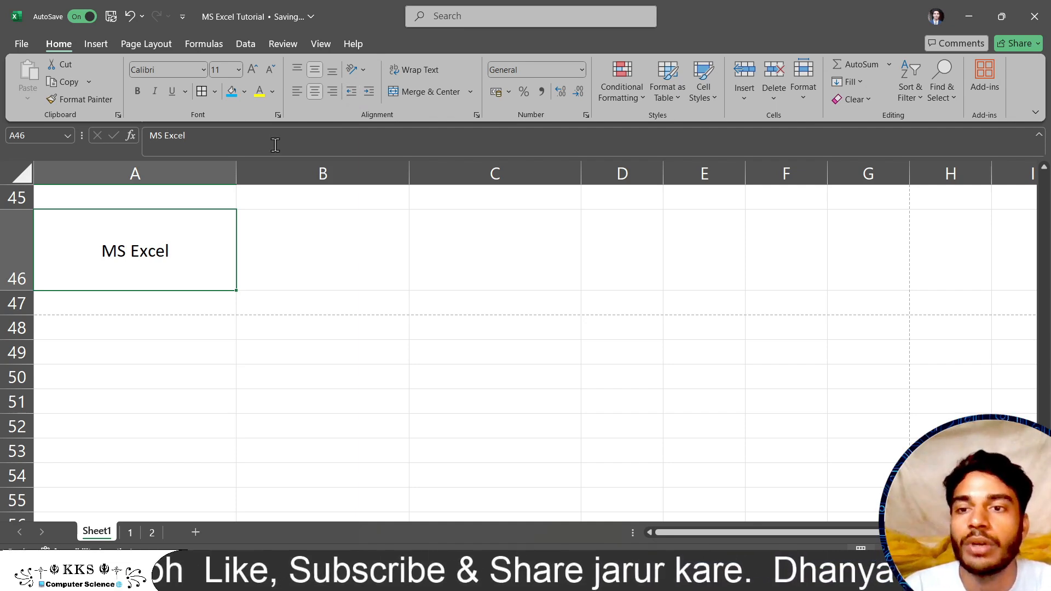
double_click(169, 251)
double_click(167, 252)
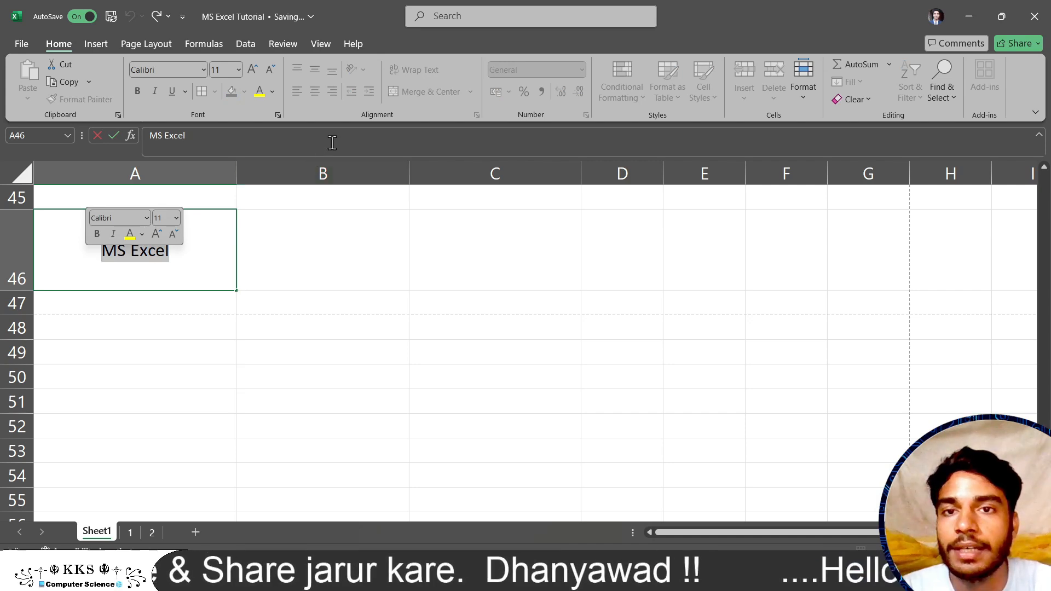
left_click(234, 350)
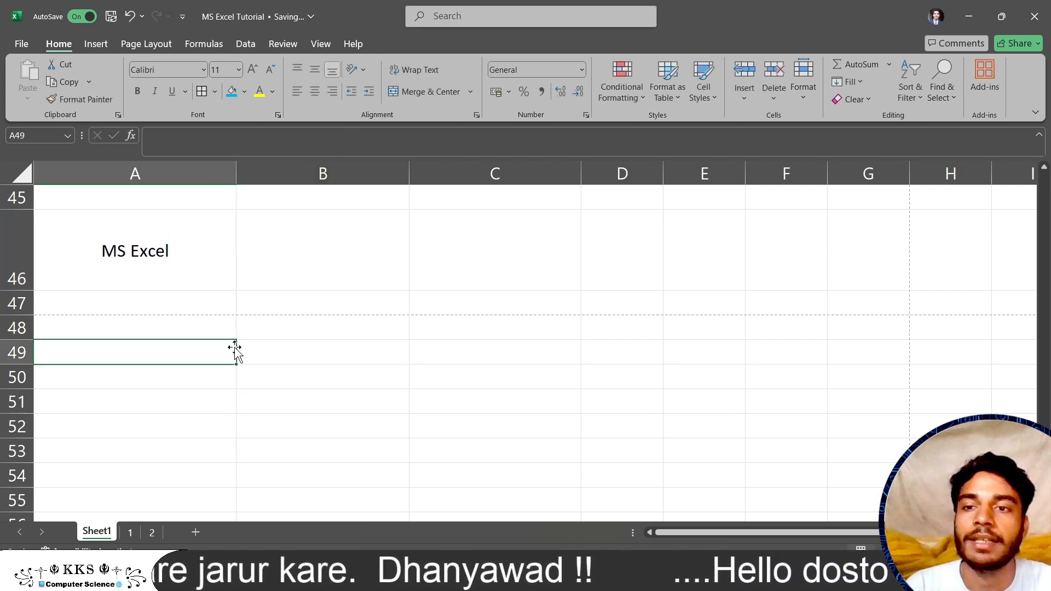
Step: Increase the indent of the text in cell A46 by two levels and decrease it again by two levels
left_click(173, 247)
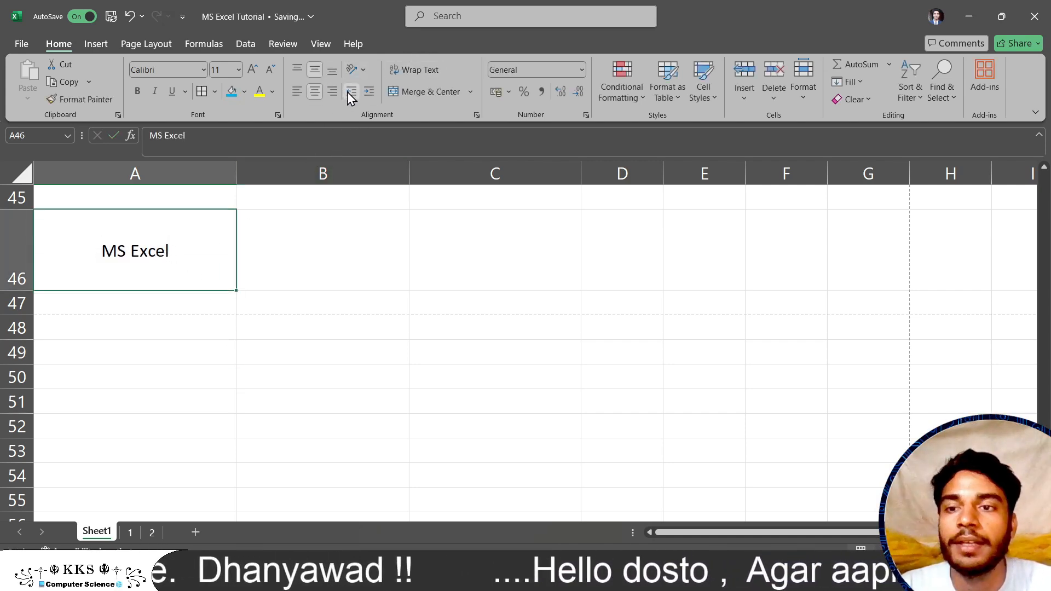
left_click(369, 92)
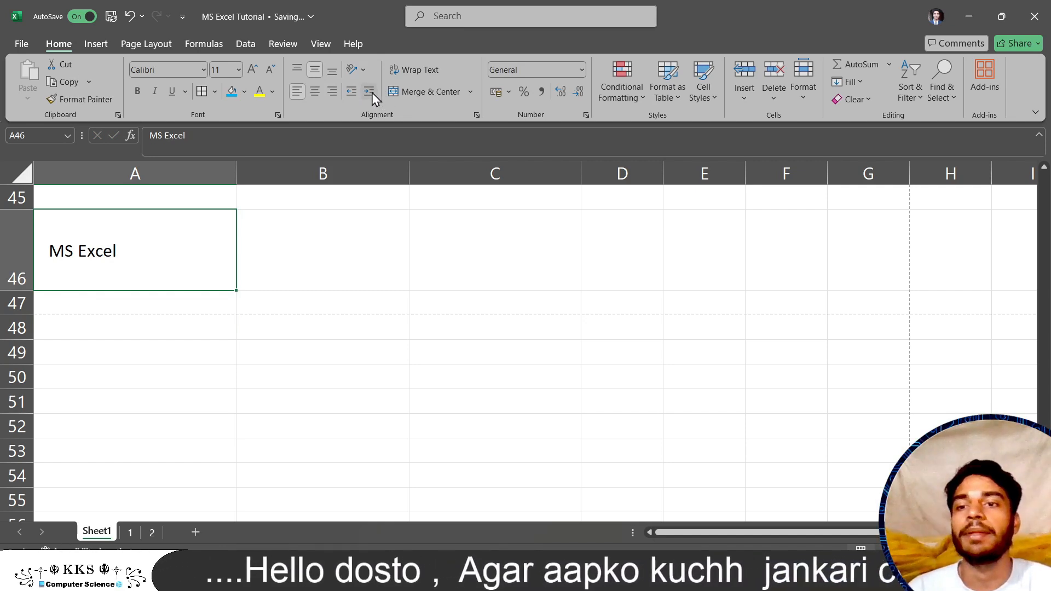
left_click(369, 92)
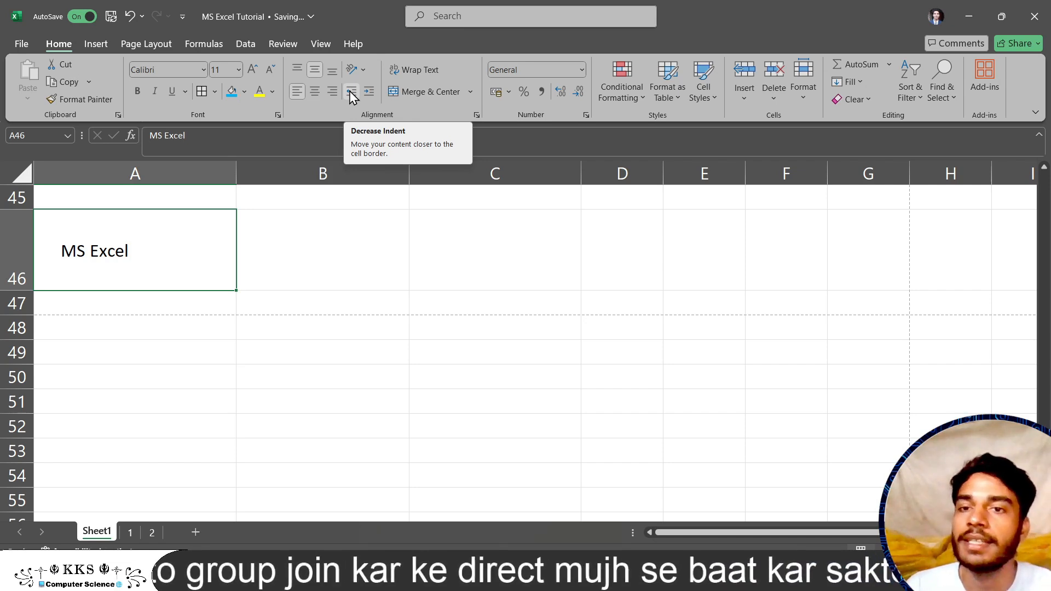
left_click(351, 95)
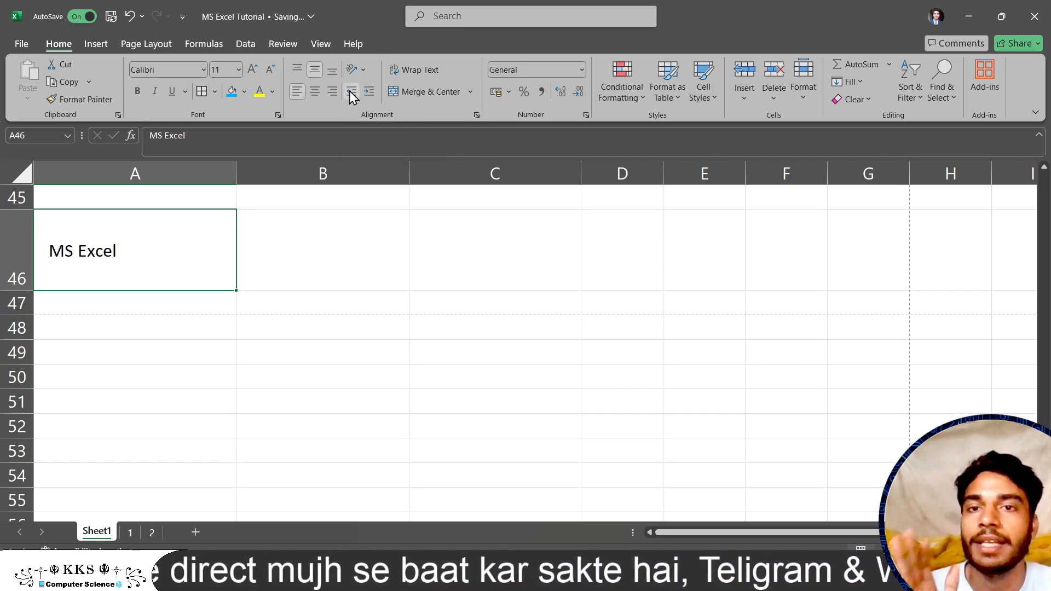
left_click(351, 92)
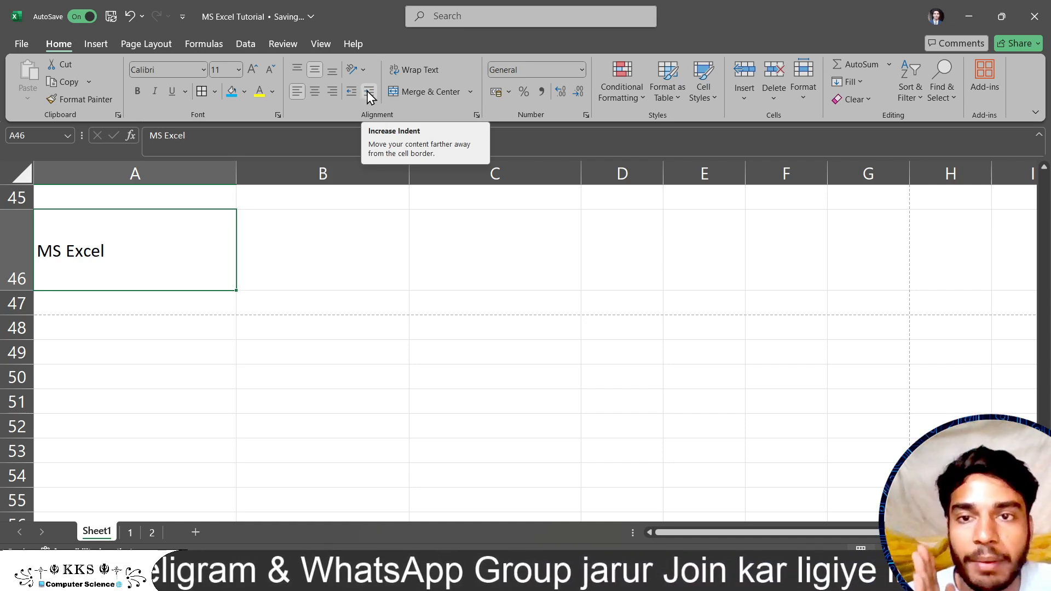
Step: Increase the indent of the text in cell A46 by five levels
left_click(367, 91)
left_click(367, 91)
left_click(367, 90)
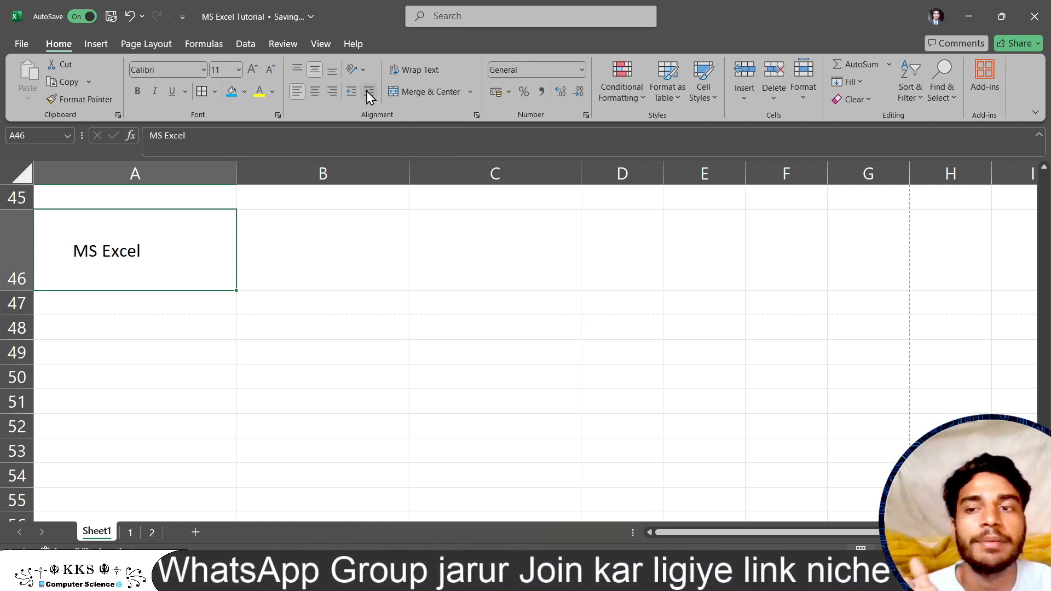
left_click(367, 91)
left_click(367, 91)
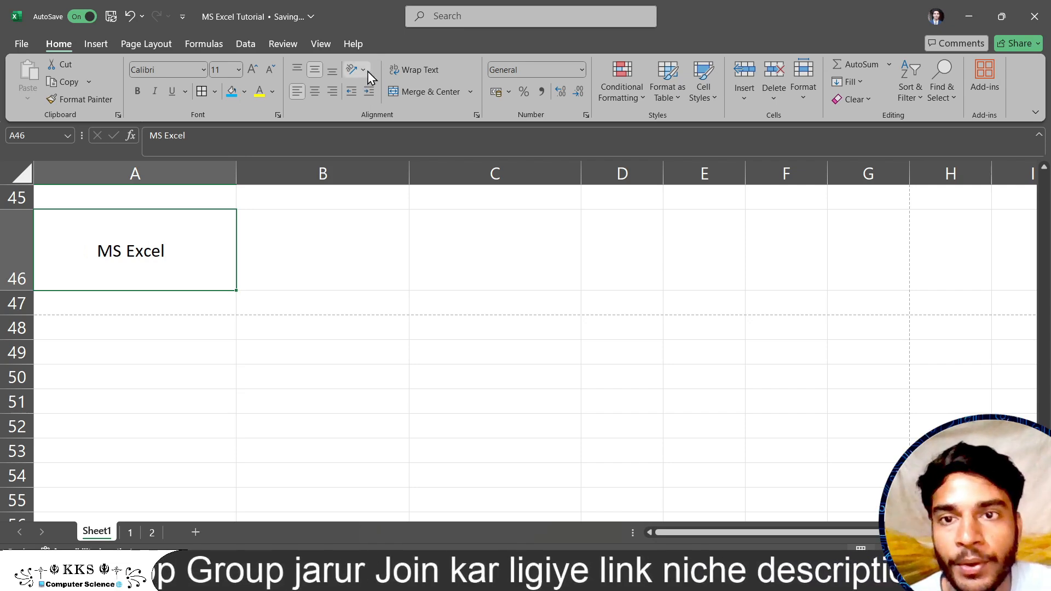
Step: Tilt the text in cell A46 diagonally downward using the orientation setting of the Format Cells alignment options
left_click(365, 70)
left_click(333, 307)
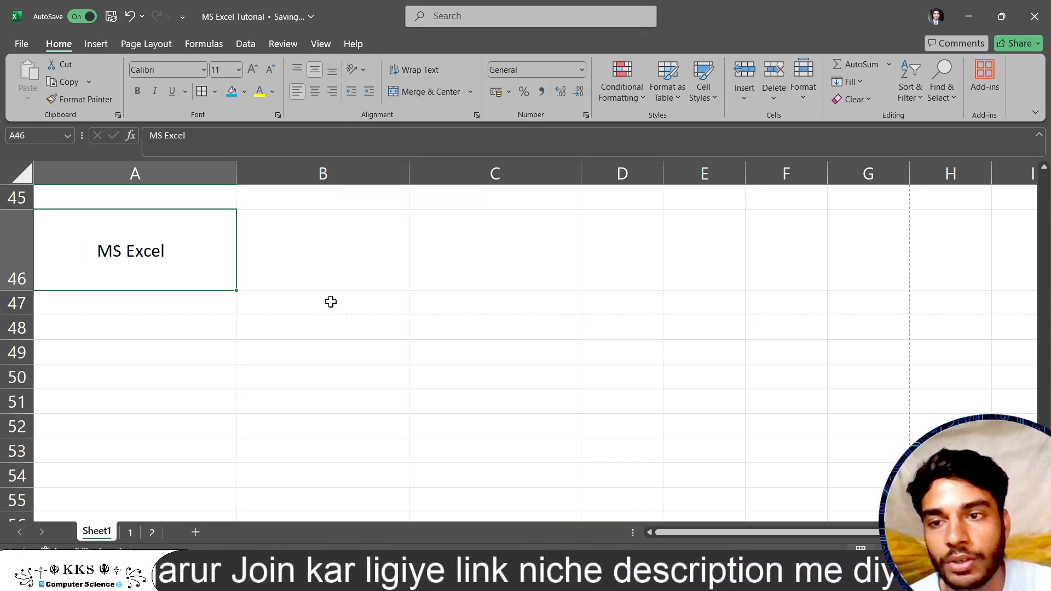
left_click(361, 69)
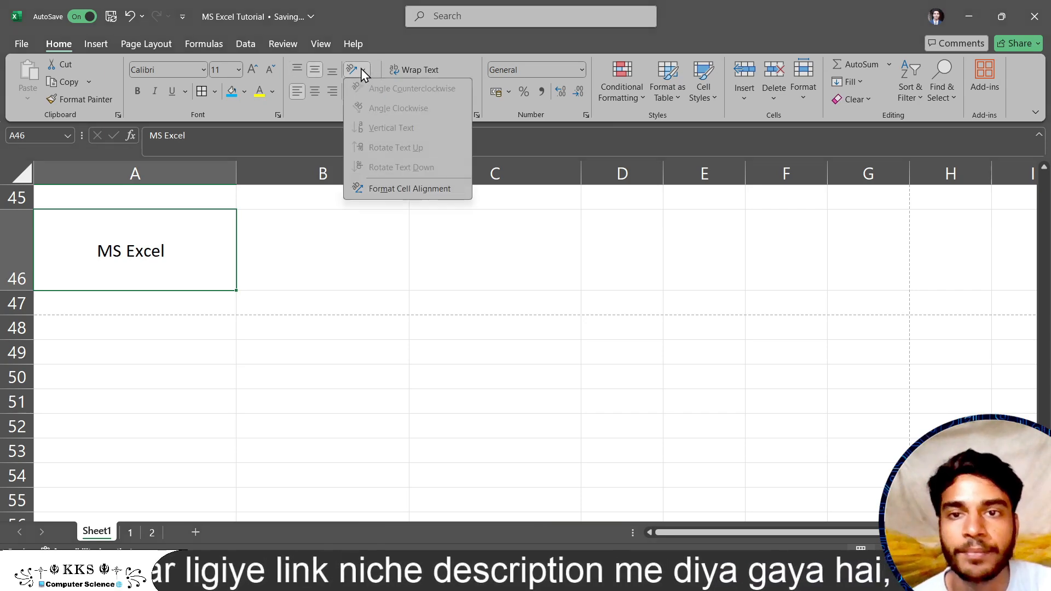
left_click(383, 189)
left_click_drag(342, 200, 328, 234)
left_click(259, 432)
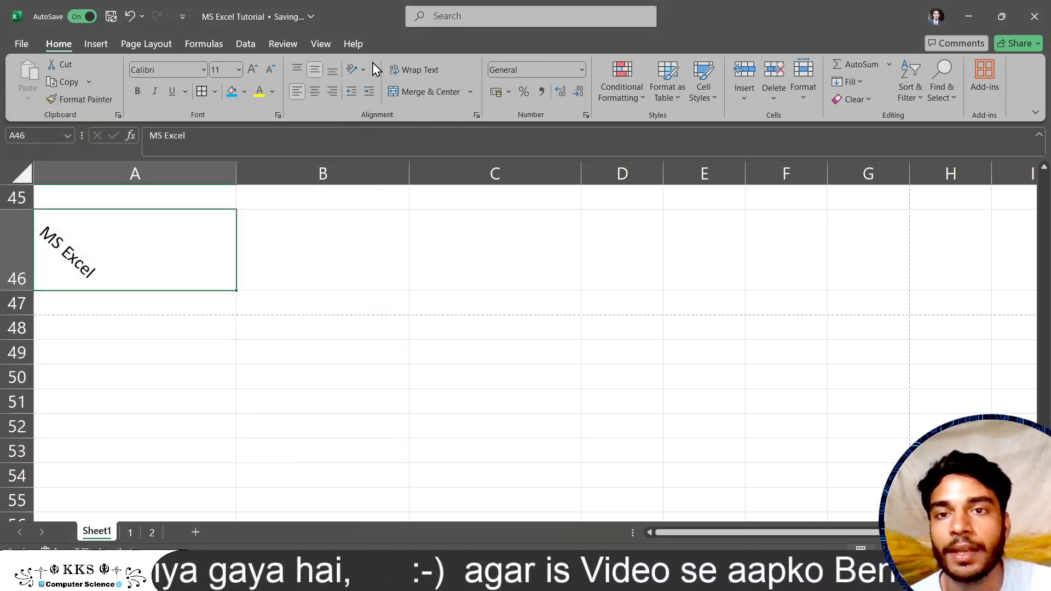
Step: Cycle the orientation of the text in cell A46 through Angle Counterclockwise, Angle Clockwise, Rotate Text Up and Rotate Text Down
left_click(366, 68)
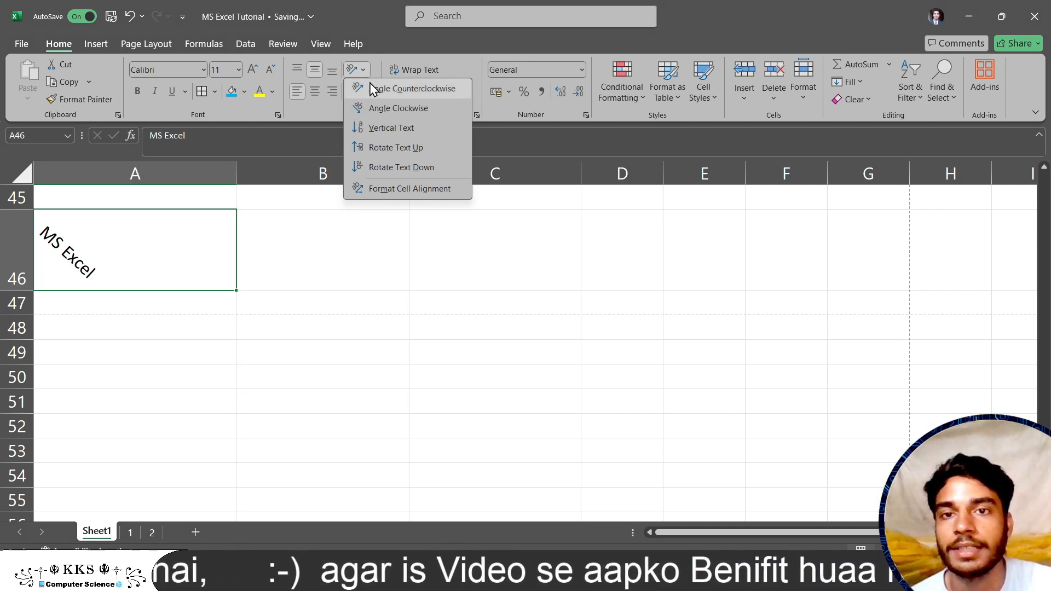
left_click(369, 86)
left_click(365, 74)
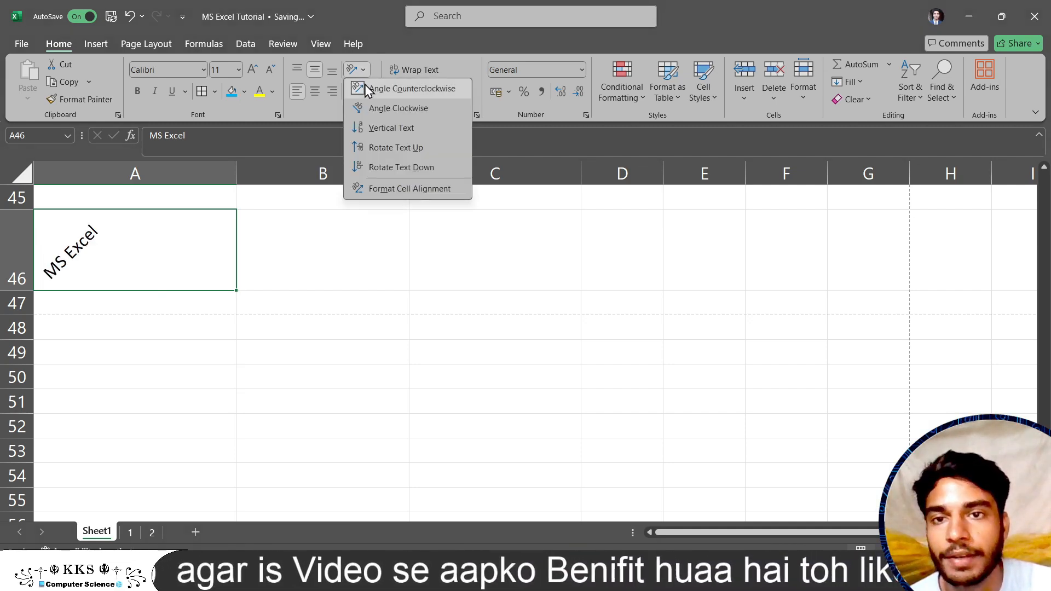
left_click(366, 104)
left_click(359, 70)
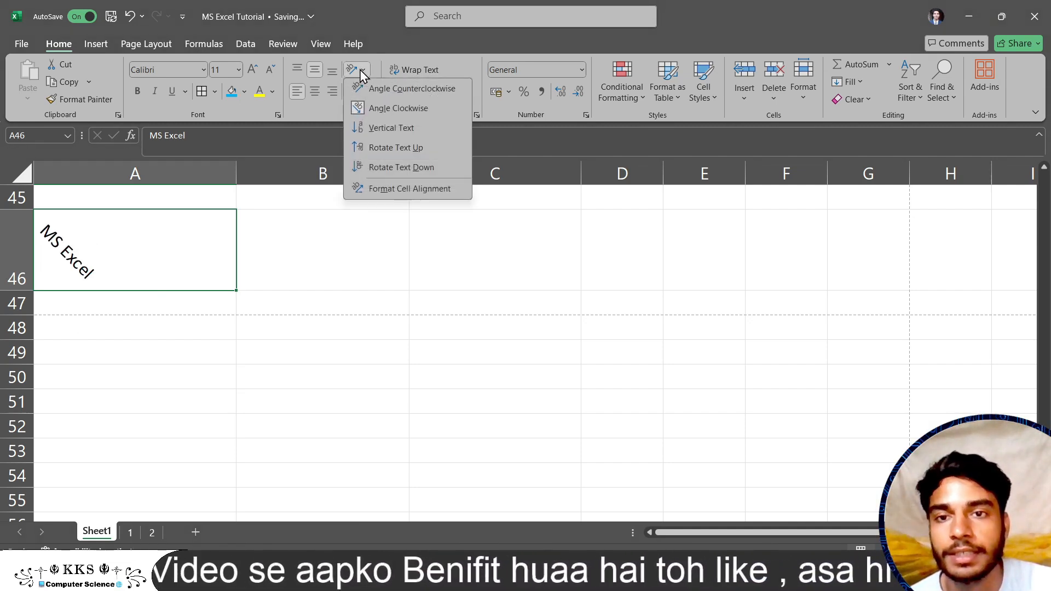
left_click(370, 144)
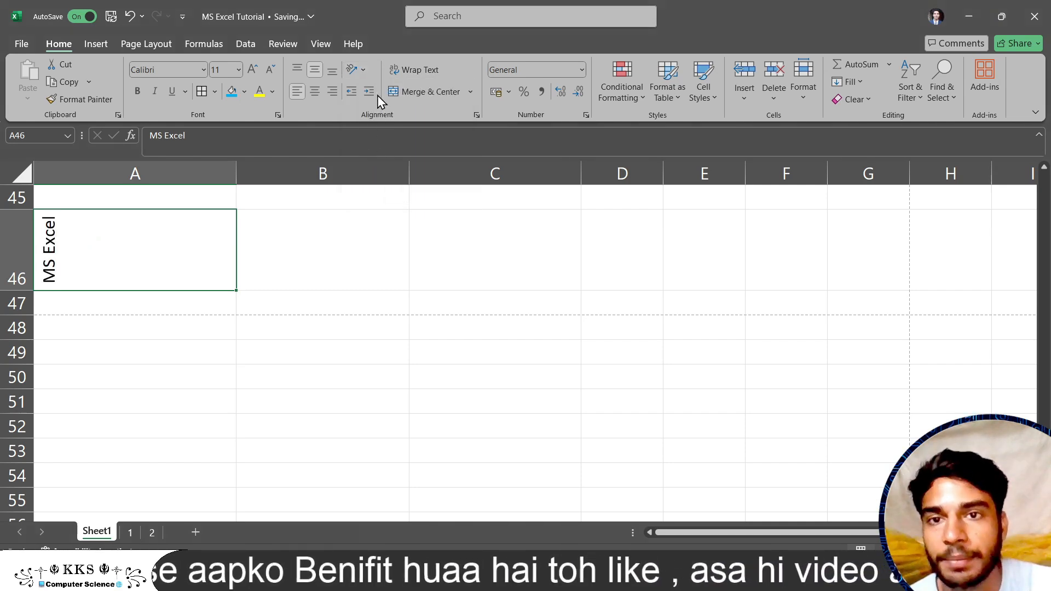
left_click(365, 68)
left_click(375, 163)
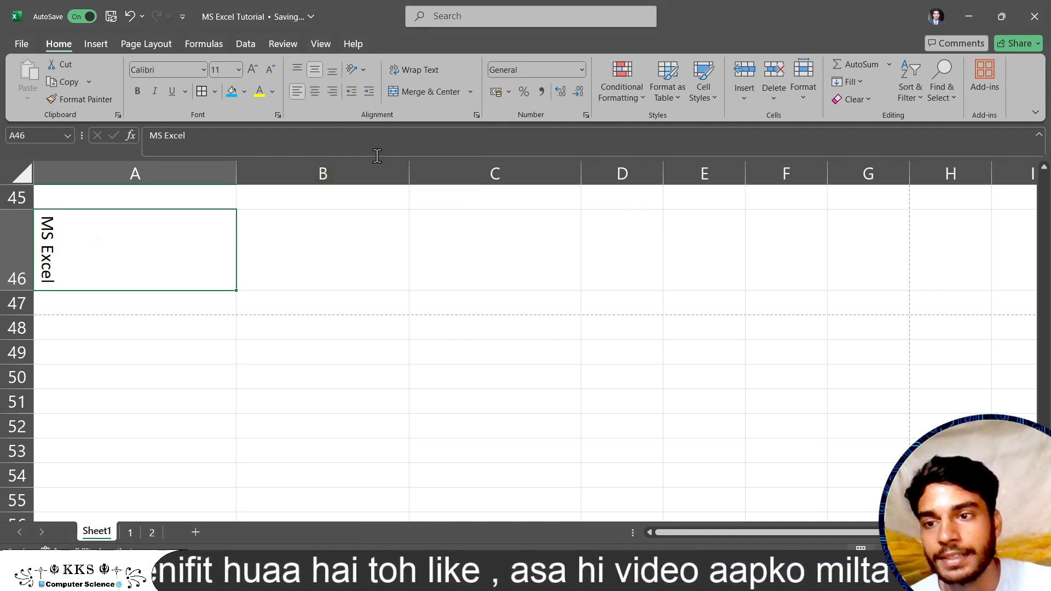
Step: Set the text orientation of cell A46 to 67 degrees through Format Cell Alignment
left_click(362, 70)
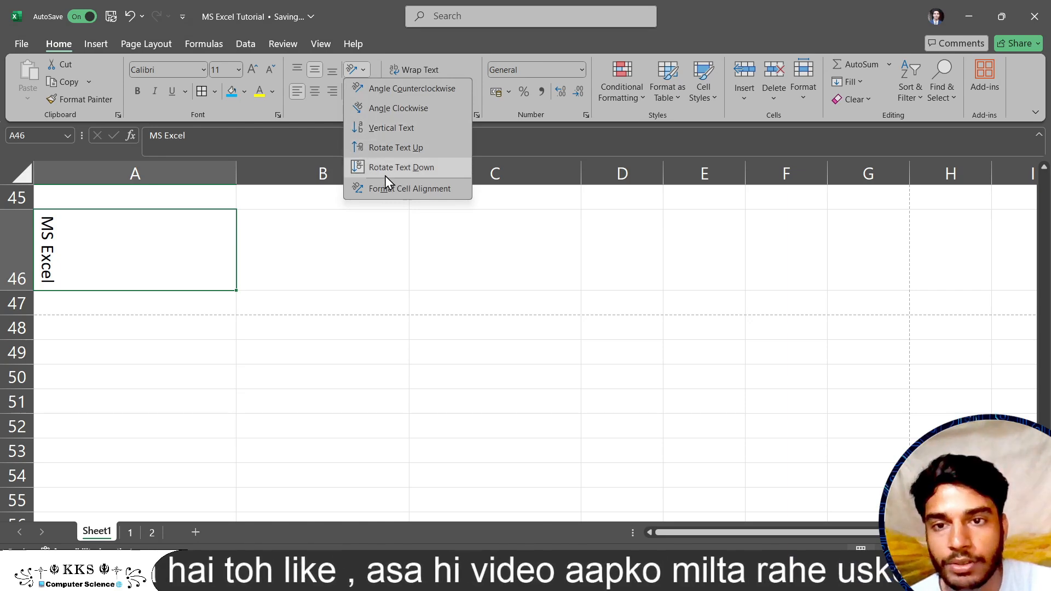
left_click(383, 190)
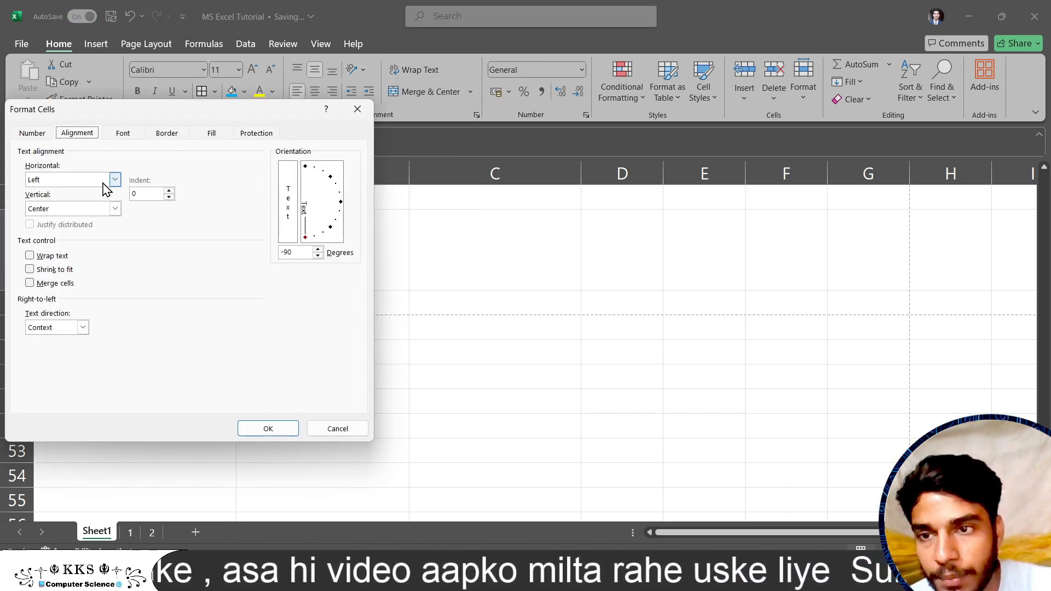
left_click_drag(305, 237, 321, 174)
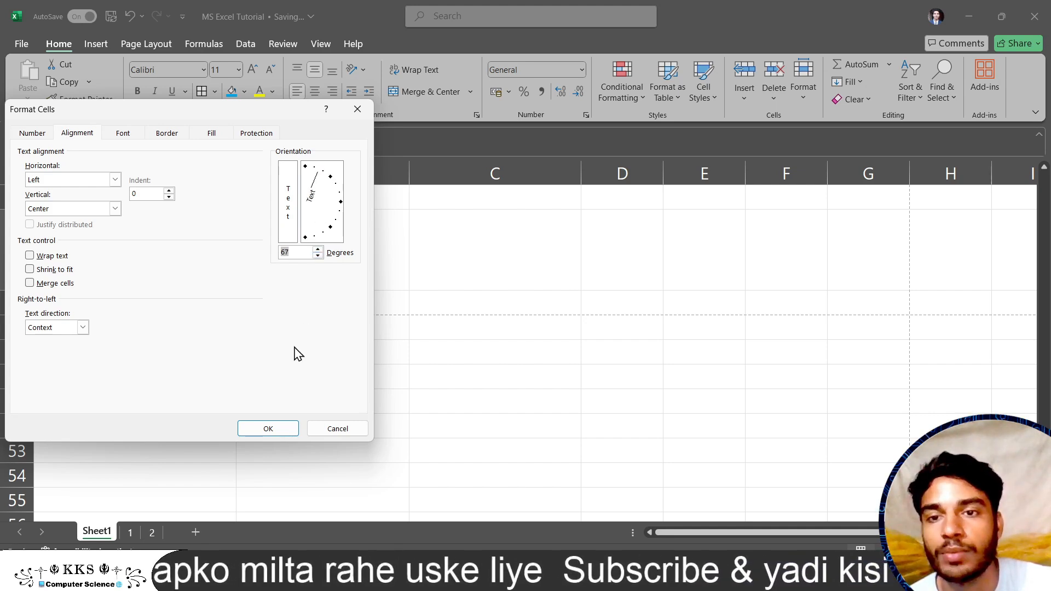
left_click(272, 430)
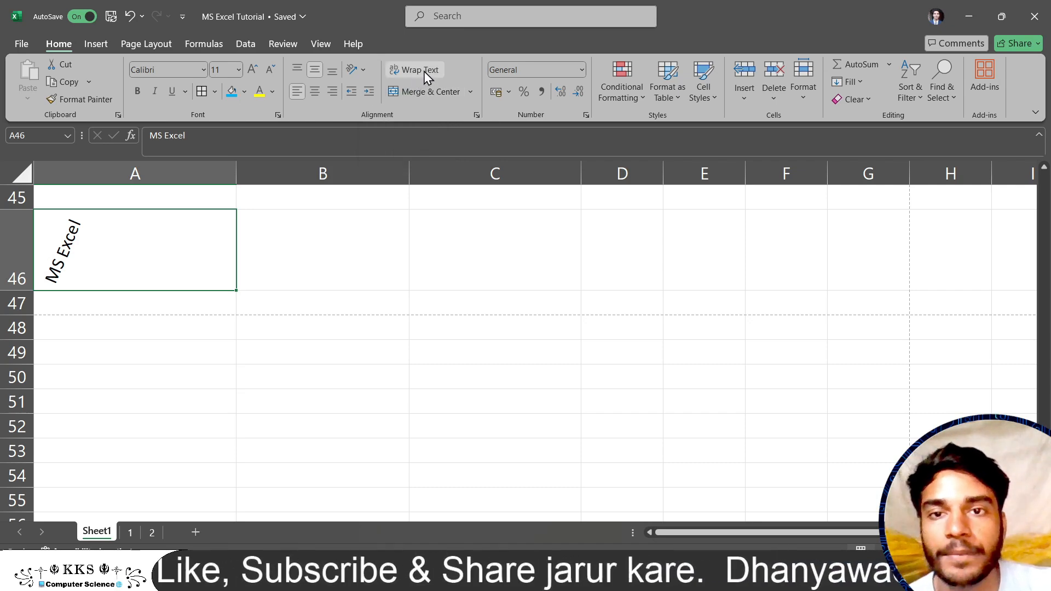
Step: Enter the long sample text "KKKKKKKKKKKSNDFEIBFIBEIBIEGBEG" in cell A48
left_click(162, 318)
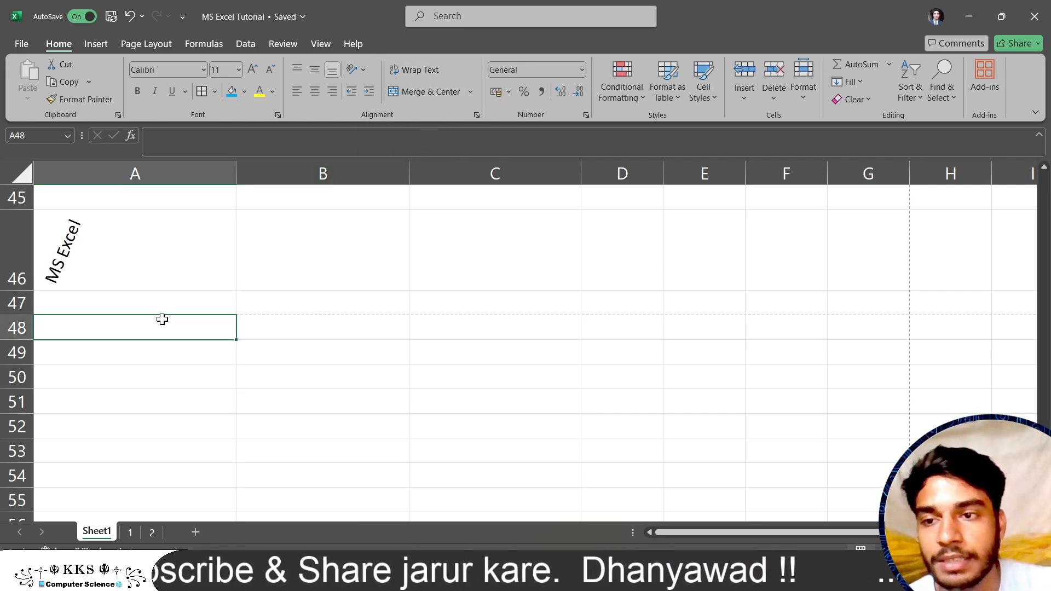
left_click(187, 249)
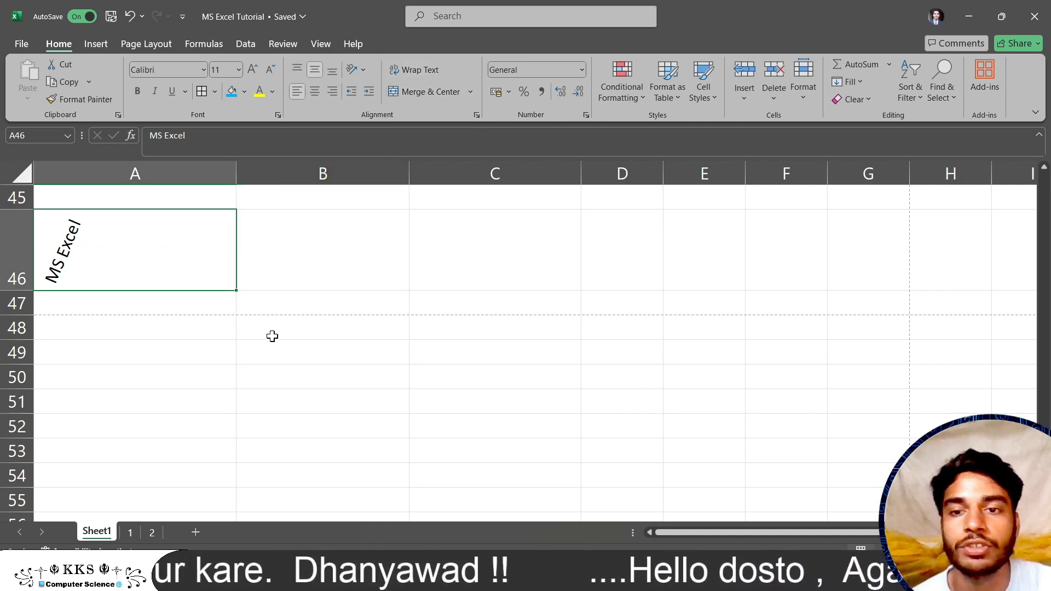
left_click(301, 334)
left_click(140, 332)
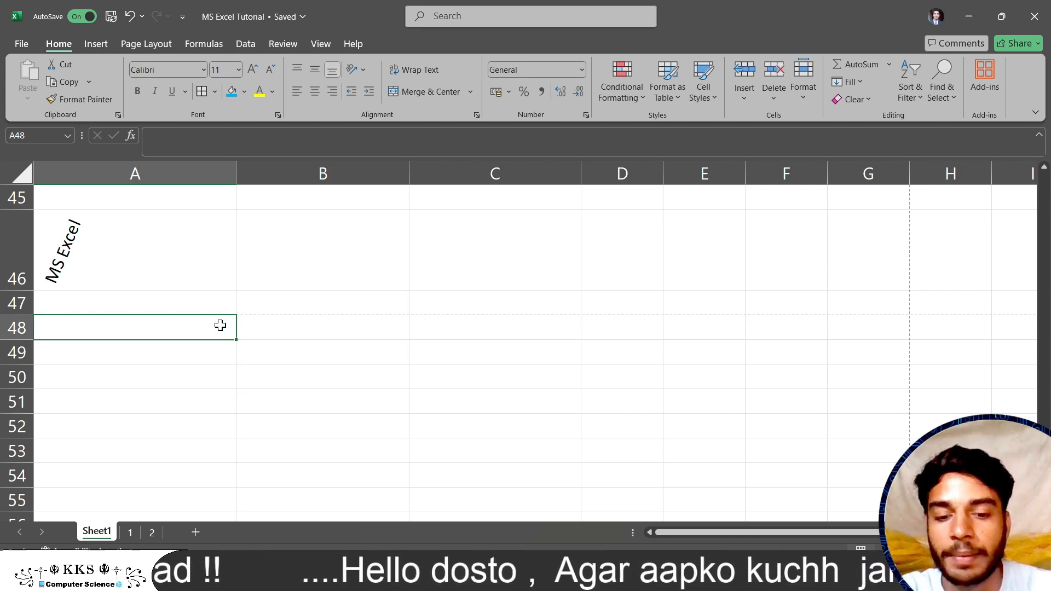
type("KKKKKKKKKKKSN")
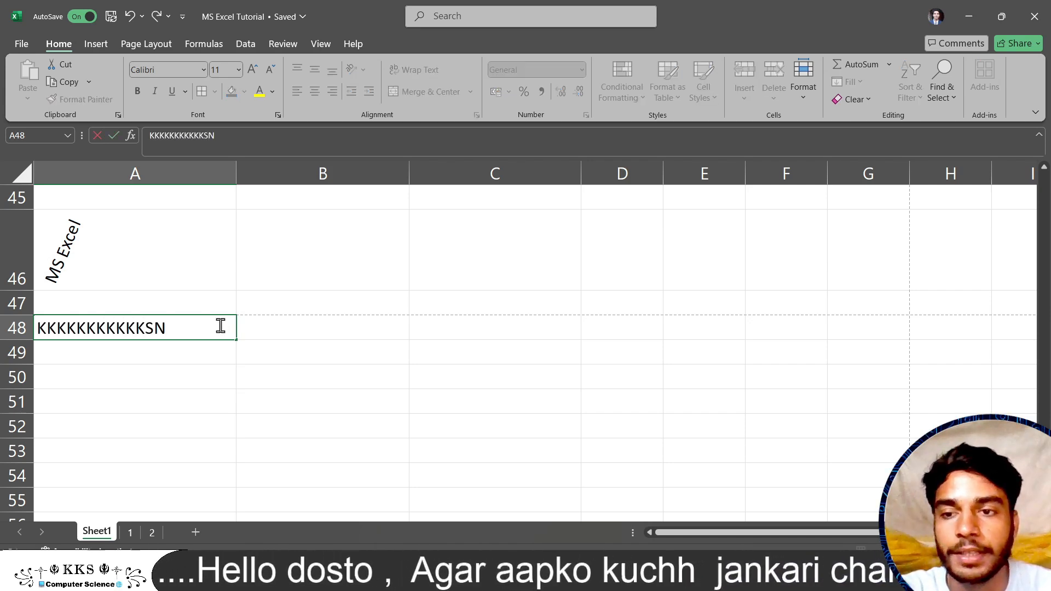
type("DFEIBFIBEIBIEGBEG")
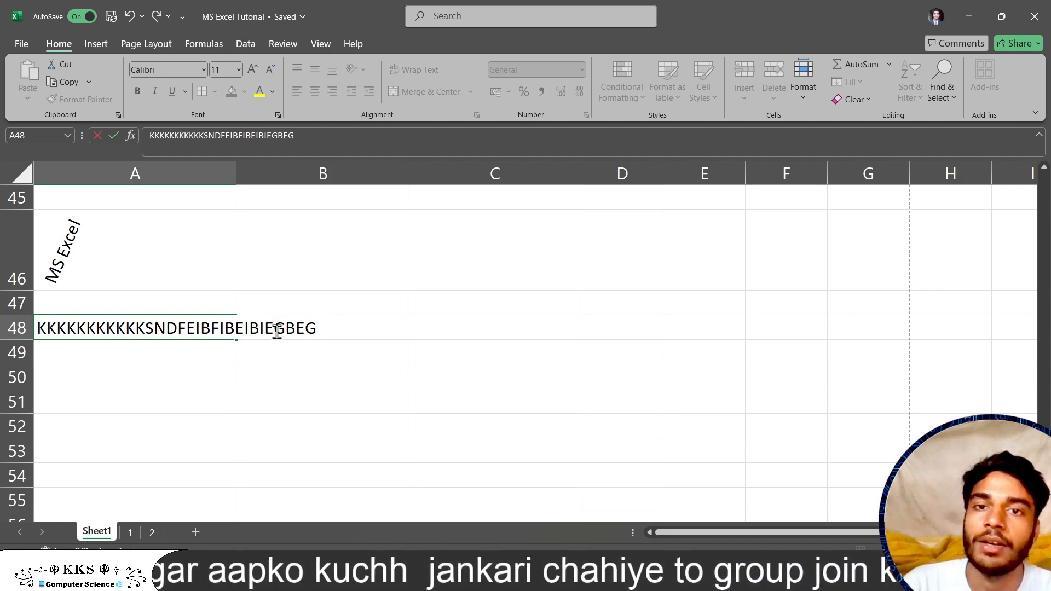
key("Return")
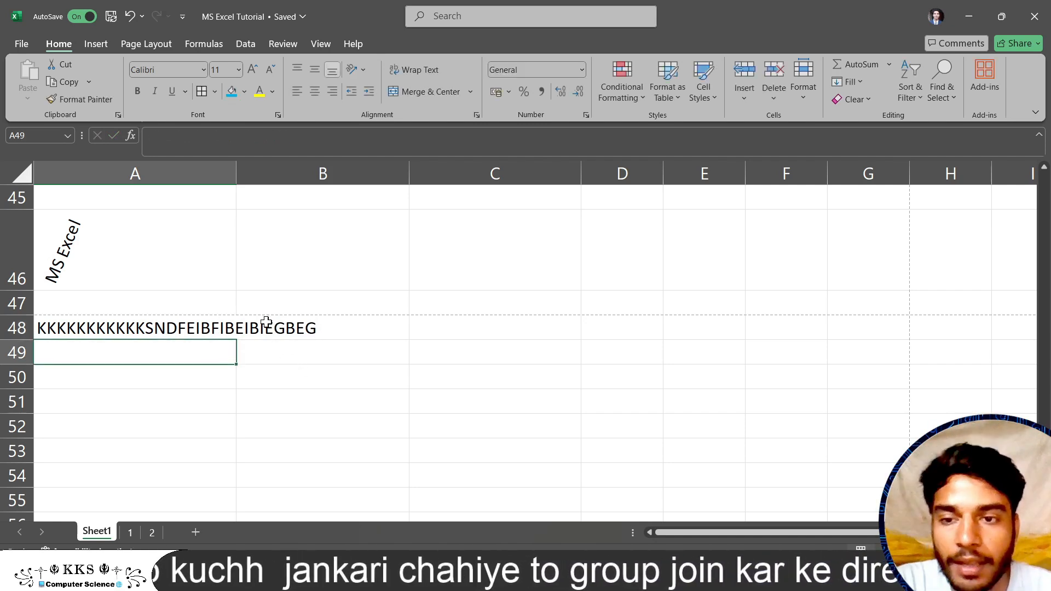
Step: Wrap the text in cell A48 and make column A slightly narrower
left_click(202, 327)
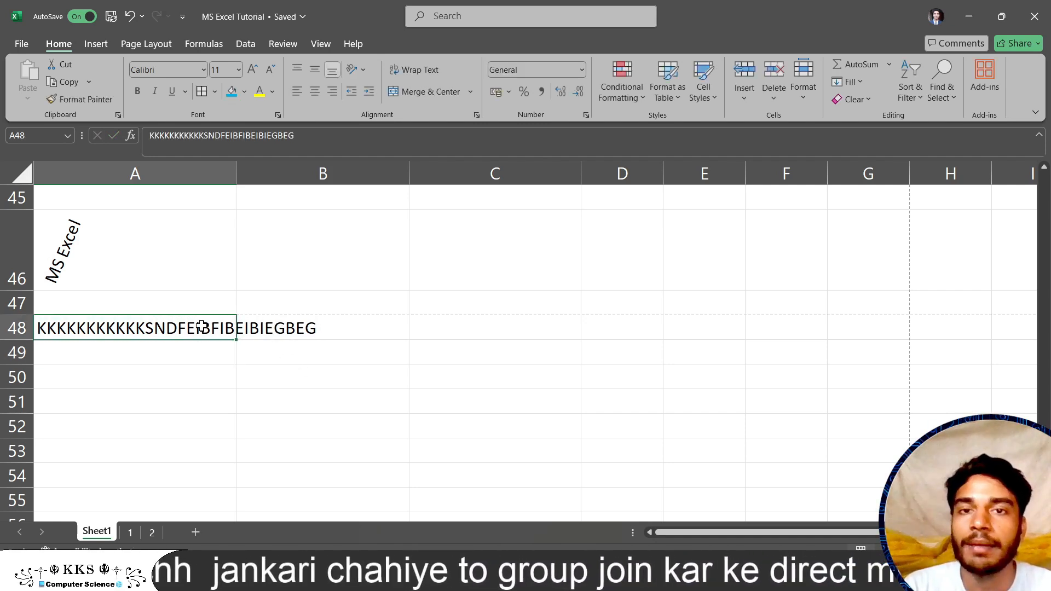
left_click(404, 70)
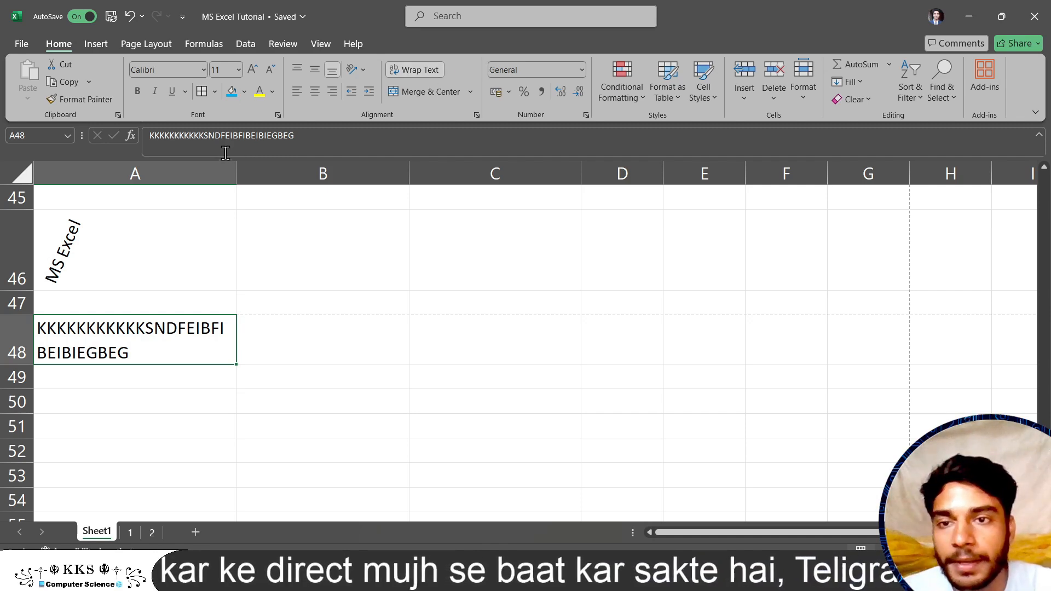
left_click_drag(236, 175, 201, 175)
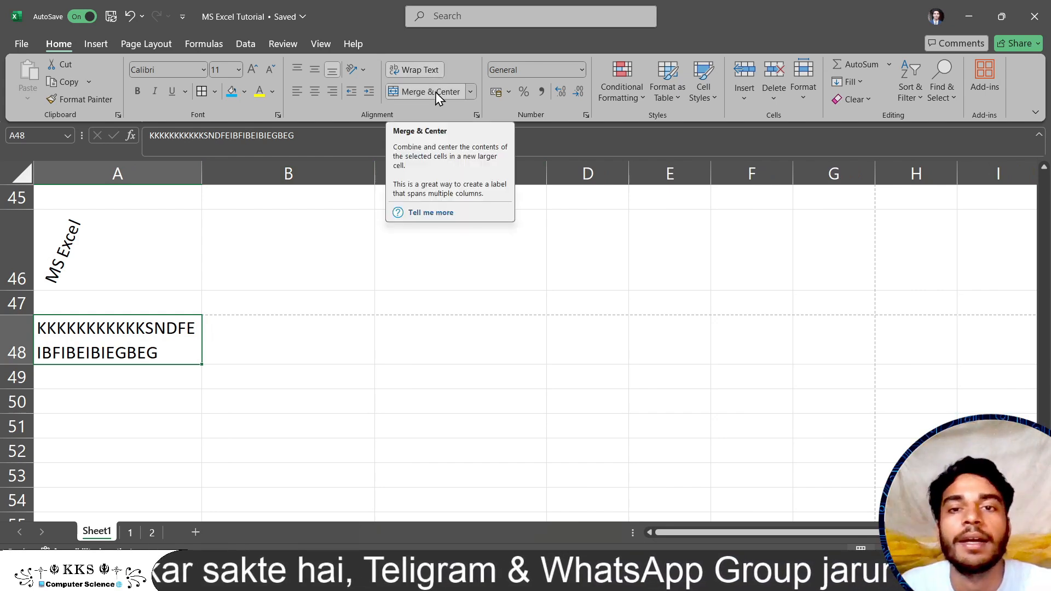
left_click(240, 360)
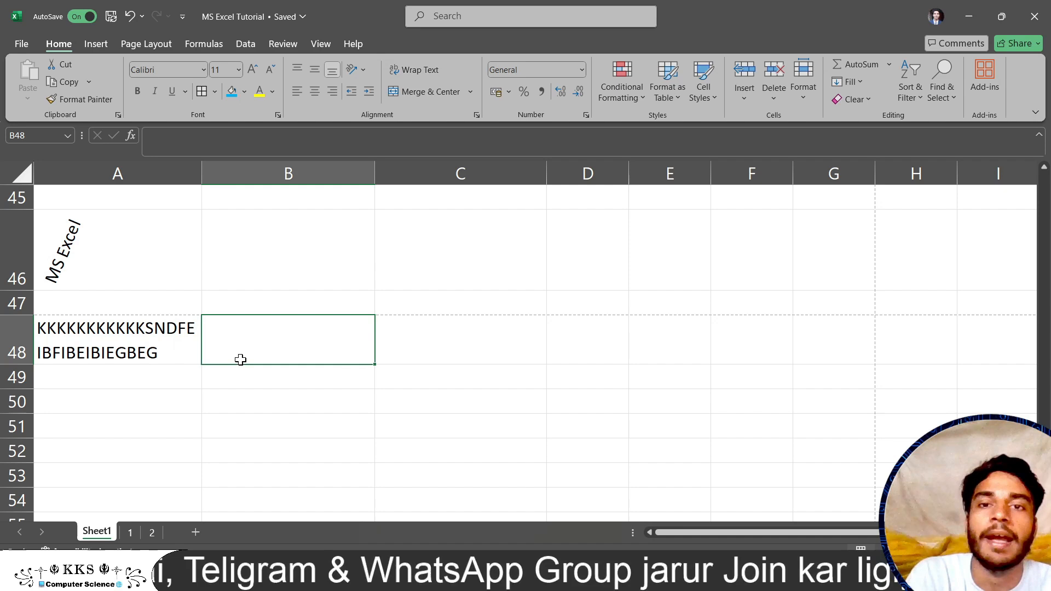
left_click(143, 388)
scroll(508, 329, "down", 1)
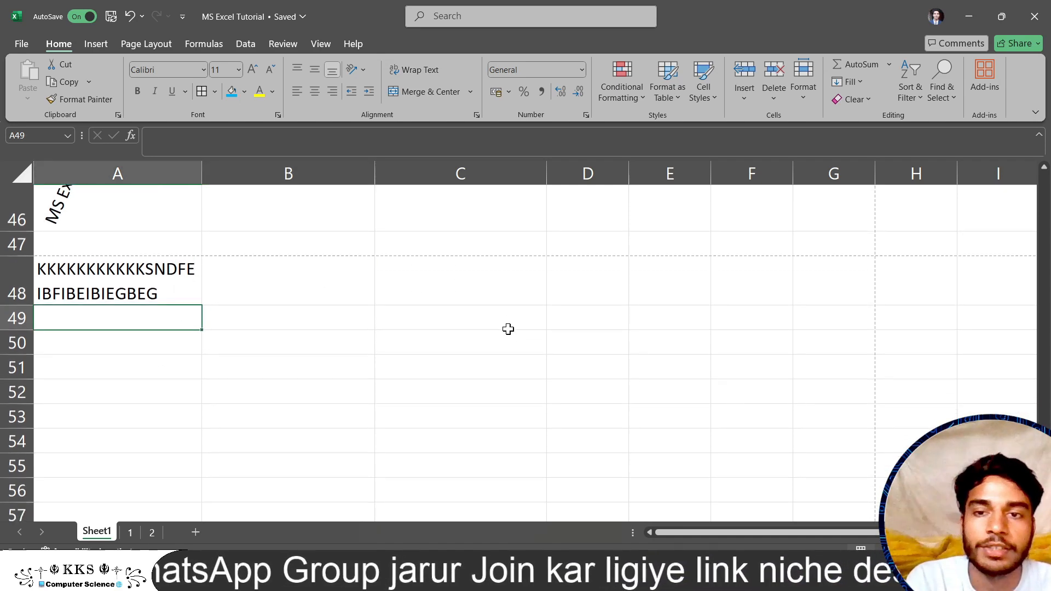
scroll(507, 329, "up", 3)
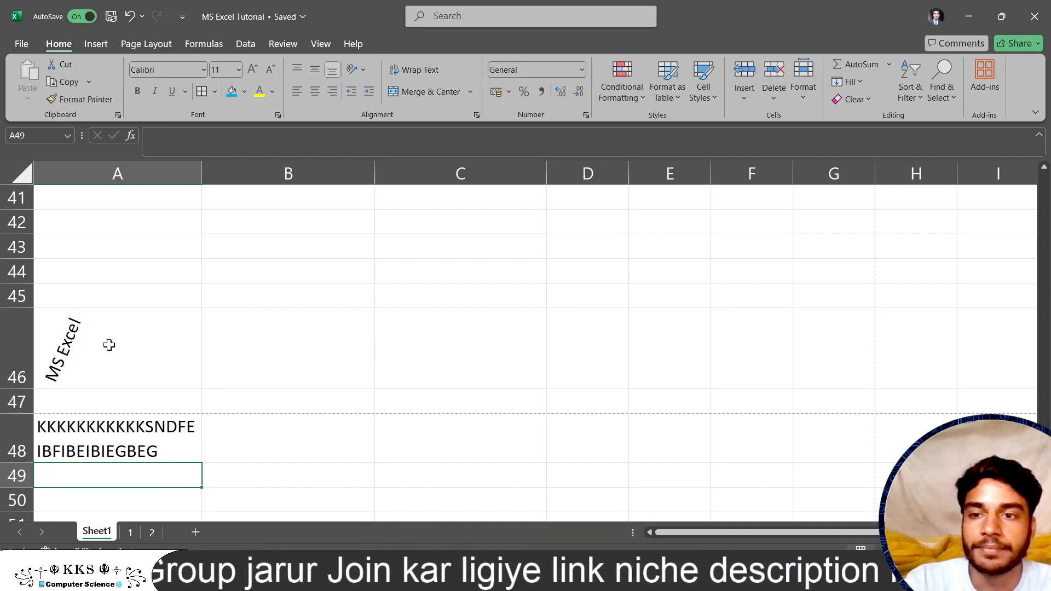
Step: Make row 45 more than twice as tall and select the rotated text cell A46
left_click_drag(27, 309, 27, 343)
left_click(61, 402)
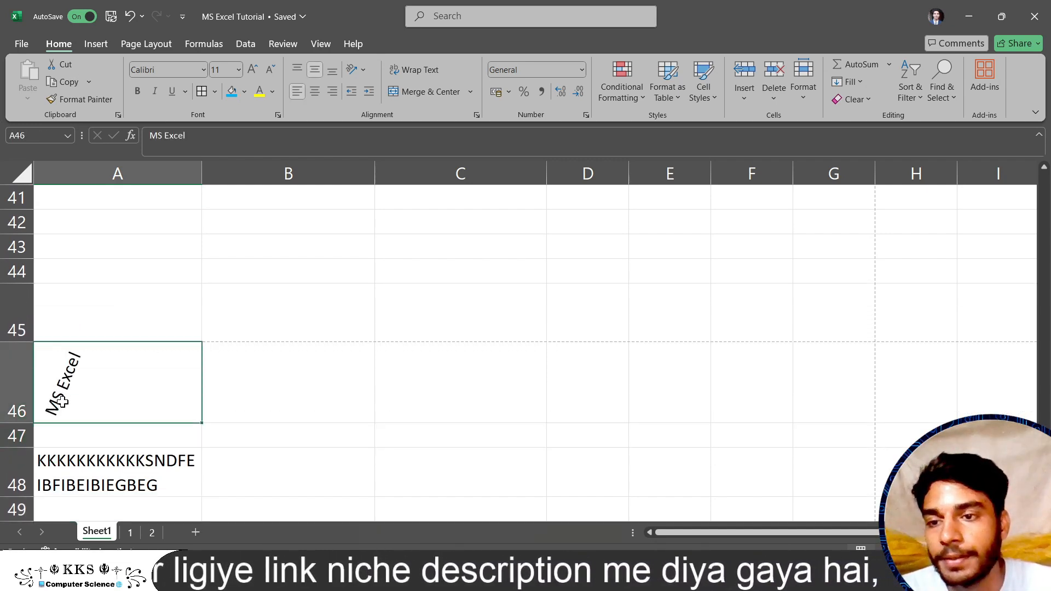
scroll(411, 273, "up", 1)
scroll(411, 273, "down", 1)
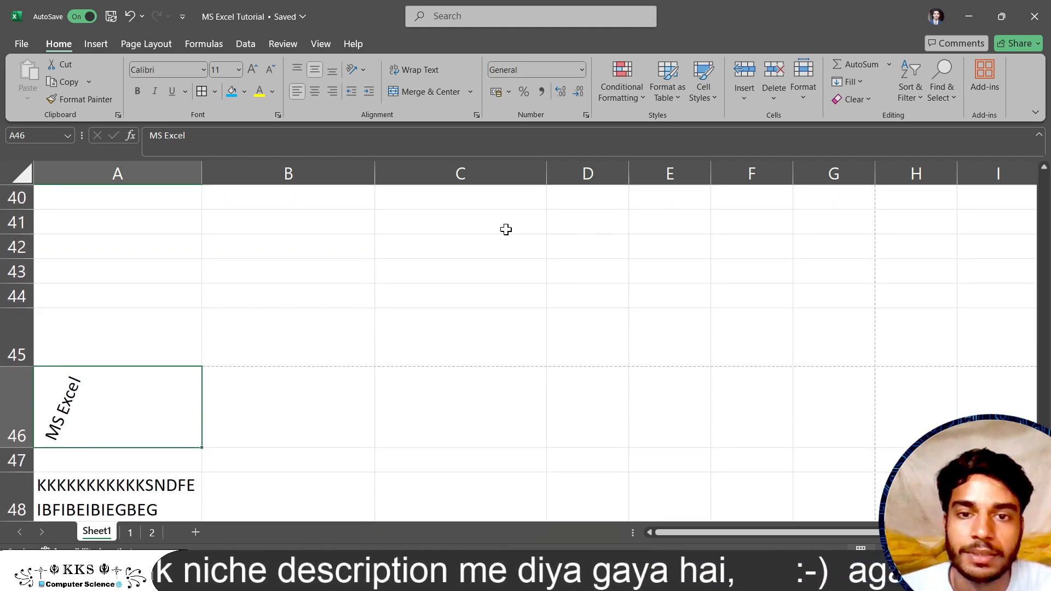
Step: Enter the text "KKS Excel" in cell B43
left_click(498, 269)
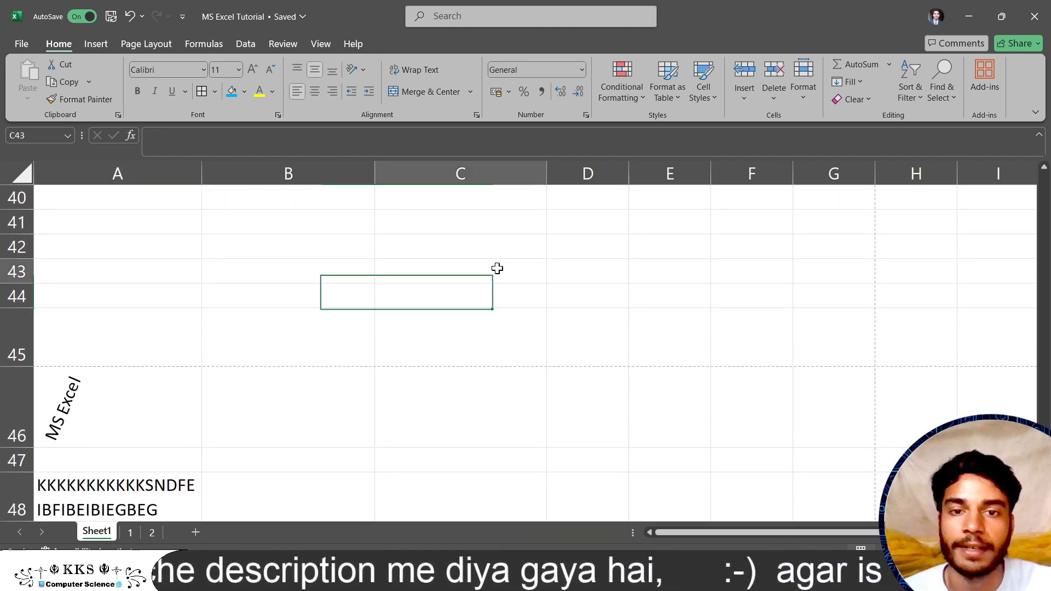
left_click(230, 275)
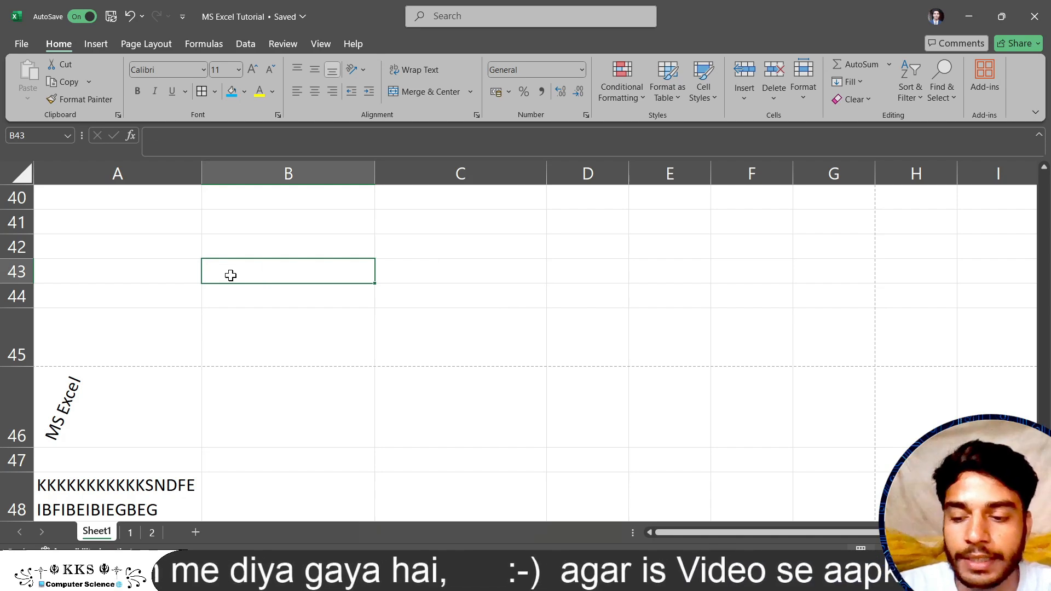
type("KKS")
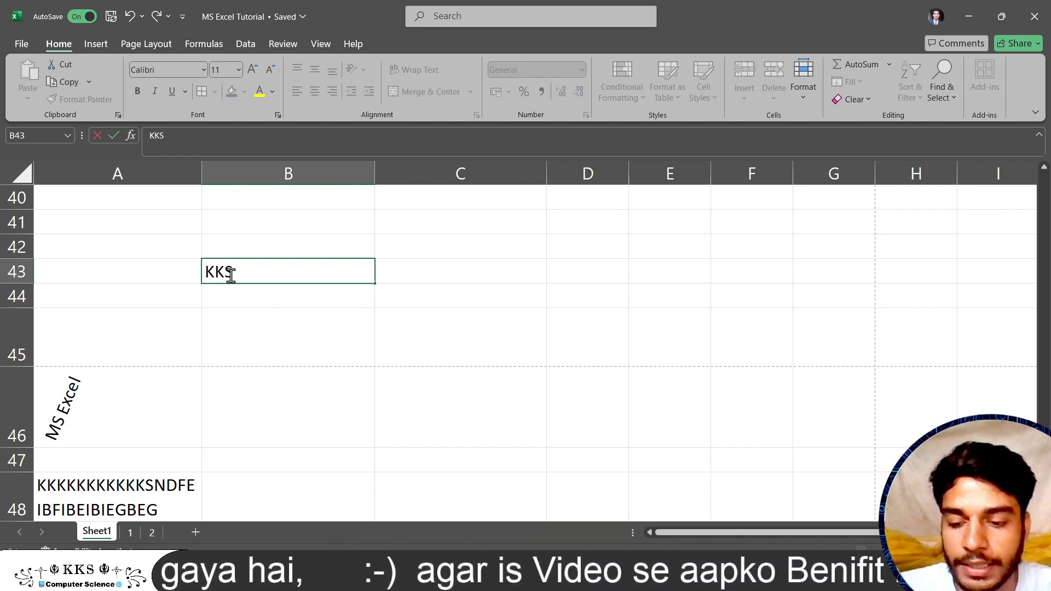
type(" Excel")
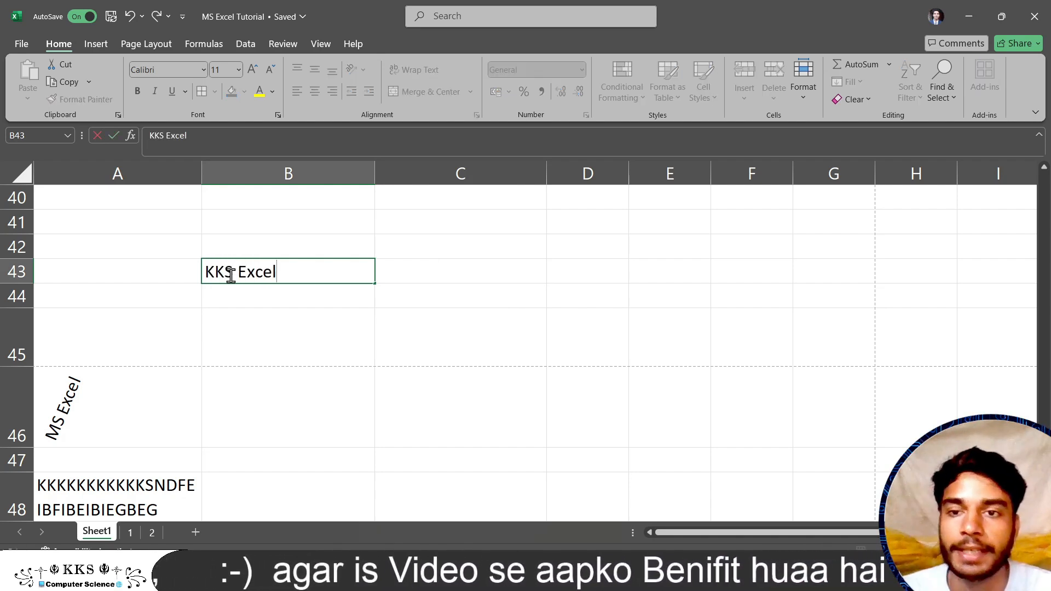
left_click(410, 271)
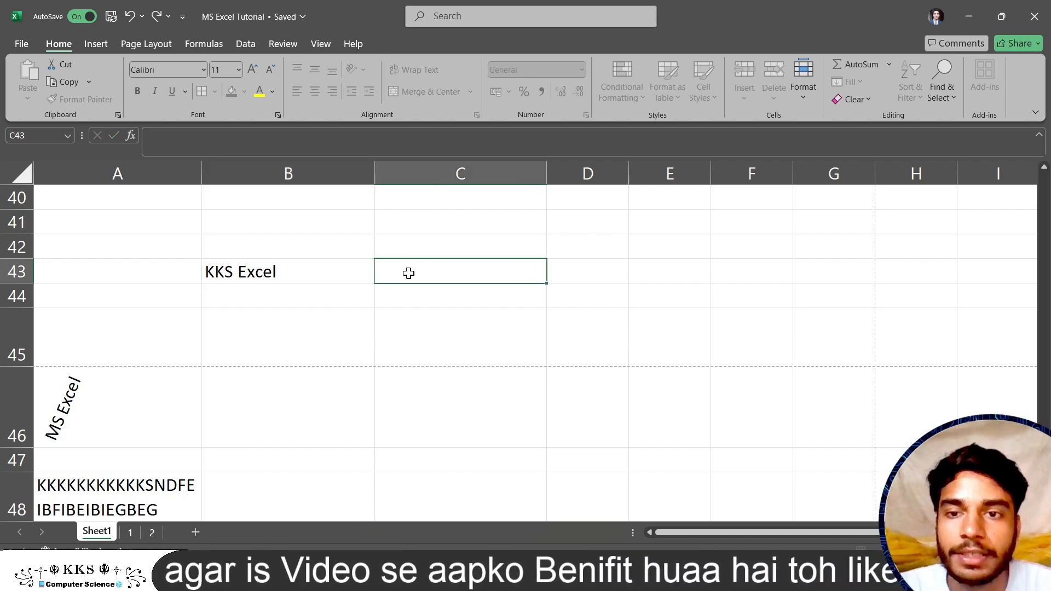
Step: Merge and center cells B43 through D43 around the "KKS Excel" text
left_click(346, 273)
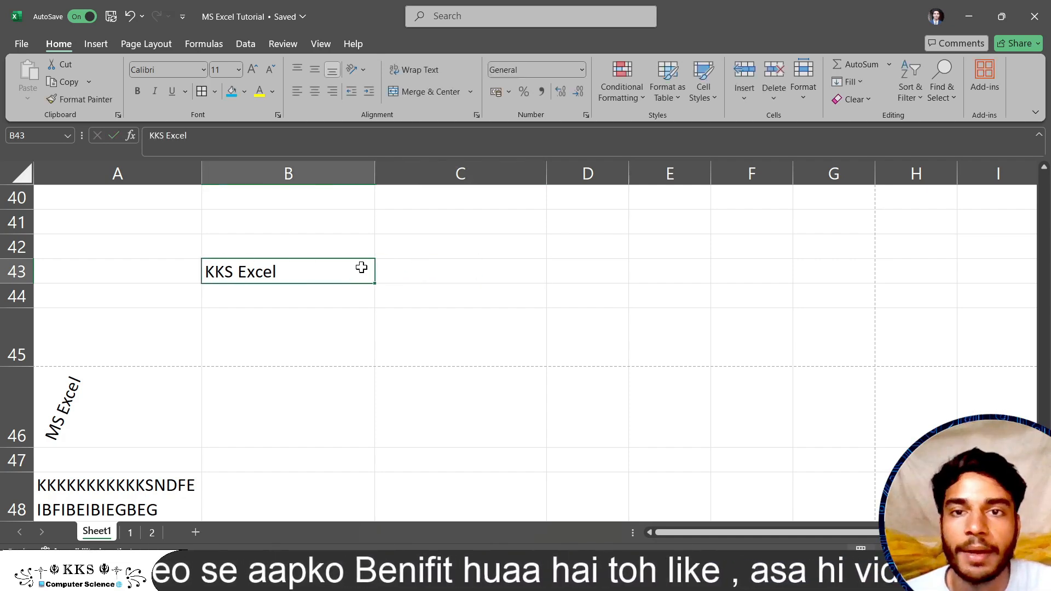
left_click(472, 92)
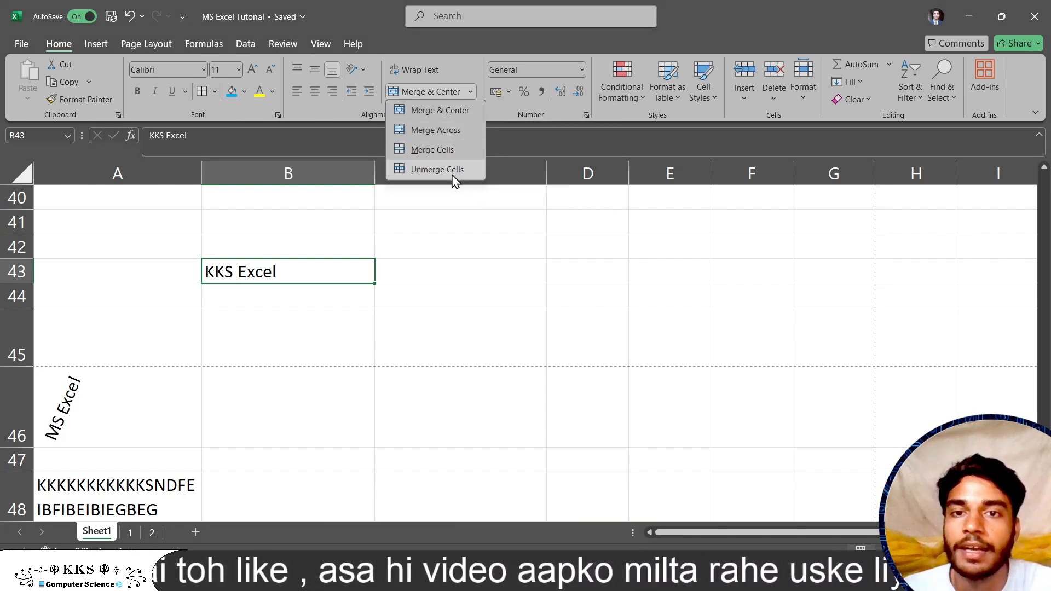
left_click(432, 169)
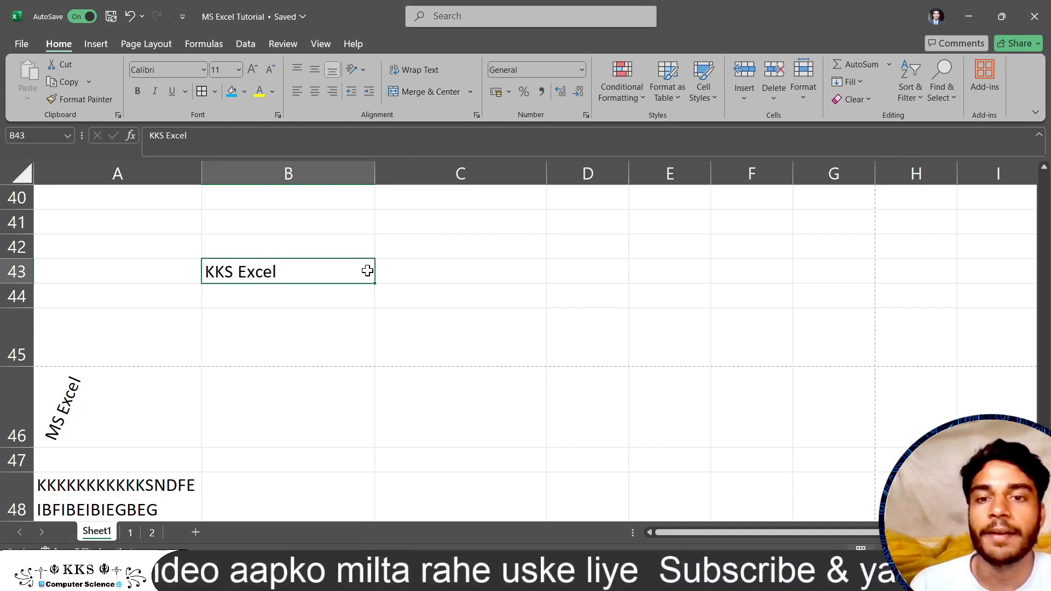
left_click_drag(359, 272, 621, 277)
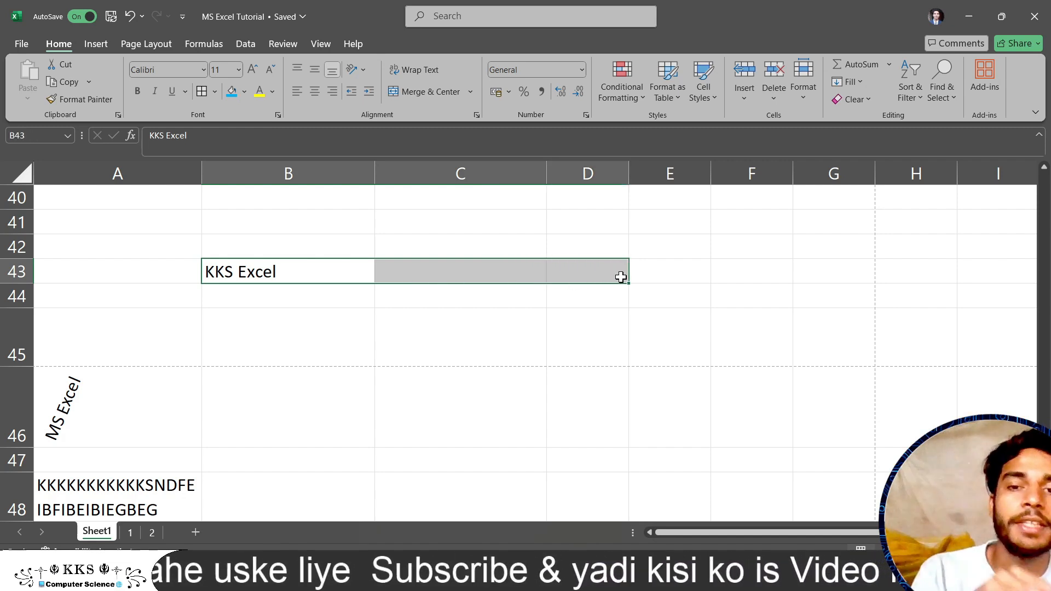
left_click(473, 90)
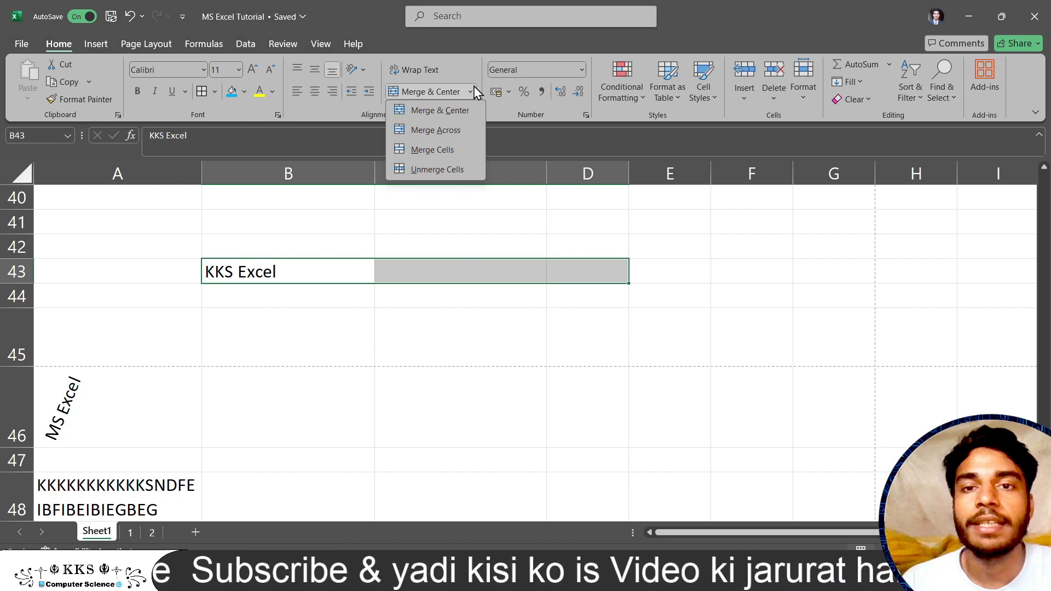
left_click(441, 107)
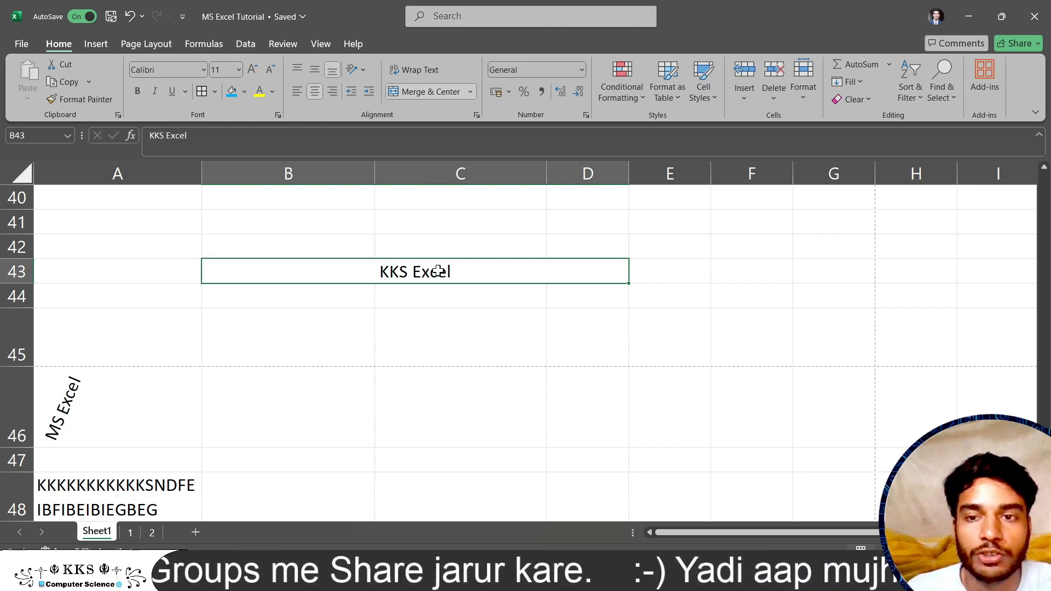
Step: Try Merge Across on the merged "KKS Excel" cell, and split it back into separate cells
scroll(399, 316, "up", 8)
scroll(399, 317, "up", 1)
scroll(399, 318, "left", 1)
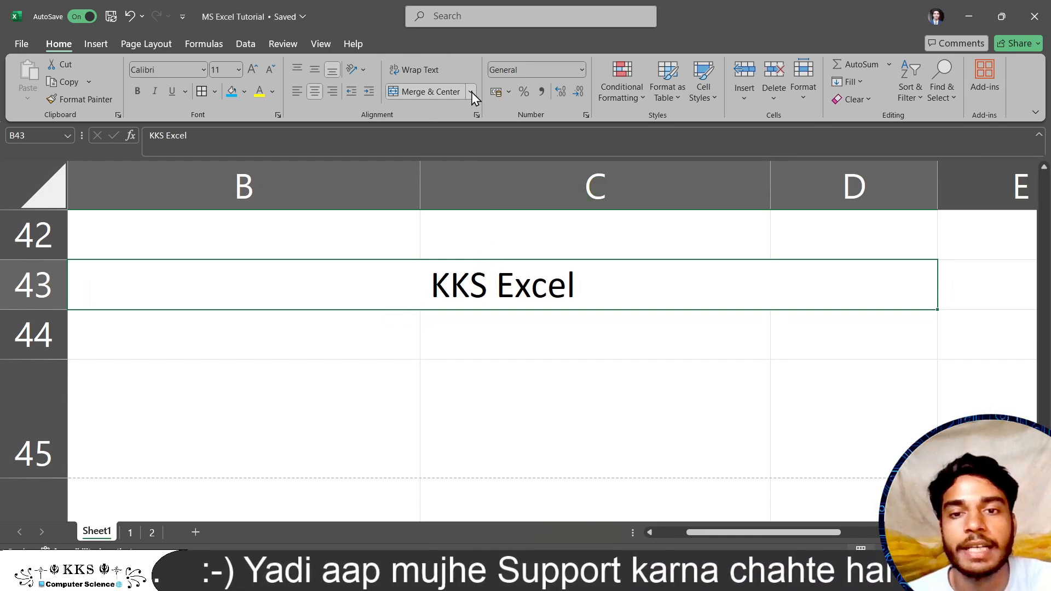
left_click(503, 312)
left_click(489, 298)
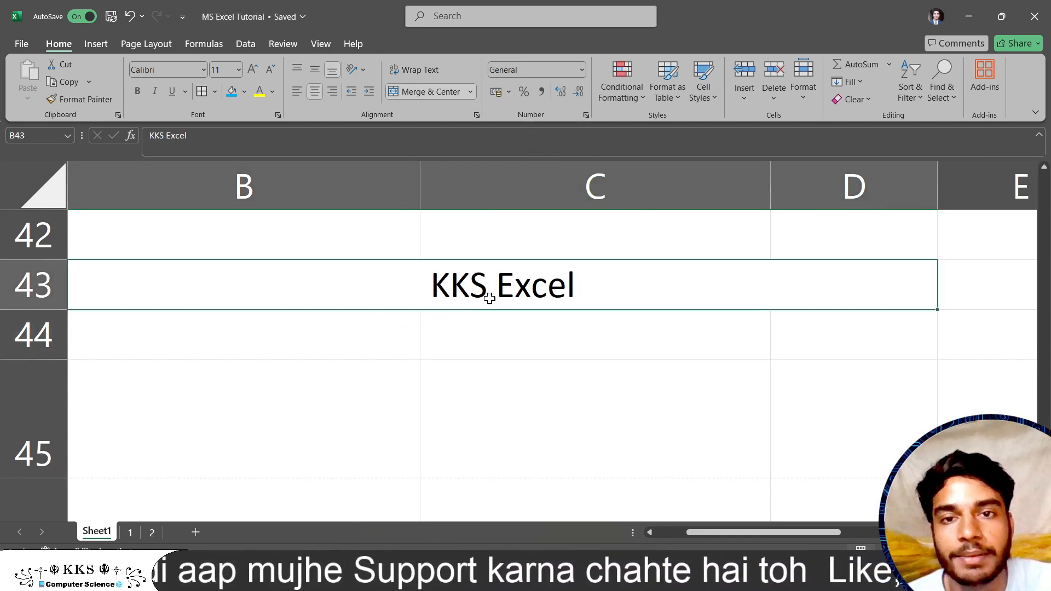
left_click(470, 90)
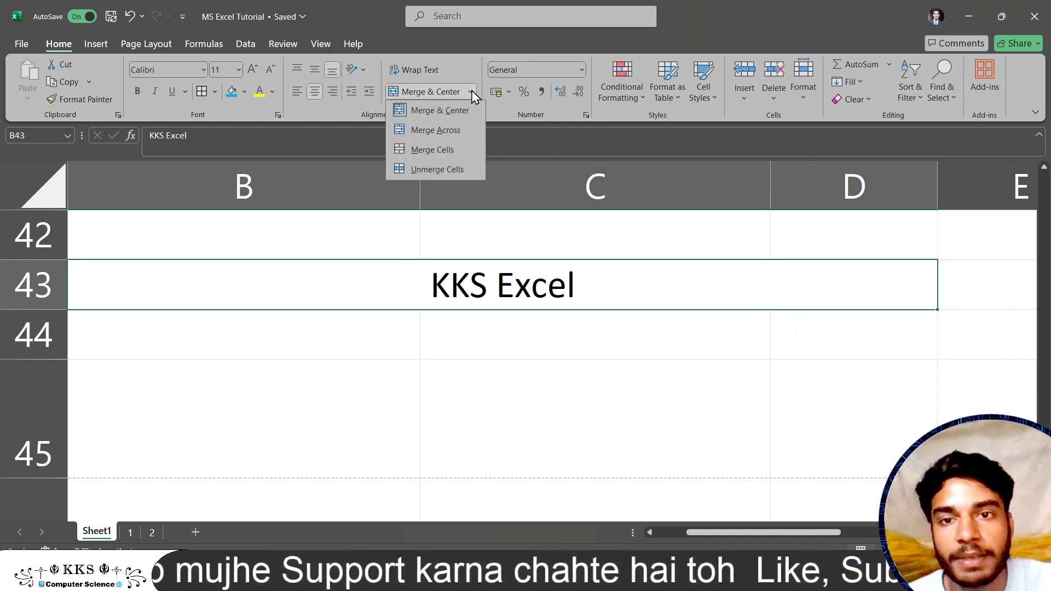
left_click(450, 129)
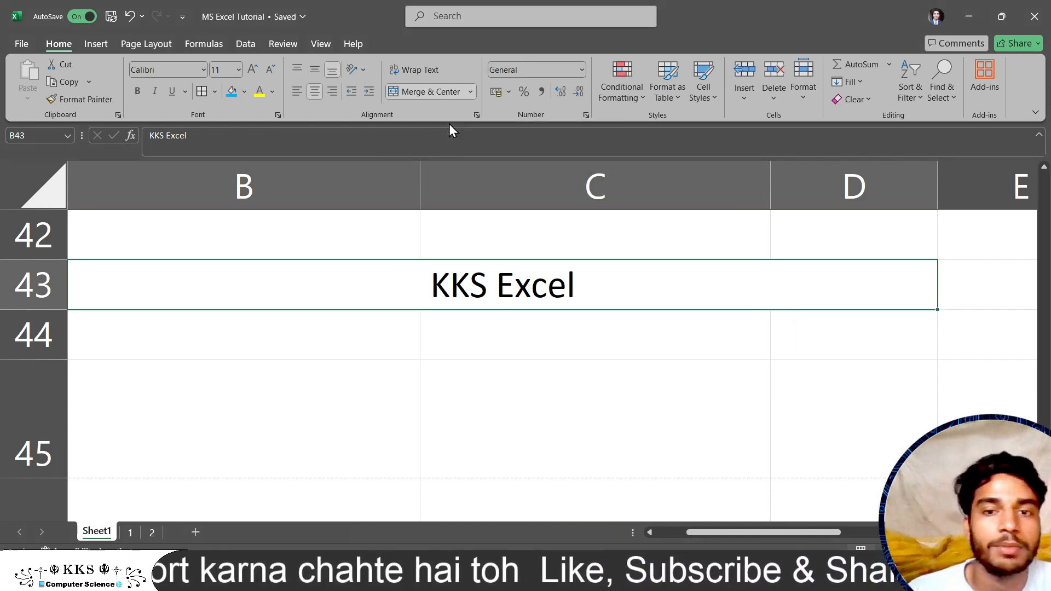
left_click(469, 93)
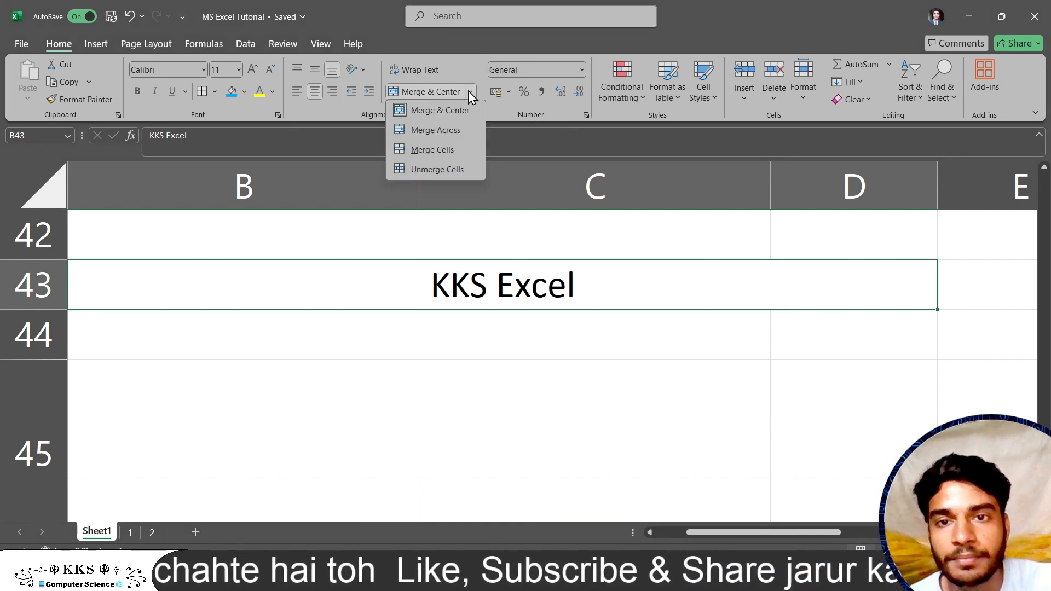
left_click(415, 127)
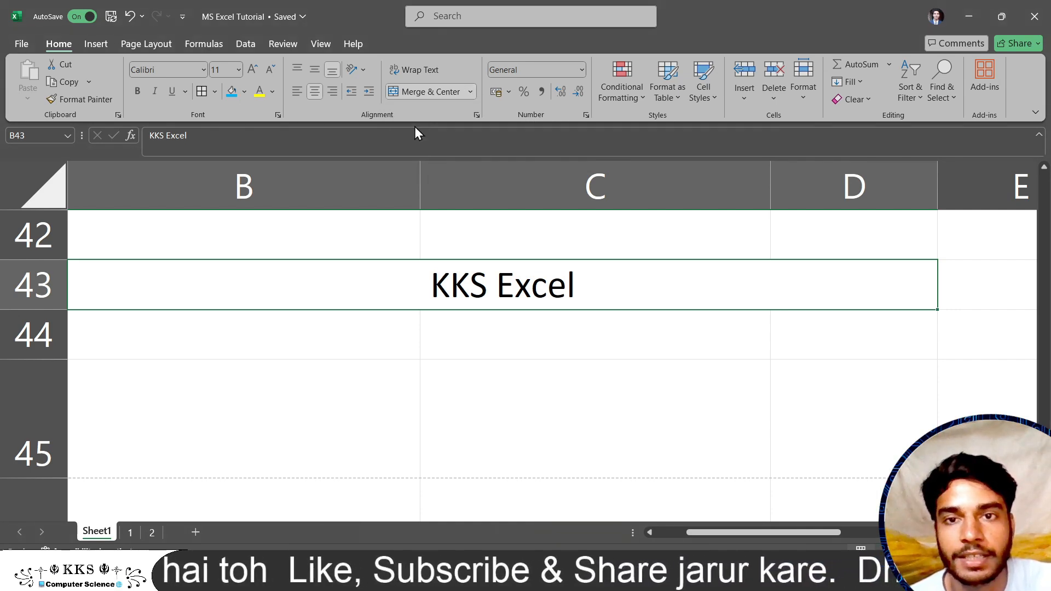
left_click(432, 92)
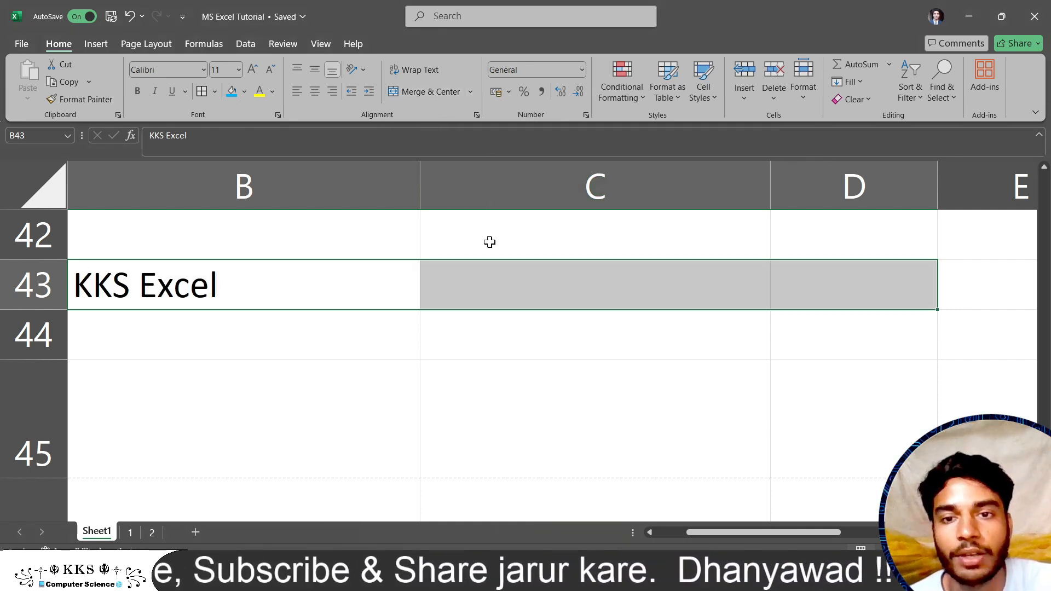
Step: Apply Merge Across to cells B43 through D43 and remove the merge again
left_click(469, 92)
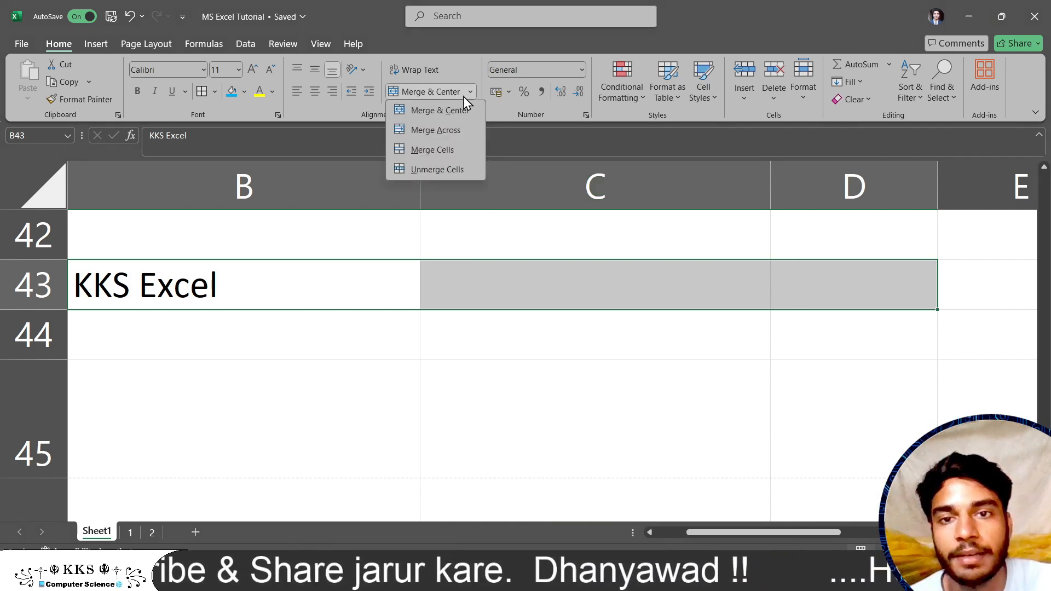
left_click(435, 129)
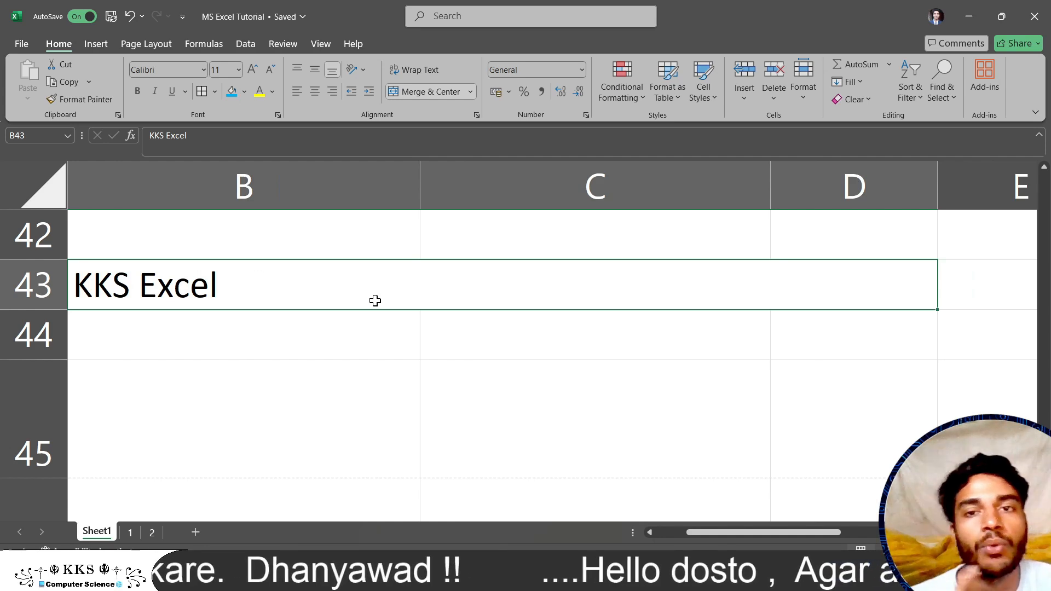
left_click(426, 88)
Step: Combine B43 through D43 with Merge Cells, and restore the separate cells with Unmerge Cells
left_click(470, 91)
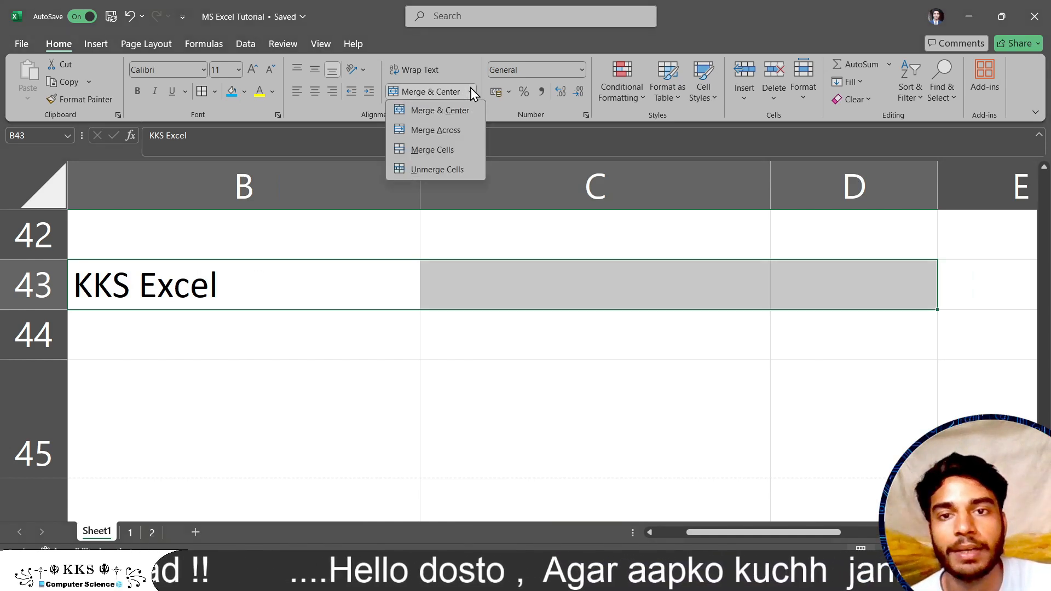
left_click(438, 148)
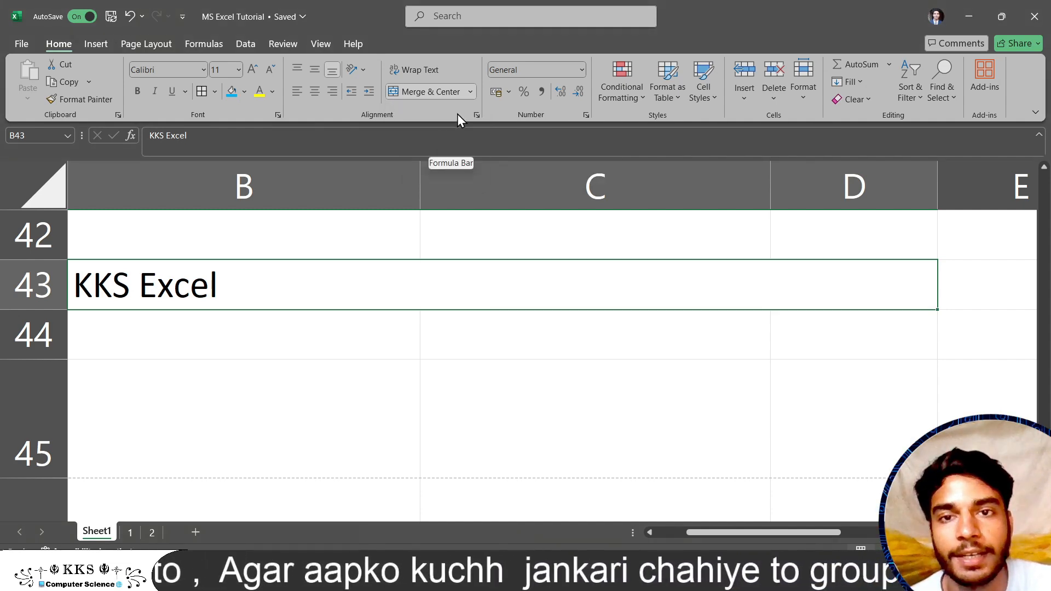
left_click(473, 92)
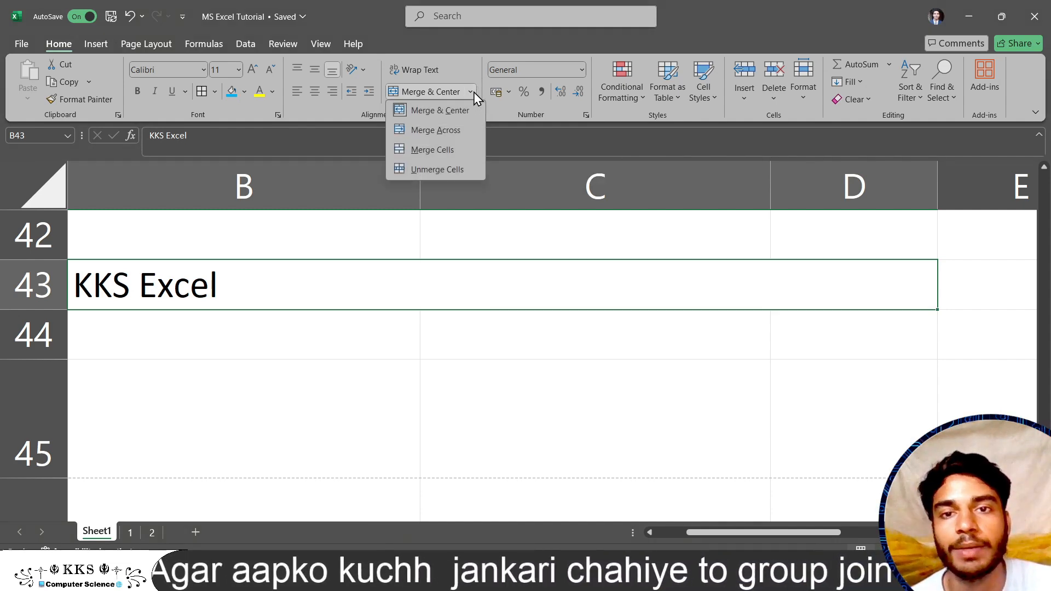
left_click(447, 169)
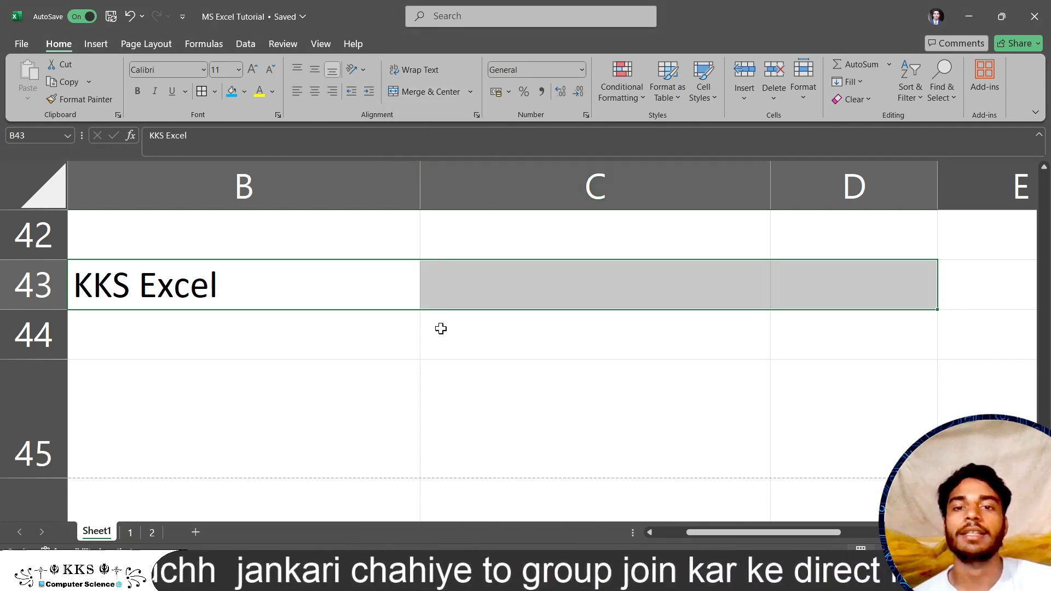
Step: Merge and center the two-row block B43 to C44, and split it back into single cells
left_click(442, 348)
scroll(444, 349, "down", 2)
scroll(444, 349, "down", 1)
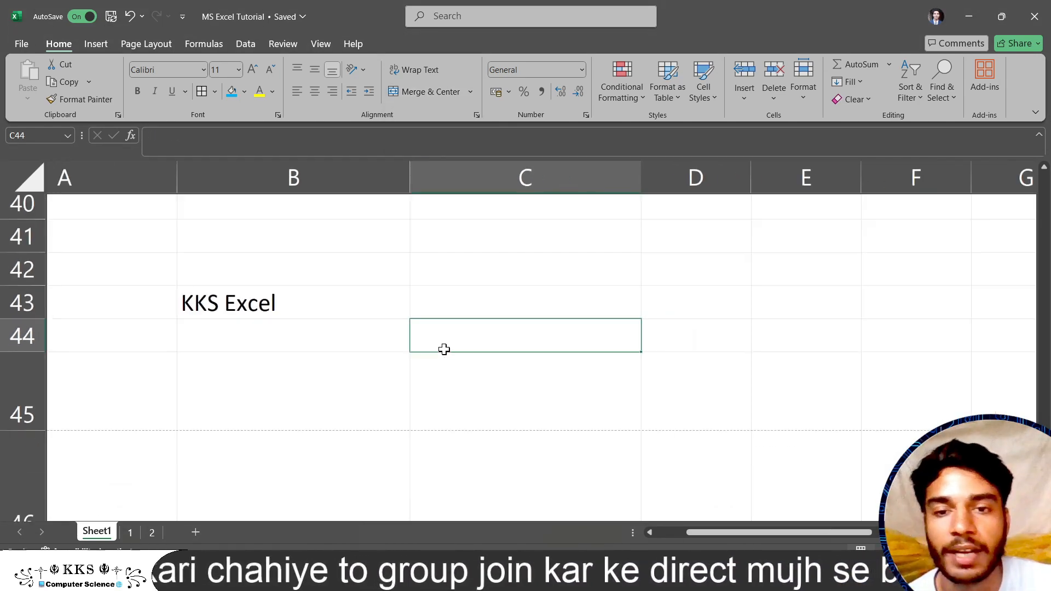
left_click(388, 313)
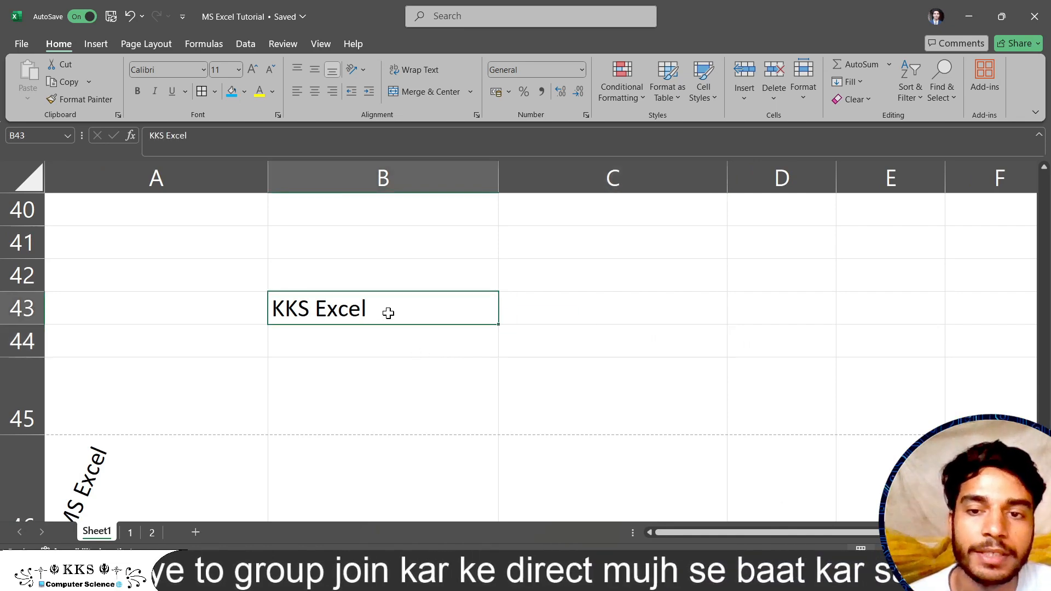
scroll(561, 317, "right", 2)
scroll(562, 319, "left", 2)
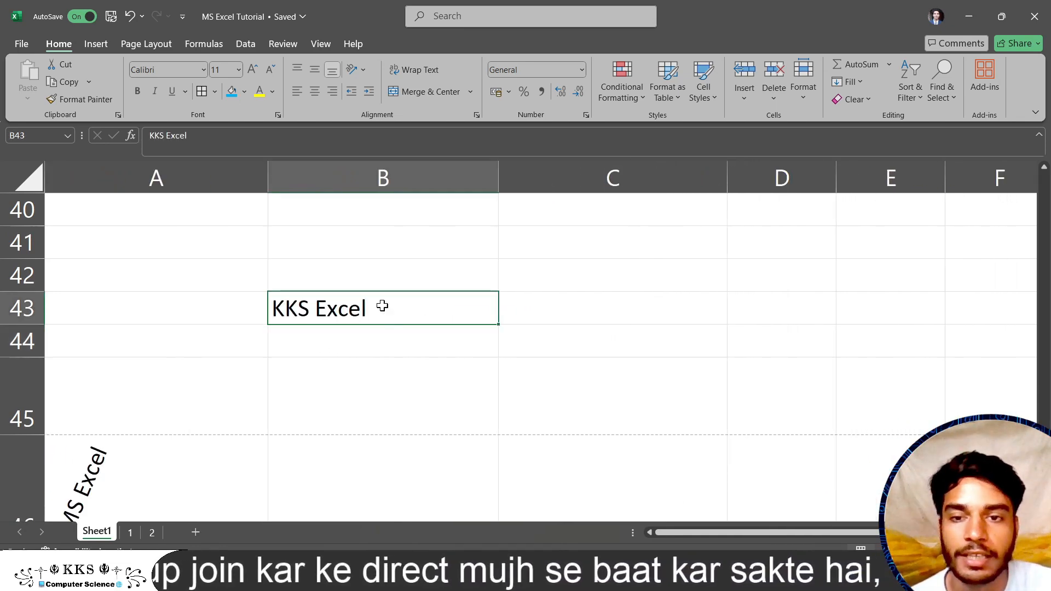
left_click_drag(455, 300, 691, 356)
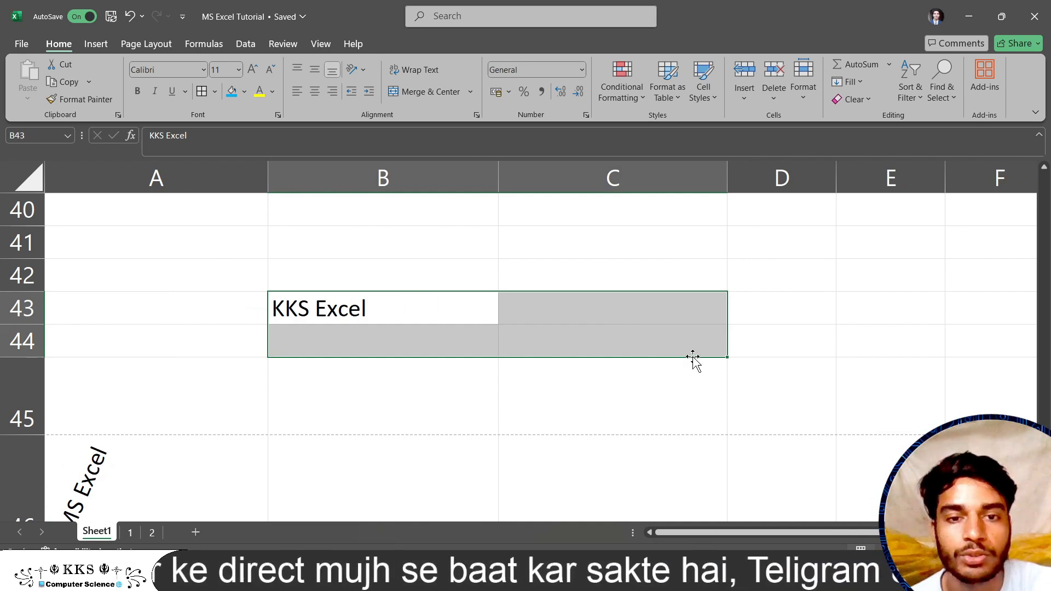
left_click(429, 92)
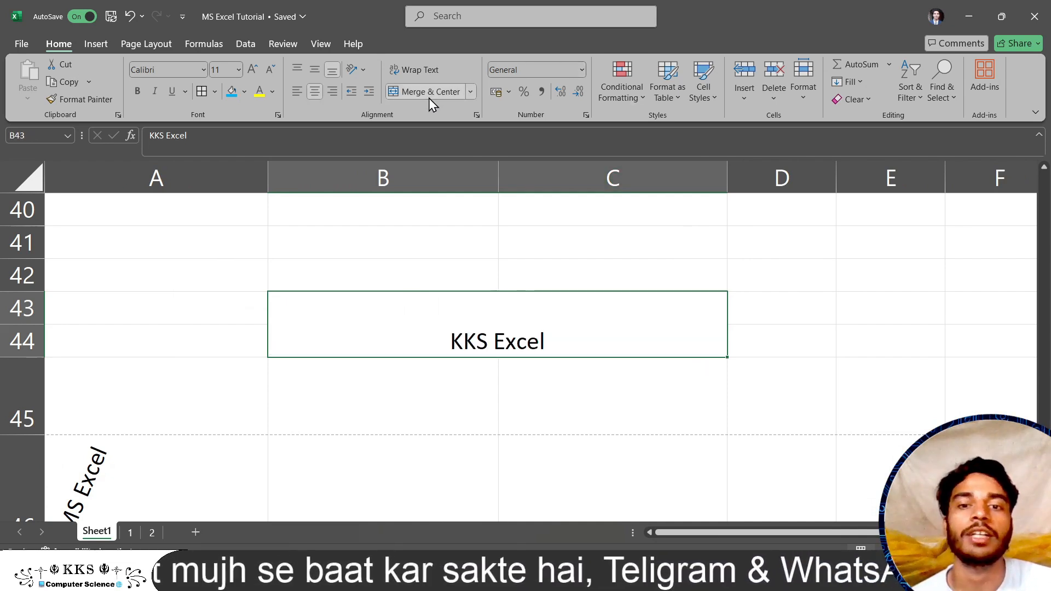
left_click(470, 93)
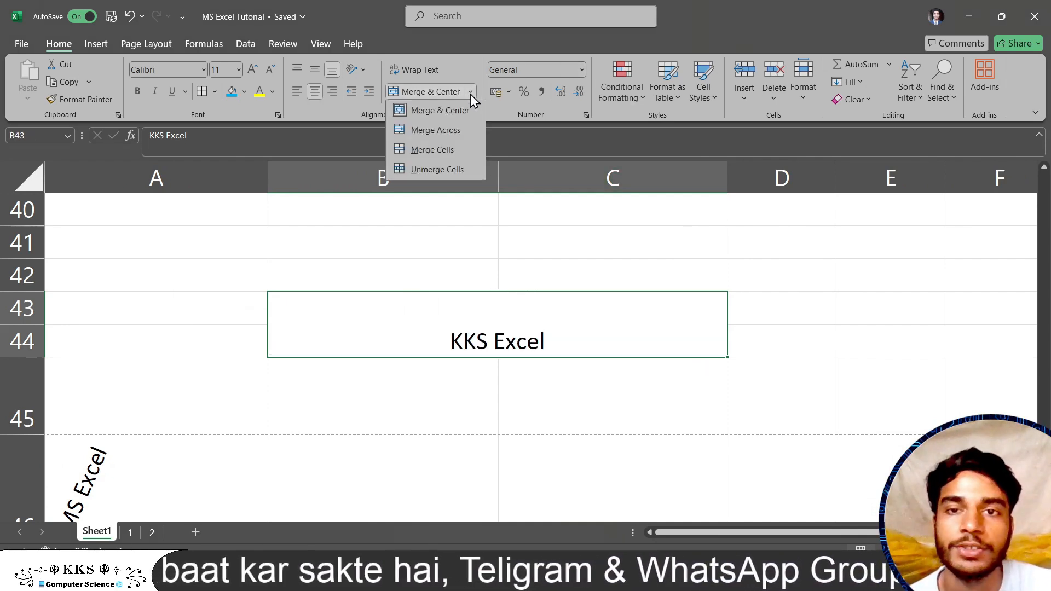
left_click(437, 110)
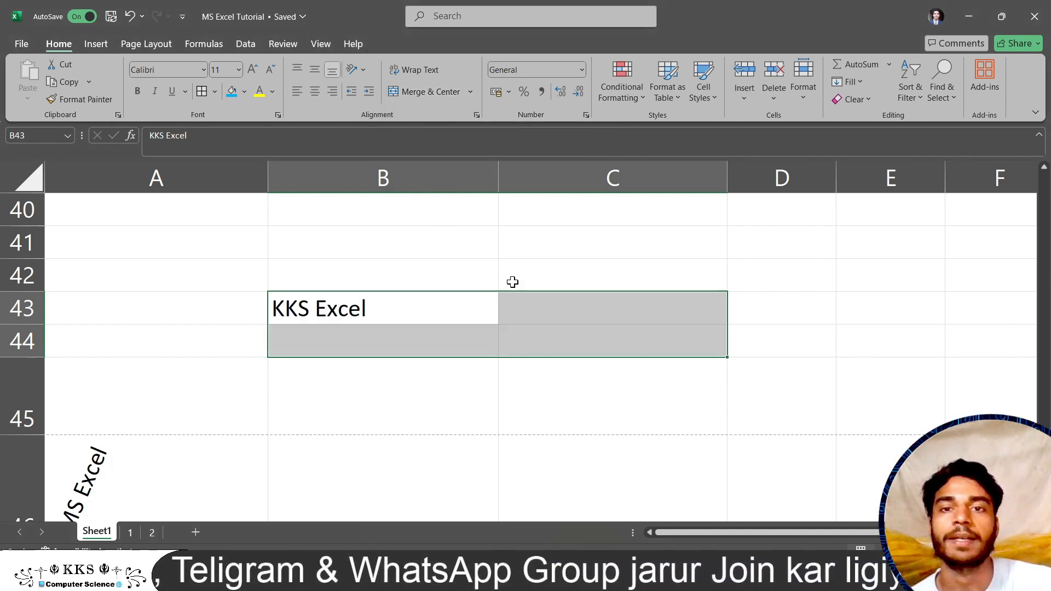
left_click(511, 387)
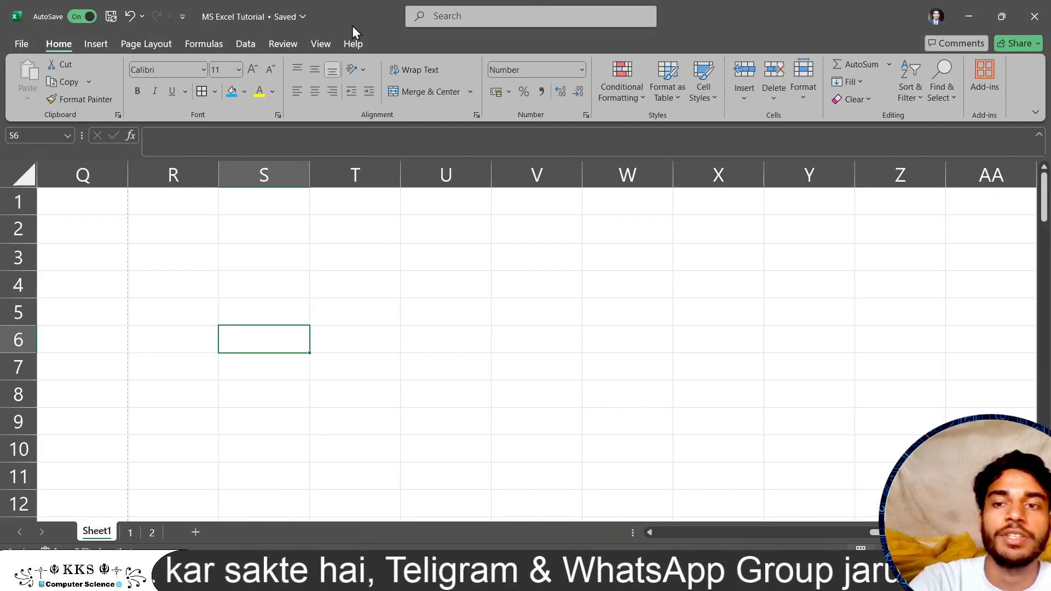
Step: Check the available number formats for cell R1 and enter the heading "General" in it
left_click(183, 202)
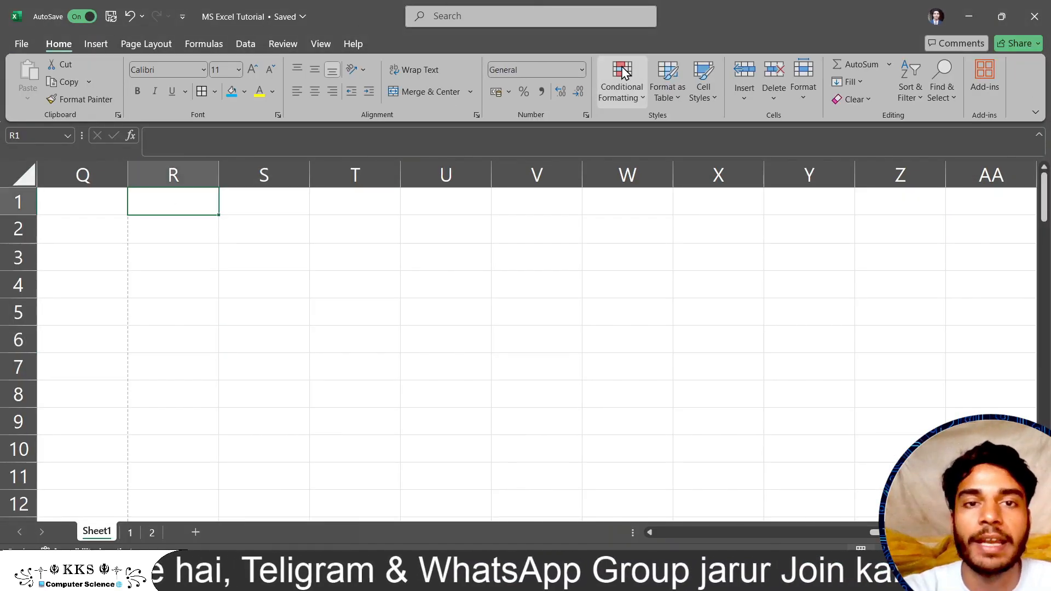
left_click(583, 70)
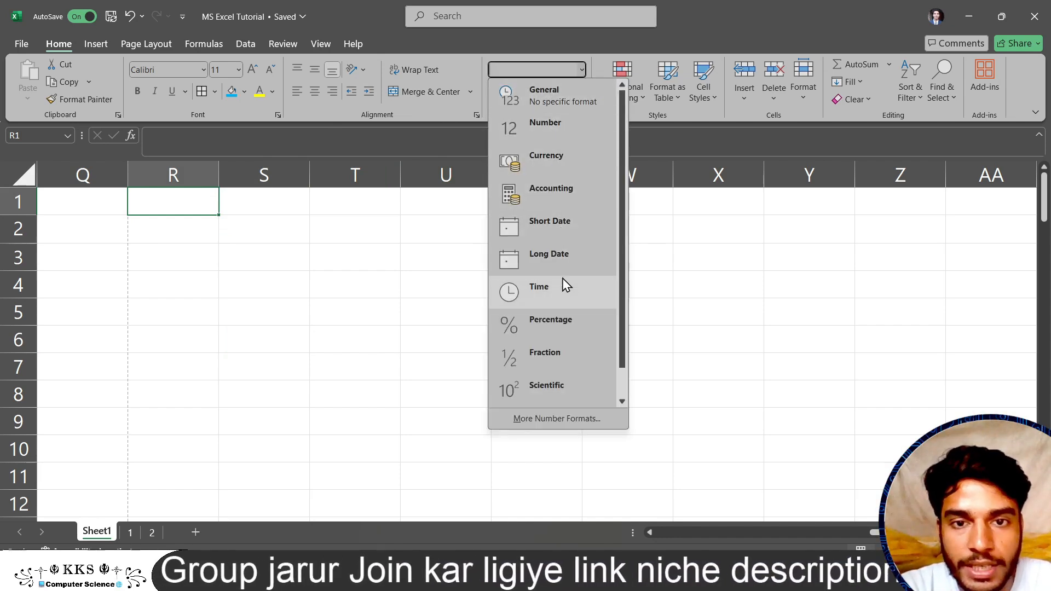
left_click(167, 200)
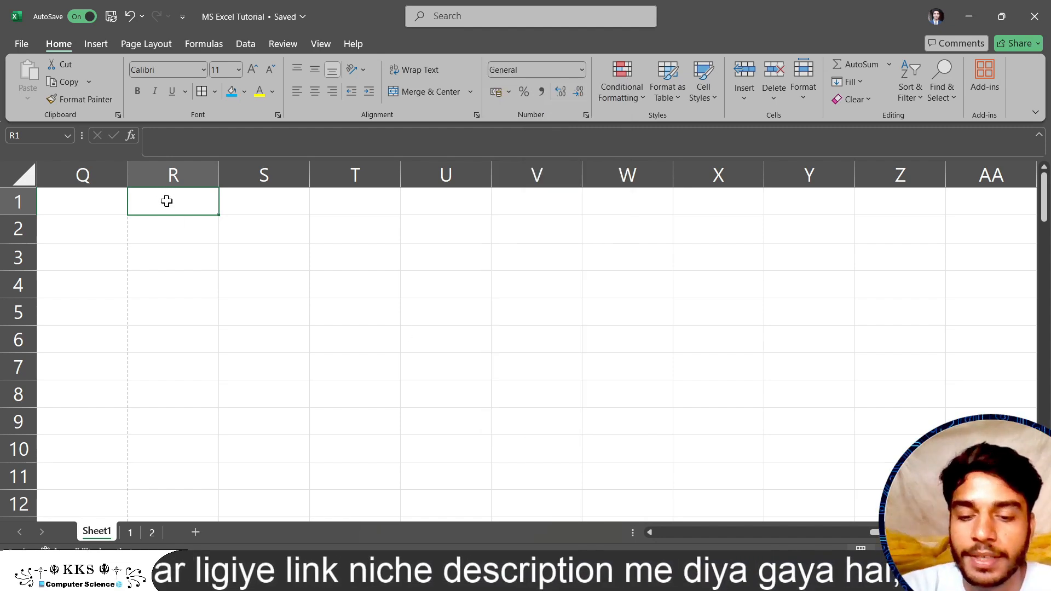
type("G")
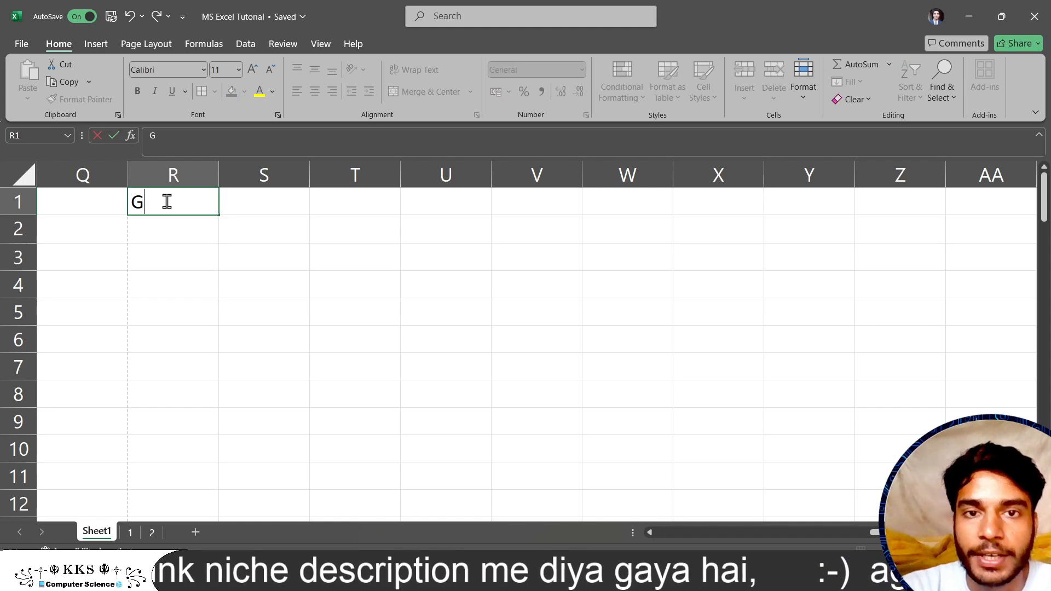
type("ener")
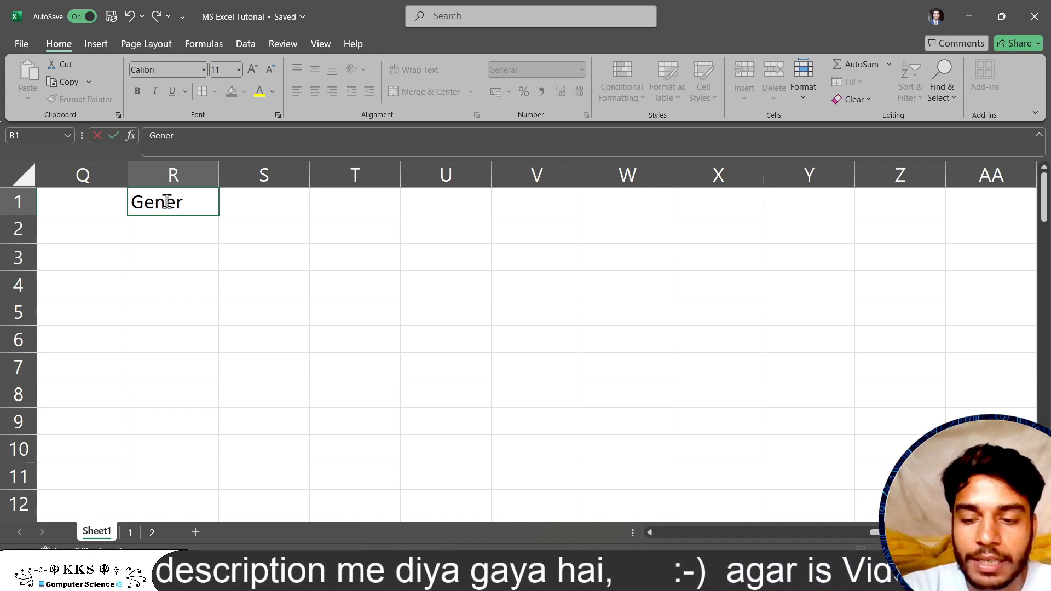
type("al")
key("Return")
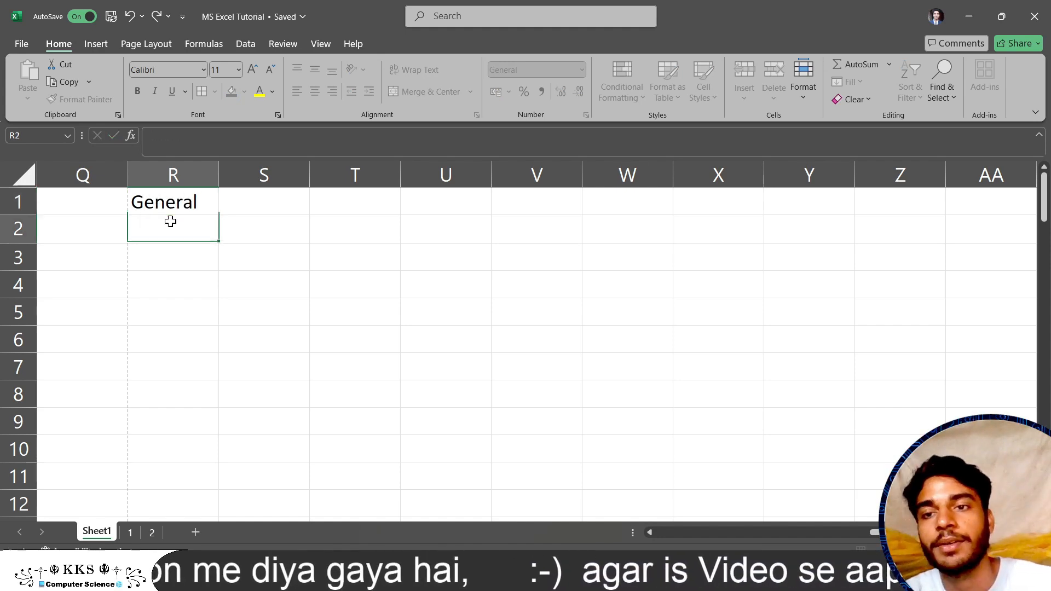
Step: Enter the sample values 123, kks, $87 and 9.98 in cells R2 to R5 under the General heading
type("12")
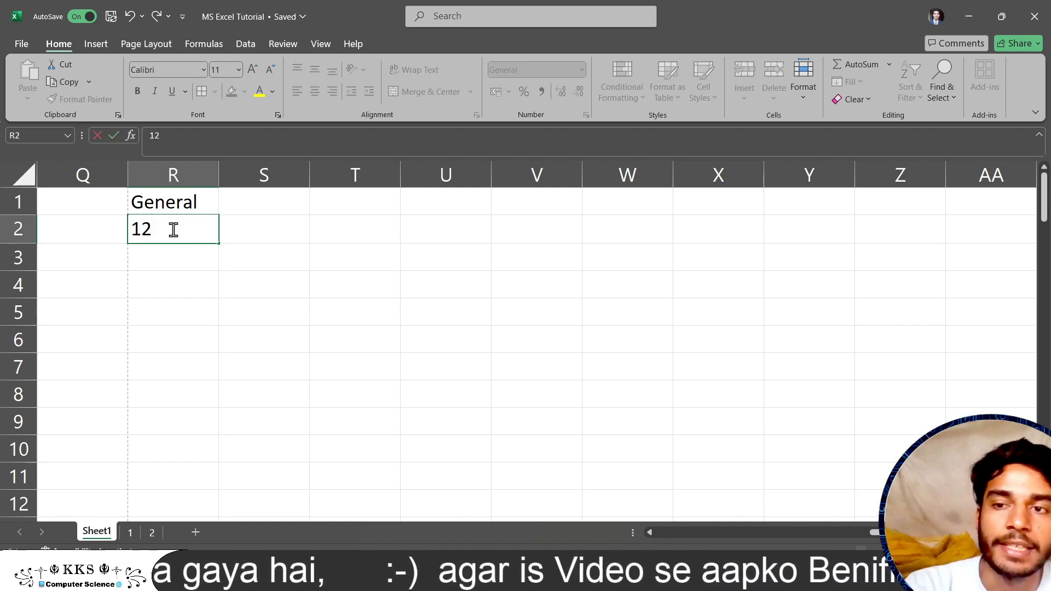
type("3")
key("Return")
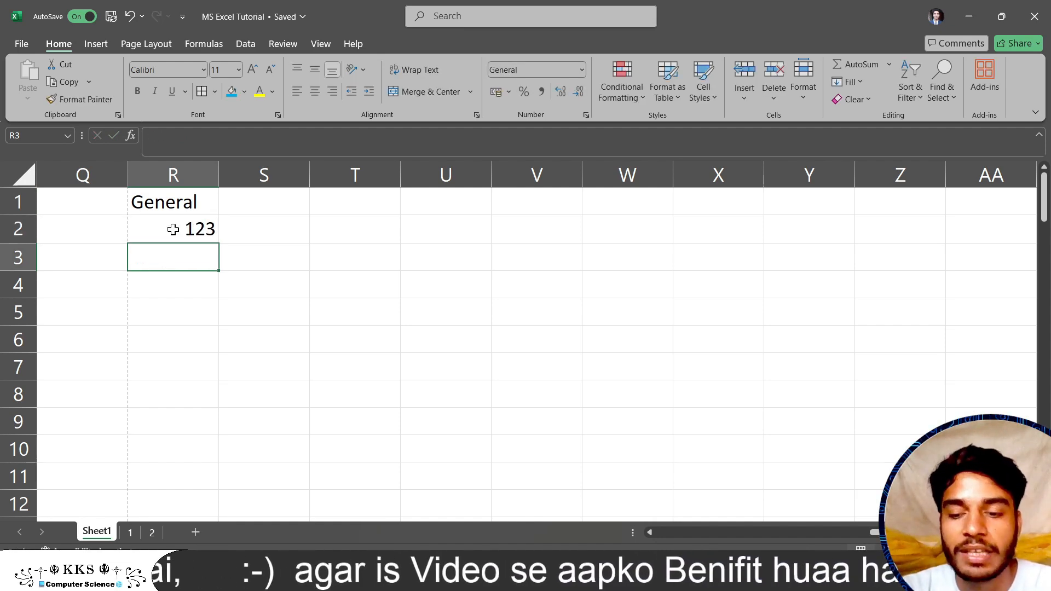
type("kks")
key("Return")
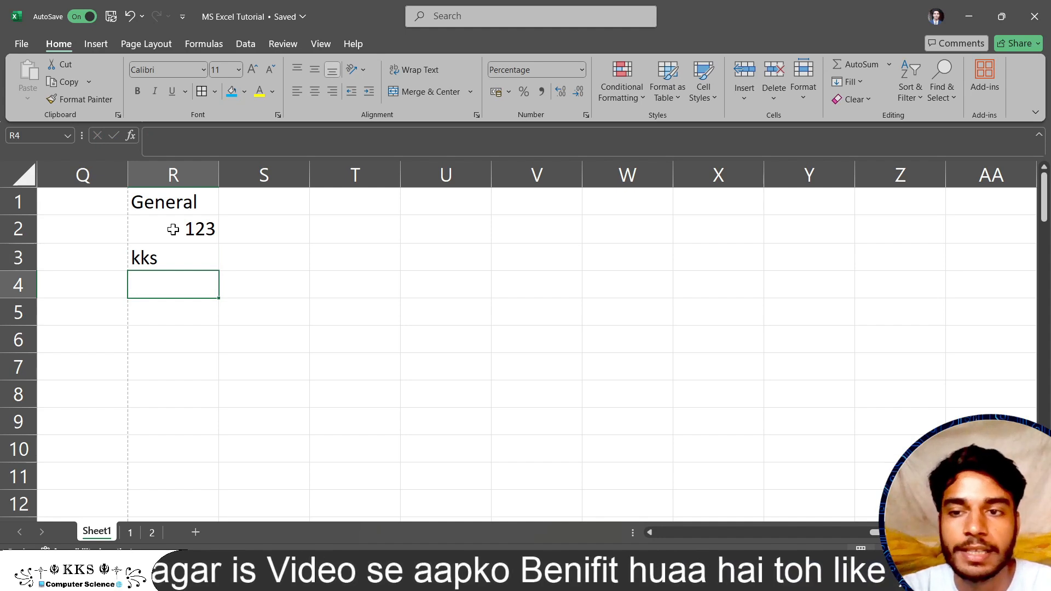
type("$")
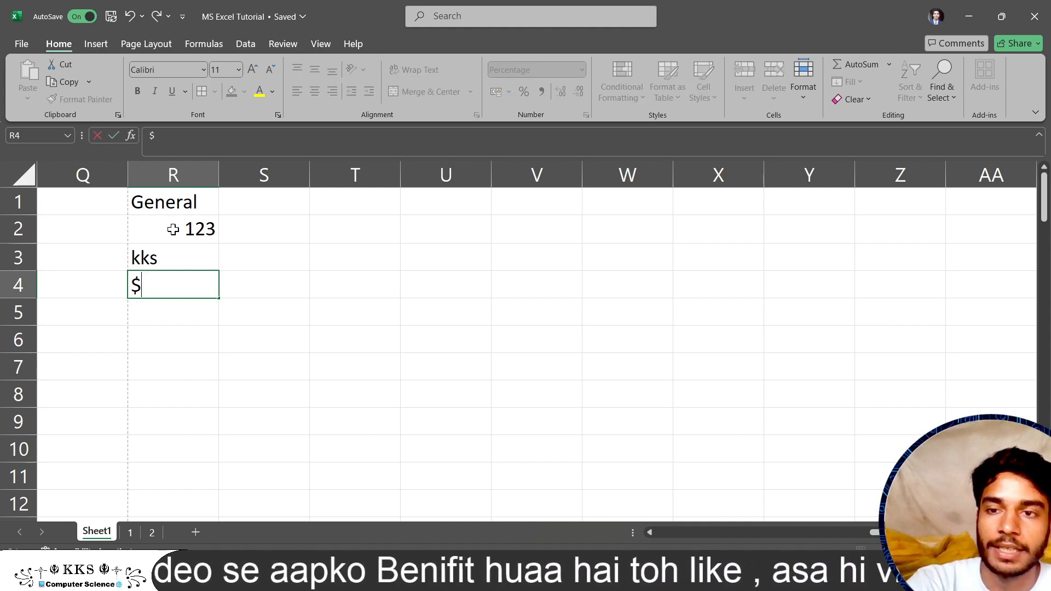
type("8")
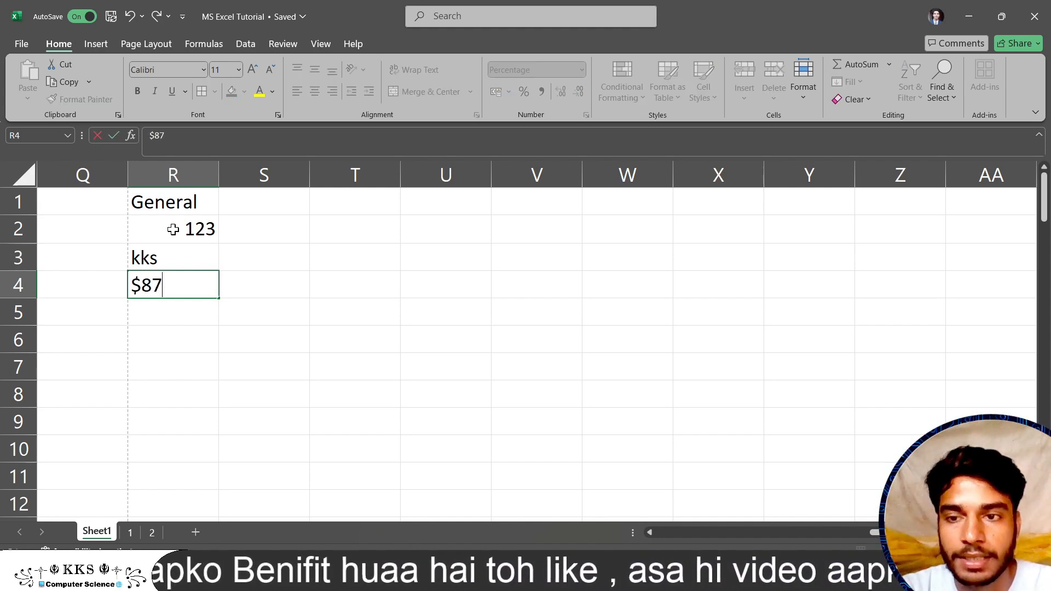
type("7")
key("Return")
type("9.98")
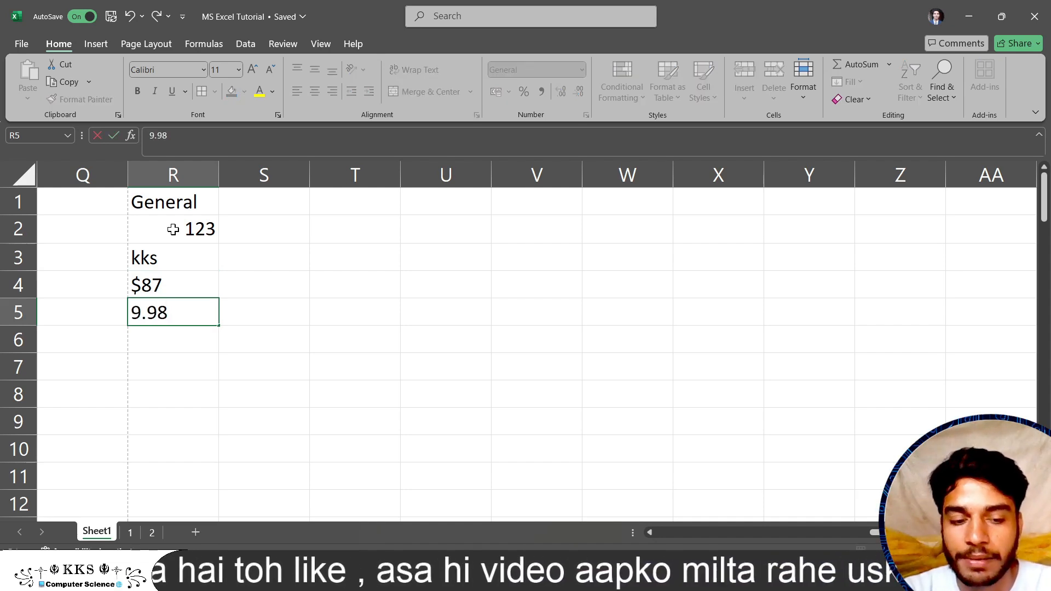
key("Return")
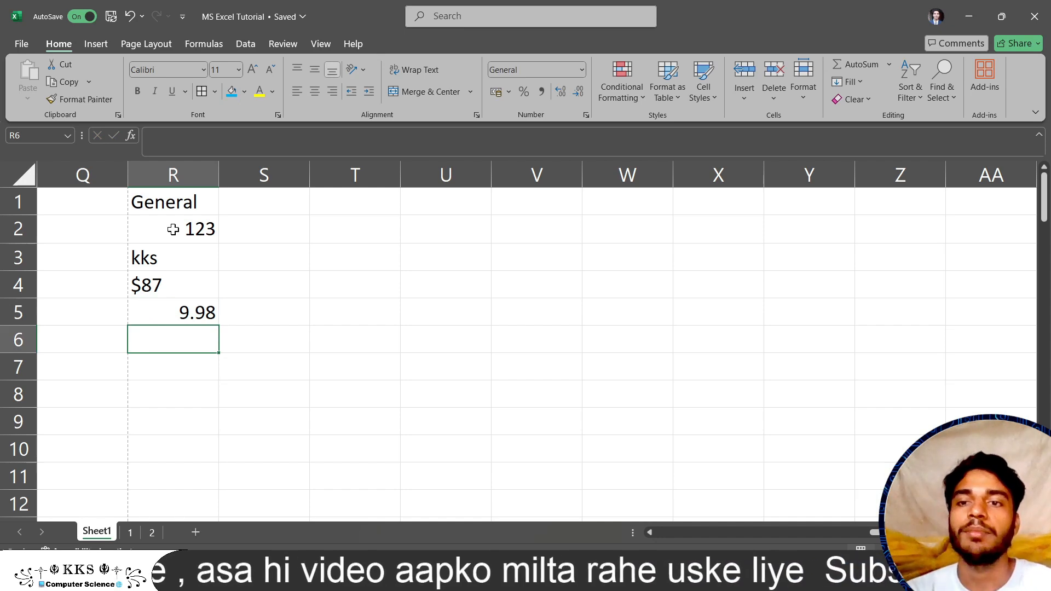
Step: Review the number format choices for the "General" heading cell and the empty cell R6 without changing them
left_click(197, 200)
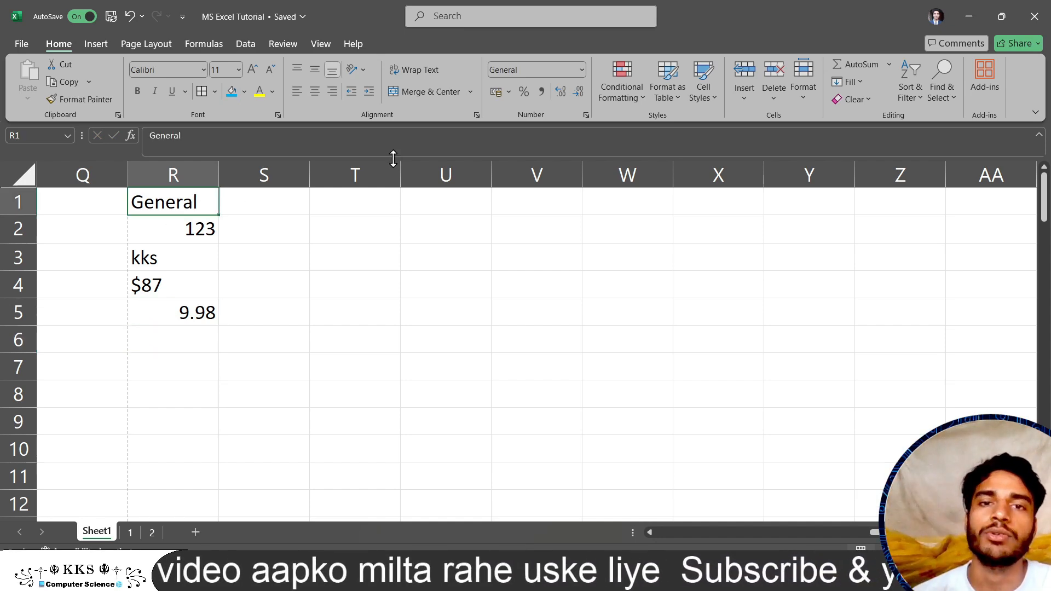
left_click(582, 70)
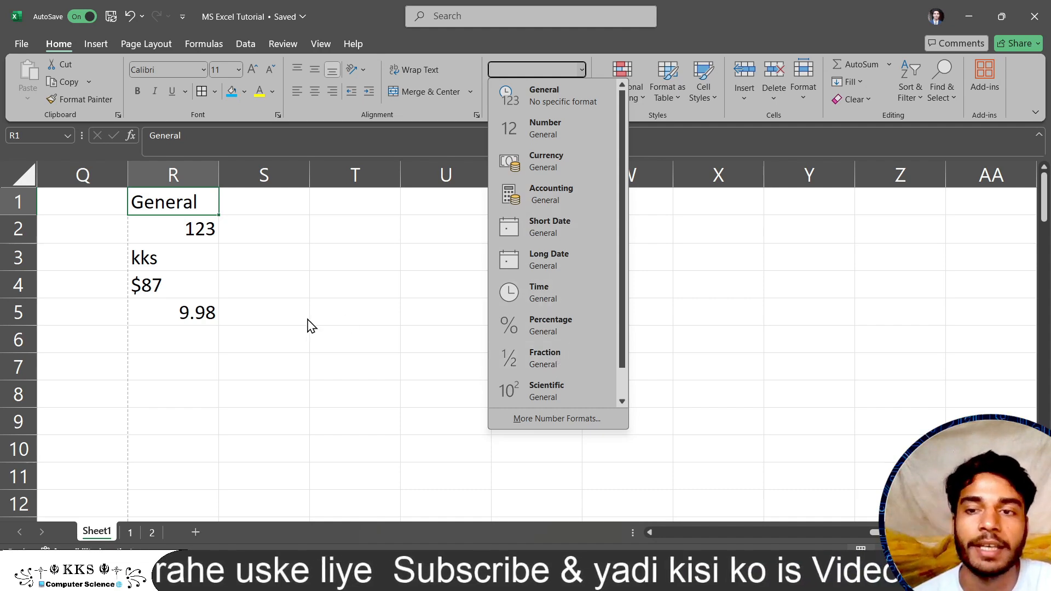
left_click(167, 330)
left_click(167, 331)
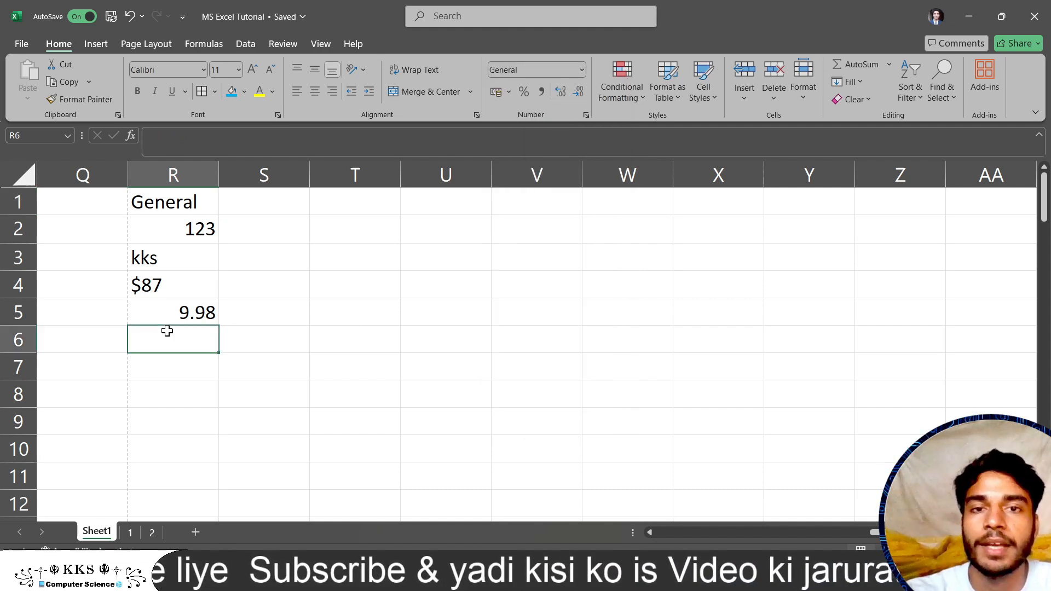
left_click(581, 70)
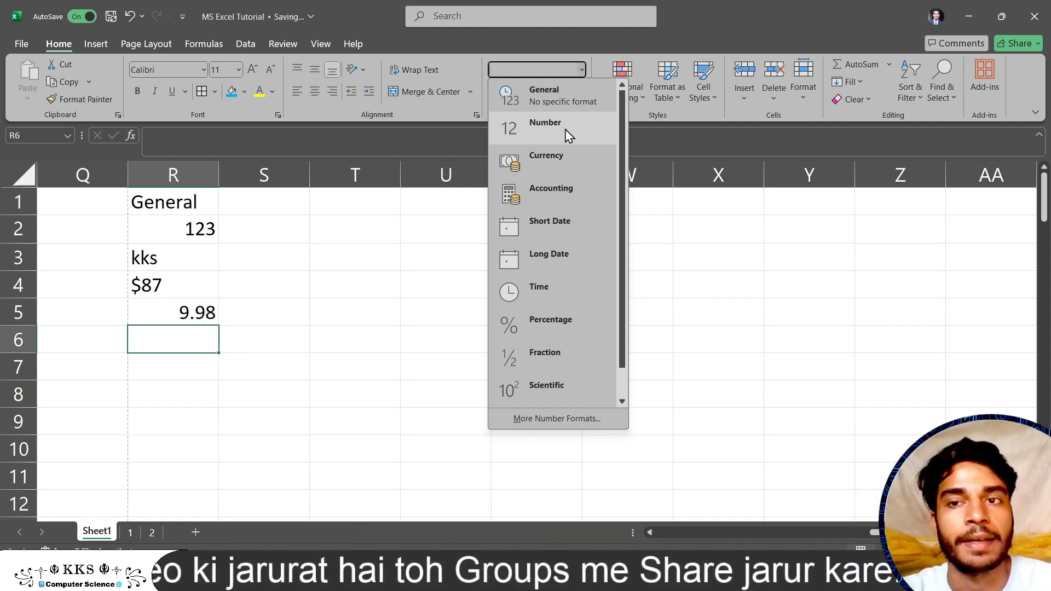
left_click(198, 200)
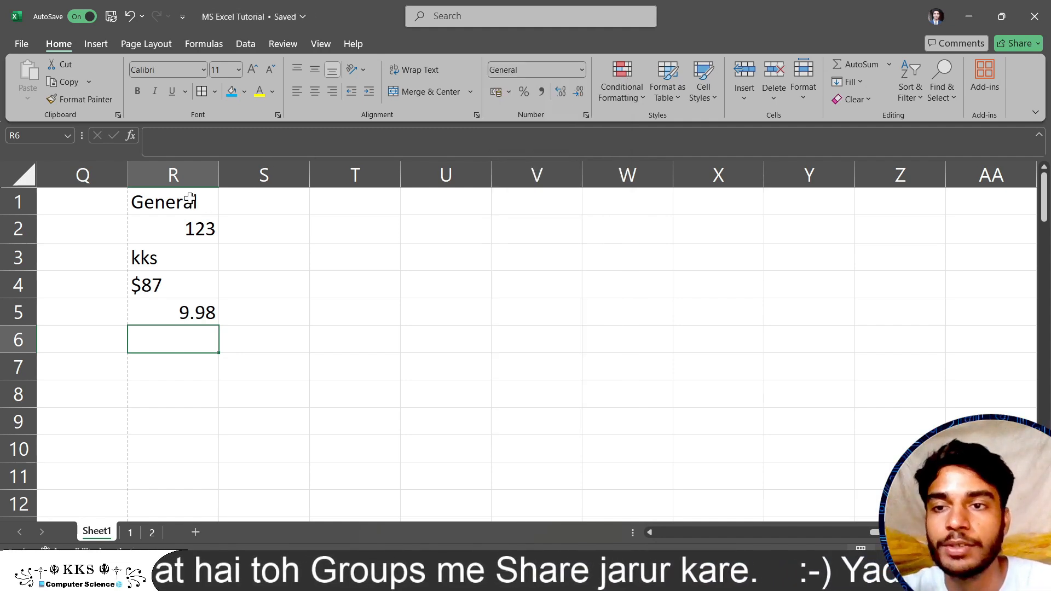
left_click(190, 201)
Step: Enter the heading "Number" in cell S1 and select that cell again to check its number format
left_click(258, 207)
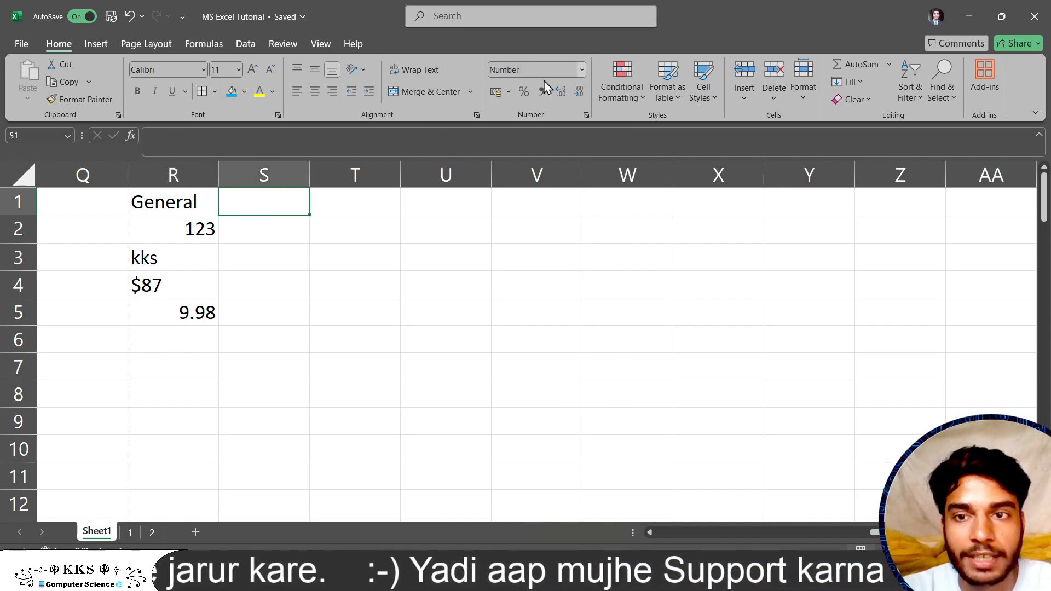
type("Nu")
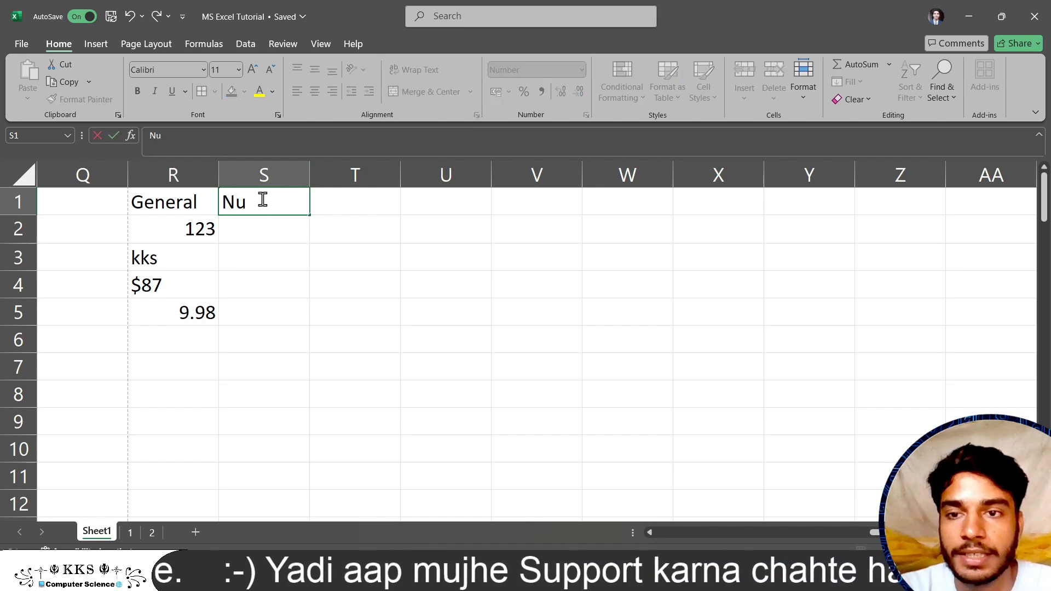
type("mbw")
key("BackSpace")
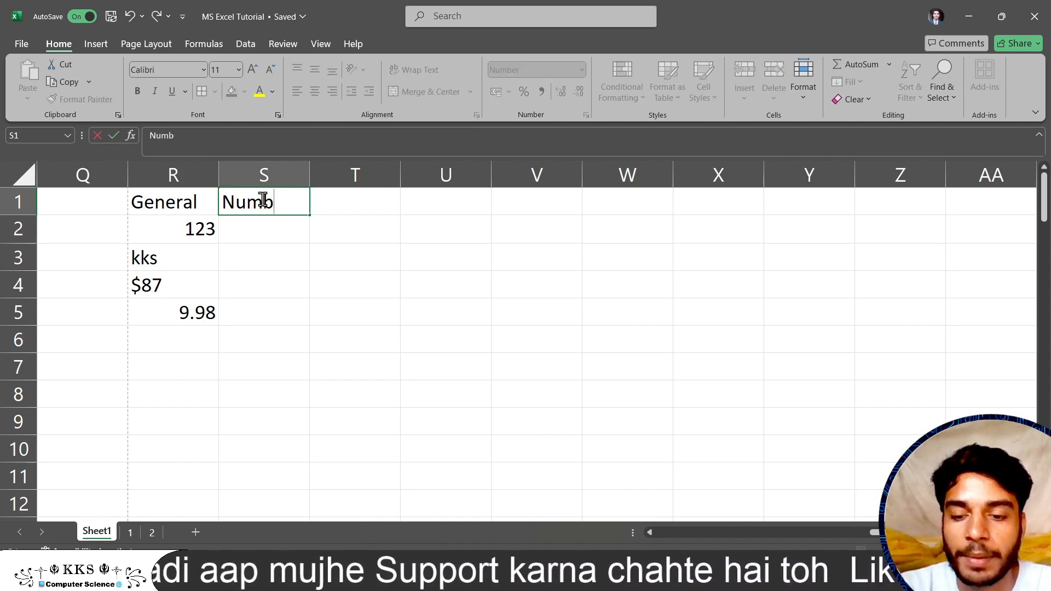
type("er")
left_click(325, 207)
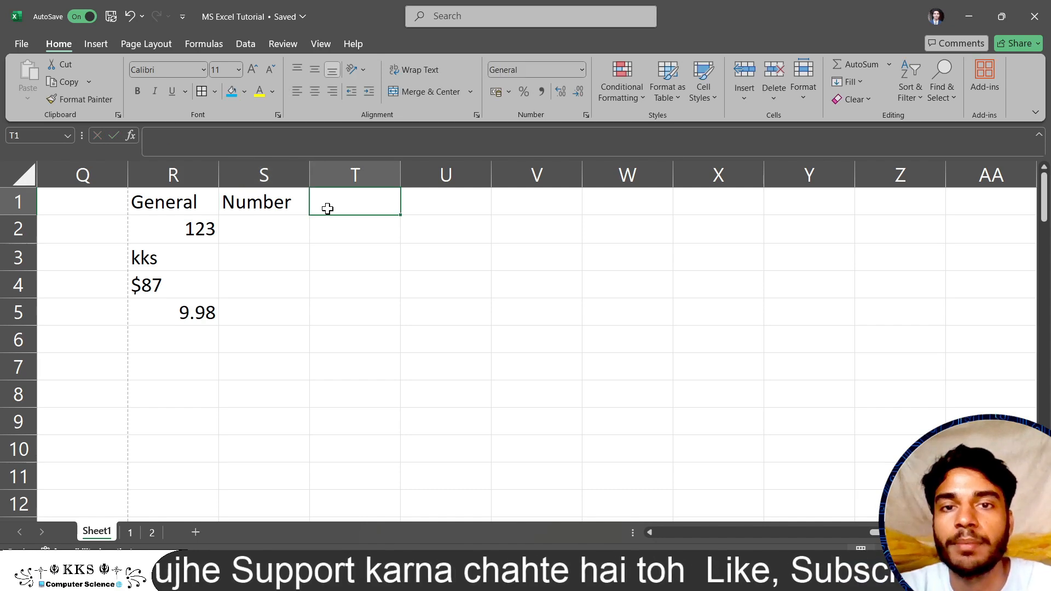
left_click(269, 203)
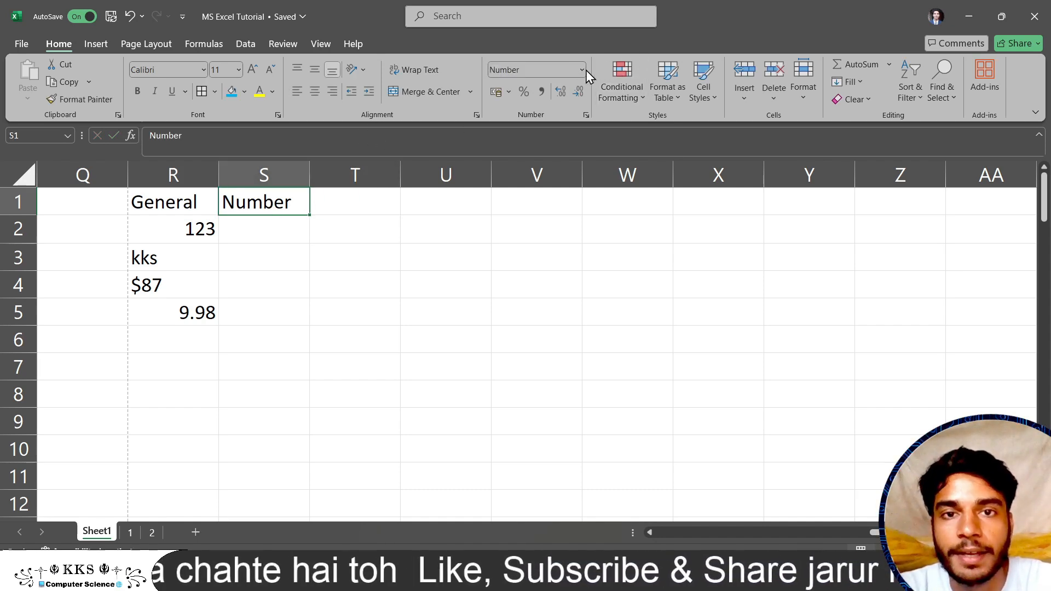
Step: Enter -9870 in S2 and 34286 in S3 under the Number heading
left_click(282, 230)
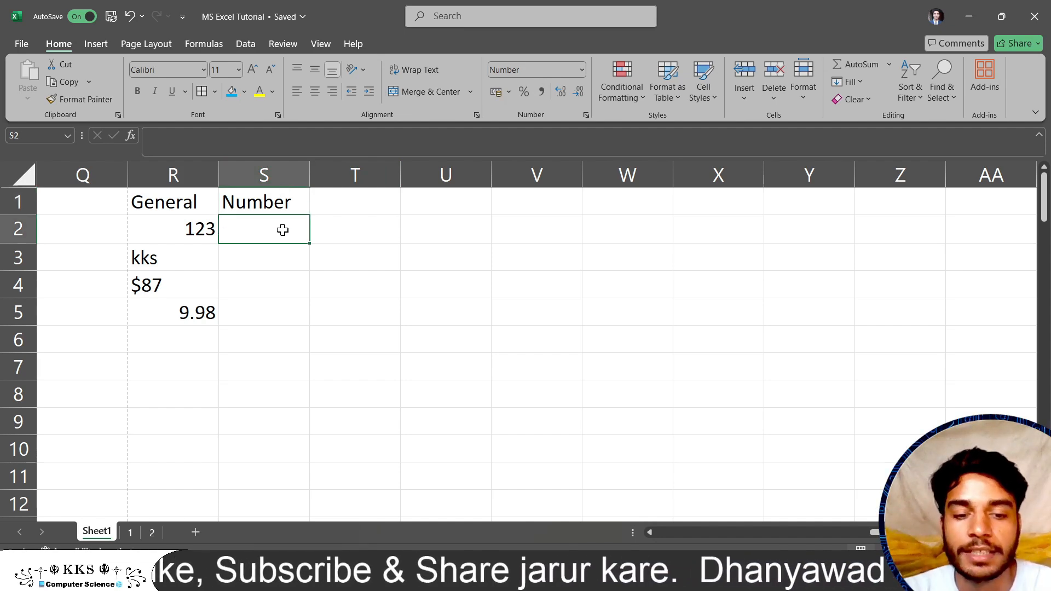
type("-987")
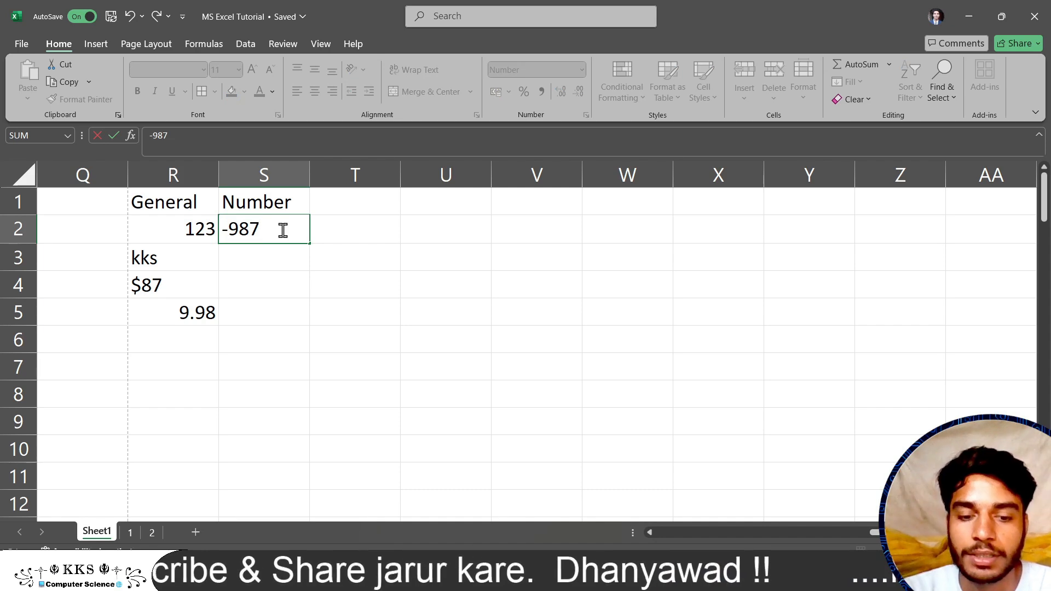
type("0")
key("Return")
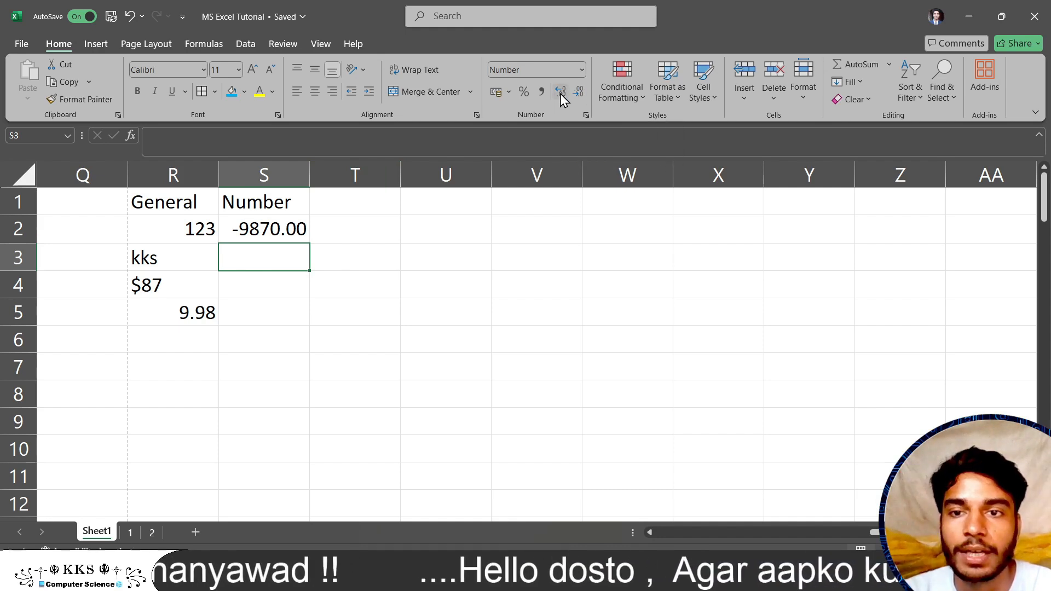
left_click(278, 201)
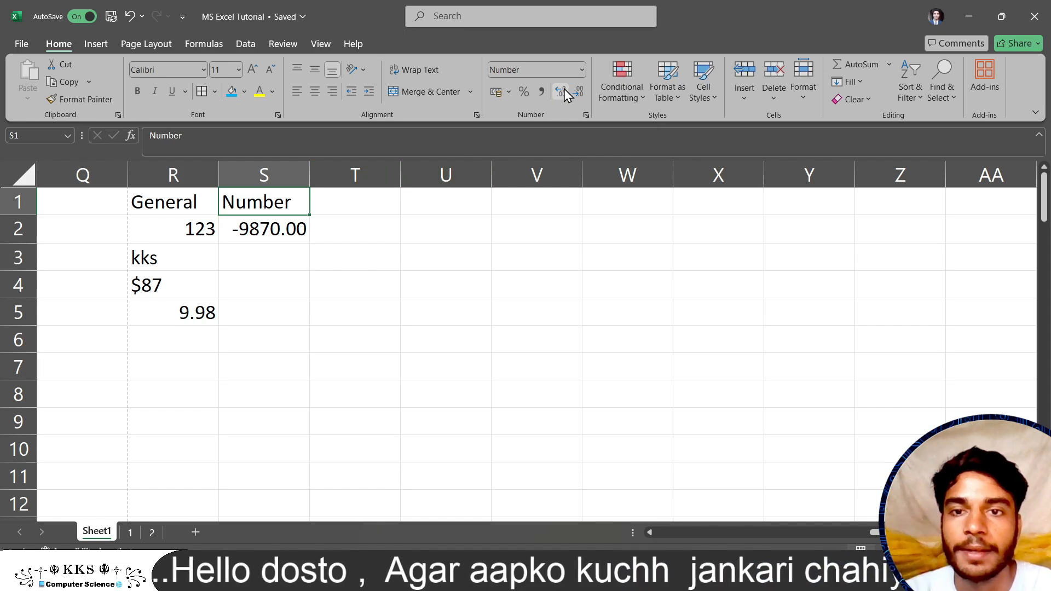
double_click(251, 267)
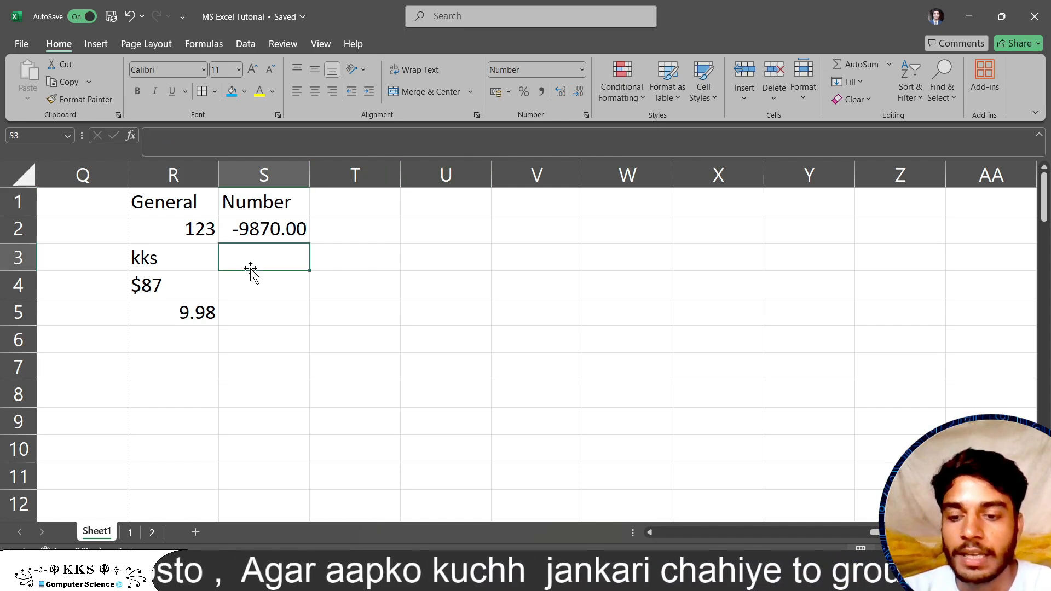
type("34286")
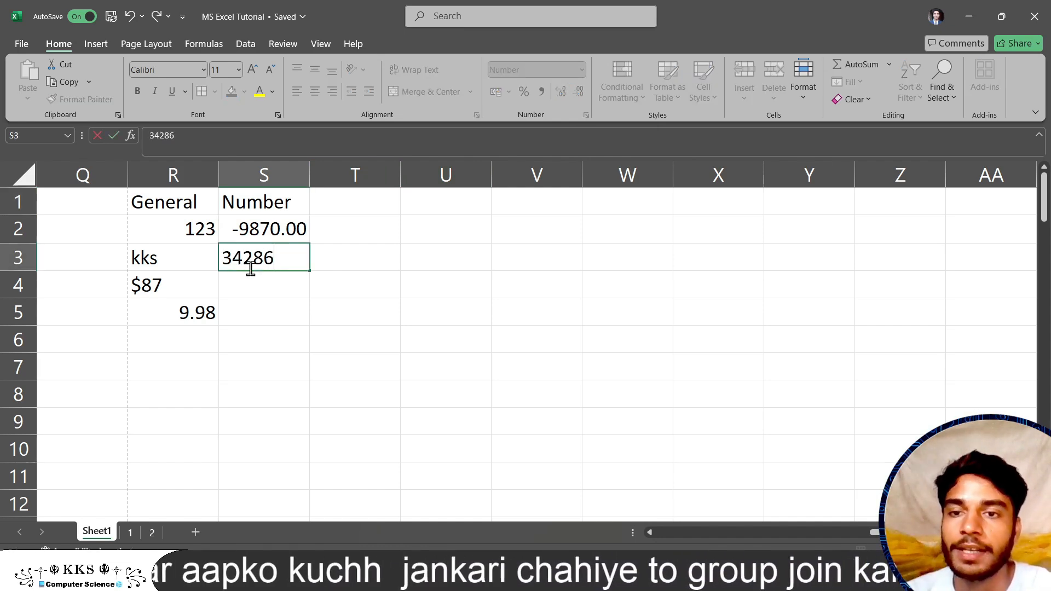
left_click(253, 287)
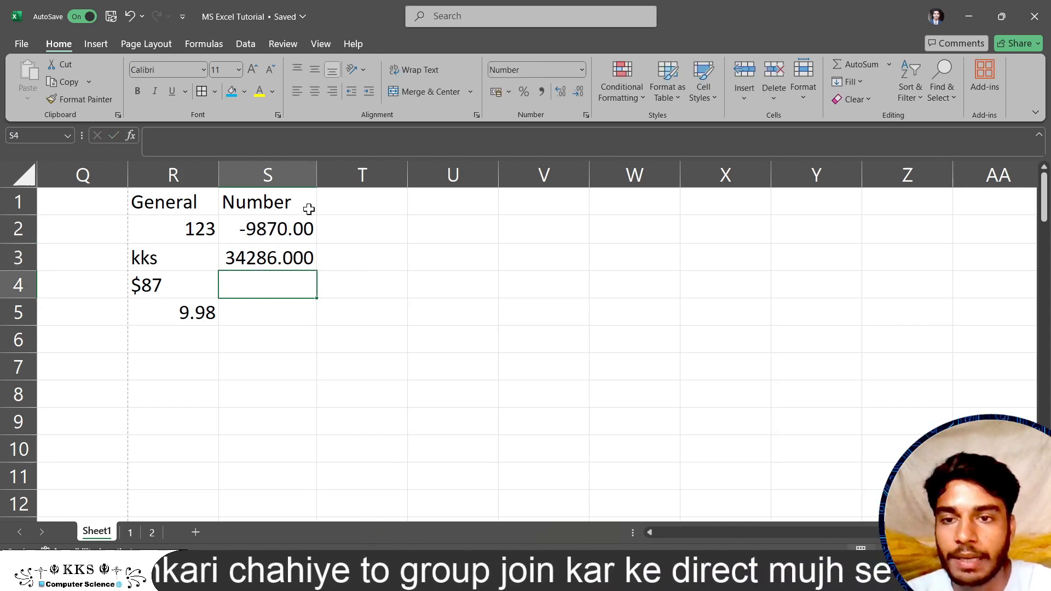
Step: Enter 123 in S4 and 6557 in S5, and reselect the Number heading cell
left_click(300, 229)
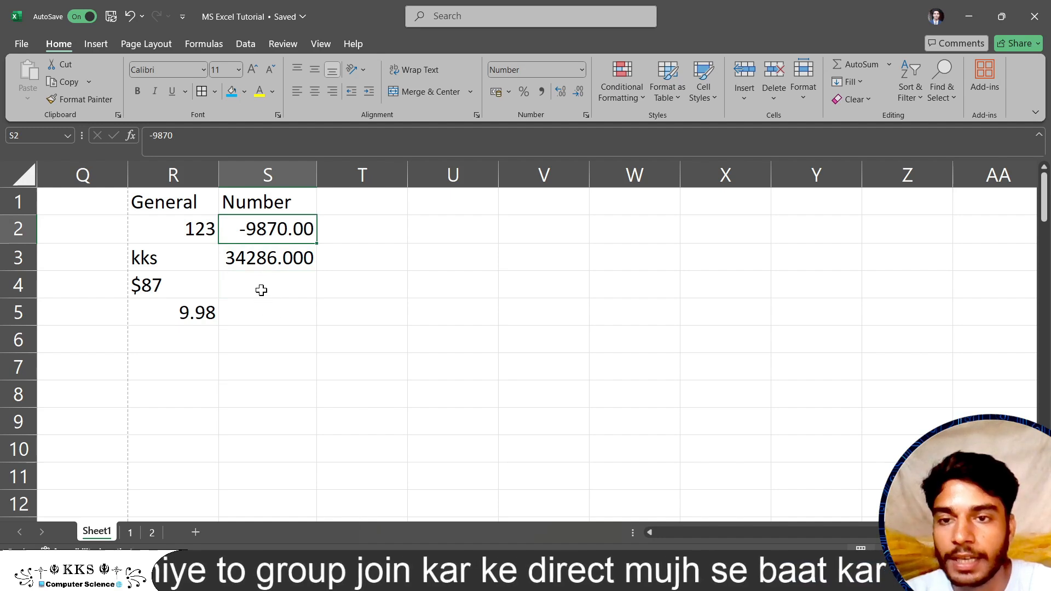
left_click(259, 290)
type("123")
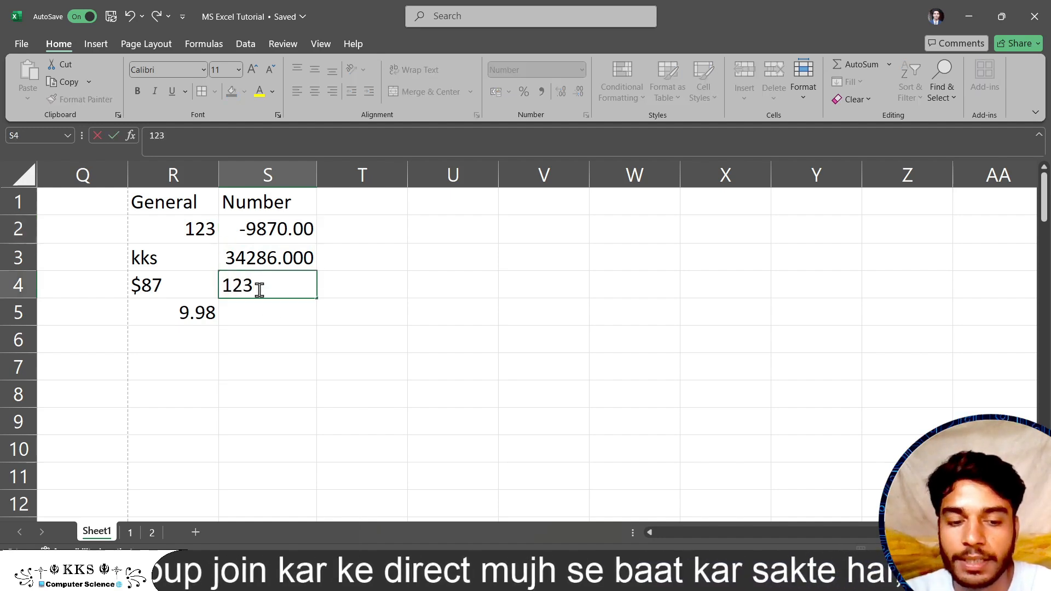
key("Return")
type("6557")
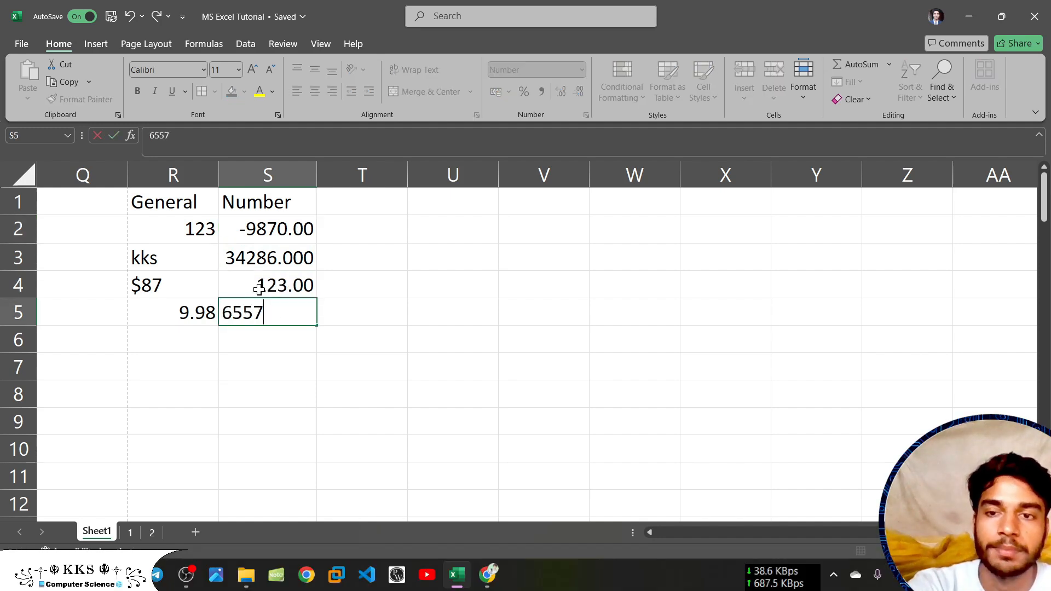
key("Return")
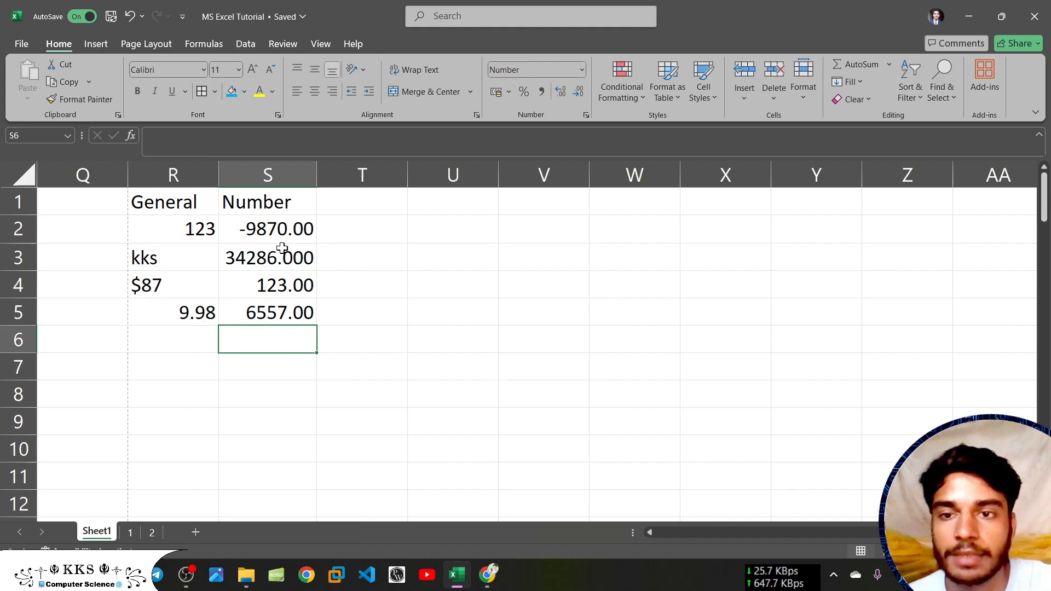
left_click(275, 210)
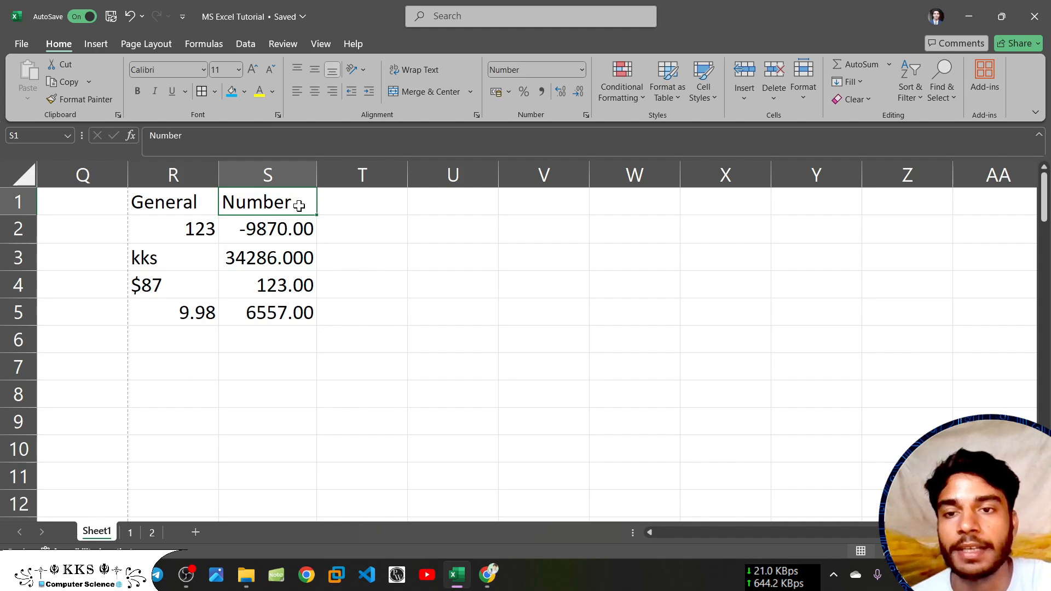
Step: Format cells S1:S5 with the Number category and 0 decimal places
left_click_drag(299, 206, 300, 312)
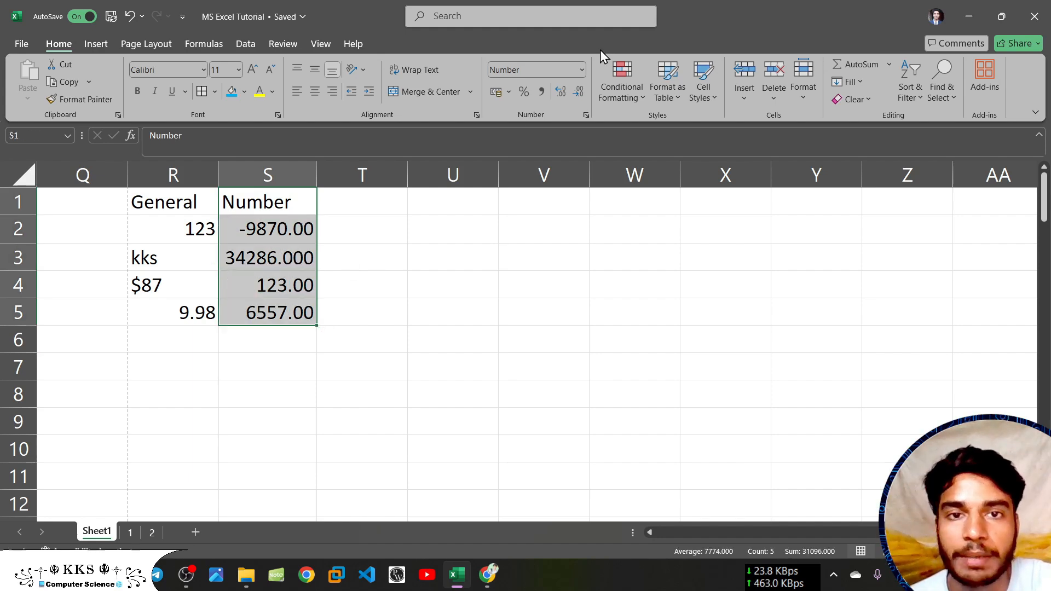
left_click(583, 68)
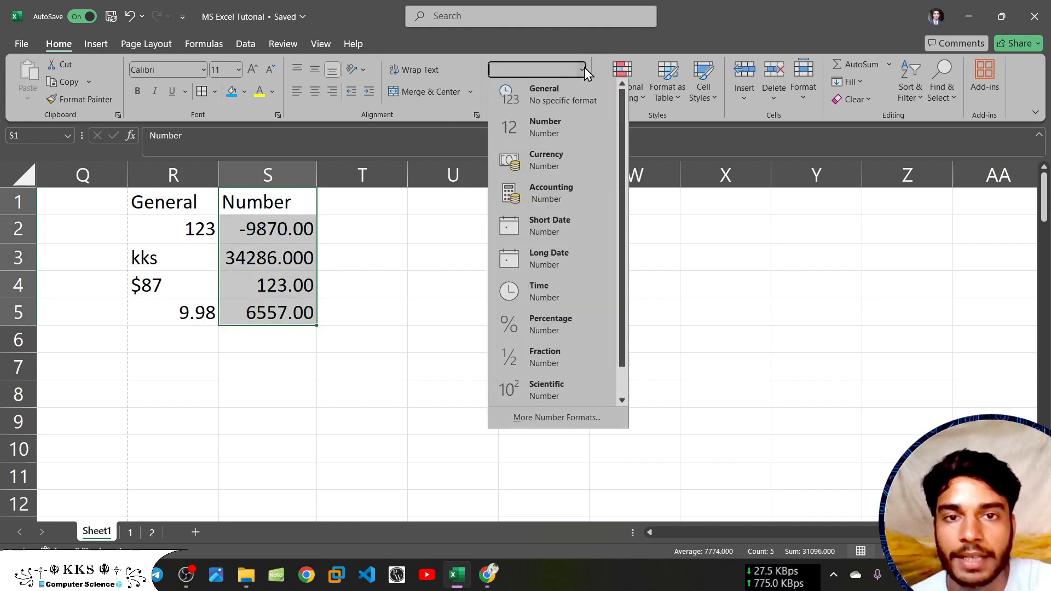
left_click(527, 421)
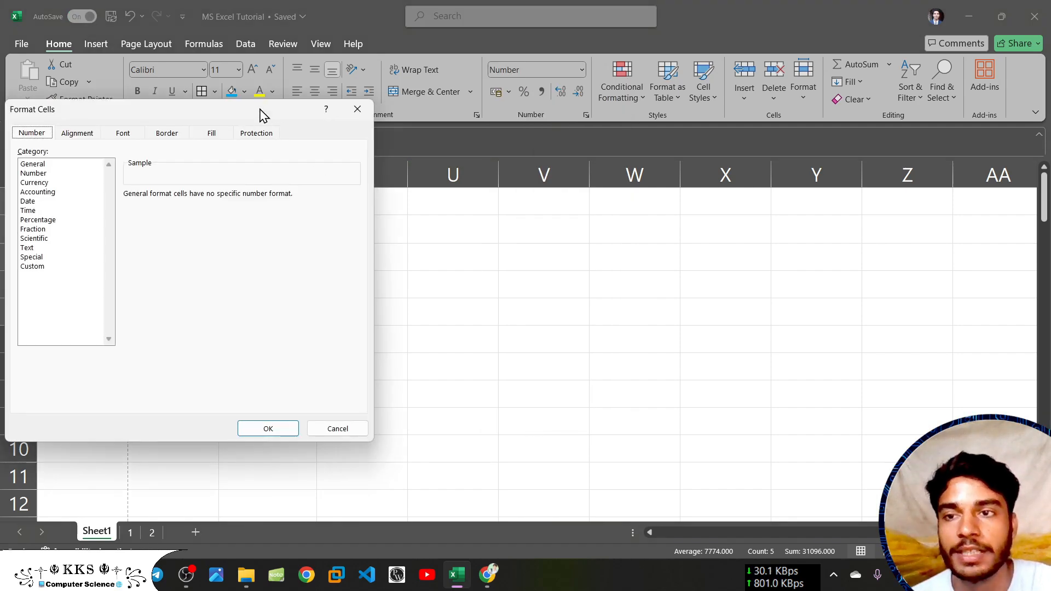
left_click_drag(260, 115, 778, 124)
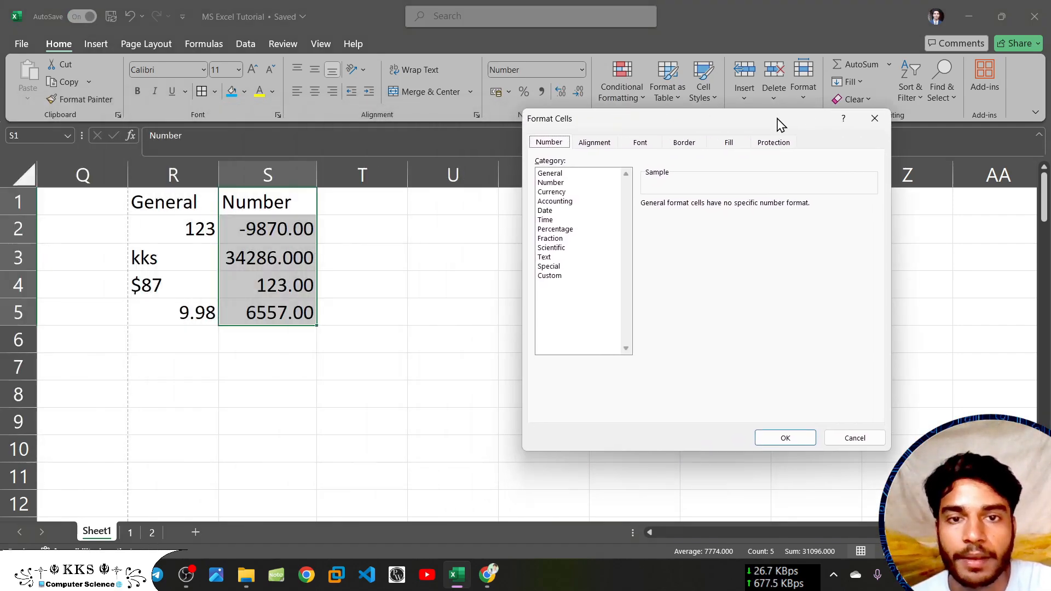
left_click(561, 183)
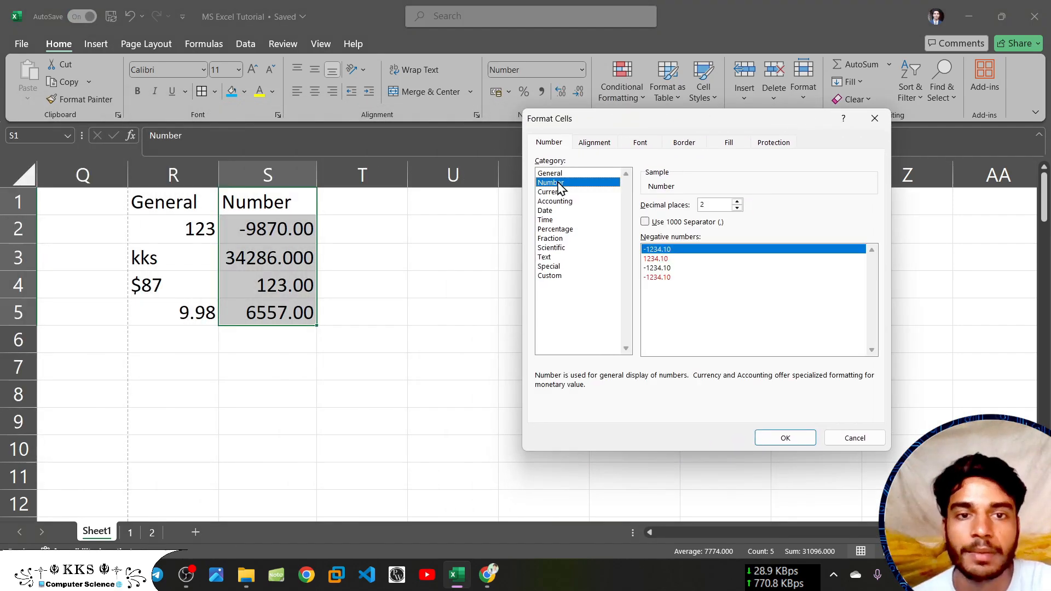
left_click(737, 202)
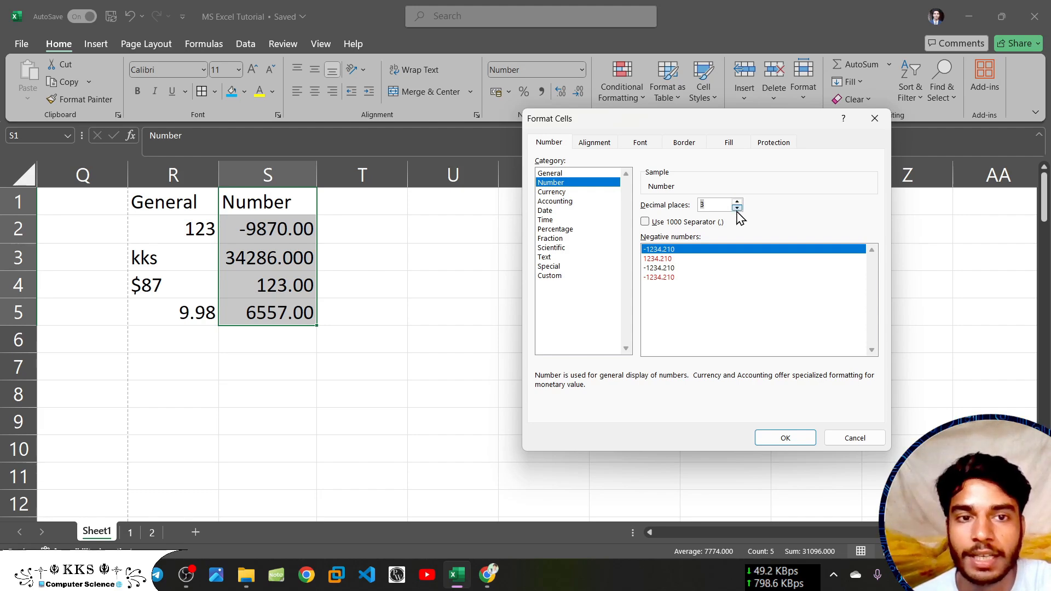
left_click(738, 208)
left_click(737, 208)
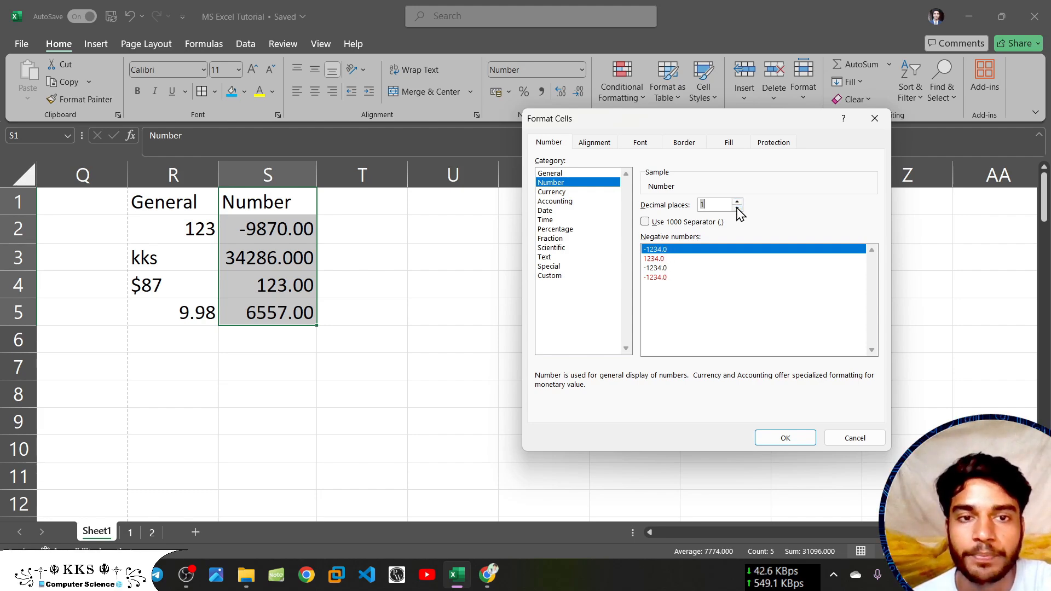
left_click(785, 437)
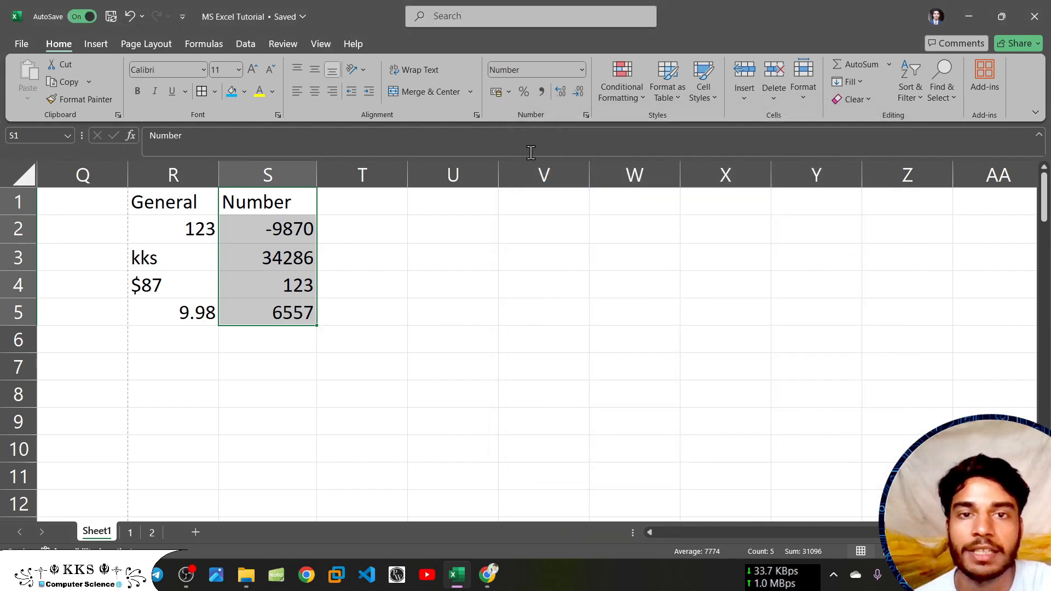
Step: Apply the default Number format to S1:S5 and show negative numbers in red with a minus sign
left_click(580, 70)
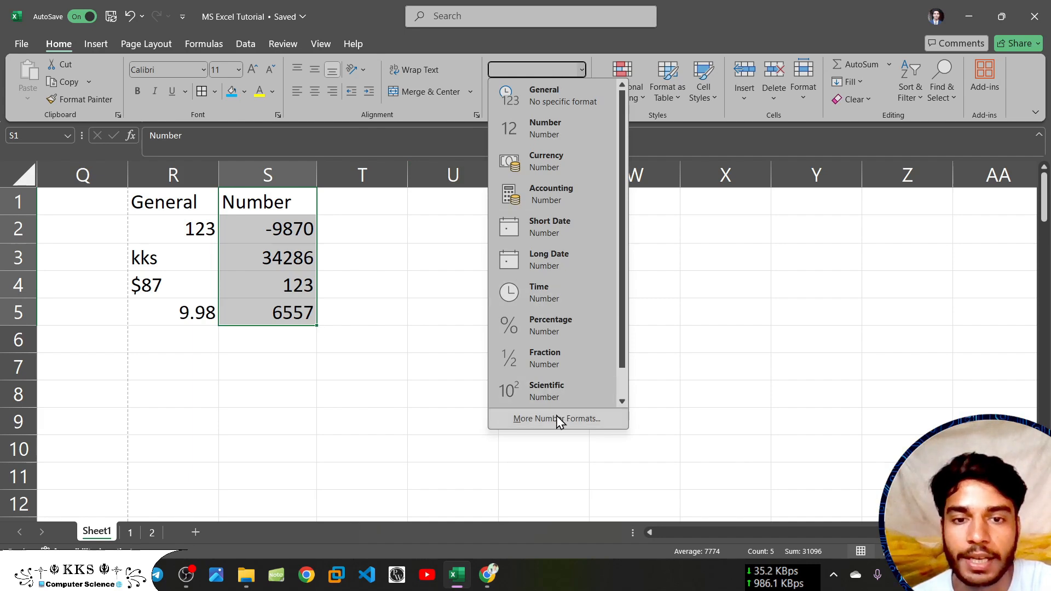
left_click(557, 127)
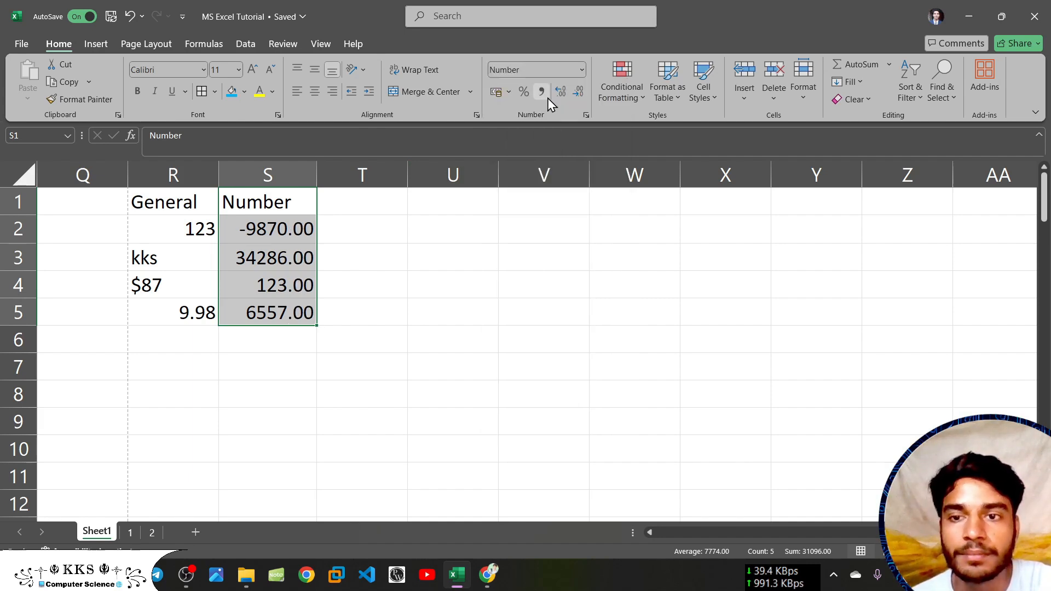
left_click(582, 71)
left_click(532, 422)
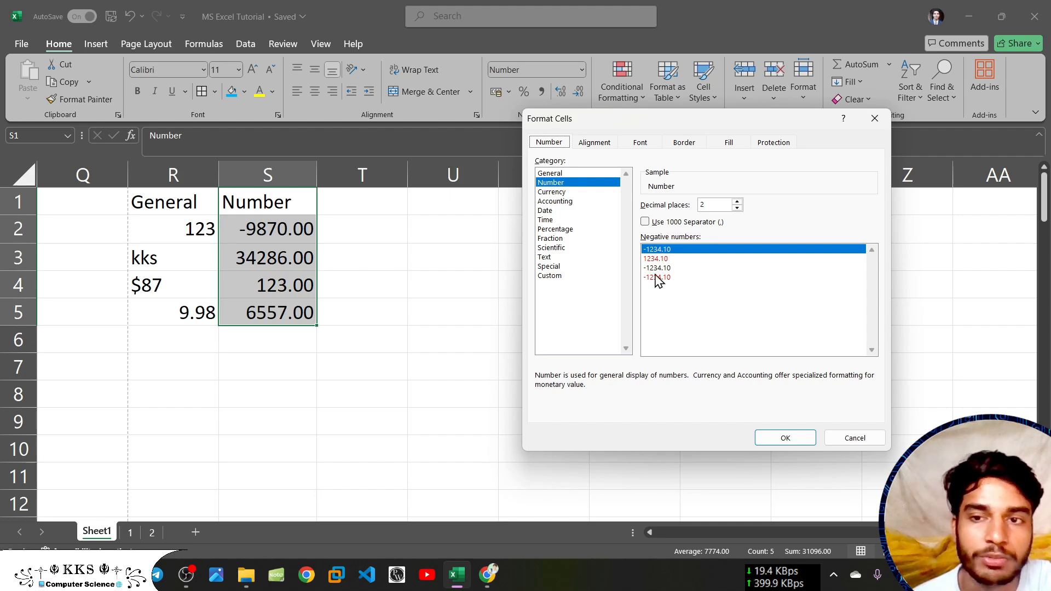
left_click(663, 259)
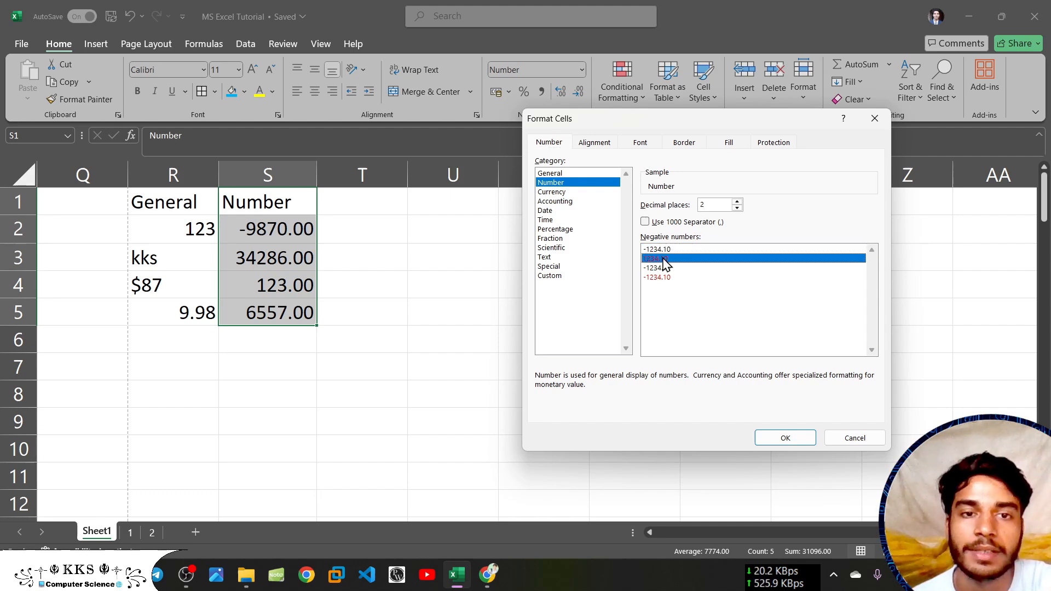
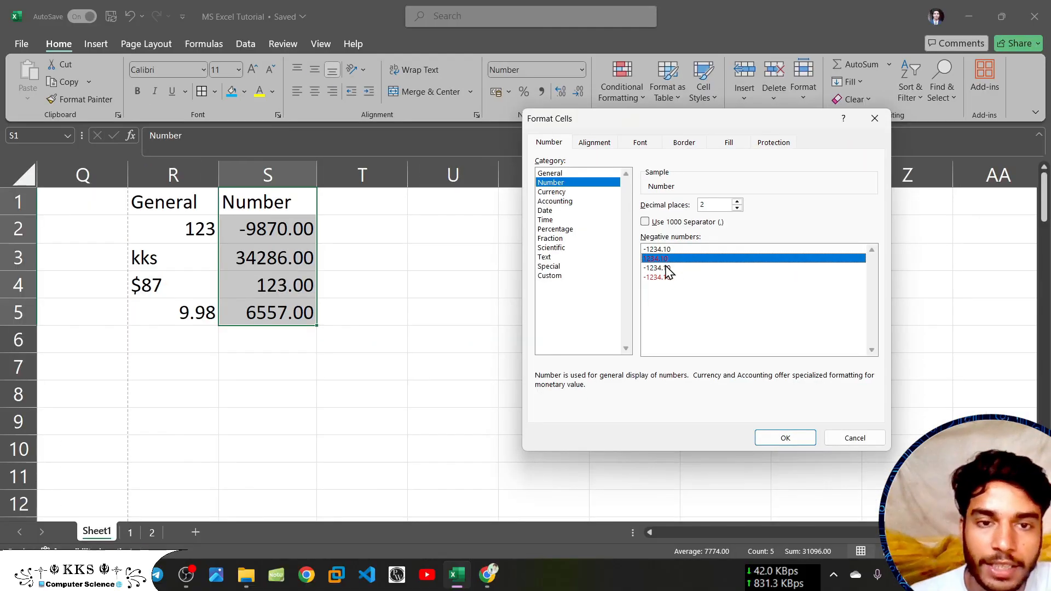
left_click(665, 278)
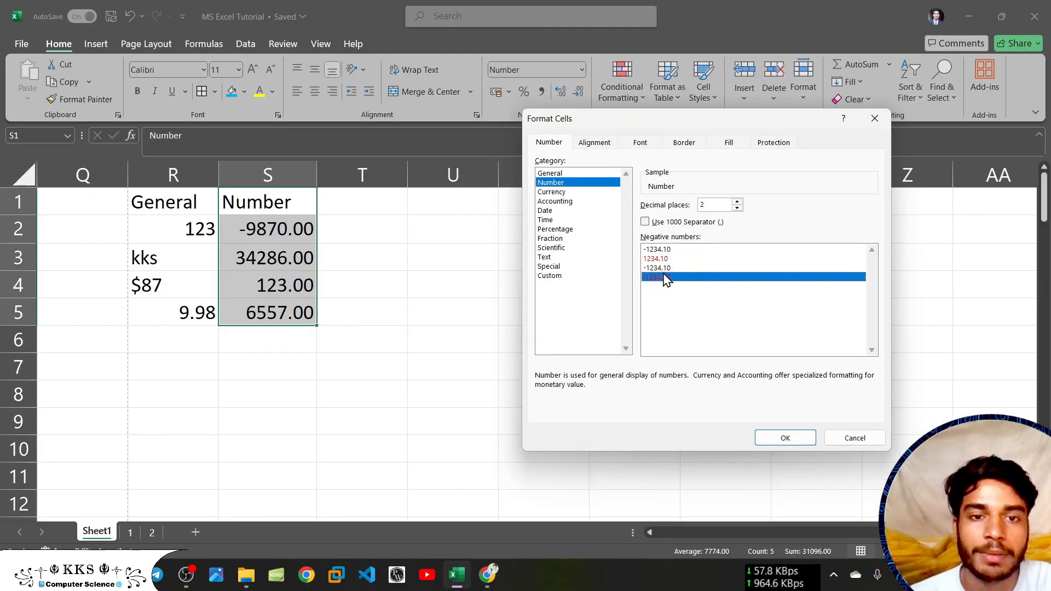
left_click(788, 439)
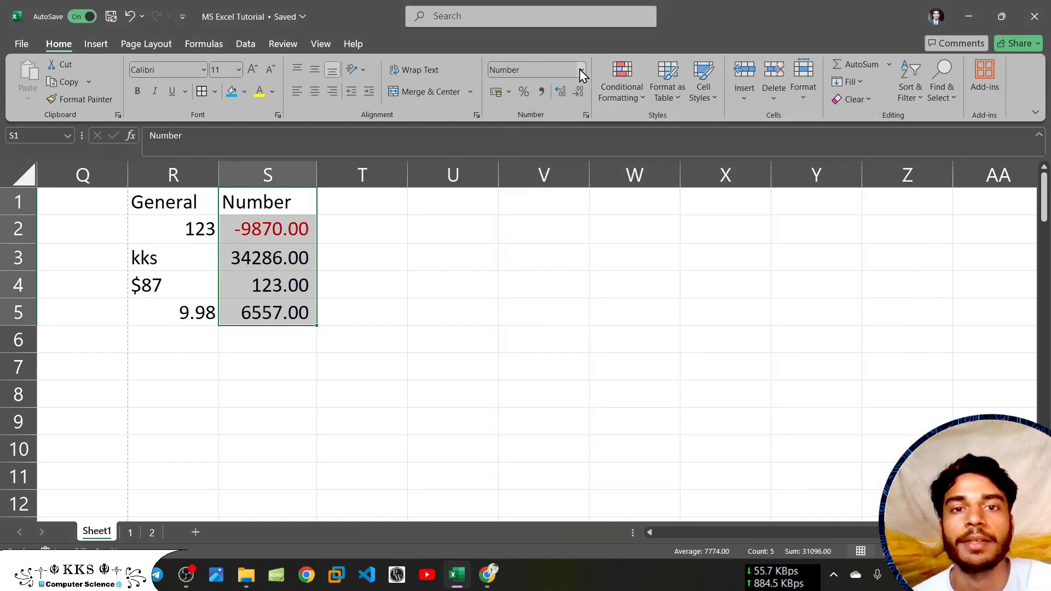
Step: Turn on the 1000 separator for the numbers in S1:S5
left_click(586, 115)
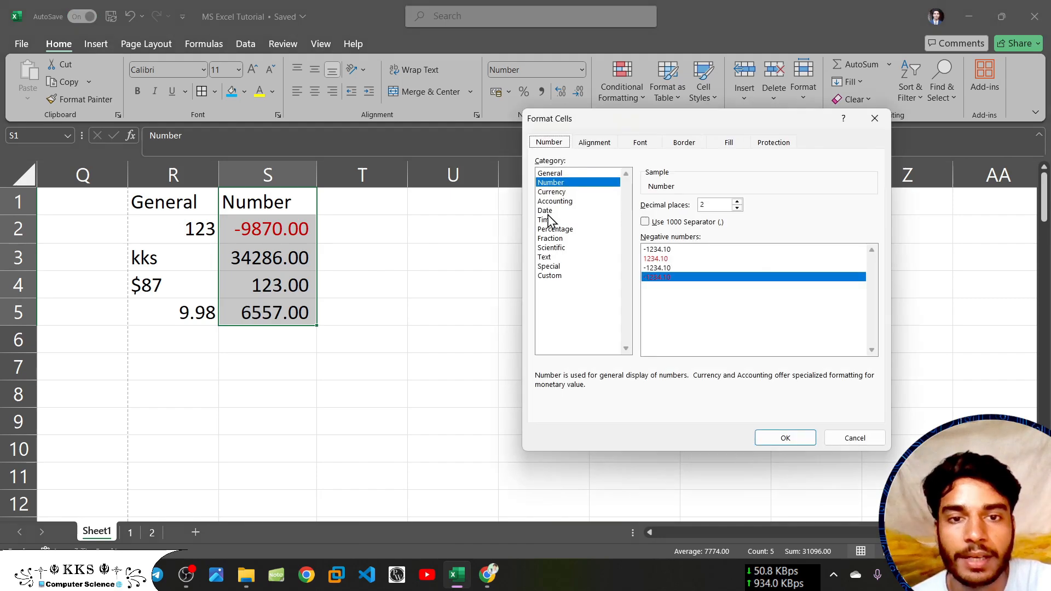
left_click(645, 222)
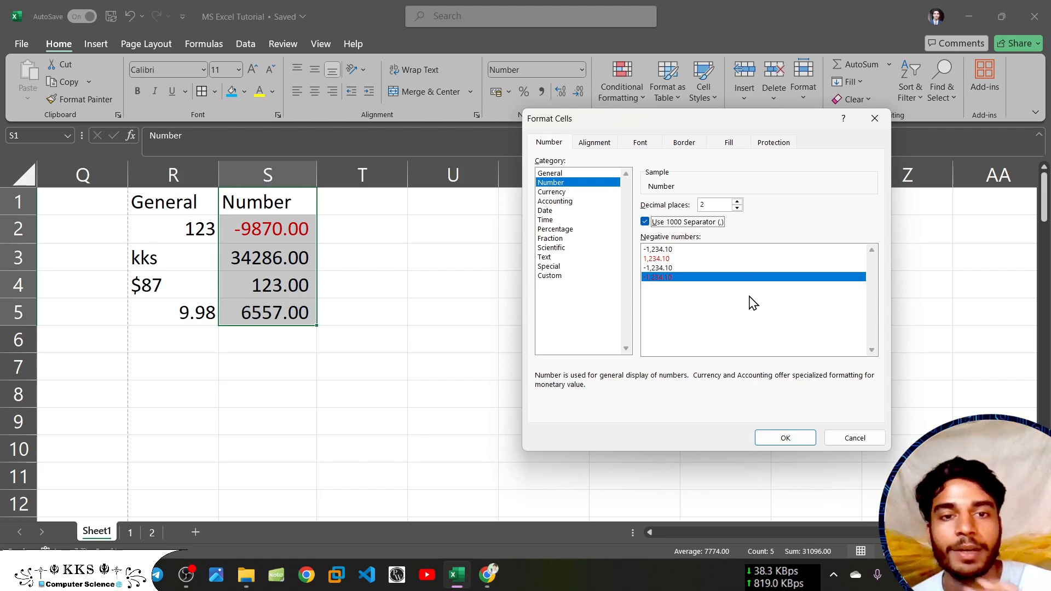
left_click(785, 436)
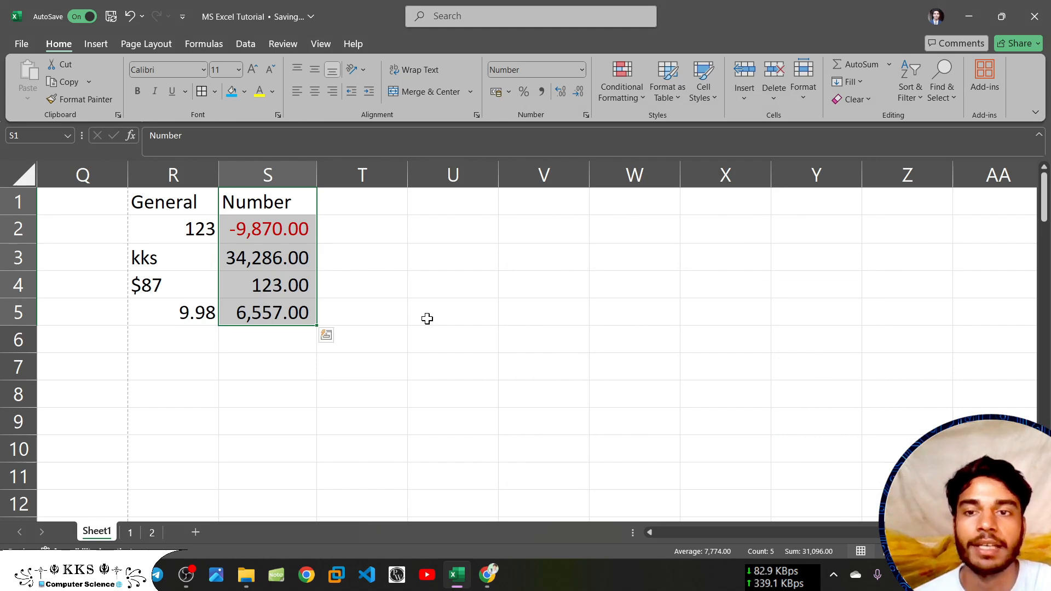
Step: Set the decimal places of S1:S5 to 0 in the cell formatting options
left_click(586, 115)
left_click(738, 201)
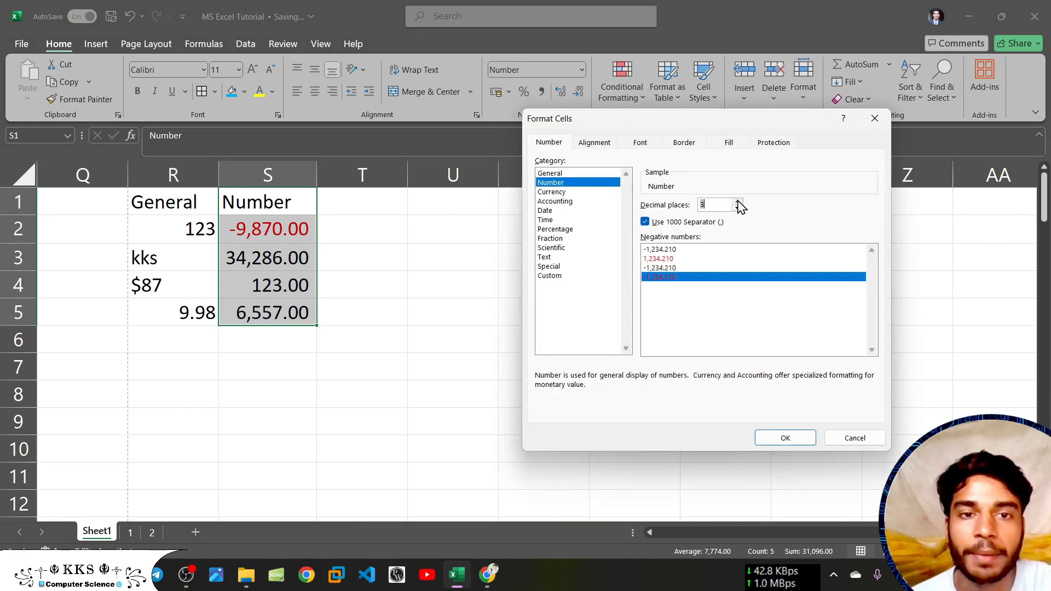
left_click(737, 208)
left_click(737, 208)
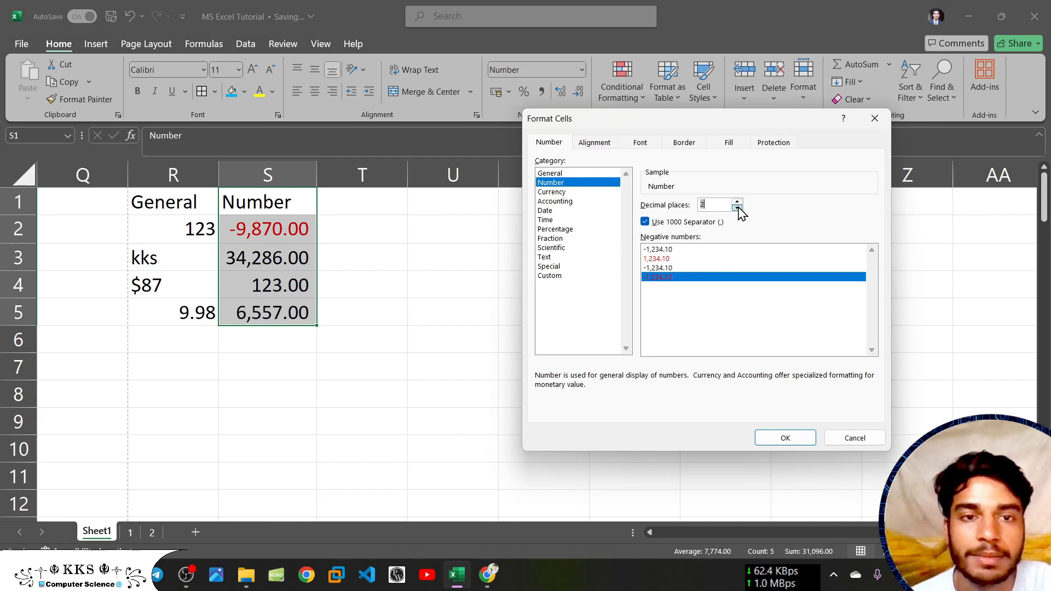
left_click(737, 208)
left_click(737, 208)
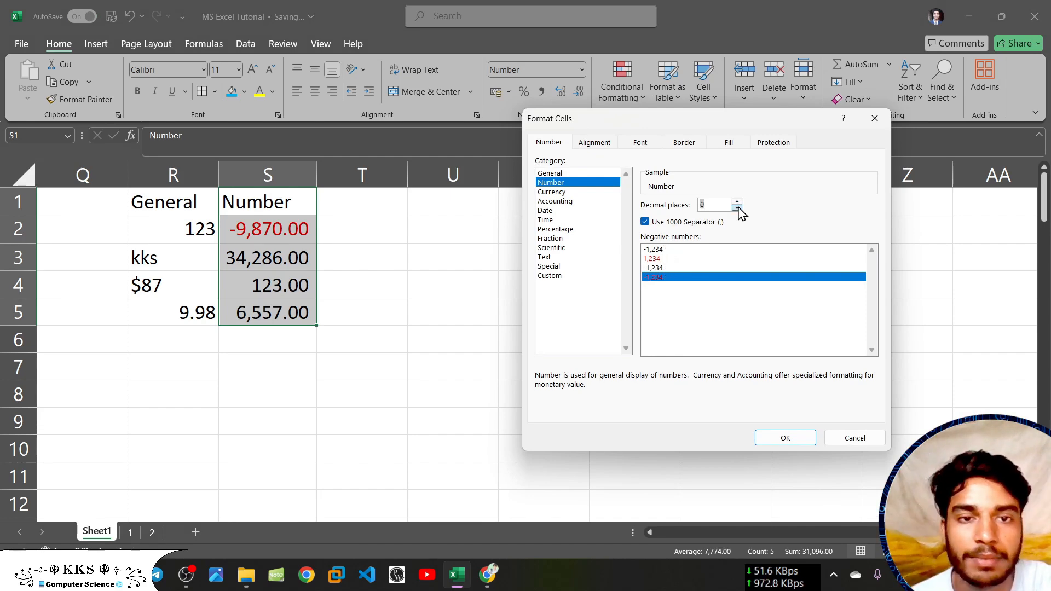
left_click(794, 439)
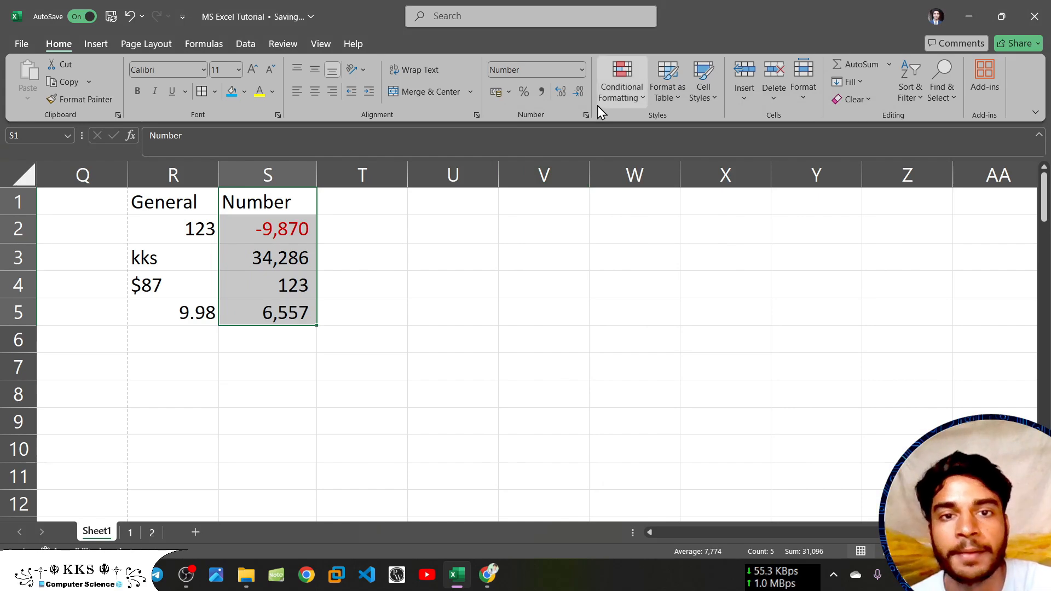
Step: Try Increase Decimal and Decrease Decimal on S1:S5, going to one and two decimal places and back to none each time
left_click(586, 115)
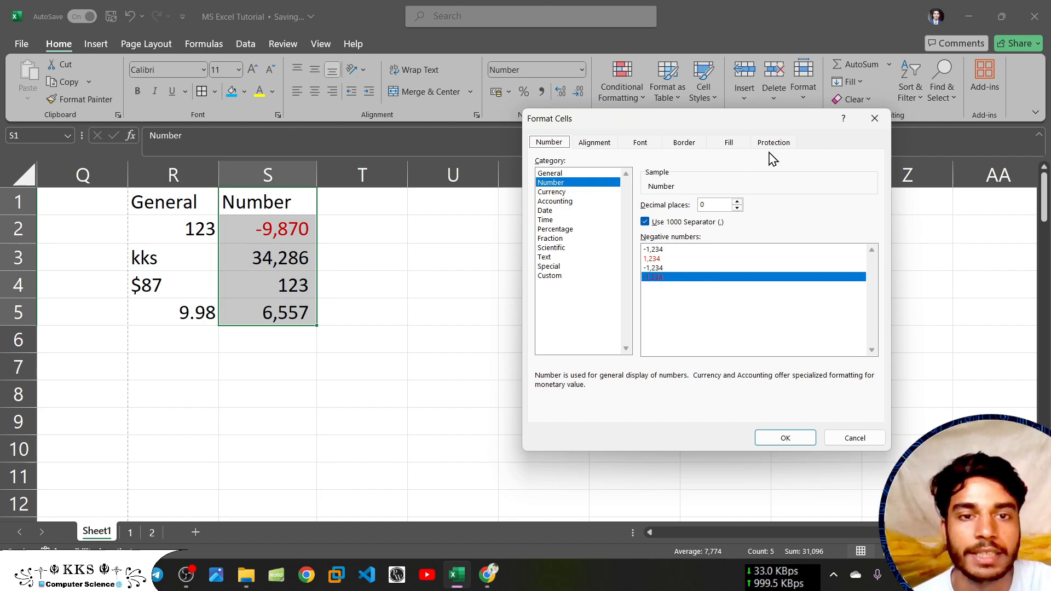
left_click(874, 118)
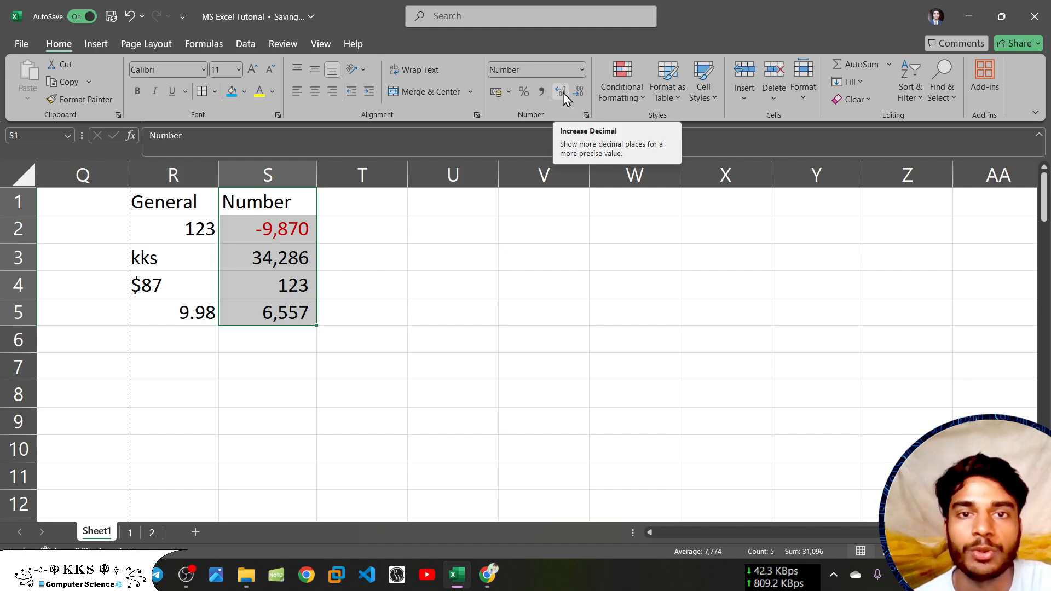
left_click(562, 91)
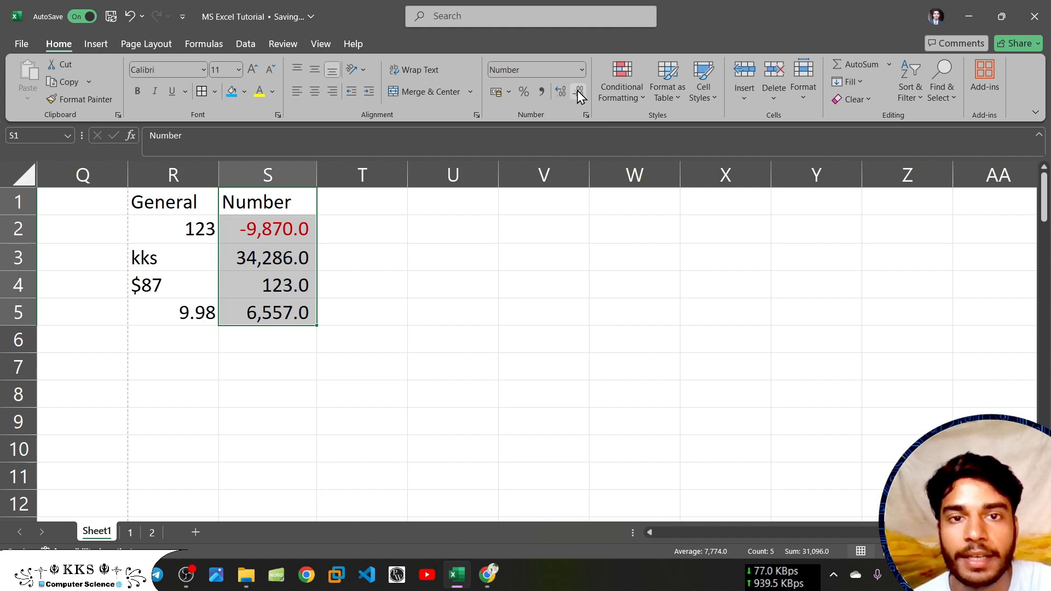
left_click(579, 92)
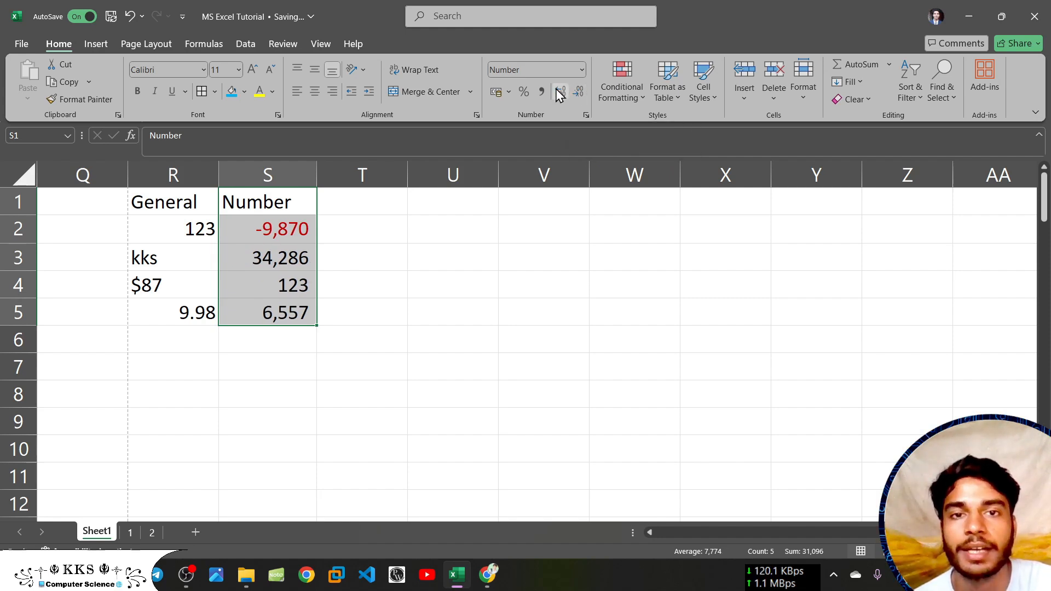
double_click(561, 88)
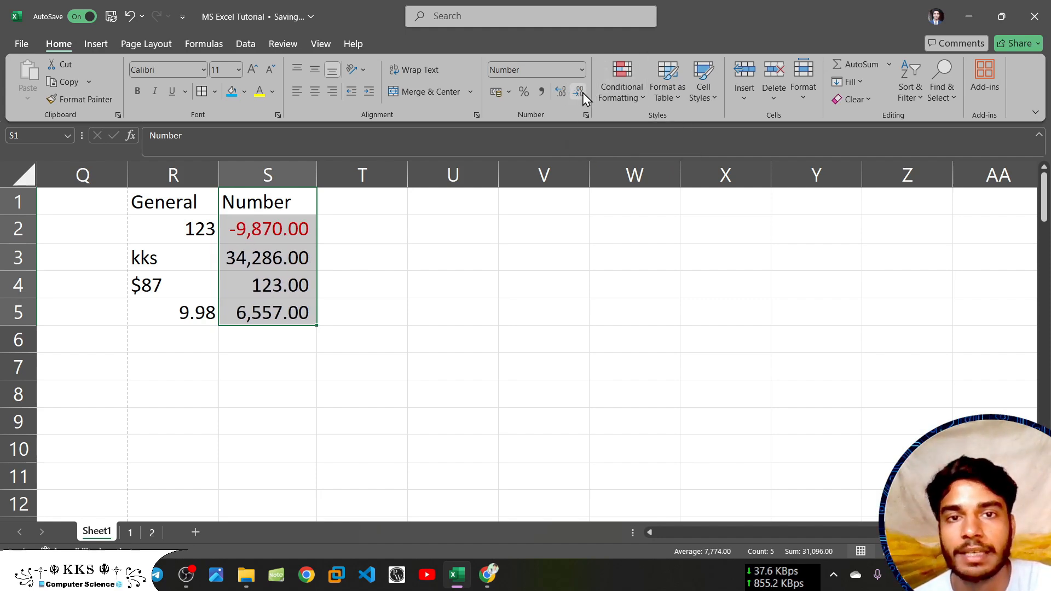
left_click(582, 93)
left_click(582, 93)
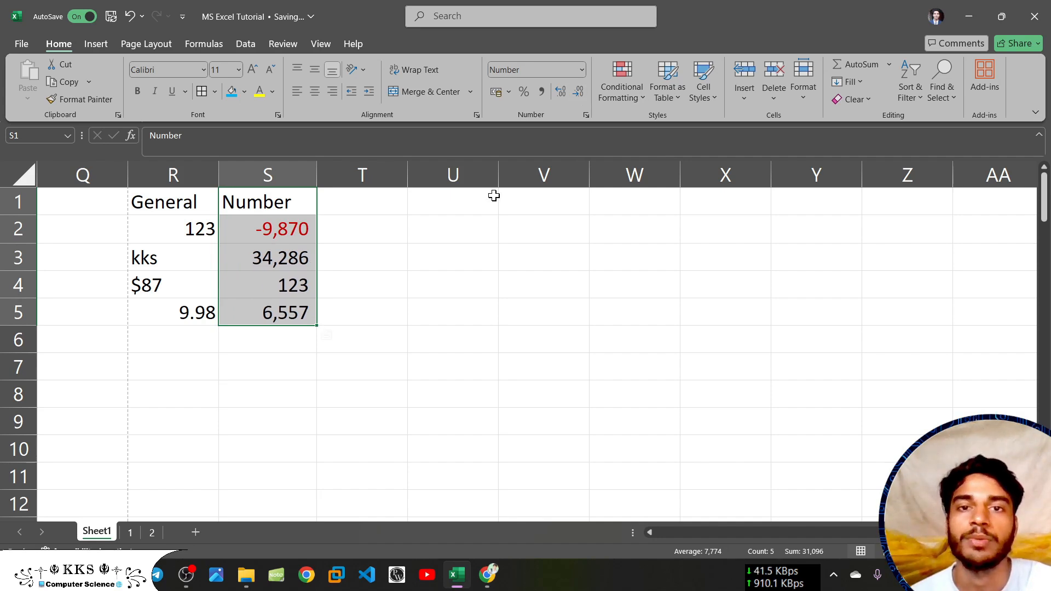
Step: Enter the heading "Currency" in cell T1 and reselect that cell
left_click(360, 228)
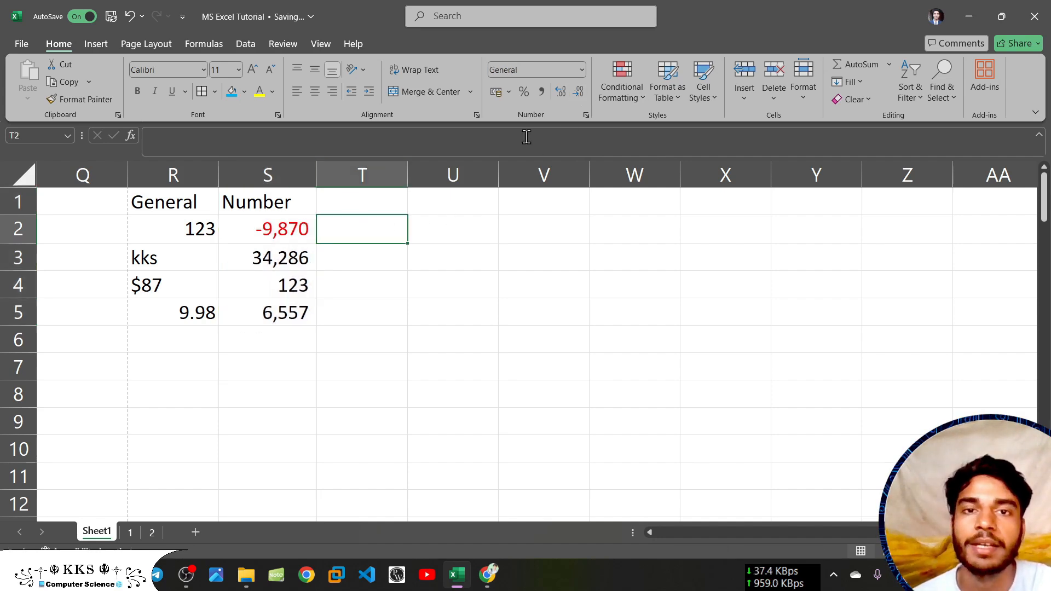
left_click(357, 202)
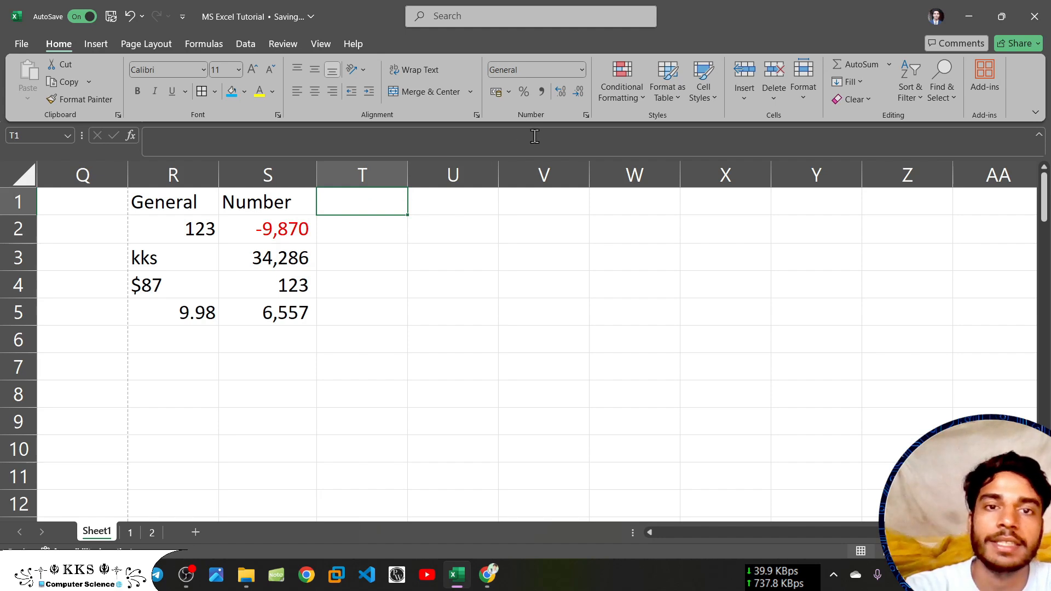
left_click(582, 68)
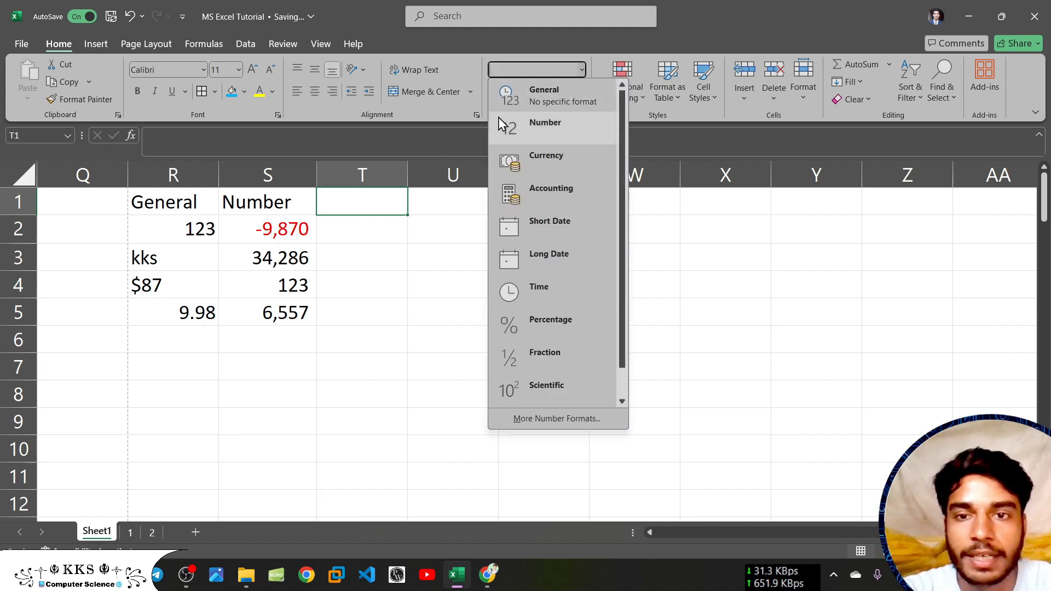
left_click(351, 198)
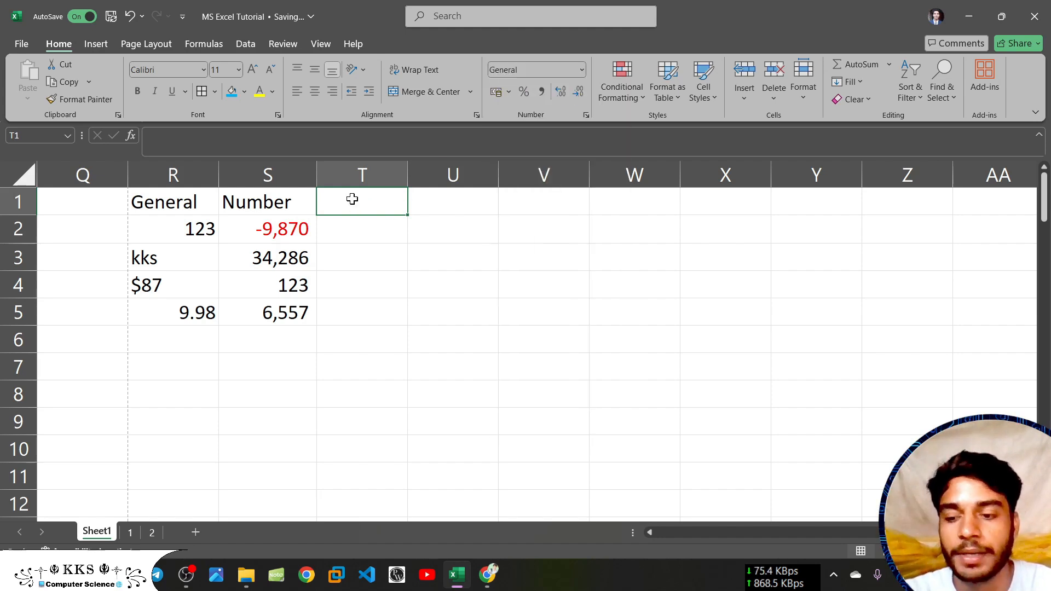
type("Curren")
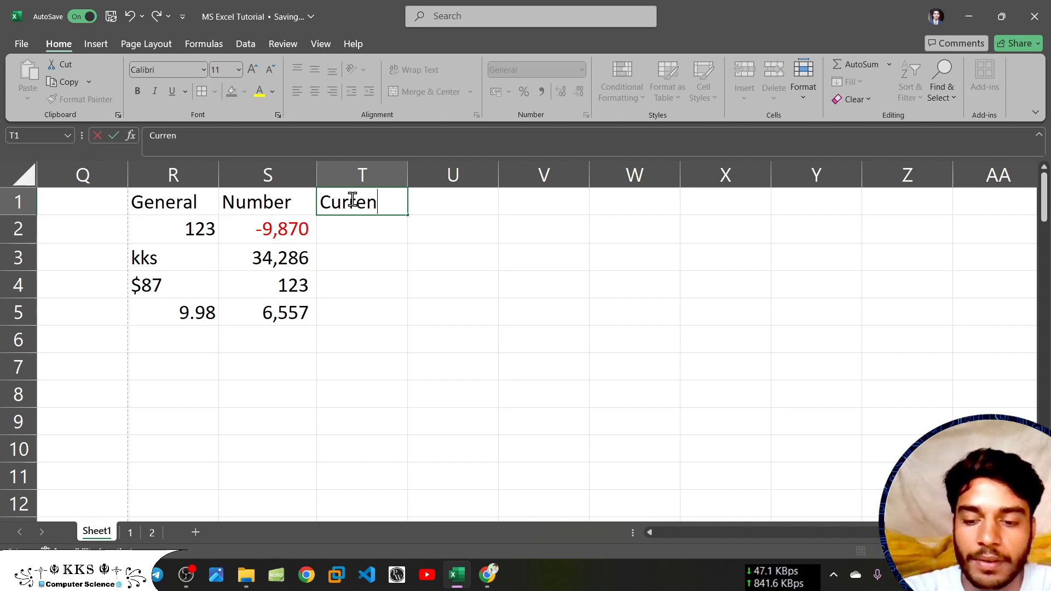
type("cy")
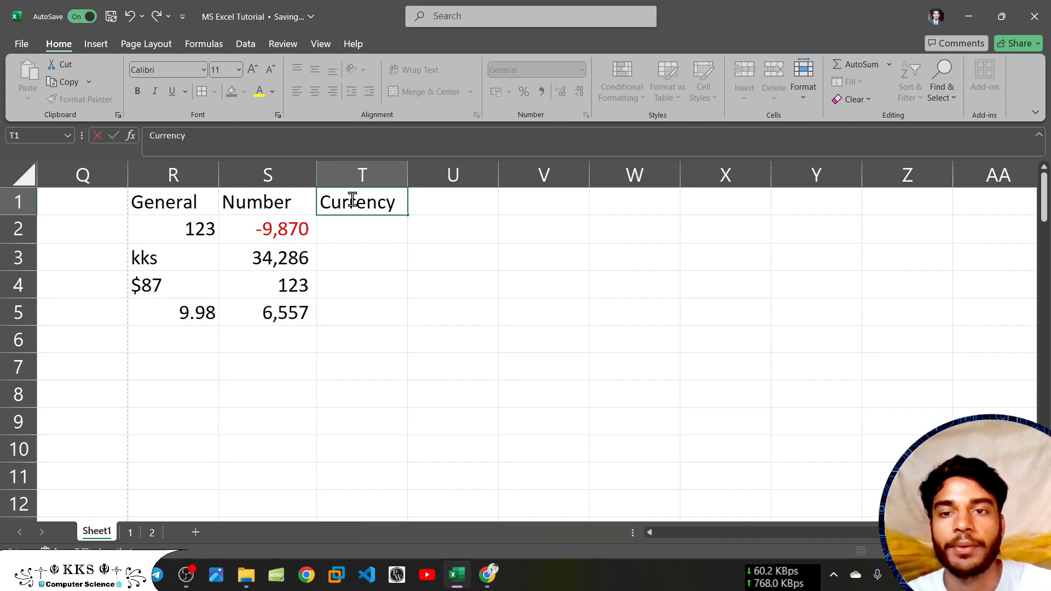
left_click(365, 223)
left_click(383, 204)
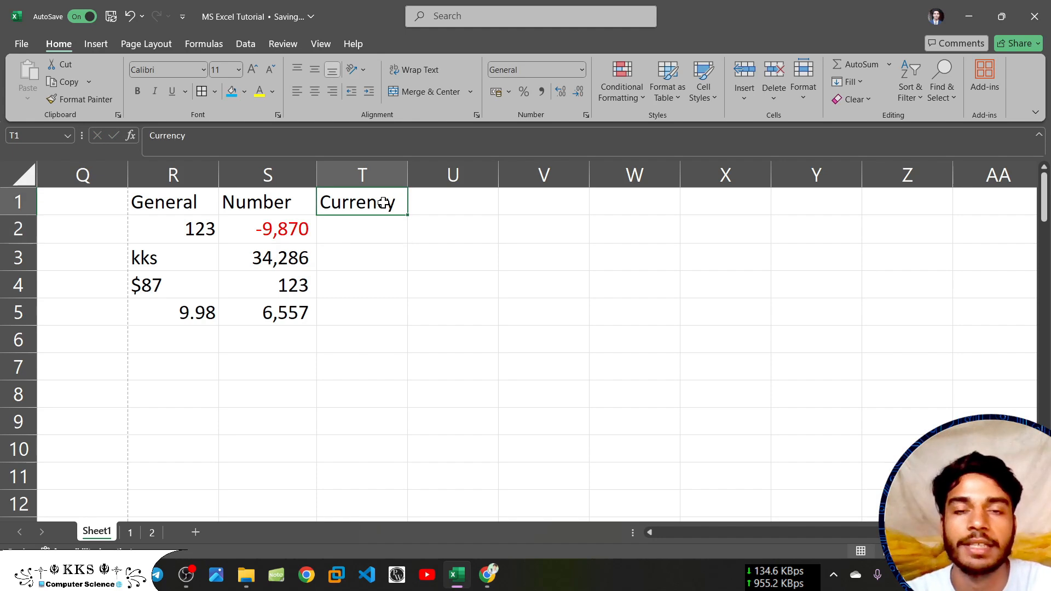
Step: Apply the Currency number format to the heading cell T1
left_click(585, 69)
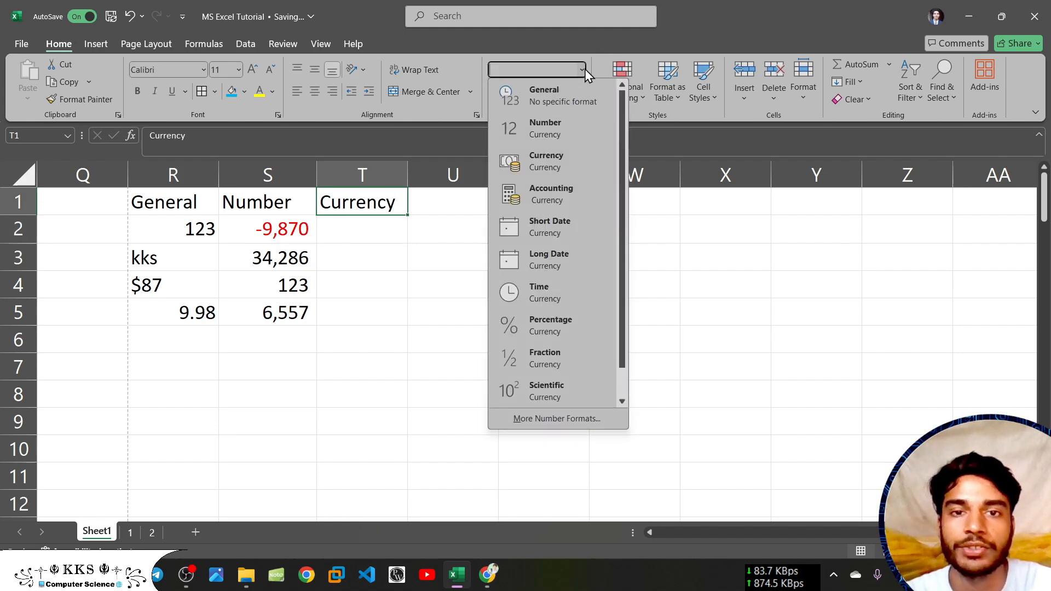
left_click(549, 159)
left_click(368, 234)
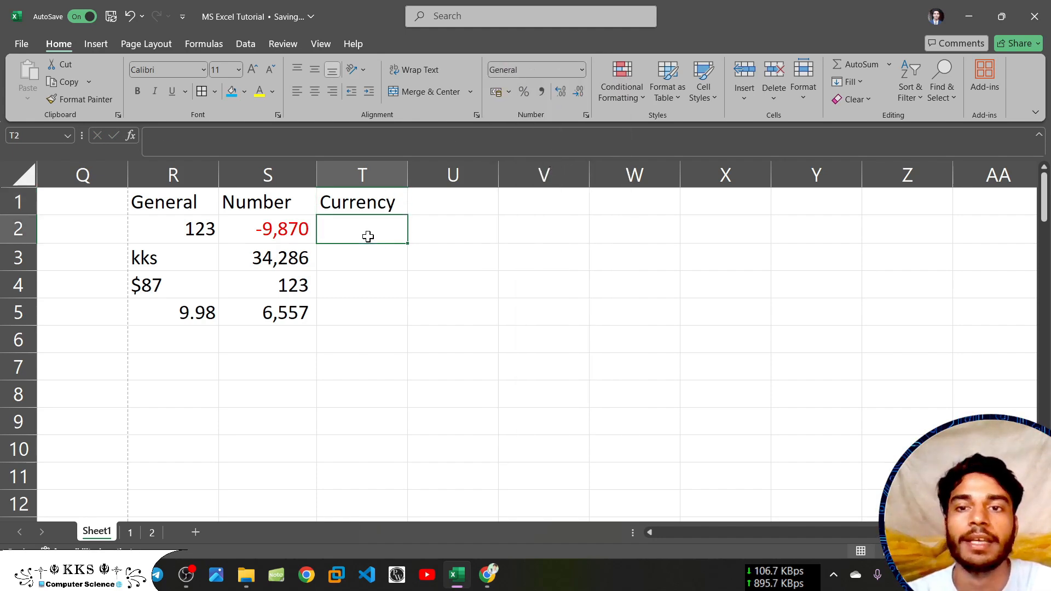
Step: Review the detailed Currency format options for T1, including decimal places, symbol and negative numbers, and close them without changes
left_click(357, 203)
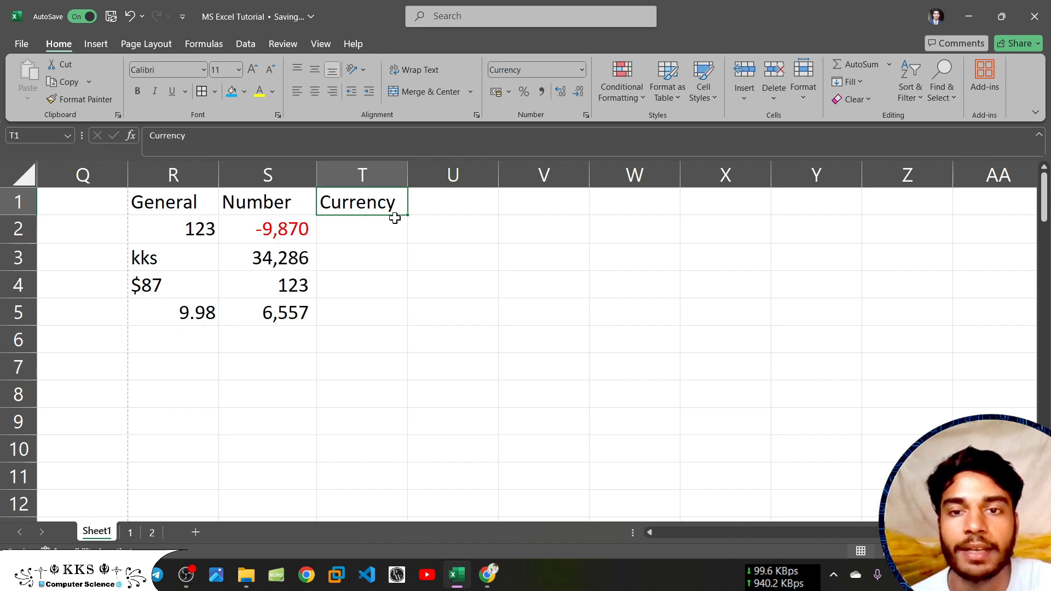
left_click(583, 70)
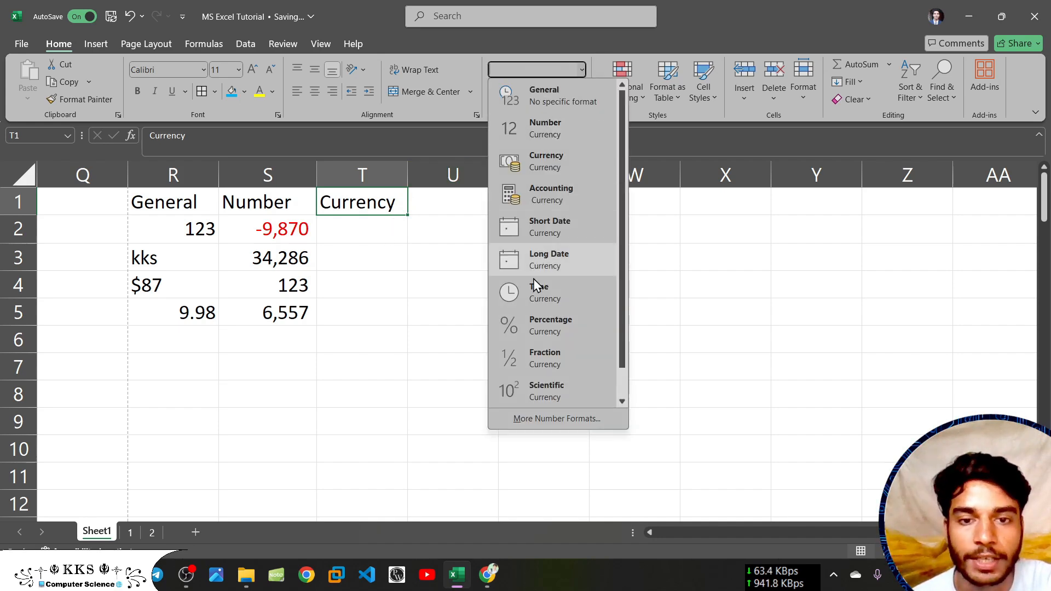
left_click(551, 424)
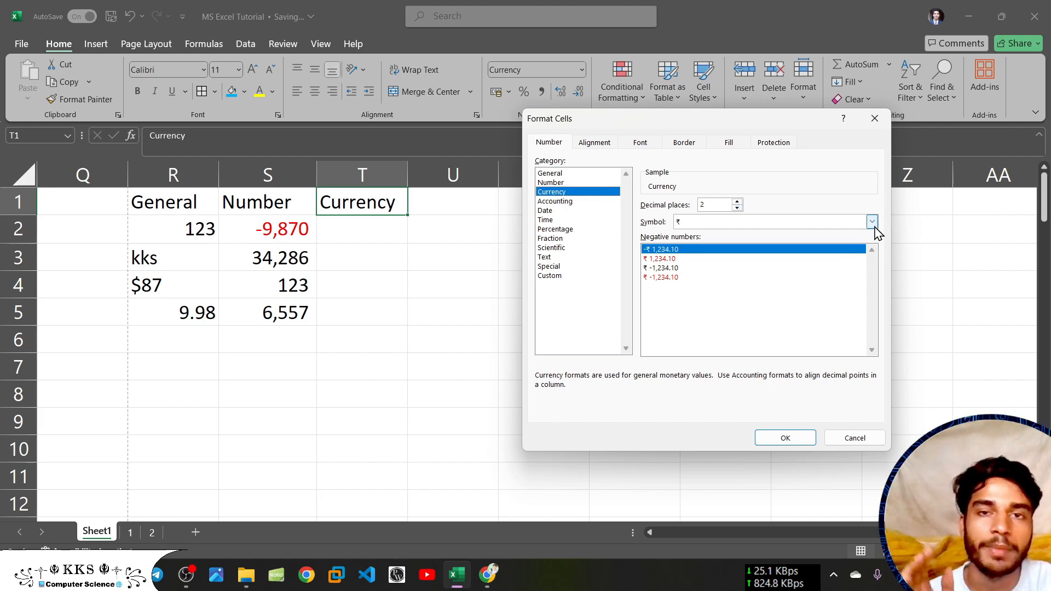
left_click(875, 120)
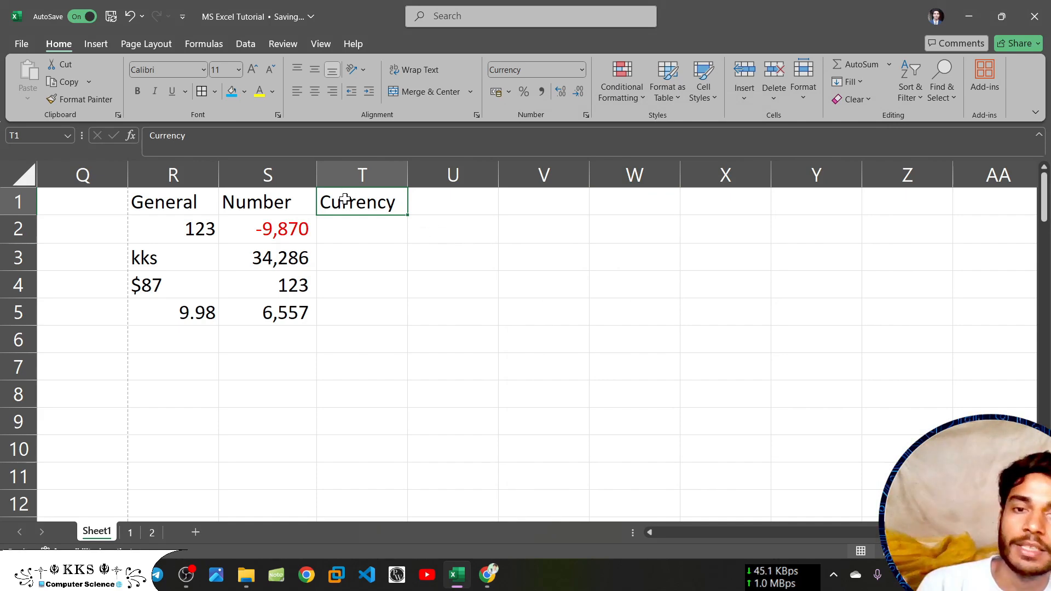
Step: Enter the sample values 3456, 23, 65 and 87 in cells T2 to T5 under the Currency heading
left_click(352, 230)
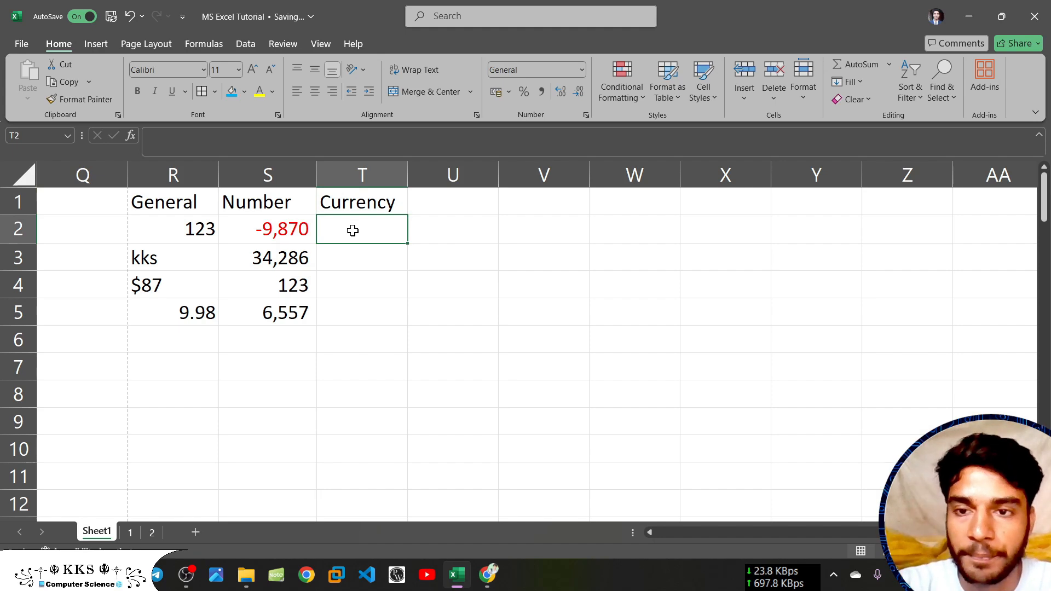
type("3456")
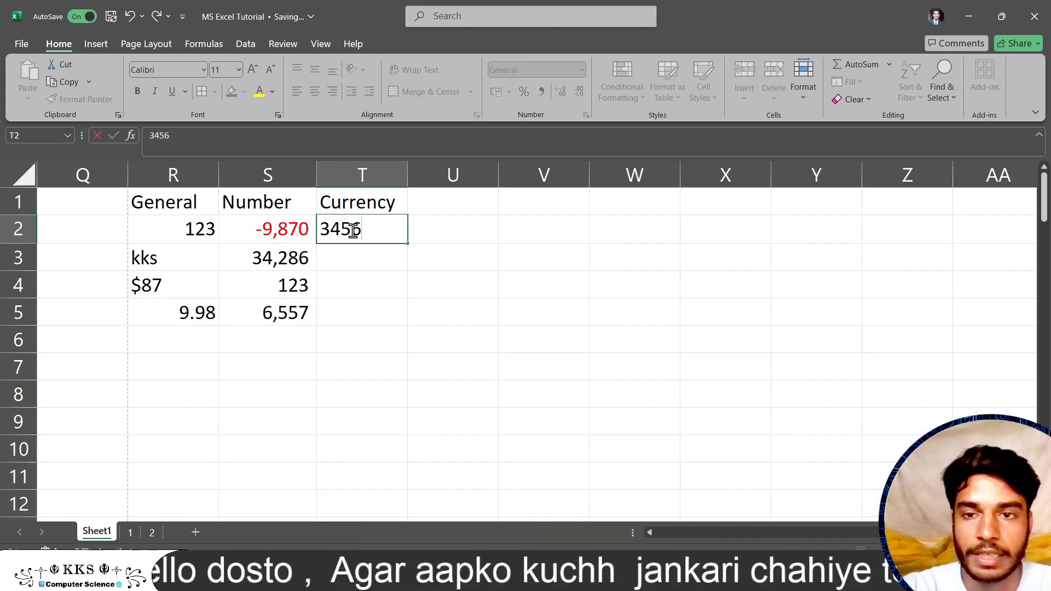
left_click(373, 267)
type("23")
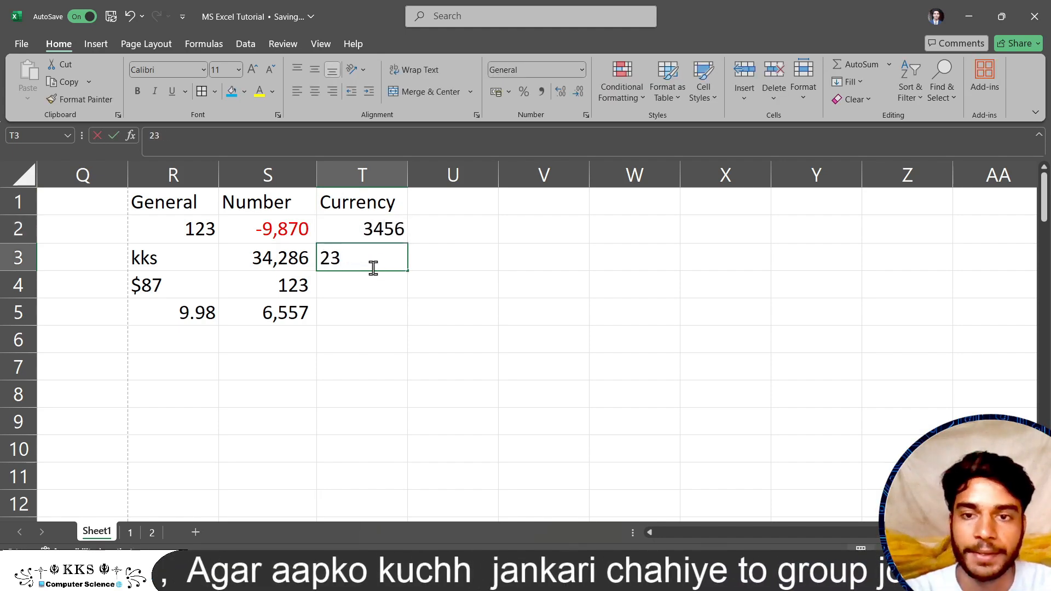
left_click(374, 290)
type("65")
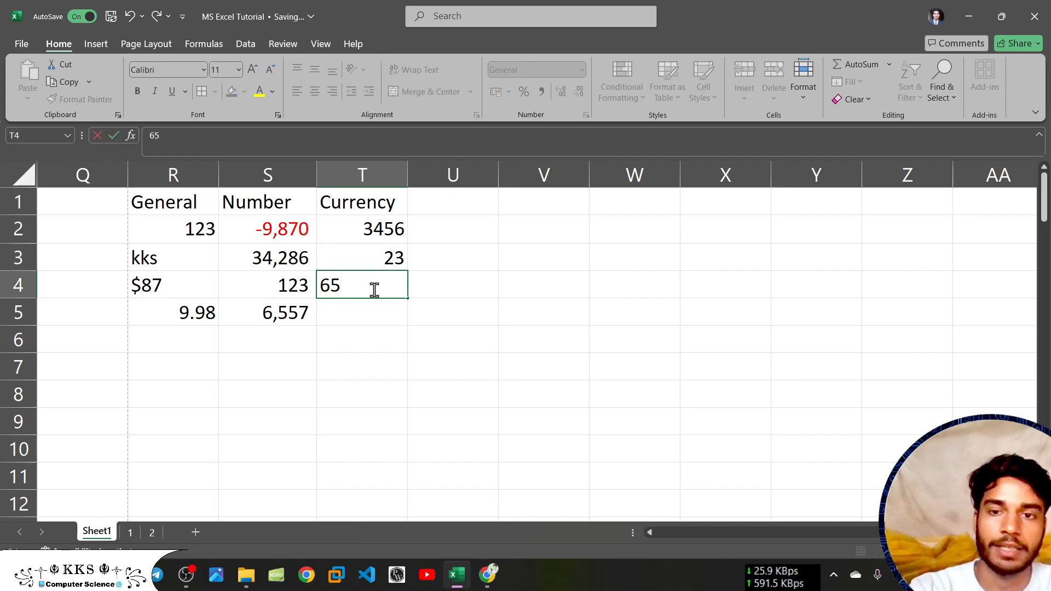
left_click(376, 307)
type("87")
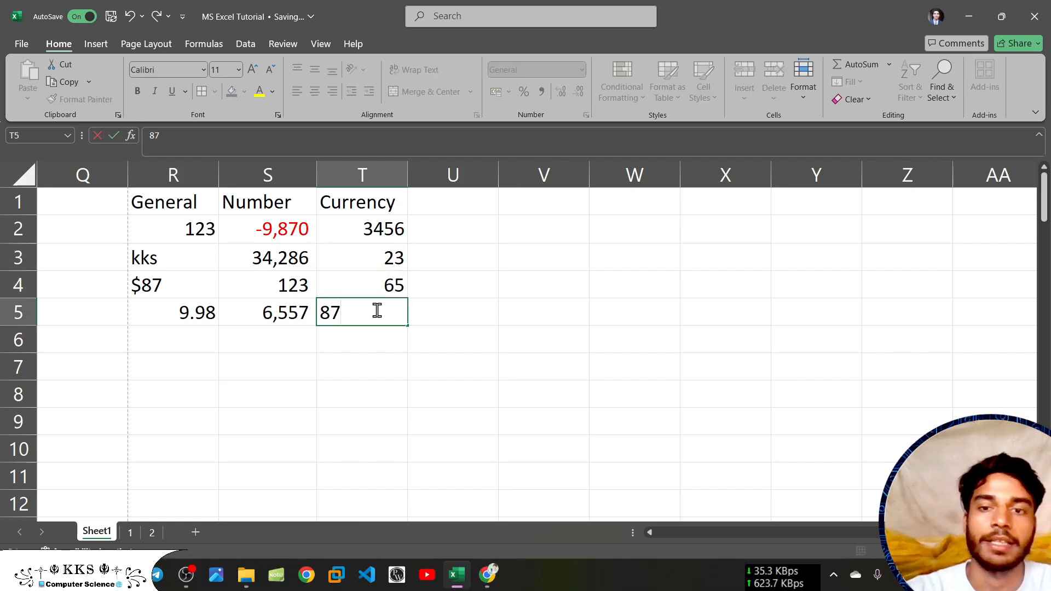
left_click(377, 336)
Step: Select T1:T5 and open the number settings of the cell formatting options for that range
left_click(382, 229)
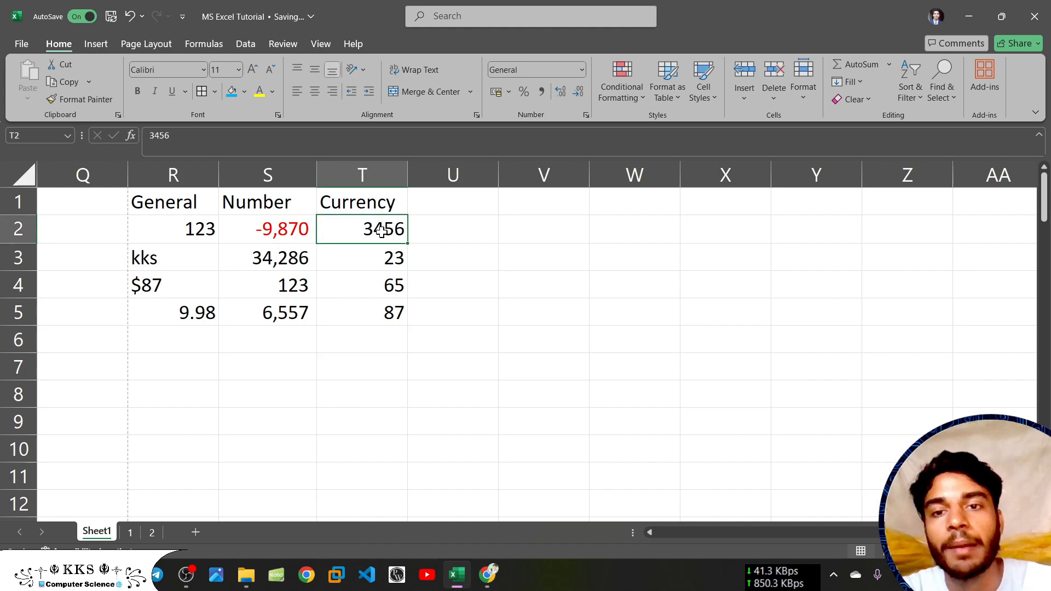
left_click(363, 204)
left_click_drag(386, 205, 385, 308)
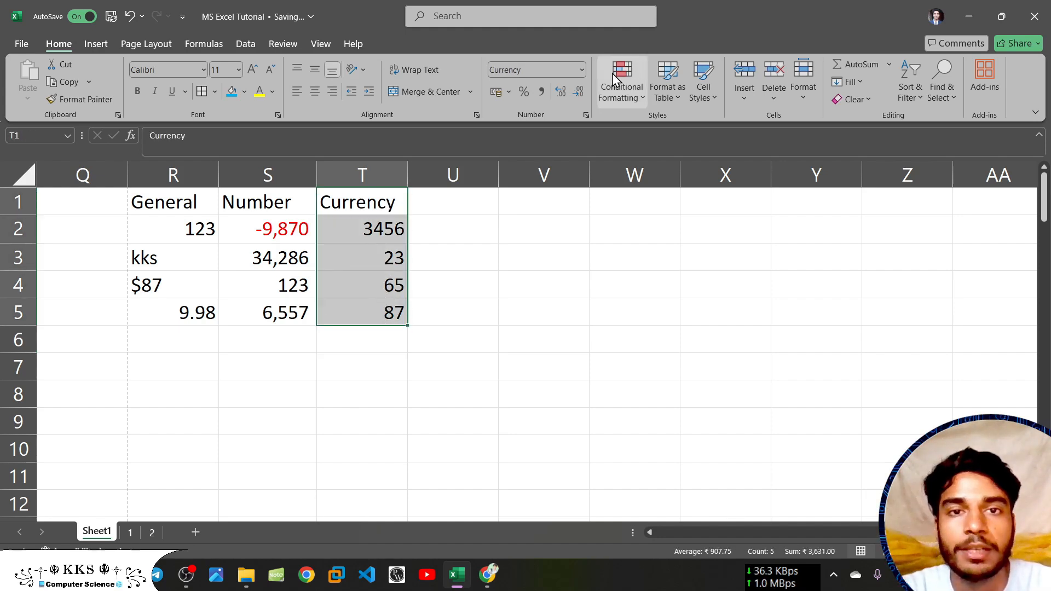
left_click(585, 116)
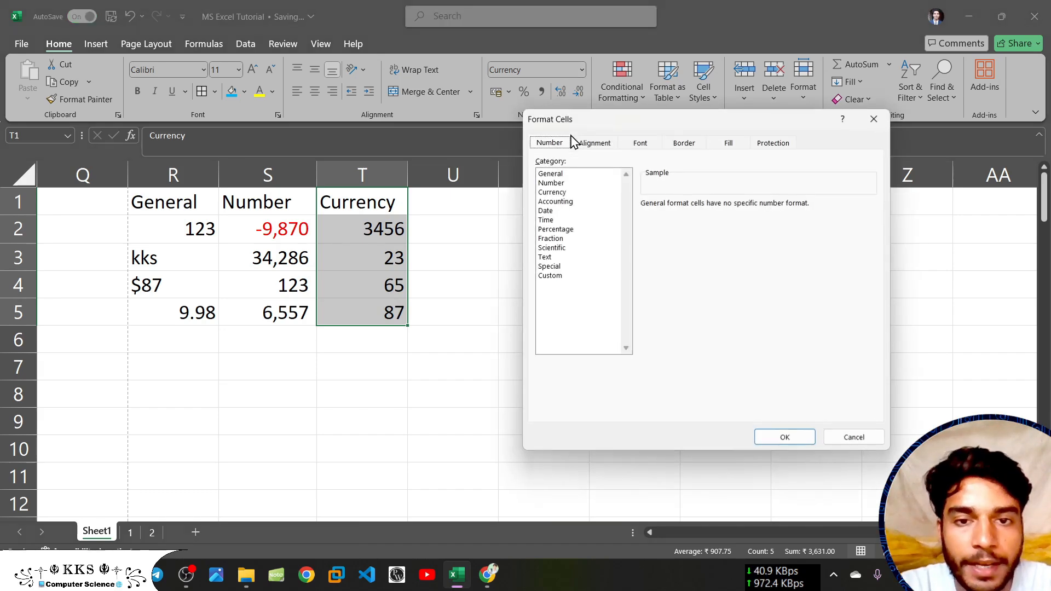
Step: Format cells T1:T5 as Currency with the INR symbol and the red "INR -1,234.10" style for negative numbers
left_click(562, 194)
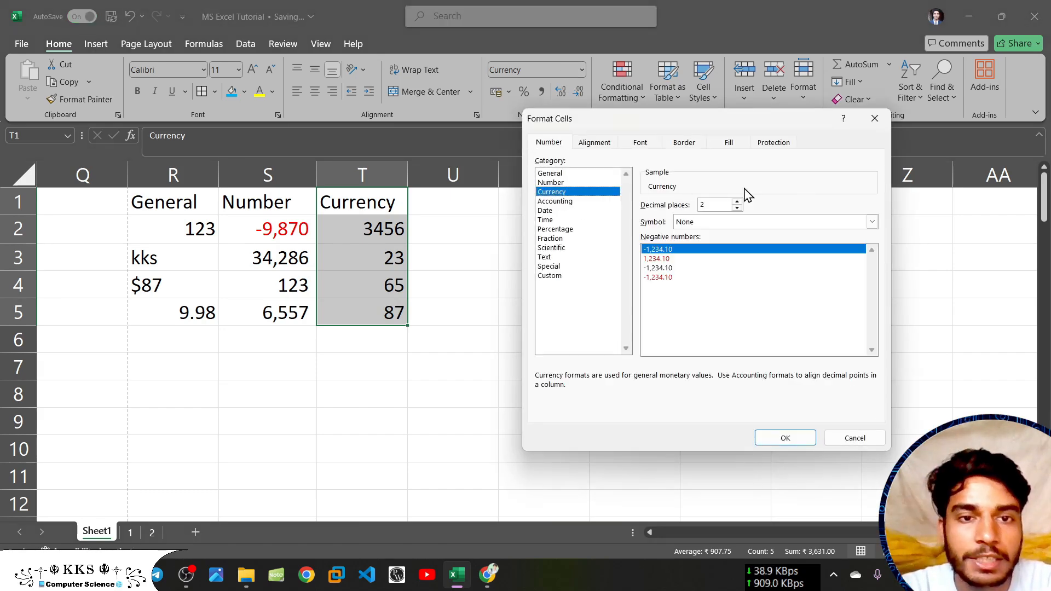
left_click(872, 222)
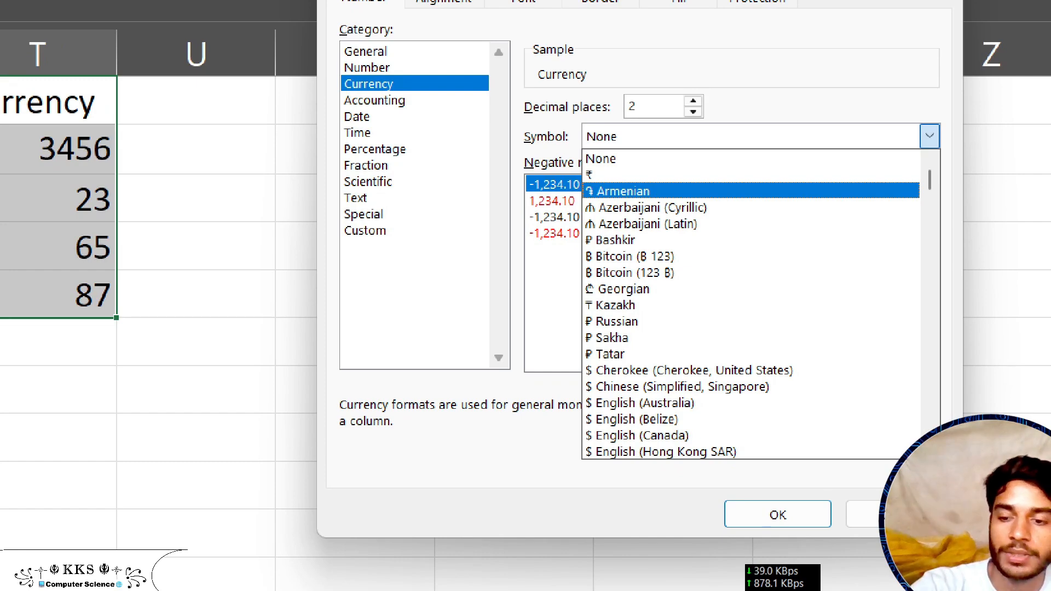
key("Return")
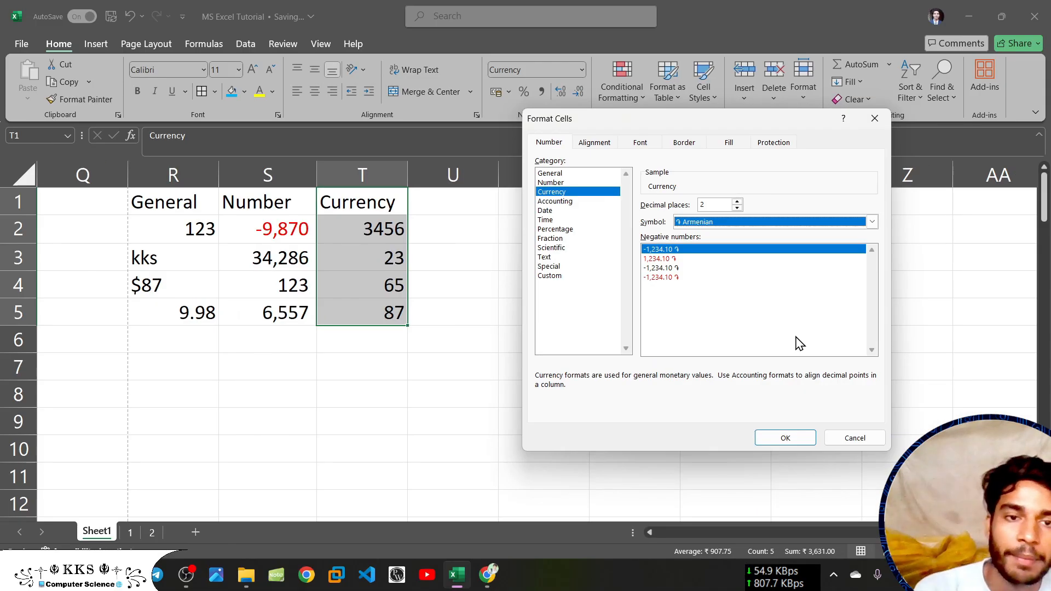
left_click(875, 223)
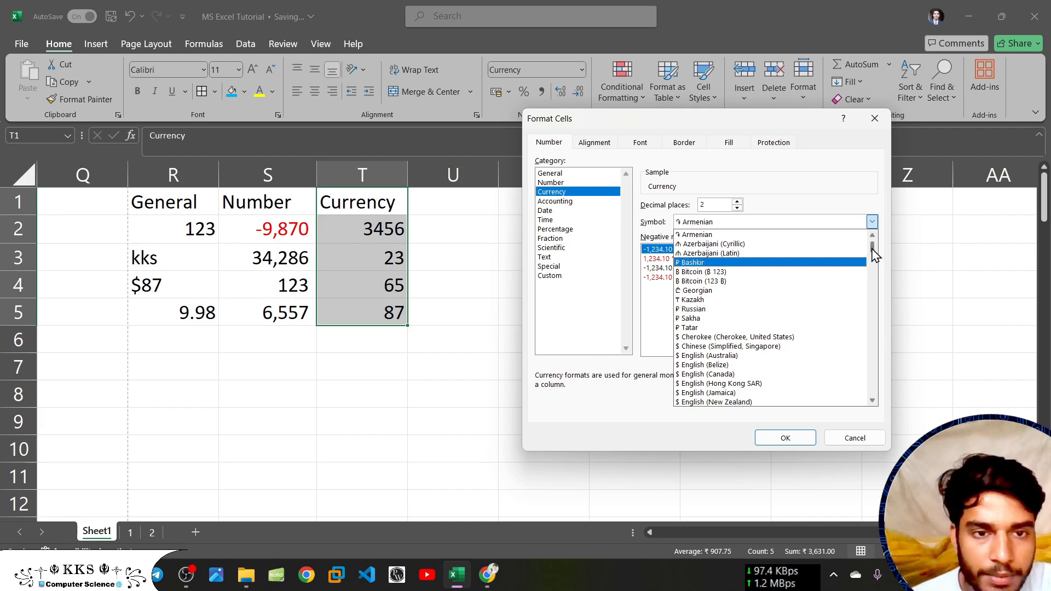
left_click_drag(874, 253, 868, 218)
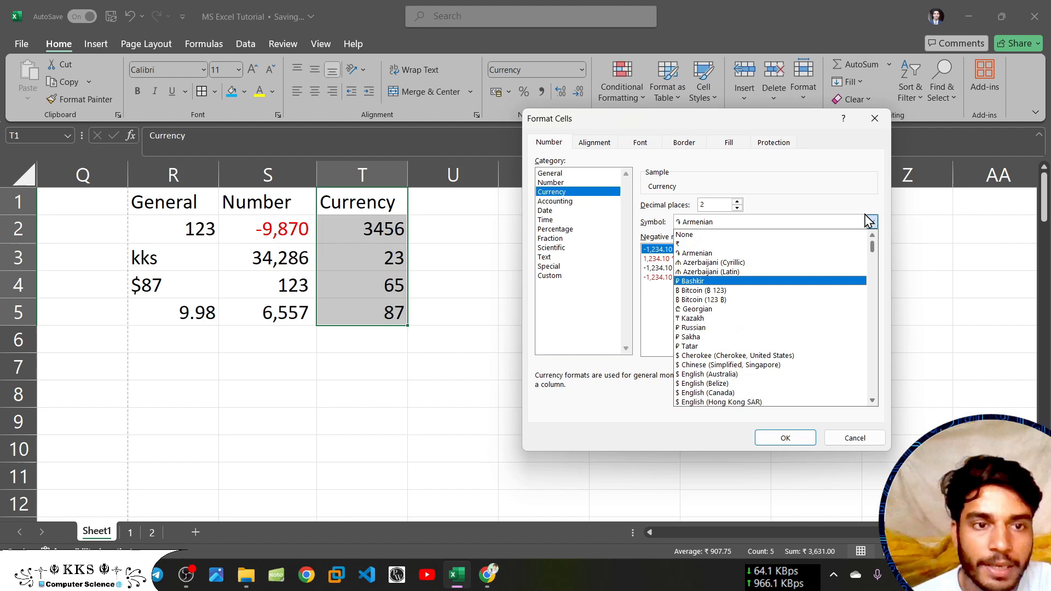
left_click(775, 226)
type("in")
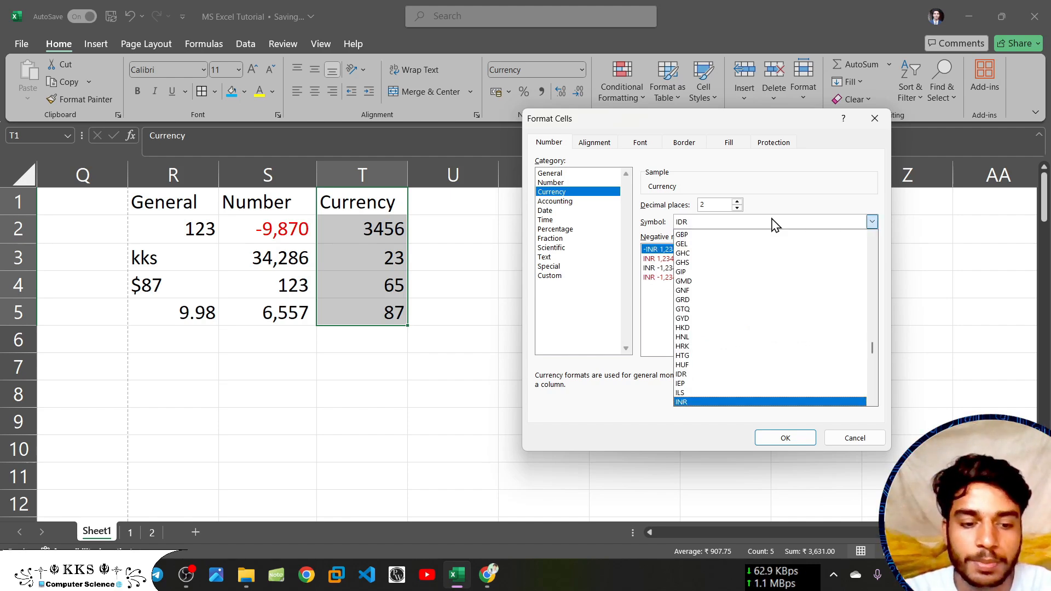
key("Return")
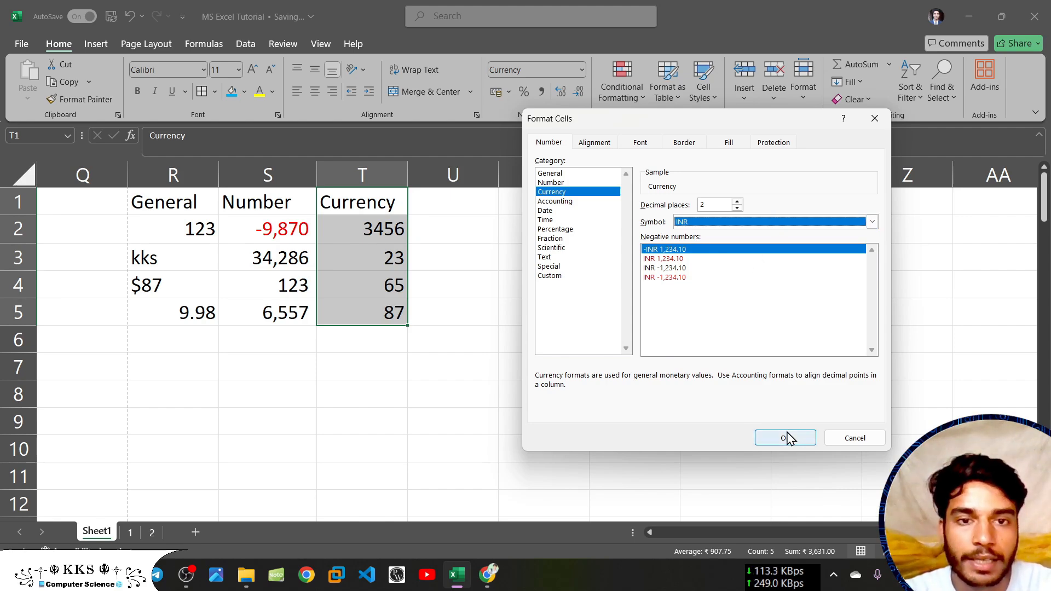
left_click(671, 277)
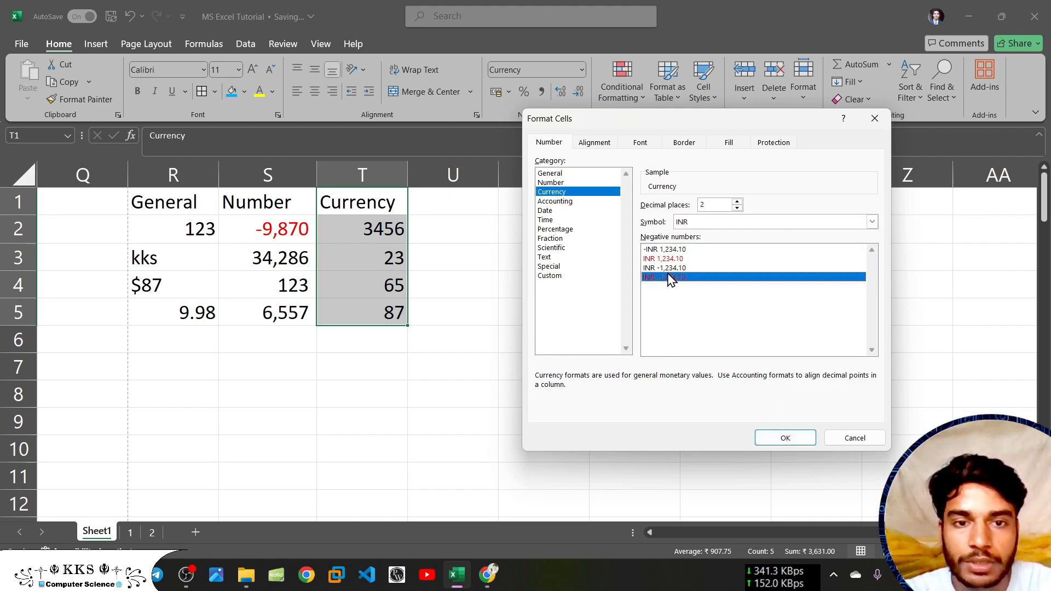
left_click(793, 435)
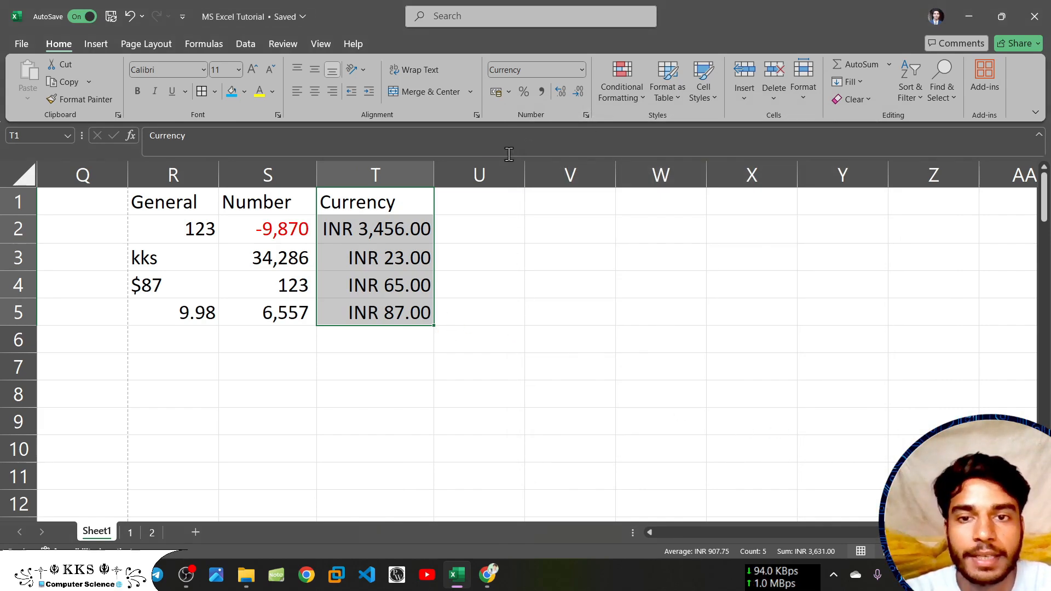
Step: Change the currency symbol of cells T1:T5 to ₹
left_click(586, 115)
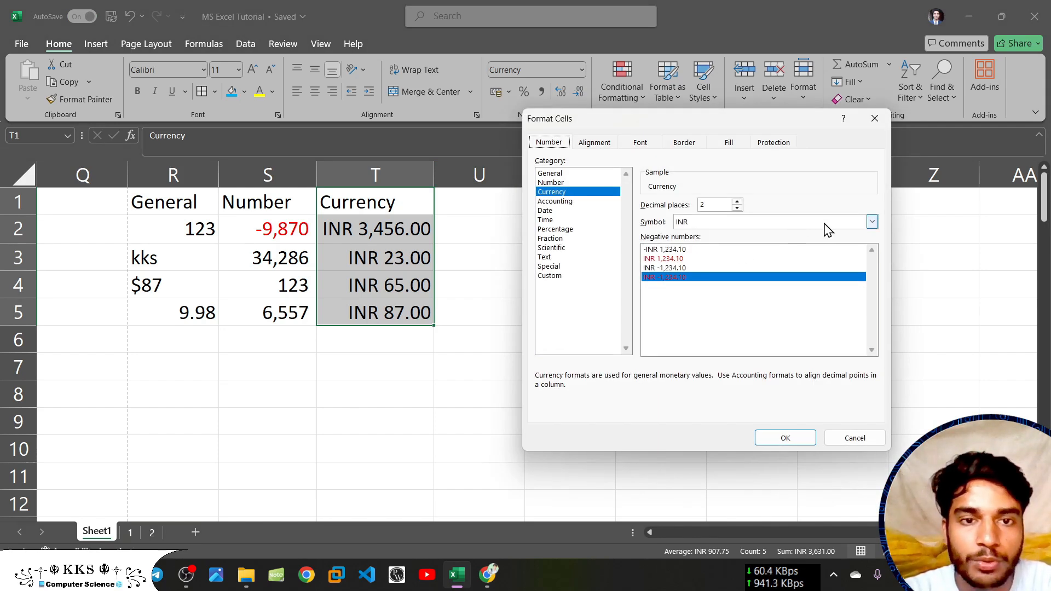
left_click(827, 224)
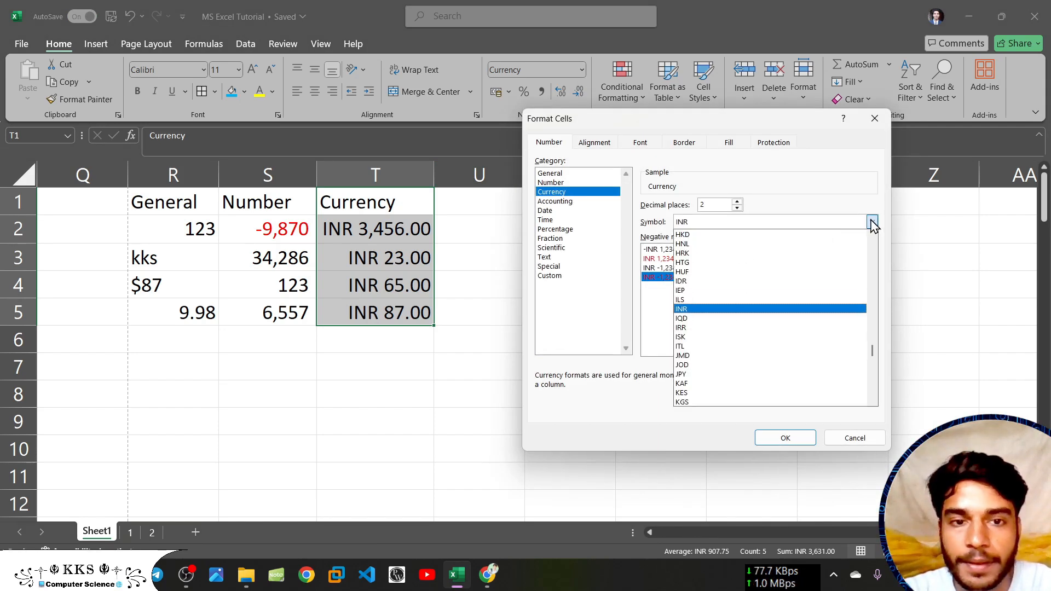
key("Up")
key("Up")
key("Up")
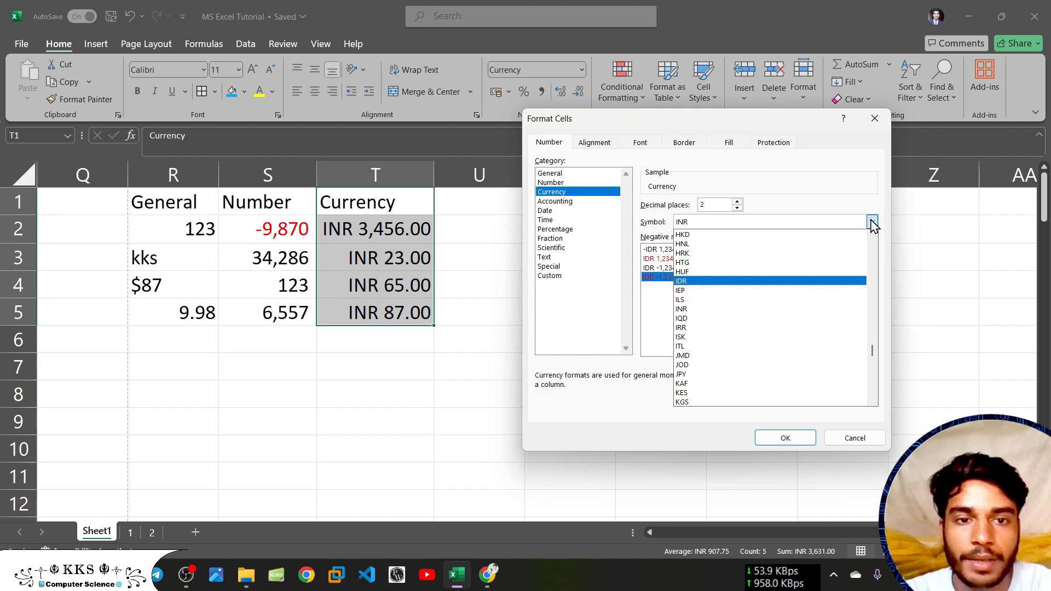
left_click(872, 223)
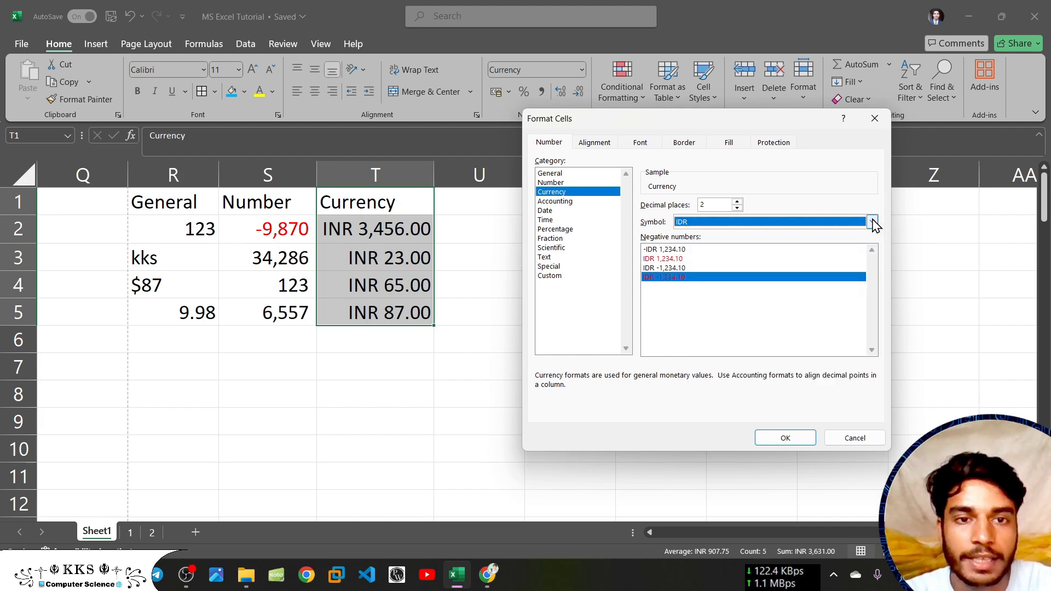
left_click(872, 222)
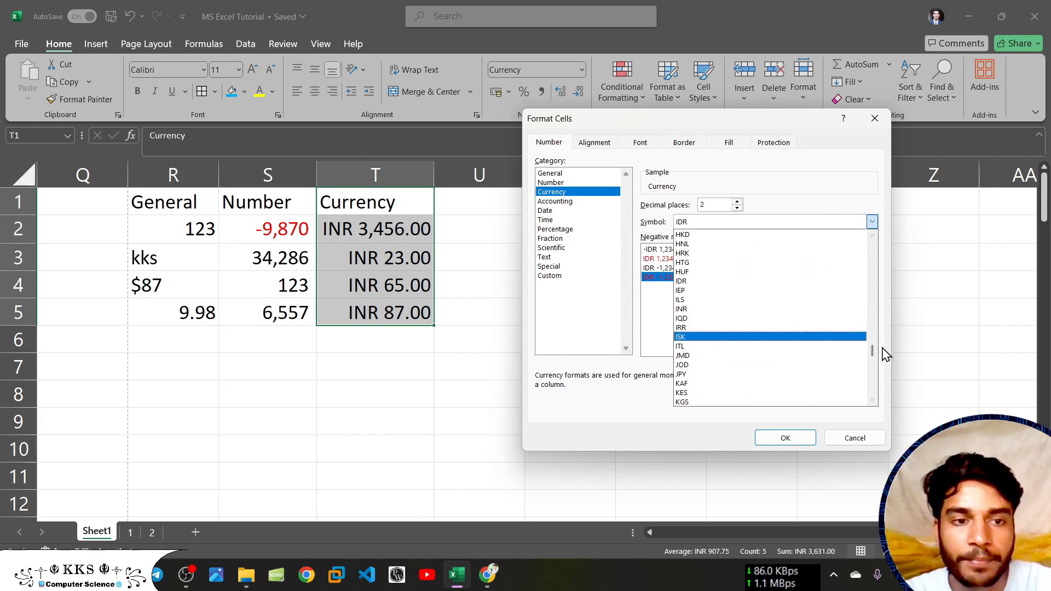
left_click_drag(871, 352, 869, 235)
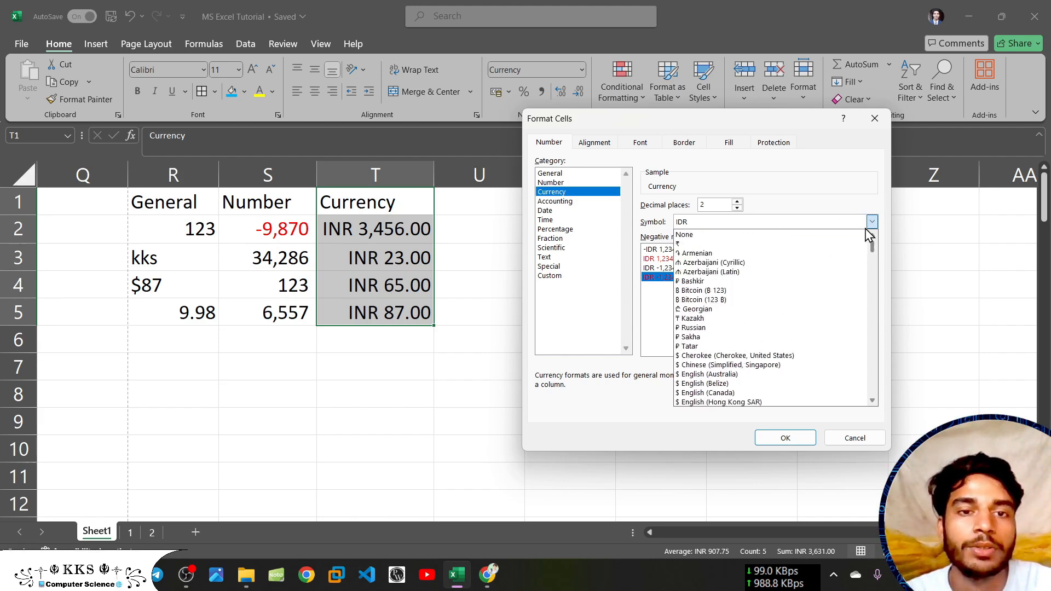
left_click(717, 245)
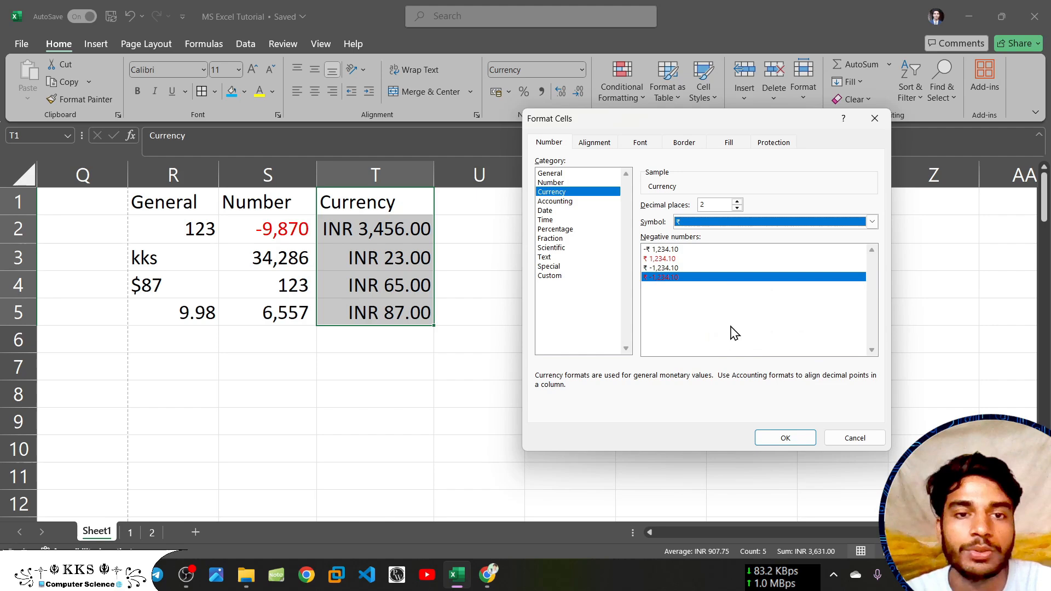
left_click(786, 439)
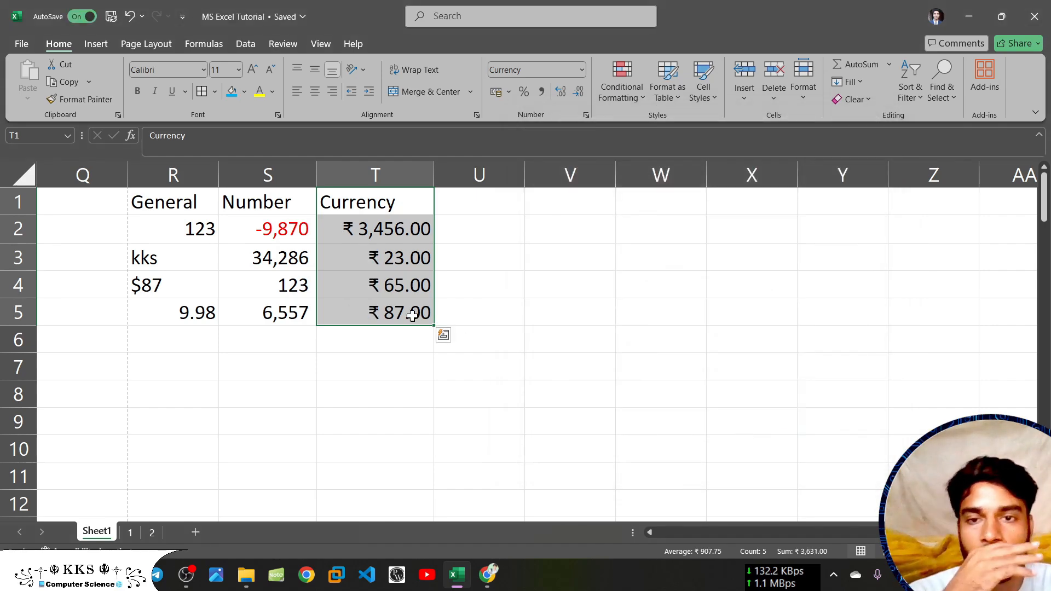
left_click(399, 343)
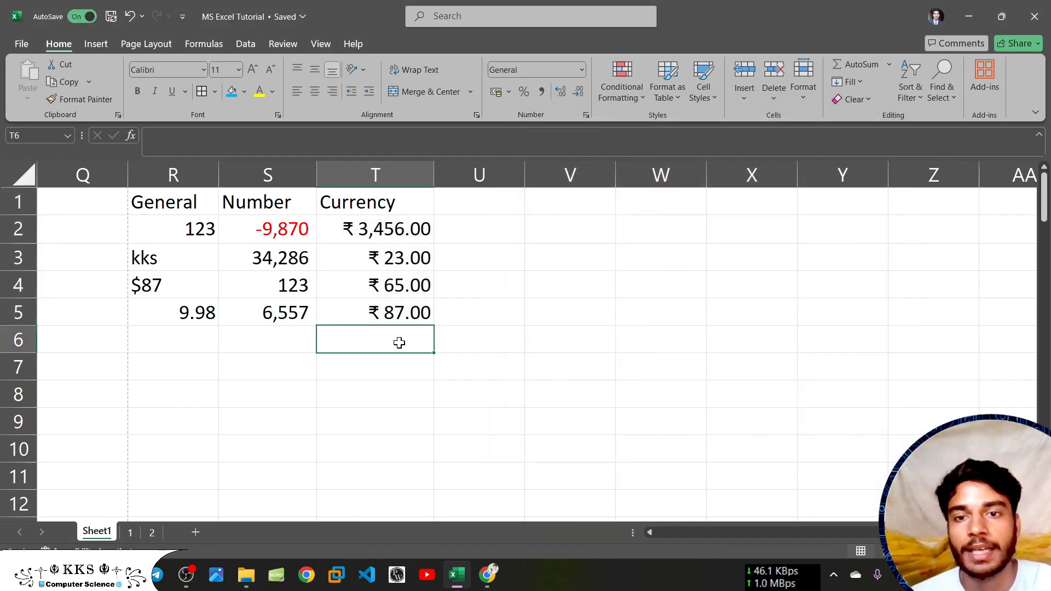
Step: Apply the Accounting number format to cell U1
left_click(414, 231)
left_click(457, 205)
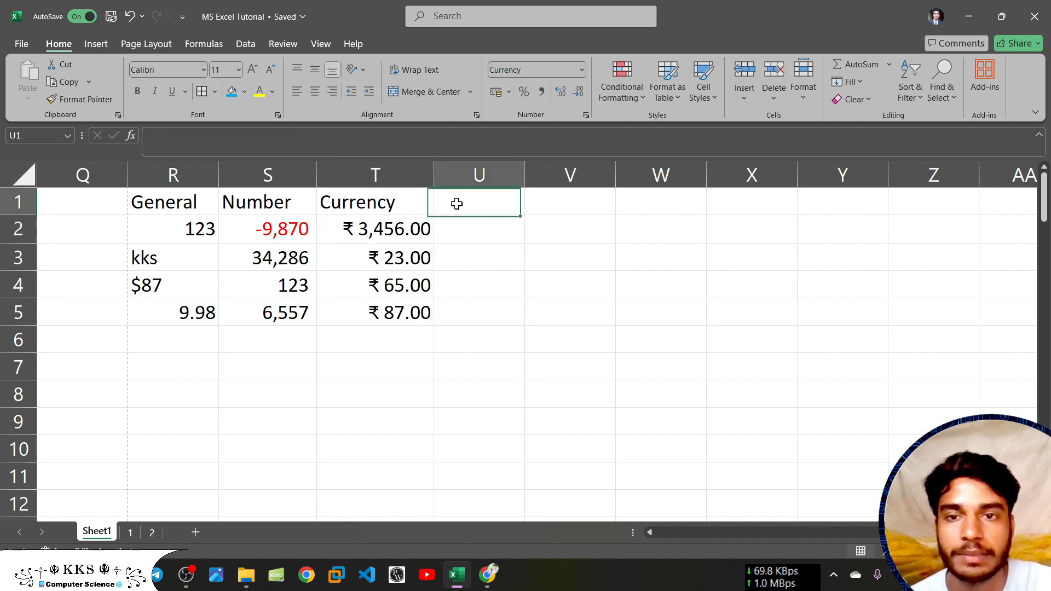
left_click(581, 69)
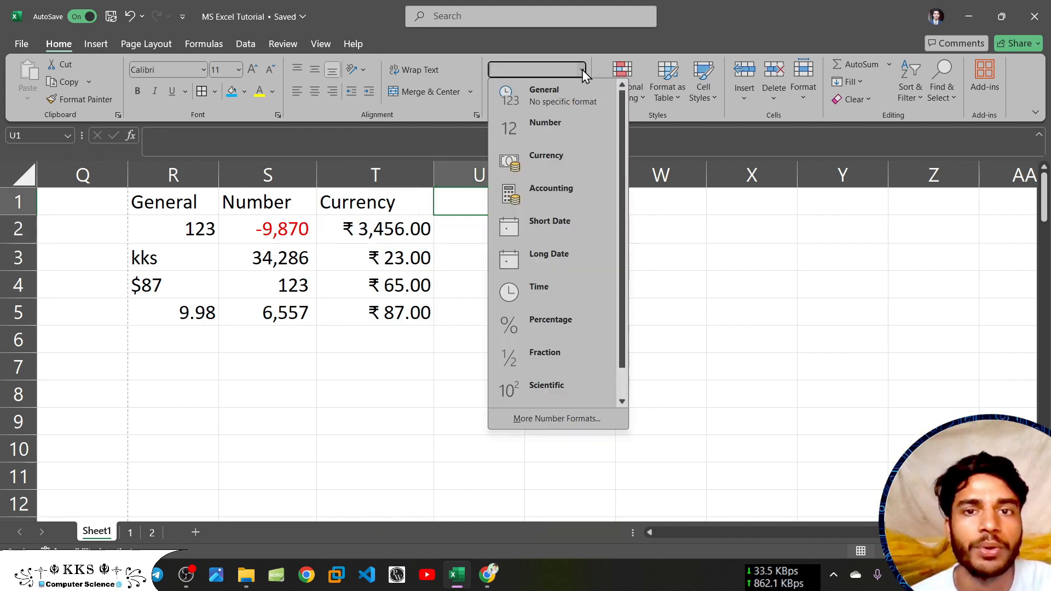
left_click(541, 200)
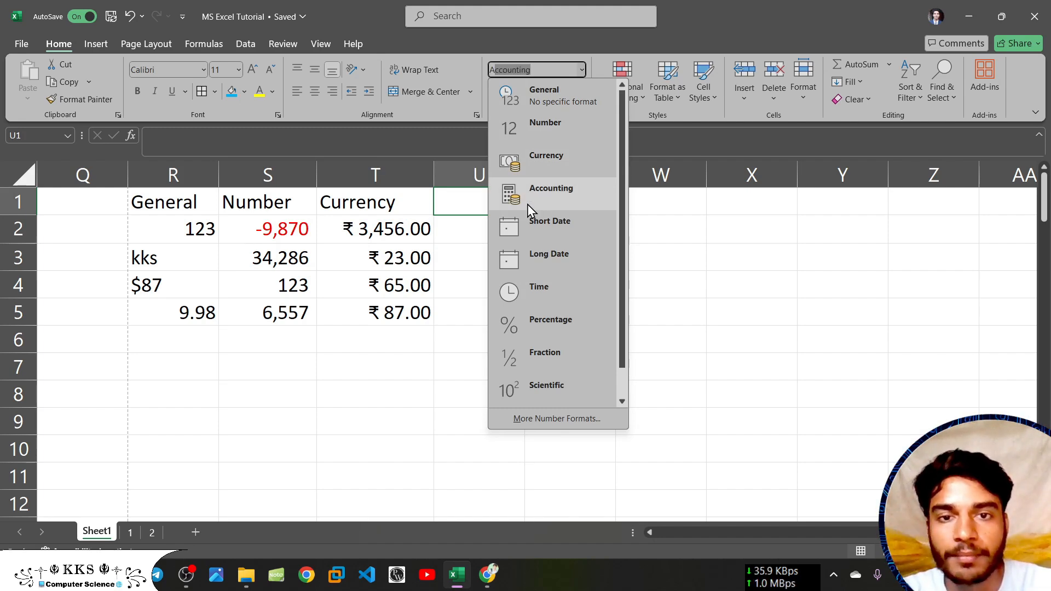
left_click(528, 198)
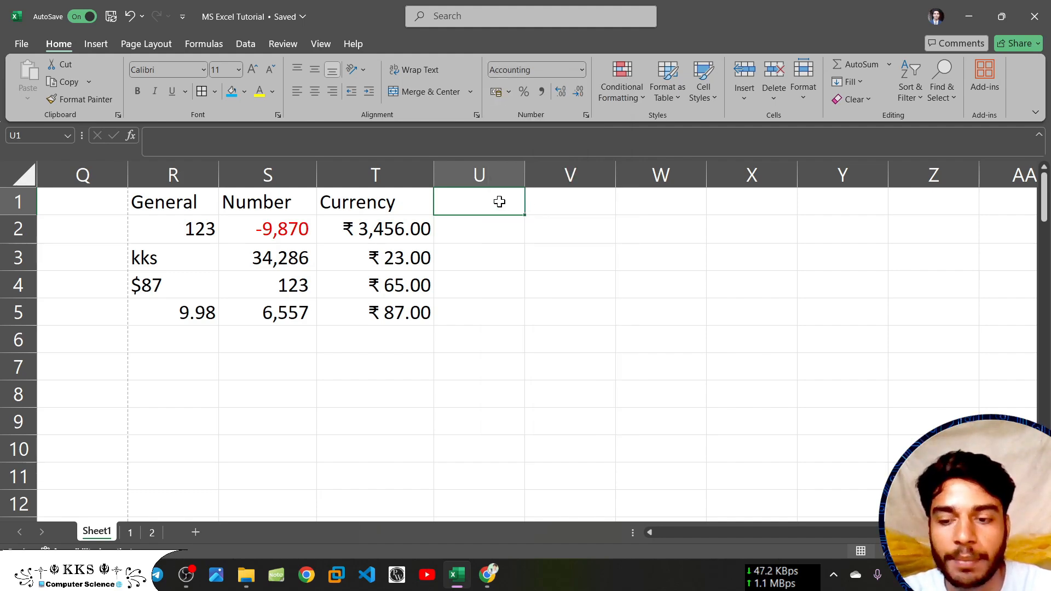
Step: Enter the heading "Accounting" in cell U1 and auto-fit the width of column U to it
type("A")
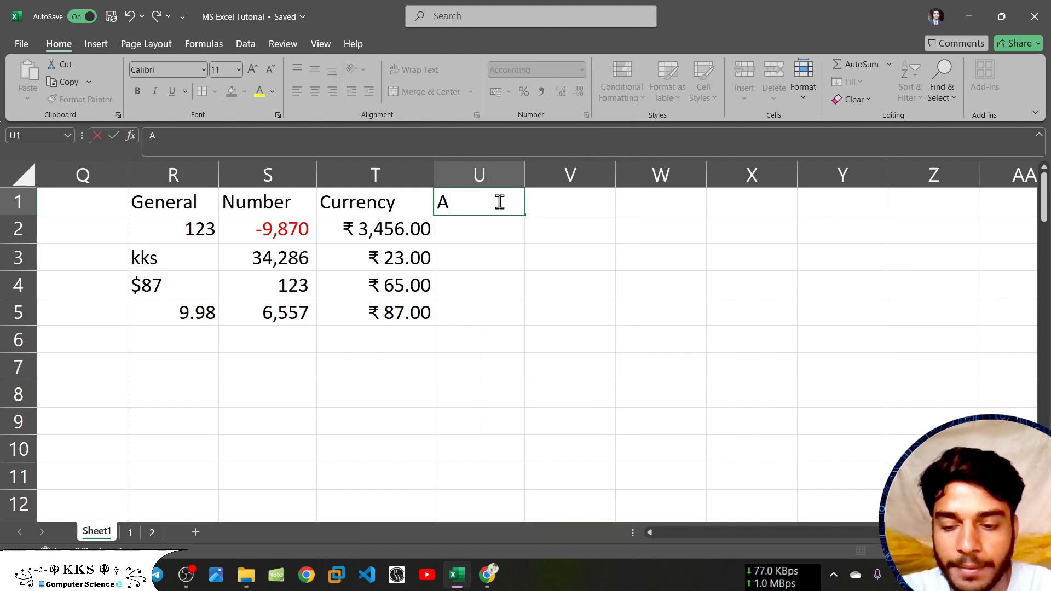
type("ccou")
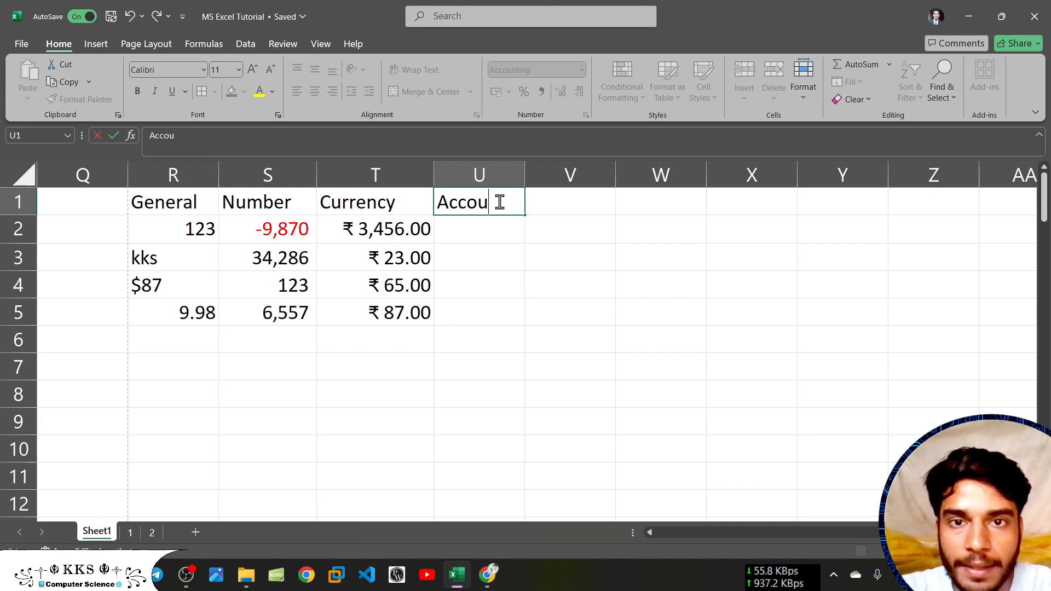
type("nting")
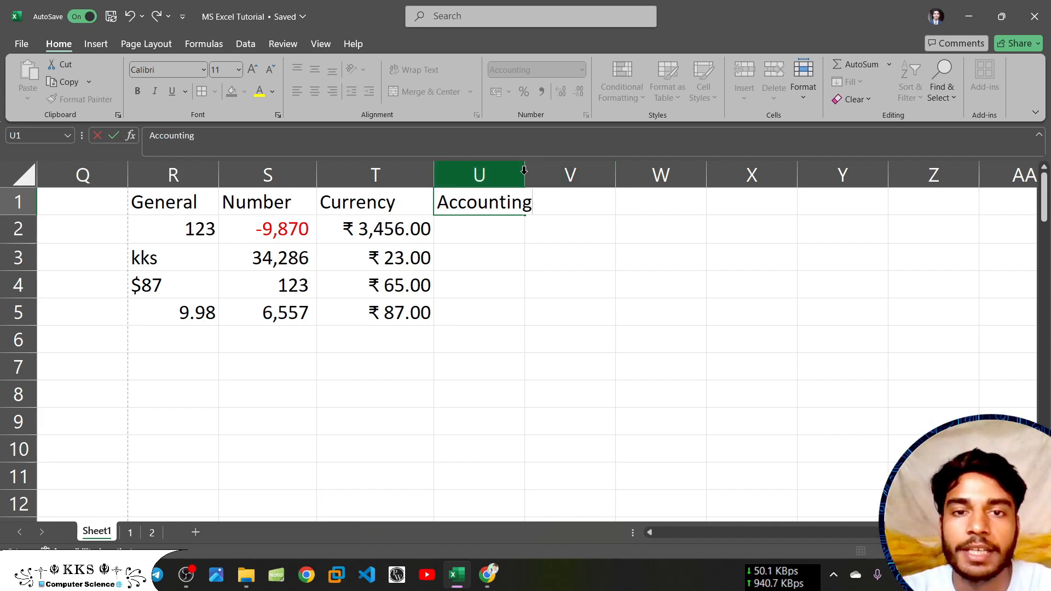
left_click(515, 252)
left_click(506, 201)
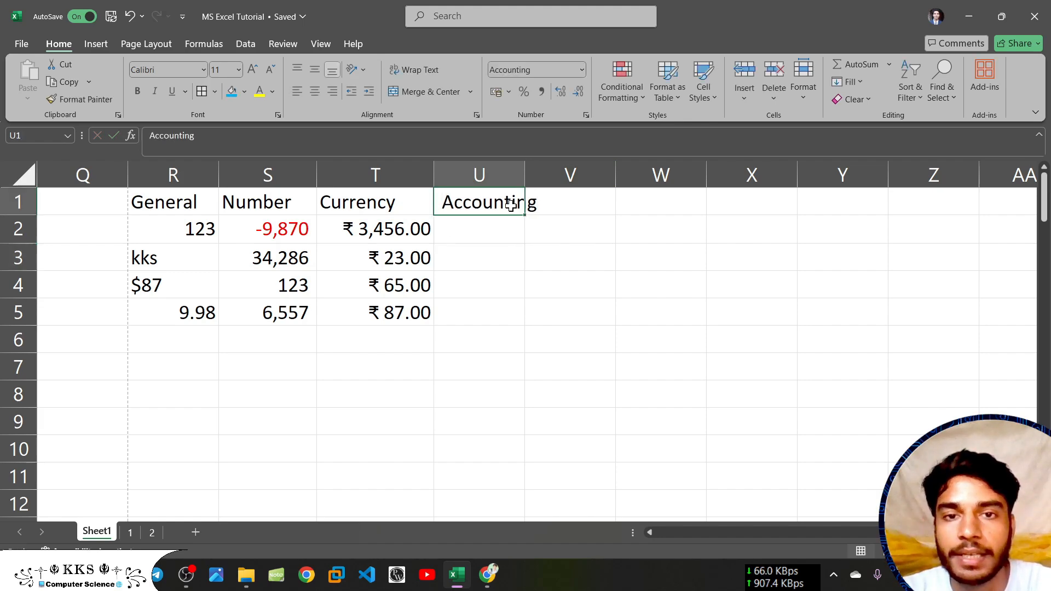
double_click(525, 175)
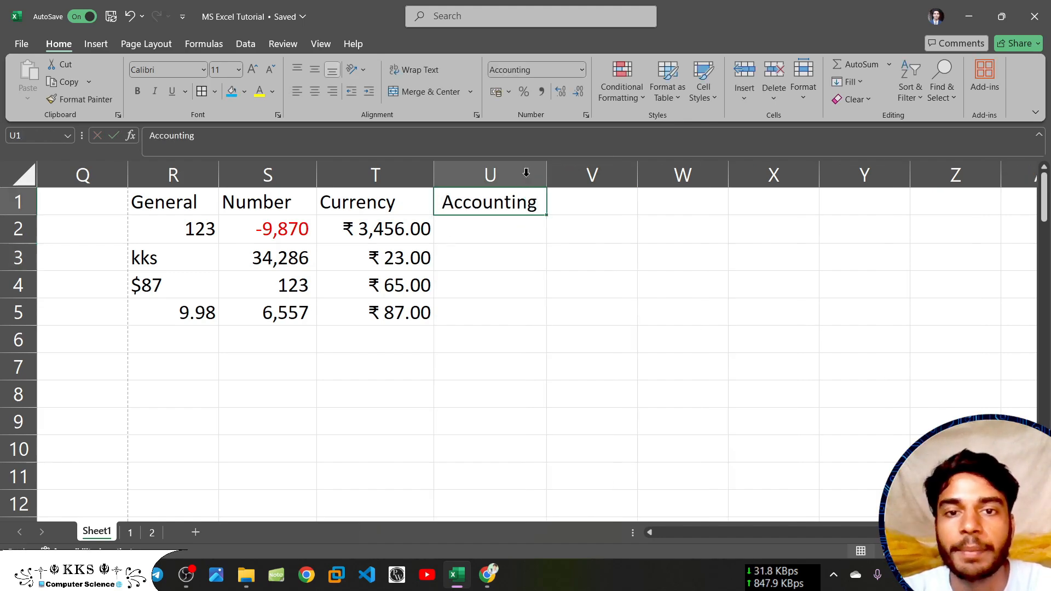
left_click(529, 232)
left_click(582, 70)
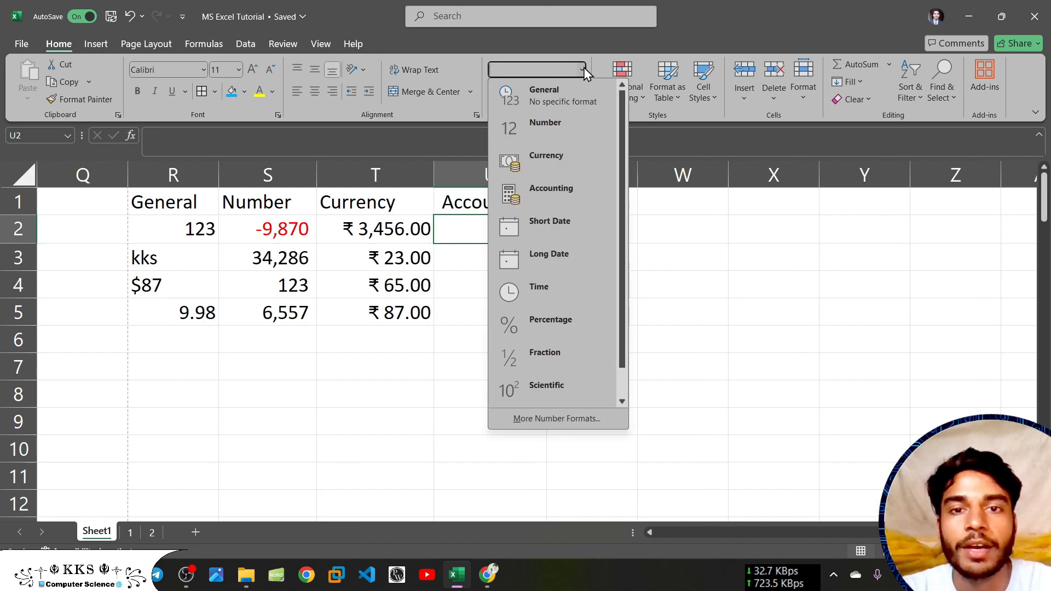
left_click(461, 200)
left_click(462, 200)
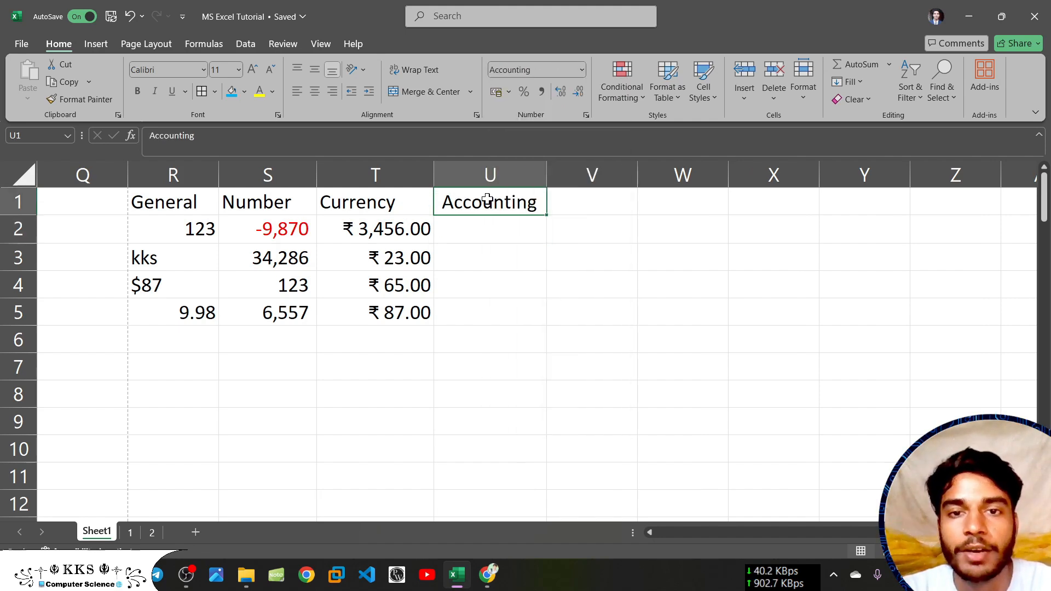
Step: Format cells U1:U5 with the Accounting category and the ₹ symbol
left_click_drag(488, 200, 491, 309)
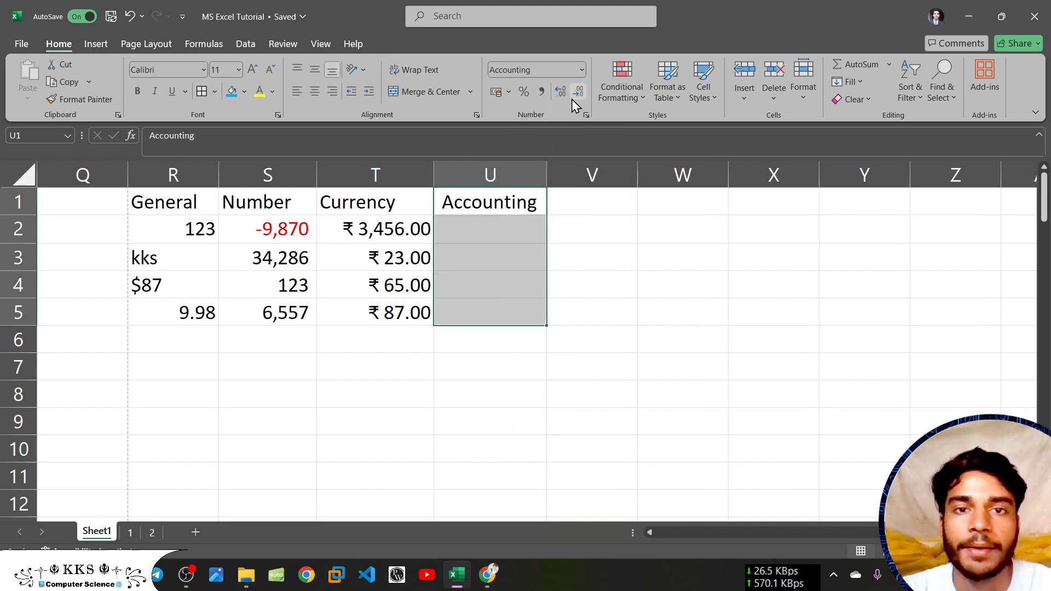
left_click(580, 69)
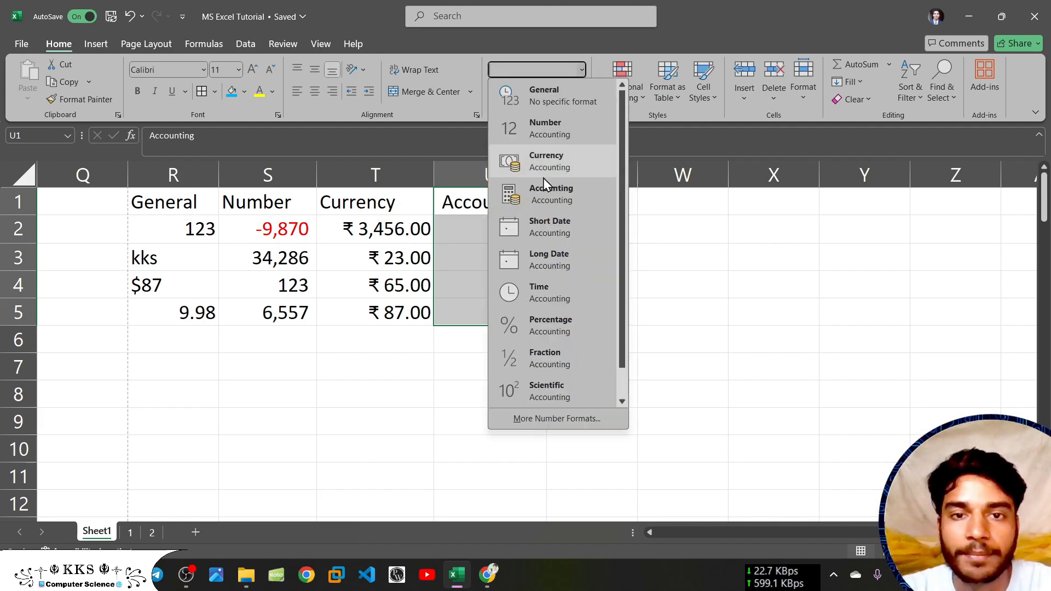
left_click(539, 420)
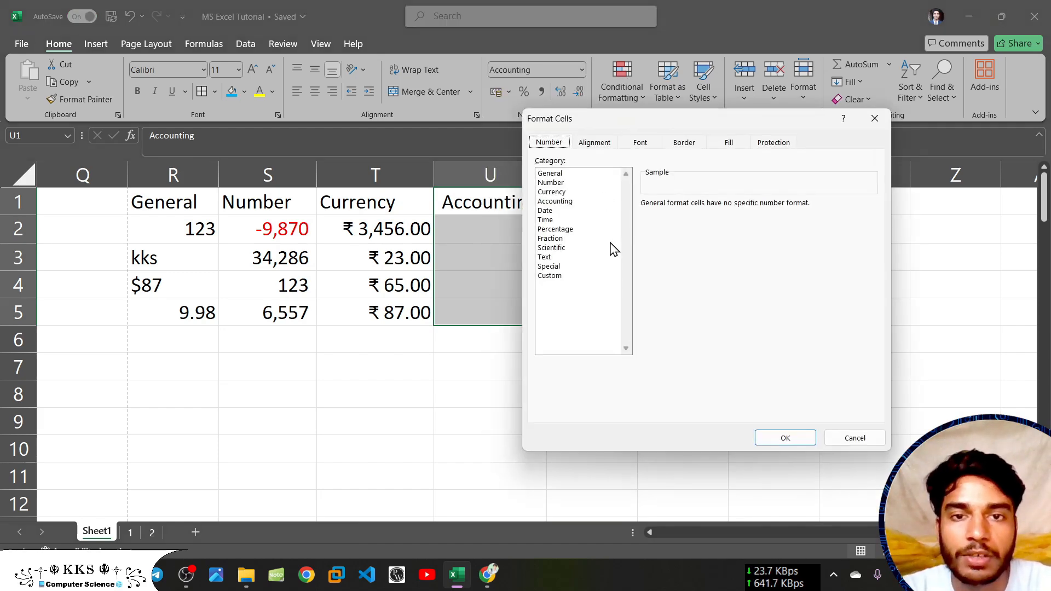
left_click(559, 203)
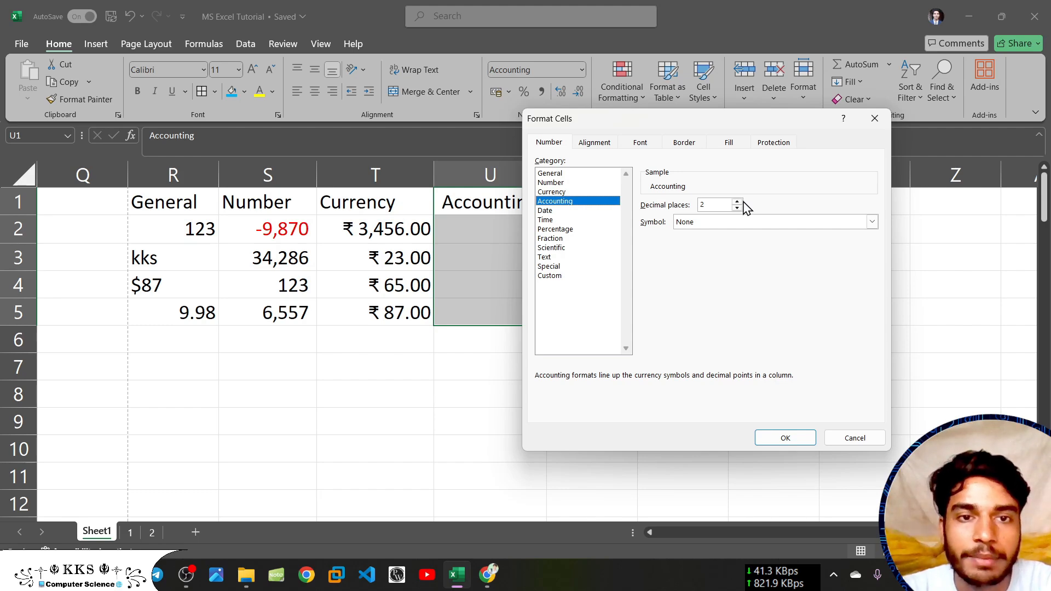
left_click(872, 222)
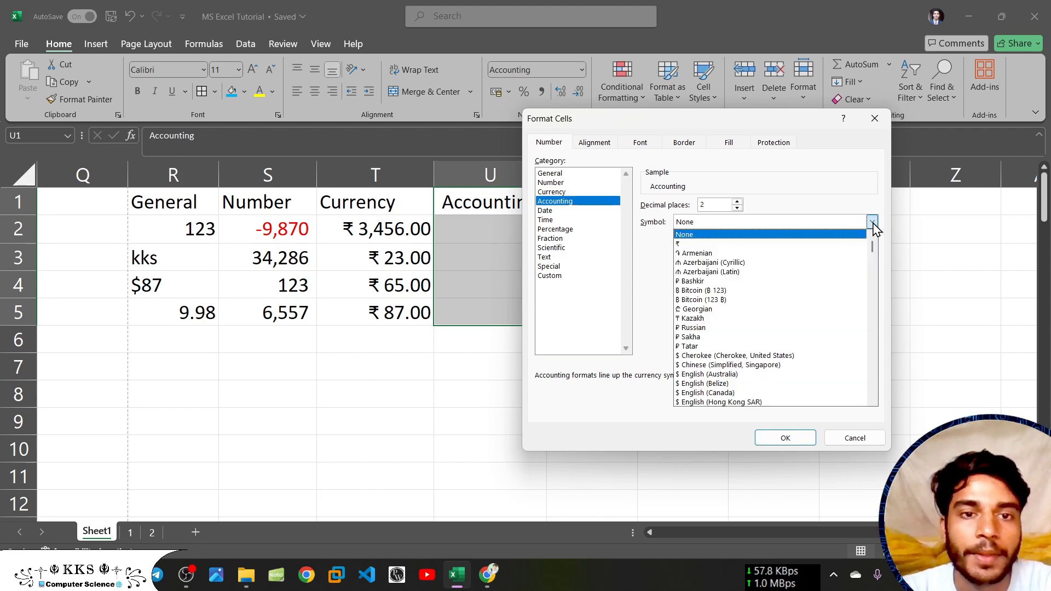
left_click(755, 244)
left_click(786, 439)
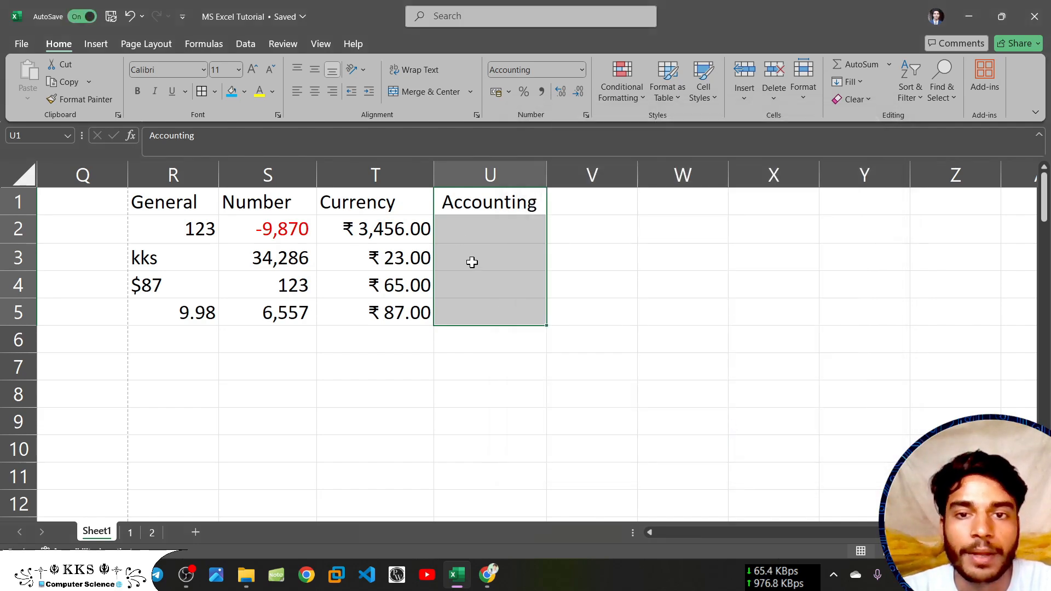
Step: Enter the values 34, 76, 12 and 87 in cells U2 to U5 of the Accounting column
left_click(454, 227)
type("d")
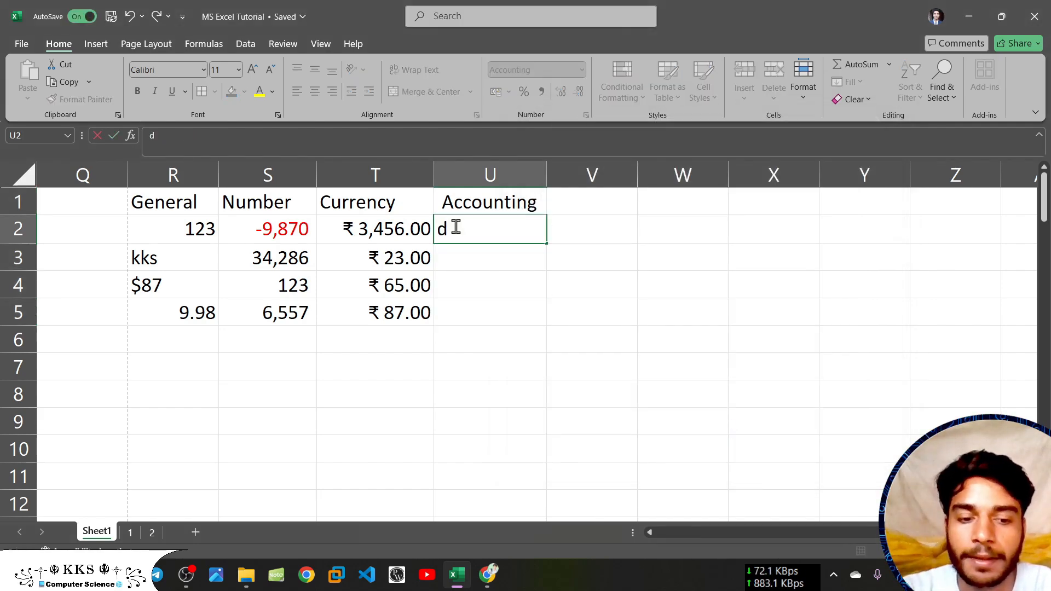
key("BackSpace")
type("34")
key("Return")
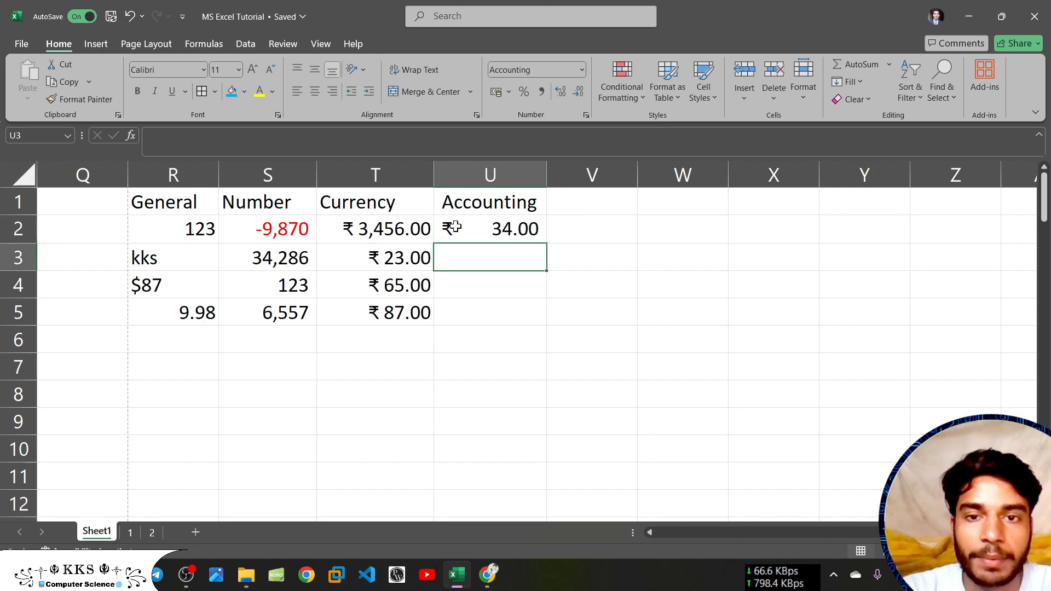
type("76")
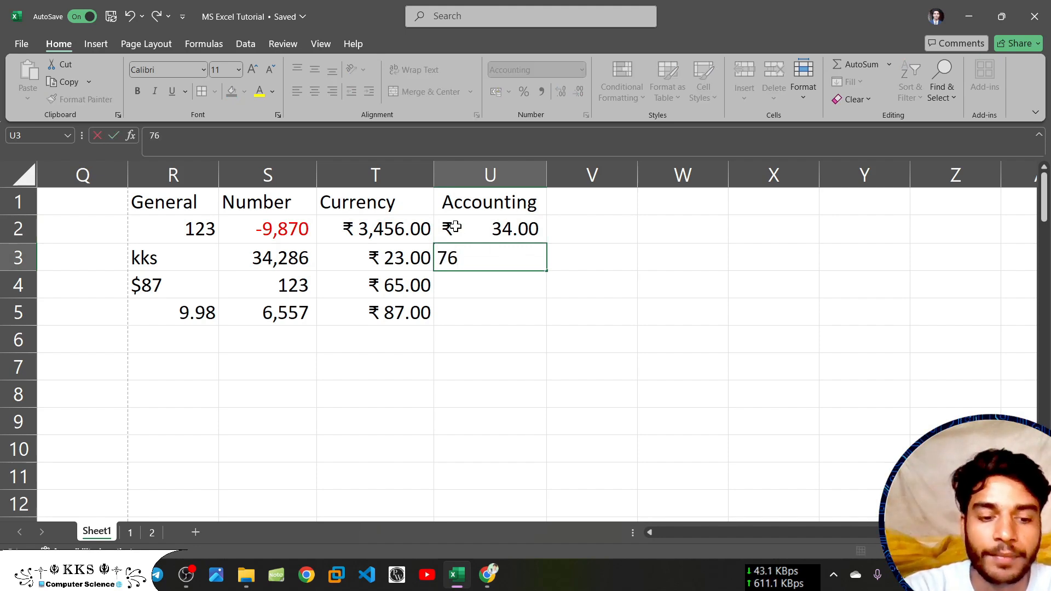
key("Return")
type("12")
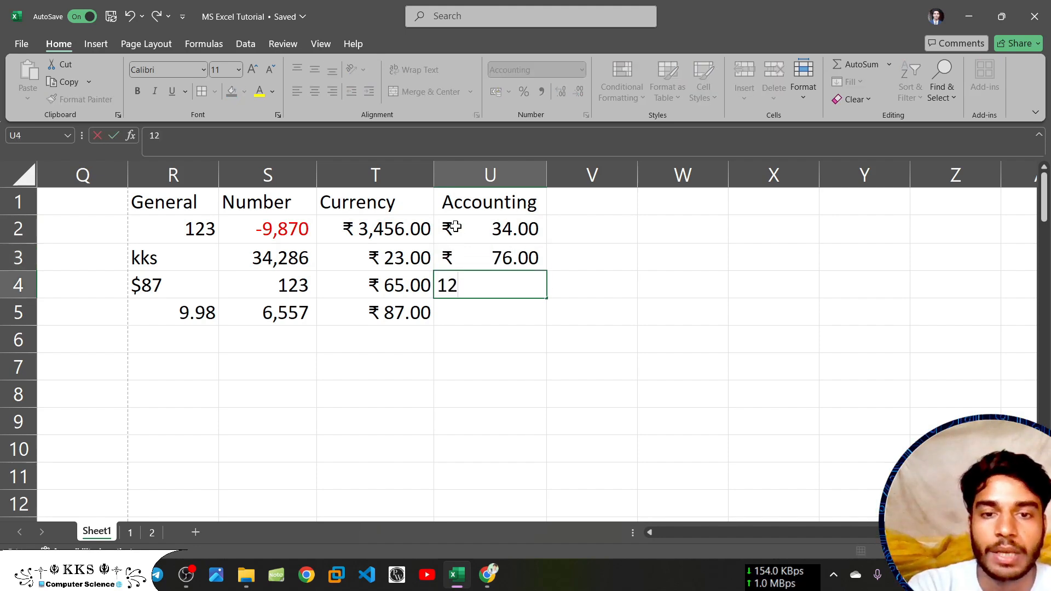
key("Return")
type("87")
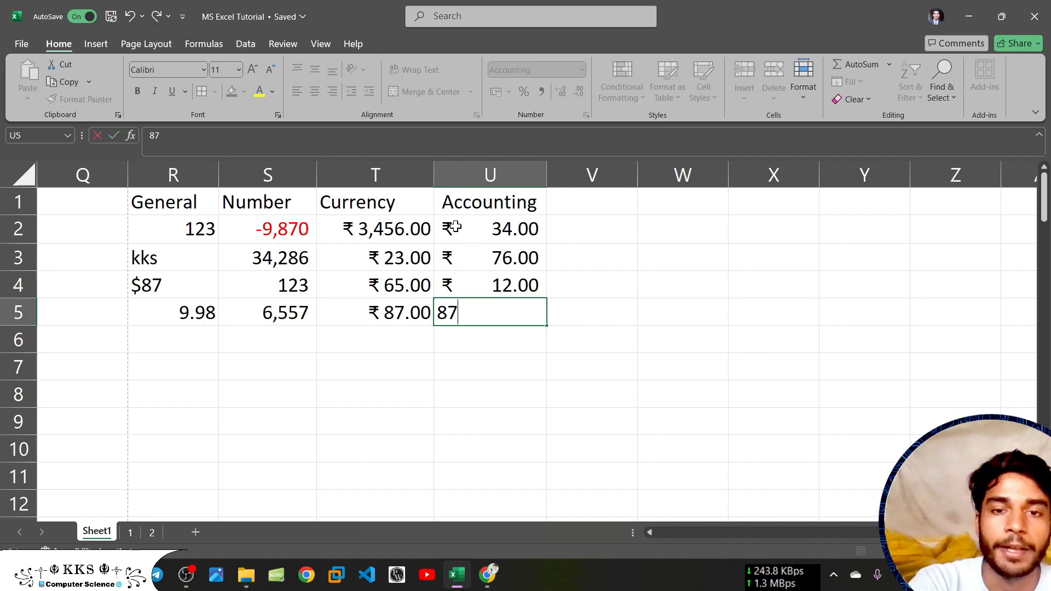
key("Return")
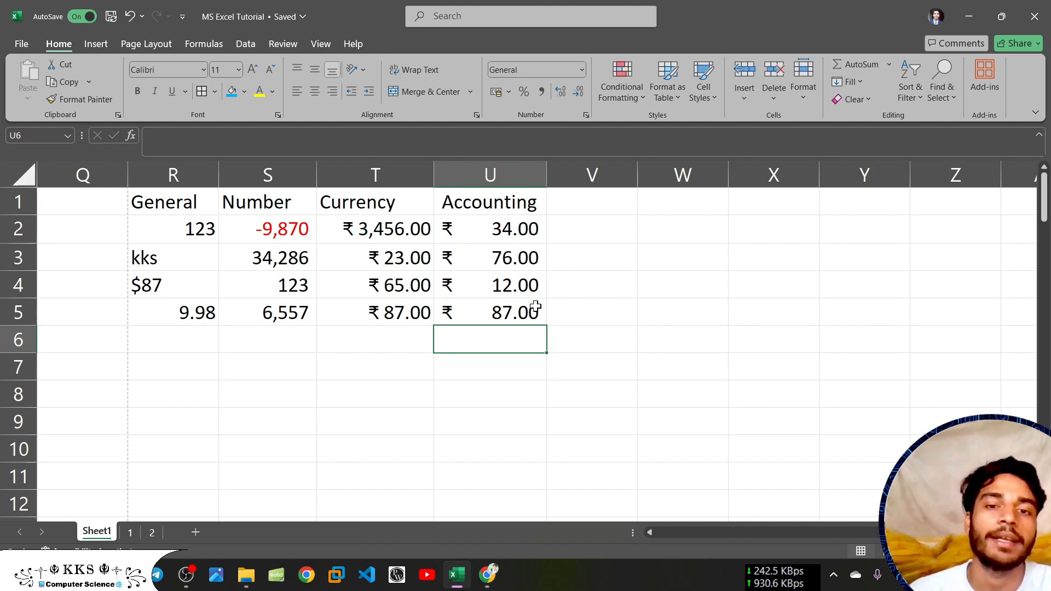
Step: Apply the Short Date format to cell V1 and enter 12 06 98 in it
left_click(601, 202)
left_click(581, 71)
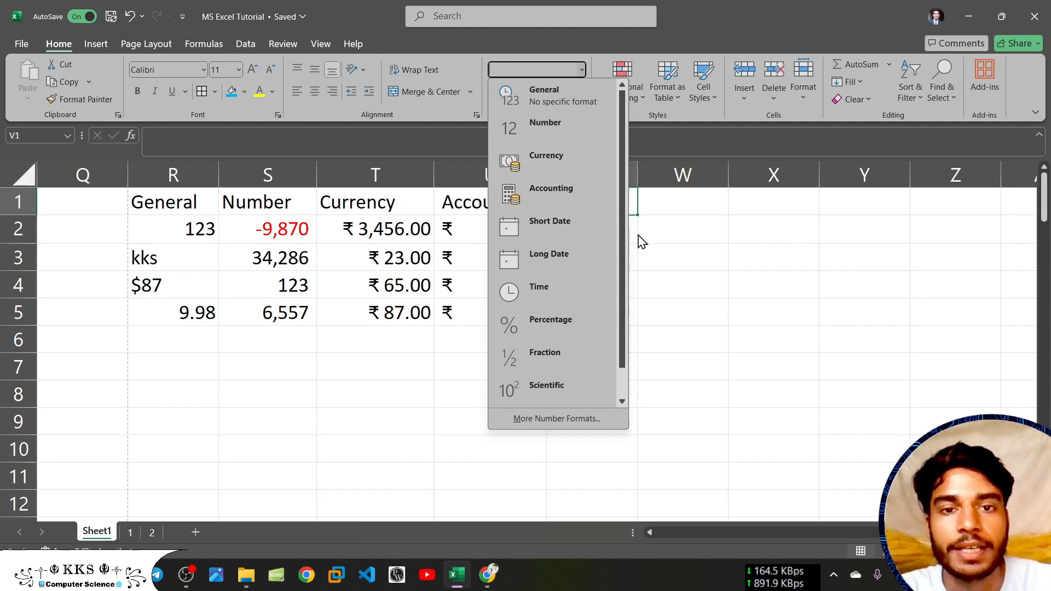
left_click(569, 222)
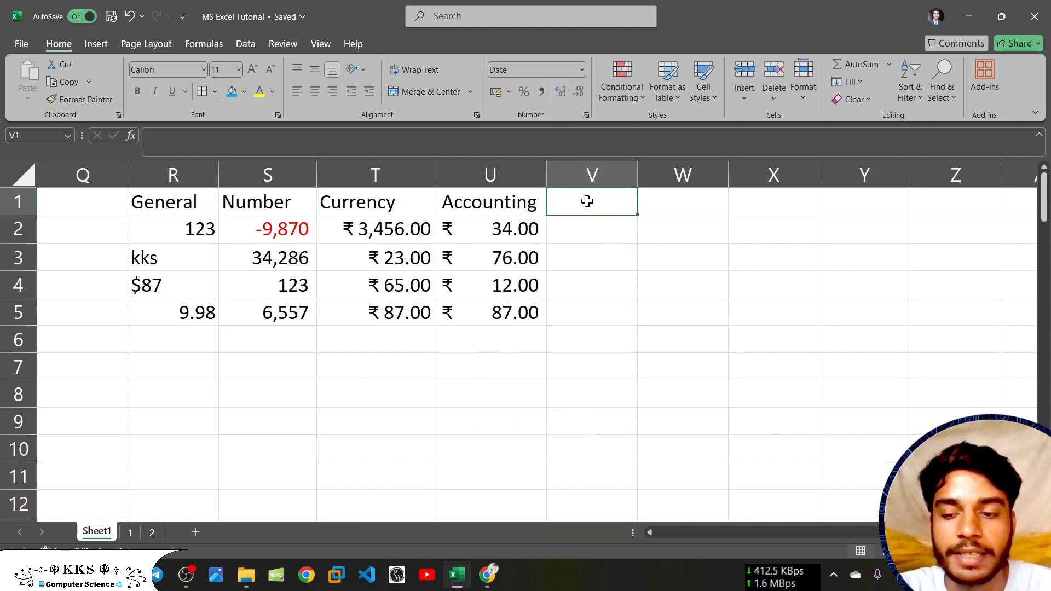
type("12")
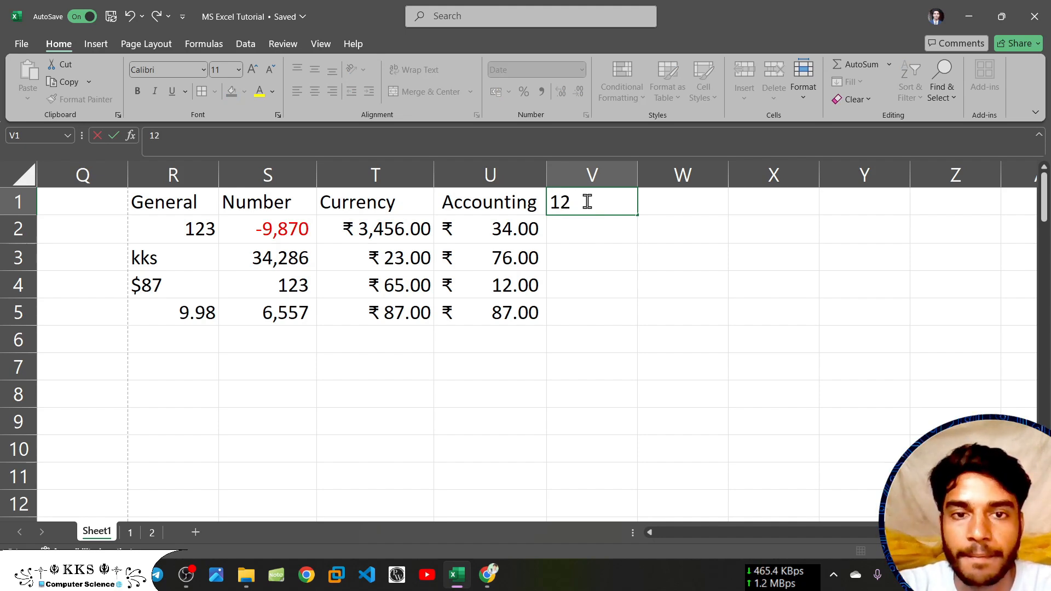
type(" 06 98")
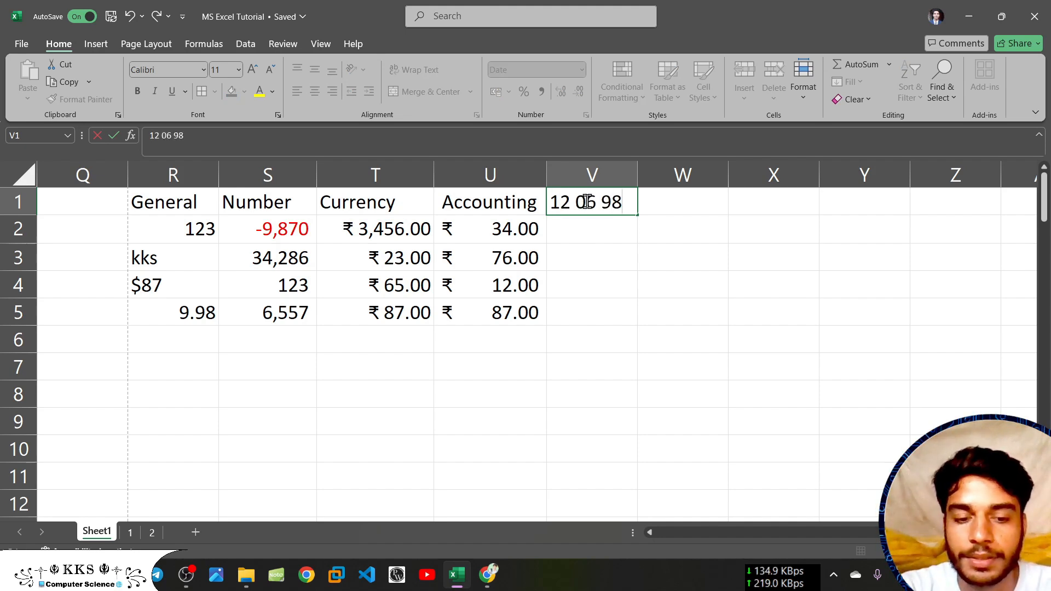
key("Return")
Step: Set the date format of cell V1 to the 14-03-2012 type without an asterisk, keeping the English (India) locale
left_click(590, 202)
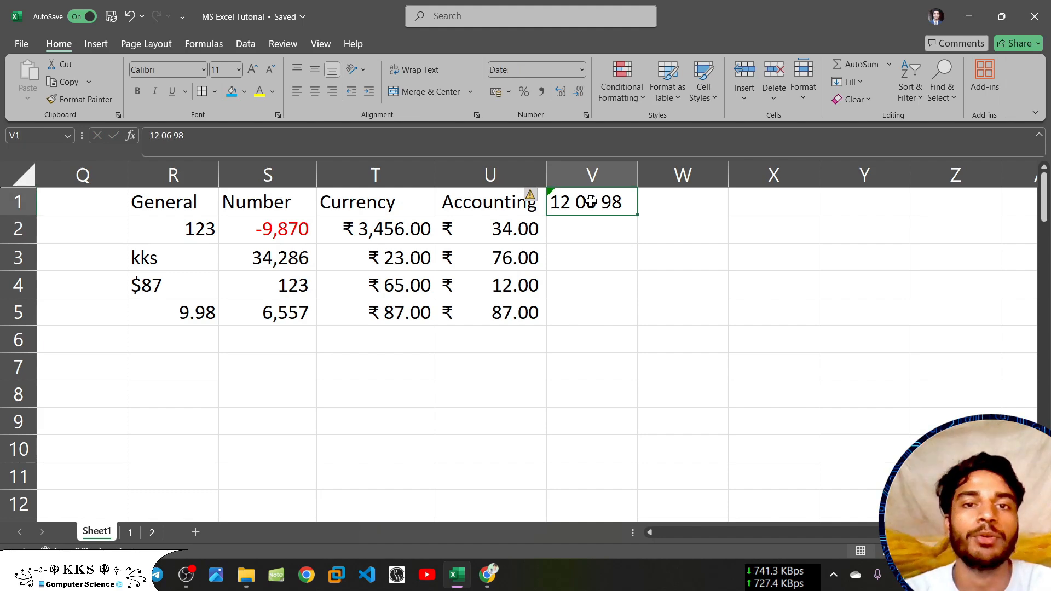
left_click(581, 69)
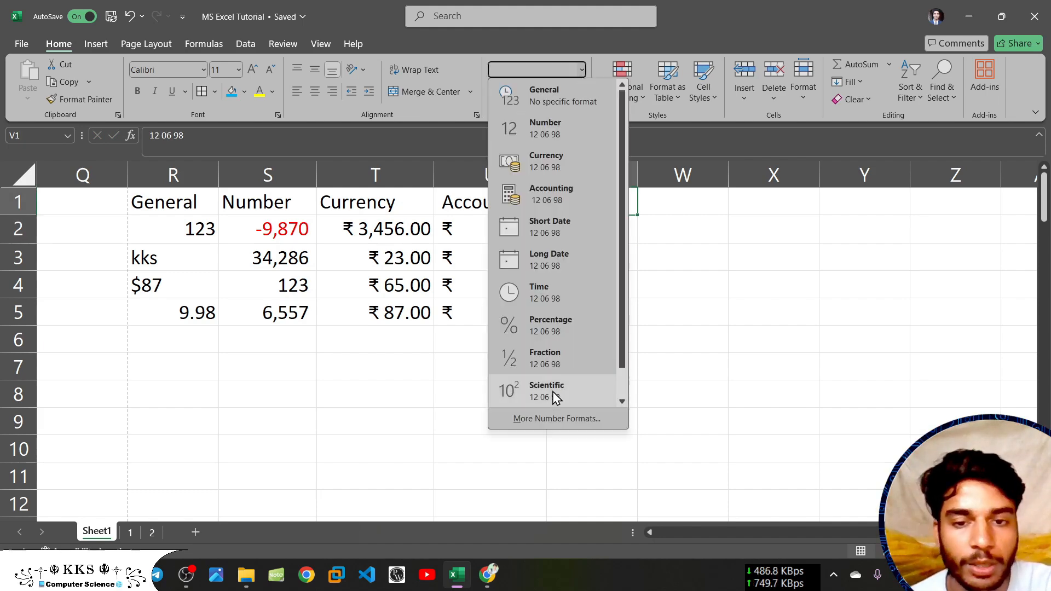
left_click(554, 419)
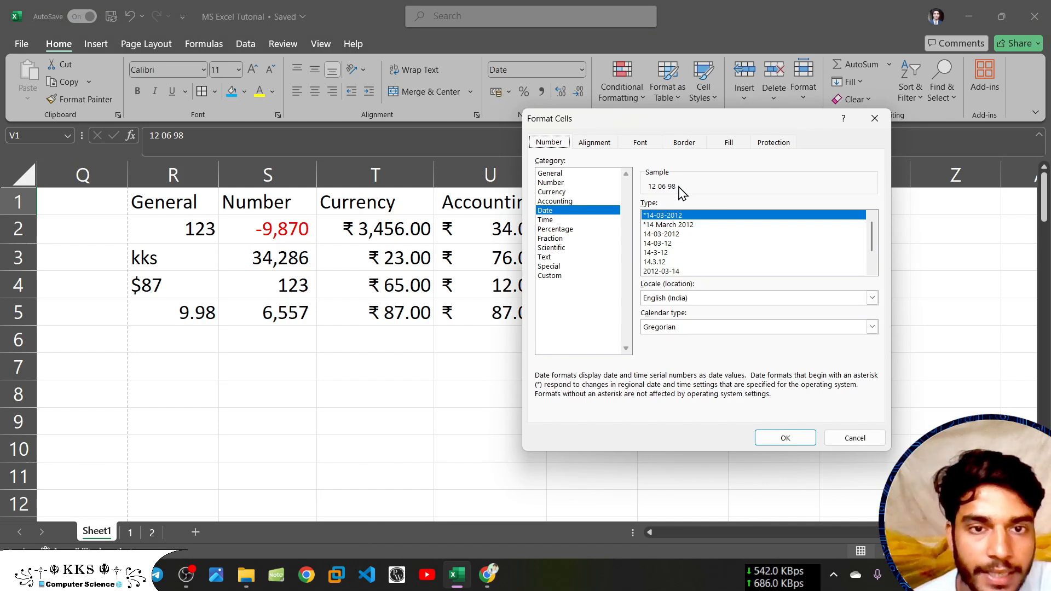
left_click(678, 227)
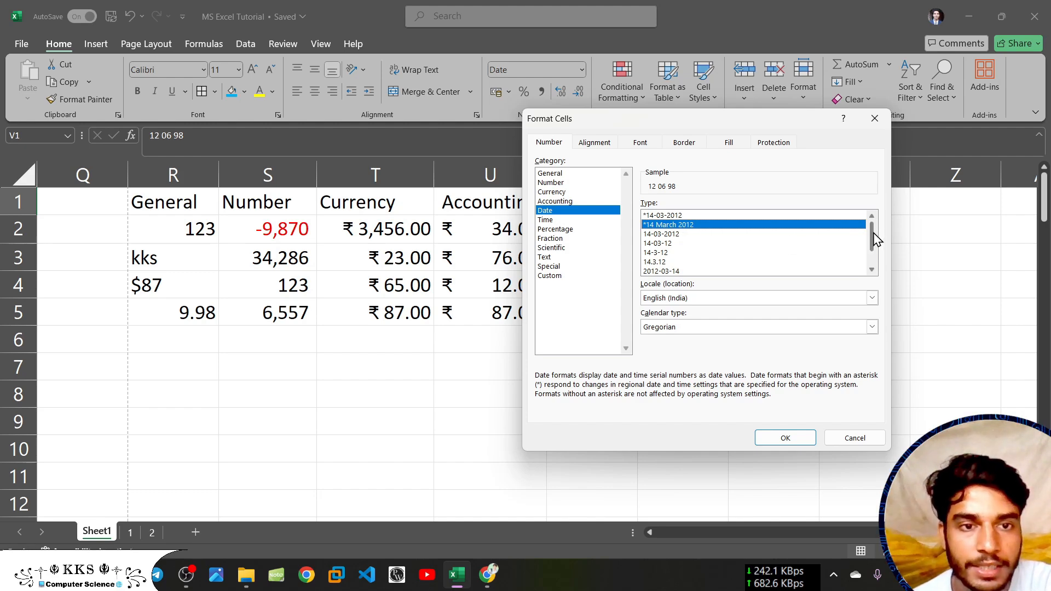
scroll(875, 256, "down", 1)
scroll(874, 244, "up", 1)
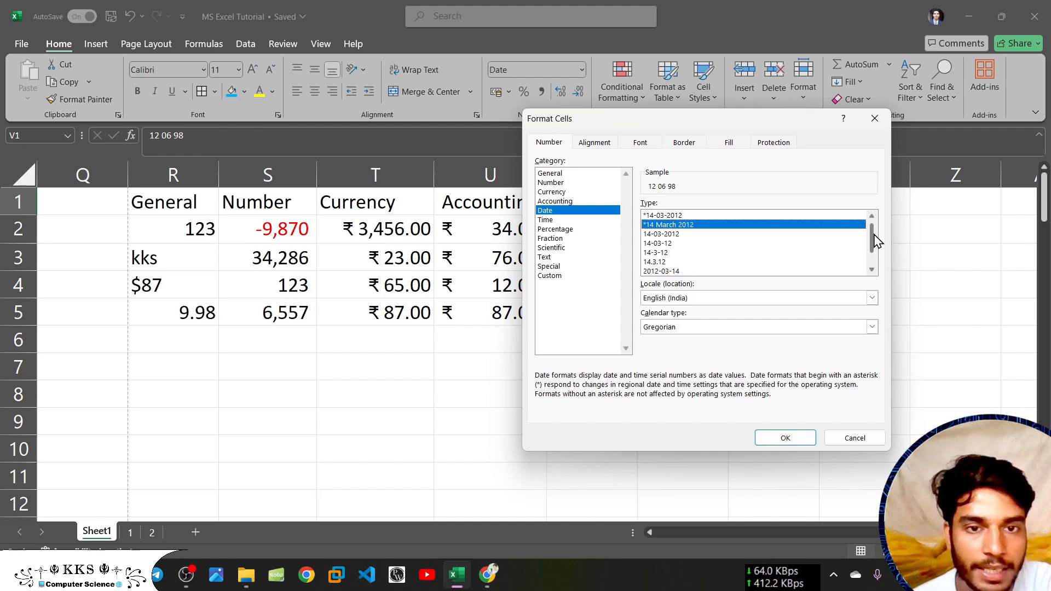
left_click(680, 234)
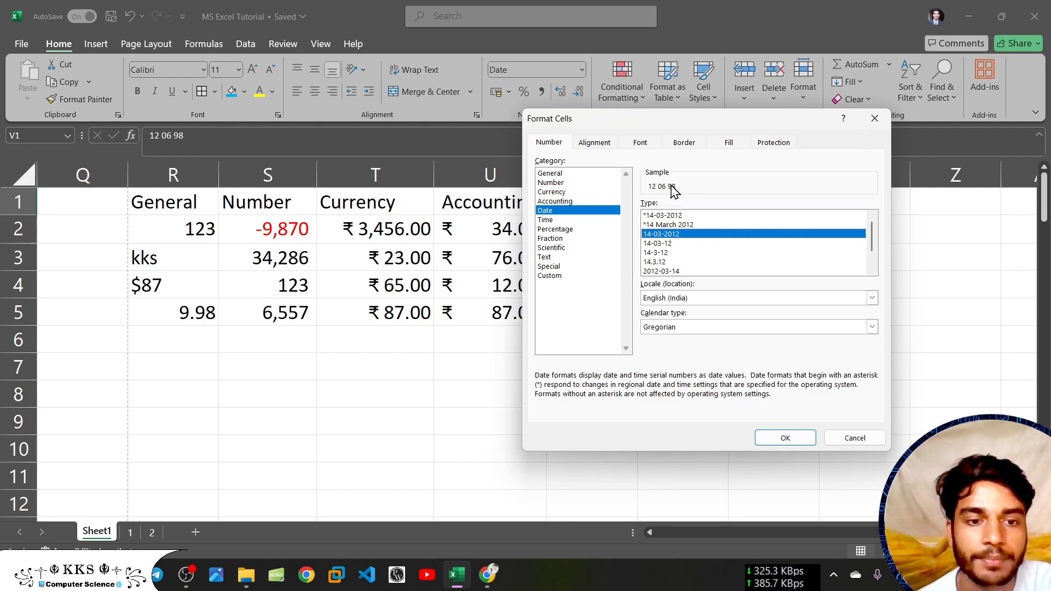
left_click(785, 438)
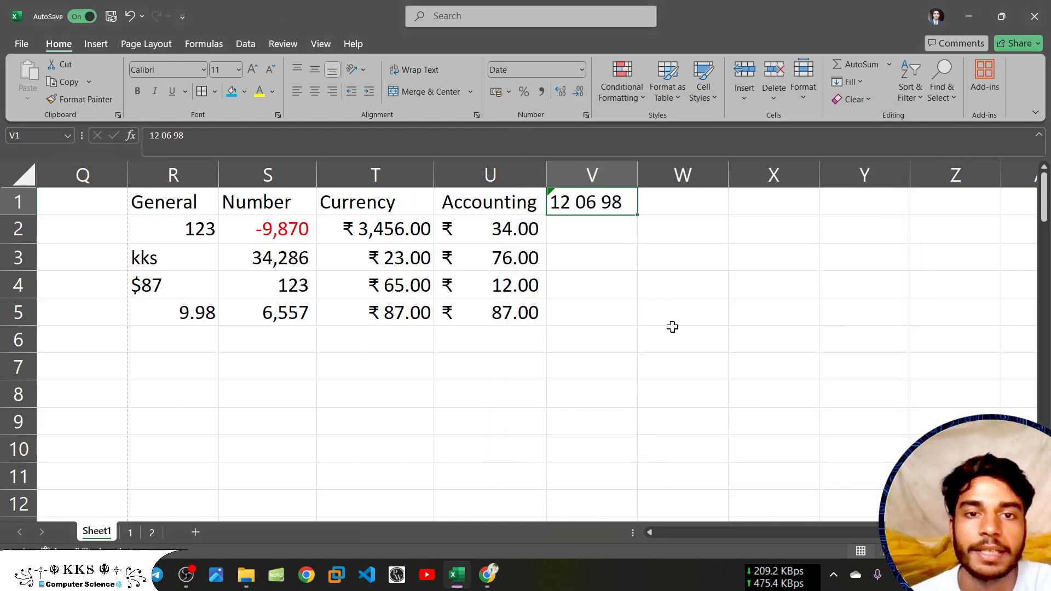
Step: Replace the content of cell V1 with 25102024
double_click(611, 204)
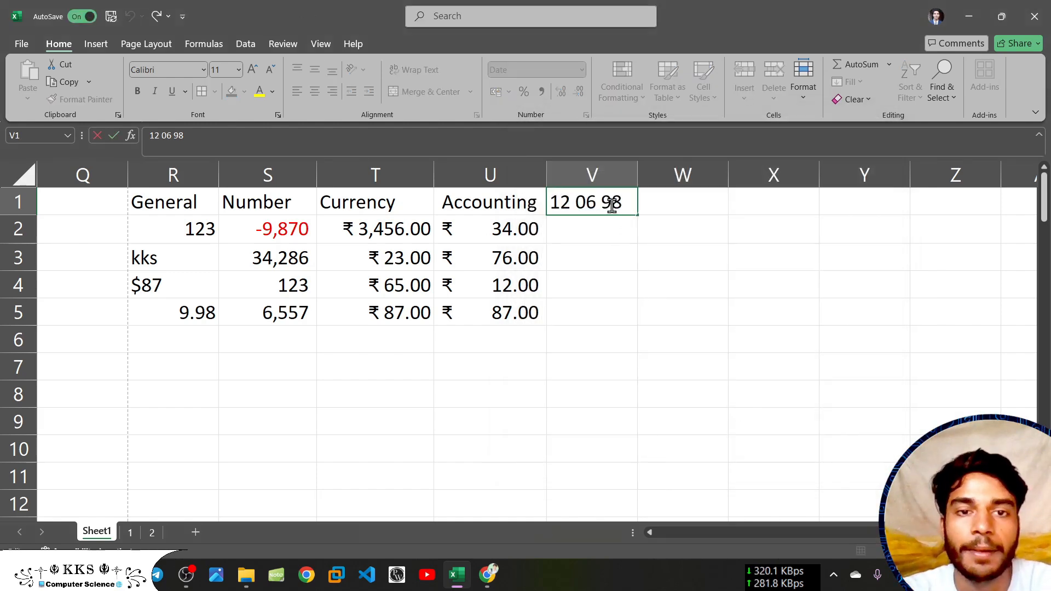
left_click_drag(621, 202, 550, 201)
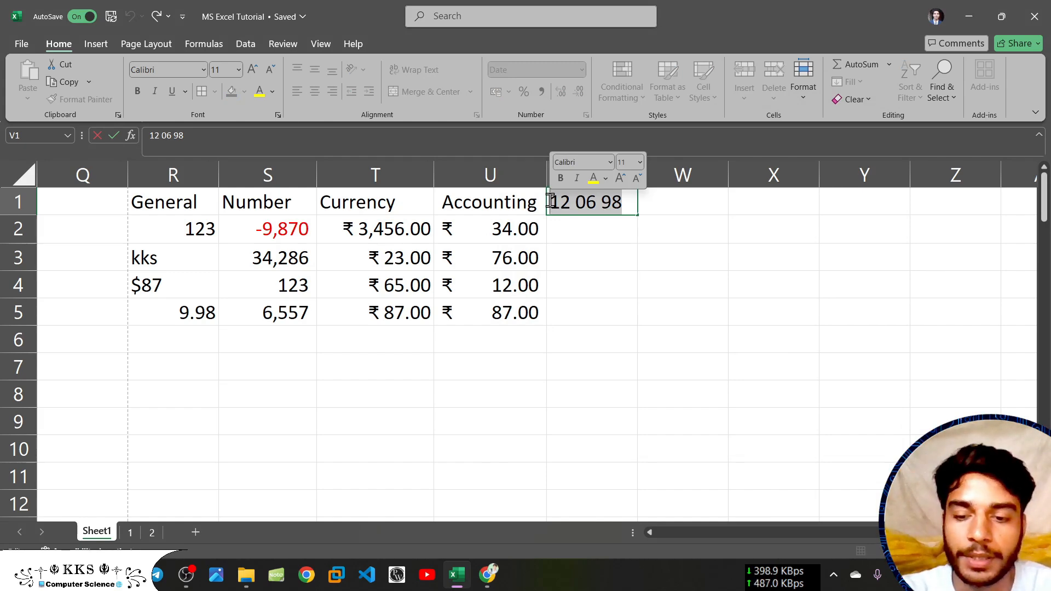
type("251")
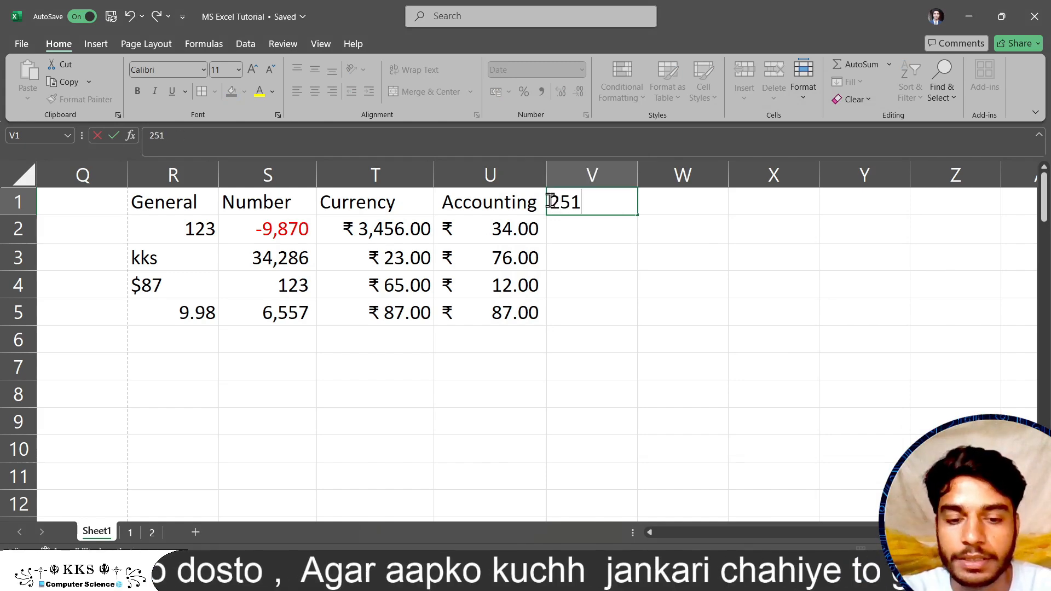
type("02024")
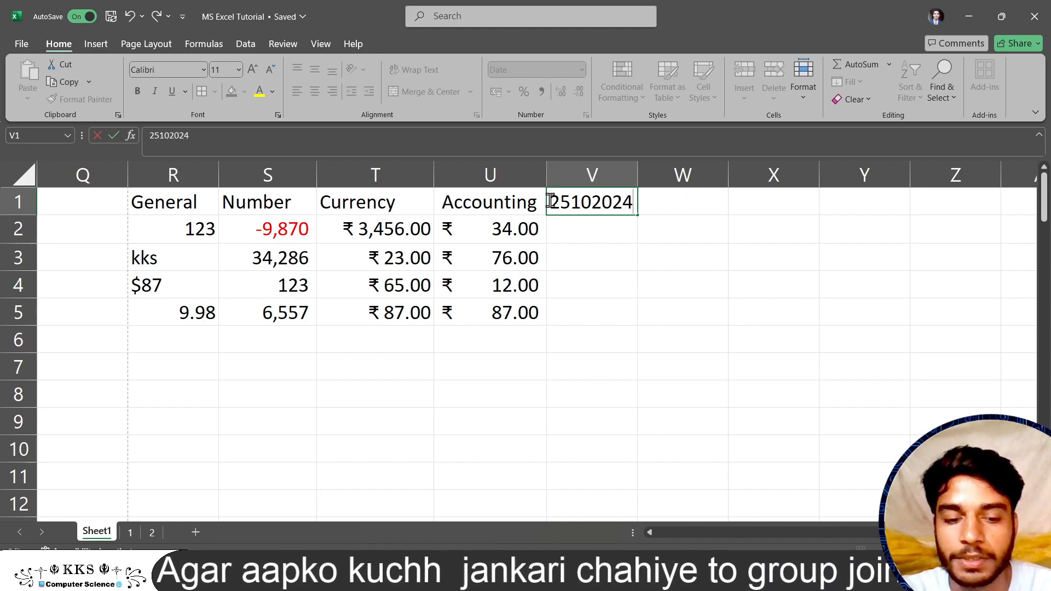
key("Return")
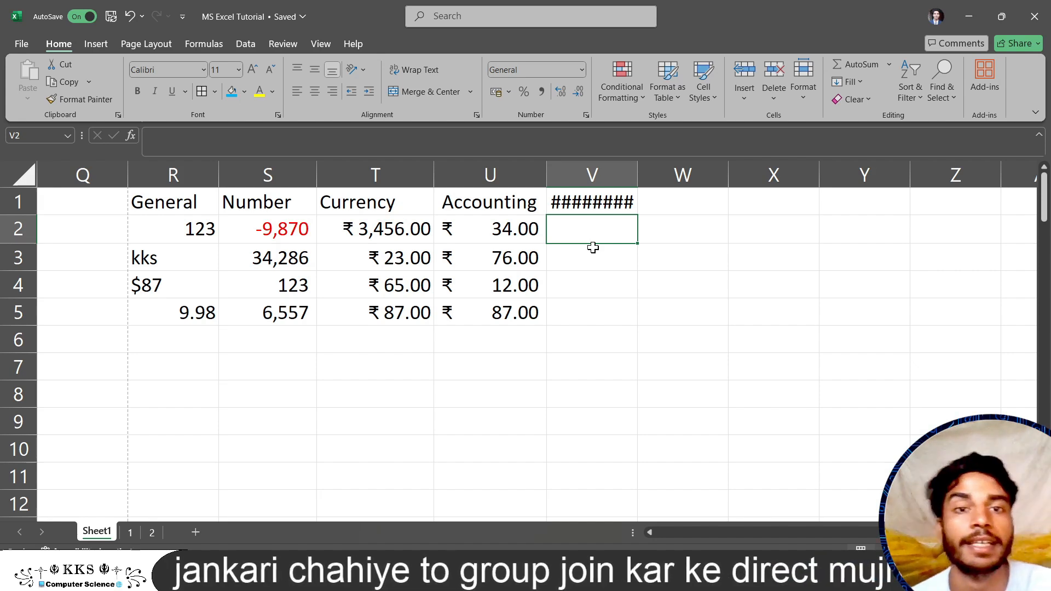
Step: Widen column V to give the value in cell V1 more room
left_click(593, 260)
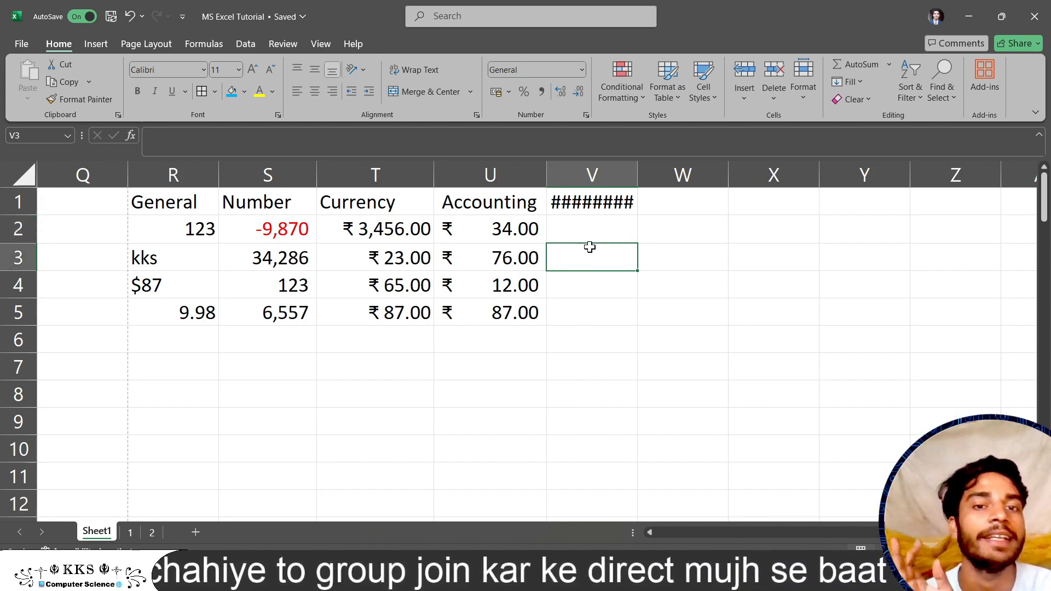
left_click(584, 235)
left_click(587, 203)
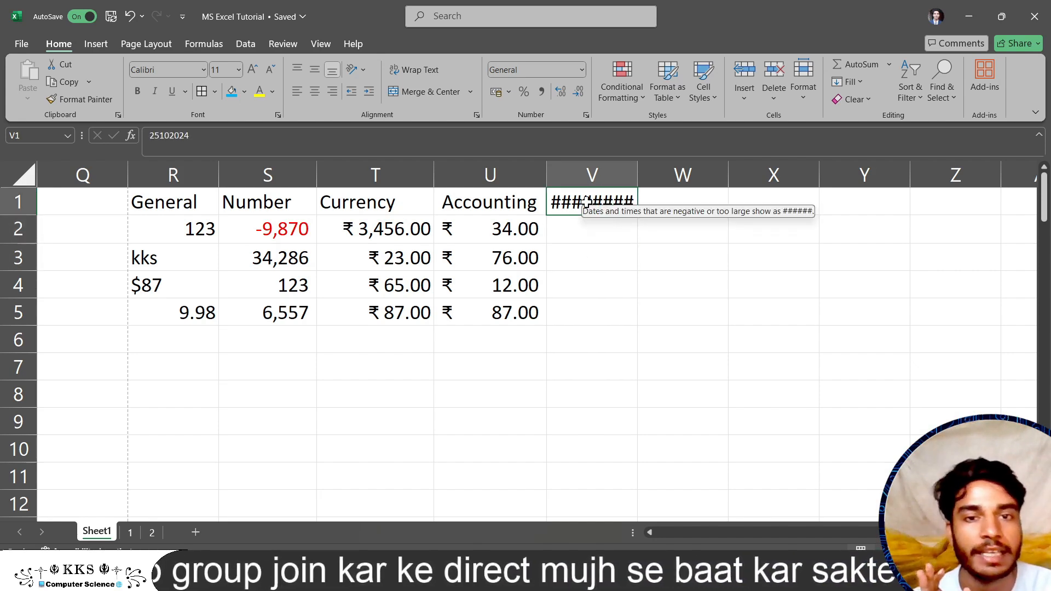
left_click(637, 177)
left_click(637, 176)
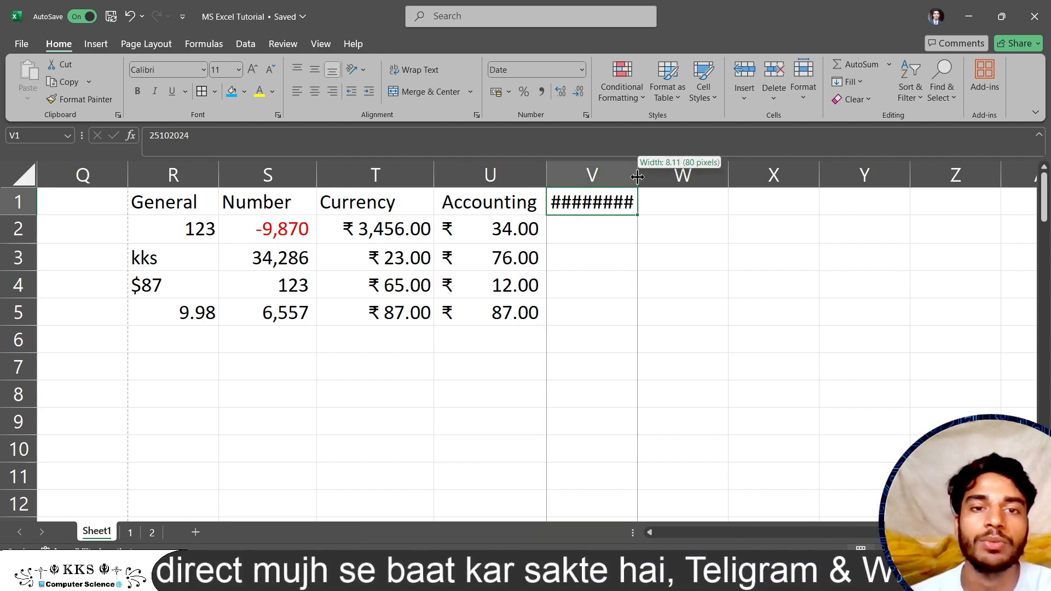
left_click_drag(637, 177, 704, 175)
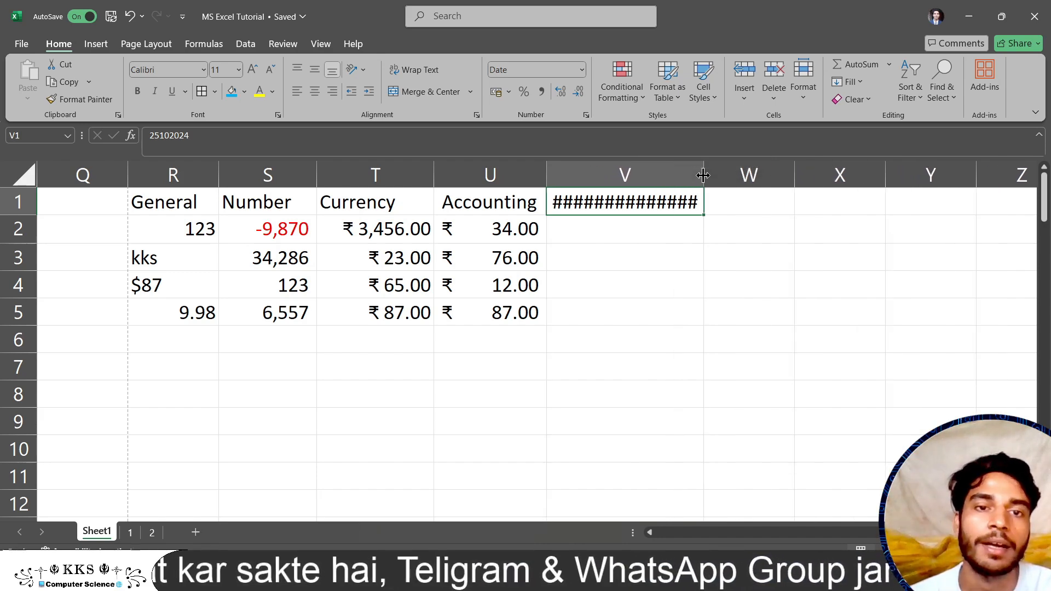
left_click(704, 175)
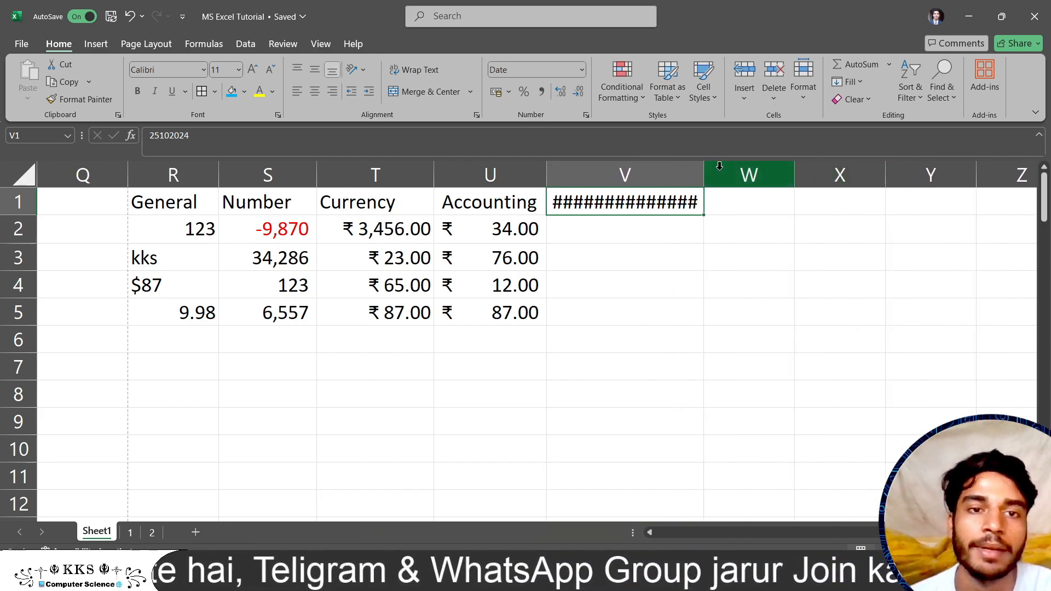
Step: Try widening column V much further and check the content of cell V1
left_click_drag(704, 177, 961, 176)
double_click(796, 208)
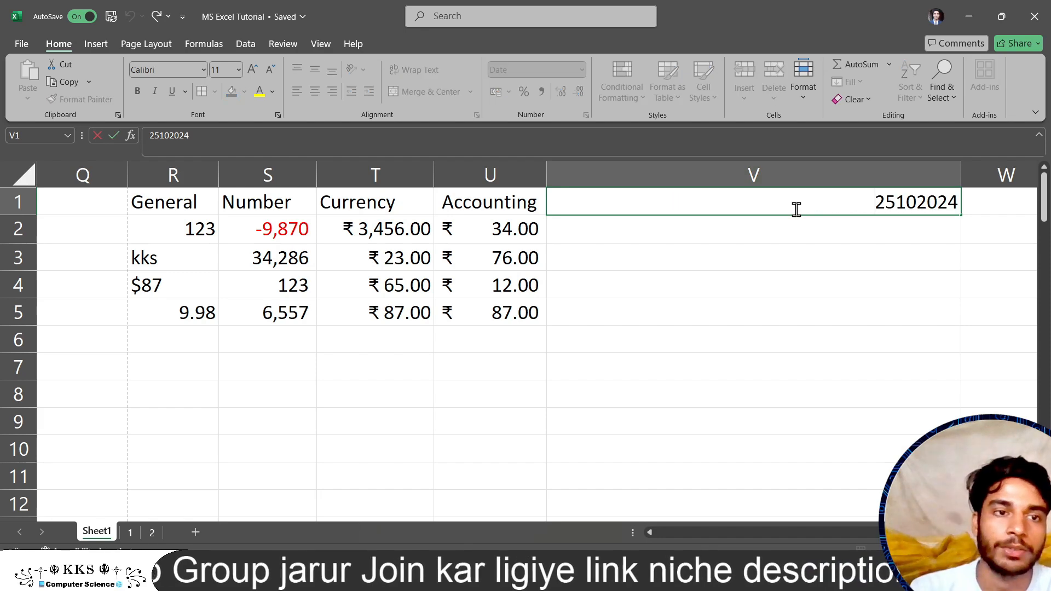
left_click(693, 305)
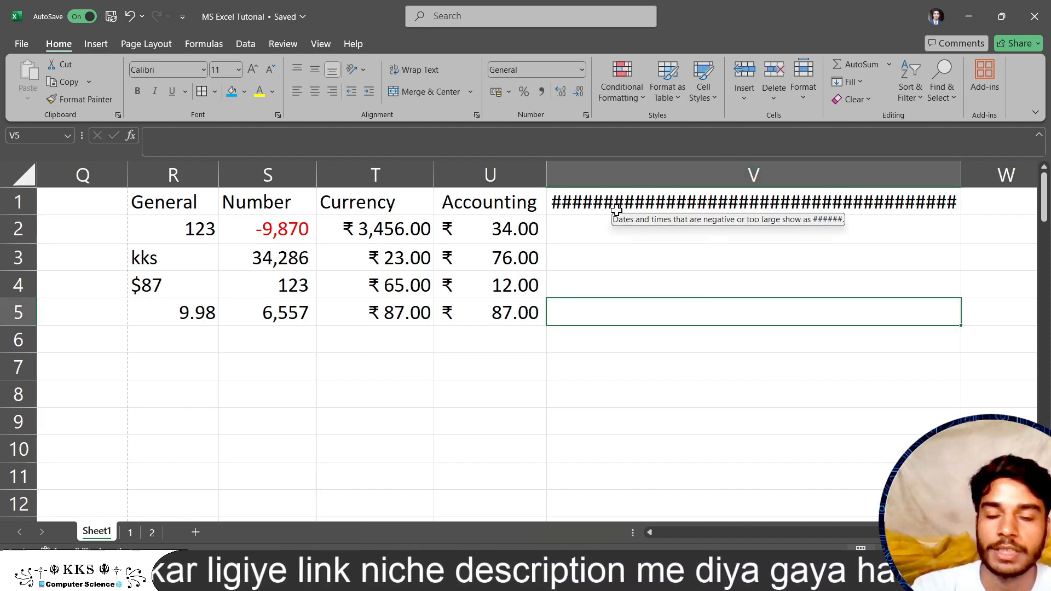
Step: Undo the last width changes of column V
key("ctrl+z")
key("ctrl+z")
key("ctrl+z")
key("ctrl+z")
key("ctrl+z")
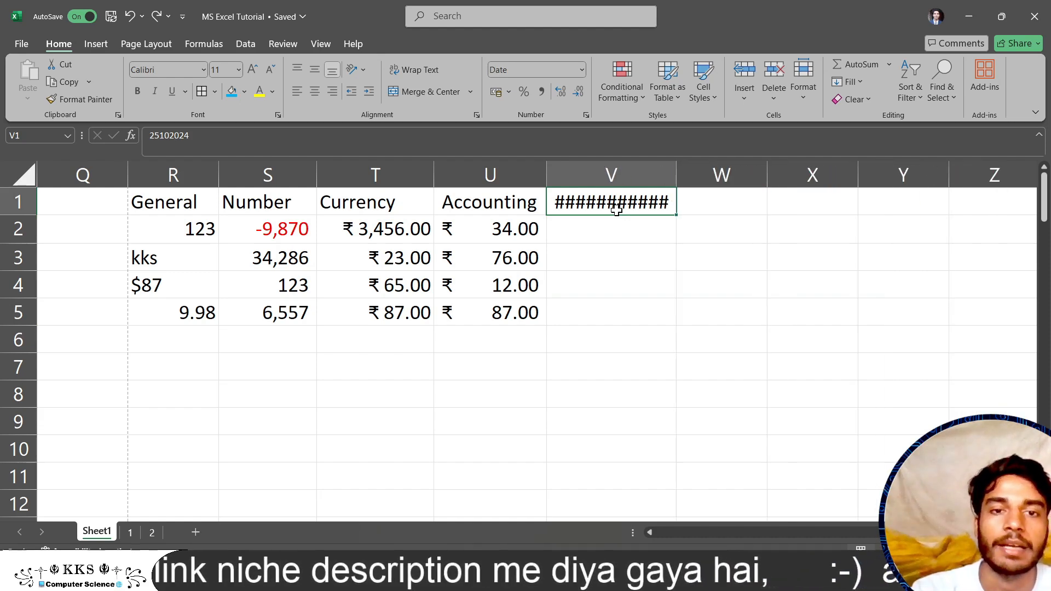
Step: Reapply the Short Date number format to cell V1
left_click(616, 230)
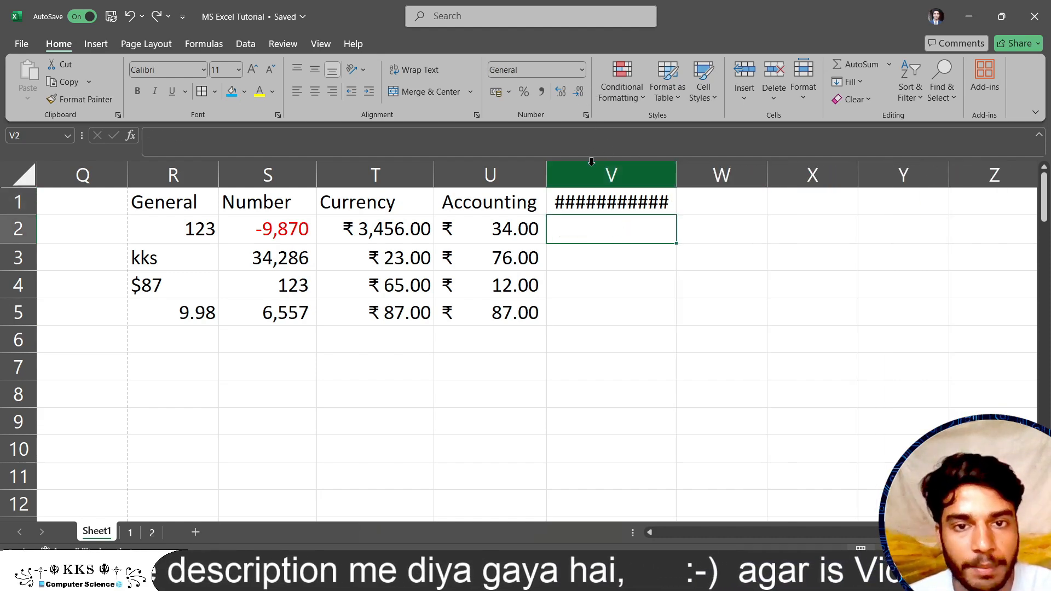
left_click(596, 207)
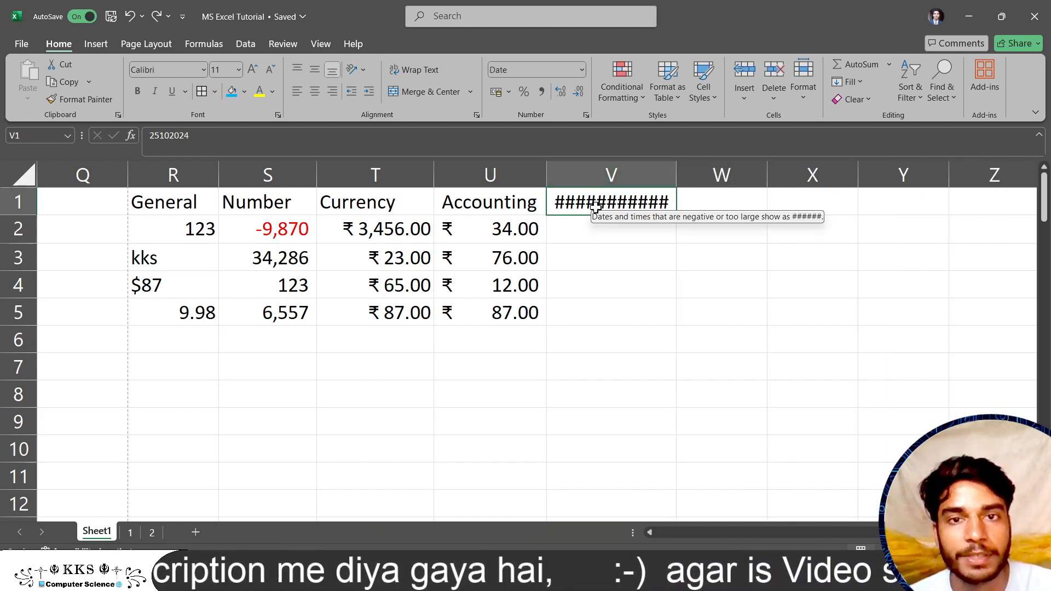
left_click(583, 70)
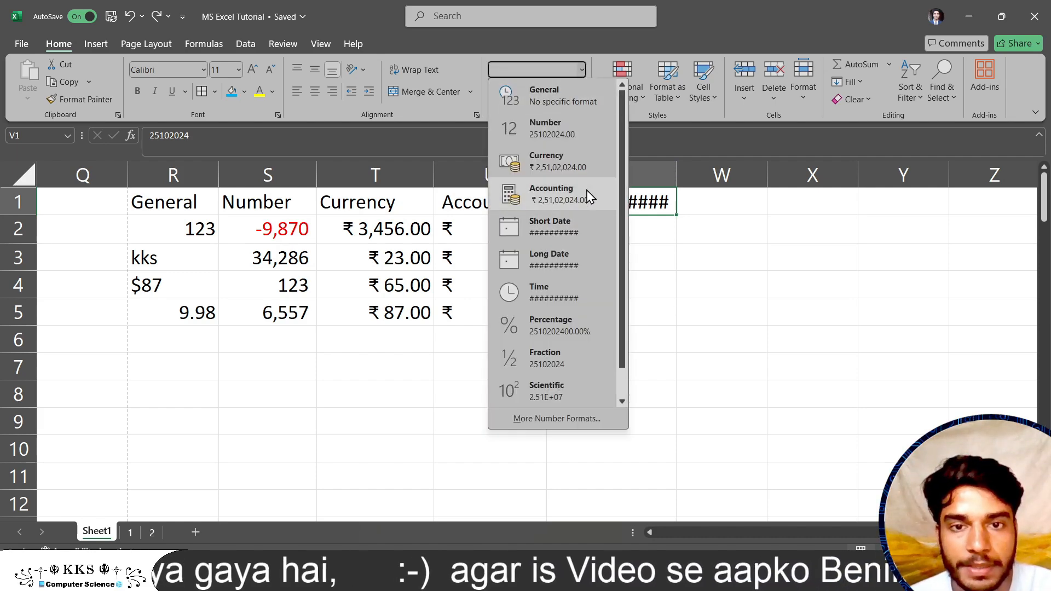
left_click(581, 233)
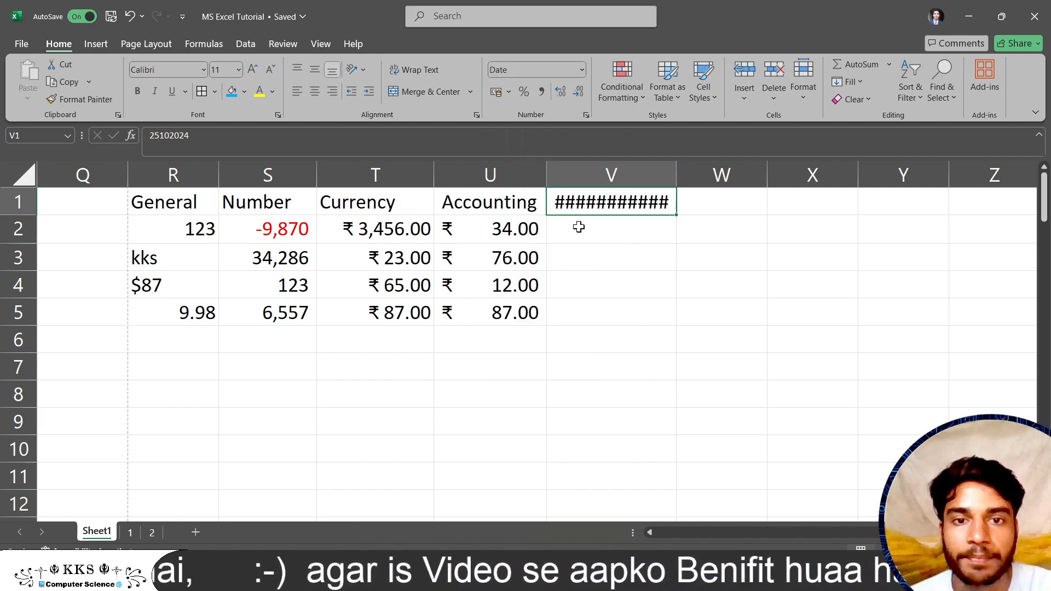
left_click(583, 69)
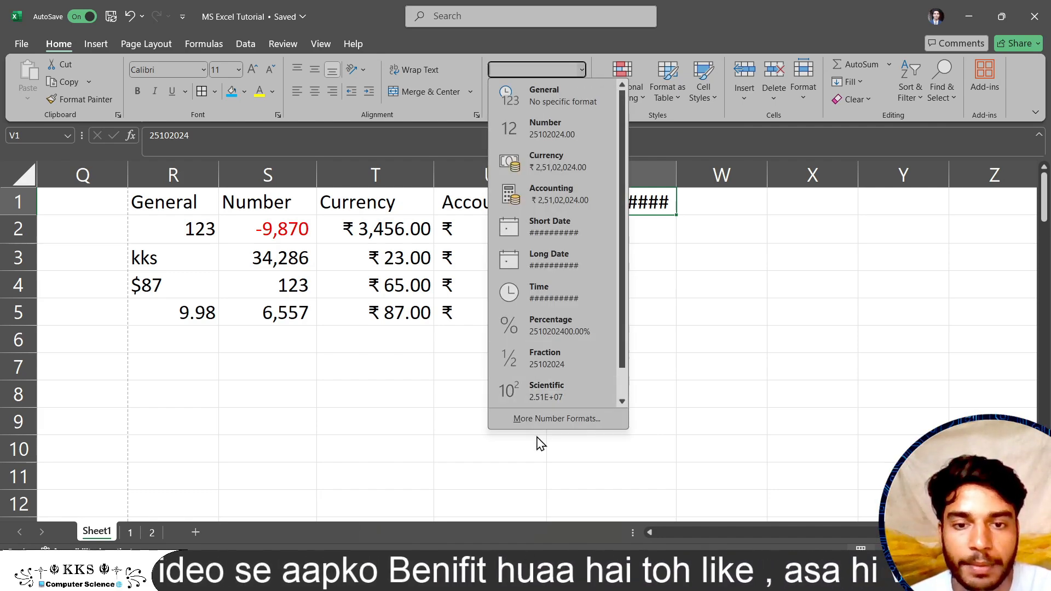
left_click(534, 418)
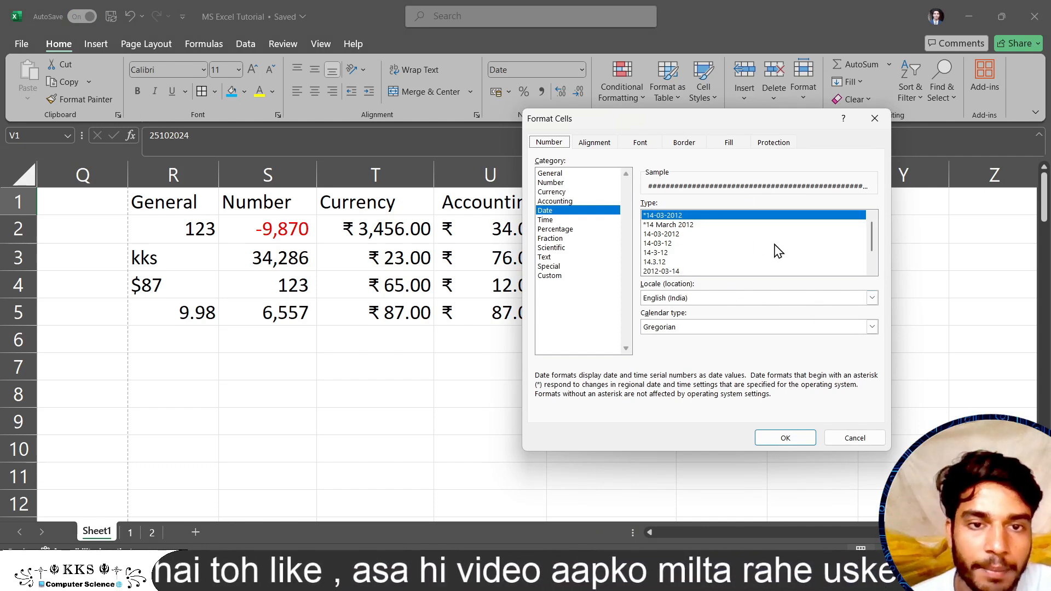
left_click(850, 440)
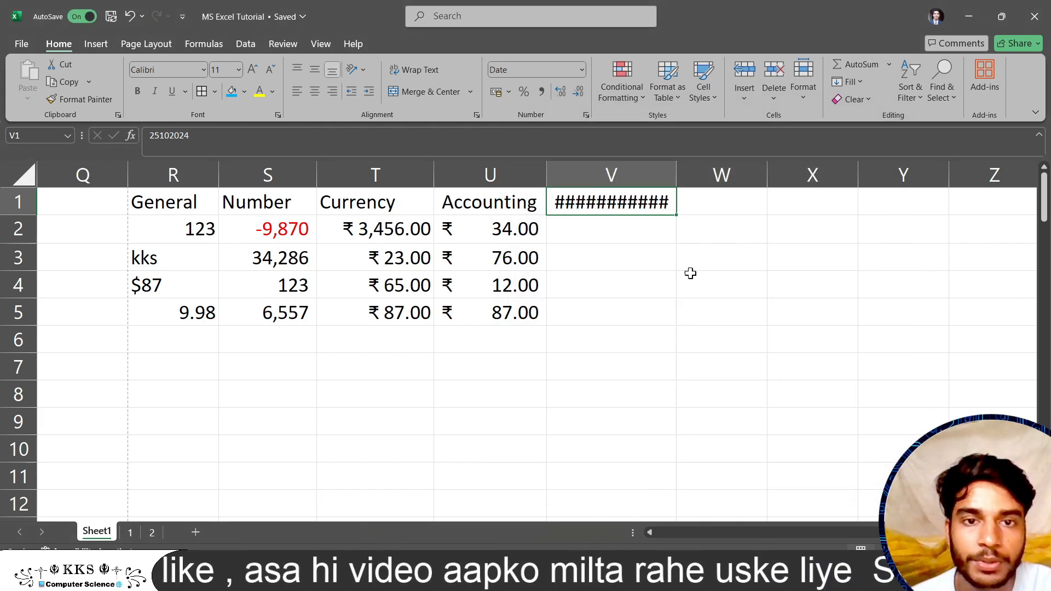
Step: Separate the day, month and year in cell V1 with spaces so that it reads 25 10 2024
double_click(634, 200)
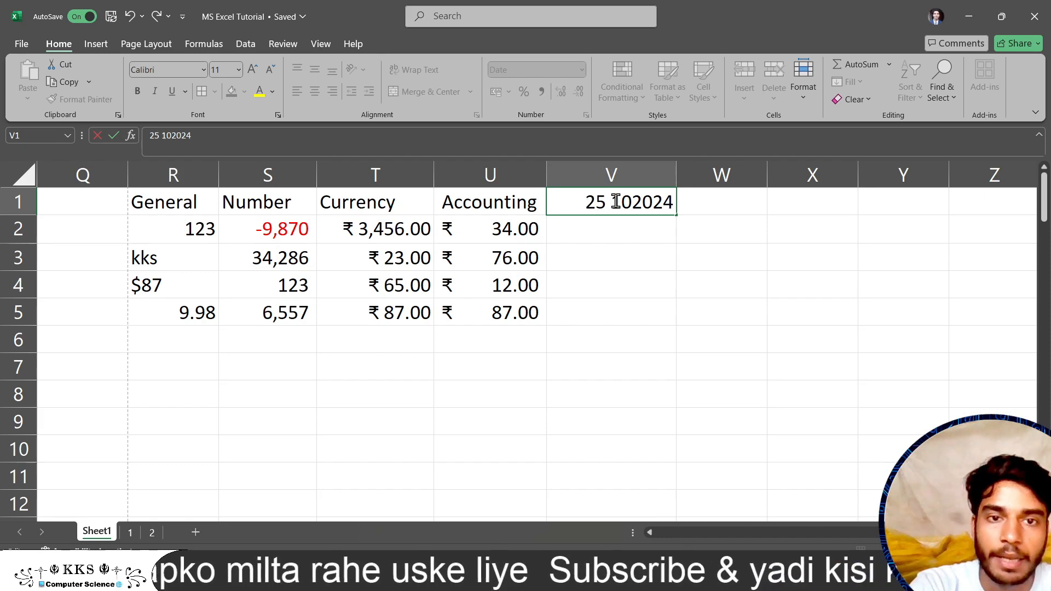
left_click(636, 201)
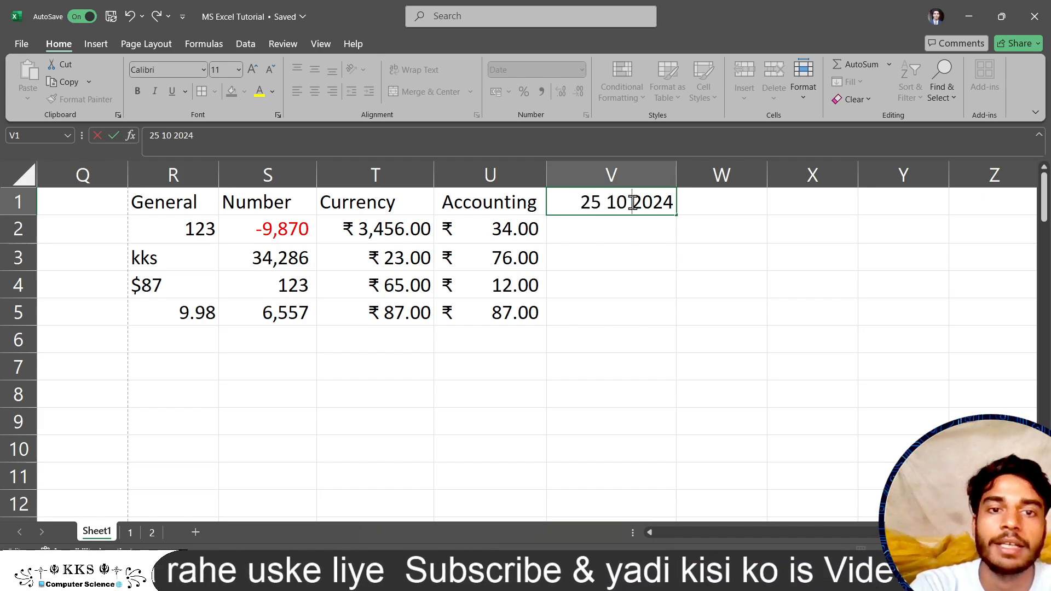
left_click(623, 239)
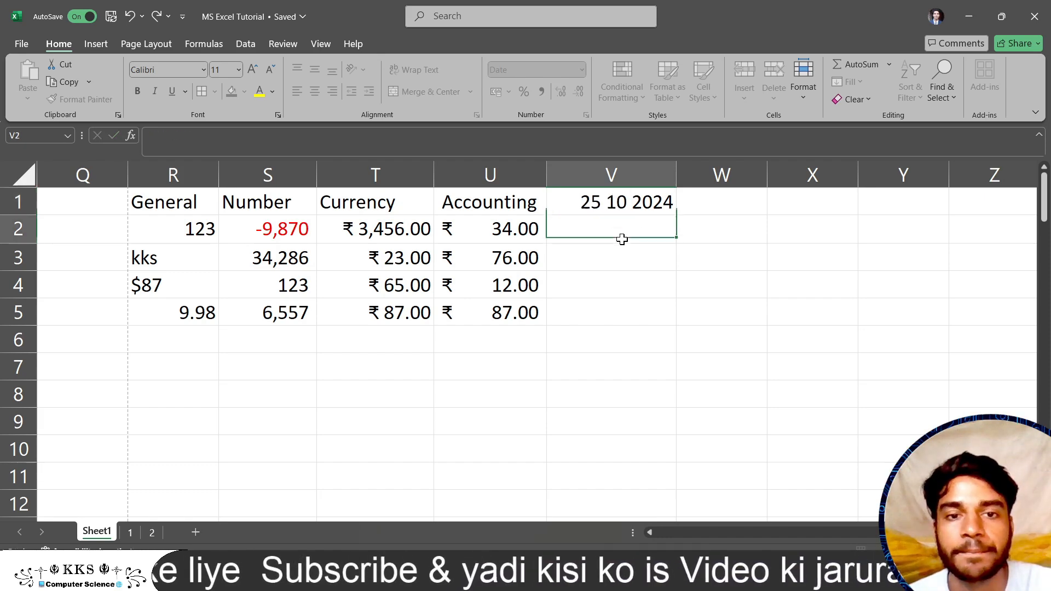
Step: Apply the Date number format of type 14-03-2012, without the asterisk, to cell V1
left_click(602, 202)
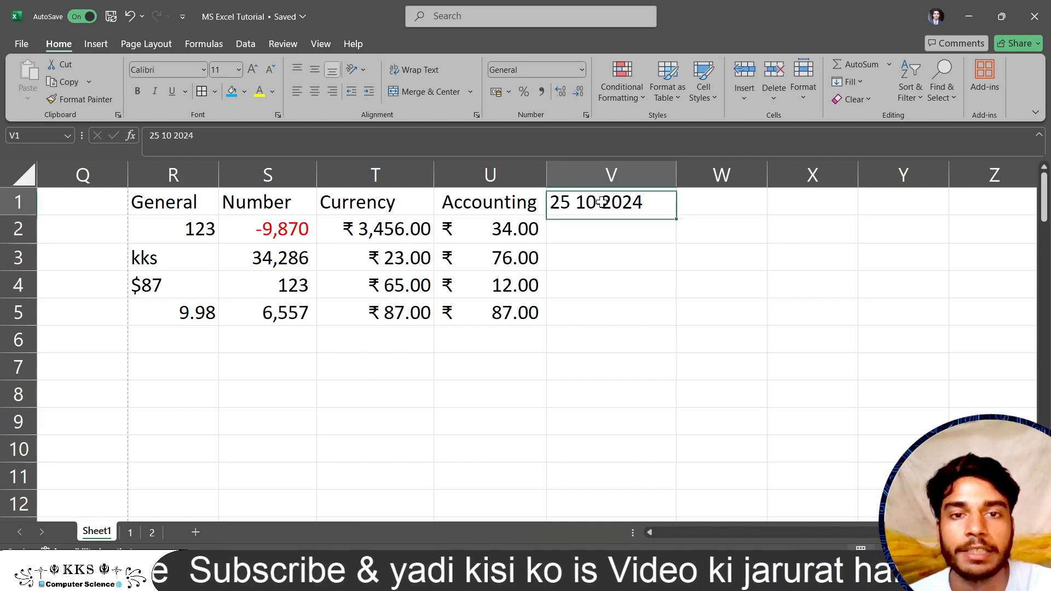
left_click(581, 71)
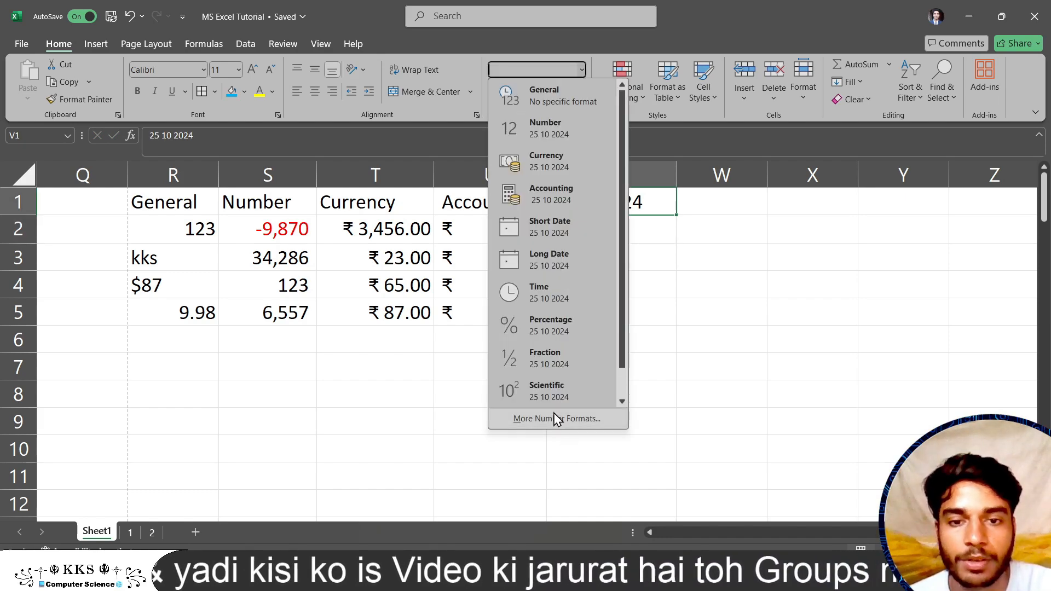
left_click(556, 419)
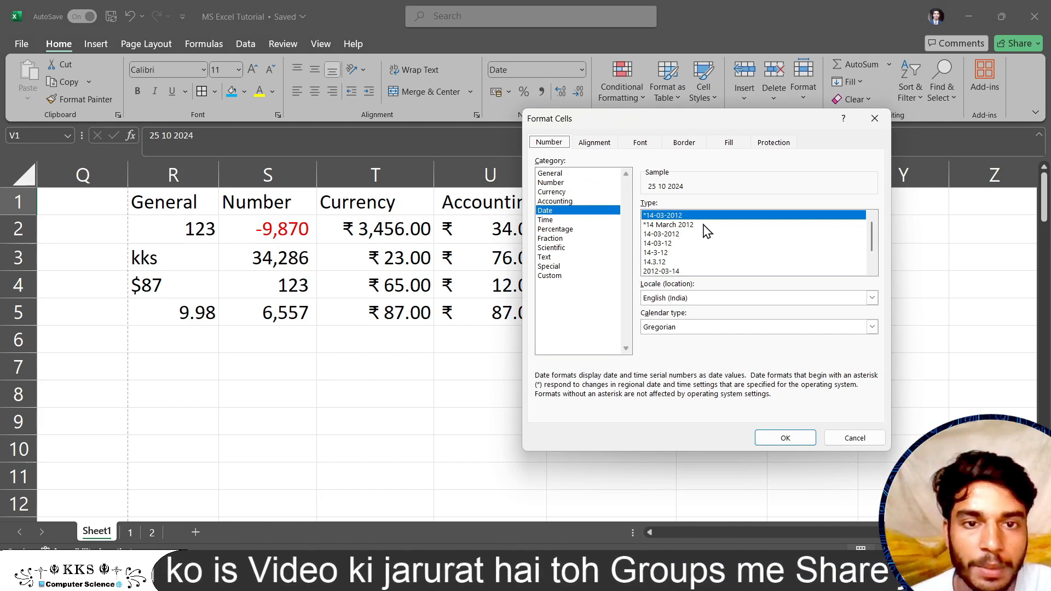
left_click(696, 234)
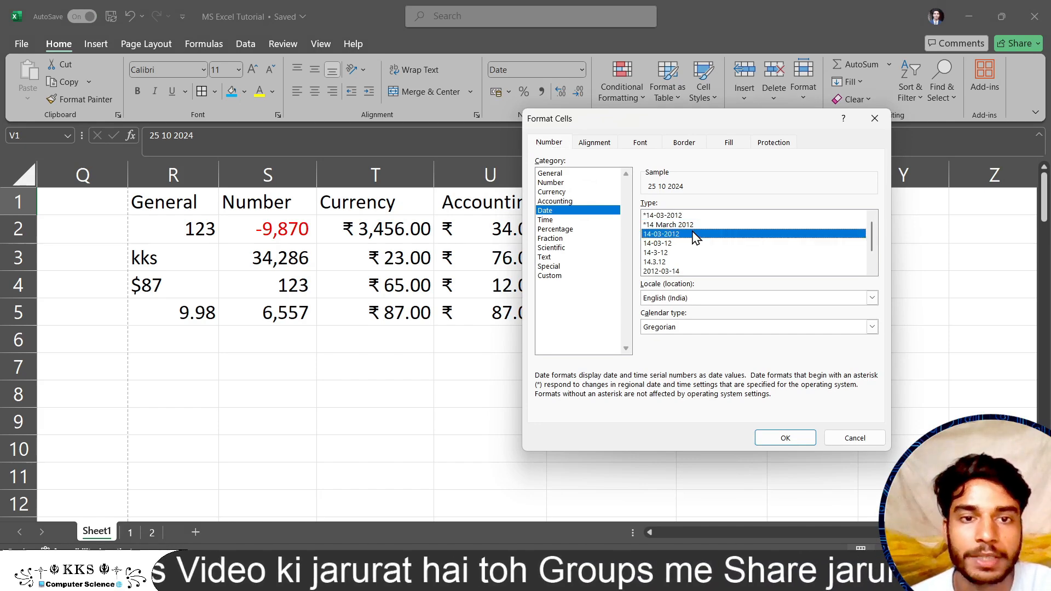
left_click(785, 438)
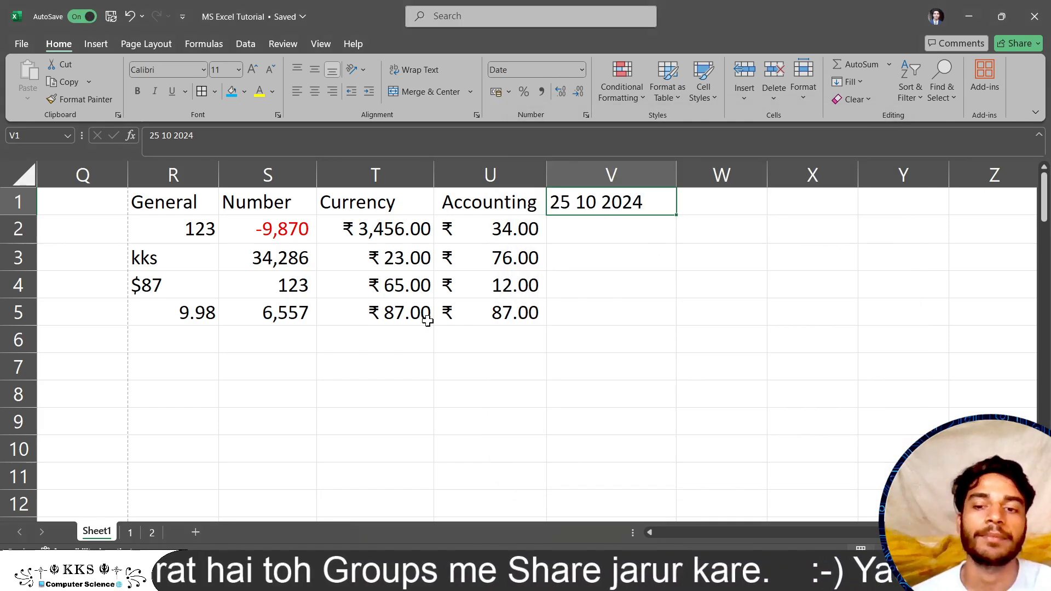
left_click(93, 579)
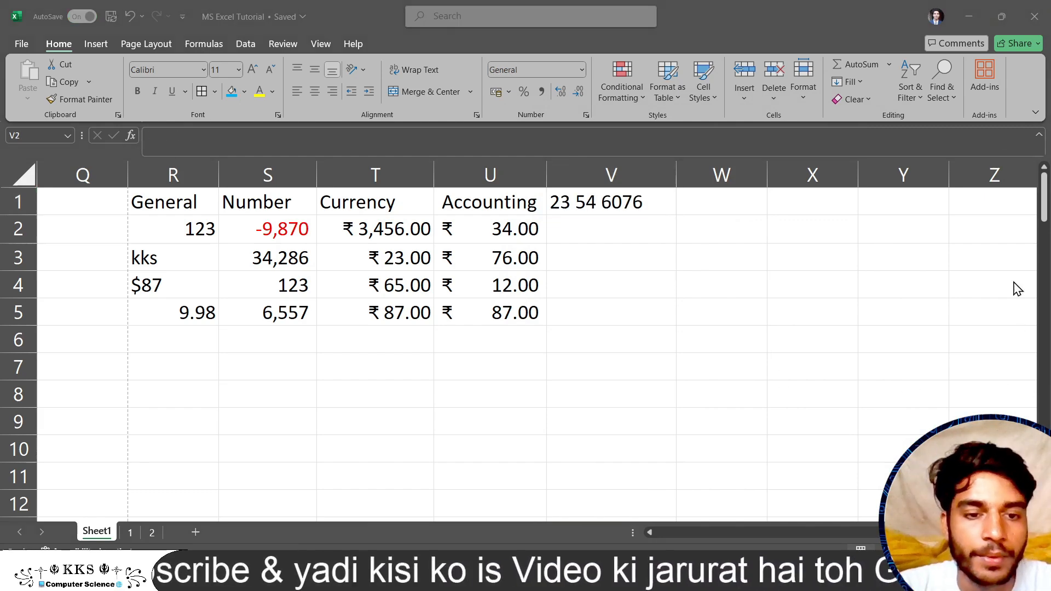
Step: Replace the content of cell V1 with the column heading Date
left_click(594, 219)
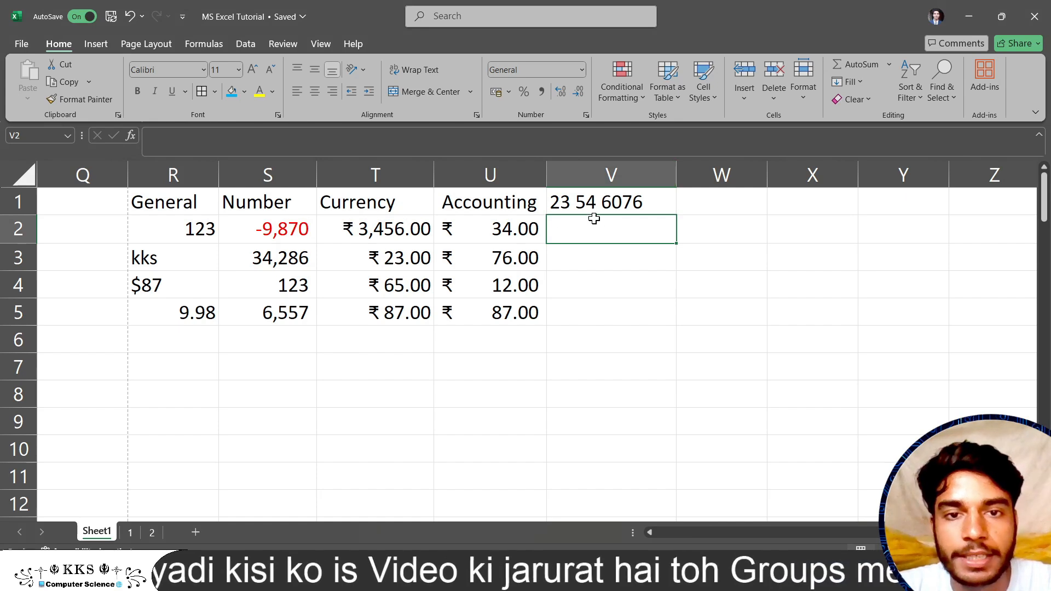
left_click(591, 204)
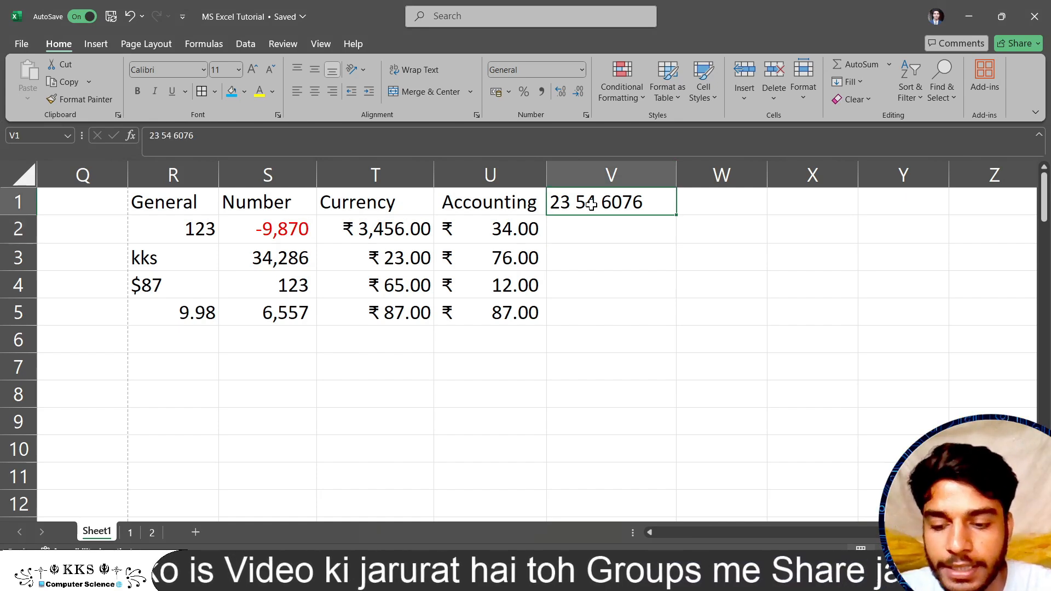
type("D")
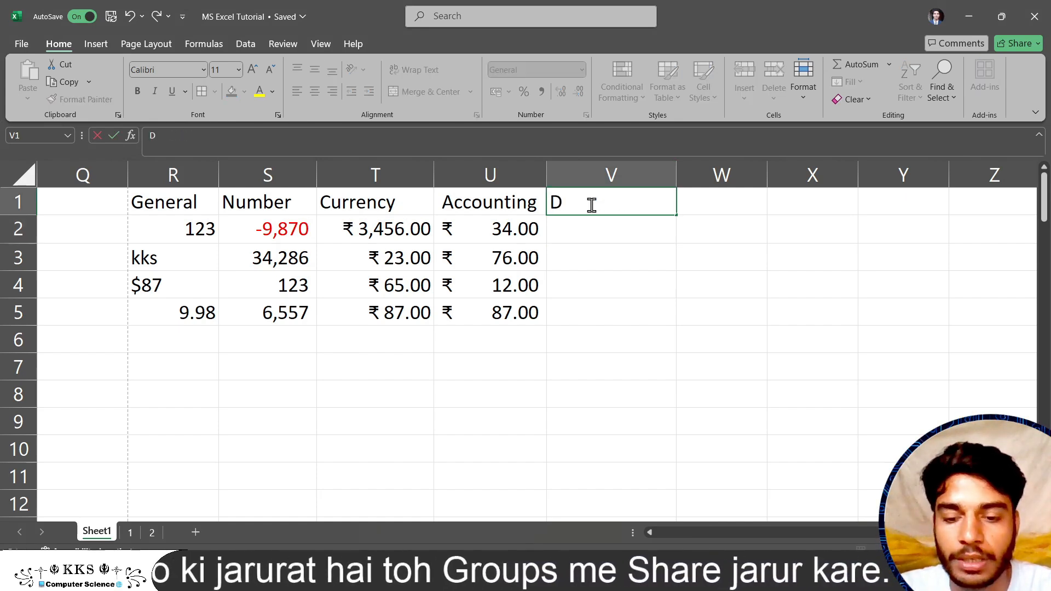
type("ate")
key("Return")
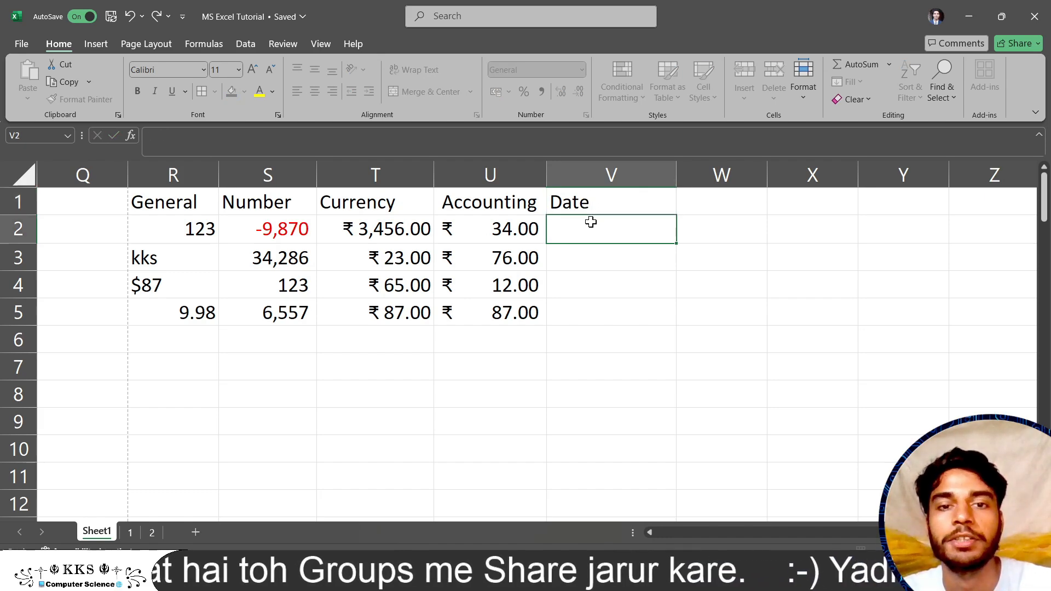
Step: Apply the Short Date number format to the Date heading cell V1
left_click(576, 194)
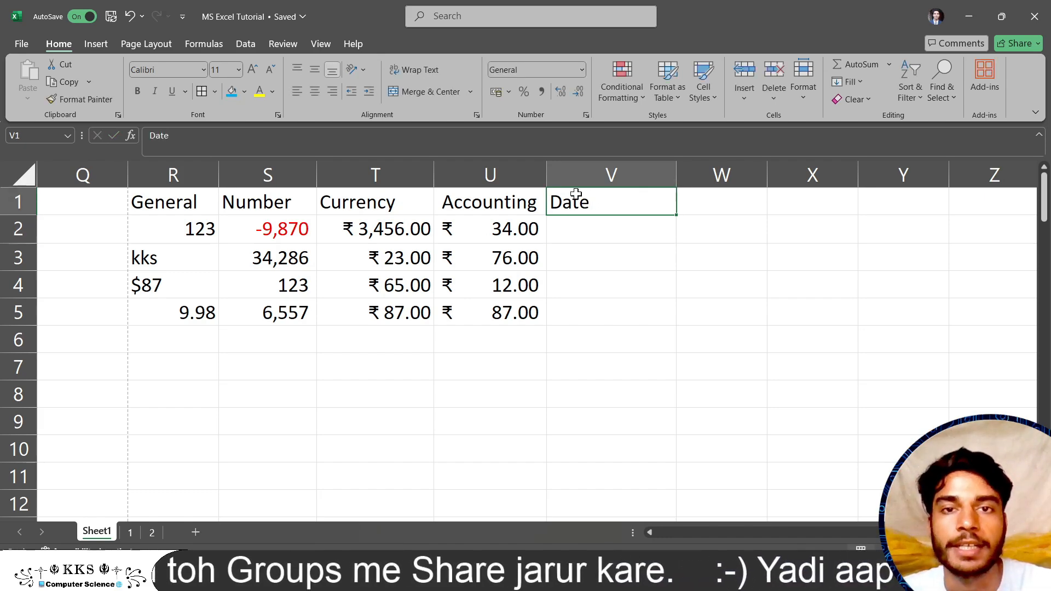
left_click(581, 71)
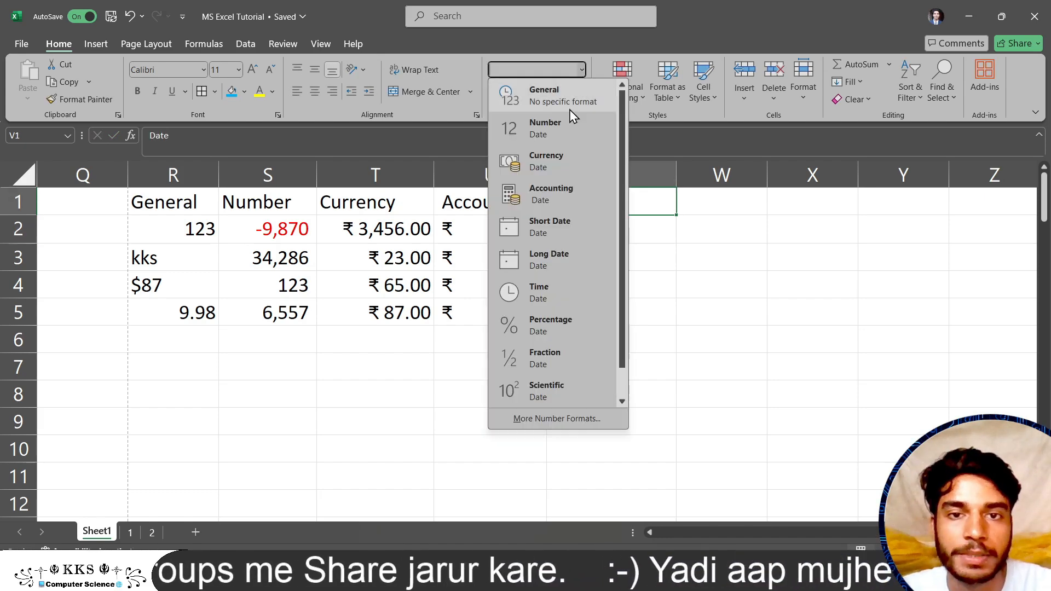
left_click(563, 225)
Step: Enter the date 25-10-2024 in cell V2, below the Date heading
left_click_drag(602, 229, 605, 340)
left_click(632, 225)
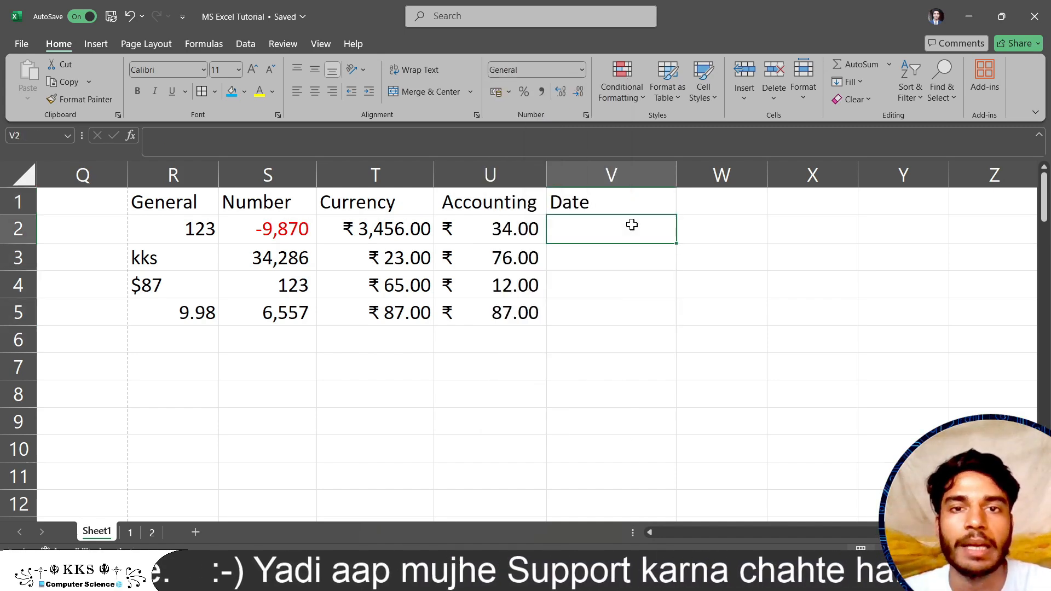
type("25-10-")
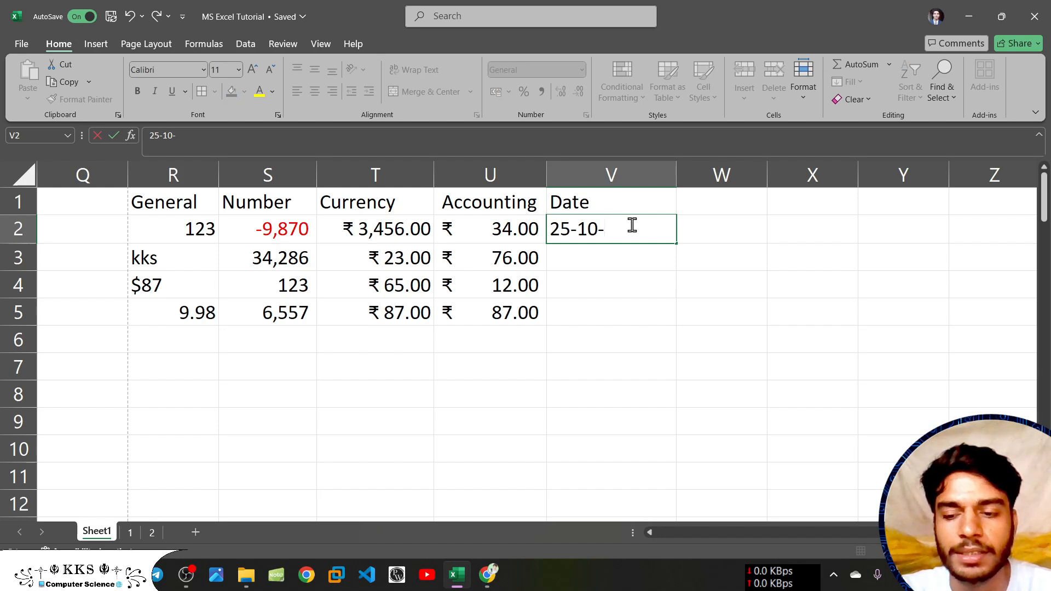
type("4")
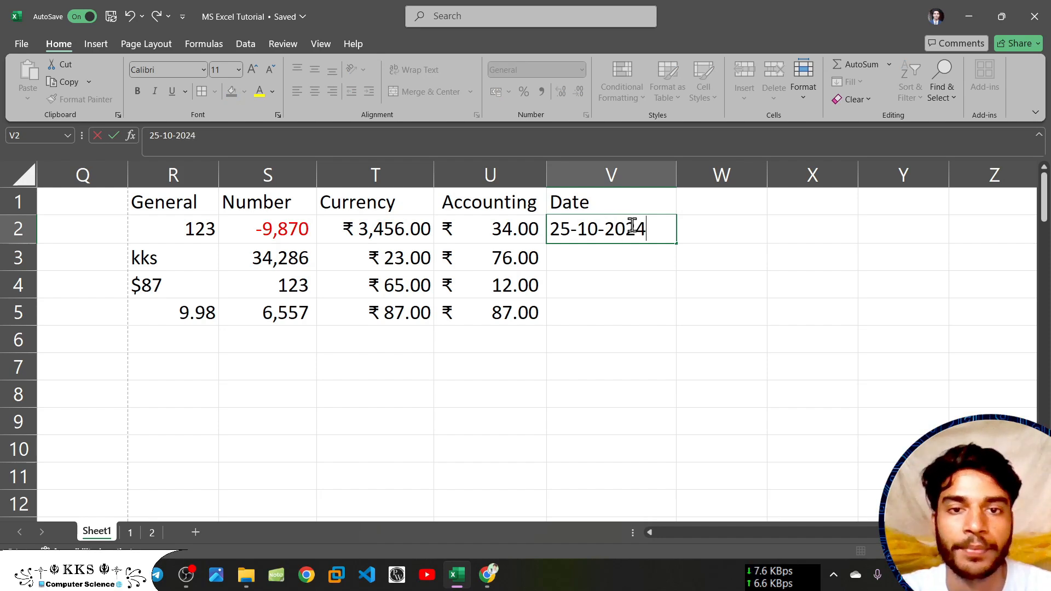
left_click(617, 199)
Step: Format cells V1 to V5 as Date with the spelled-out month type 14 March 2012
left_click_drag(617, 199, 631, 314)
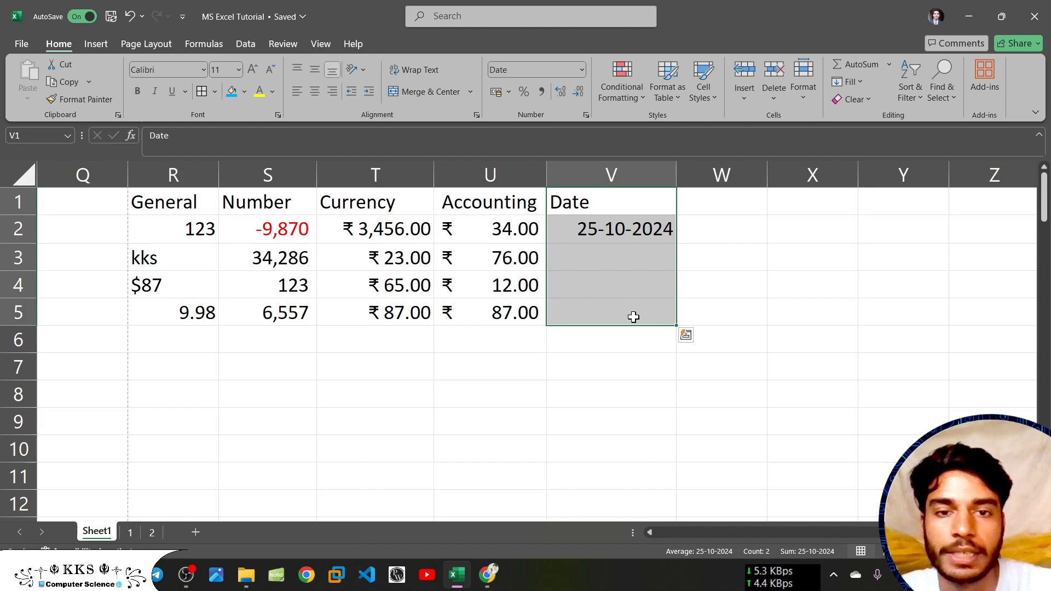
left_click(582, 71)
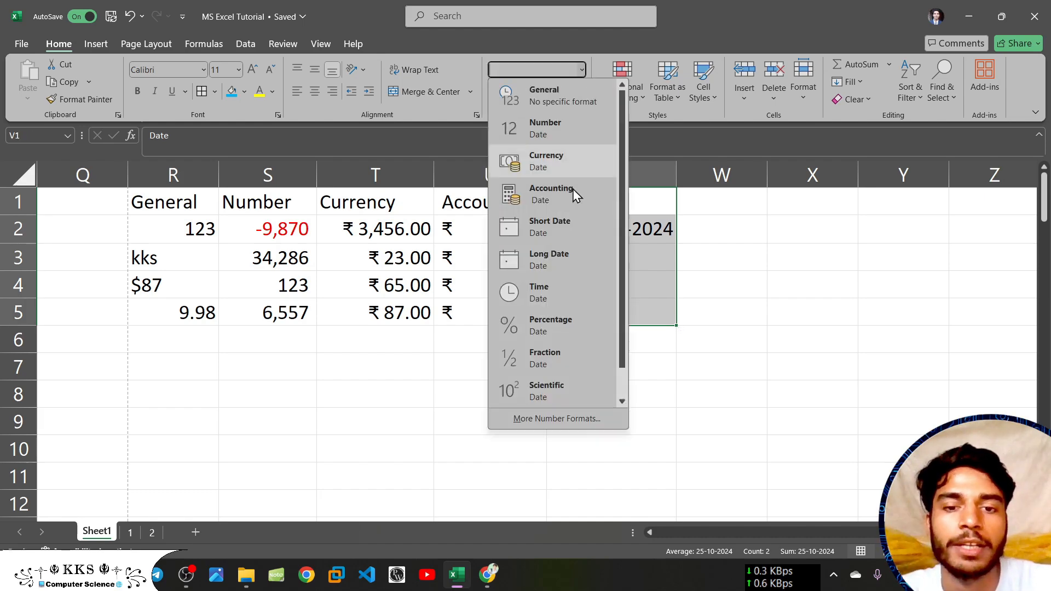
left_click(547, 419)
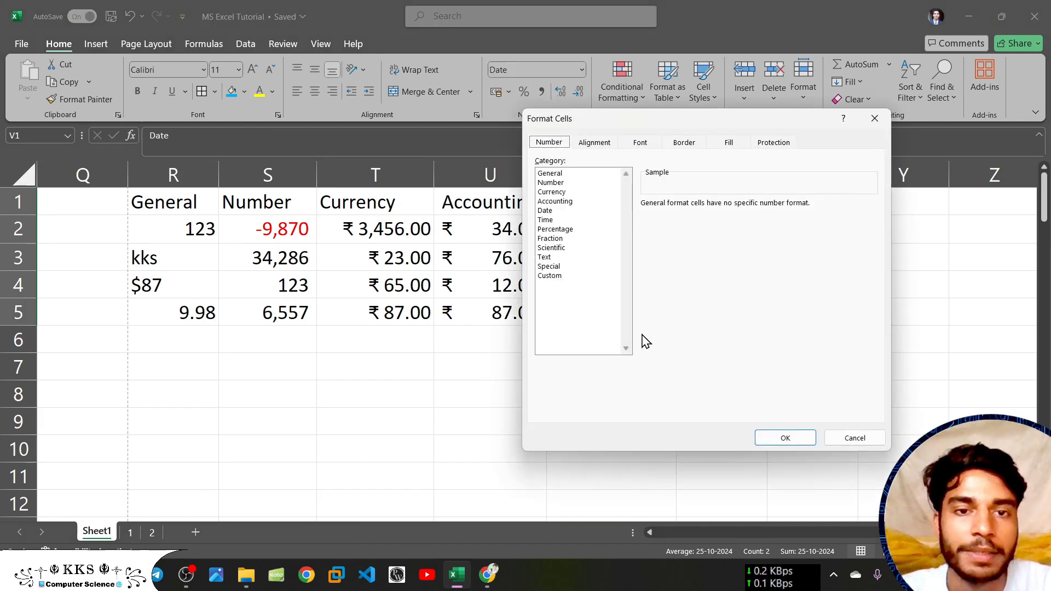
left_click(570, 212)
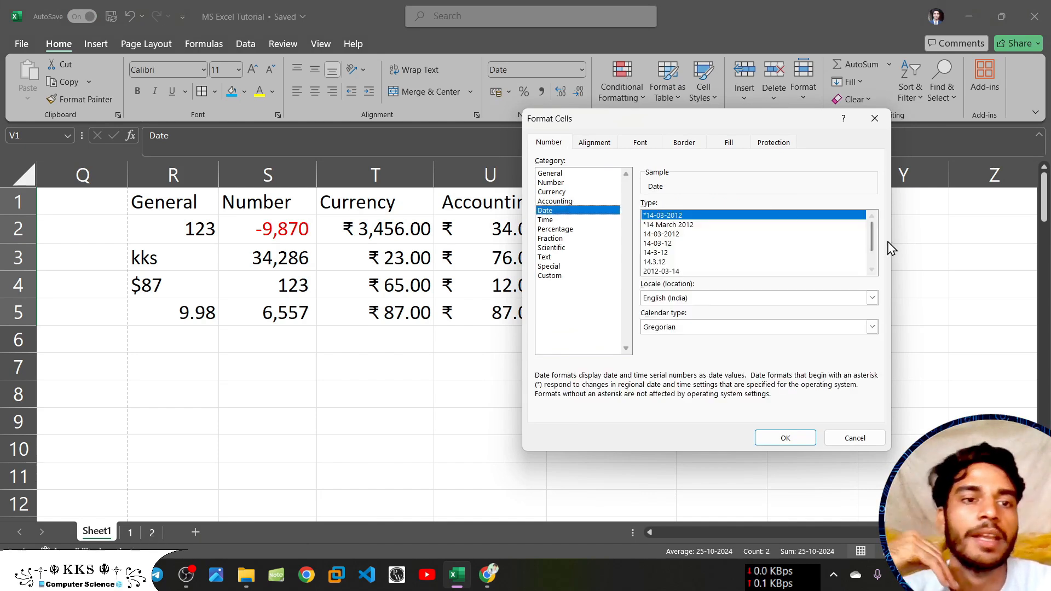
scroll(876, 241, "down", 1)
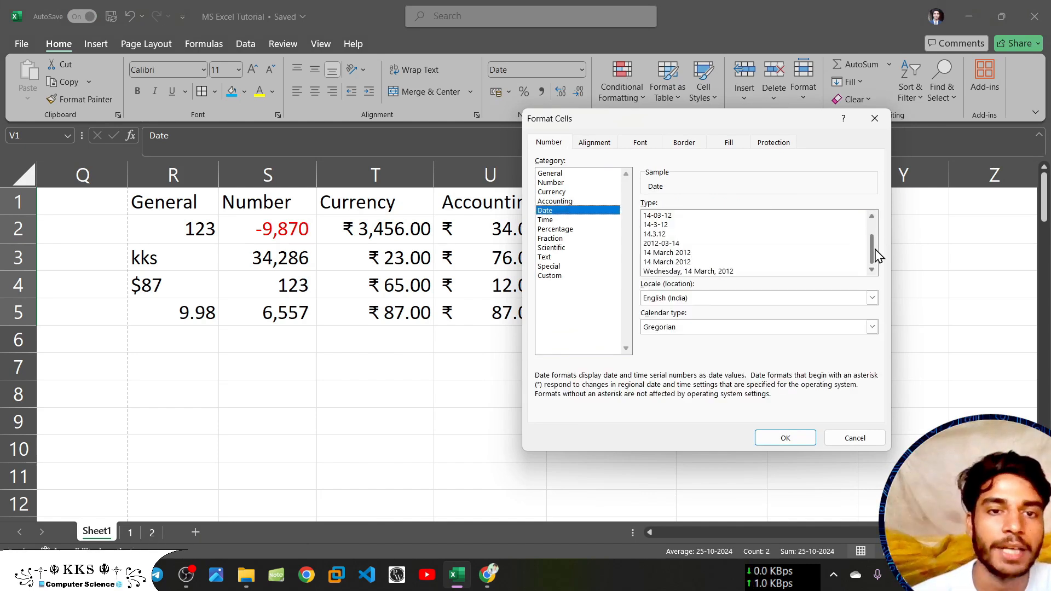
left_click(665, 253)
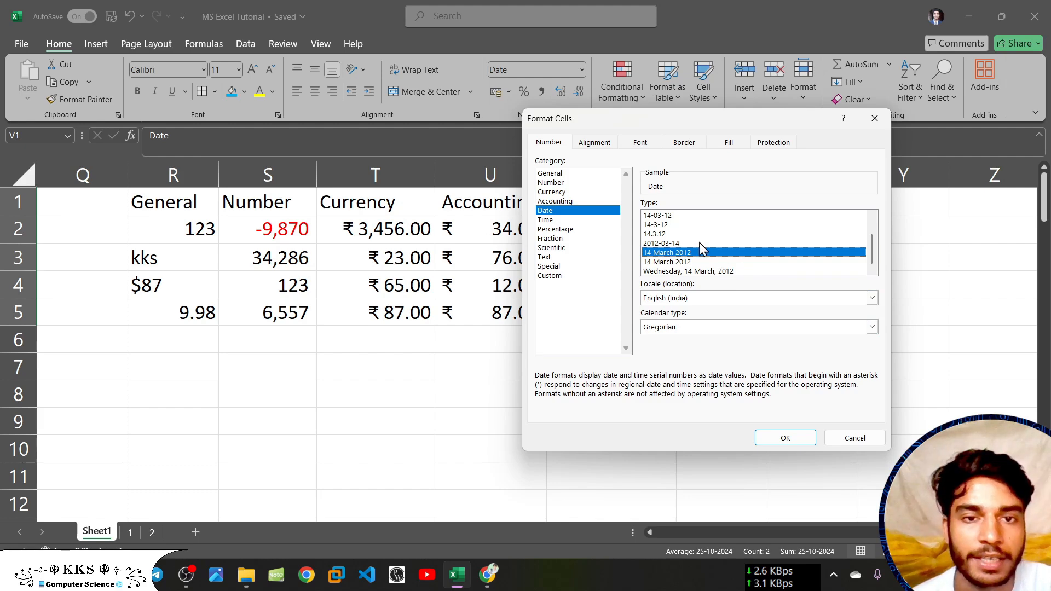
left_click(783, 445)
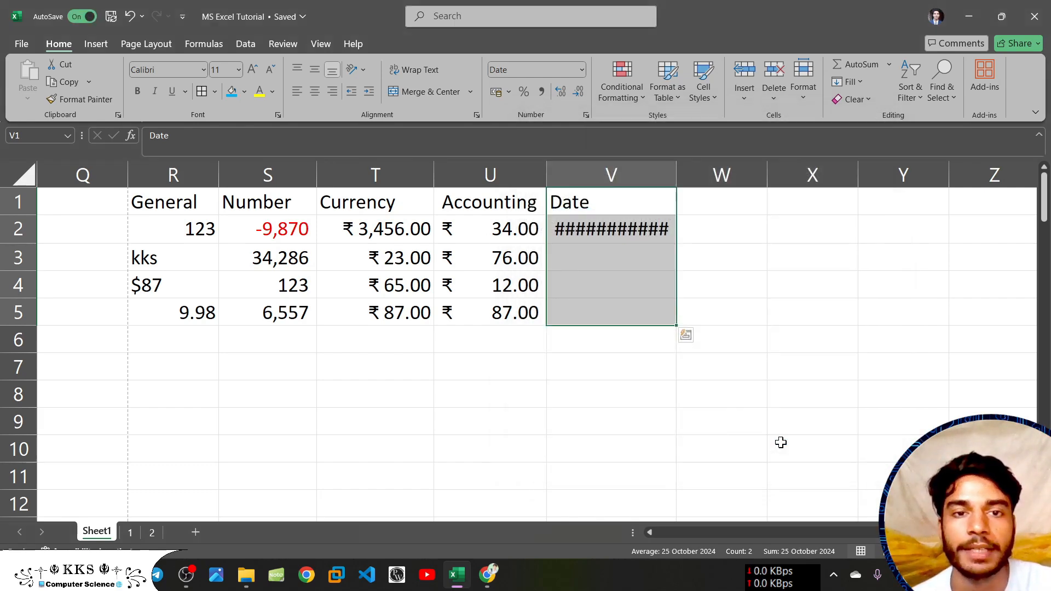
Step: Widen column V so the full long-form date in cell V2 fits, and select that cell
left_click_drag(676, 175, 714, 174)
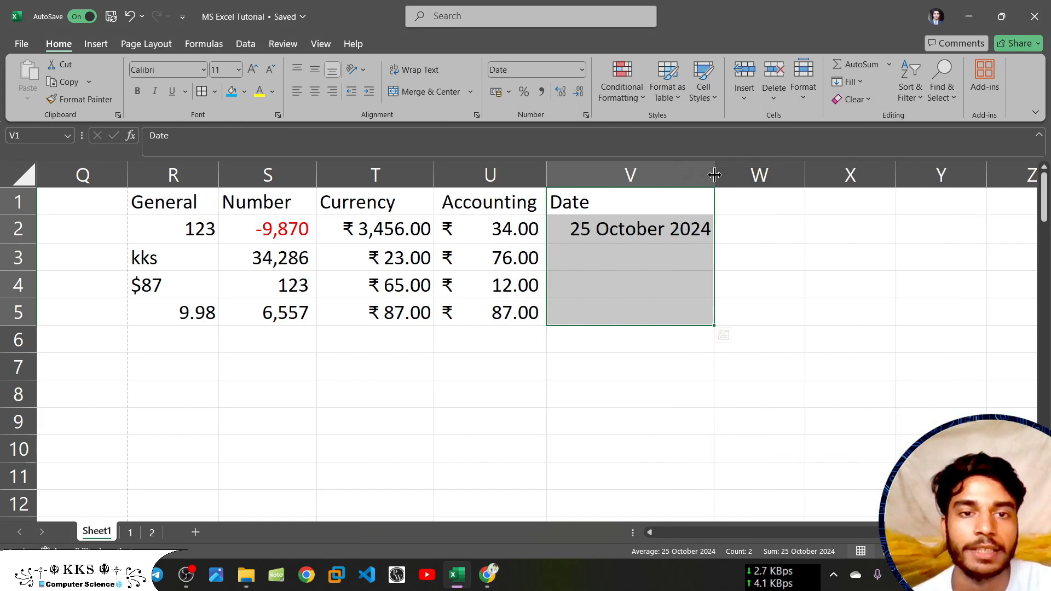
left_click(642, 258)
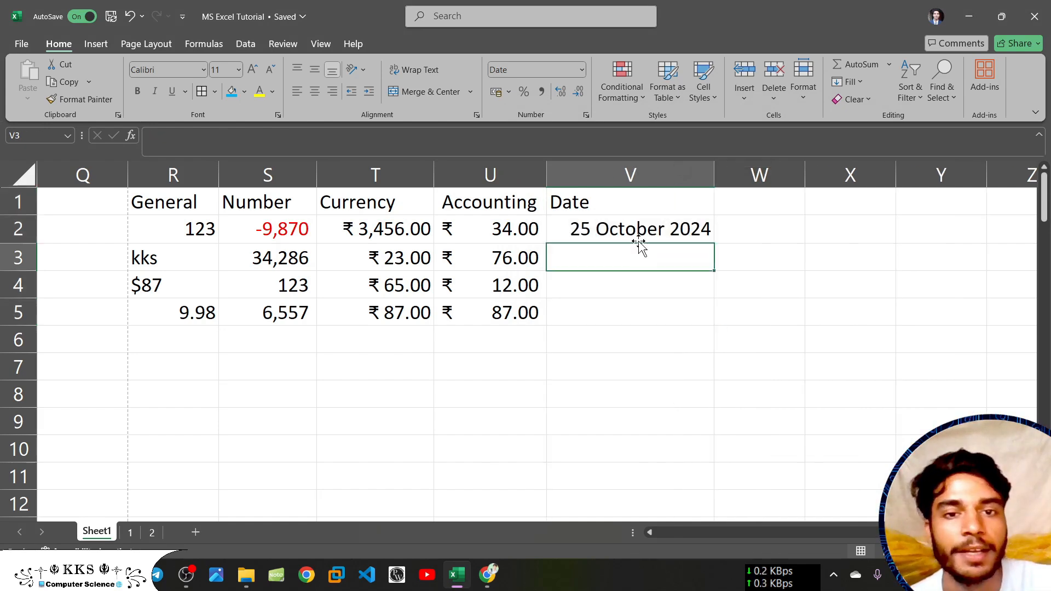
left_click(633, 239)
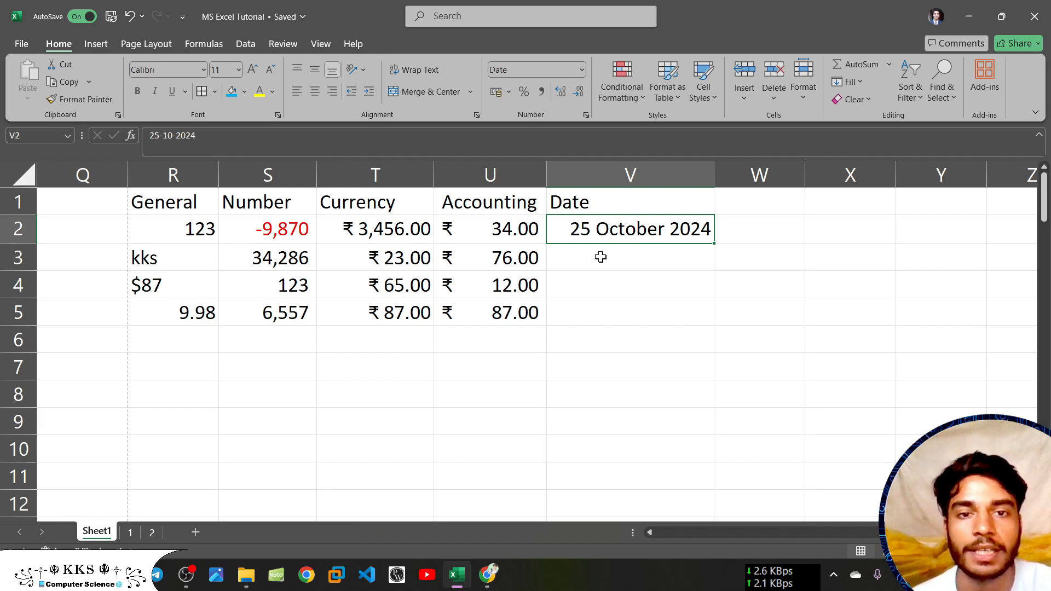
Step: Check the content of the heading cell V1 in edit mode without changing it
double_click(588, 201)
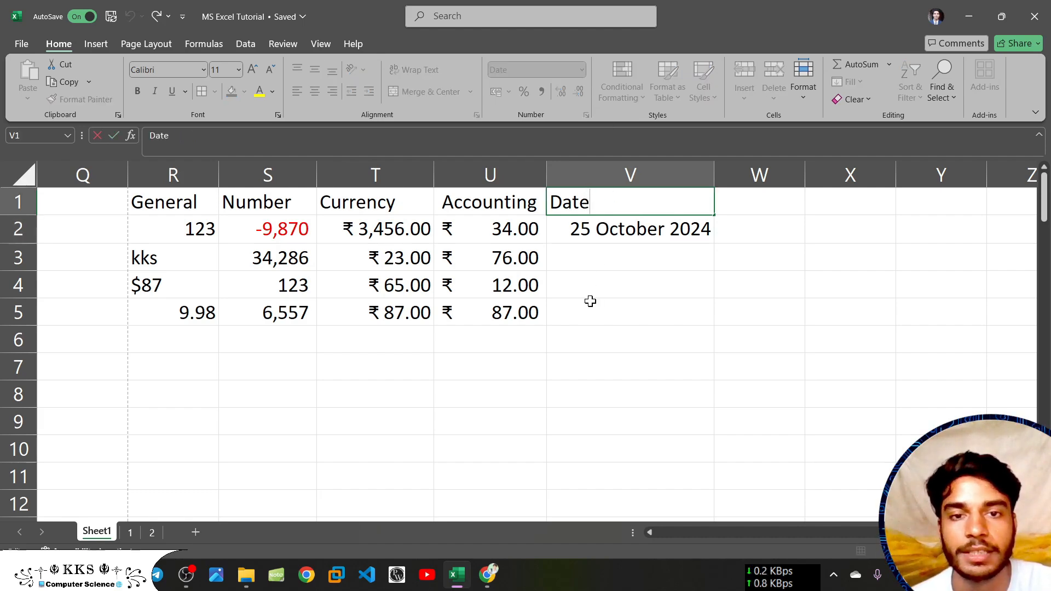
left_click(642, 240)
left_click(621, 204)
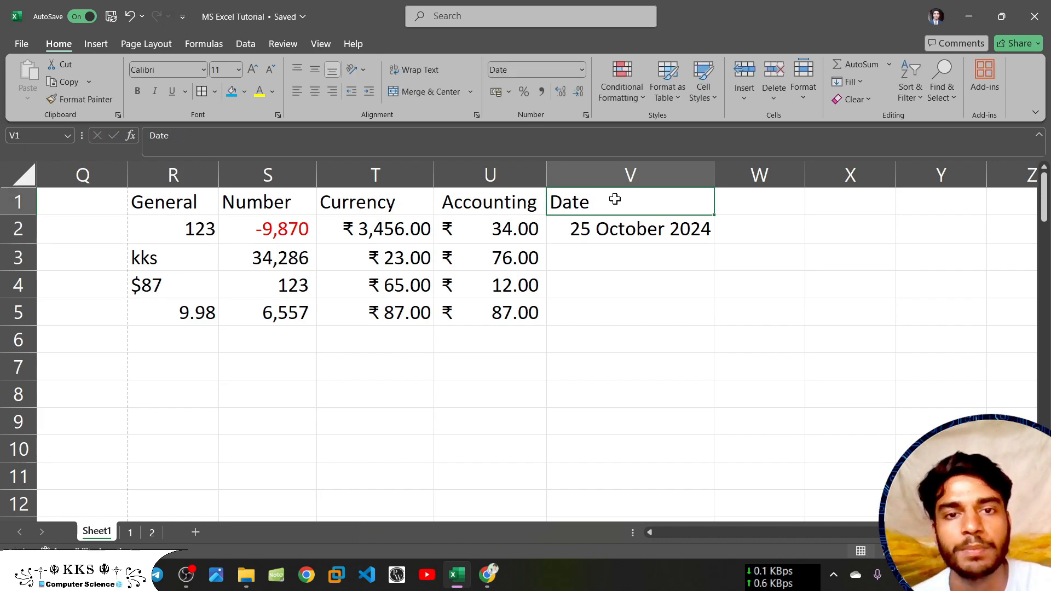
key("F2")
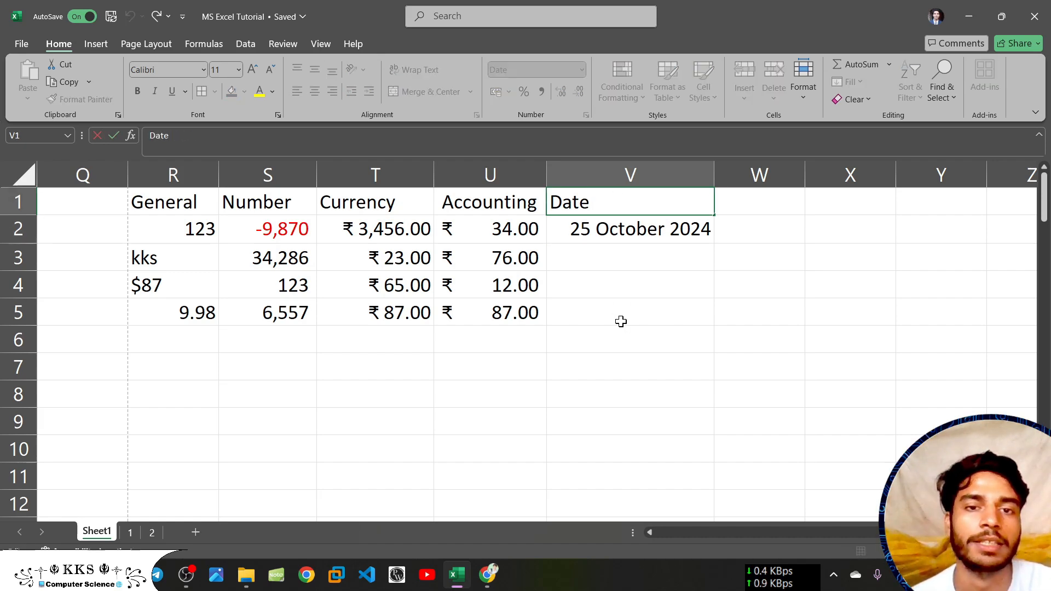
key("Return")
left_click(604, 205)
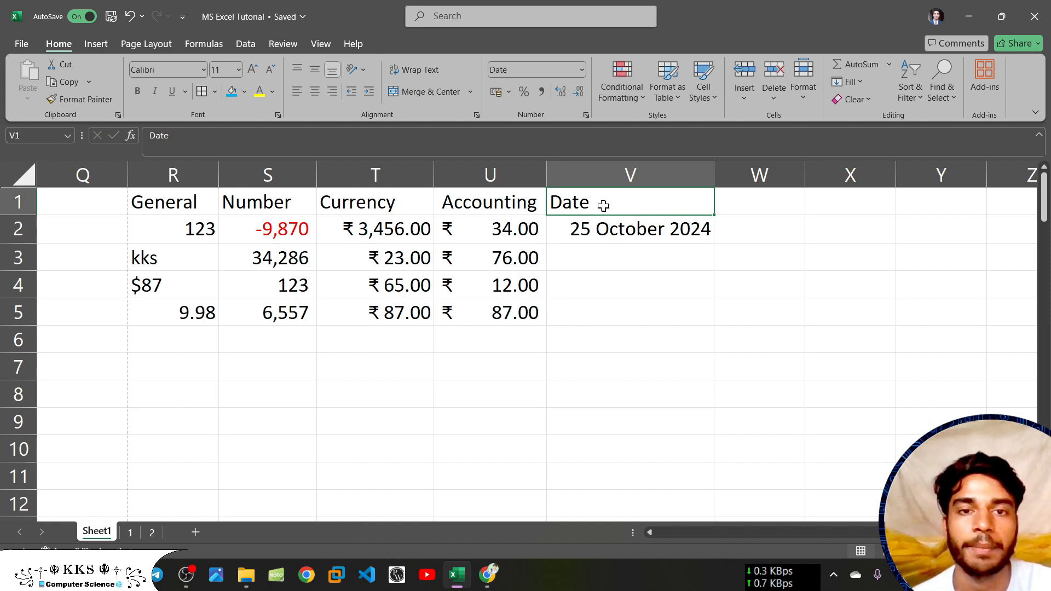
Step: Format cells V1 to V5 as Date with the type Wednesday, 14 March, 2012, and widen column V to fit
left_click(600, 295)
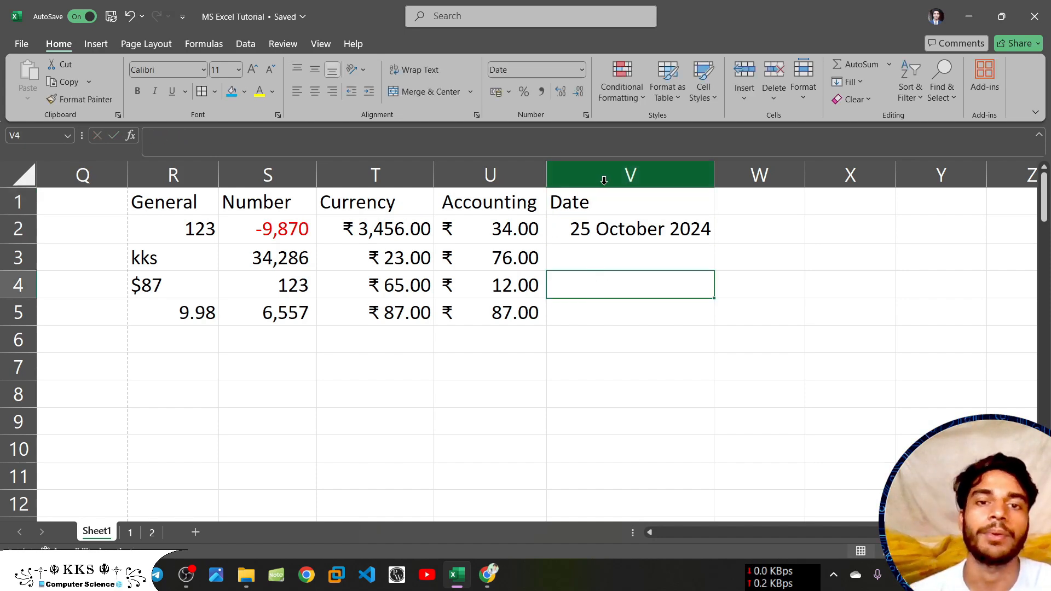
left_click_drag(605, 204, 612, 315)
left_click(585, 114)
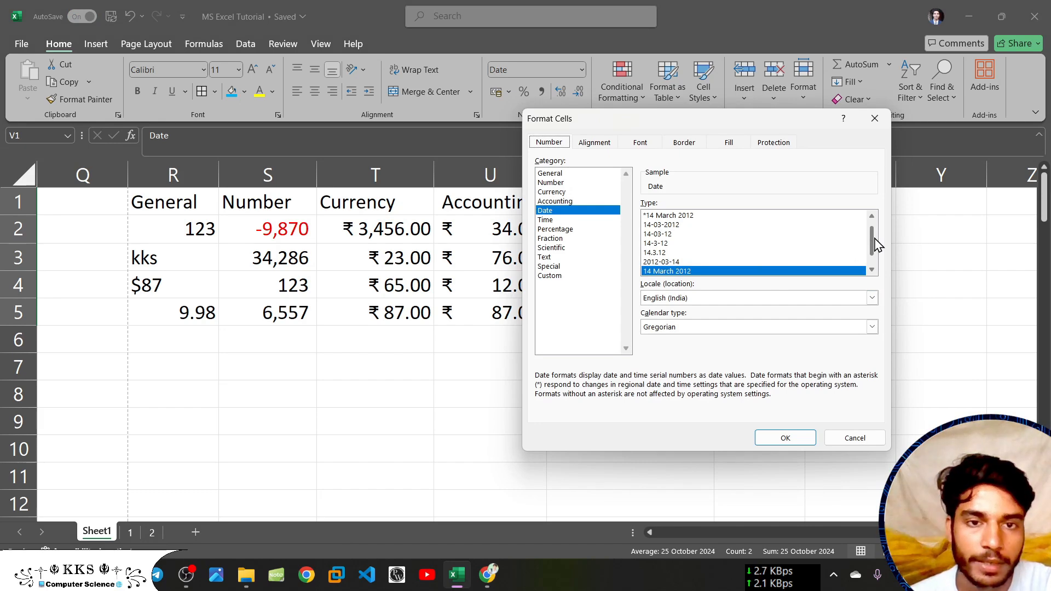
scroll(876, 268, "down", 1)
left_click(701, 272)
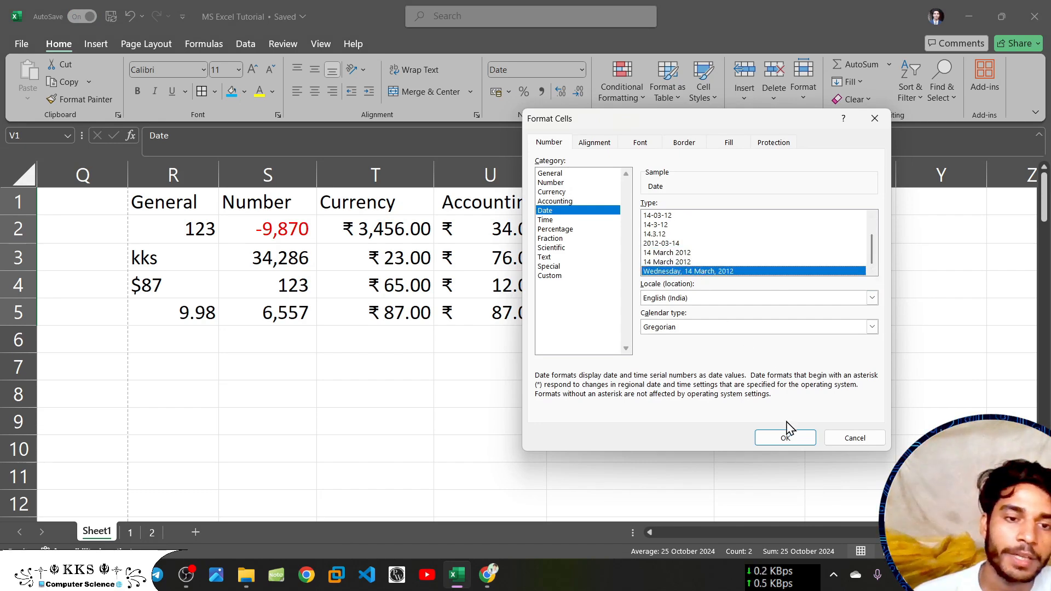
left_click(785, 437)
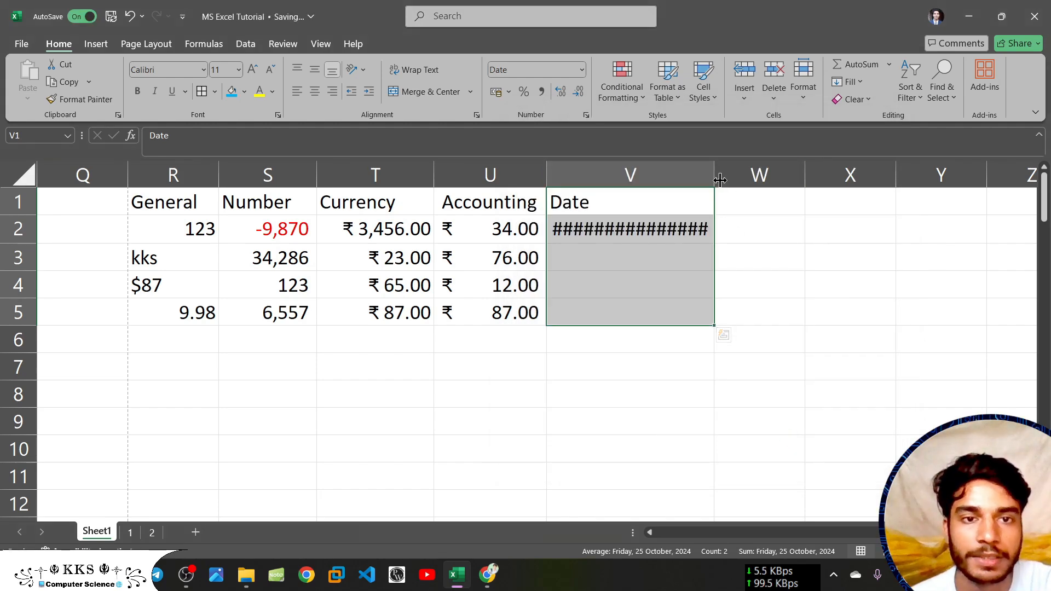
left_click_drag(714, 179, 797, 180)
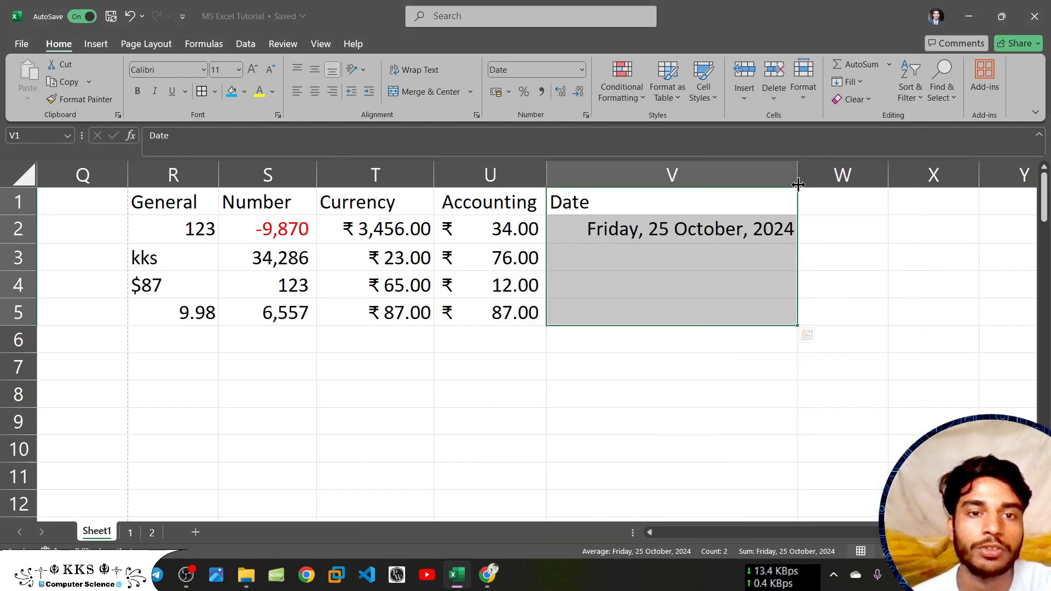
left_click(692, 336)
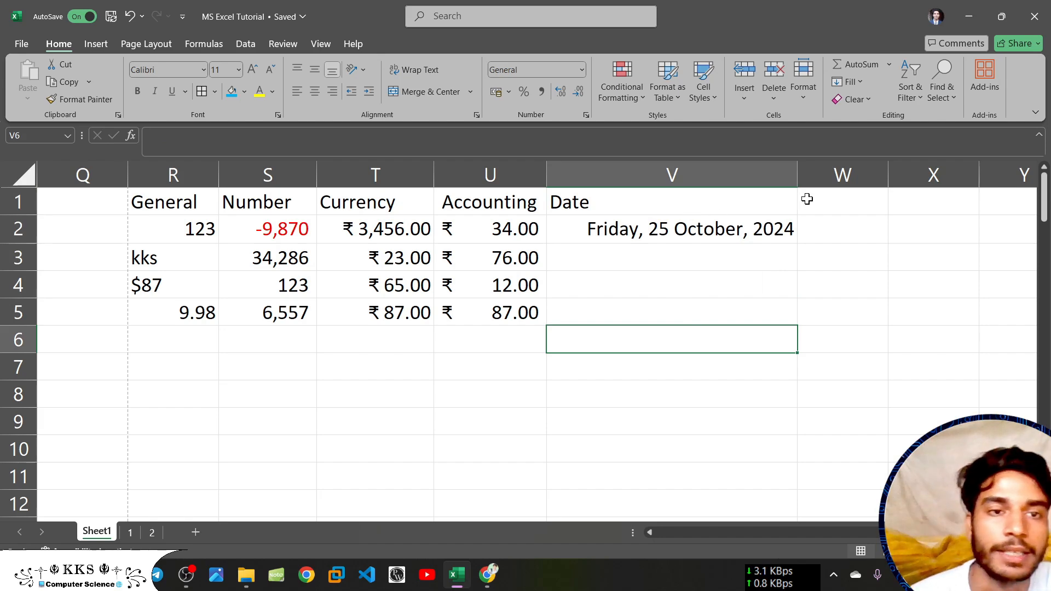
scroll(807, 199, "right", 2)
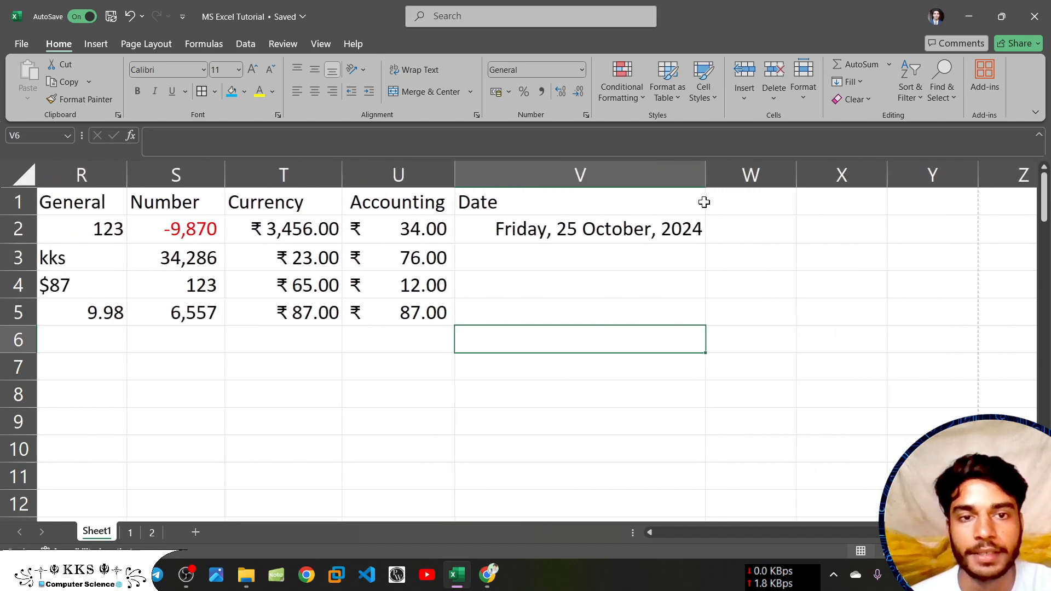
left_click(712, 202)
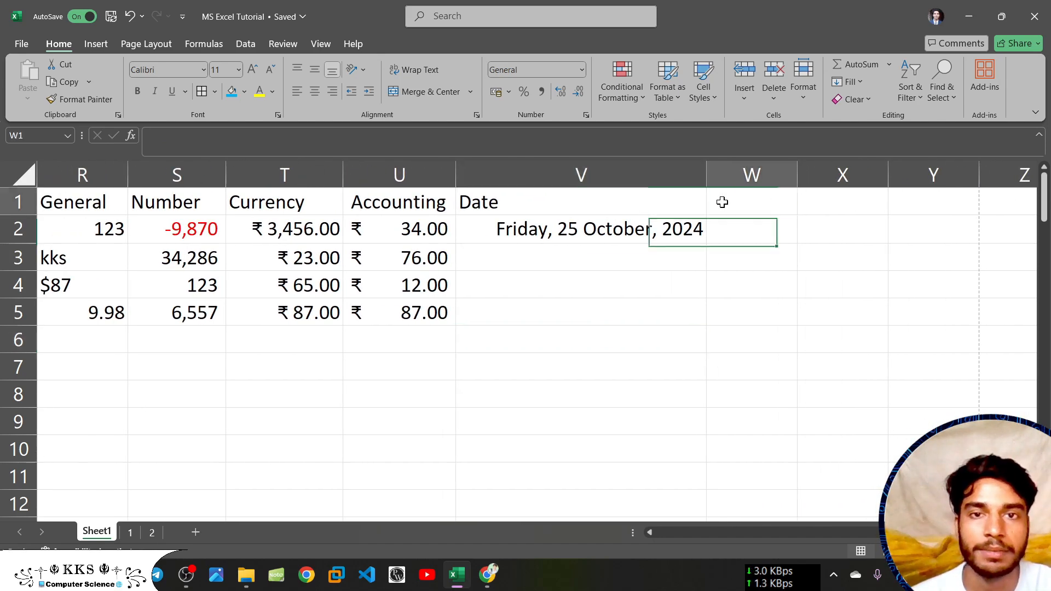
left_click(583, 70)
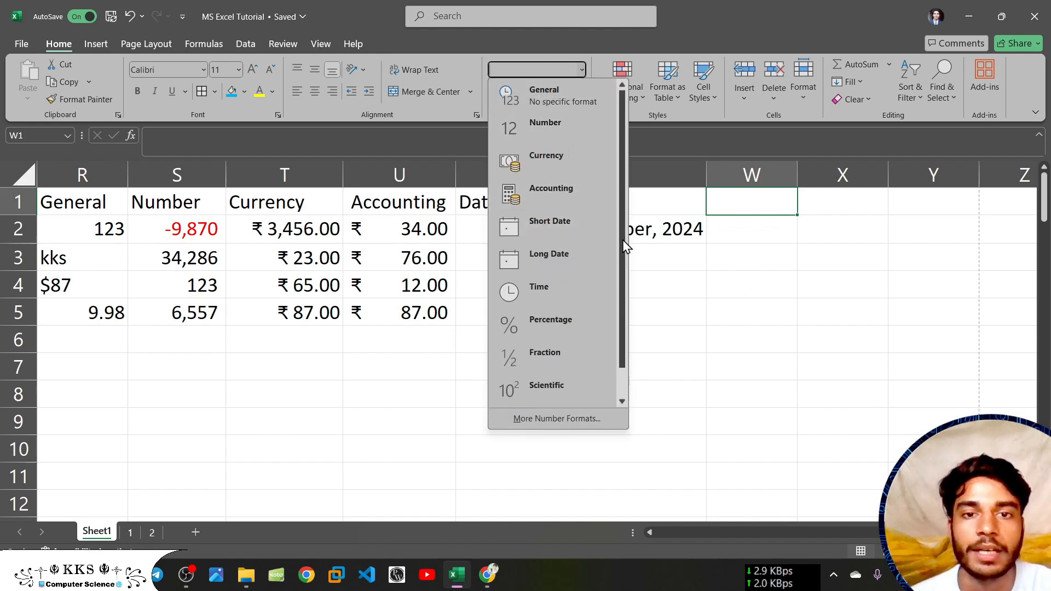
key("Escape")
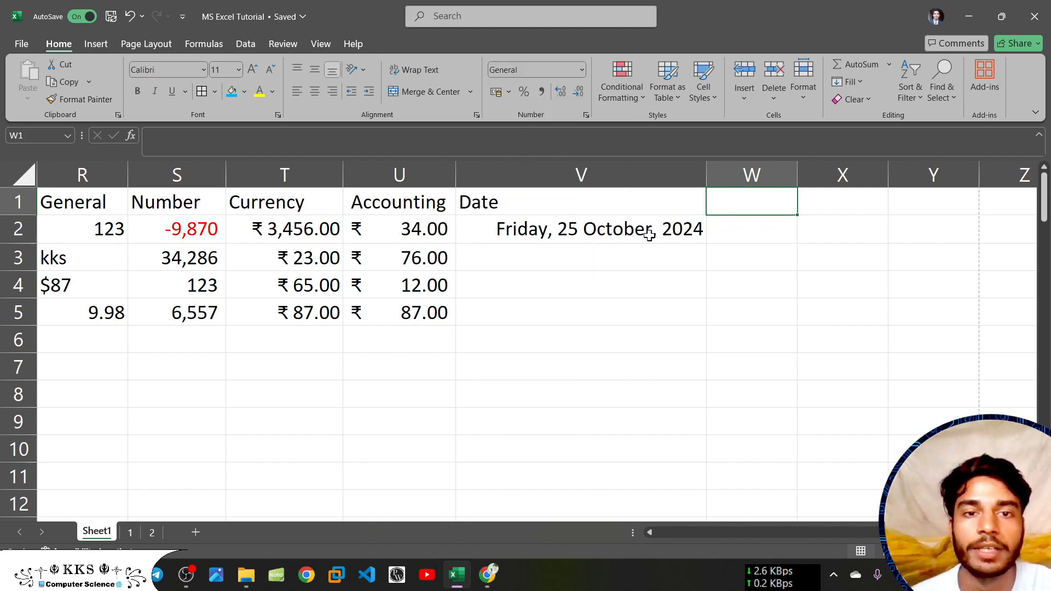
Step: Extend the heading in cell V1 to read Short Date
double_click(464, 203)
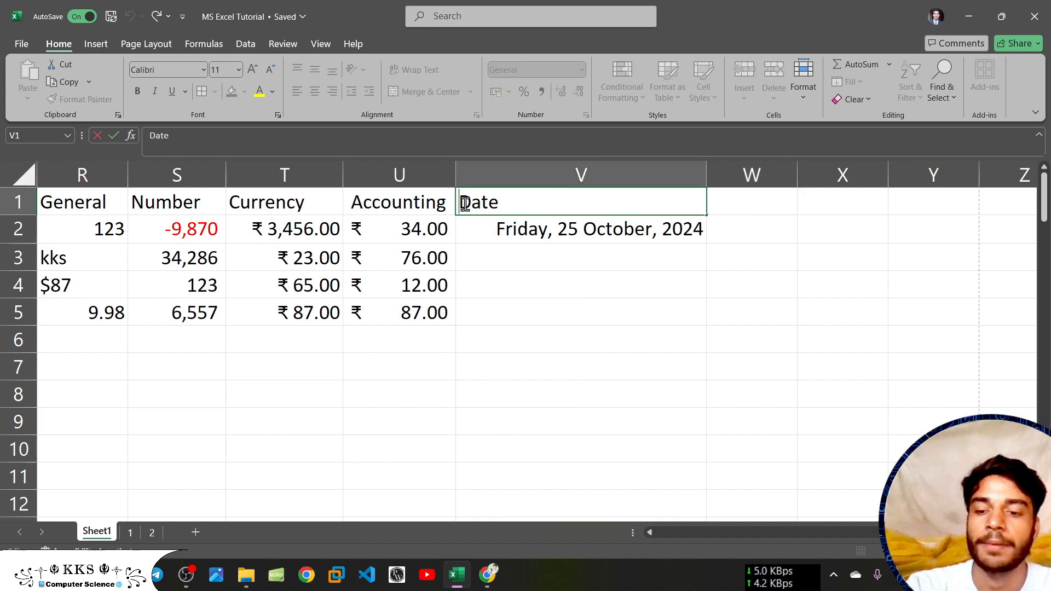
type("Shor")
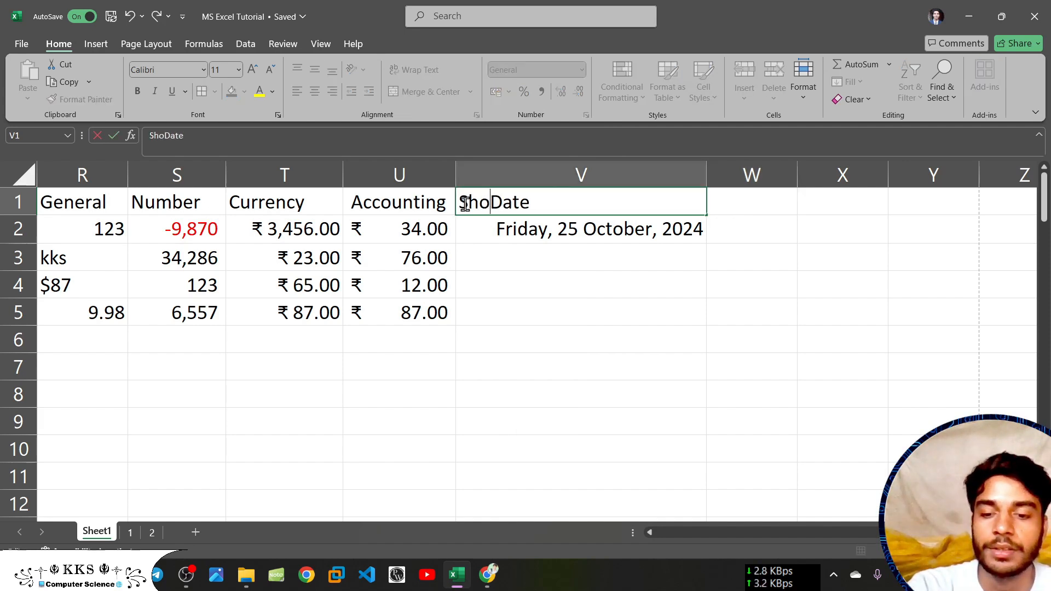
type("t")
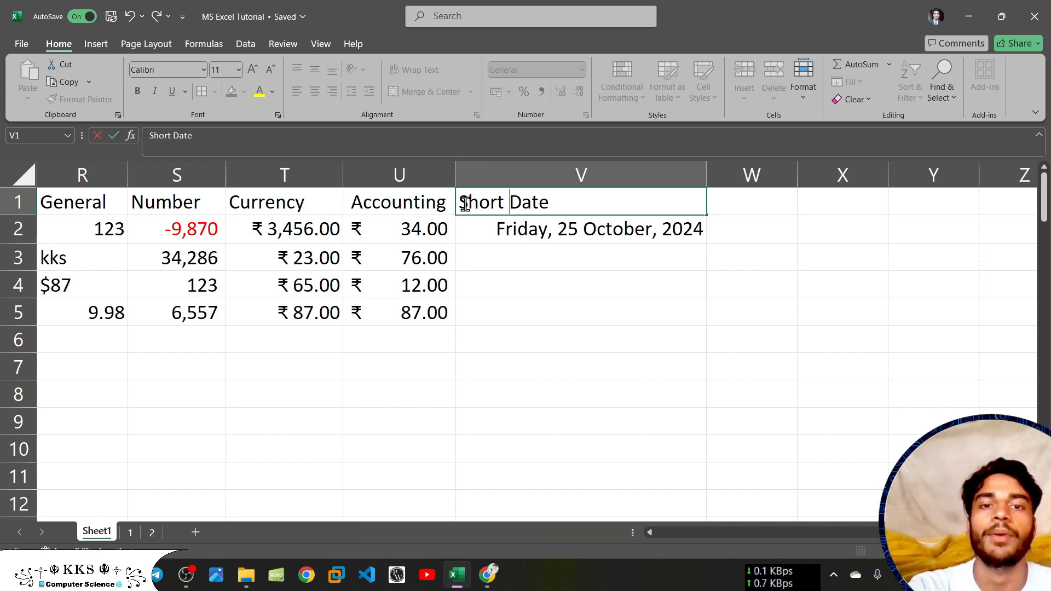
Step: Enter the heading Long Date in cell W1, beside the Short Date heading
left_click(768, 201)
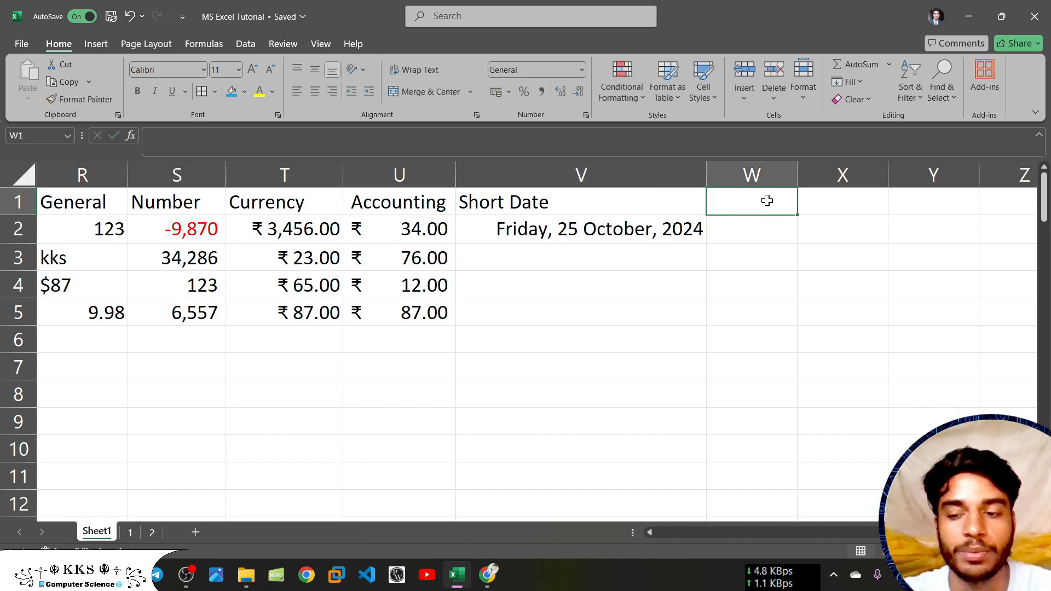
type("Lon")
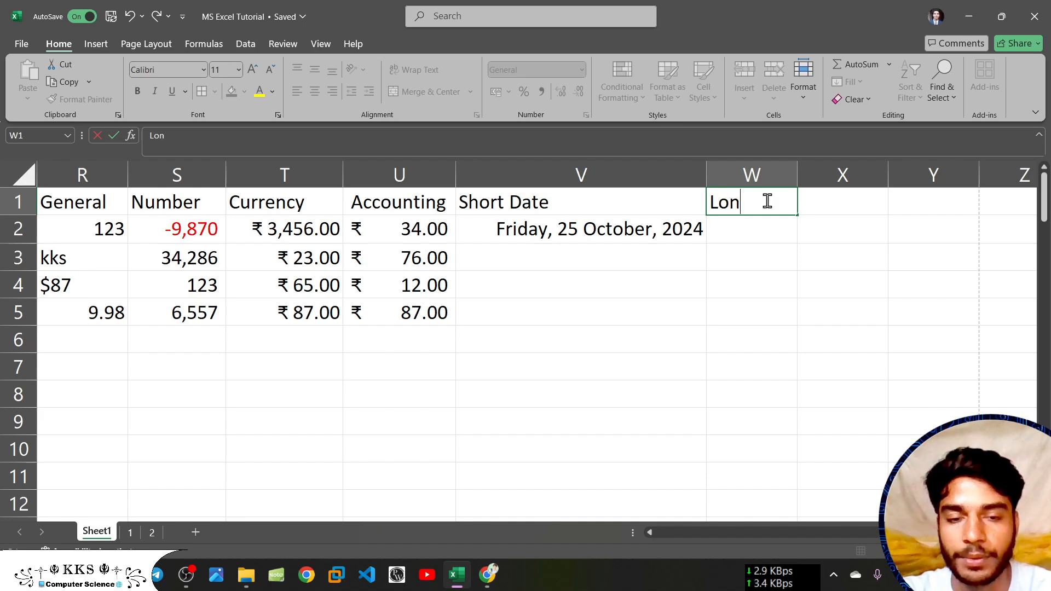
type("g Da")
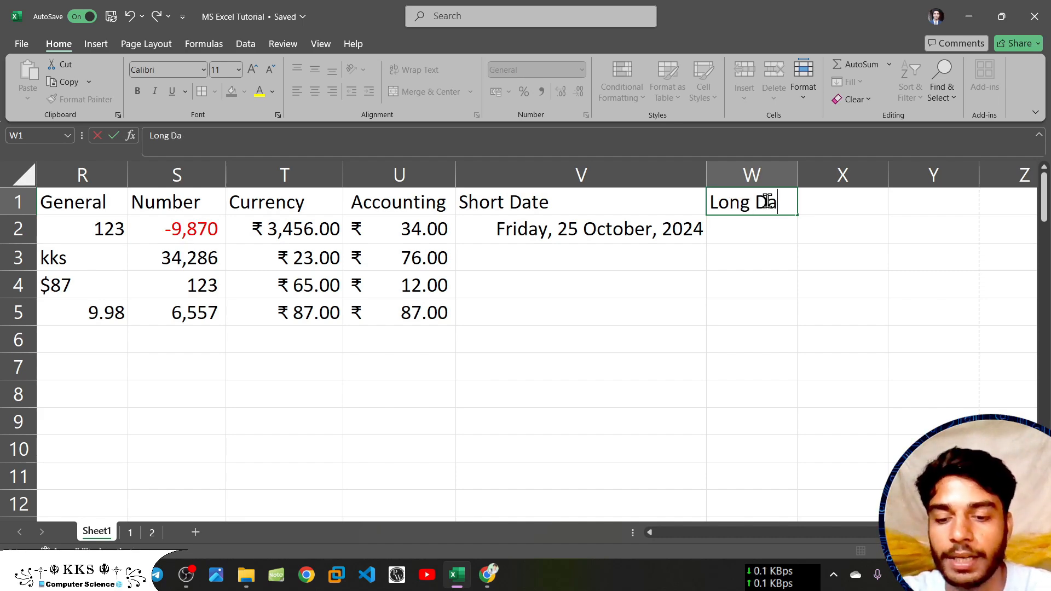
type("te")
left_click(767, 231)
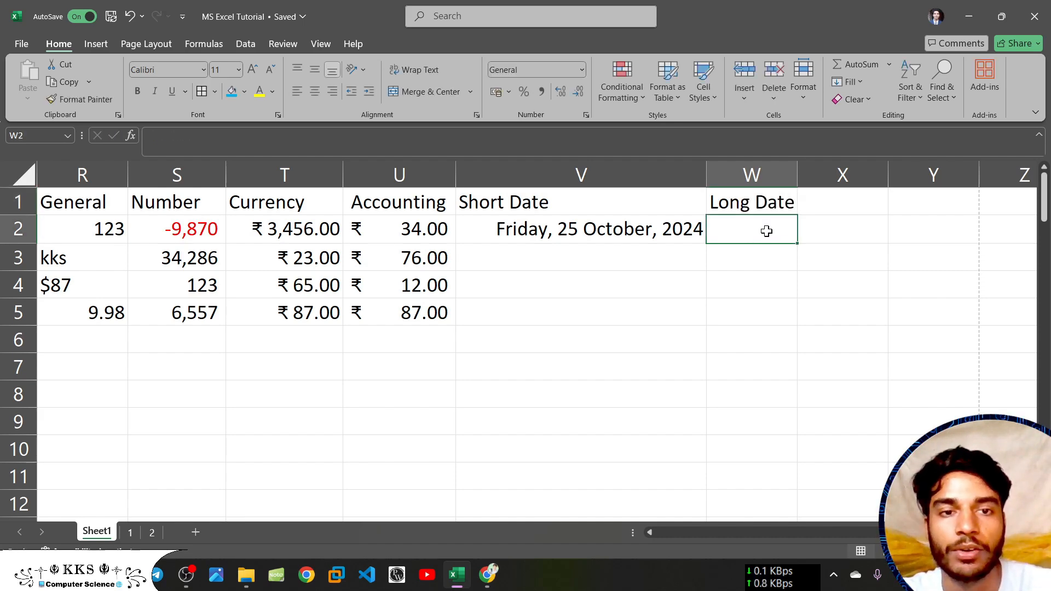
Step: Apply the Long Date number format to heading cell W1
left_click(748, 205)
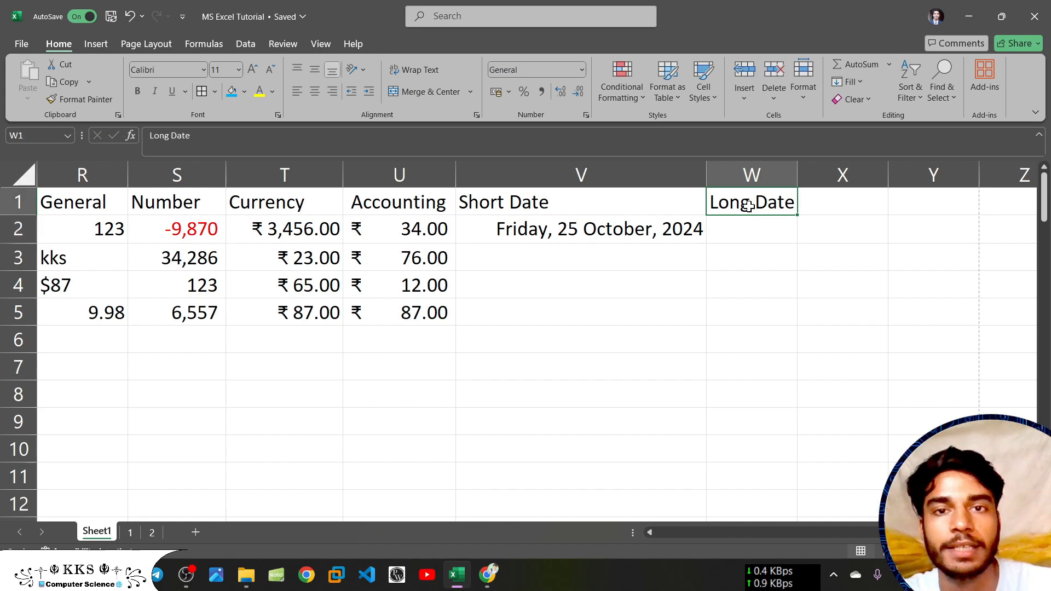
left_click(582, 70)
left_click(556, 262)
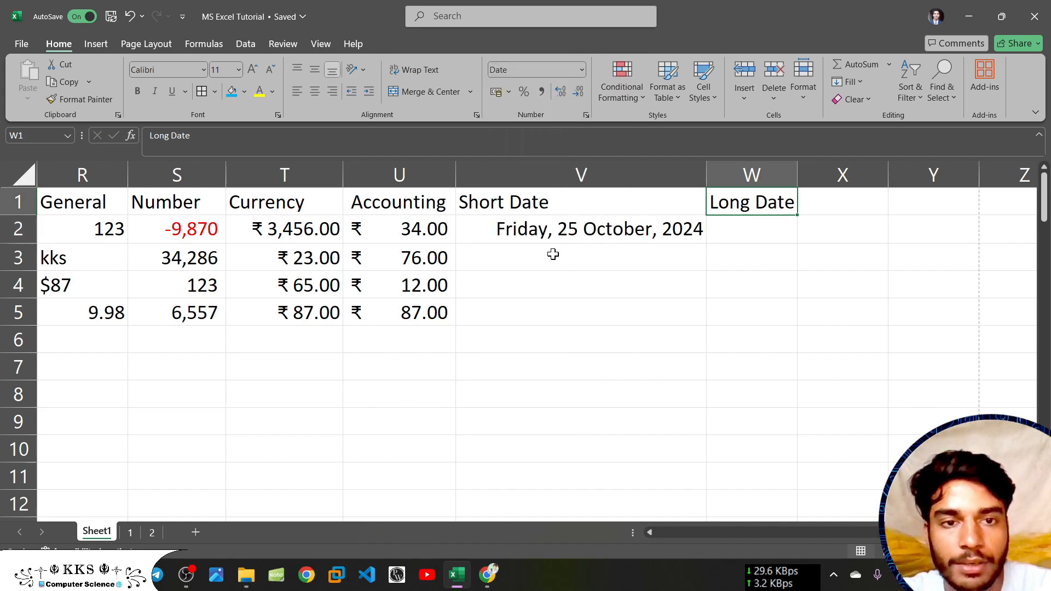
Step: Enter the date 25-10-2024 in cell W2, below the Long Date heading
left_click(743, 229)
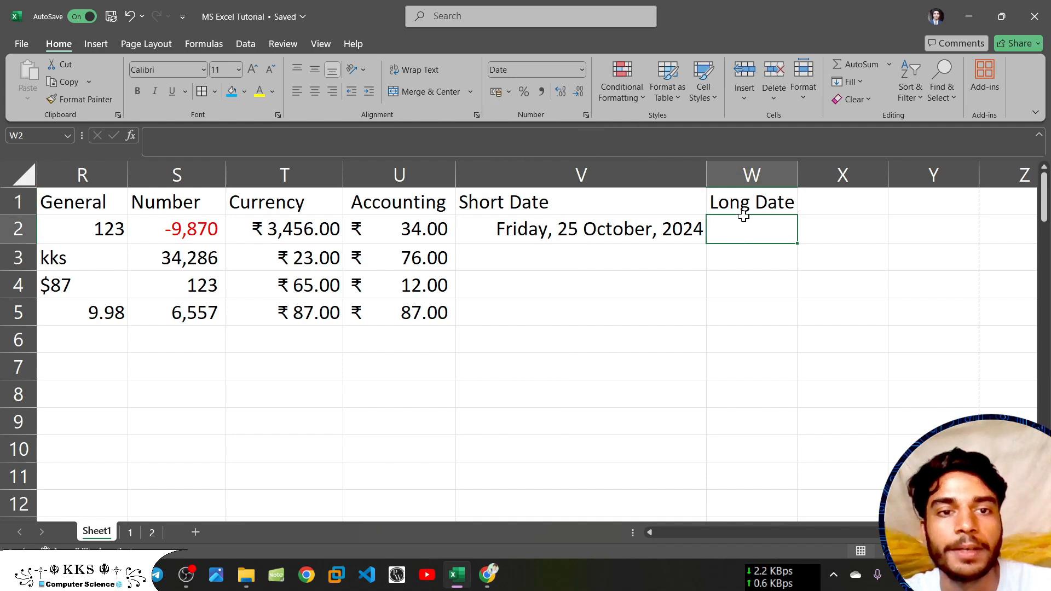
left_click(742, 203)
left_click_drag(741, 205, 750, 362)
left_click(762, 226)
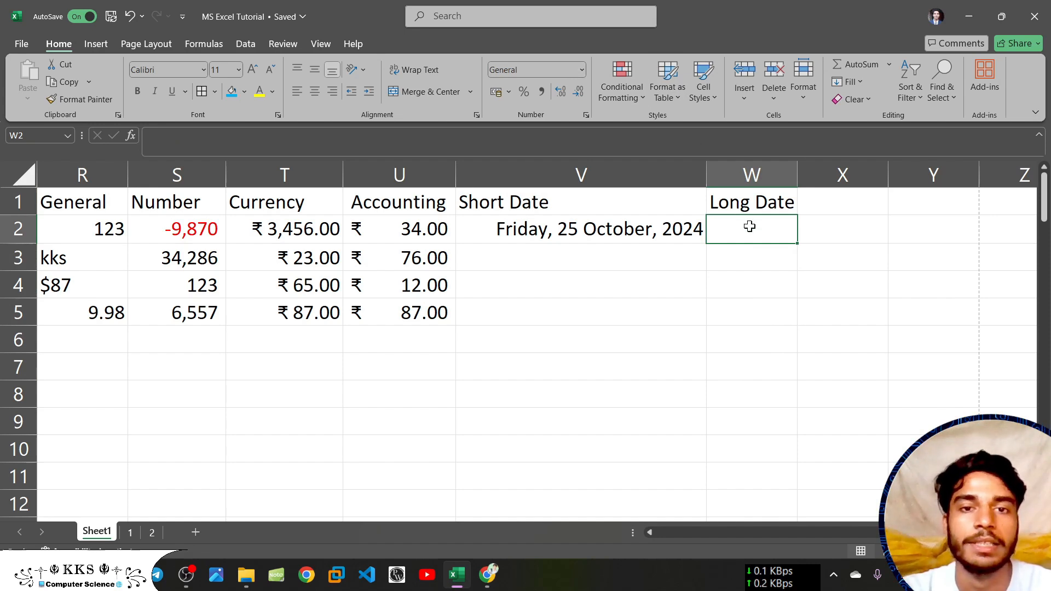
type("25-10")
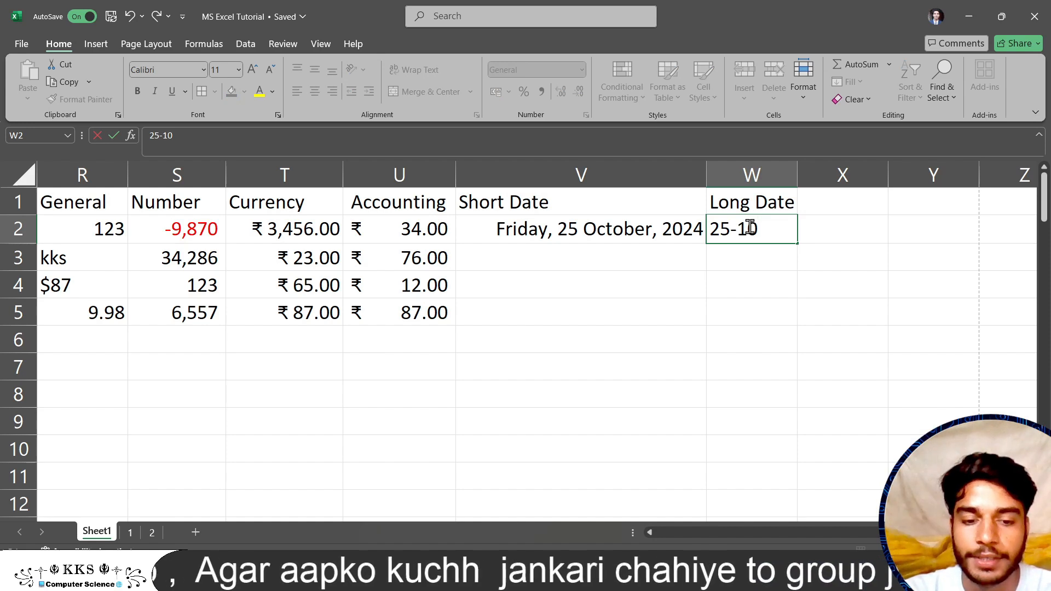
type("-2024")
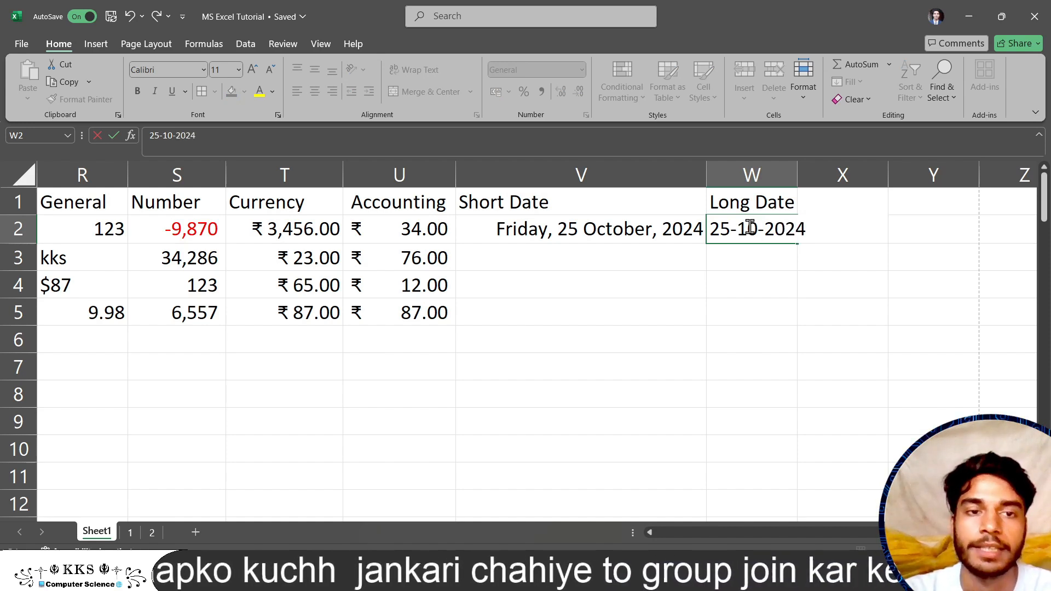
left_click(758, 198)
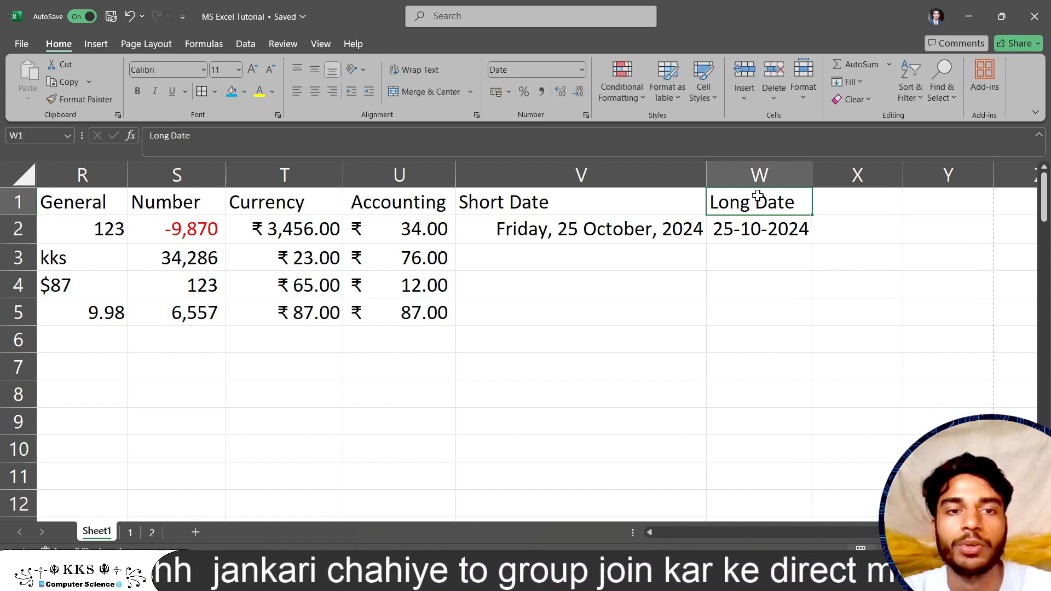
Step: Format cells W1 to W6 as Time with the type 1.30.55 PM, and select cell W2
left_click(761, 284)
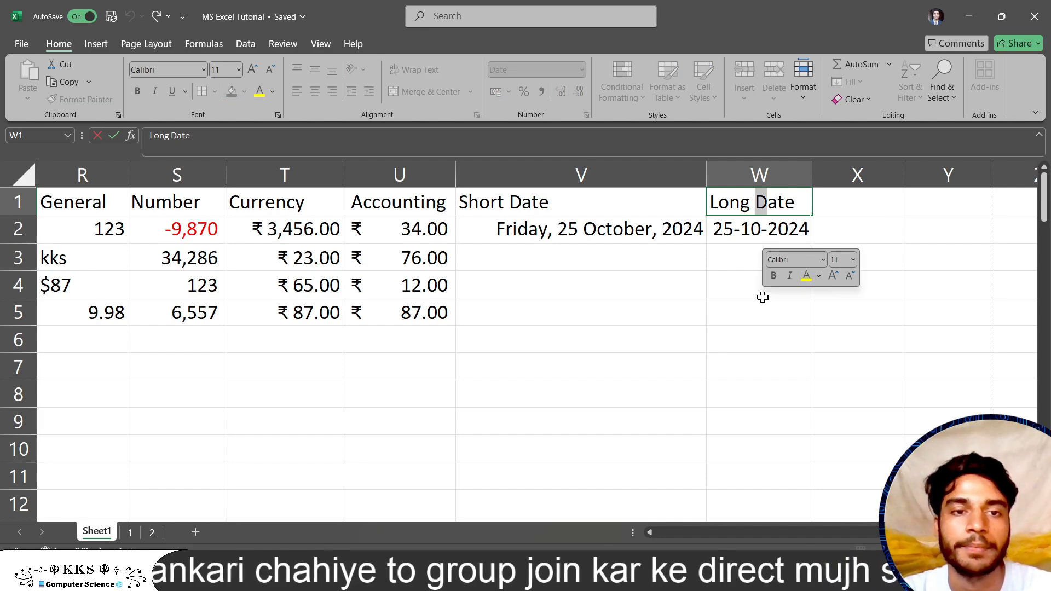
left_click(728, 202)
left_click_drag(729, 202, 734, 334)
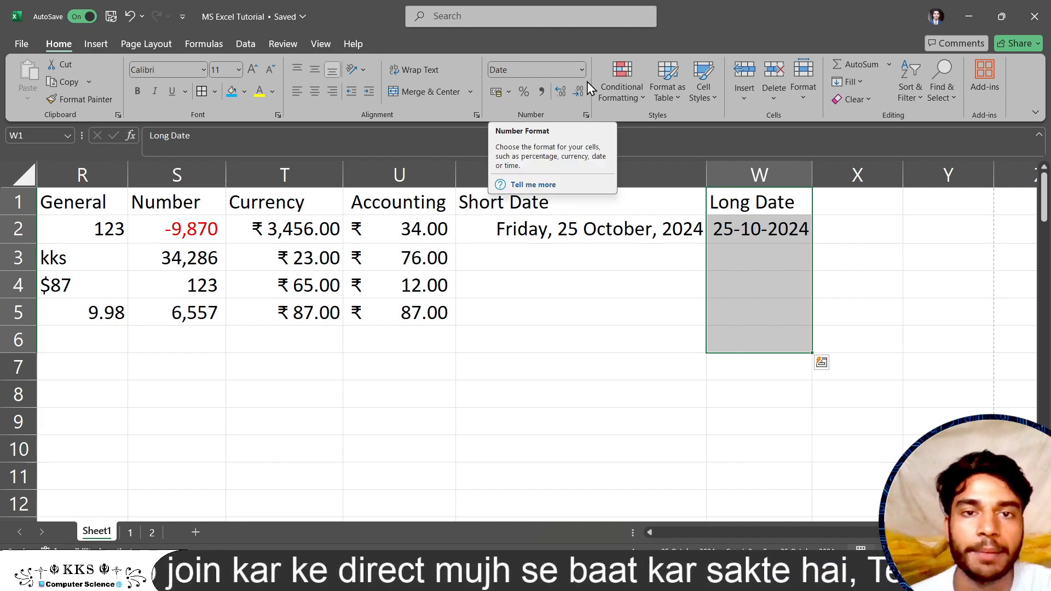
left_click(586, 113)
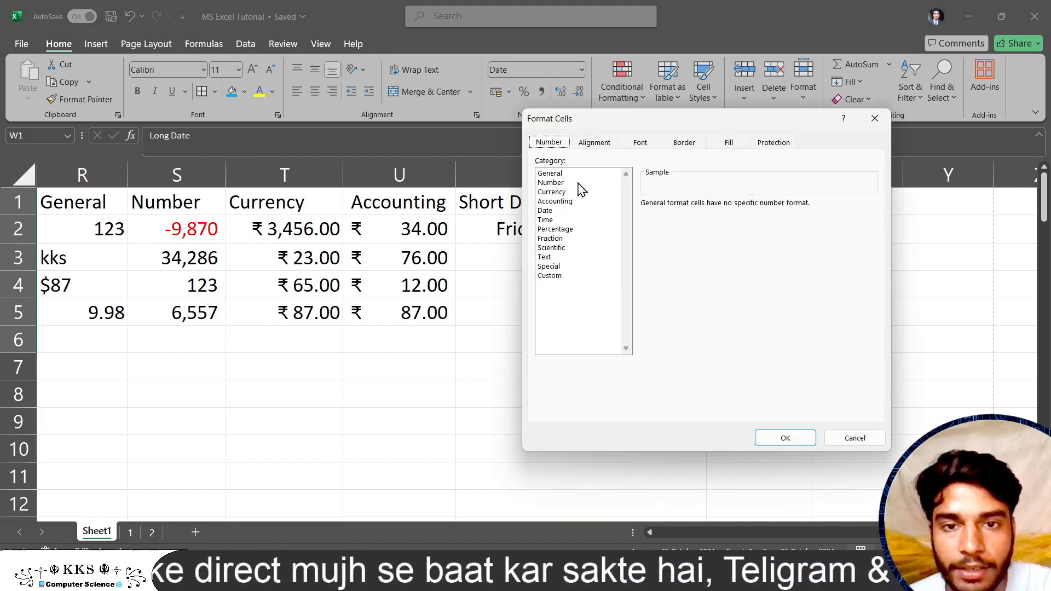
left_click(565, 211)
left_click(564, 220)
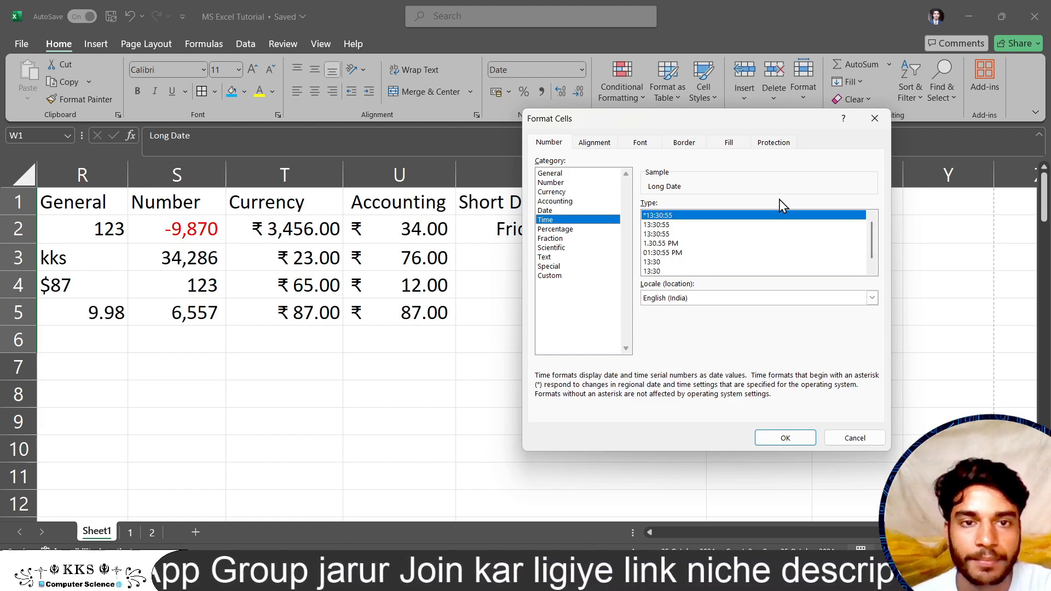
left_click(691, 244)
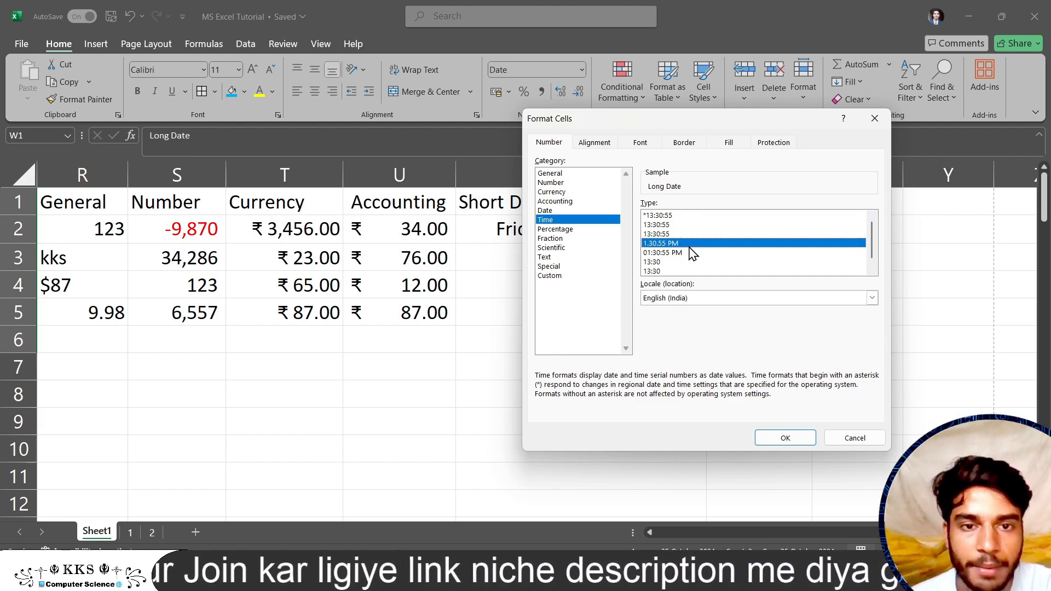
left_click(784, 438)
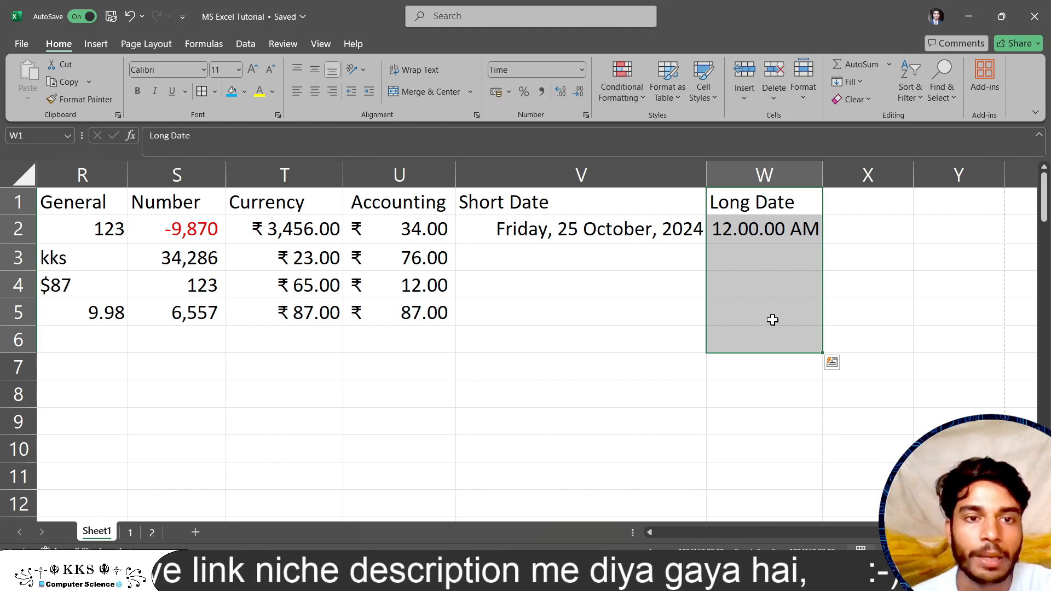
left_click(756, 249)
left_click(754, 230)
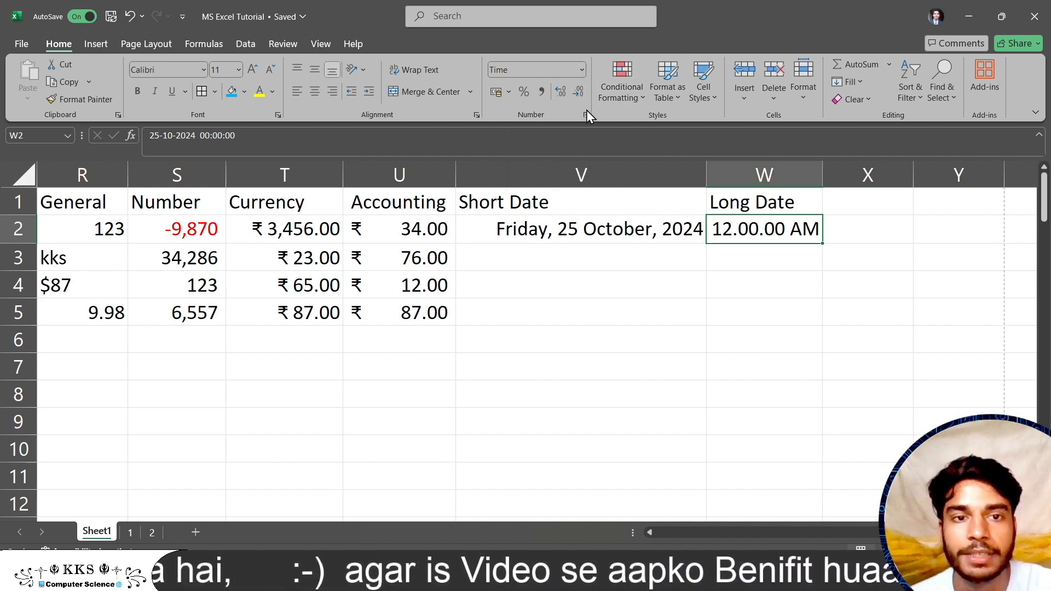
Step: Remove the word Short from the heading in cell V1, leaving only Date
double_click(512, 203)
key("BackSpace")
key("BackSpace")
key("BackSpace")
key("BackSpace")
key("BackSpace")
key("BackSpace")
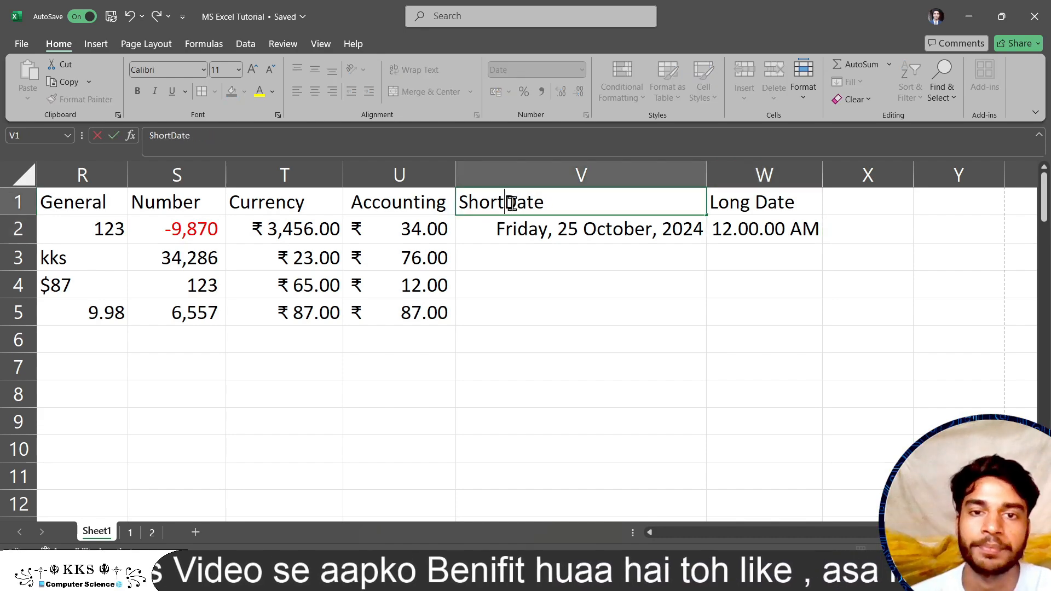
key("ctrl+Return")
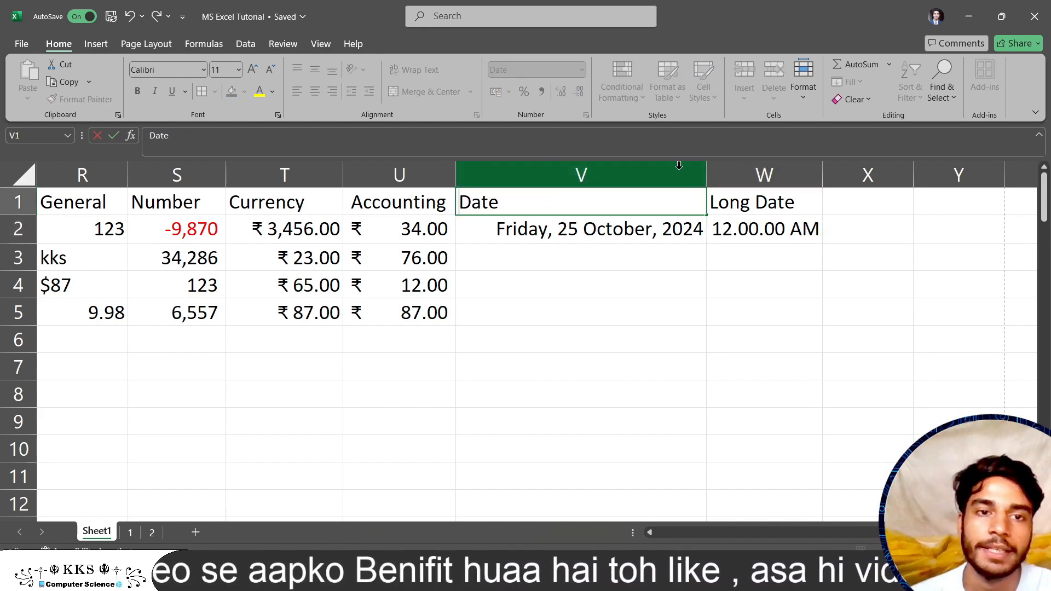
Step: Replace the Long Date heading in cell W1 with Time
left_click(800, 202)
double_click(800, 202)
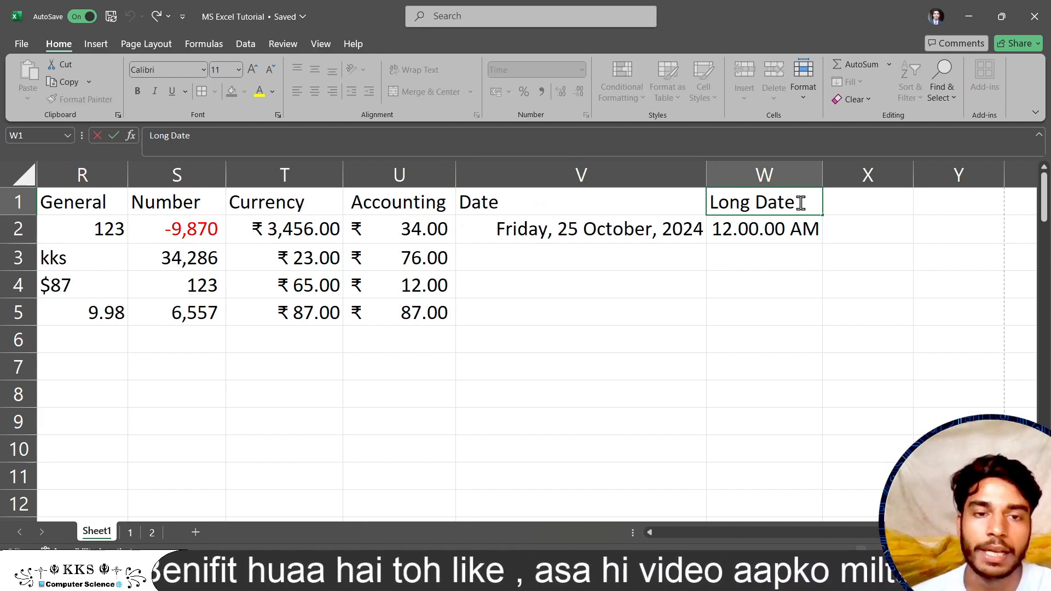
key("BackSpace")
key("BackSpace")
key("BackSpace")
key("BackSpace")
key("BackSpace")
key("BackSpace")
key("BackSpace")
key("BackSpace")
type("T")
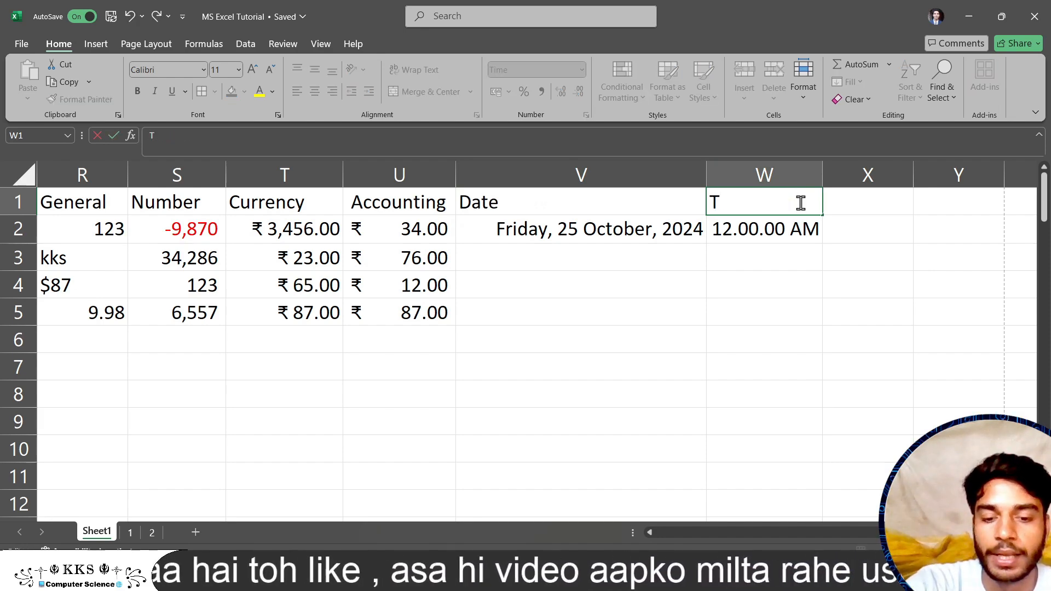
type("ime")
left_click(797, 229)
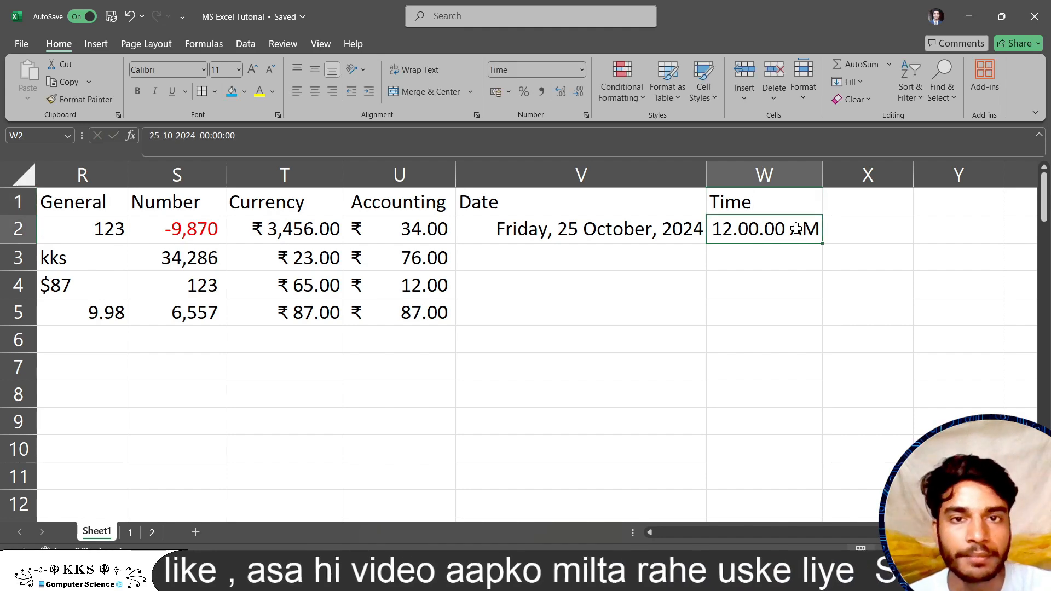
Step: Apply the Percentage number format with 2 decimal places to cells X1 to X8
left_click(582, 68)
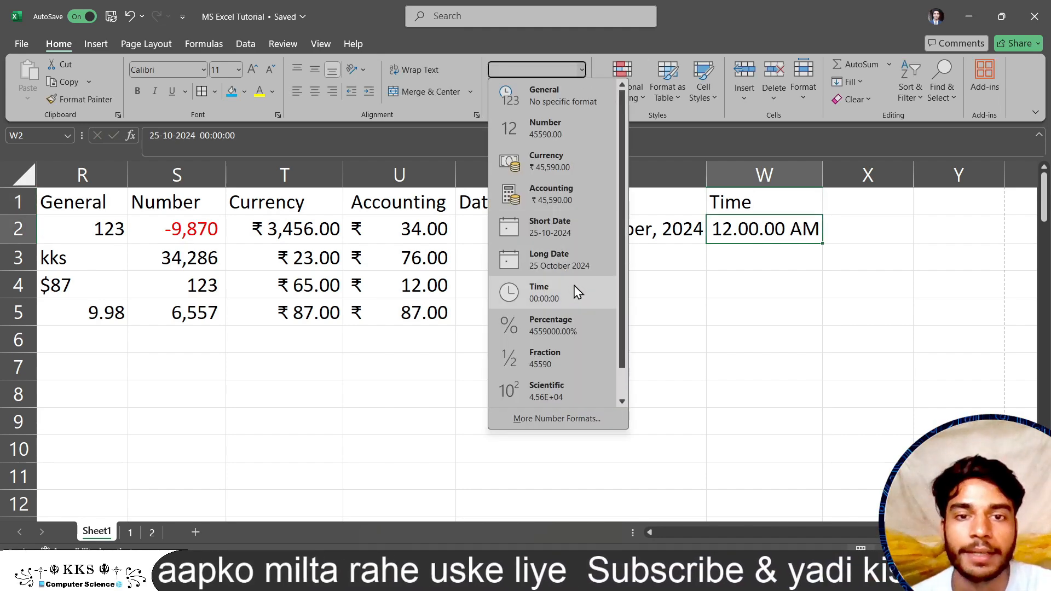
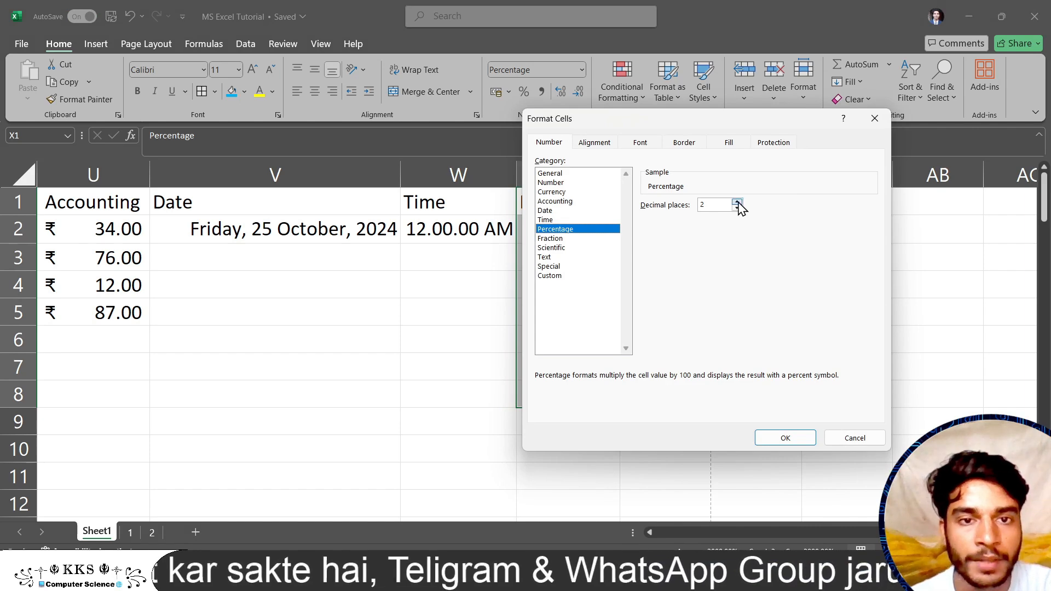
left_click(796, 437)
left_click(589, 275)
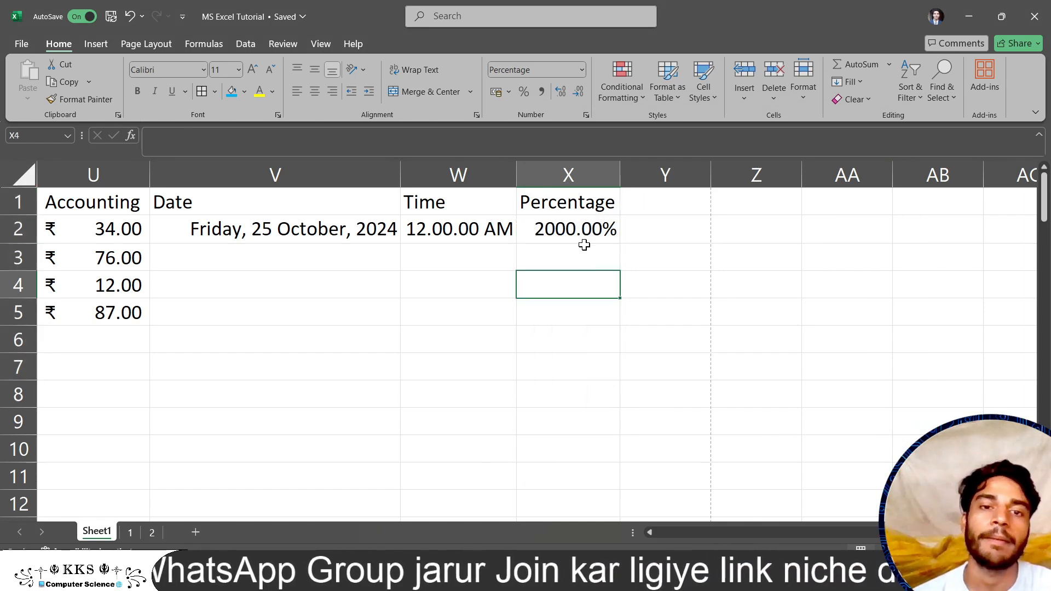
Step: Enter 98% in cell X3 and 98.78% in cell X4, in the Percentage column
left_click(583, 255)
type("98")
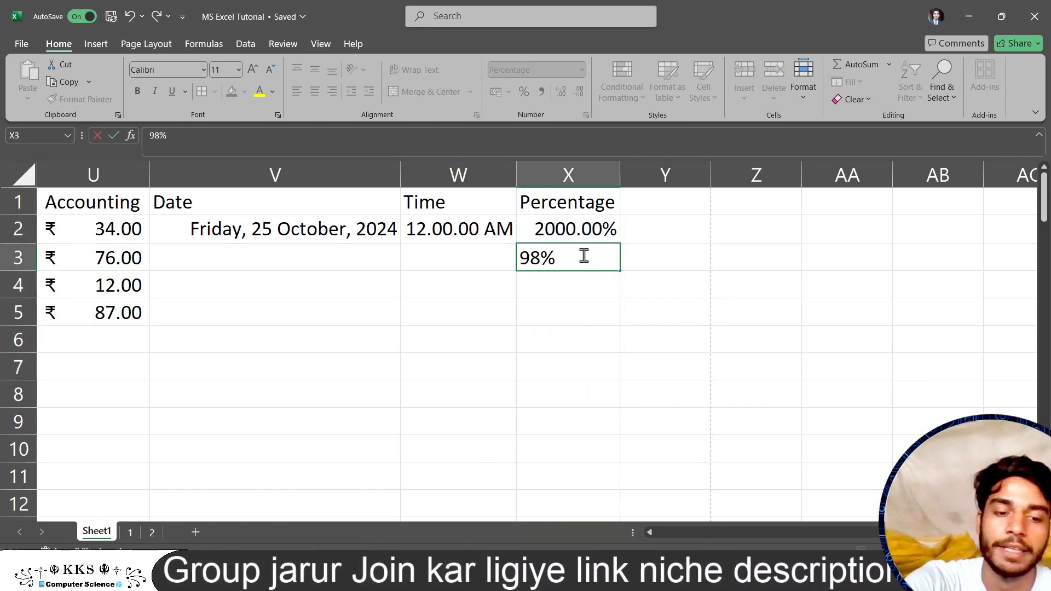
key("Return")
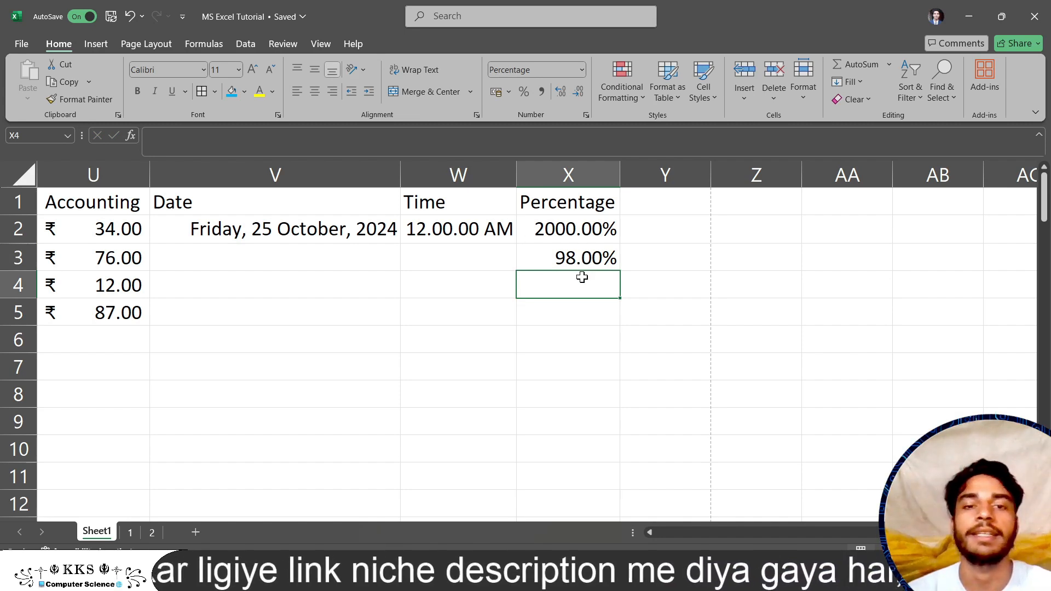
type("98.")
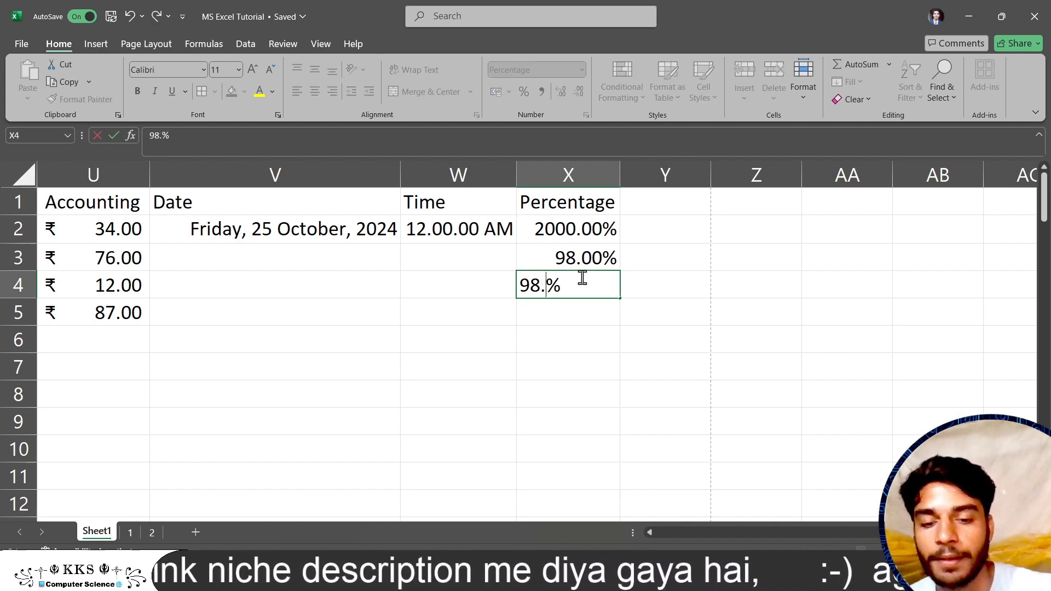
type("78")
key("Return")
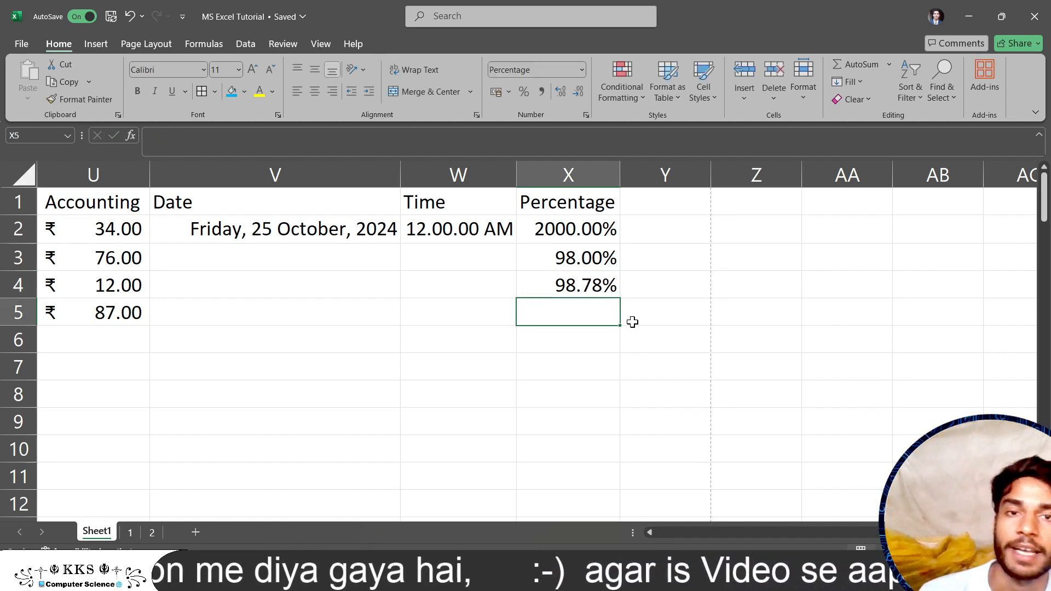
Step: Examine the Fraction types offered in the cell format settings for cell Y1, without applying any
left_click(663, 209)
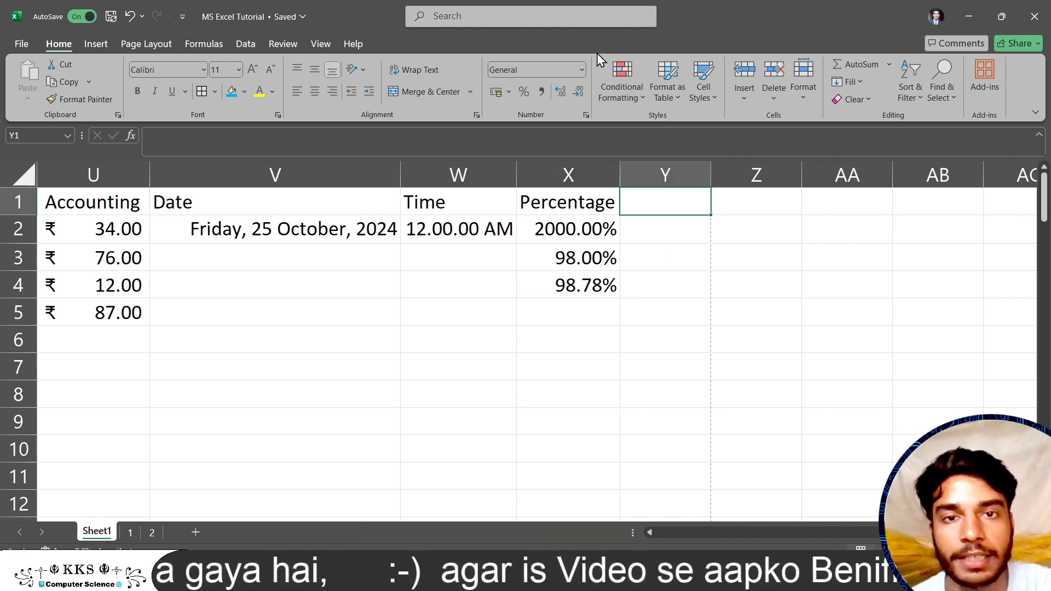
left_click(581, 73)
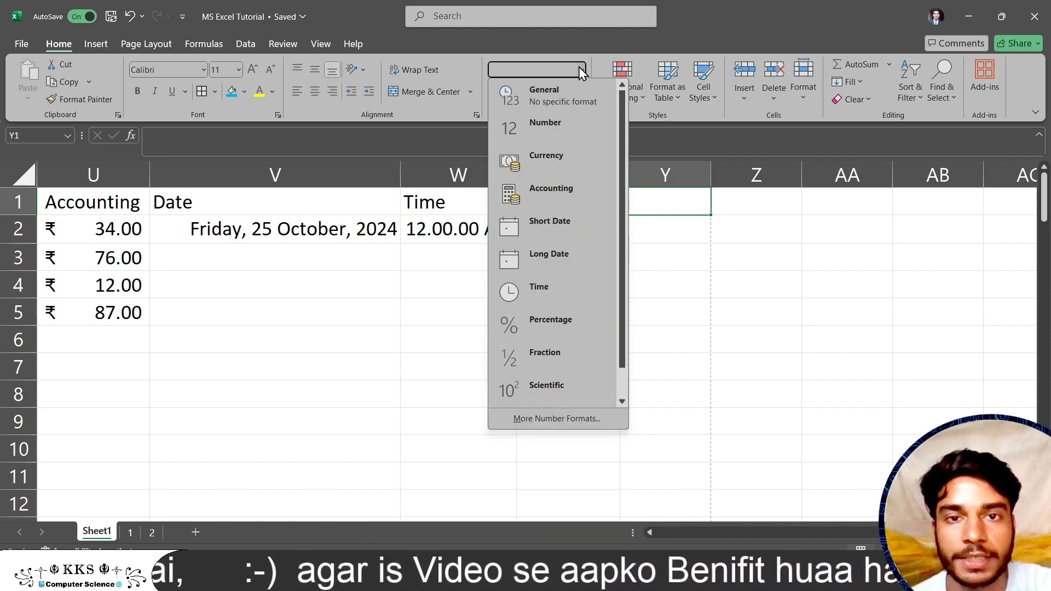
left_click(579, 71)
left_click(584, 115)
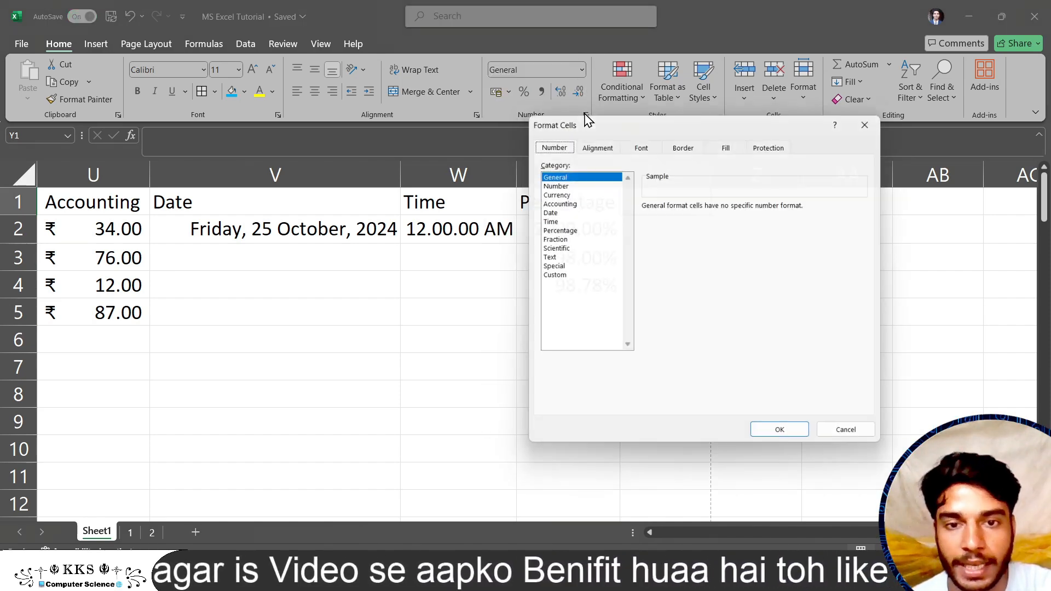
left_click(564, 239)
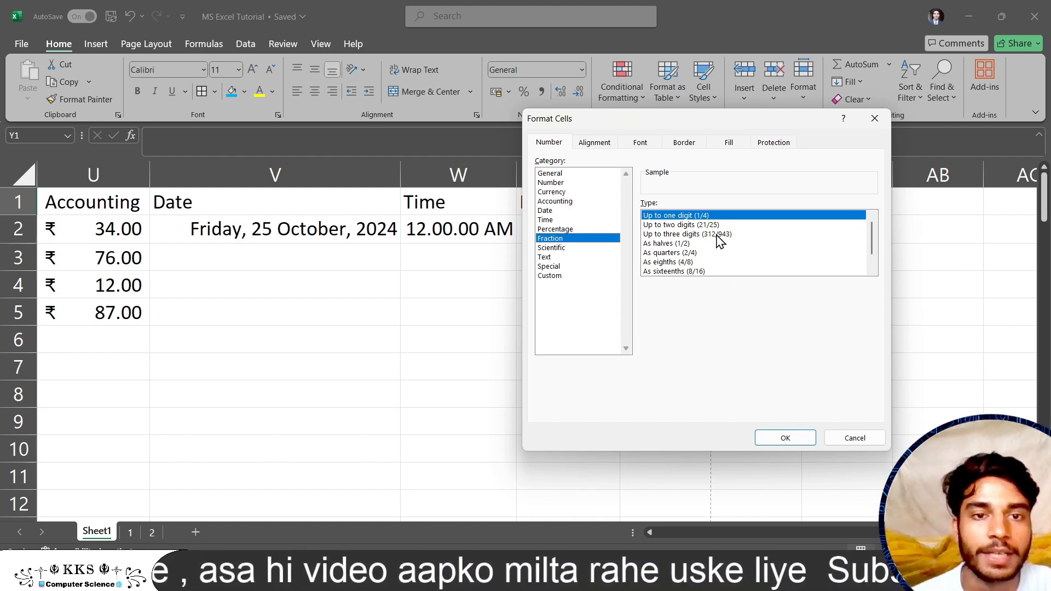
left_click(844, 438)
Step: Enter the heading Fraction in cell Y1
type("Fraction")
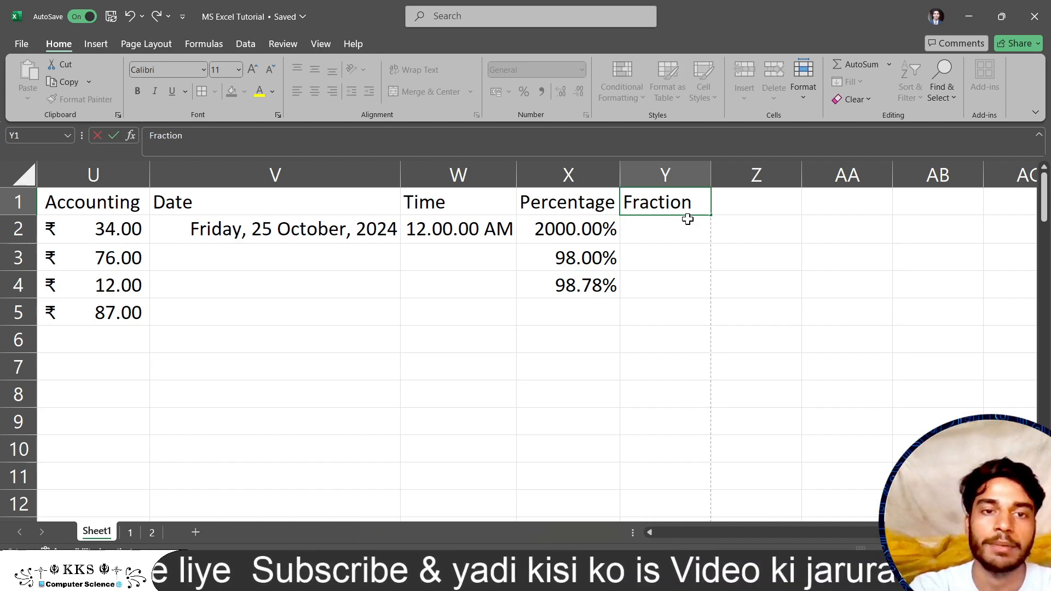
key("Return")
left_click(683, 198)
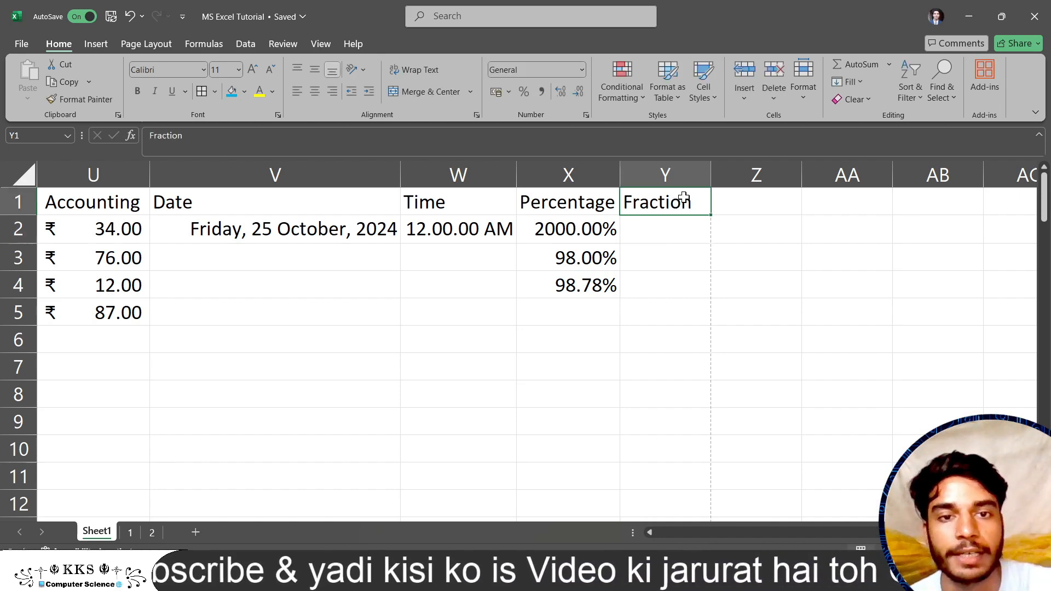
Step: Try to enter the fraction 2/3 in cell Y2 under the Fraction heading
left_click(680, 227)
type("2")
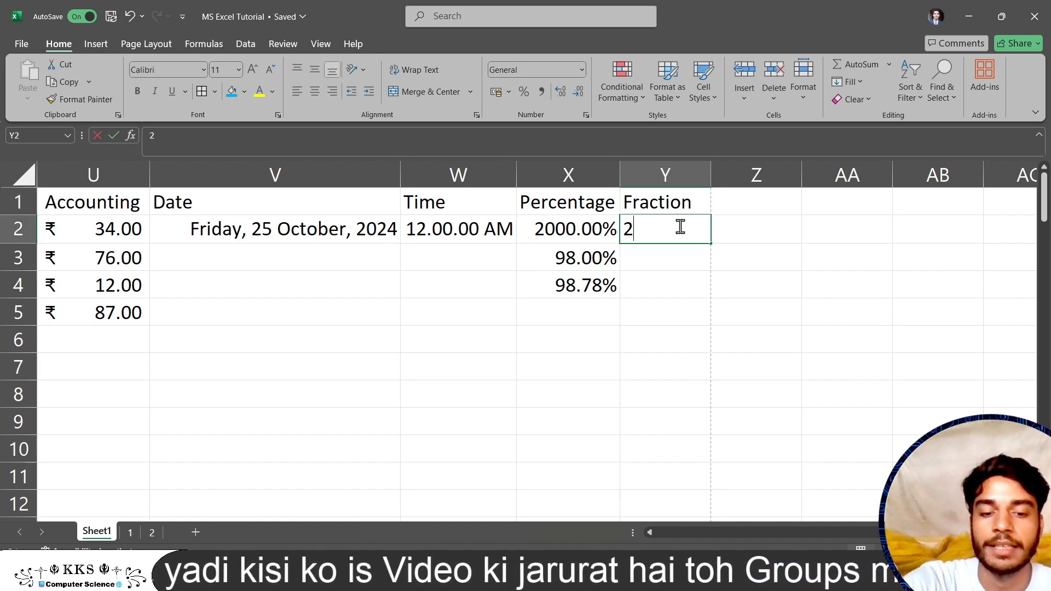
type("/3")
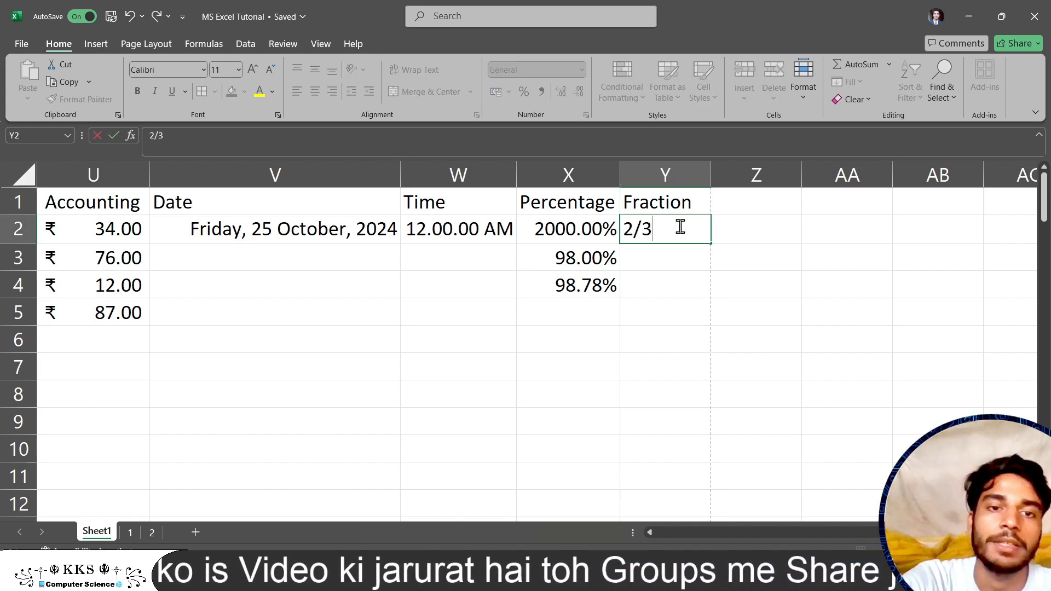
left_click(671, 203)
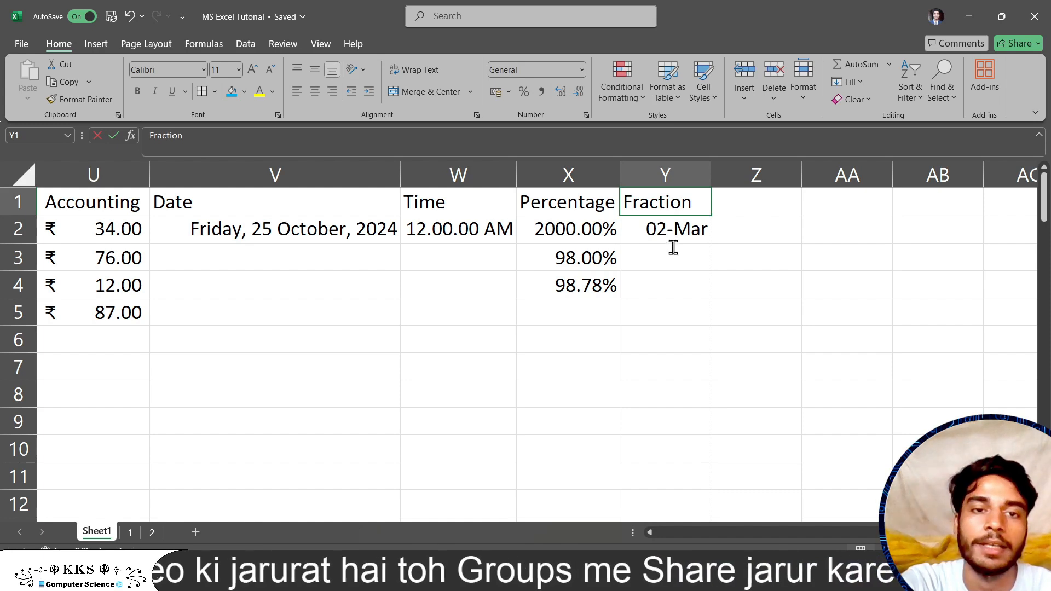
left_click(687, 228)
Step: Apply the Fraction number format to cells Y1 to Y7
left_click(677, 206)
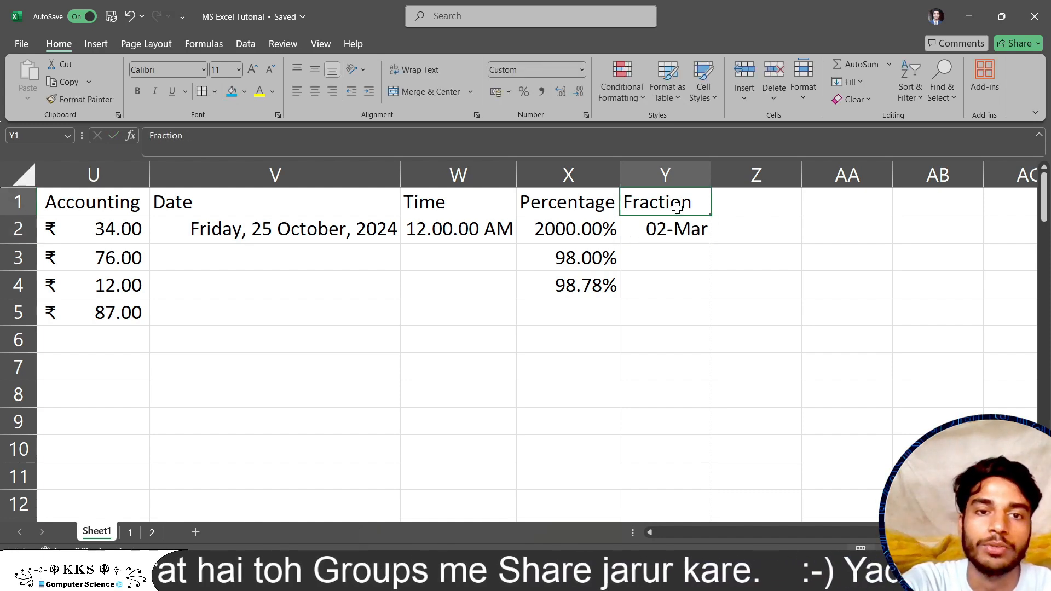
left_click_drag(677, 207, 687, 377)
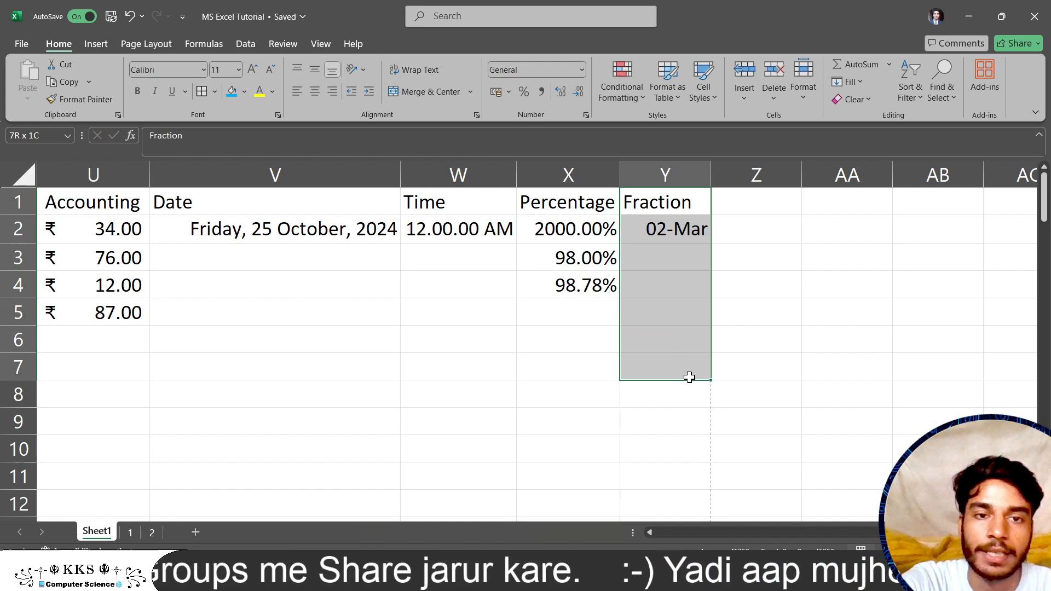
left_click(582, 69)
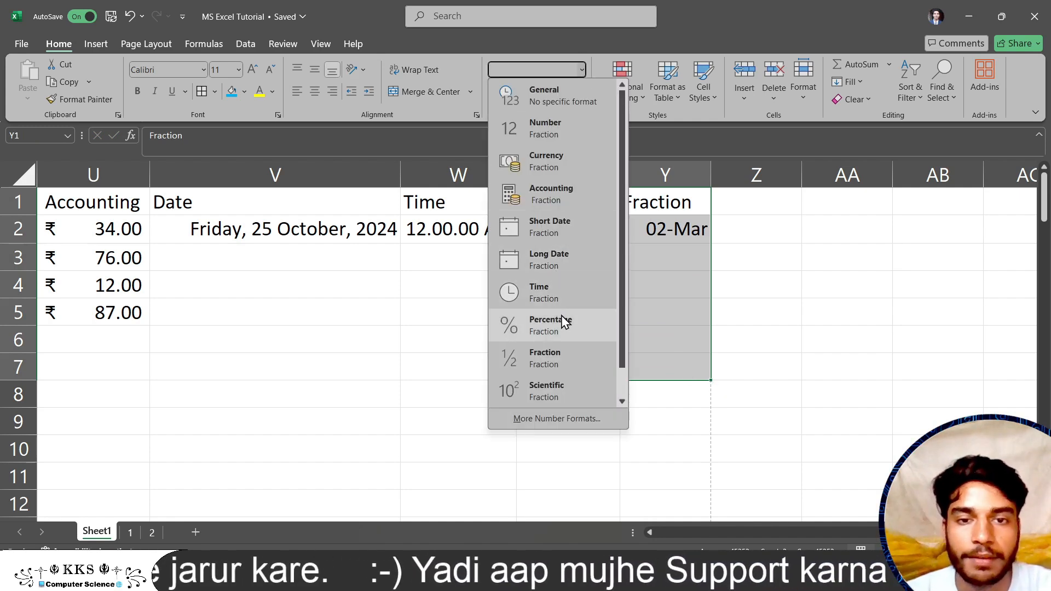
left_click(563, 355)
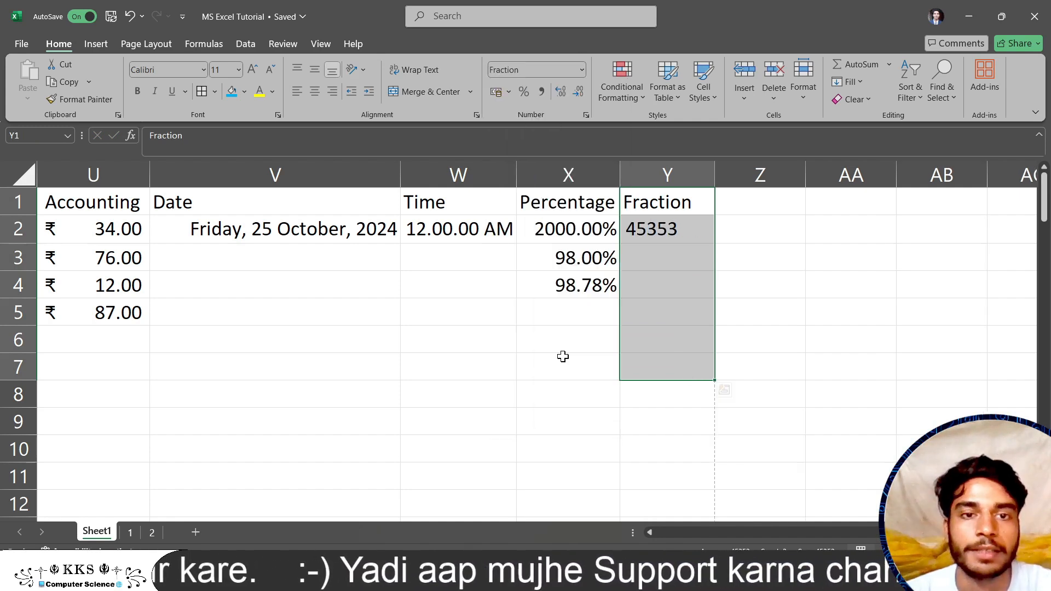
Step: Set the fraction type of cells Y1 to Y7 to Up to two digits (21/25)
left_click(581, 65)
left_click(581, 65)
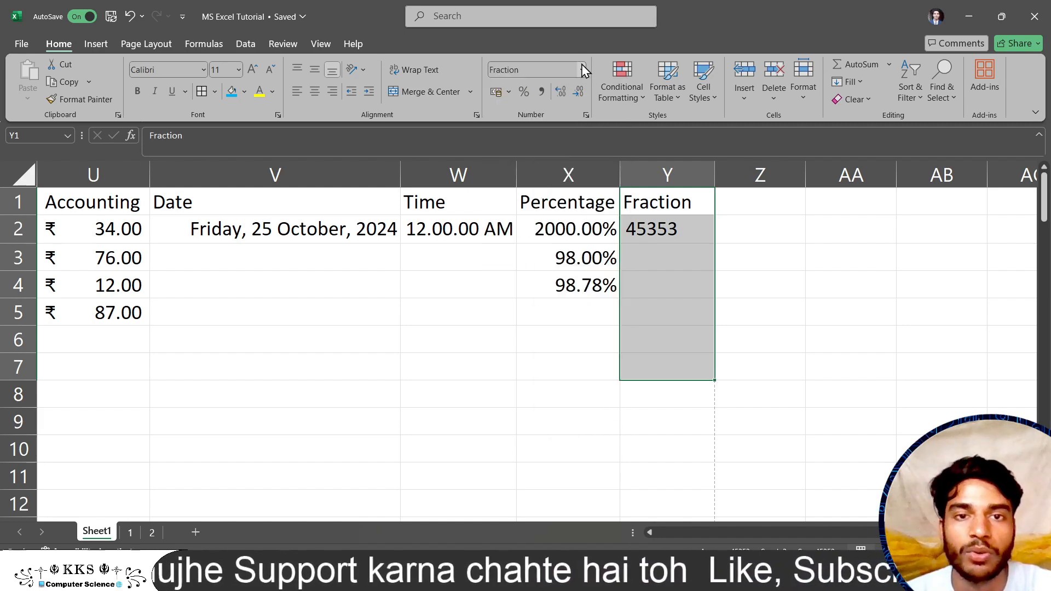
left_click(586, 116)
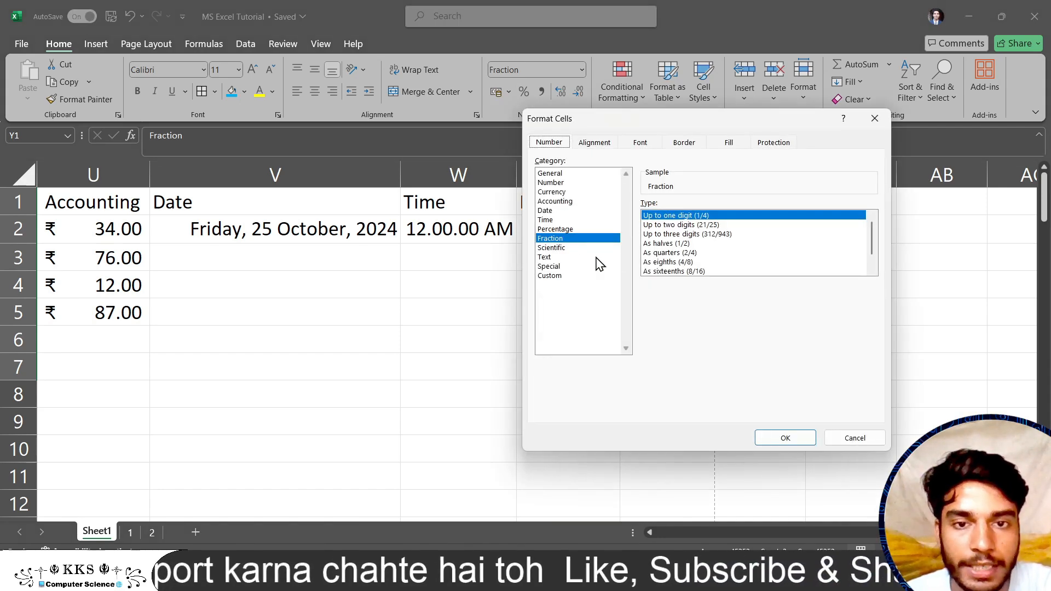
left_click(693, 225)
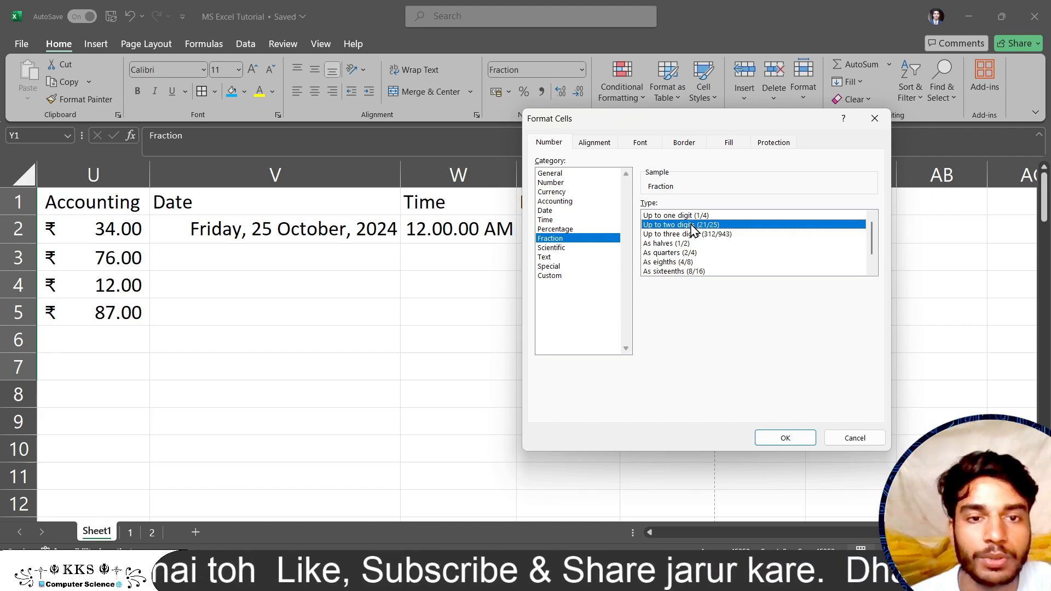
left_click(798, 439)
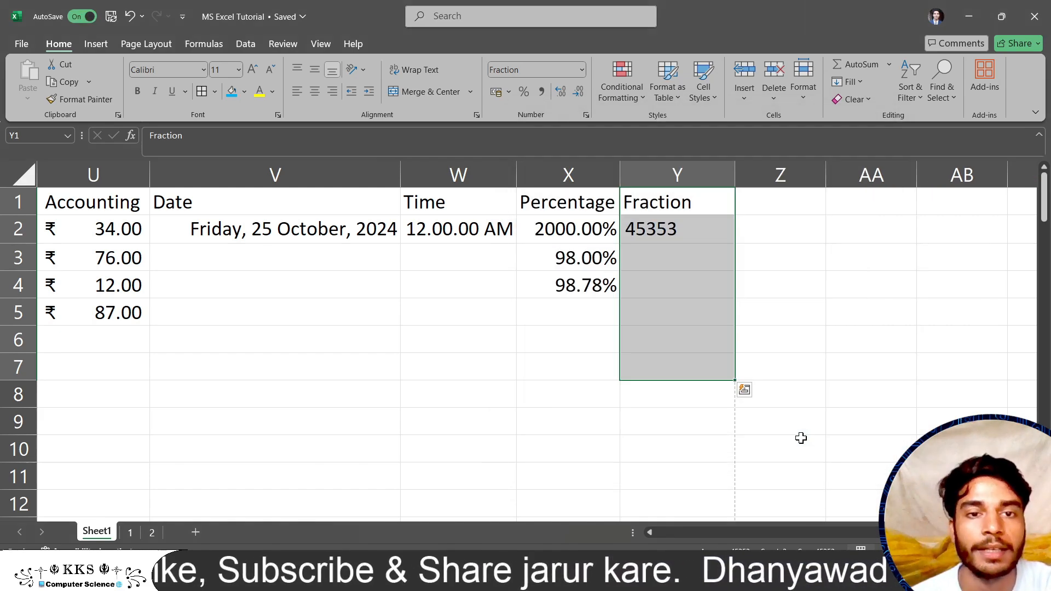
Step: Replace the content of cell Y2 with the fraction 1/2
left_click(651, 220)
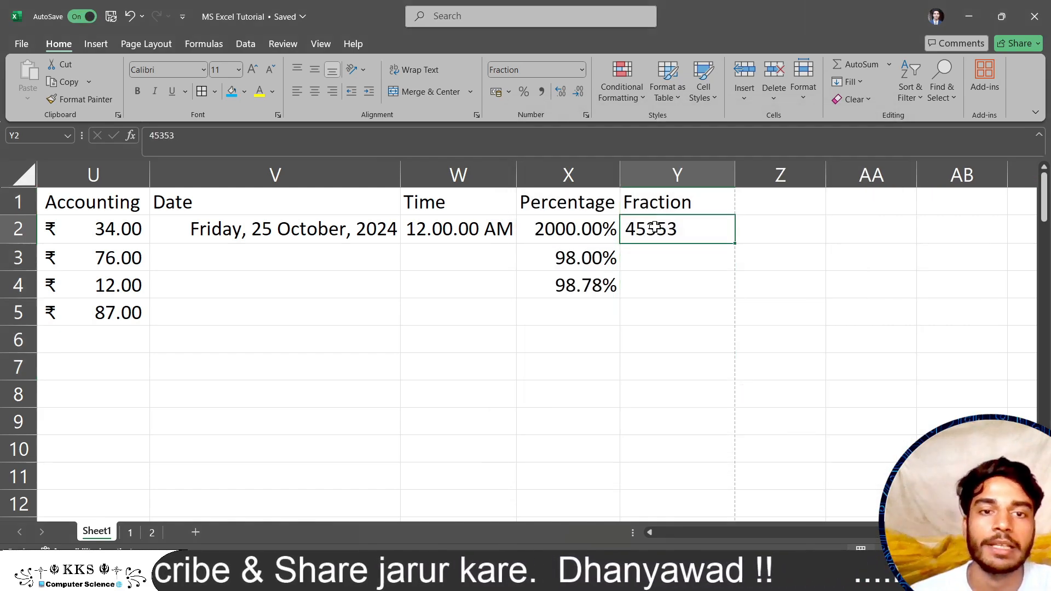
double_click(681, 227)
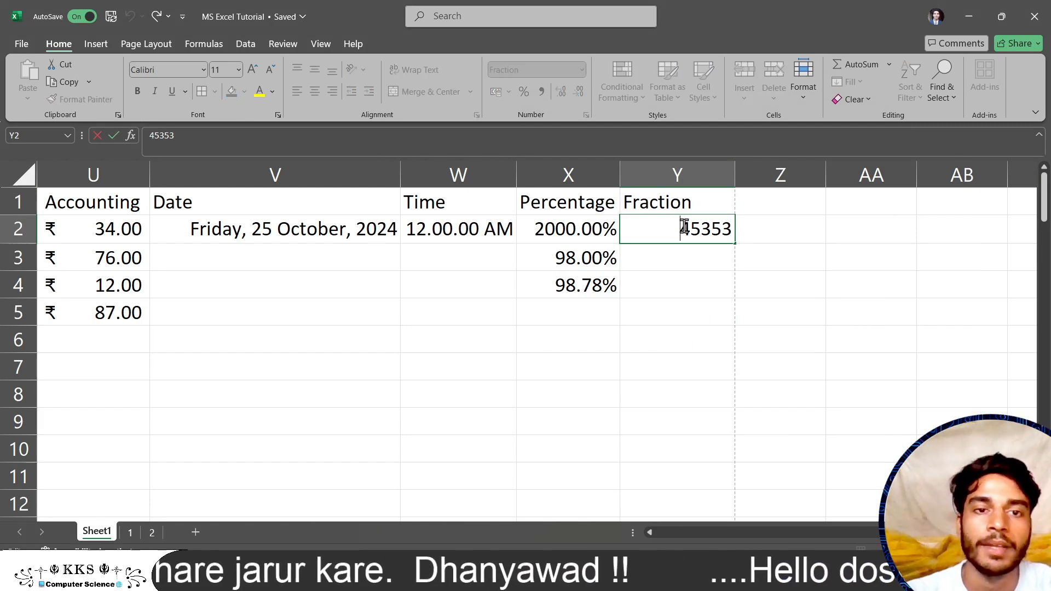
left_click_drag(684, 228, 757, 227)
type("1/2")
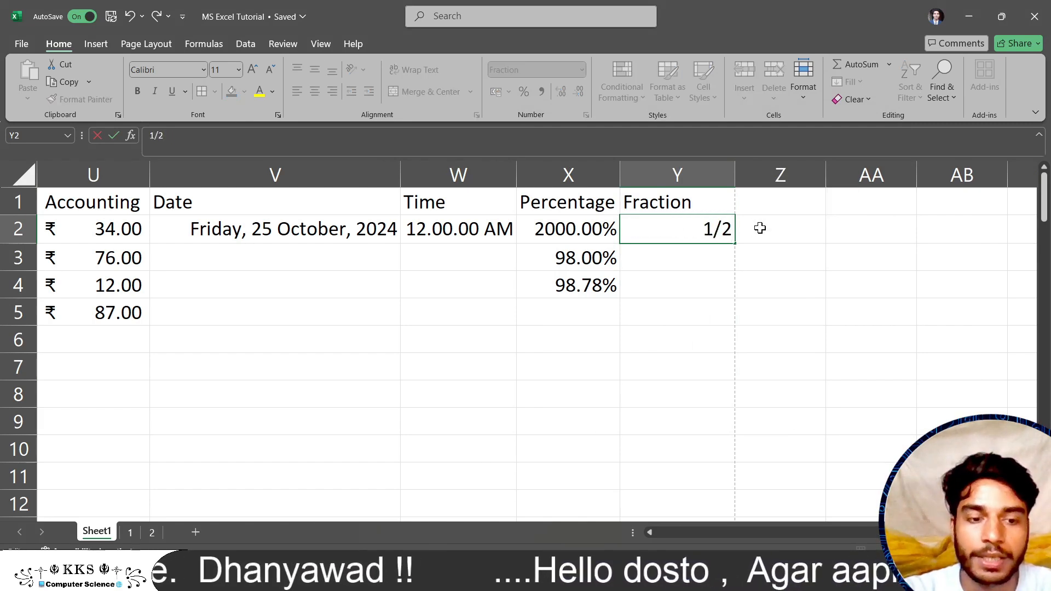
key("Return")
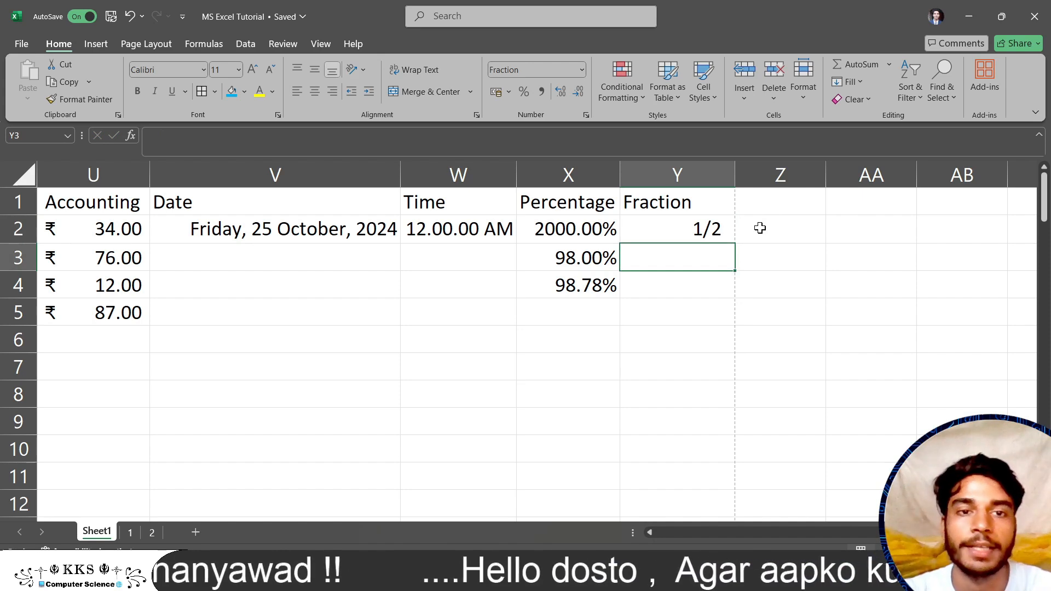
Step: Set the fraction type of cells Y1 to Y6 to Up to one digit (1/4)
left_click(678, 231)
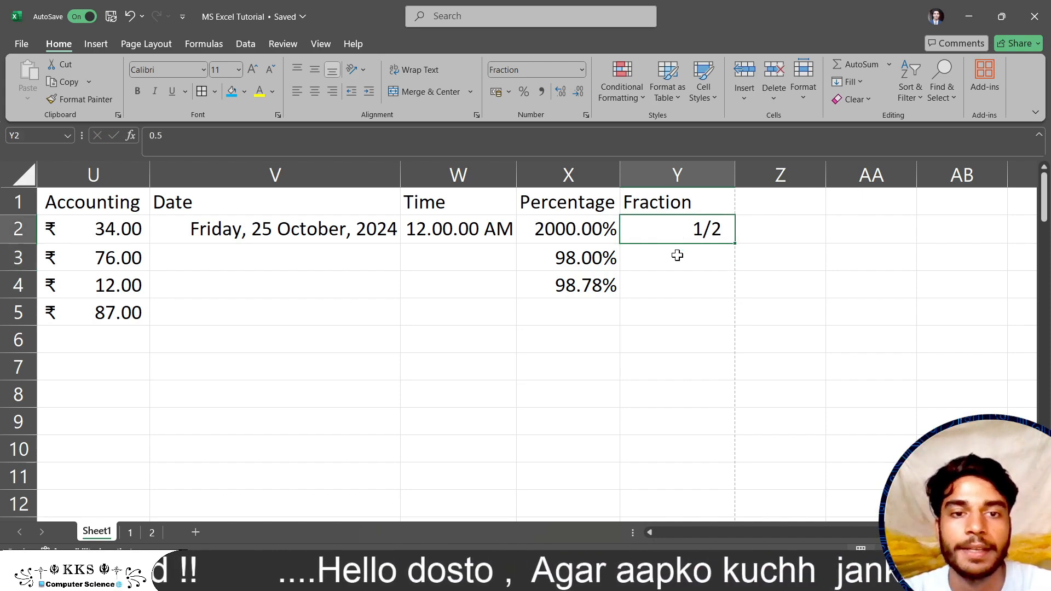
left_click(678, 255)
double_click(673, 204)
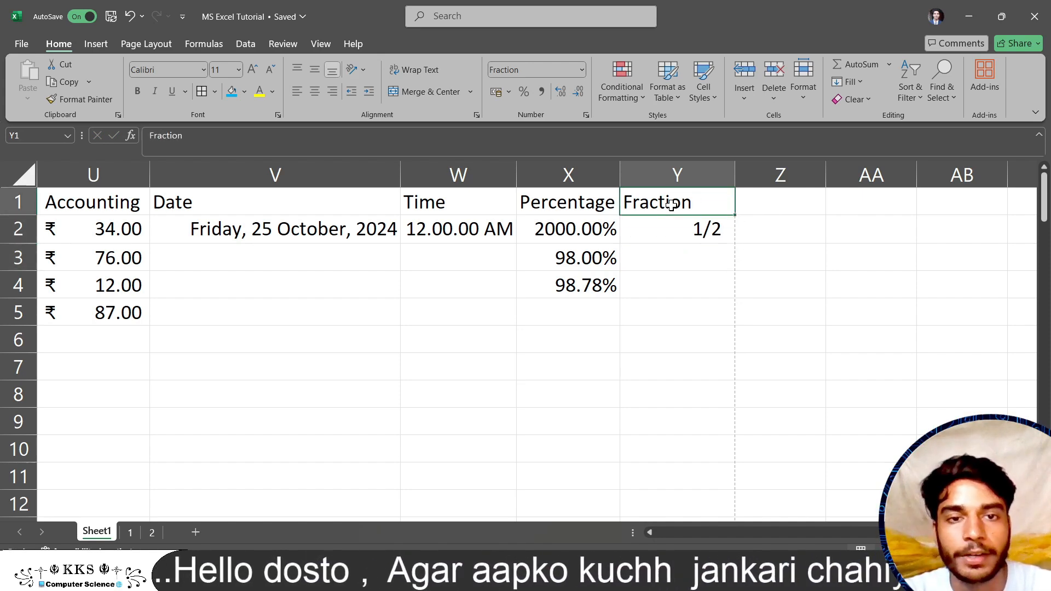
left_click_drag(669, 202, 682, 247)
left_click(682, 247)
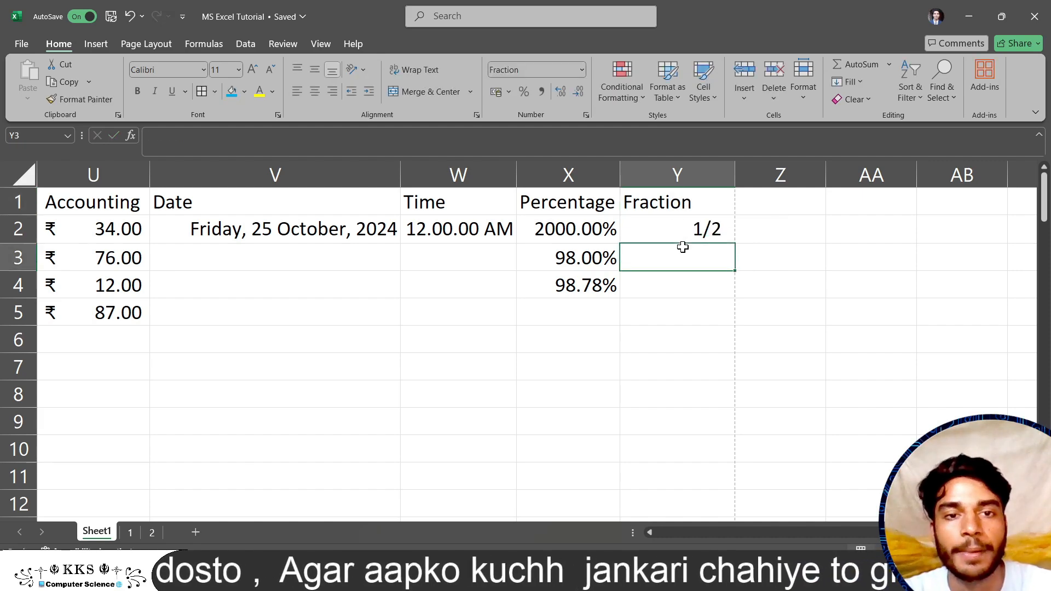
left_click(676, 204)
left_click_drag(692, 201, 706, 326)
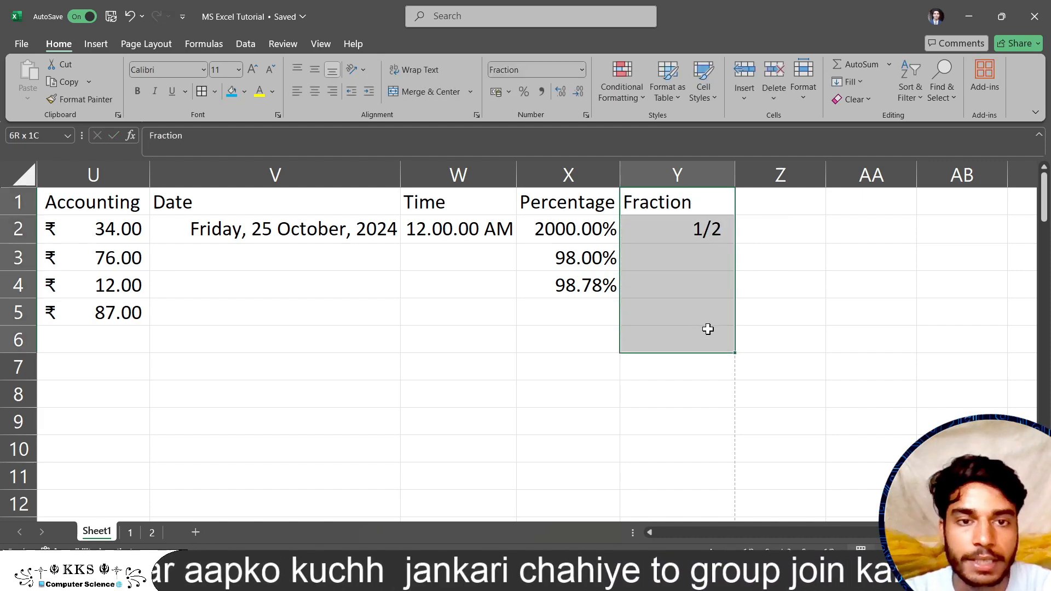
left_click(586, 113)
left_click_drag(773, 118, 458, 120)
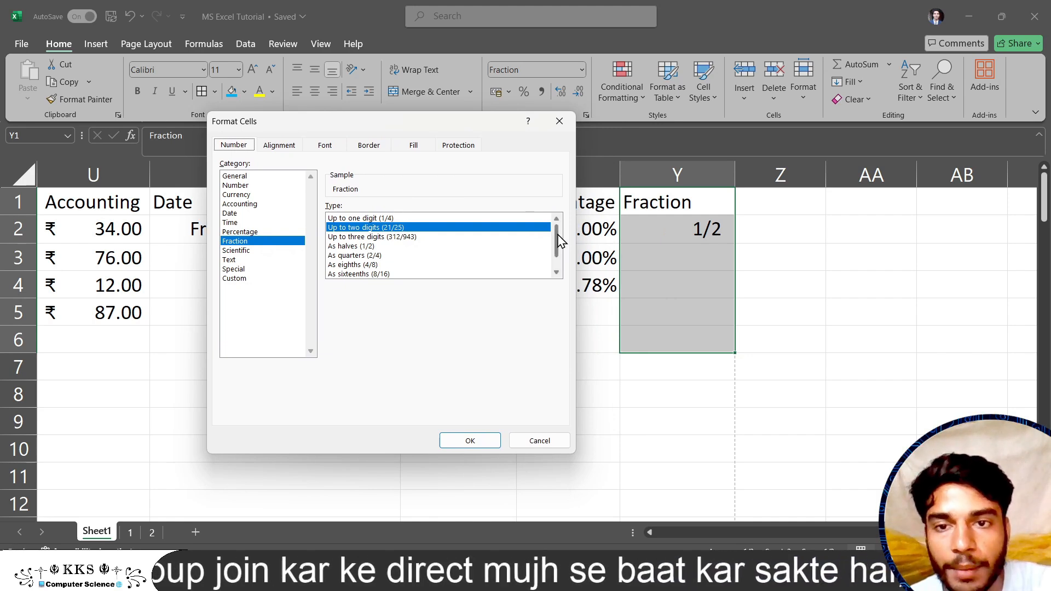
left_click_drag(558, 235, 559, 252)
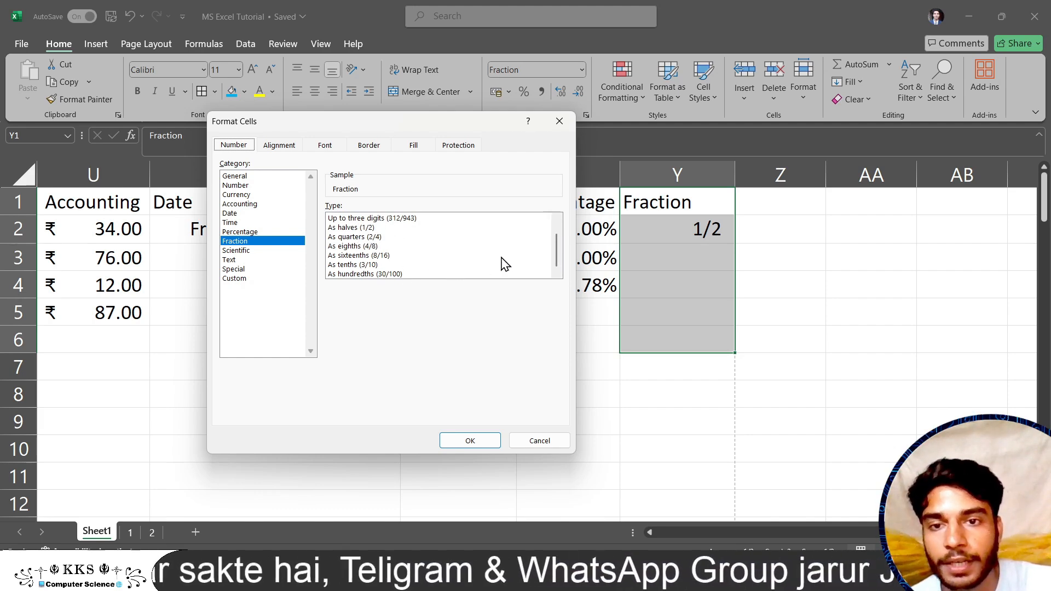
left_click_drag(561, 247, 559, 234)
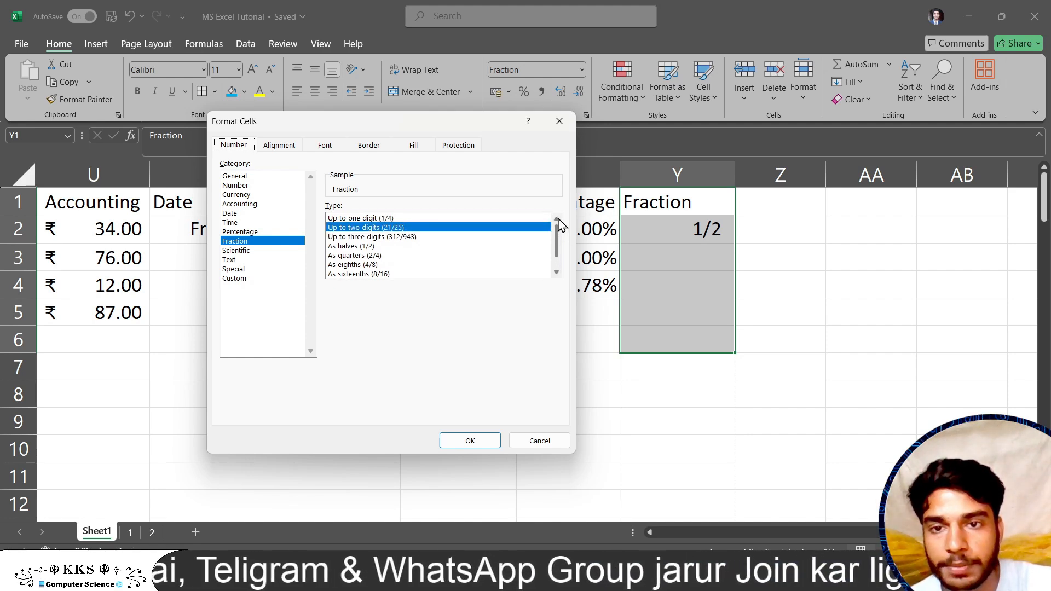
left_click(391, 219)
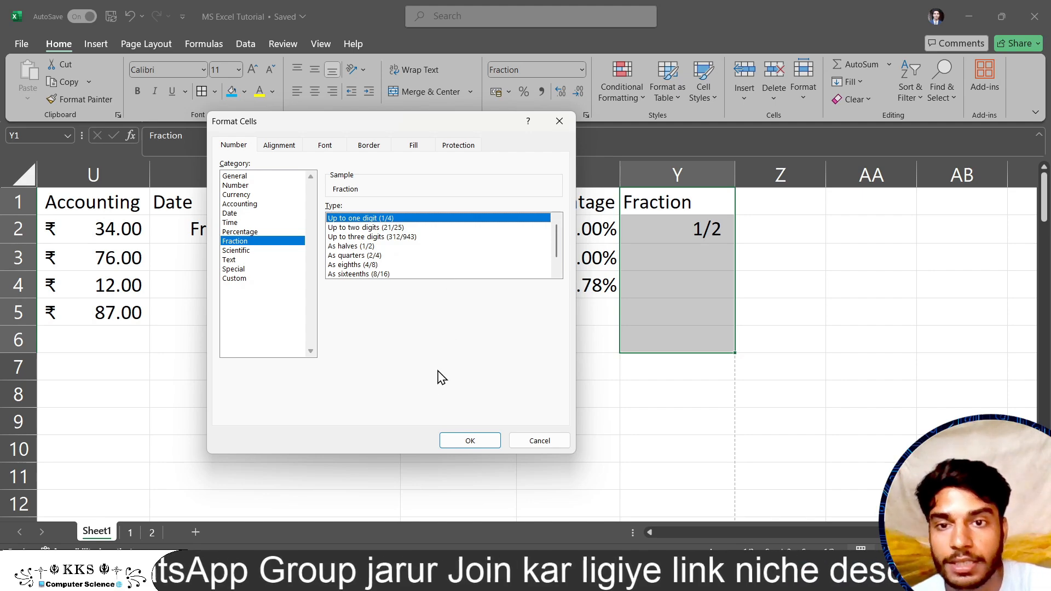
left_click(464, 438)
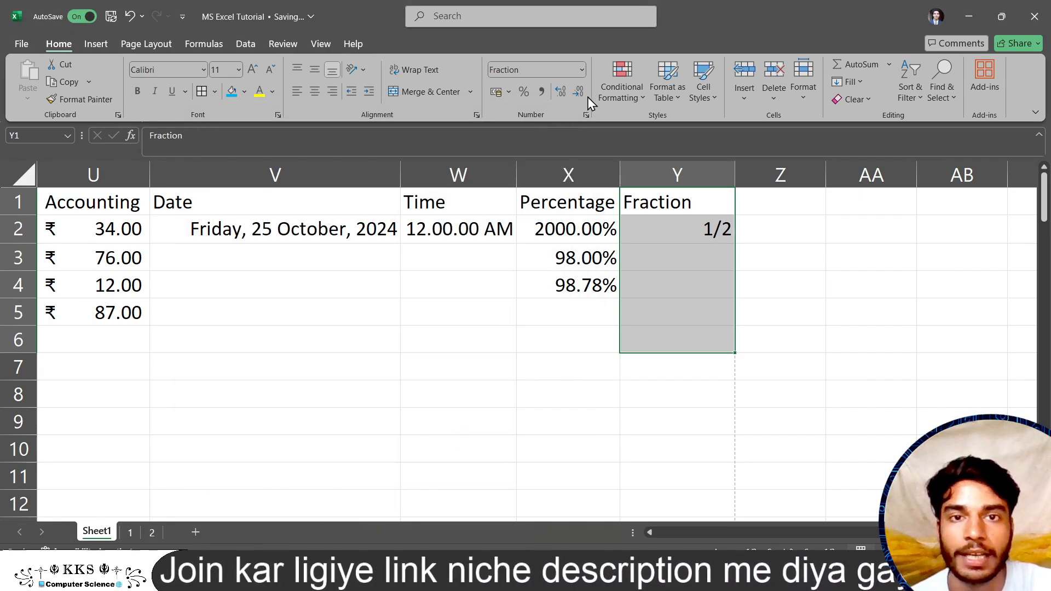
Step: Return the fraction type of cells Y1 to Y6 to Up to two digits (21/25)
left_click(586, 115)
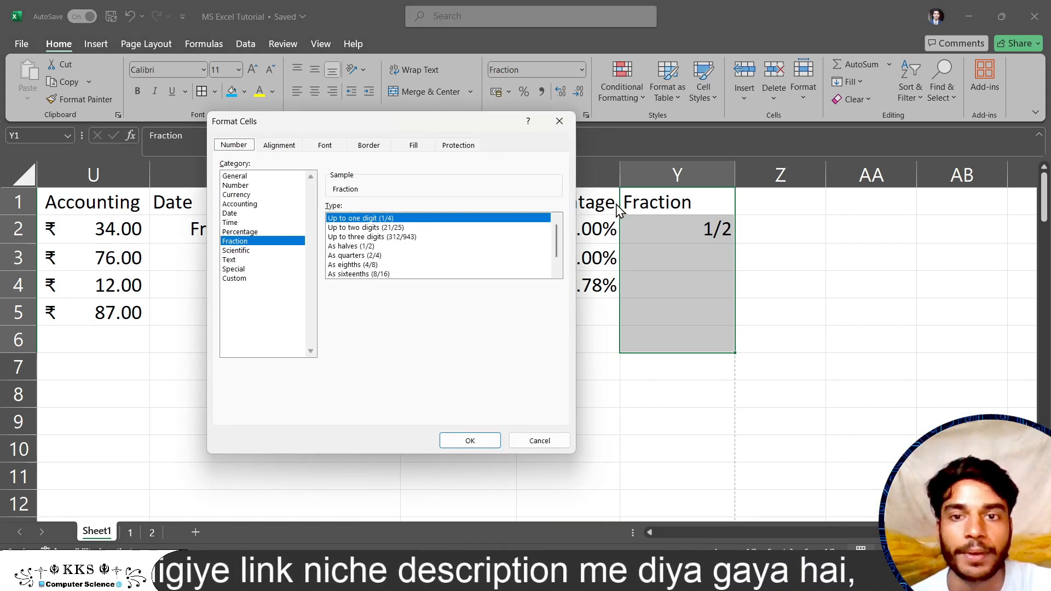
left_click(394, 229)
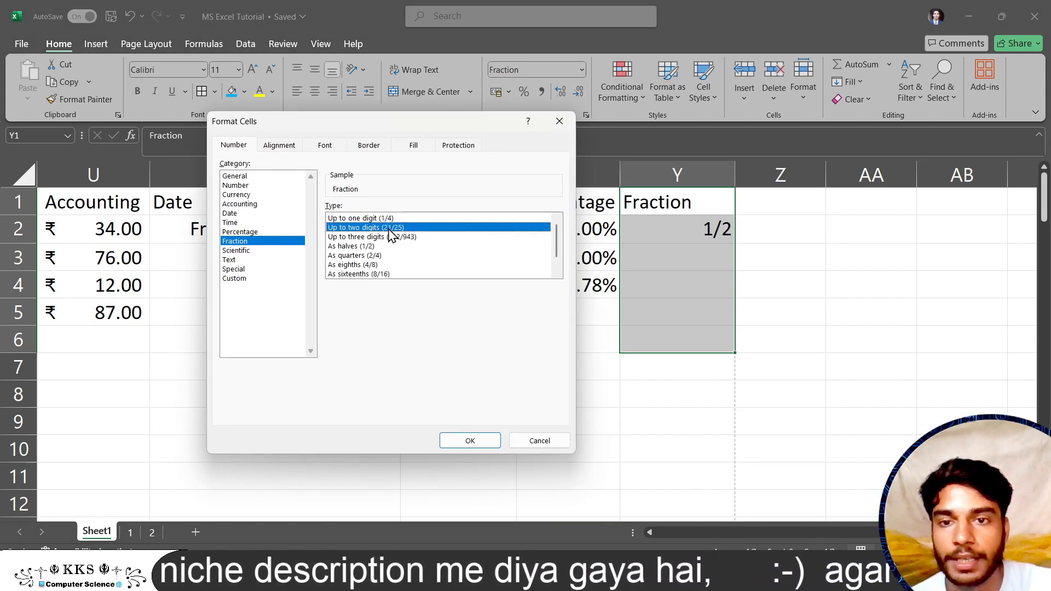
left_click(470, 440)
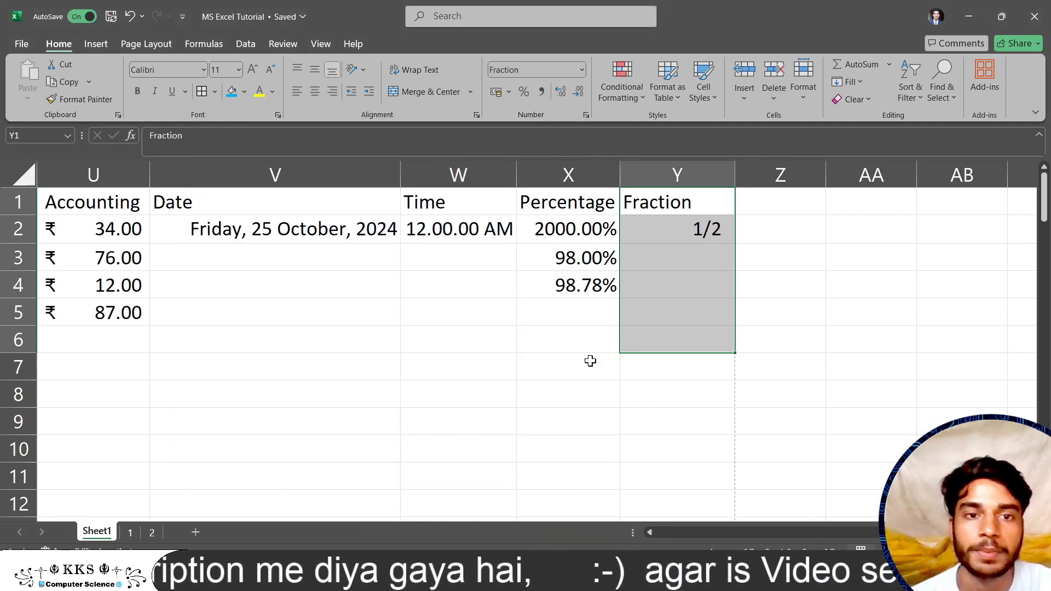
Step: Enter the fraction 1/45 in cell Y3 under the Fraction heading
left_click(699, 251)
type("1/")
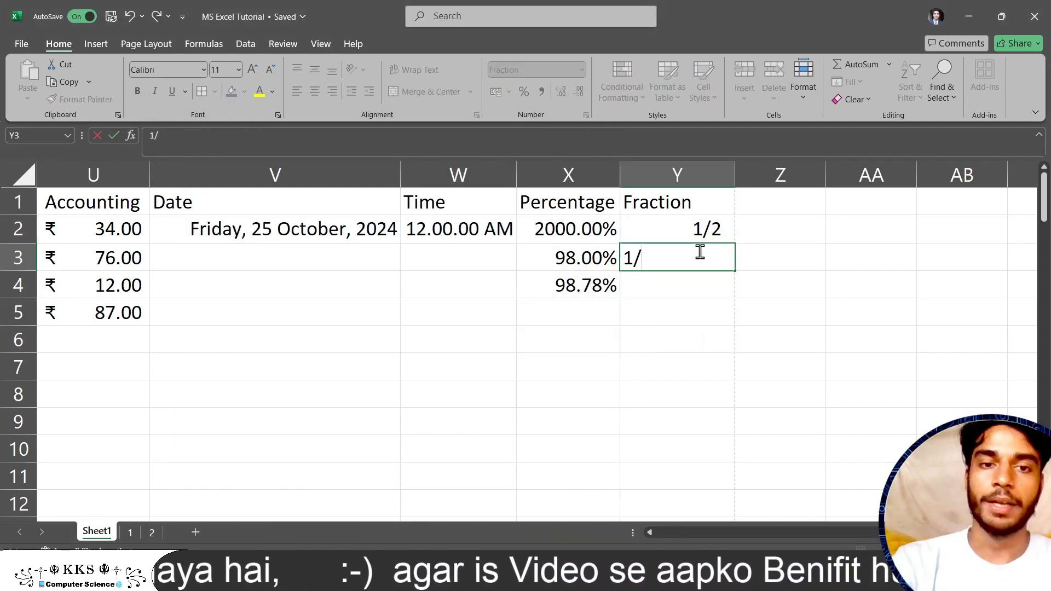
type("45")
key("Return")
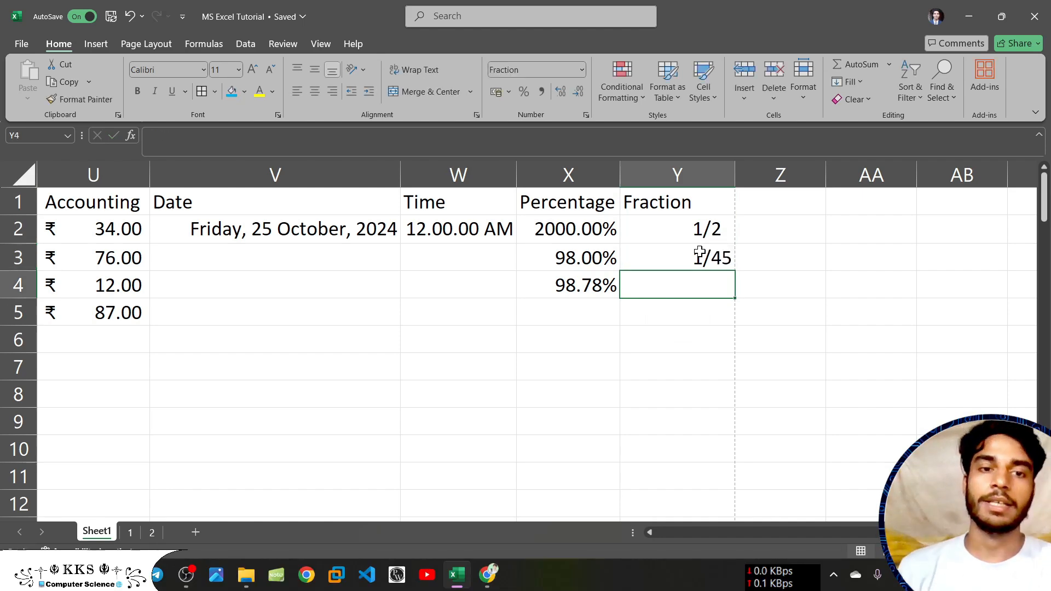
Step: Set the fraction type of cell Y2 to As hundredths (30/100)
left_click(705, 226)
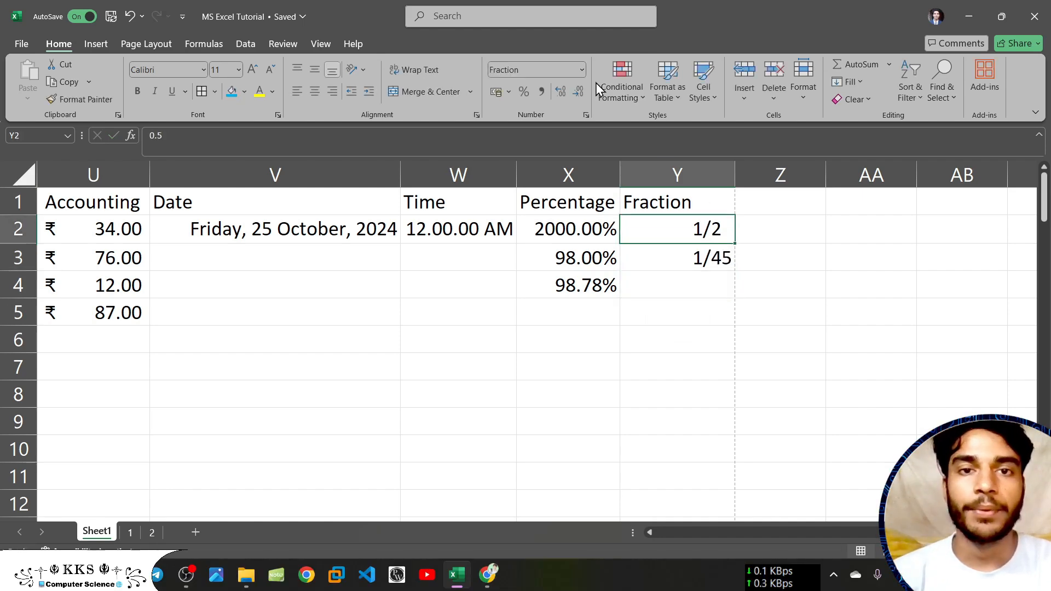
left_click(585, 114)
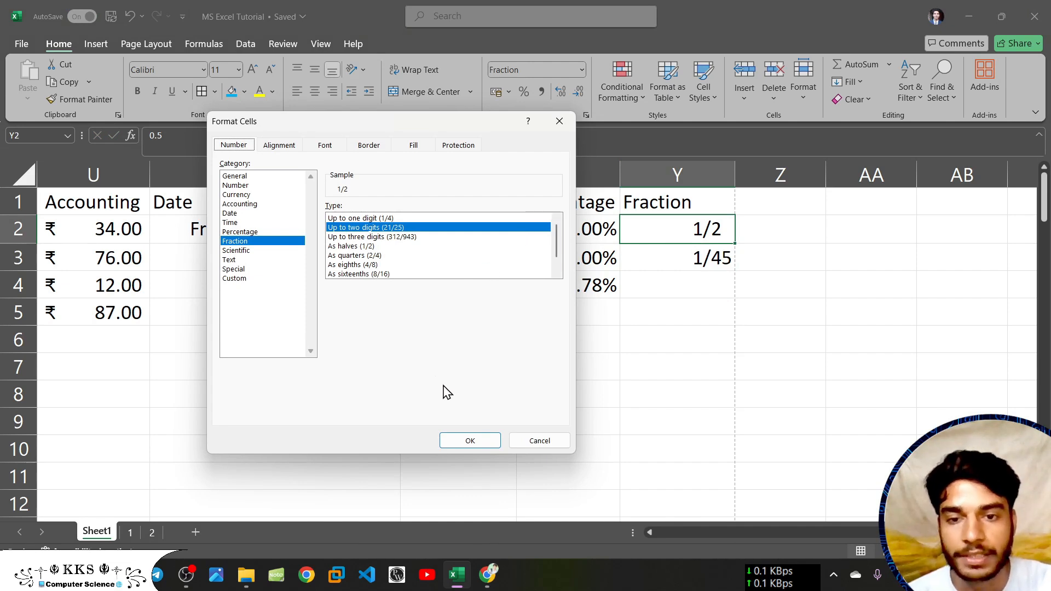
left_click(186, 574)
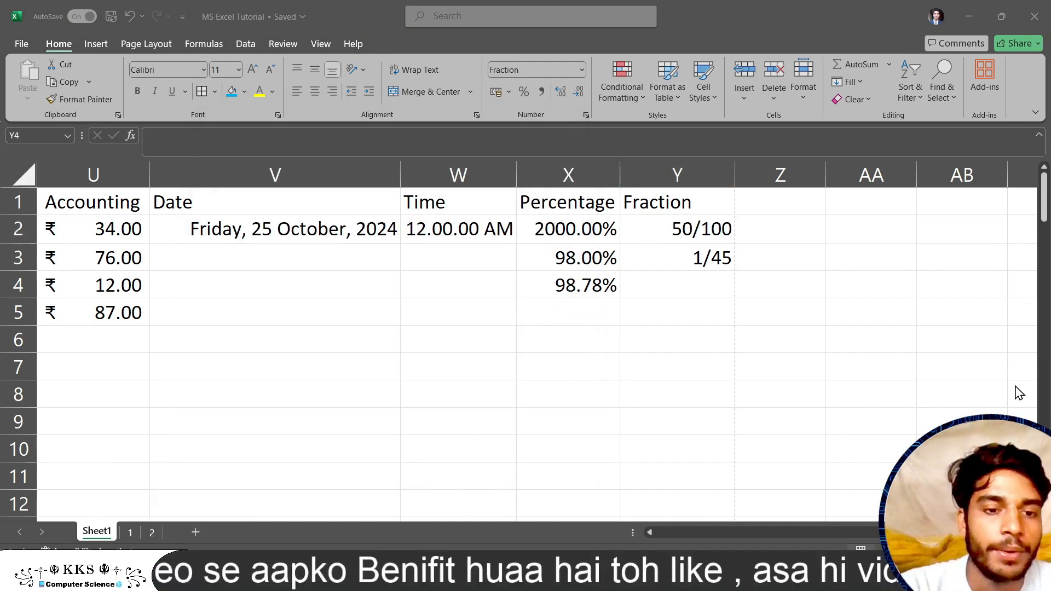
Step: Enter the decimal value 4.56 in cell Y4 of the Fraction column
left_click(952, 32)
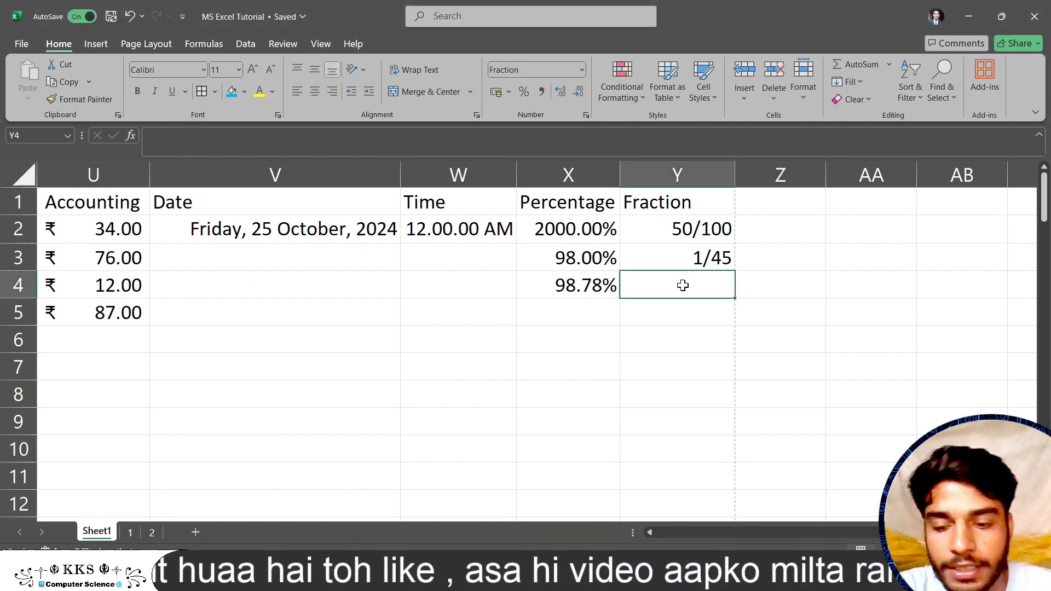
type("4.56")
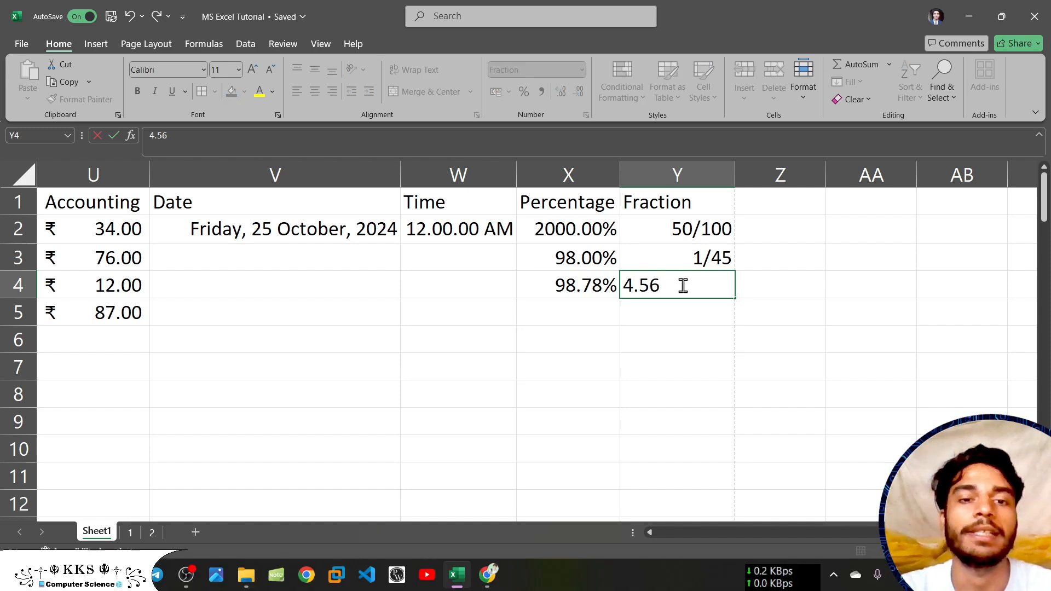
left_click(680, 315)
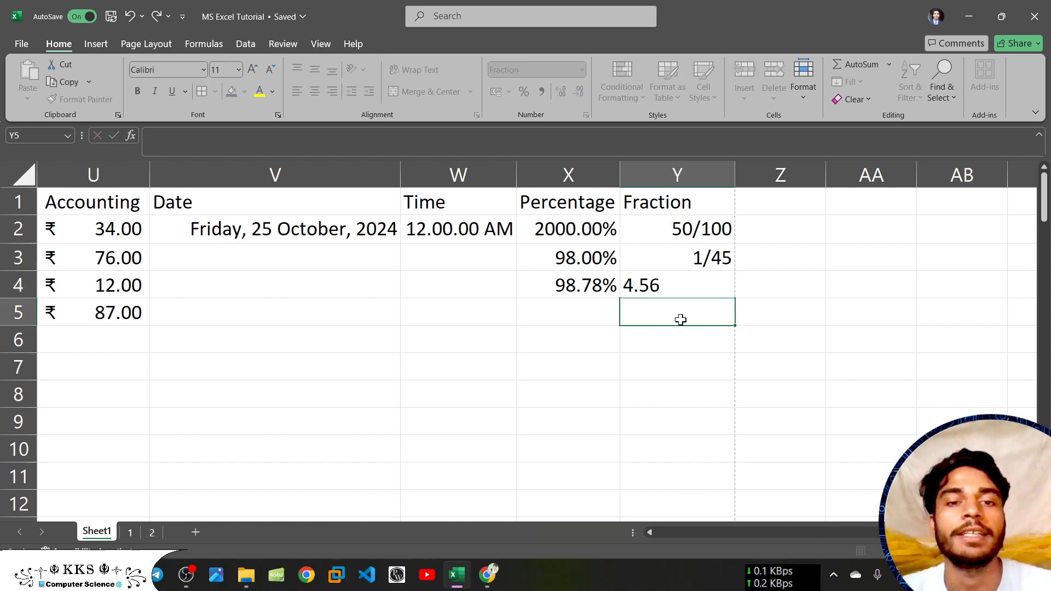
Step: Set the fraction type of cell Y4 to Up to one digit (1/4)
left_click(671, 286)
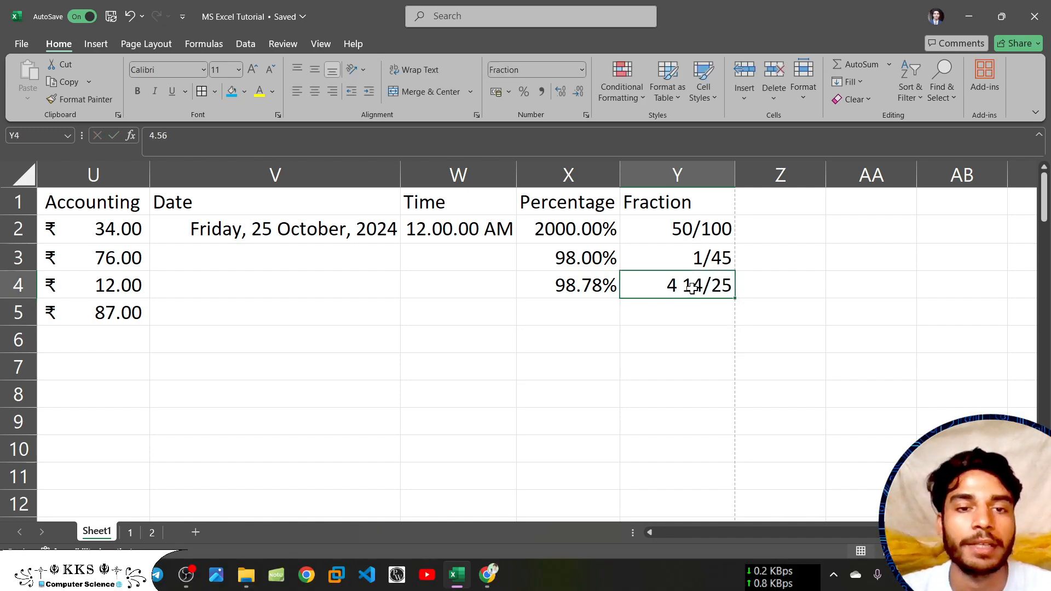
left_click(583, 69)
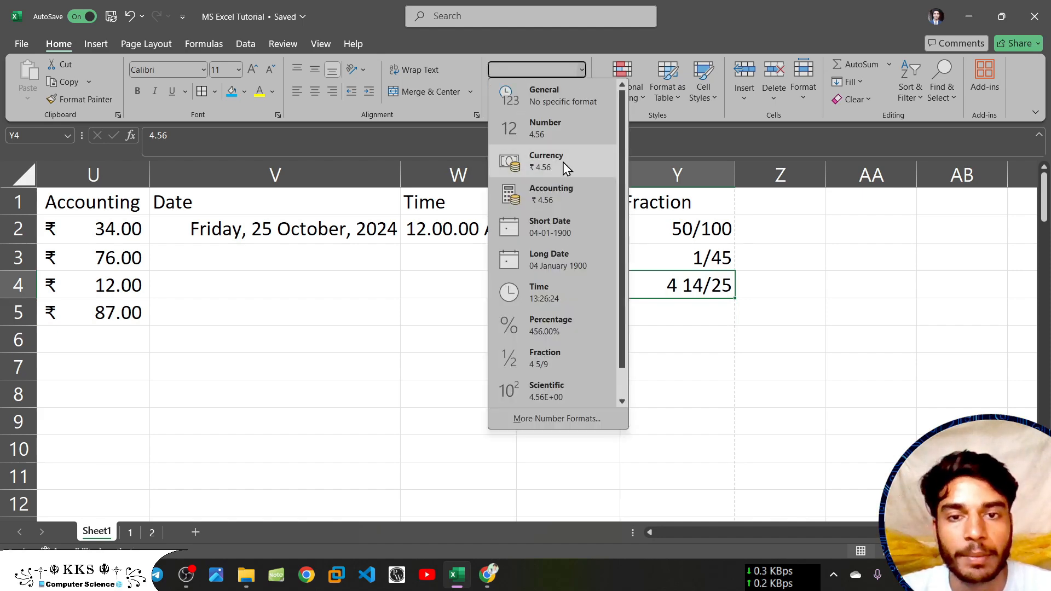
left_click(557, 418)
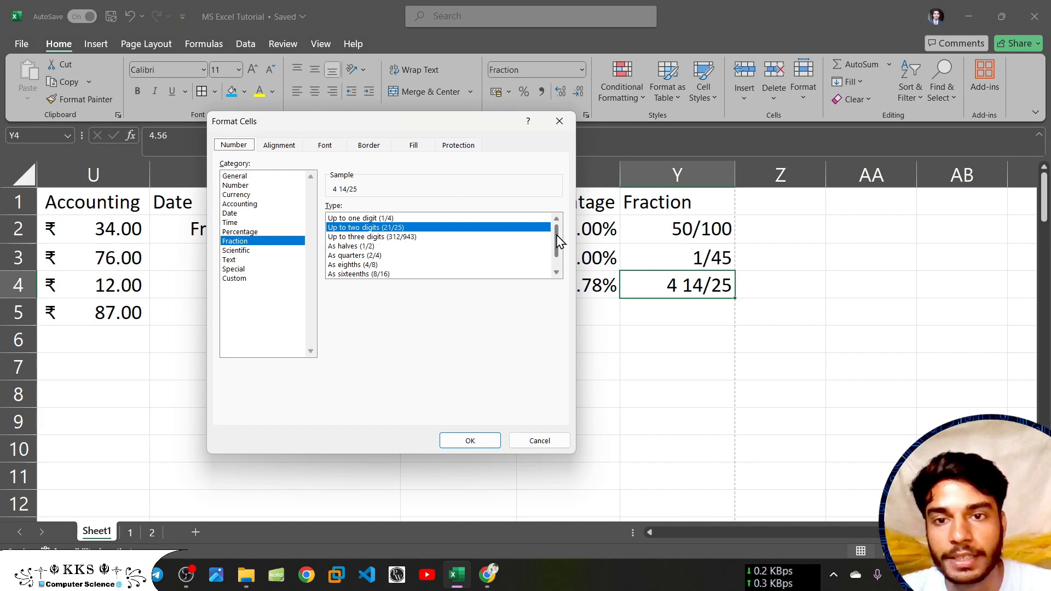
left_click(435, 218)
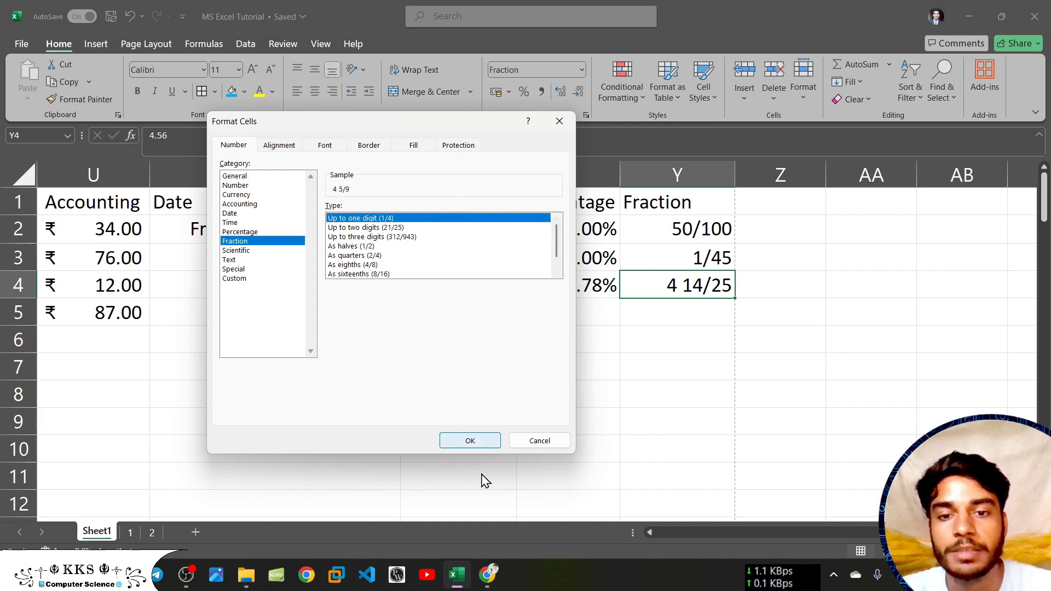
left_click(470, 441)
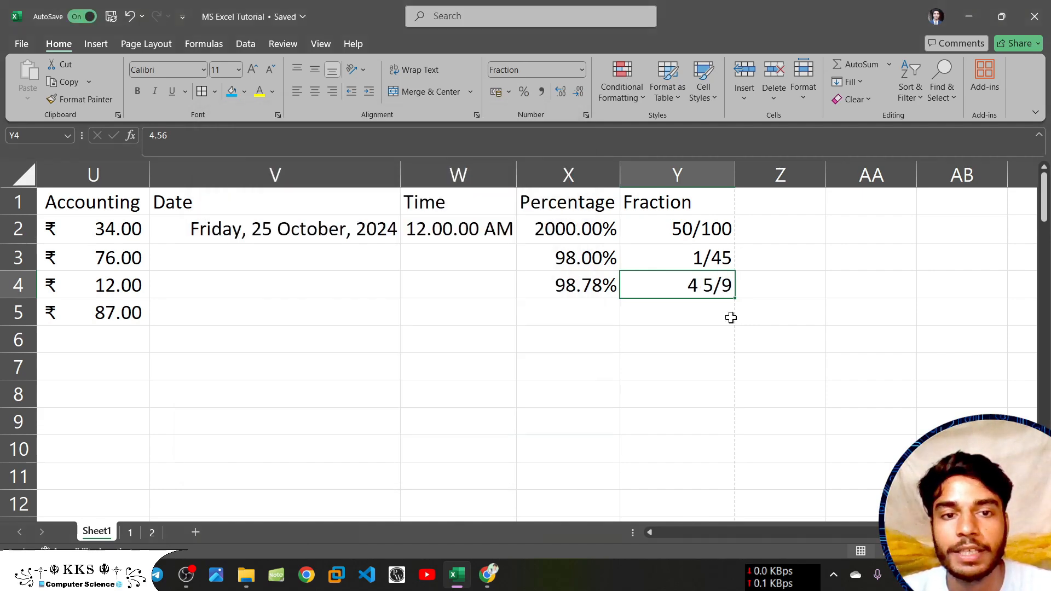
Step: Set the fraction type of cell Y4 to Up to three digits (312/943)
left_click(585, 116)
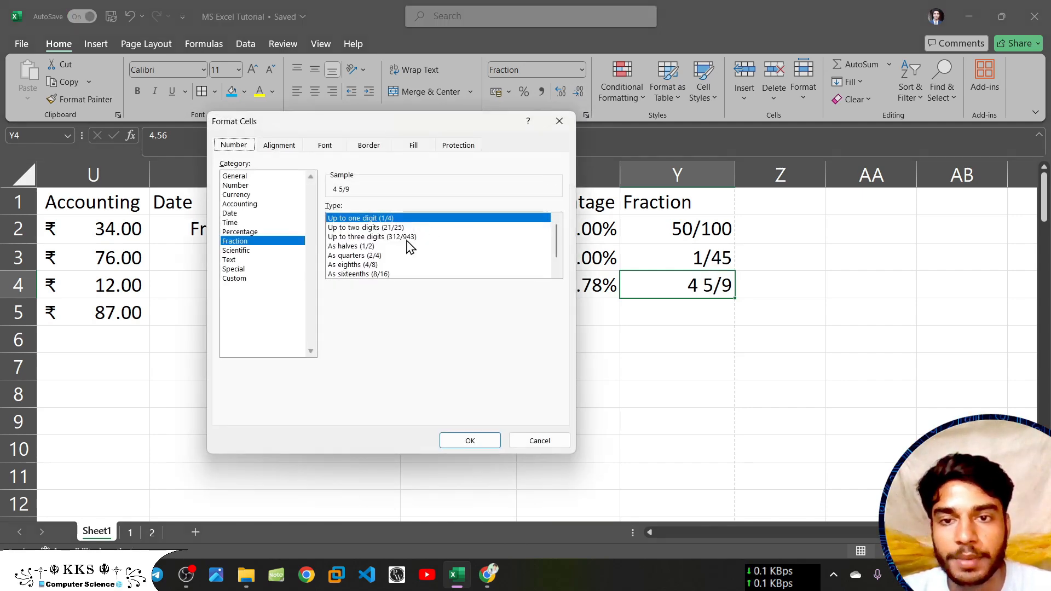
left_click(405, 239)
left_click(488, 439)
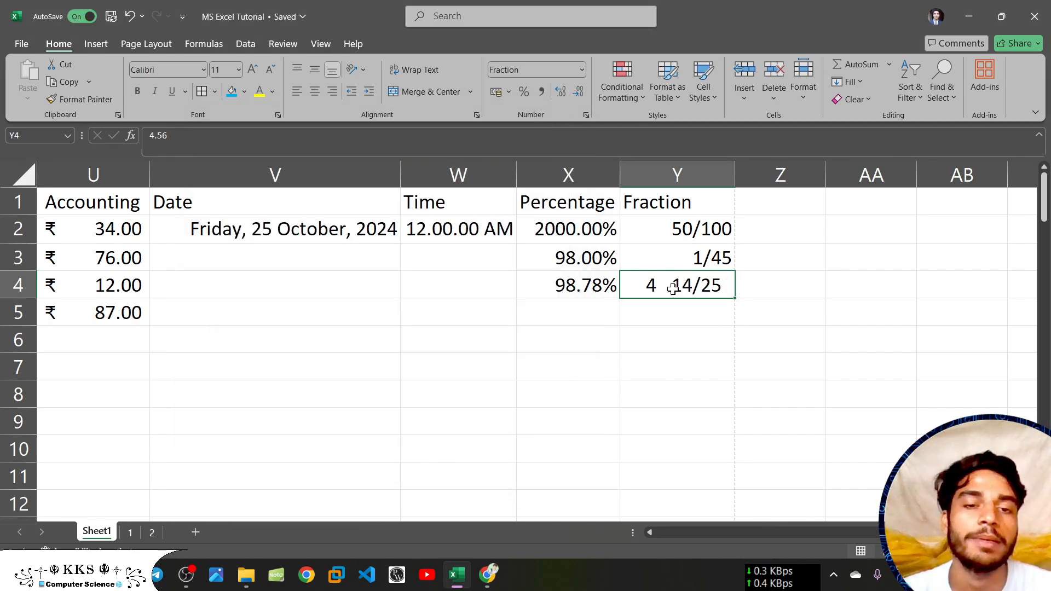
Step: Enter the decimal value 1.5 in cell Y5 of the Fraction column
left_click(696, 320)
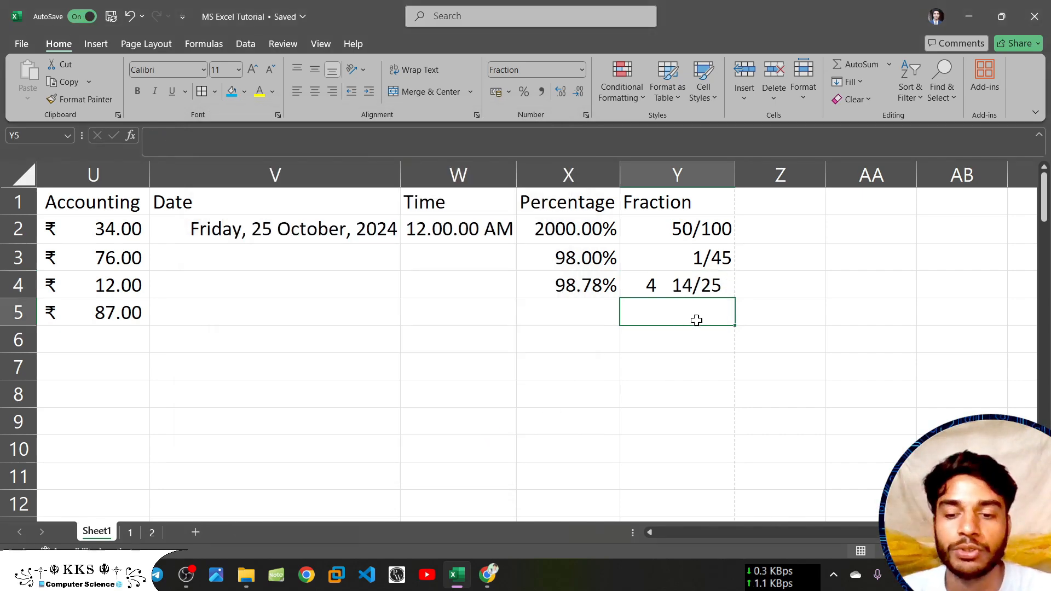
type("1")
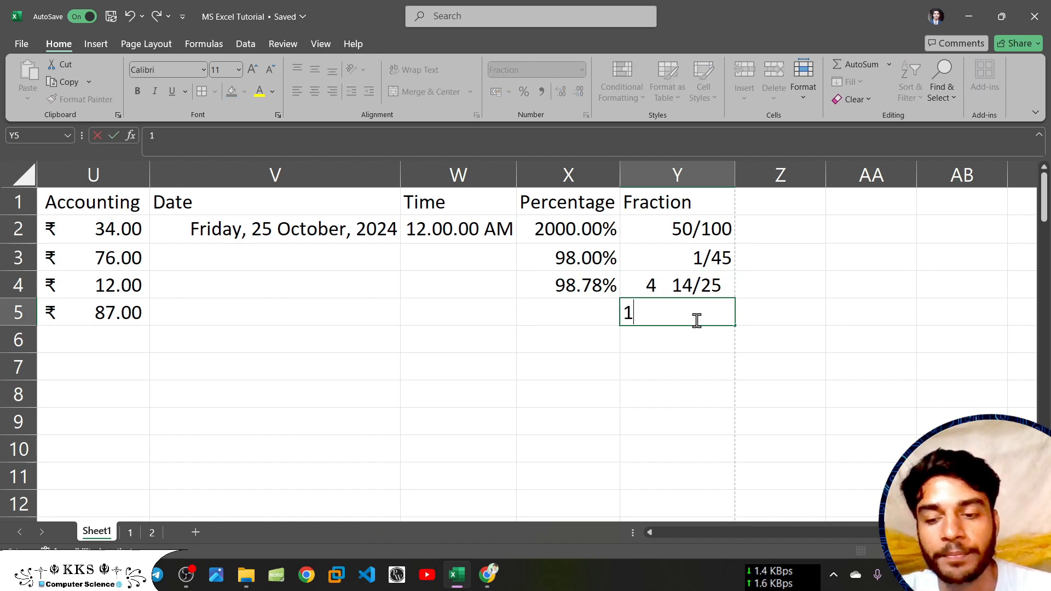
type(".5")
key("Return")
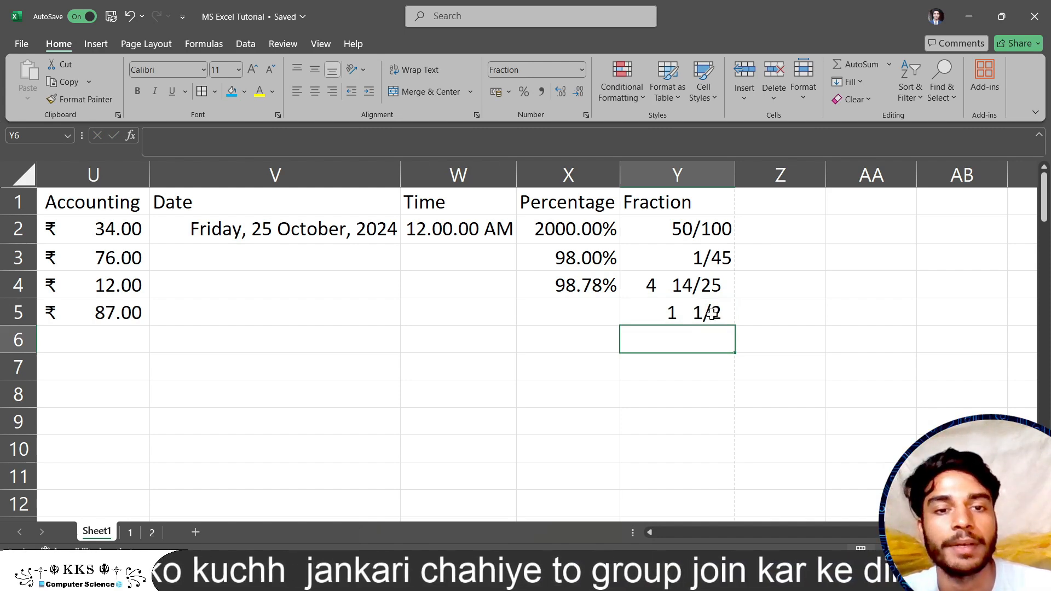
Step: Set the fraction type of cell Y5 to As hundredths (30/100)
left_click(710, 313)
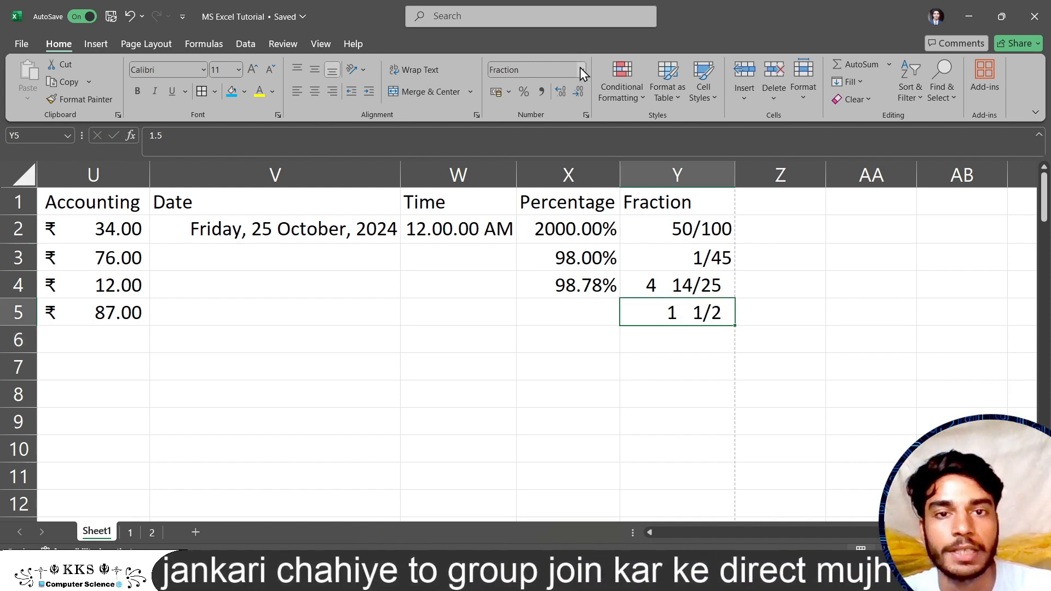
left_click(586, 115)
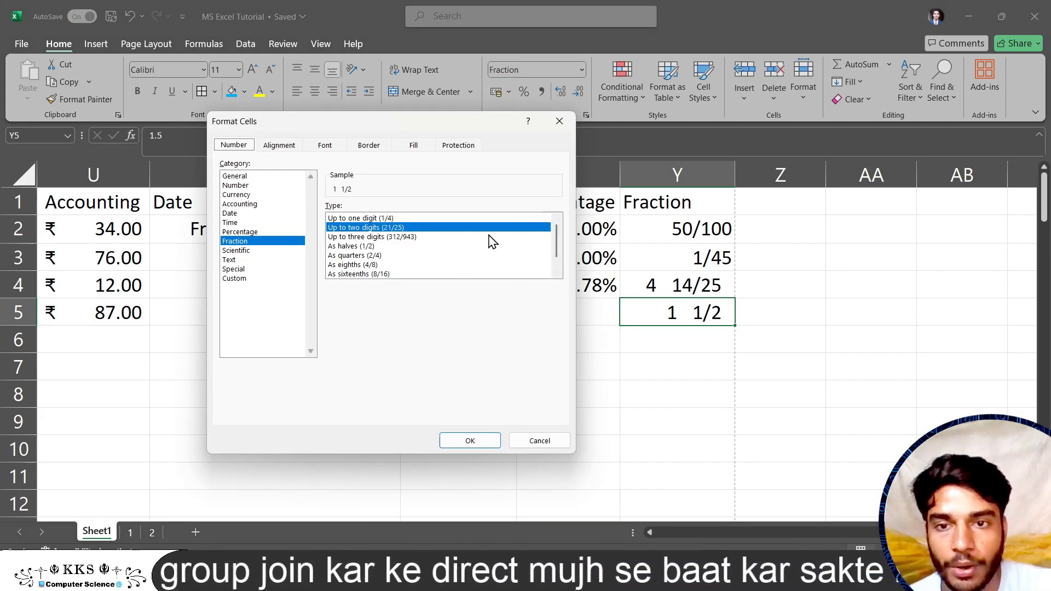
left_click_drag(554, 240, 557, 265)
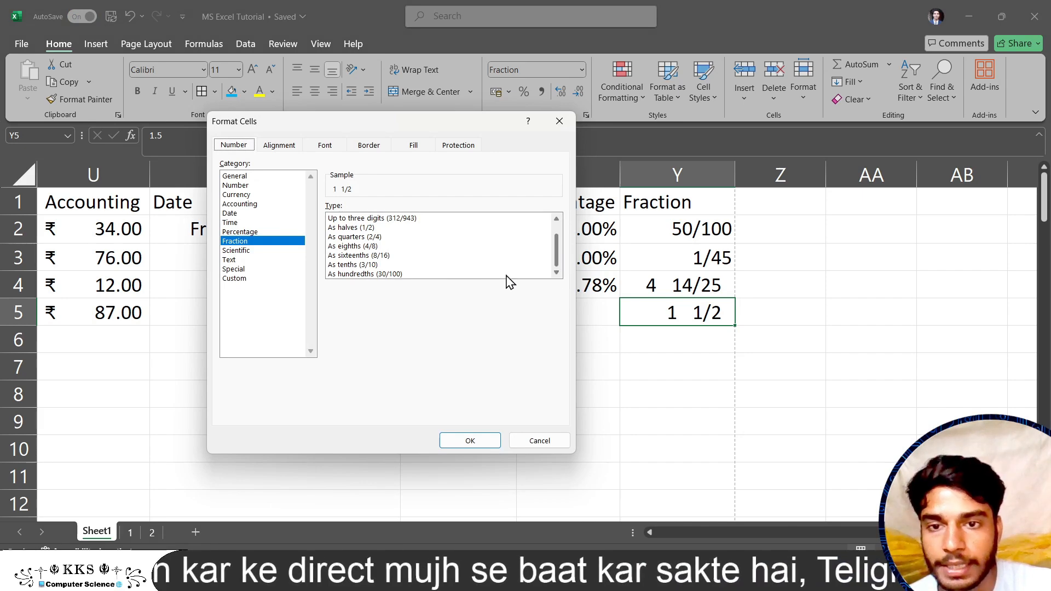
left_click(413, 267)
left_click(413, 275)
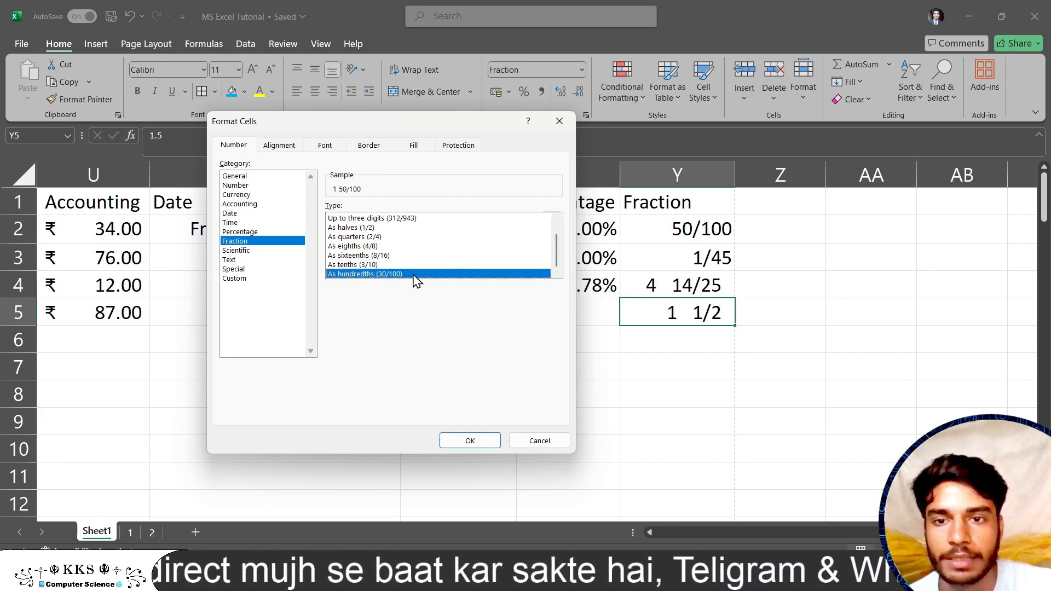
left_click(470, 441)
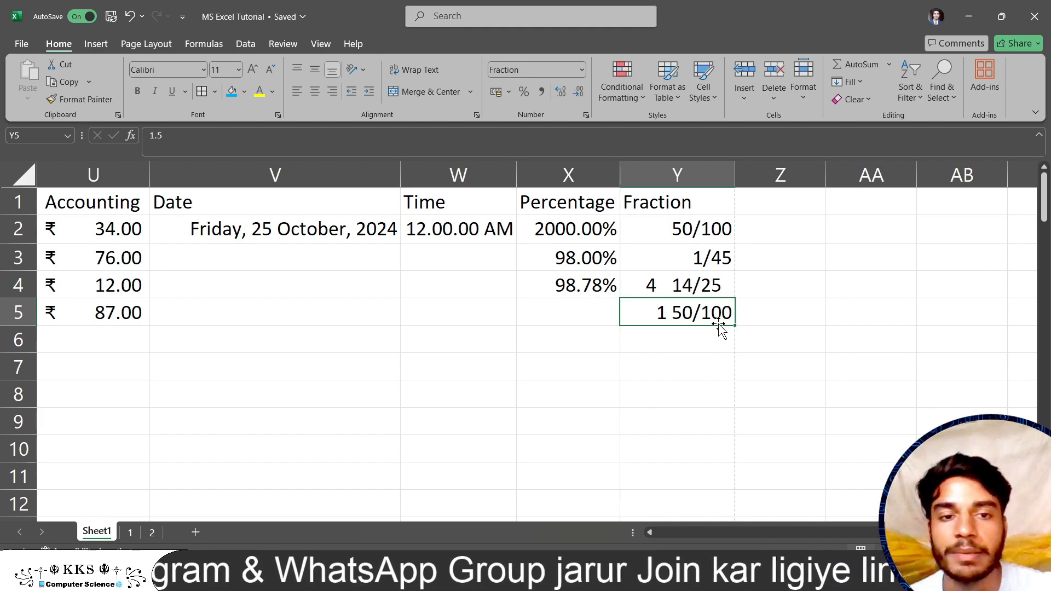
Step: Enter the decimal value 9.4664 in cell Y6 of the Fraction column
left_click(714, 343)
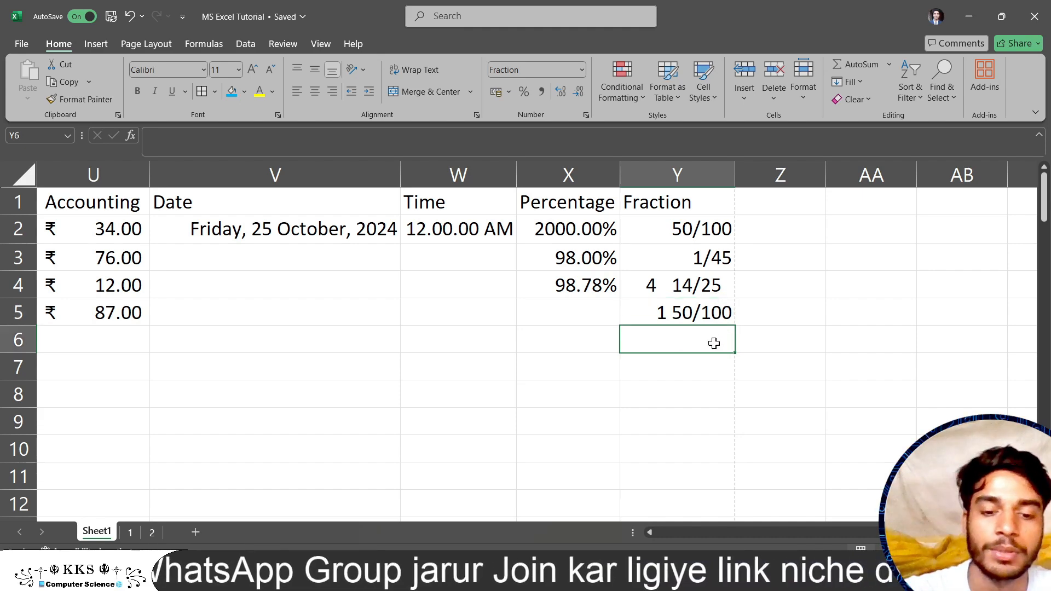
type("9.")
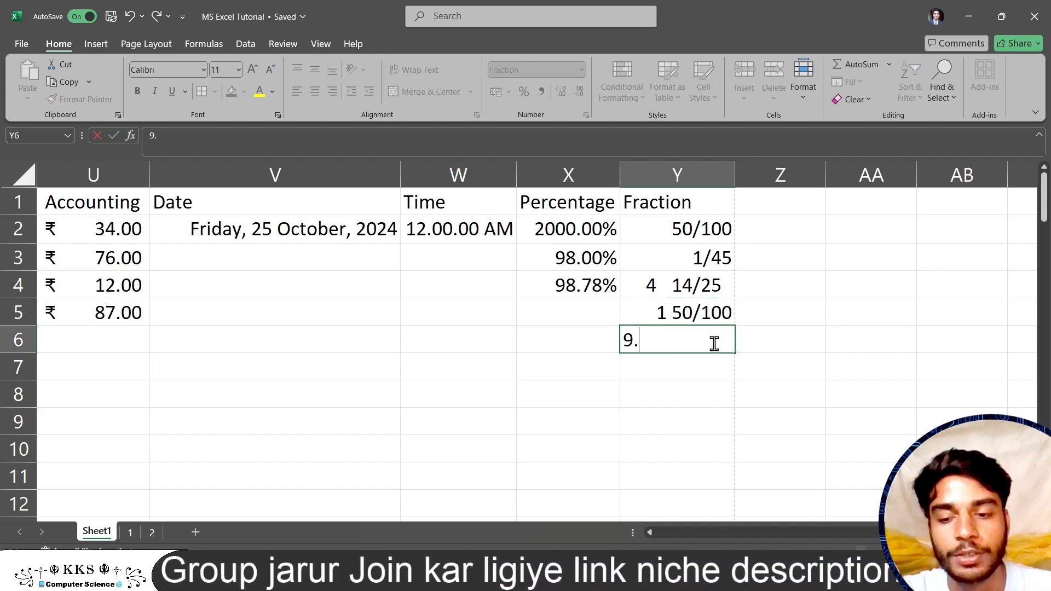
type("4664")
key("Return")
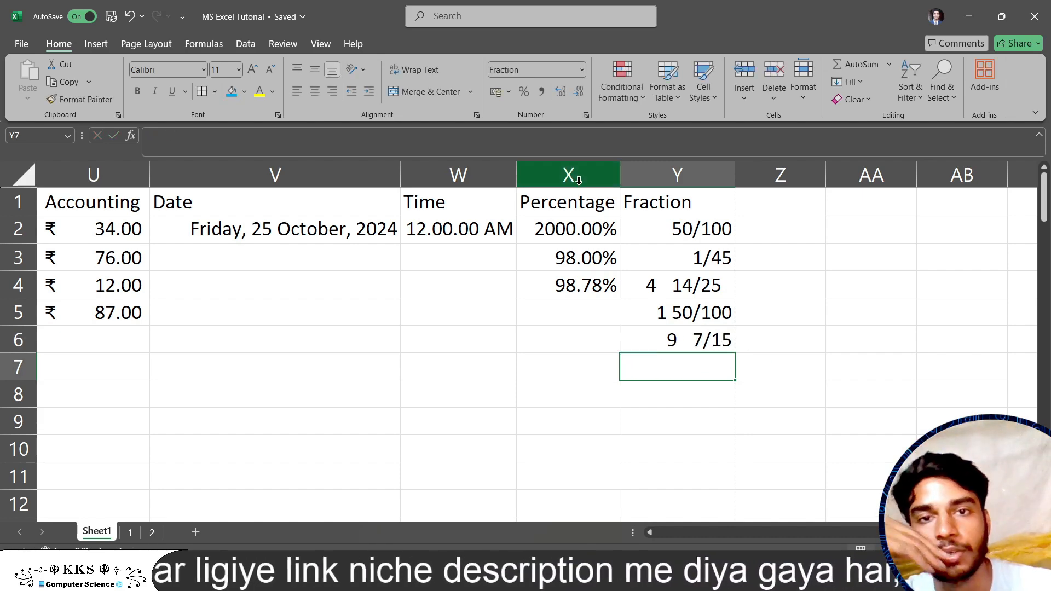
Step: Add the heading Scientific in cell Z1, beside the Fraction column
left_click(757, 208)
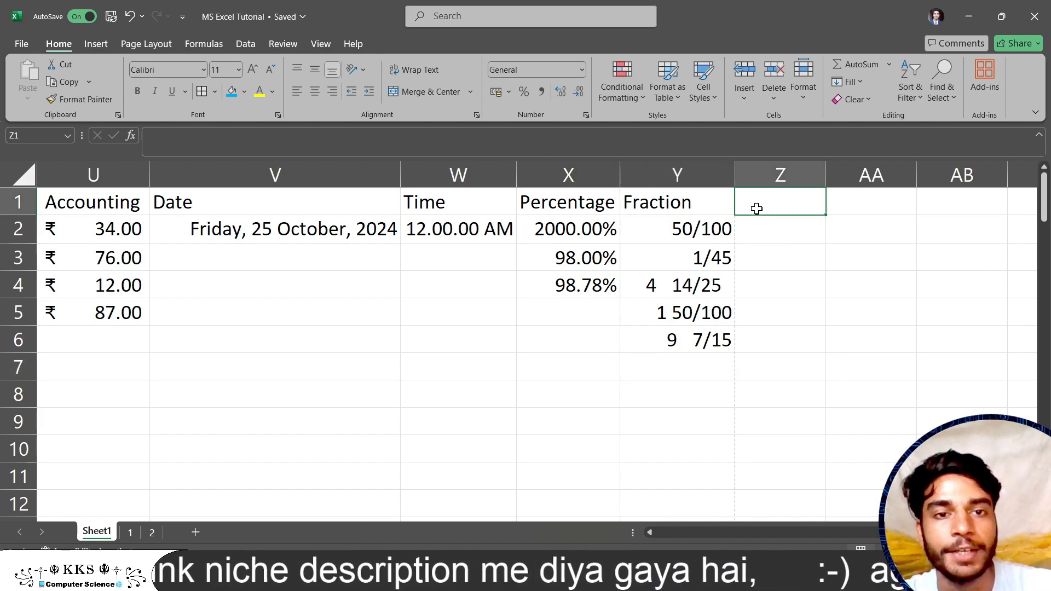
left_click(586, 113)
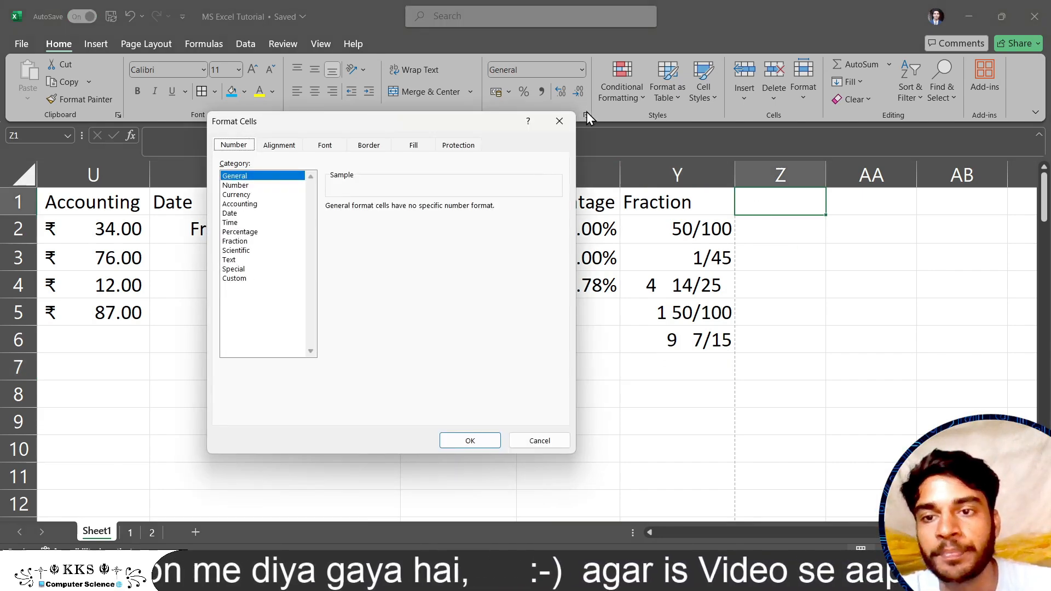
left_click(559, 121)
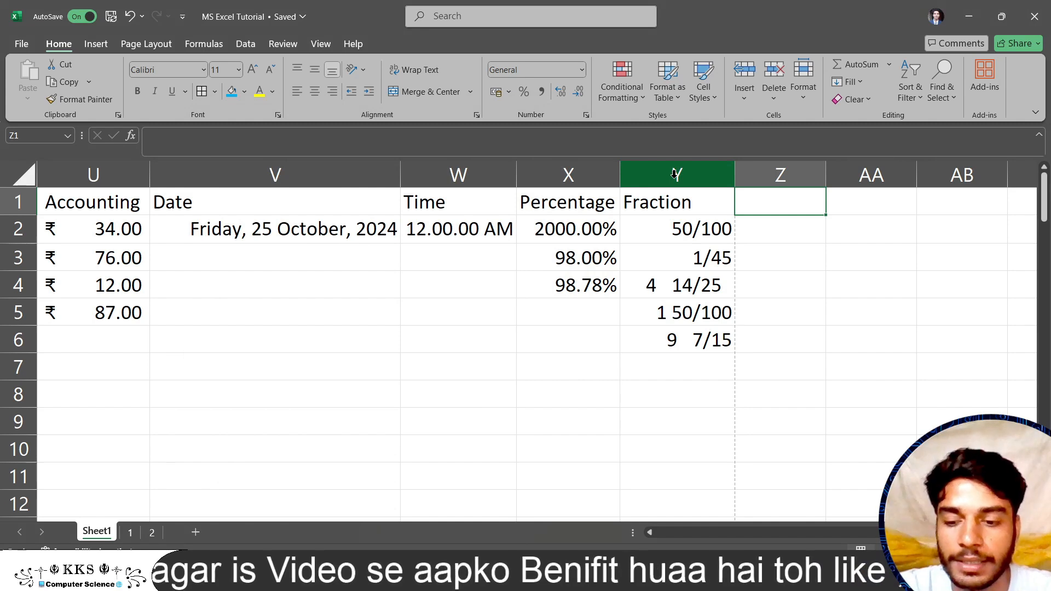
type("Scientific")
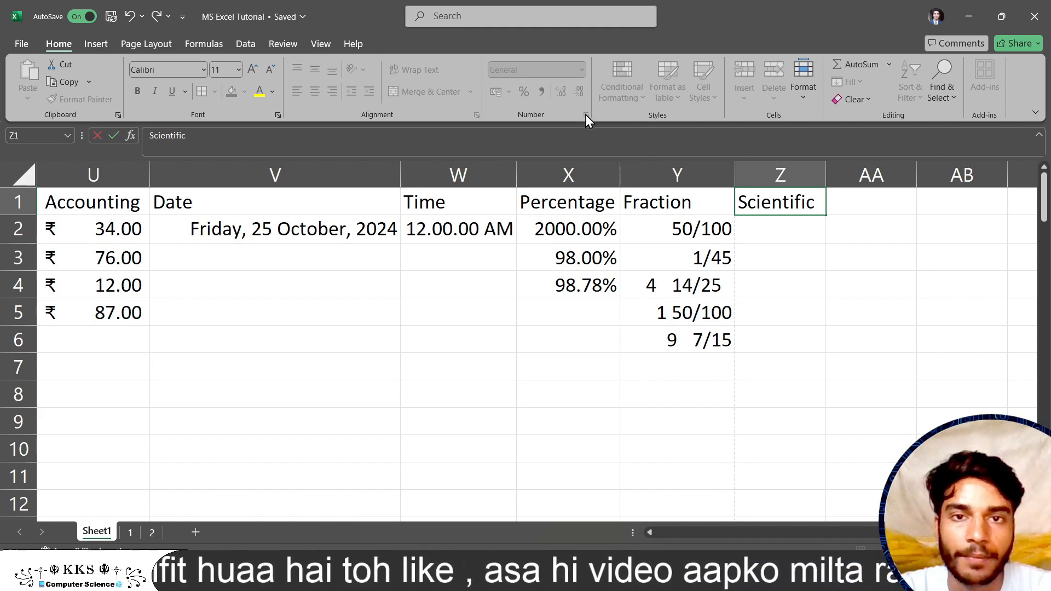
key("Return")
Step: Apply the Scientific number format with 2 decimal places to the heading cell Z1
left_click(803, 208)
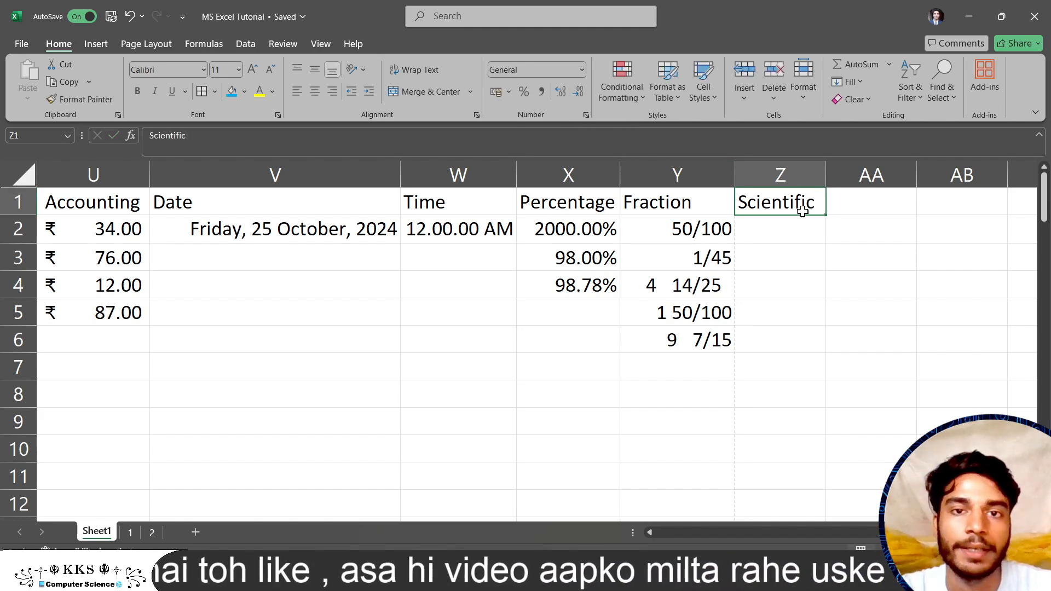
left_click(586, 115)
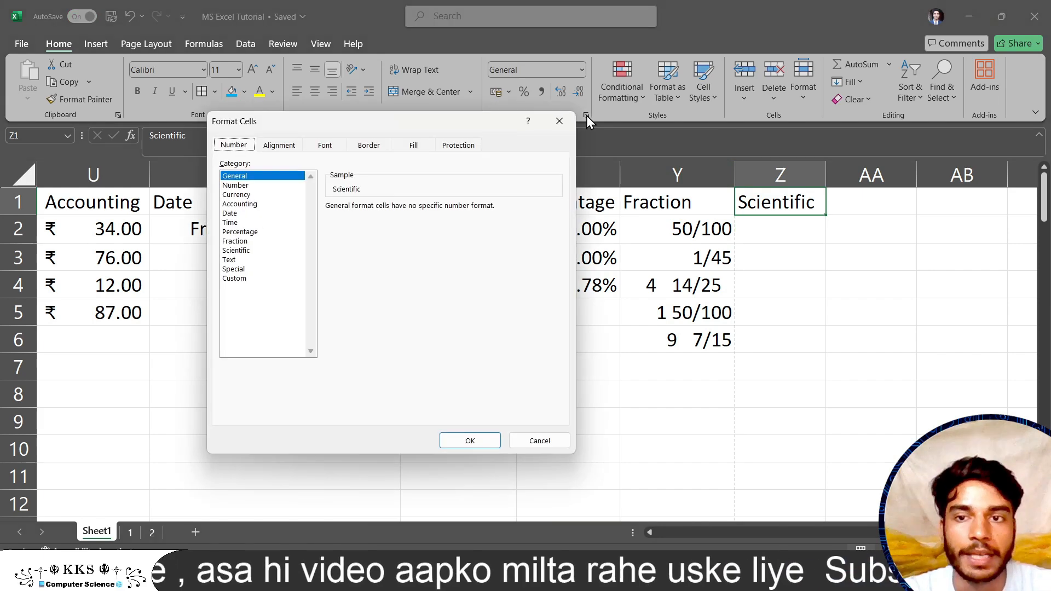
left_click(240, 251)
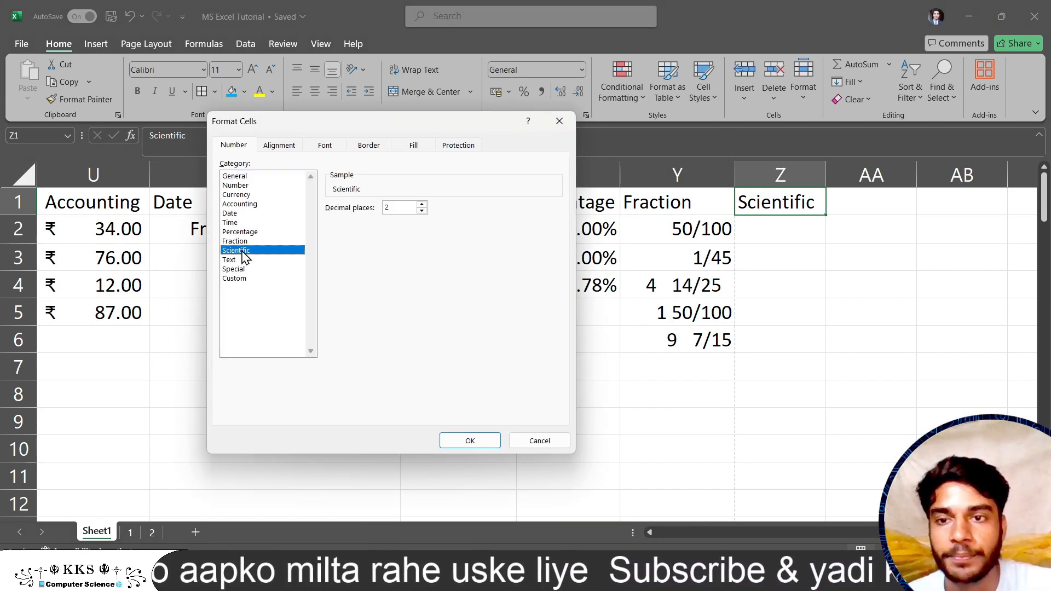
left_click(488, 443)
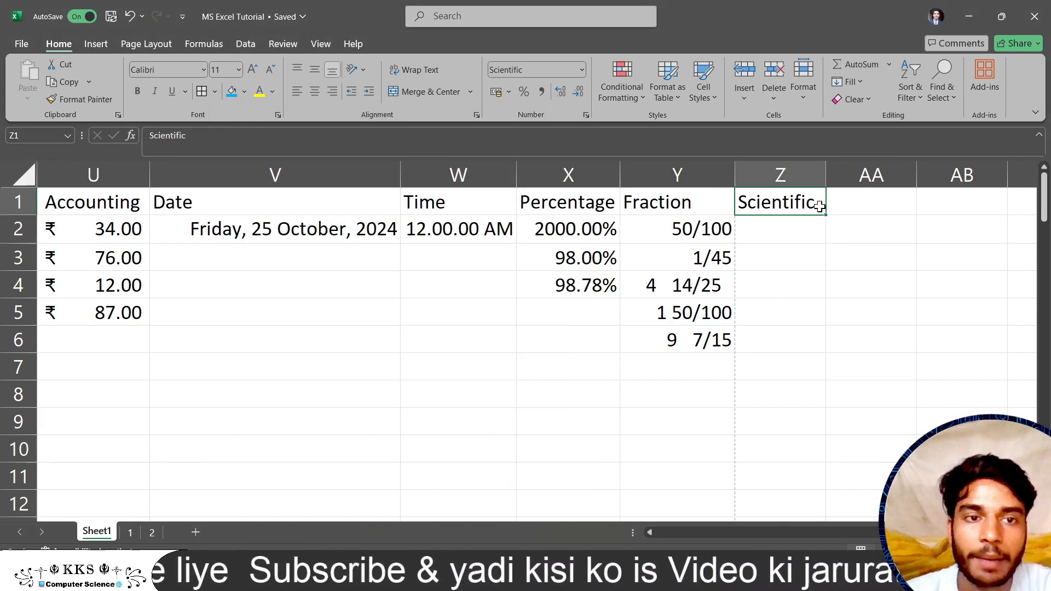
left_click_drag(818, 206, 819, 368)
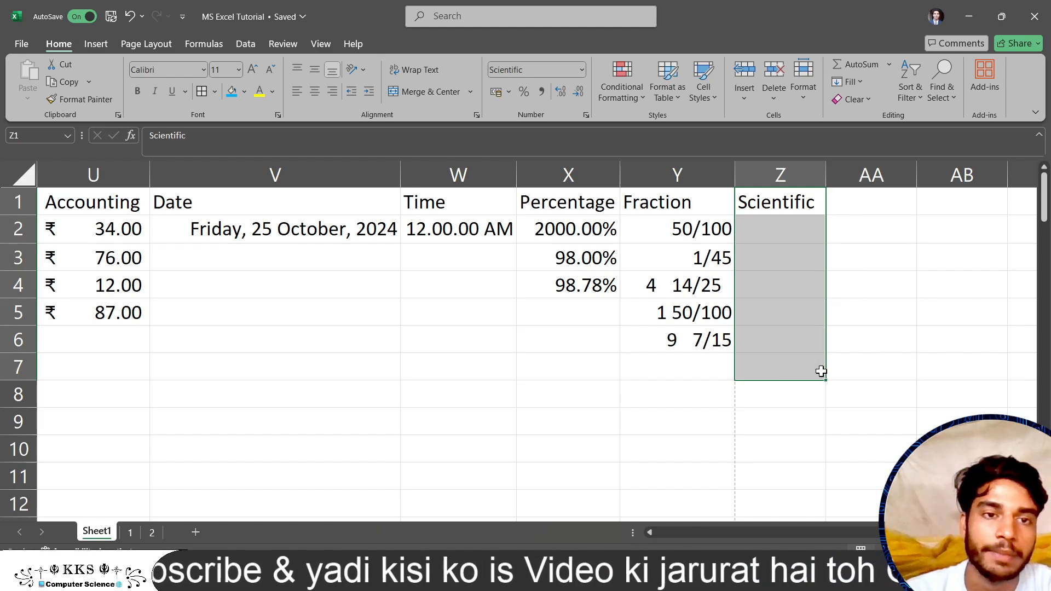
left_click(761, 228)
type("37")
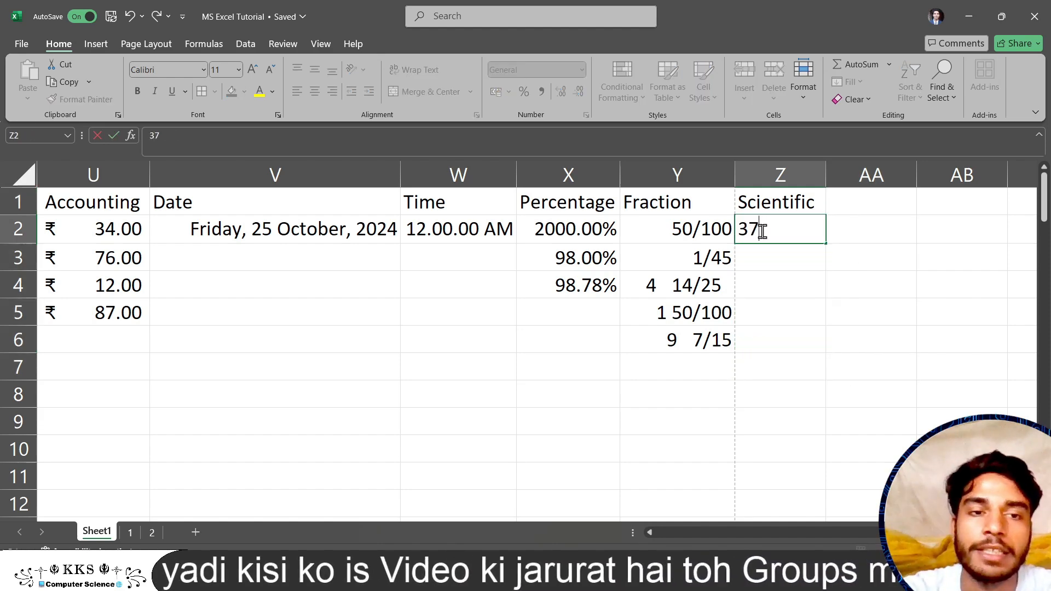
type("481646949647")
key("Return")
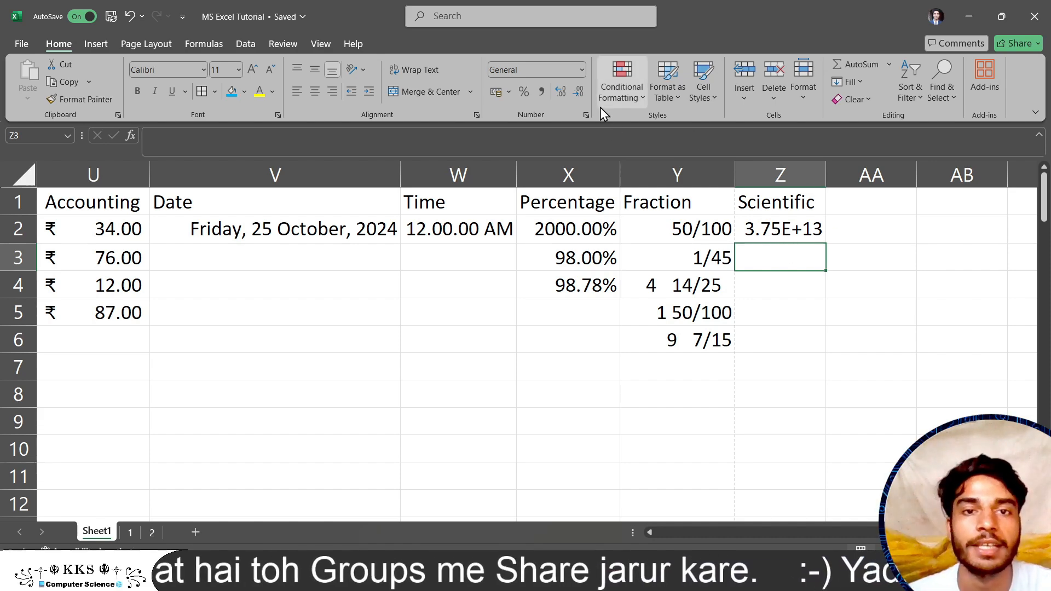
Step: Format the empty cell Z3 as Scientific with 2 decimal places
left_click(586, 116)
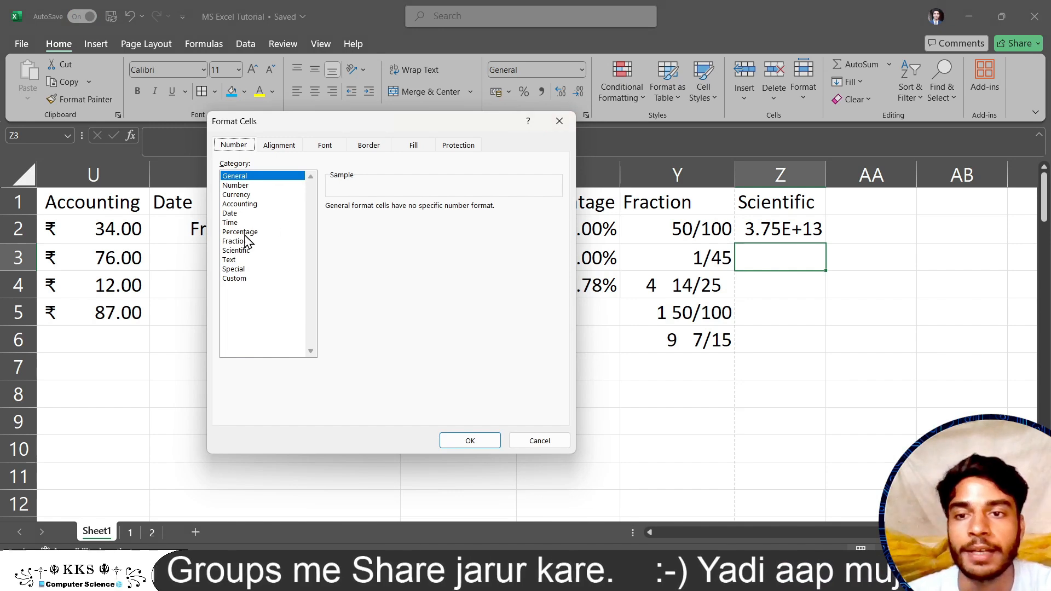
left_click(243, 250)
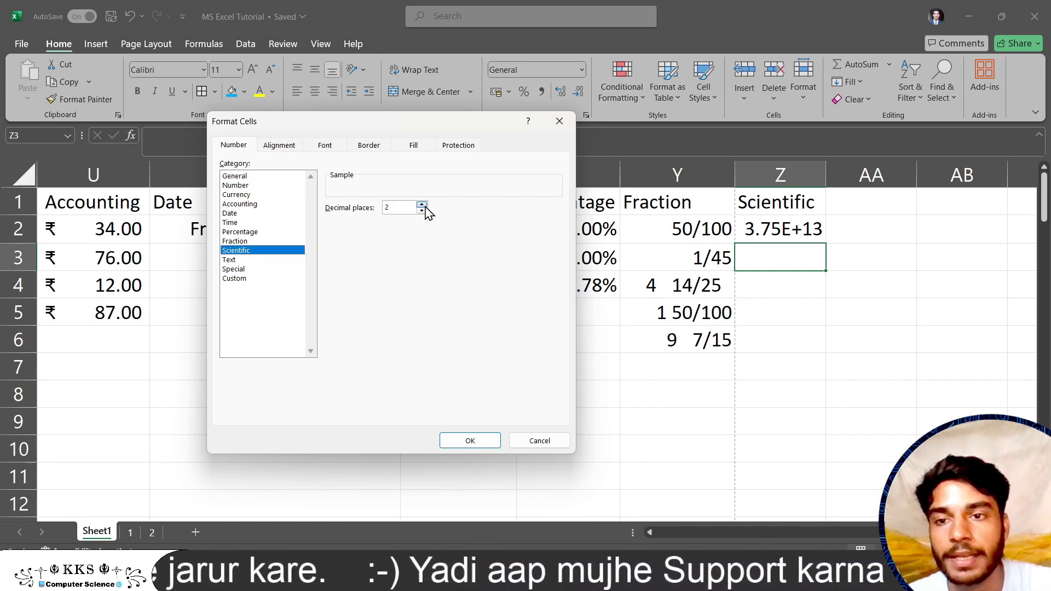
left_click(465, 441)
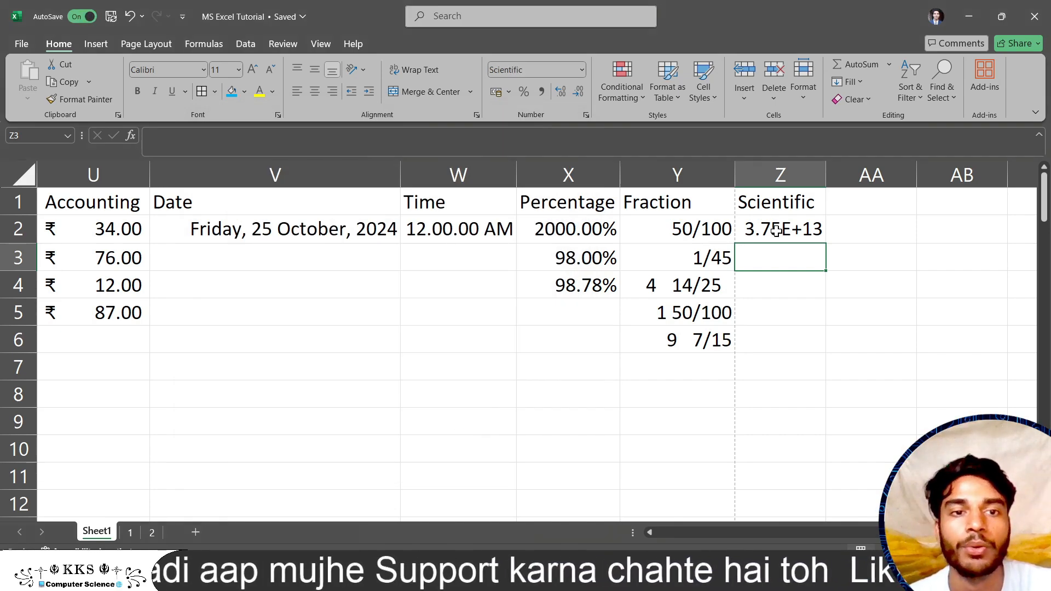
Step: Apply the Scientific number format with 2 decimal places to the range Z1:Z3
left_click_drag(767, 204, 769, 256)
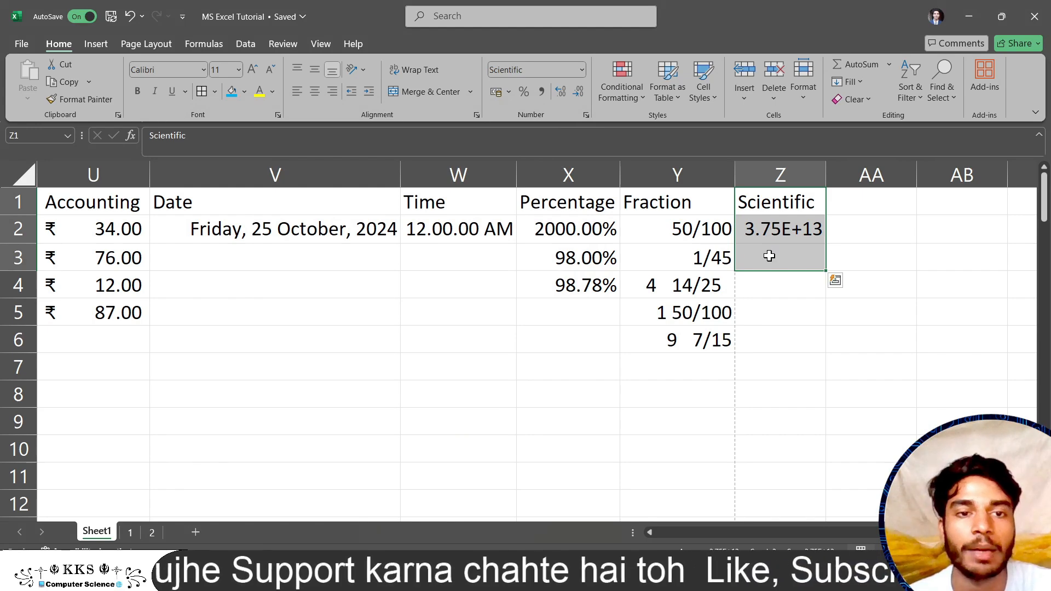
left_click(587, 114)
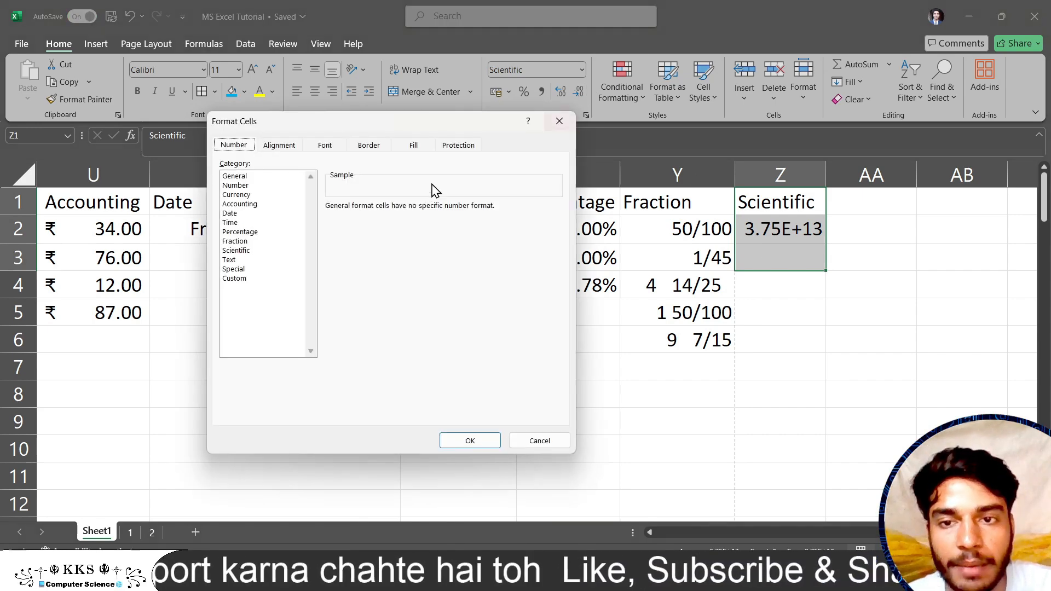
left_click(245, 250)
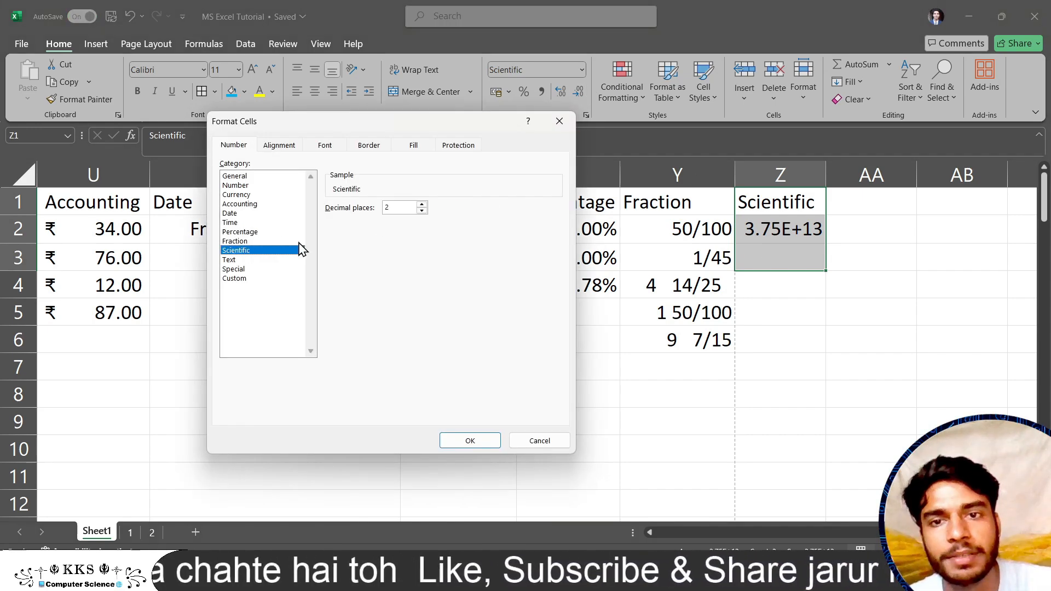
left_click(485, 441)
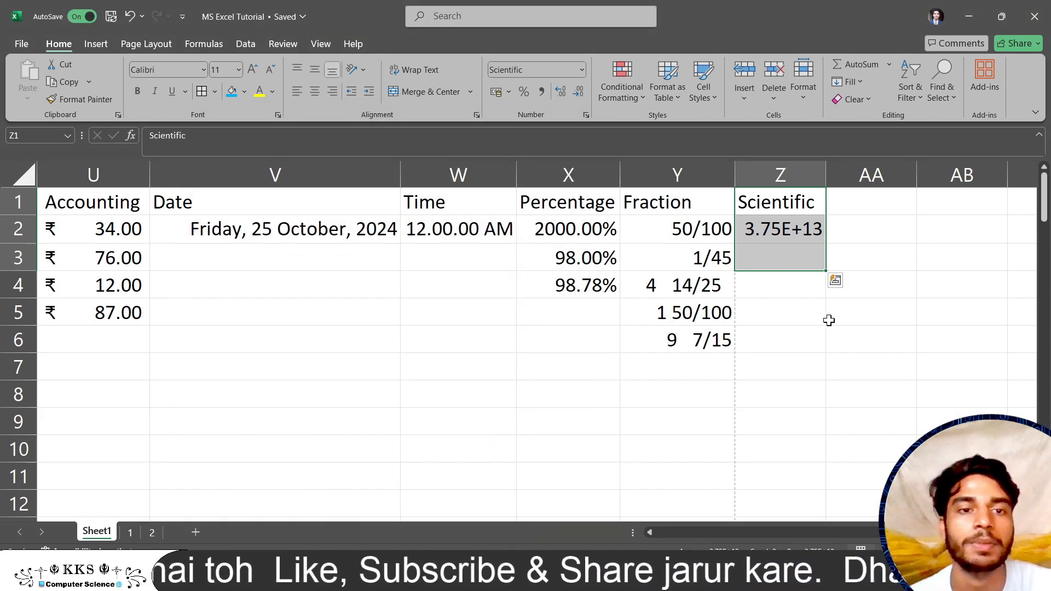
left_click(779, 309)
left_click(746, 260)
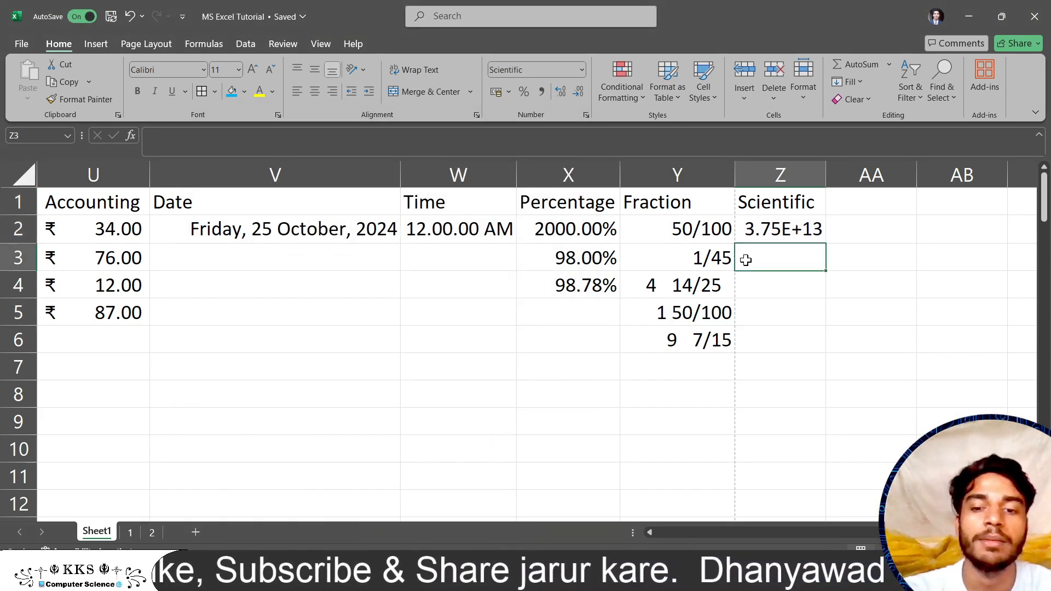
type("64174681736847")
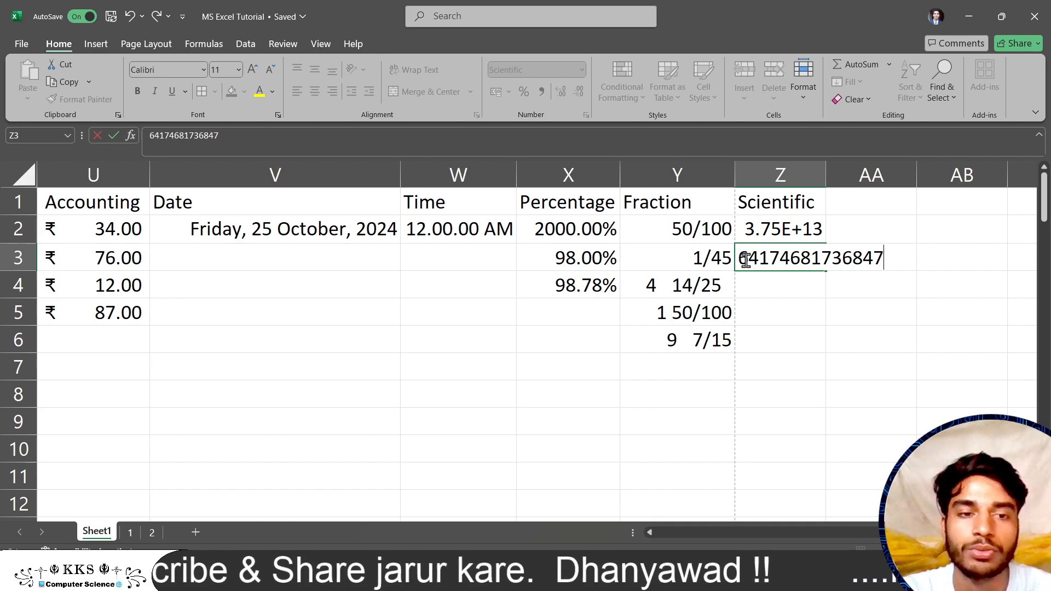
key("Return")
Step: Add the heading Text in cell AA1, beside the Scientific column
left_click(872, 205)
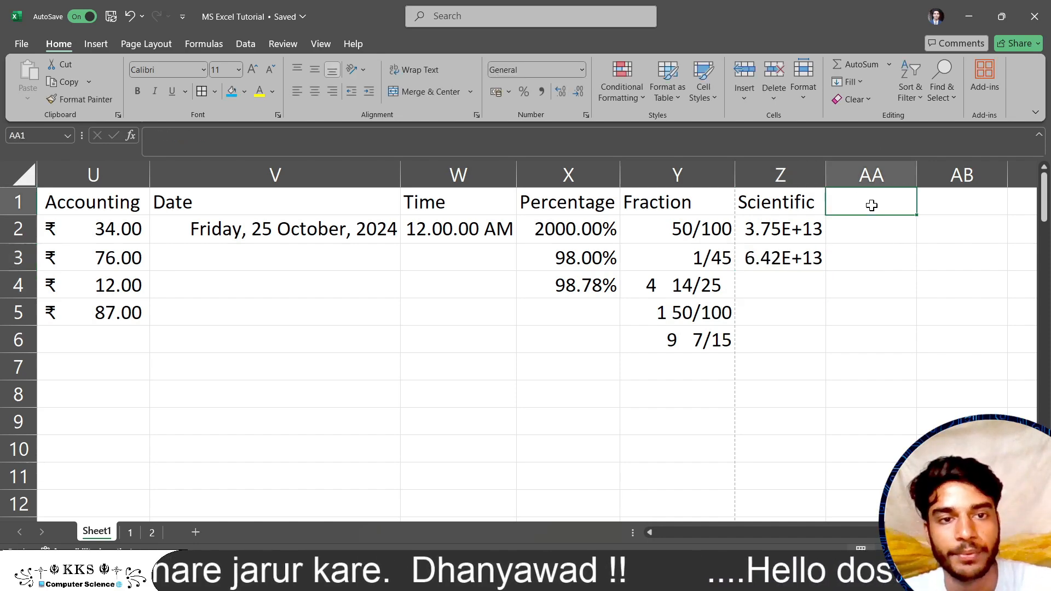
left_click(586, 116)
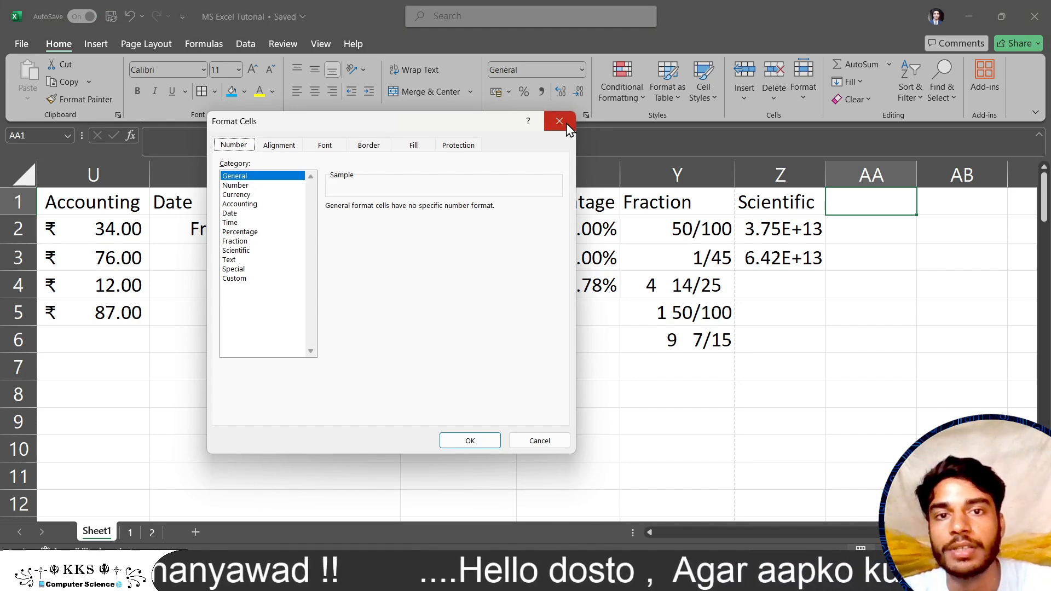
left_click(567, 125)
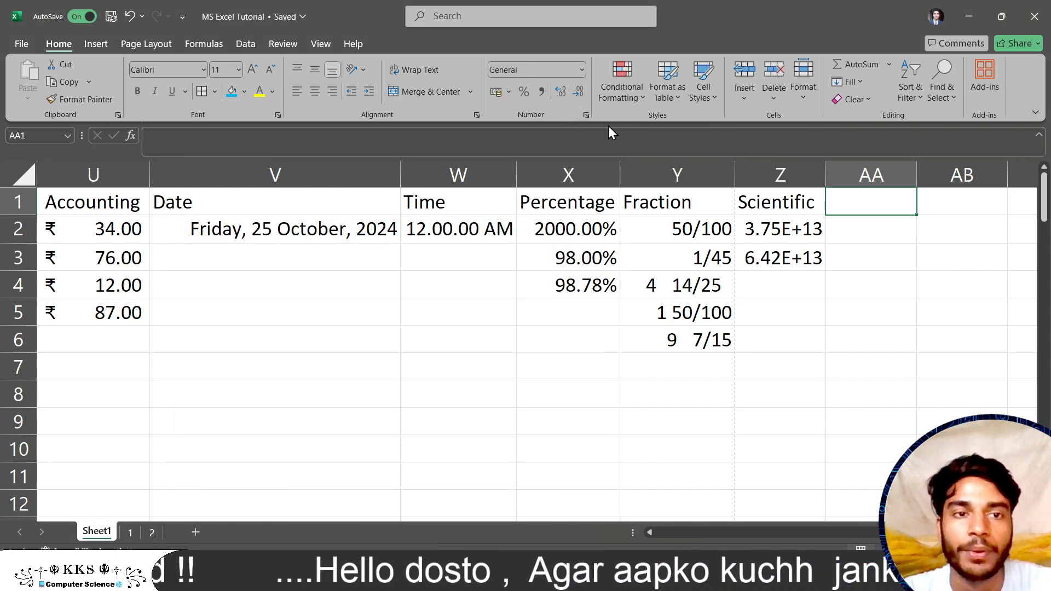
type("Text")
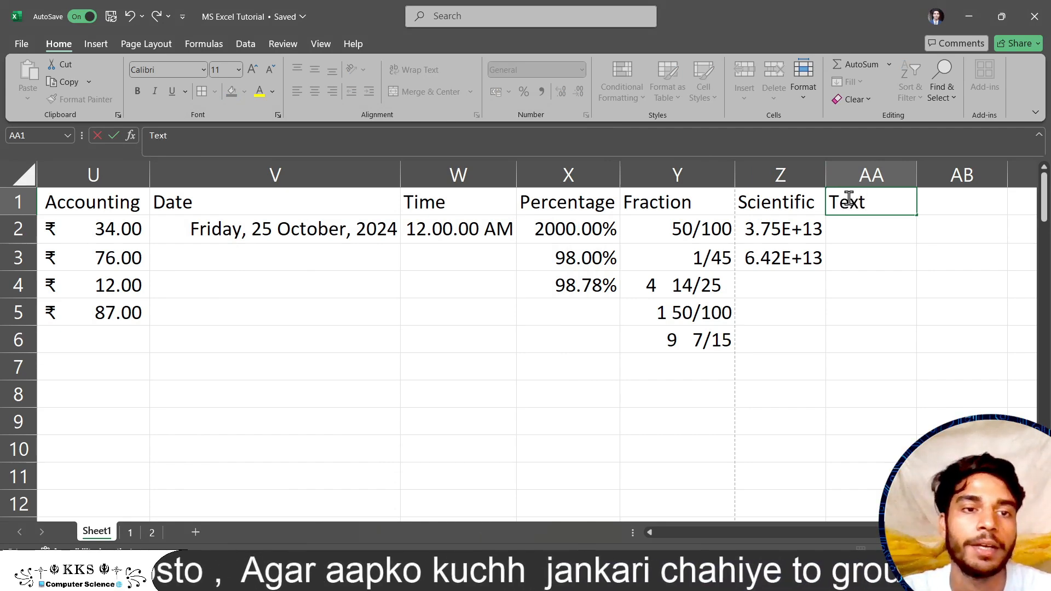
left_click(876, 224)
Step: Apply the Text number format to the heading cell AA1
left_click(867, 193)
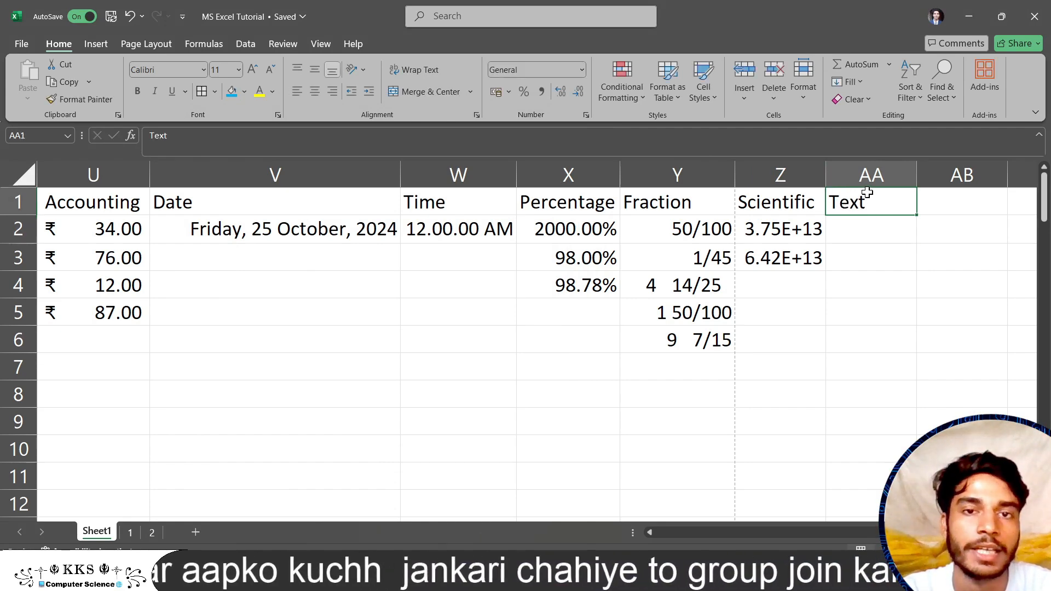
left_click(581, 74)
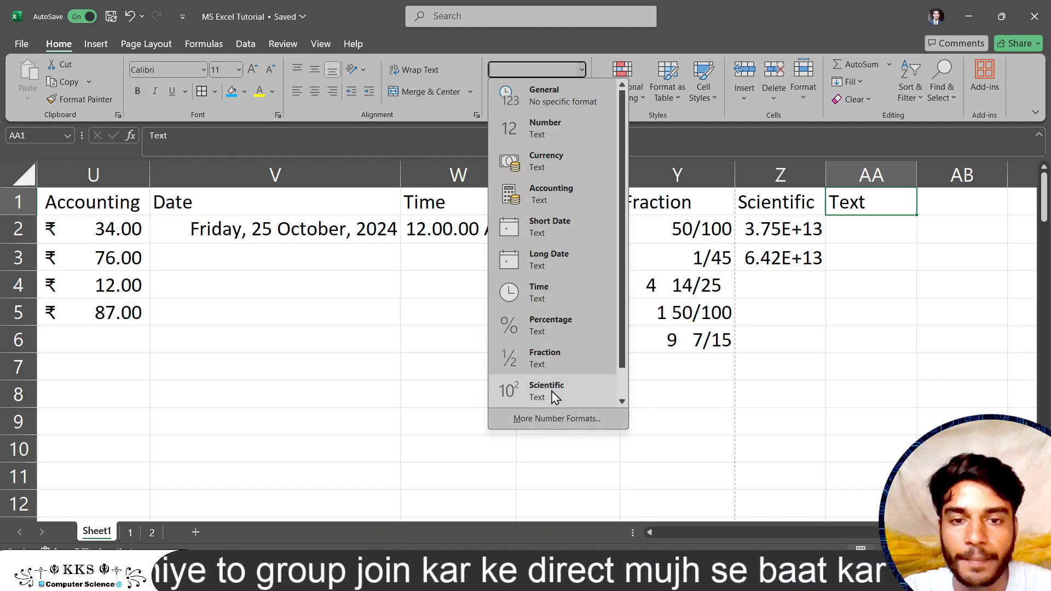
left_click(555, 419)
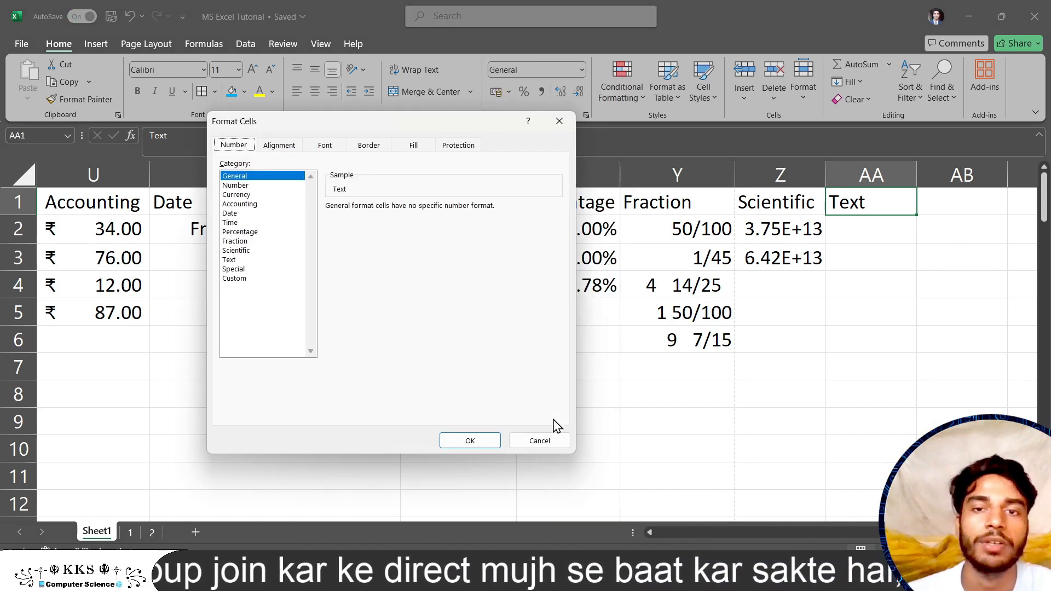
left_click(244, 261)
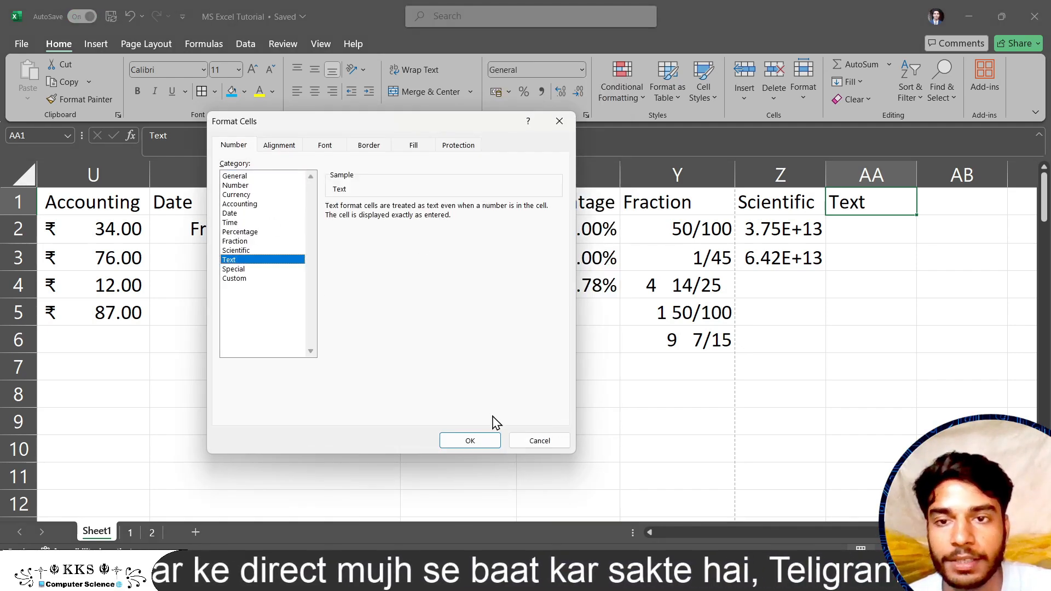
left_click(481, 438)
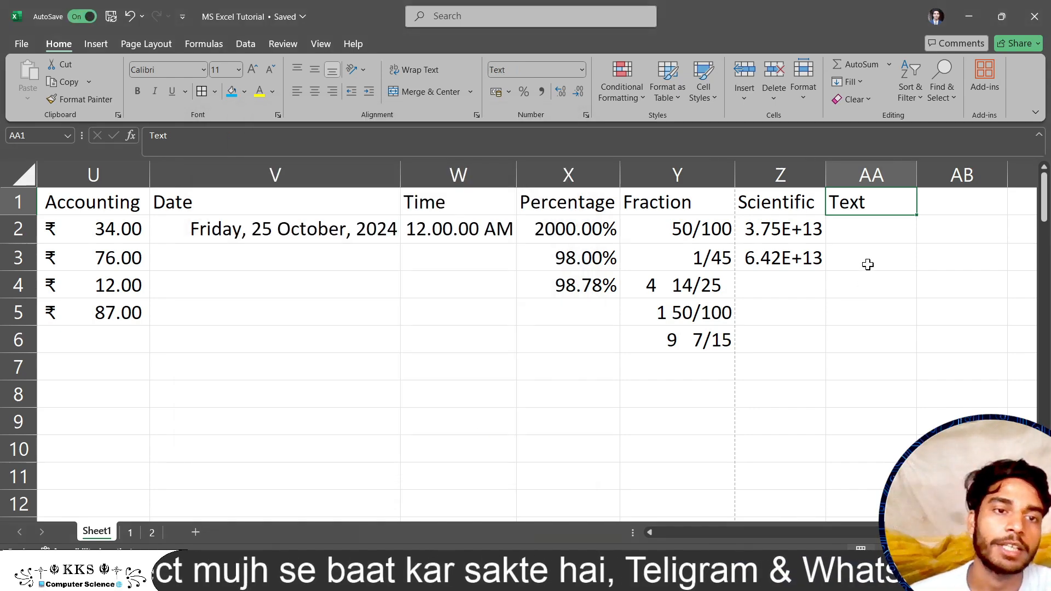
Step: Enter 987 in cell AA2 and the text shdkhks in cell AA3 of the Text column
left_click(860, 249)
left_click(861, 199)
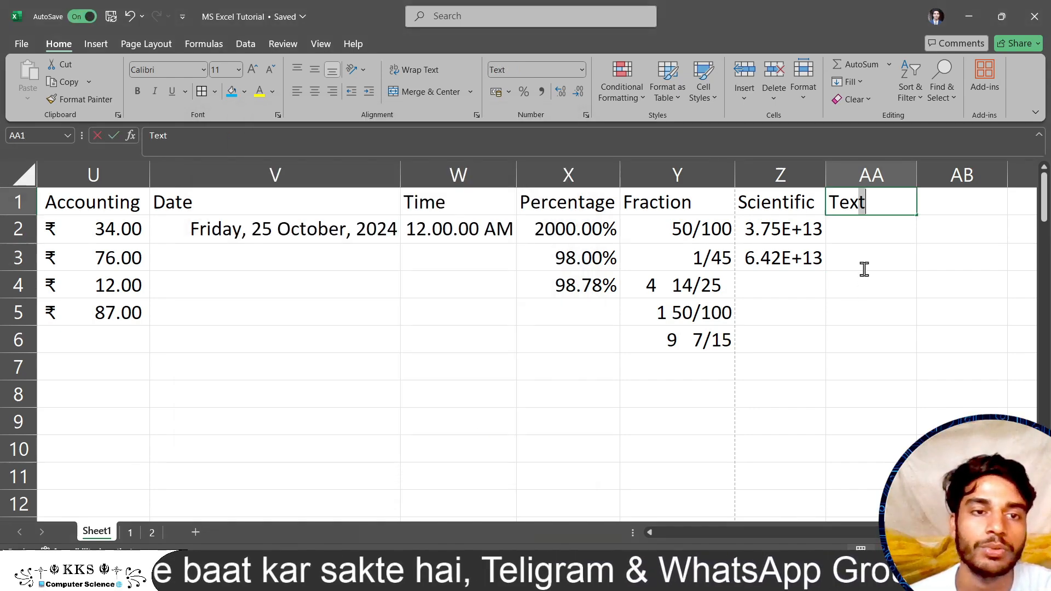
left_click_drag(904, 249, 876, 368)
left_click(864, 197)
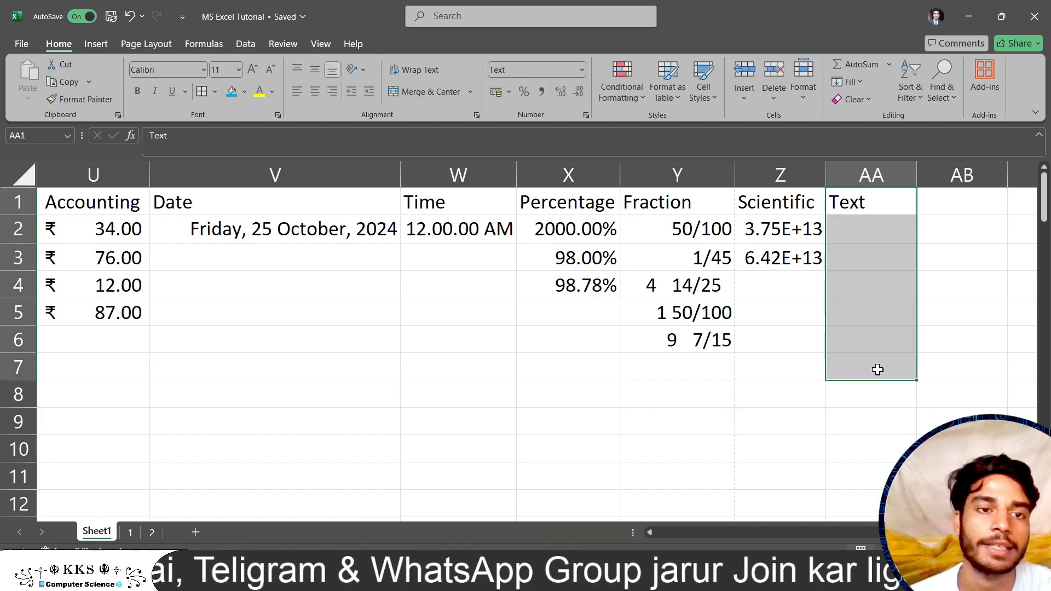
left_click(880, 231)
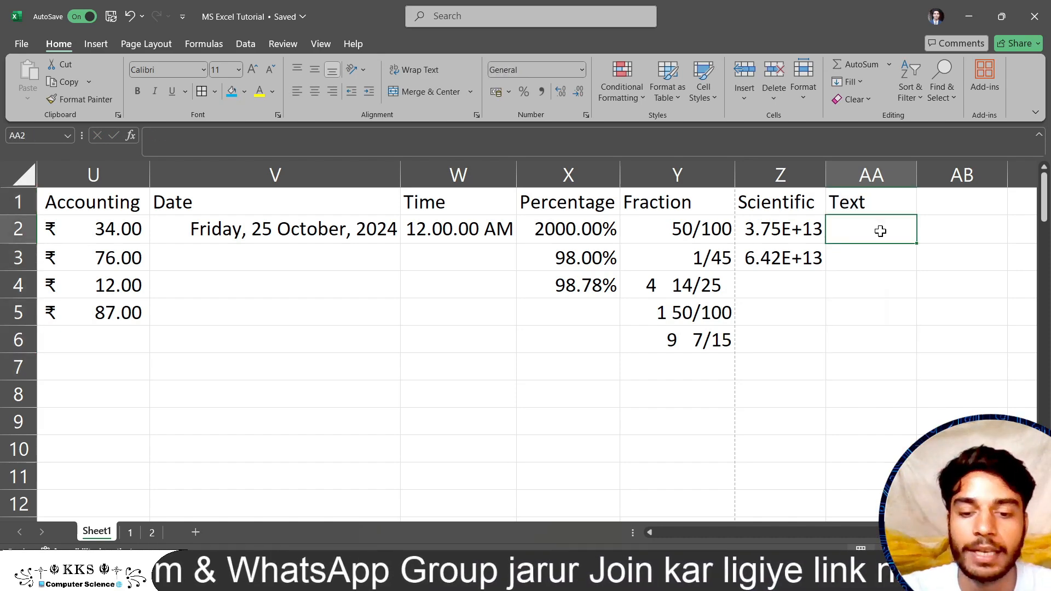
type("987")
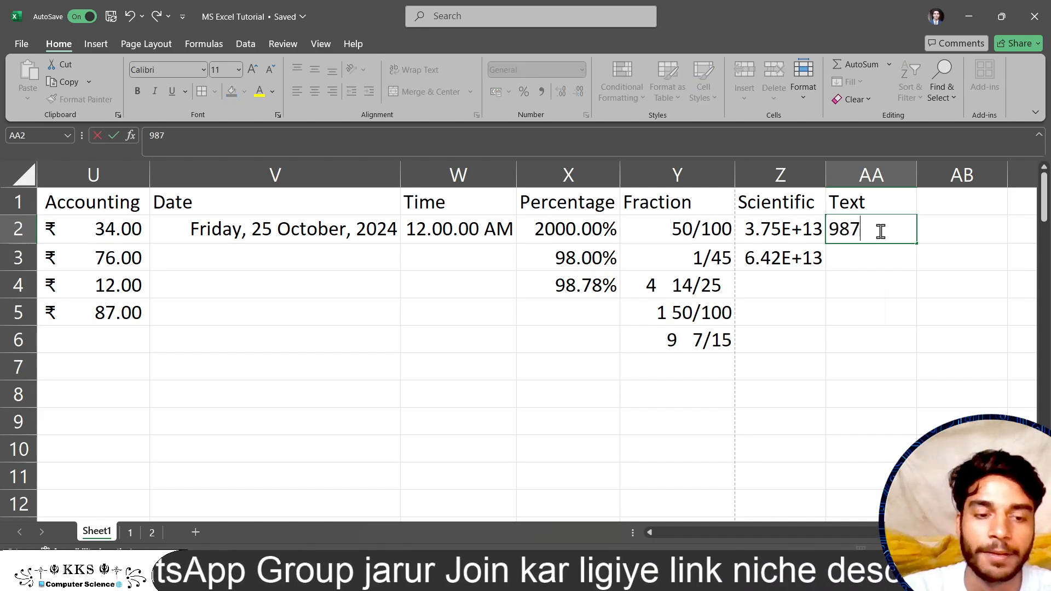
key("Return")
type("shdkhks")
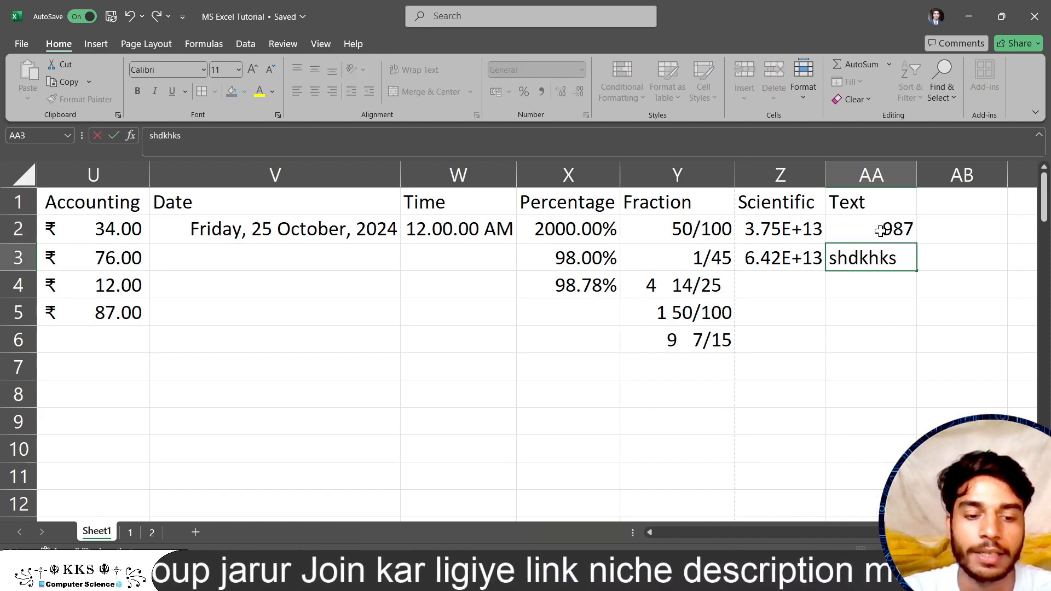
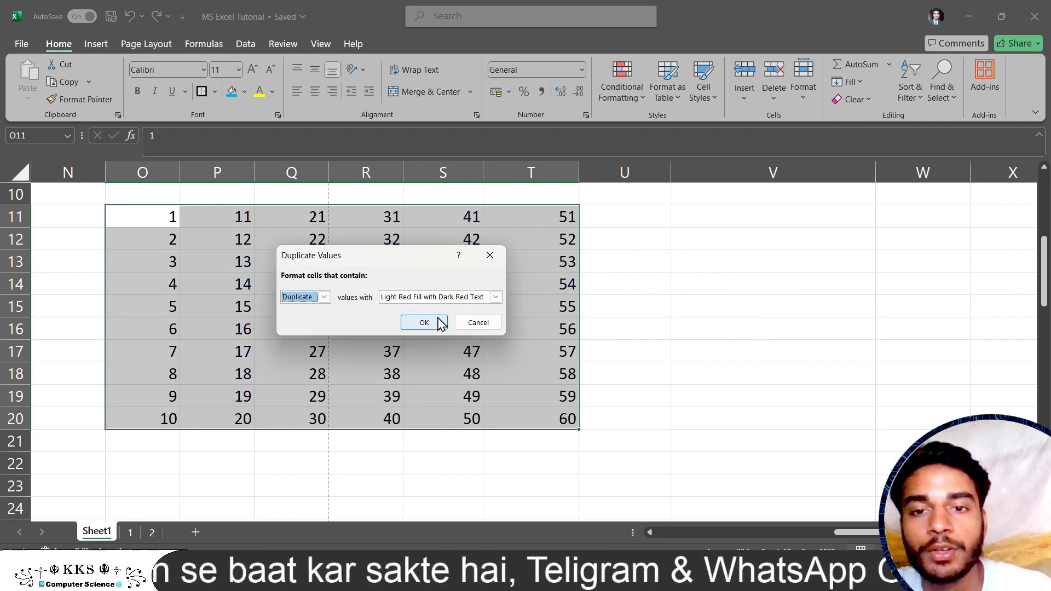
Step: Apply a Duplicate Values highlight rule to O11:T20 using Light Red Fill with Dark Red Text
left_click(435, 324)
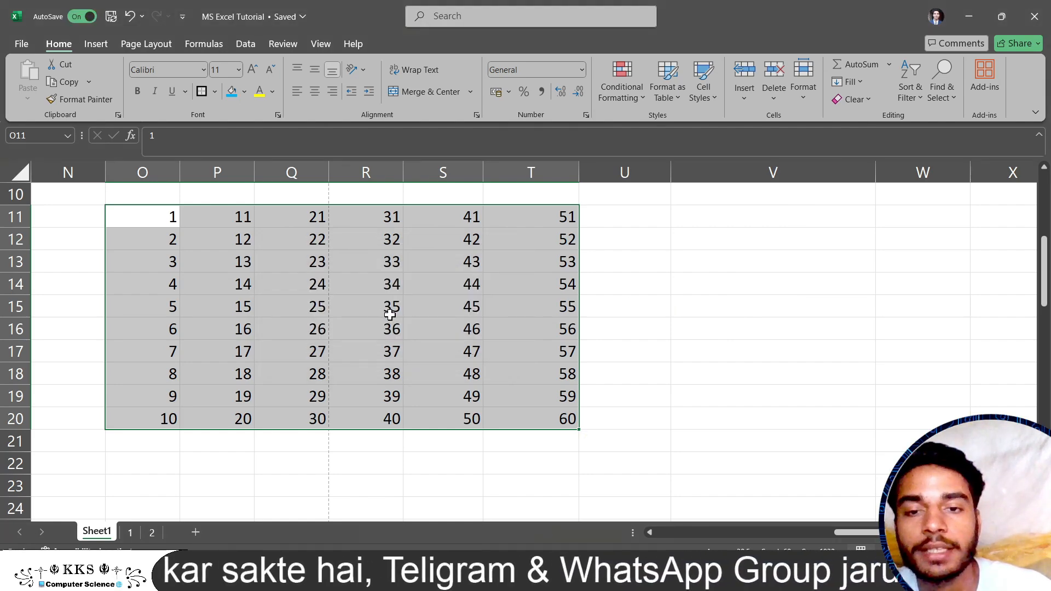
Step: Preview the Top 10 Items conditional formatting rule on O11:T20 without applying it
left_click(641, 87)
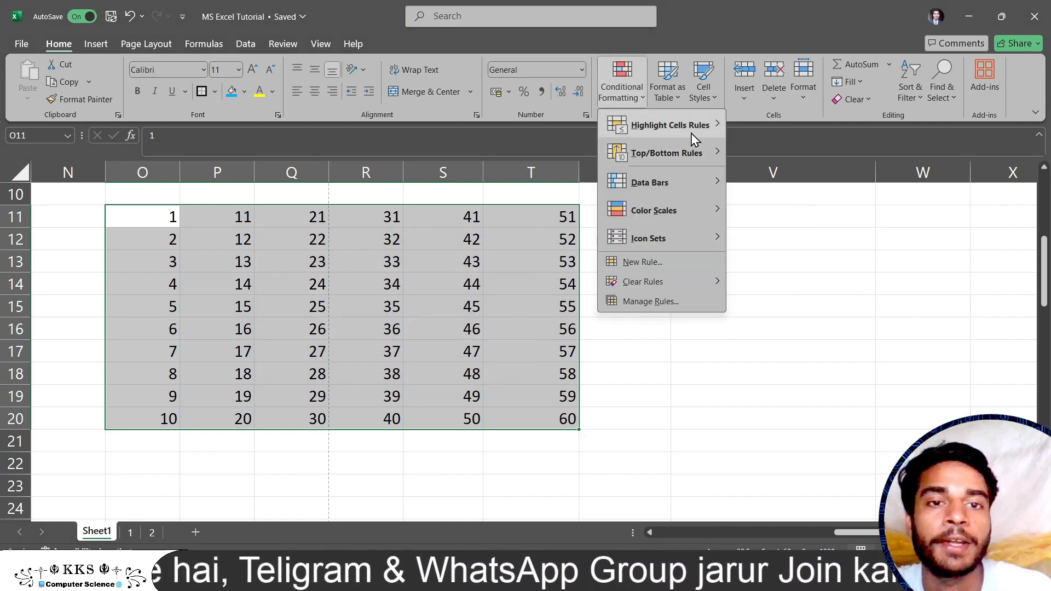
mouse_move(701, 133)
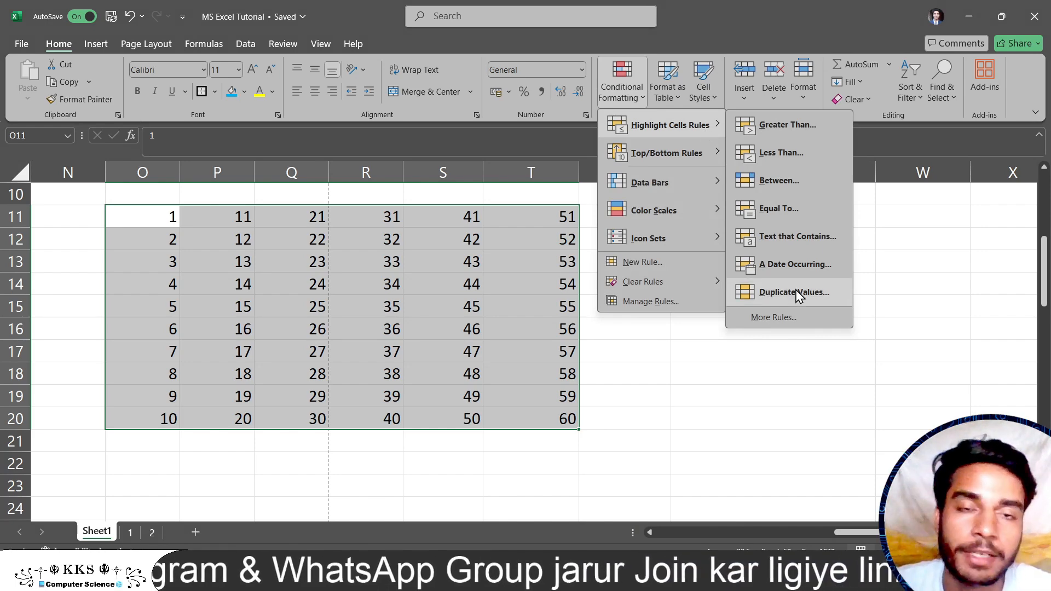
mouse_move(692, 155)
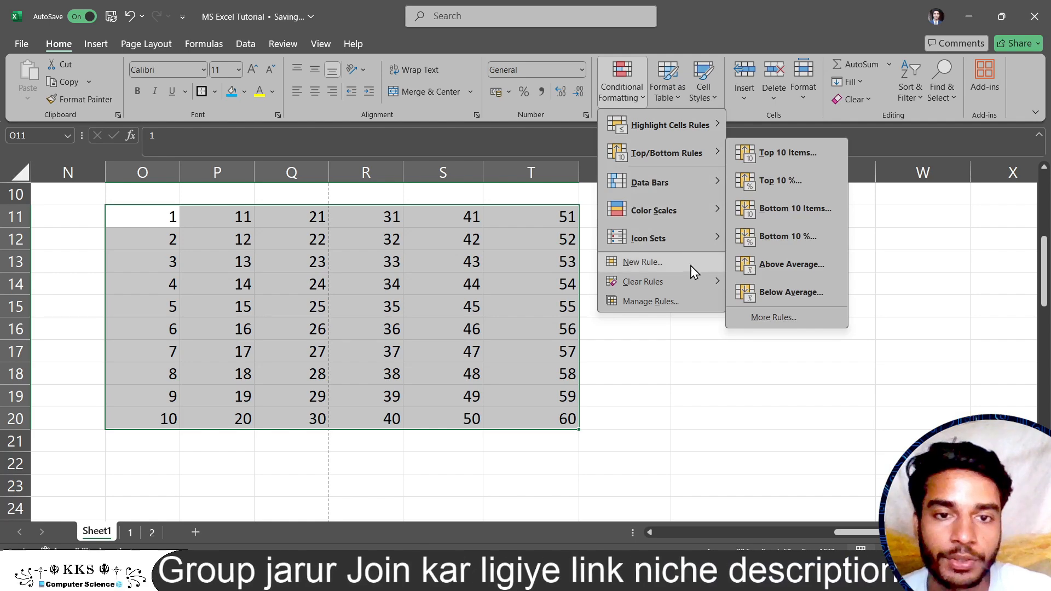
mouse_move(686, 289)
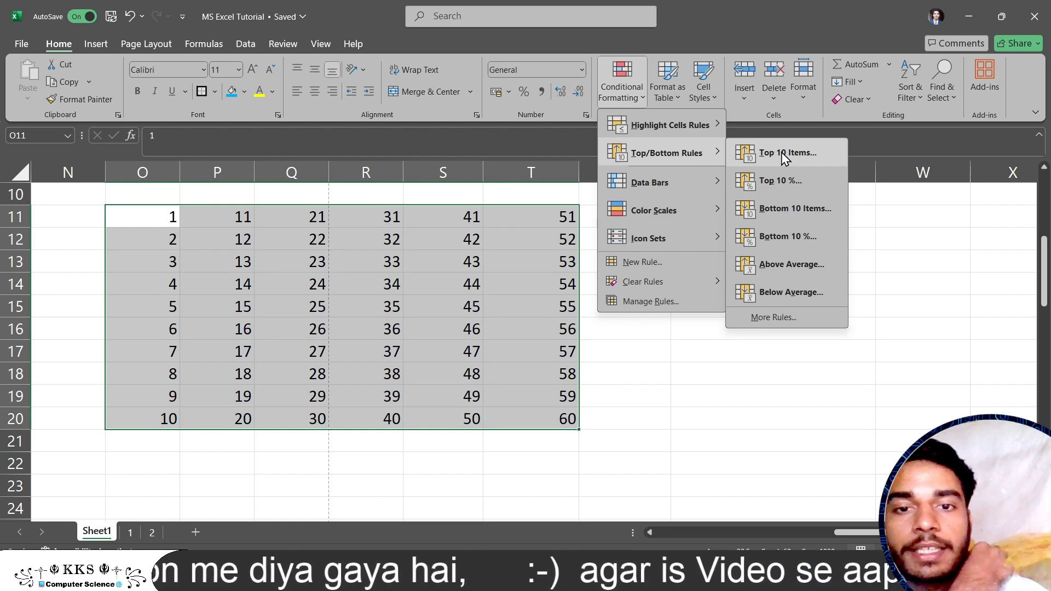
left_click(783, 154)
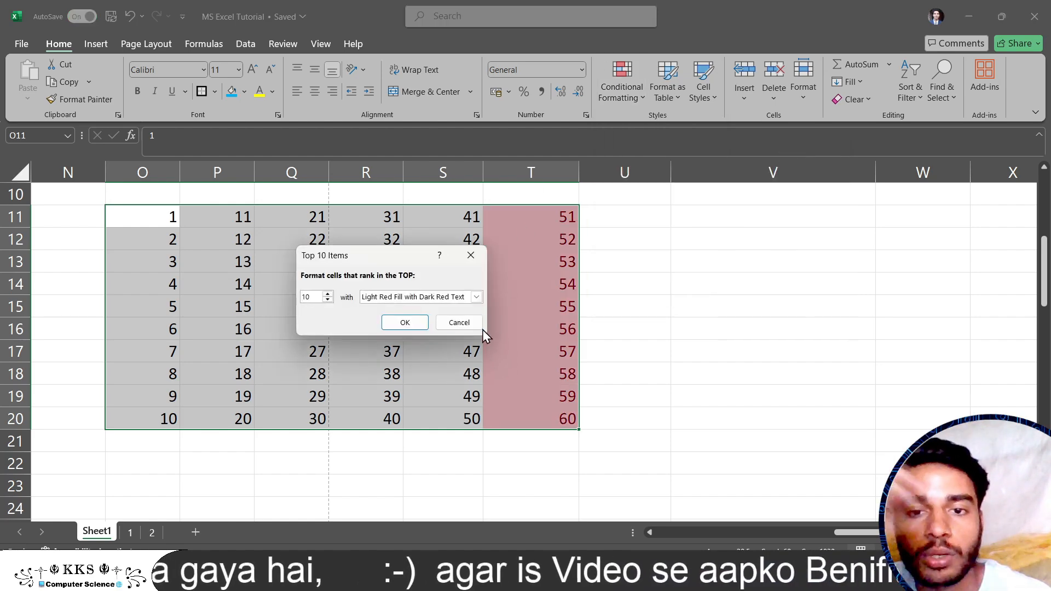
left_click(471, 258)
Step: Preview the Top 10% conditional formatting rule on O11:T20 without applying it
left_click(634, 96)
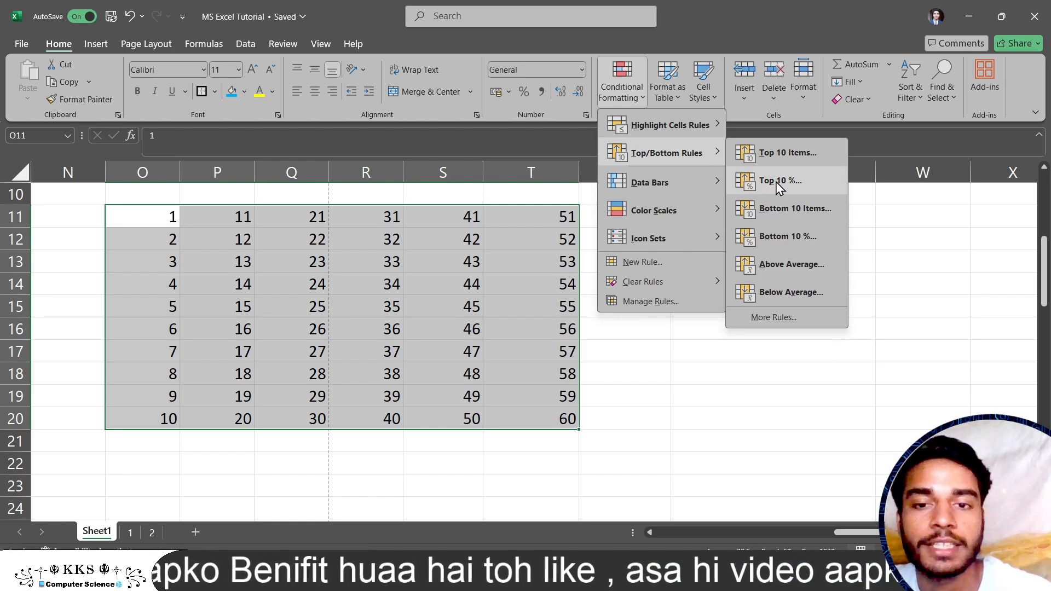
left_click(777, 182)
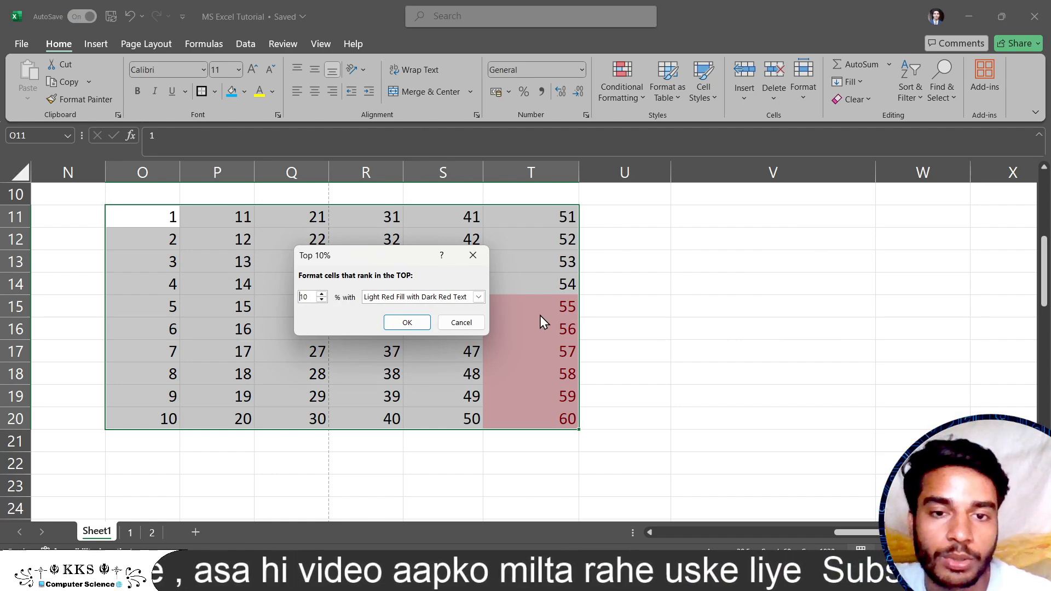
left_click(461, 322)
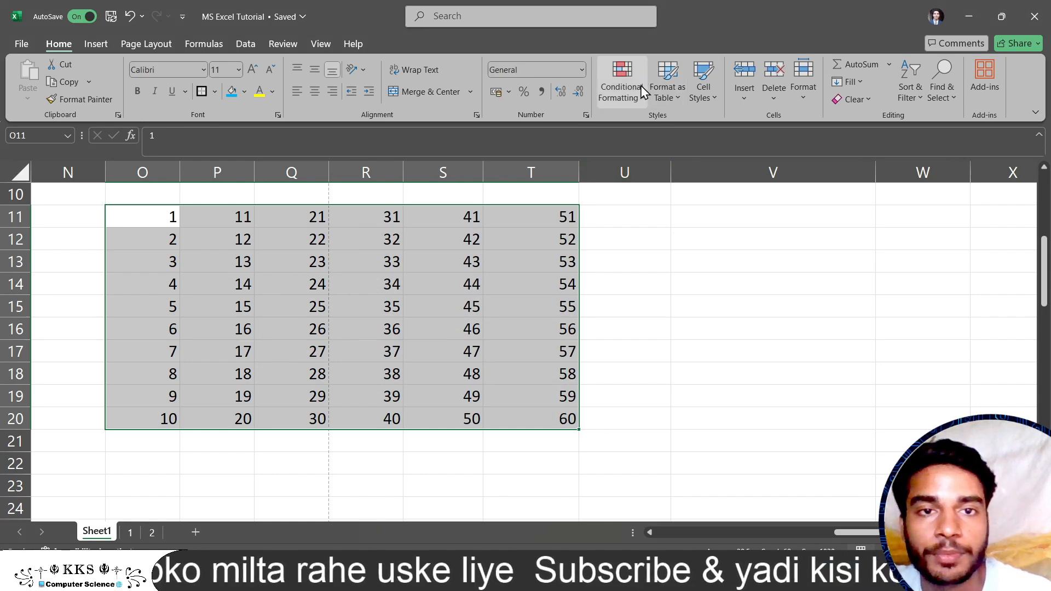
Step: Preview data bars and color scales on O11:T20, and examine the rule types available for a new formatting rule
left_click(639, 87)
mouse_move(652, 152)
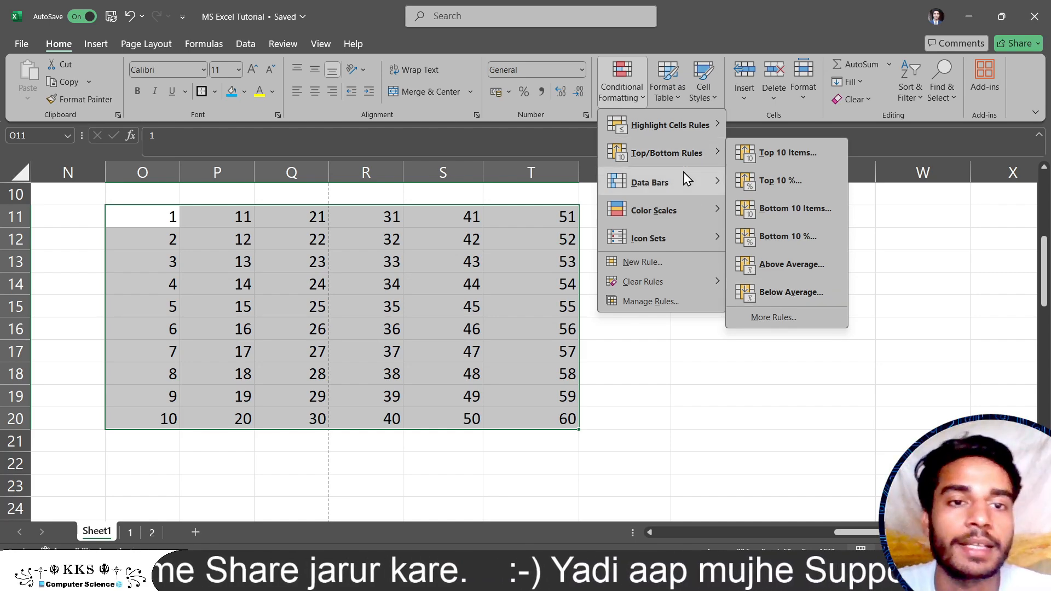
mouse_move(686, 179)
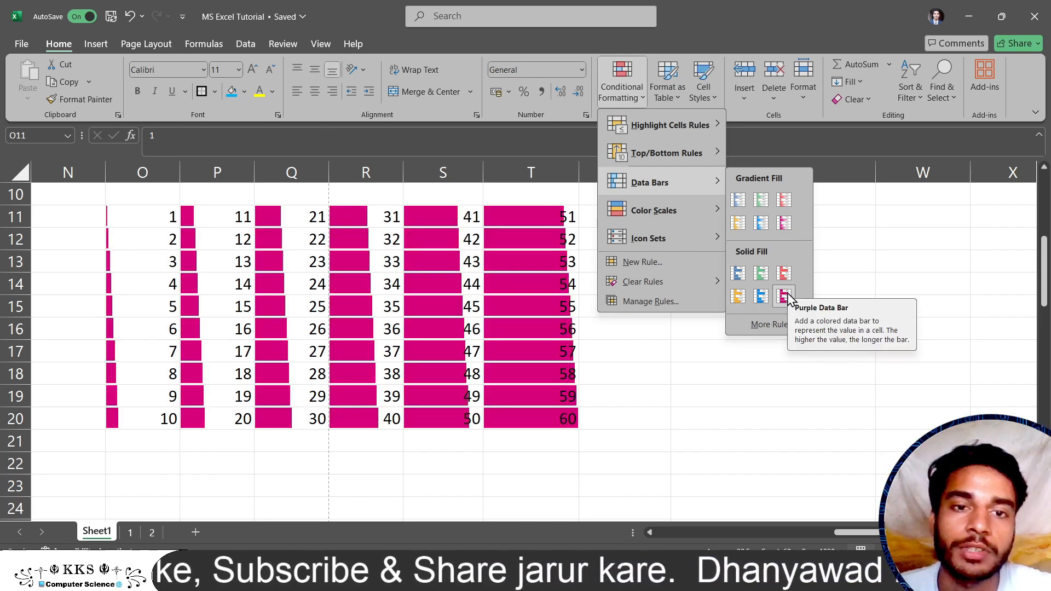
mouse_move(714, 212)
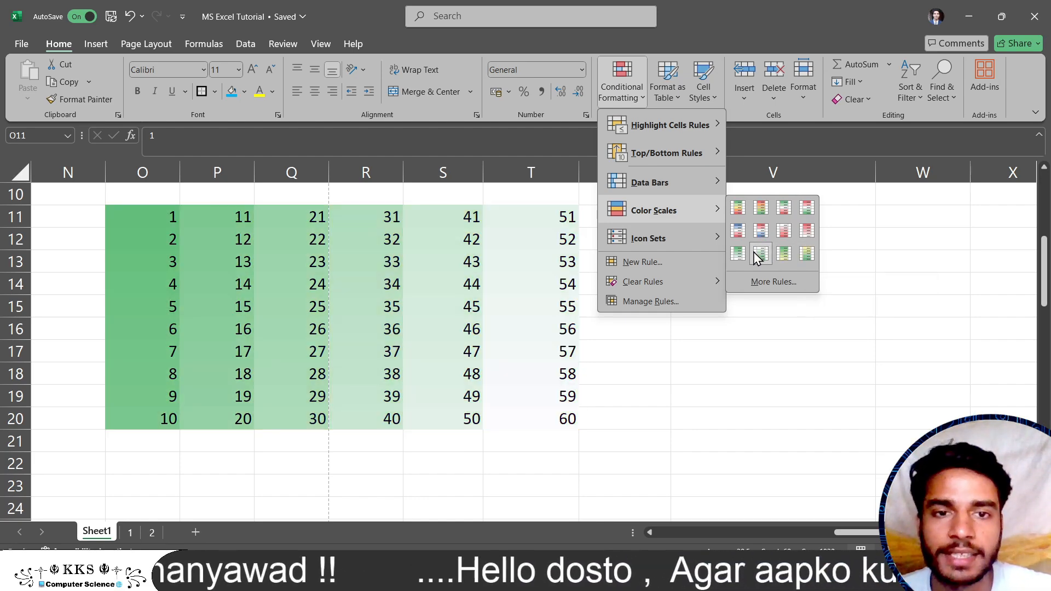
mouse_move(712, 237)
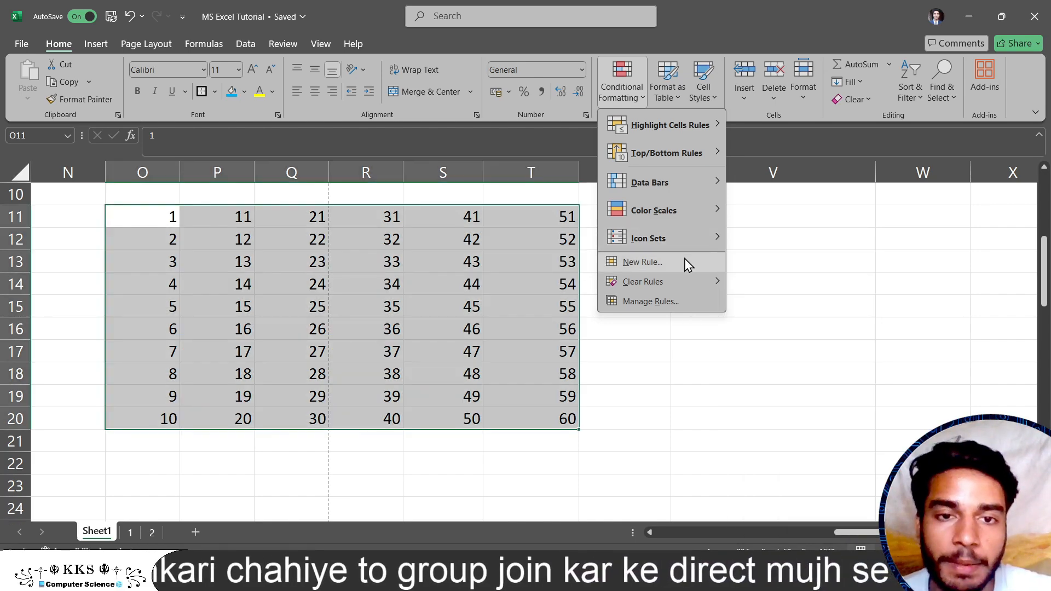
left_click(683, 261)
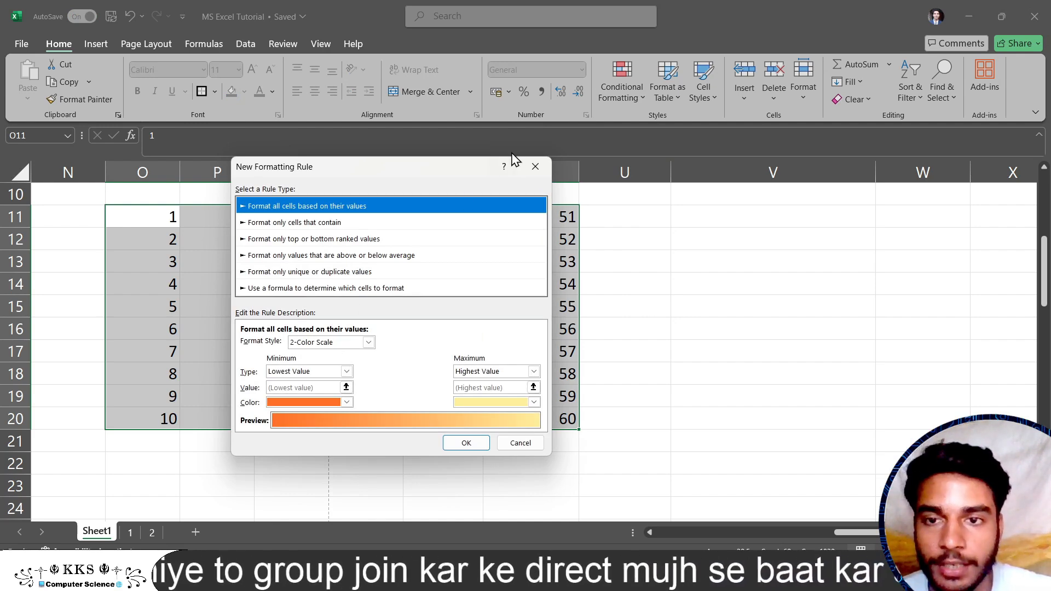
left_click(534, 170)
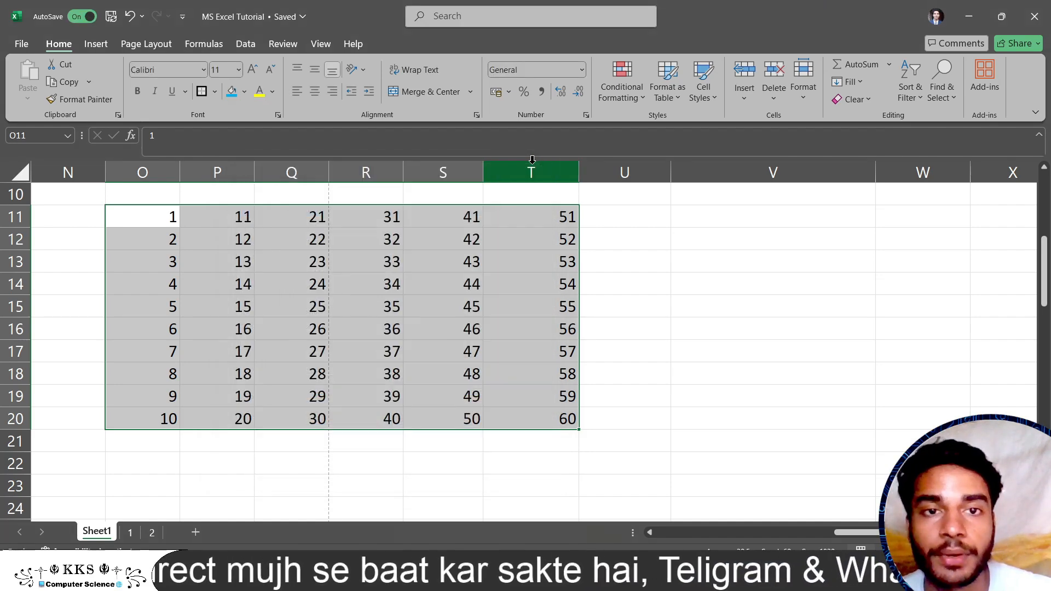
Step: Examine the options for clearing conditional formatting rules and the rules manager's list for the selected cells
left_click(640, 99)
mouse_move(678, 282)
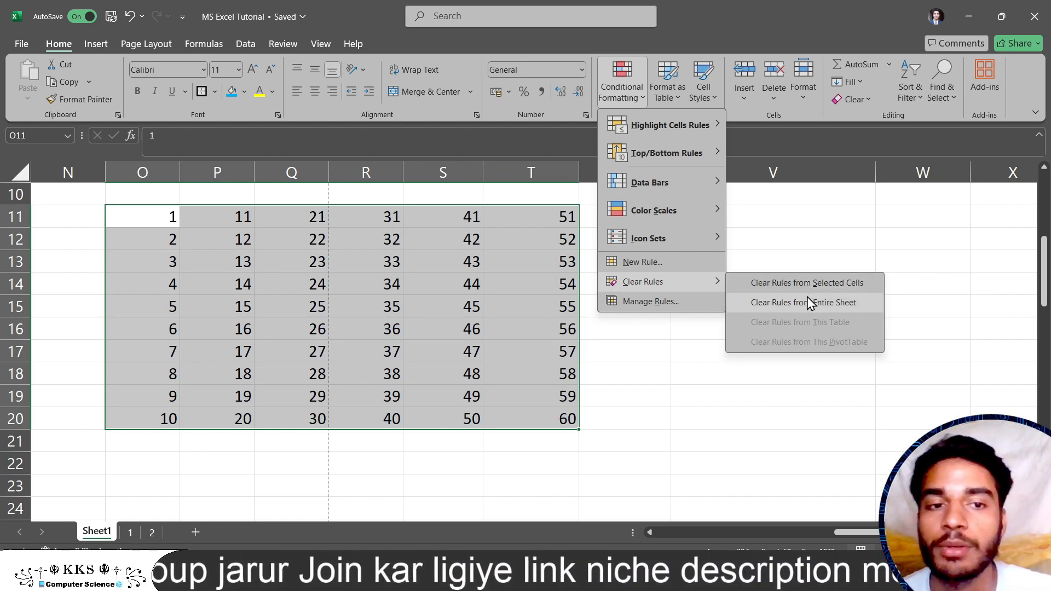
left_click(688, 309)
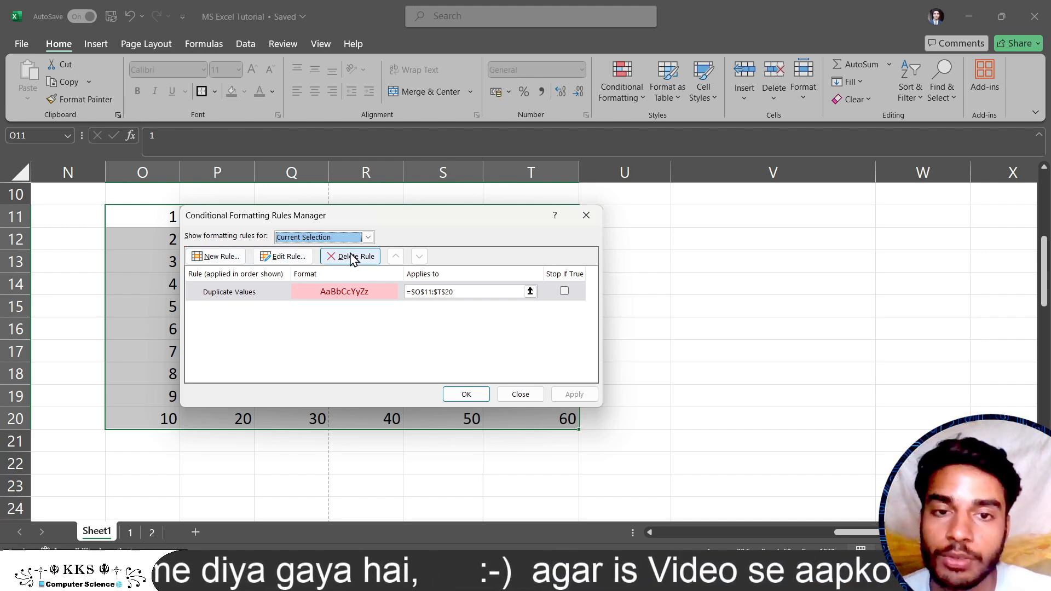
left_click(579, 221)
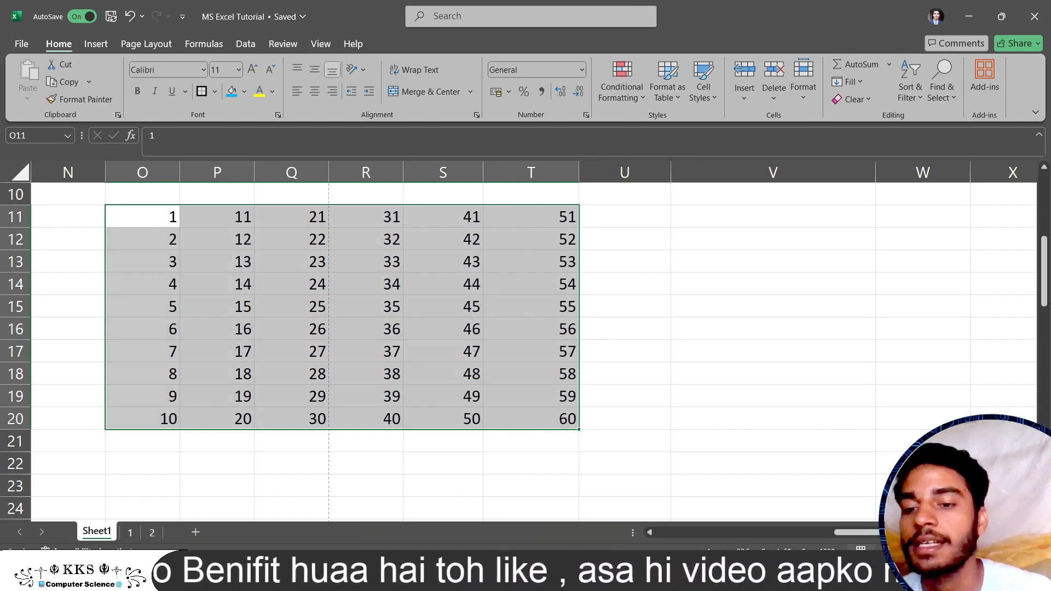
Step: Format O11:T20 as a table with the dark orange table style, leaving the headers option off
key("alt+Tab")
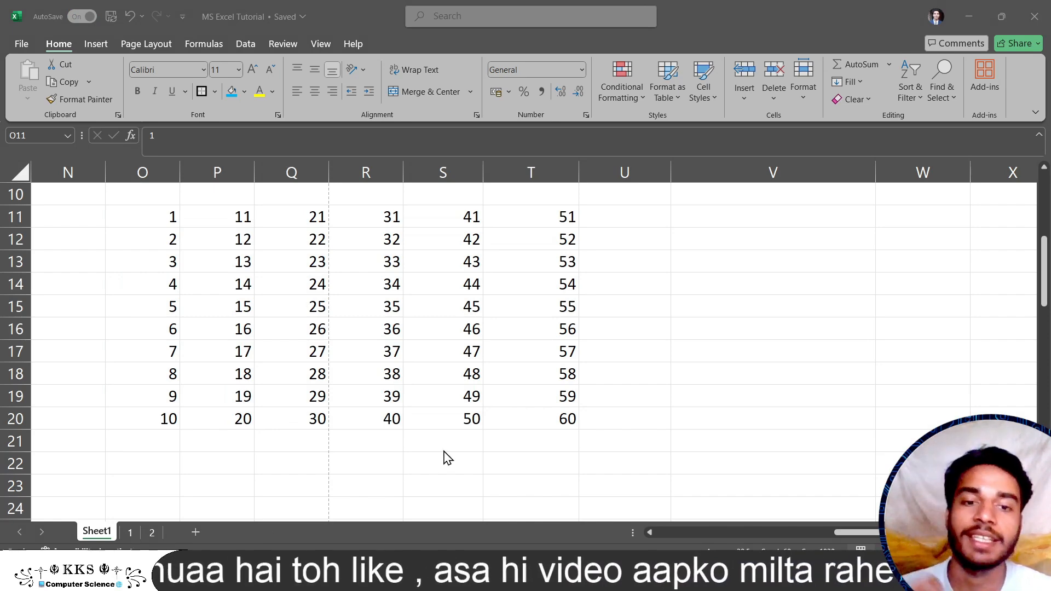
left_click(718, 54)
left_click(677, 91)
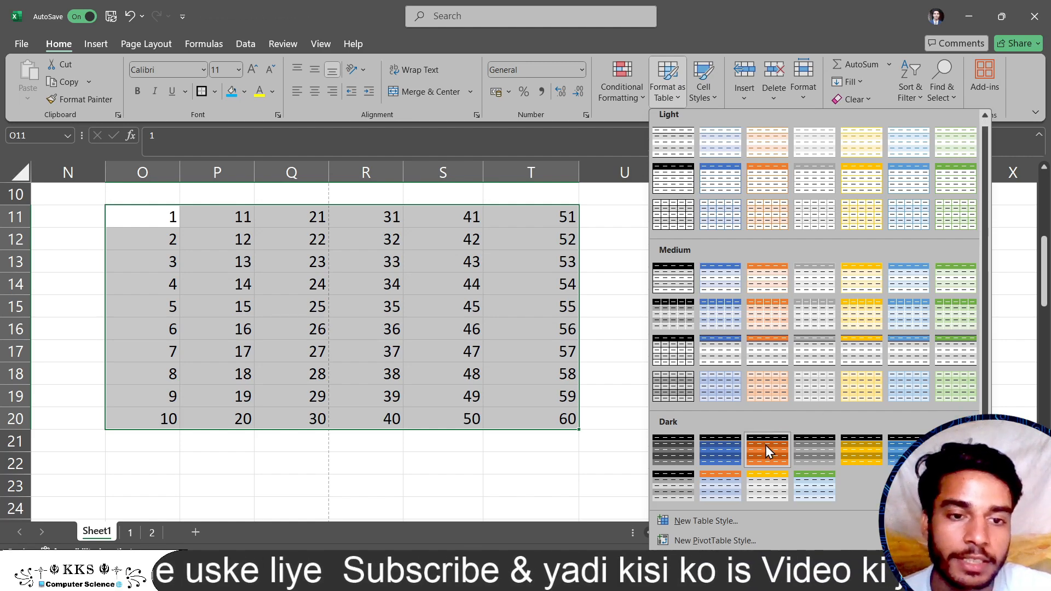
left_click(765, 445)
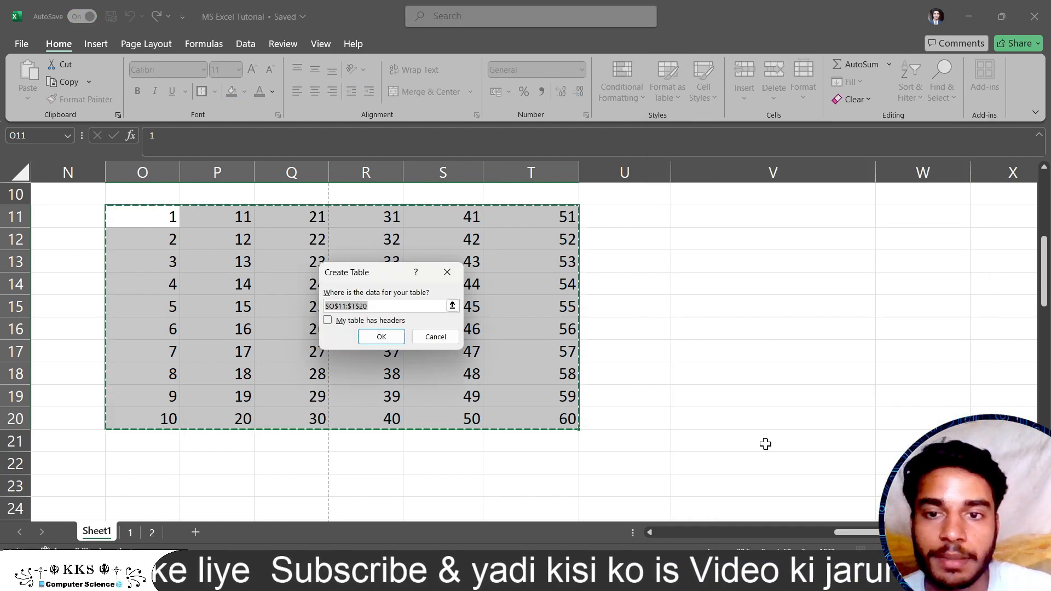
left_click(382, 339)
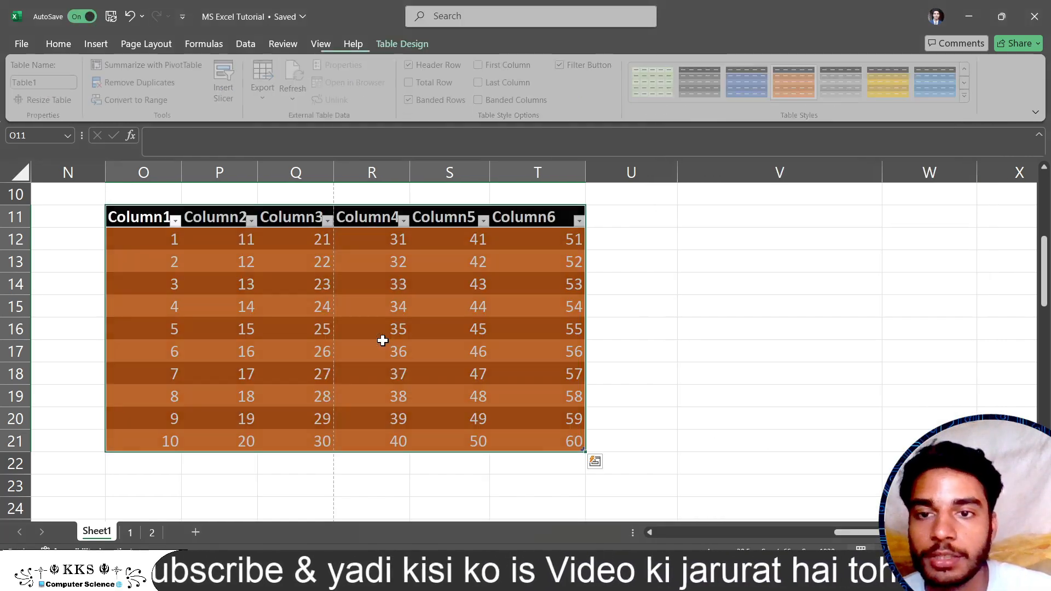
left_click(662, 309)
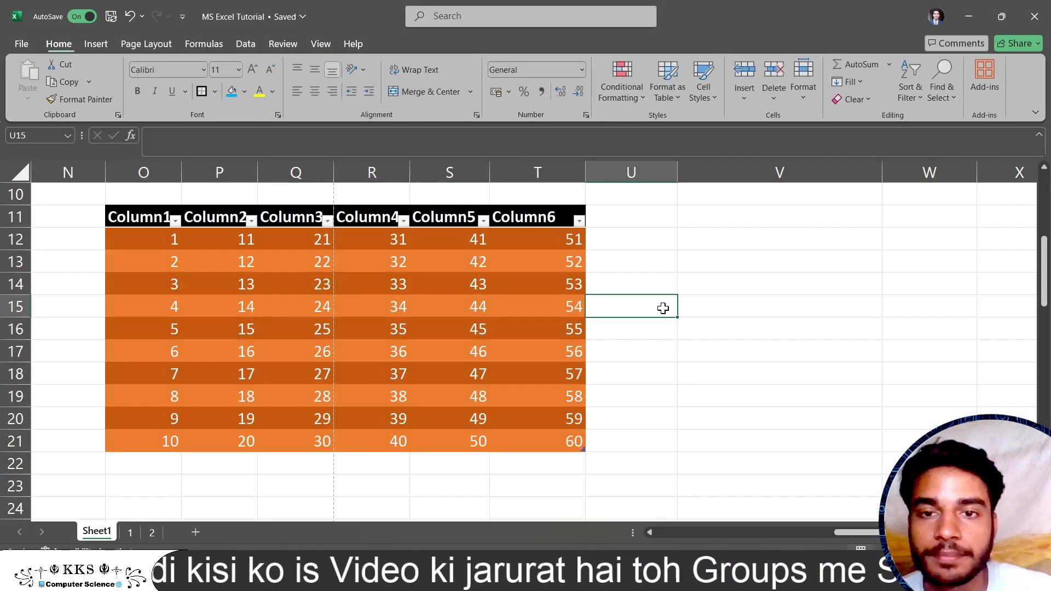
Step: Create an empty PivotTable from Table1 on a new worksheet and close its field list
left_click(137, 215)
left_click_drag(137, 214, 300, 282)
left_click(301, 282)
left_click(347, 285)
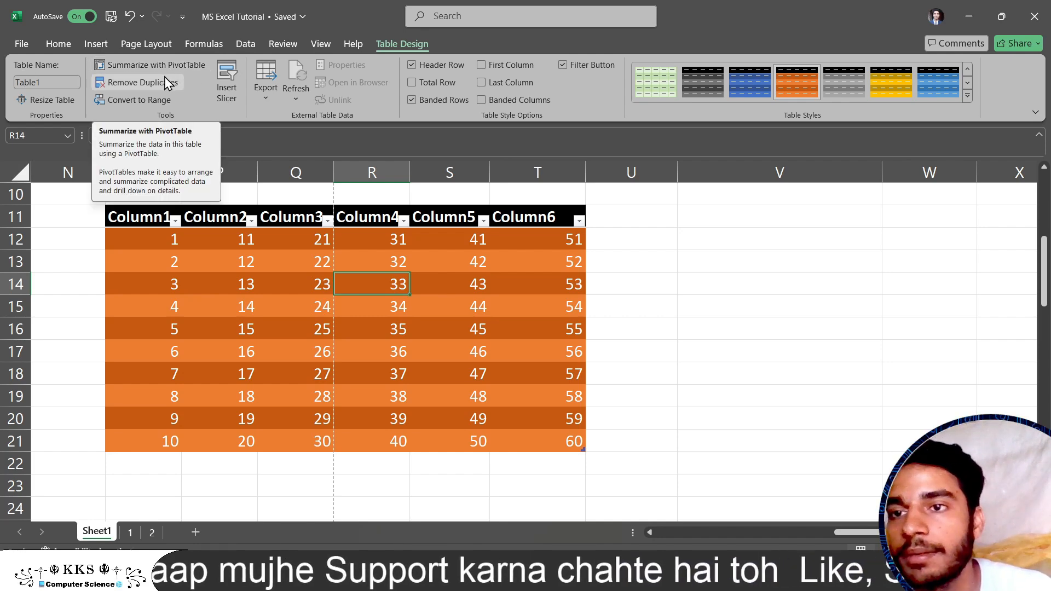
left_click(152, 63)
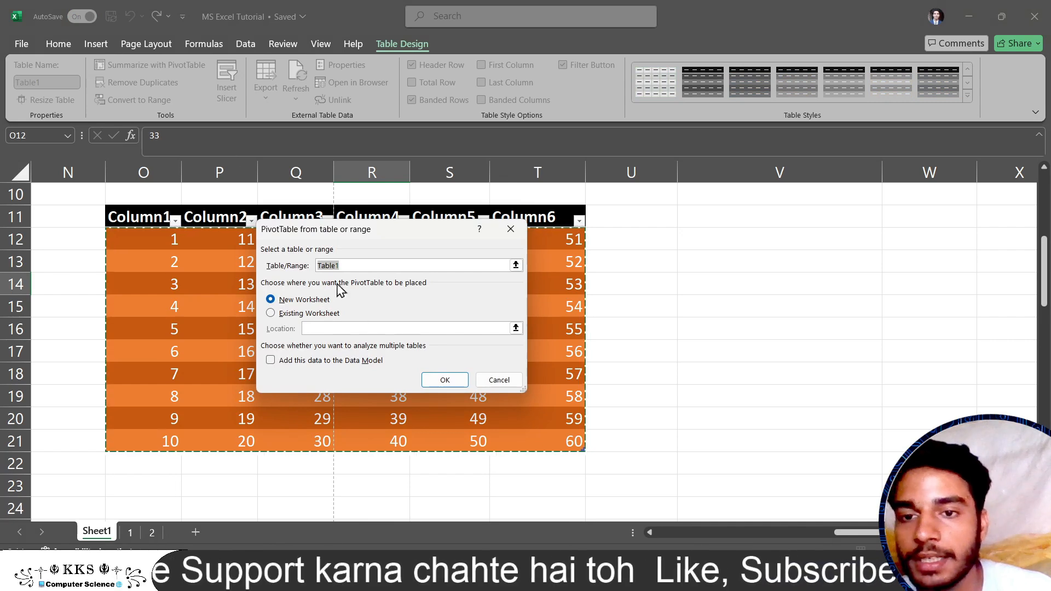
left_click(459, 382)
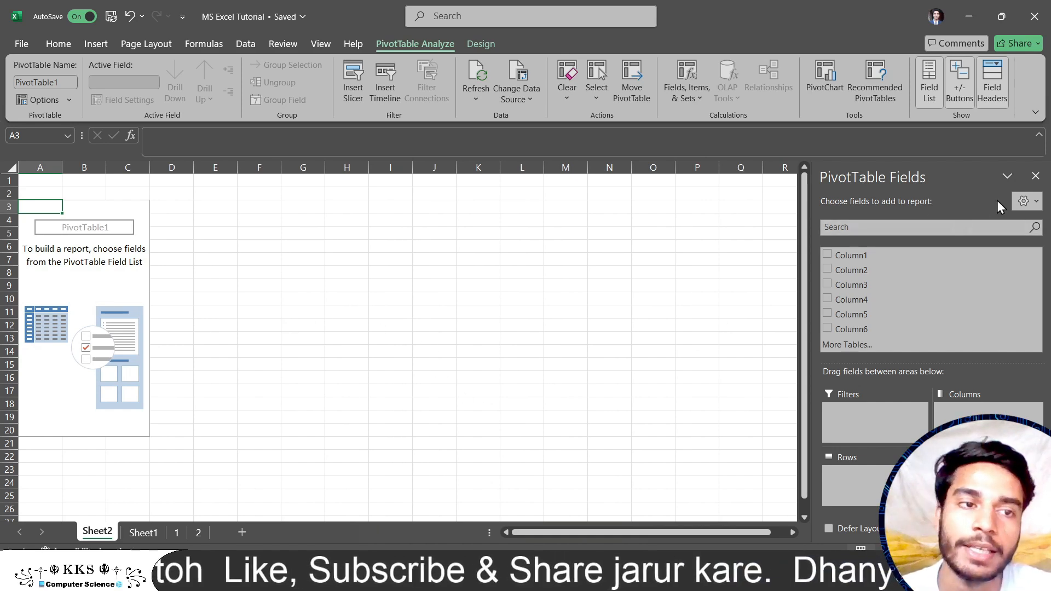
left_click(1035, 175)
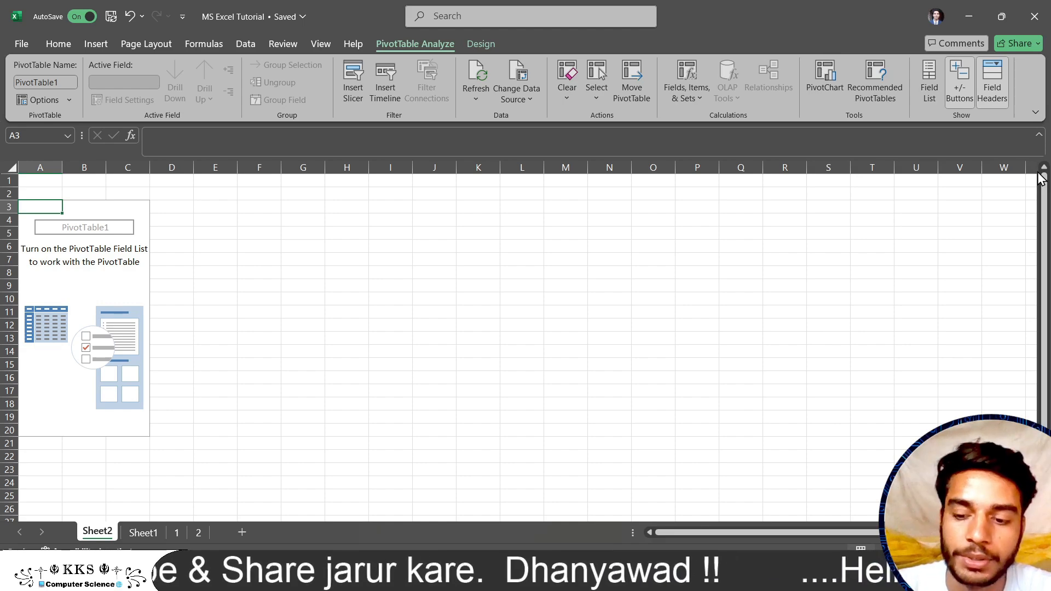
Step: Undo the orange table formatting on O11:T20, and reformat the range as a table with a medium blue style, leaving the headers option off
key("ctrl+z")
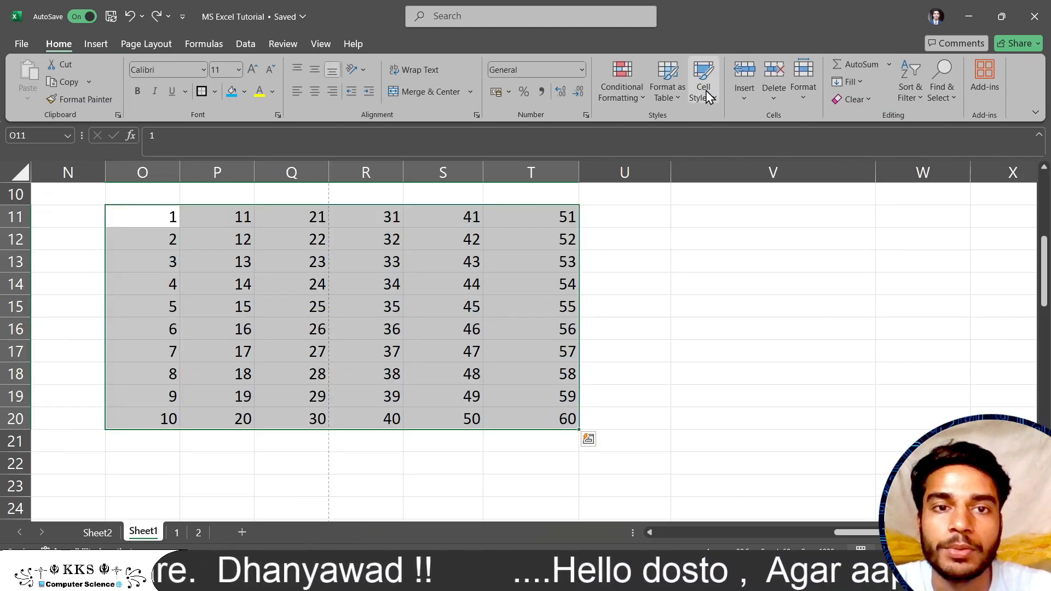
left_click(684, 96)
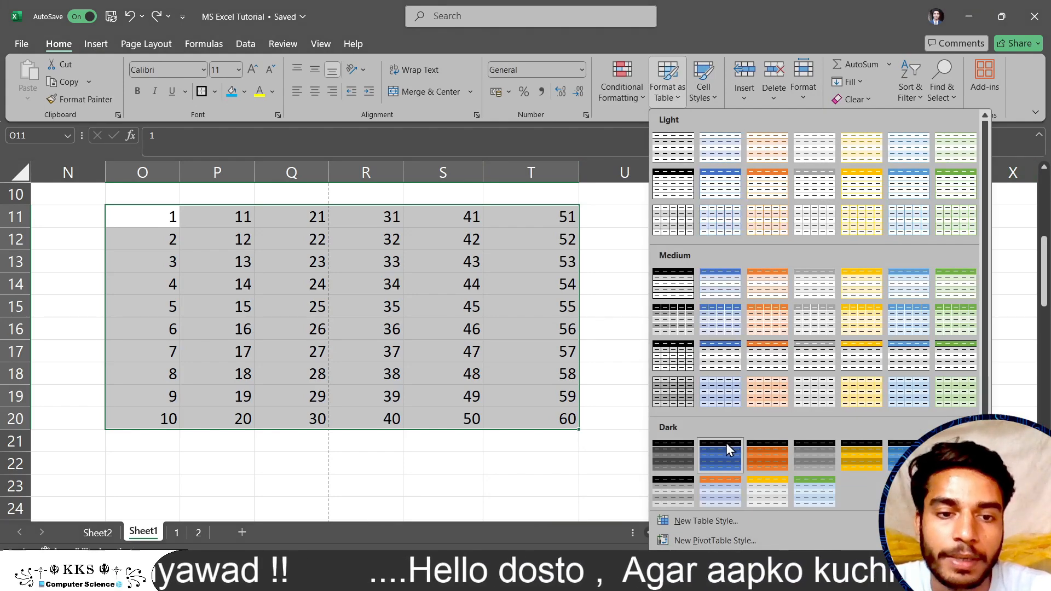
left_click(731, 283)
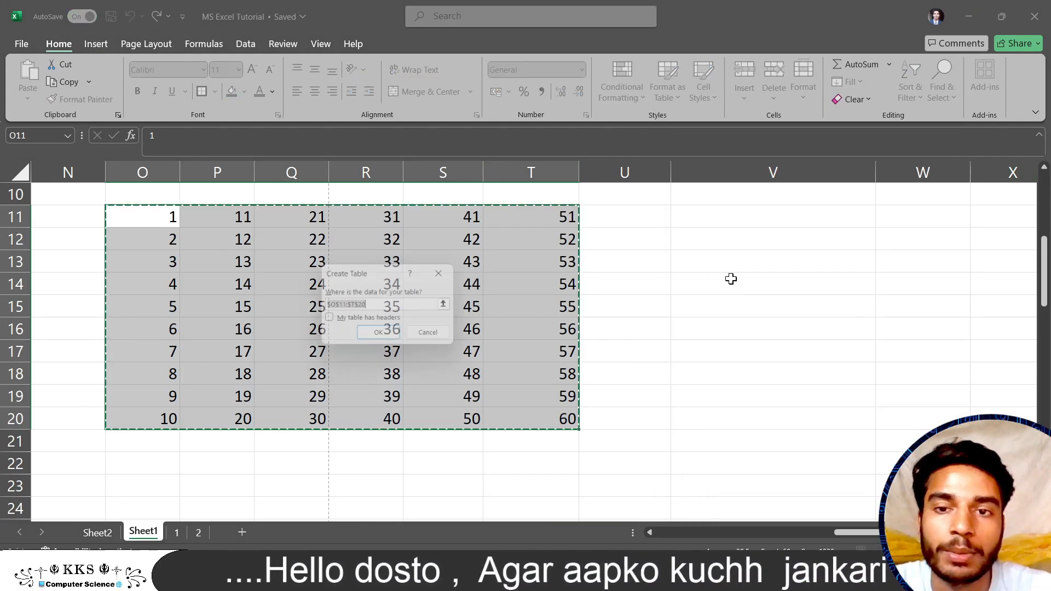
left_click(373, 336)
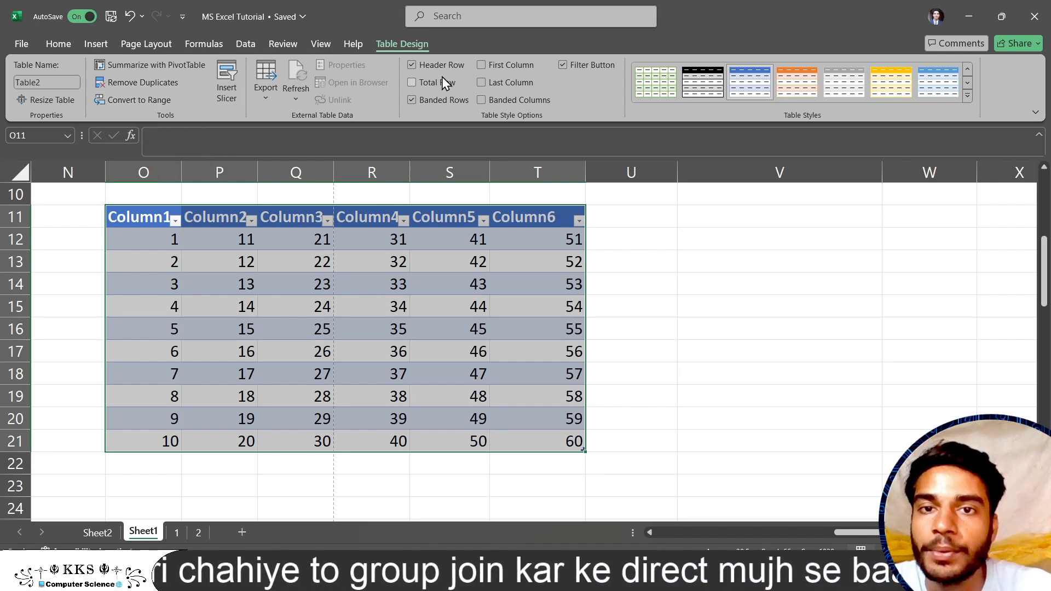
Step: Try switching the table's header row, total row and banded rows options, restoring each to its original setting
left_click(411, 65)
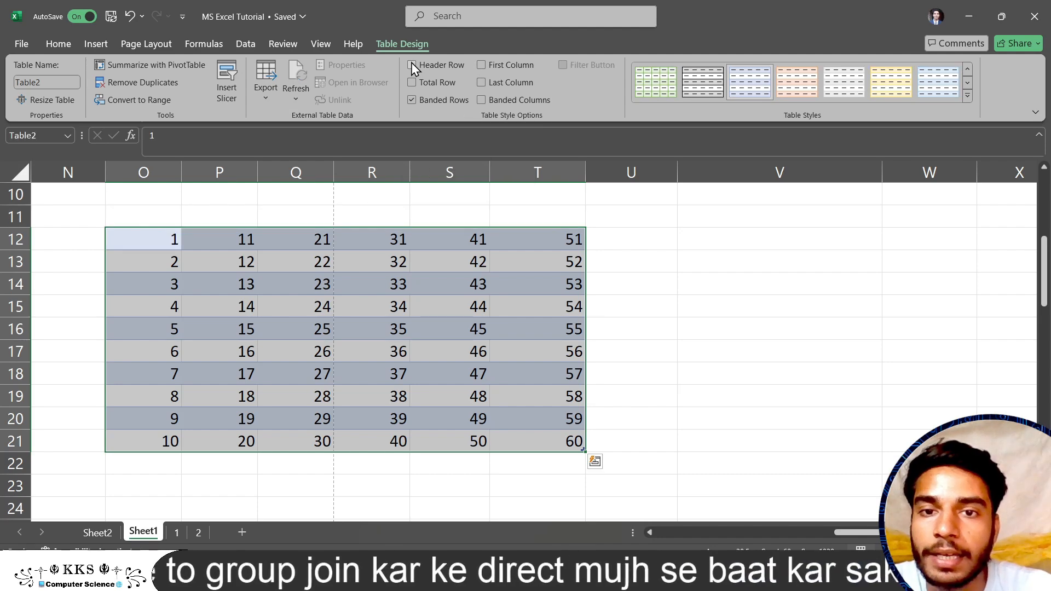
left_click(411, 65)
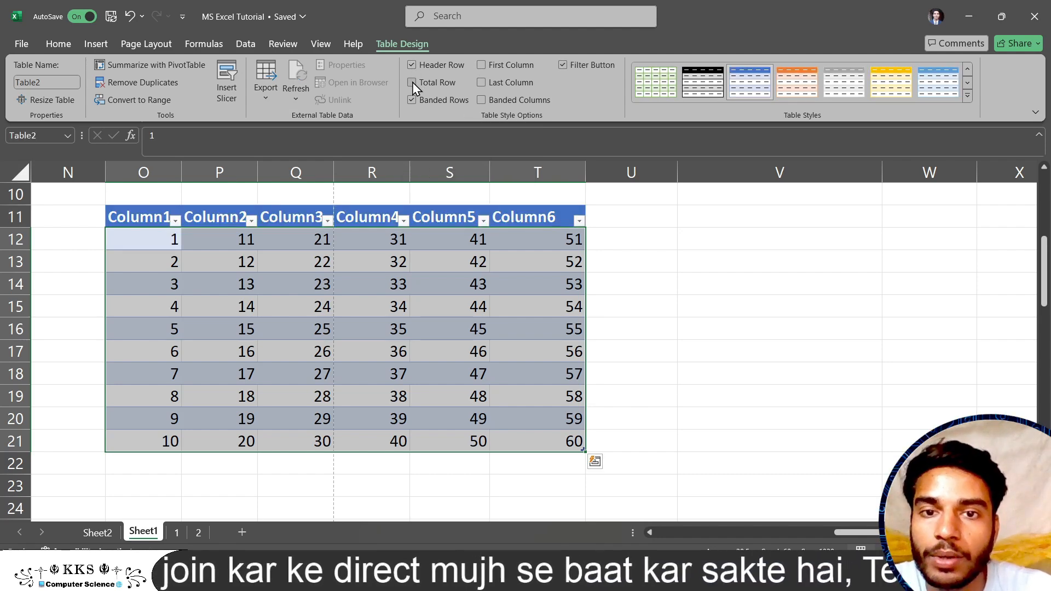
left_click(412, 82)
left_click(412, 82)
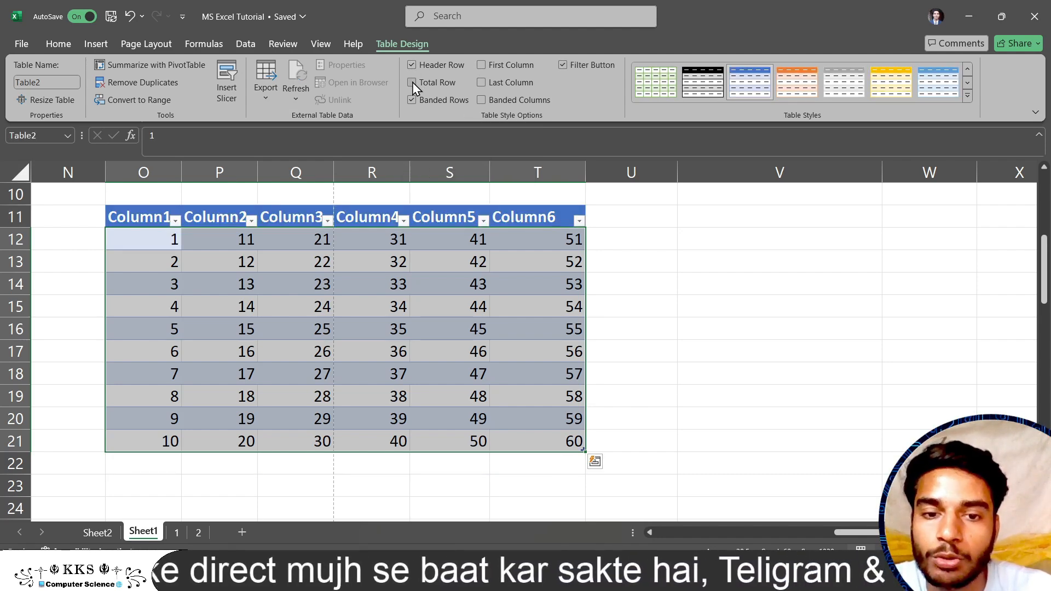
left_click(412, 82)
left_click(412, 83)
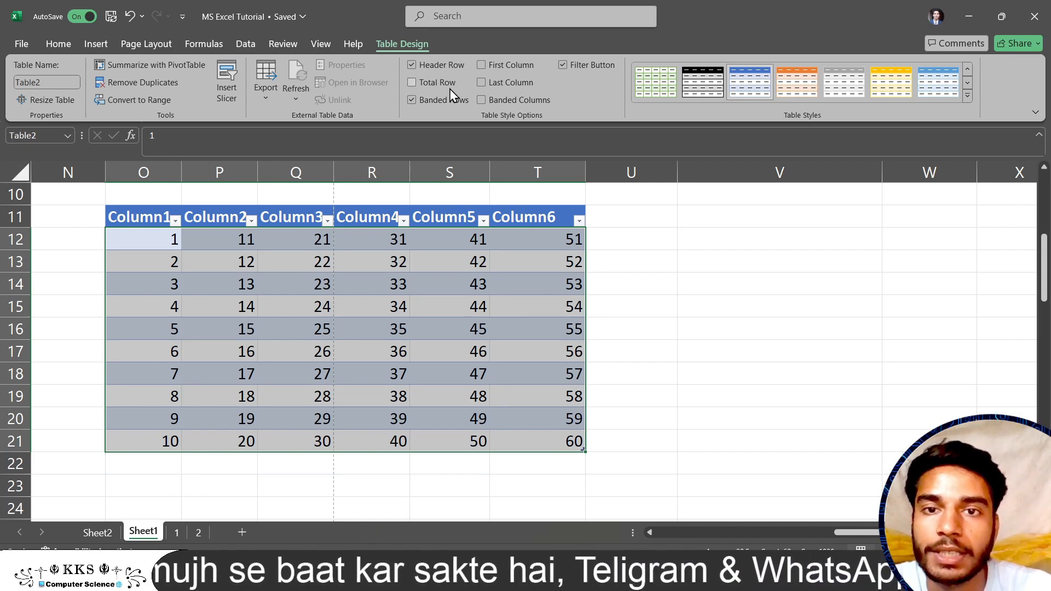
left_click(412, 101)
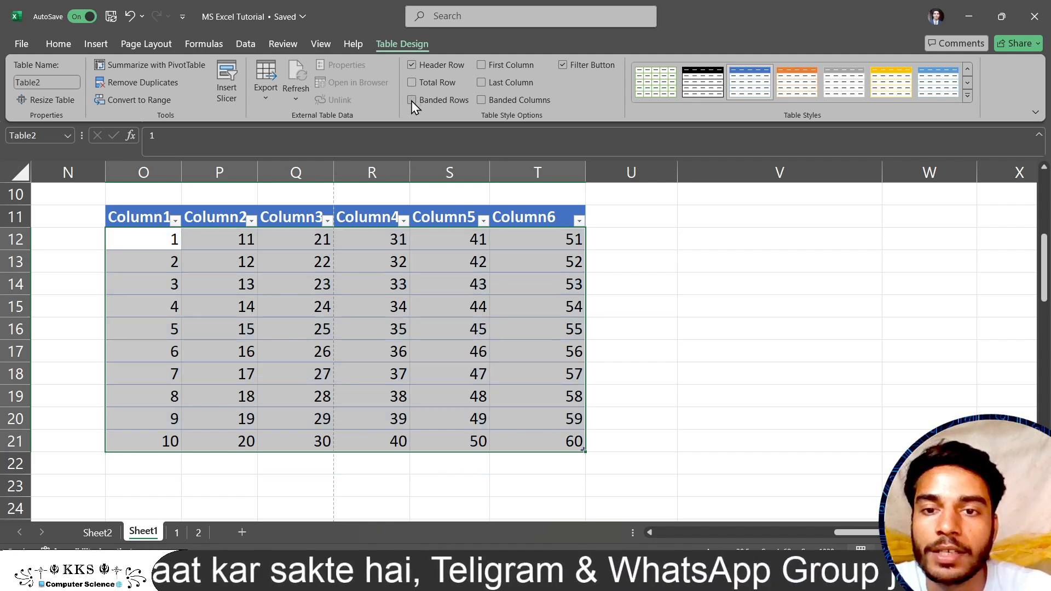
left_click(412, 101)
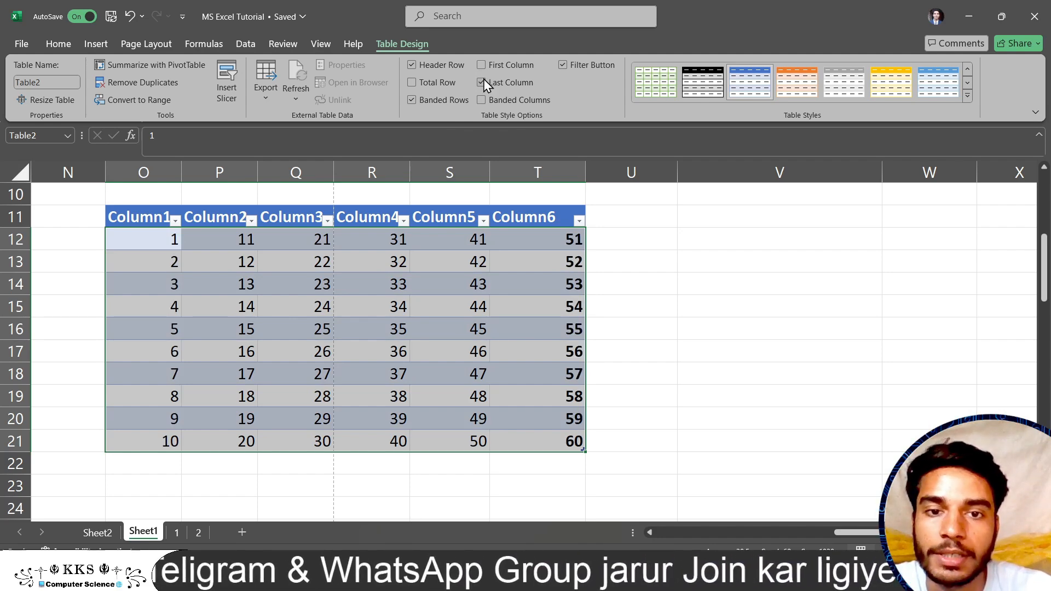
Step: Try switching the table's banded columns and filter button options back and forth, and view the filter menu of Column6
left_click(485, 100)
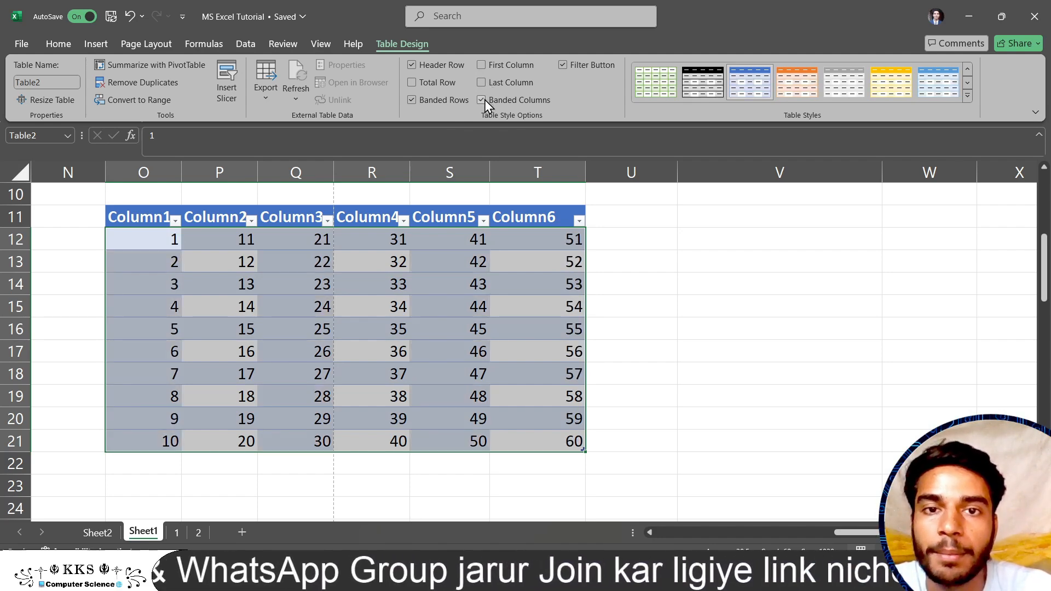
left_click(485, 99)
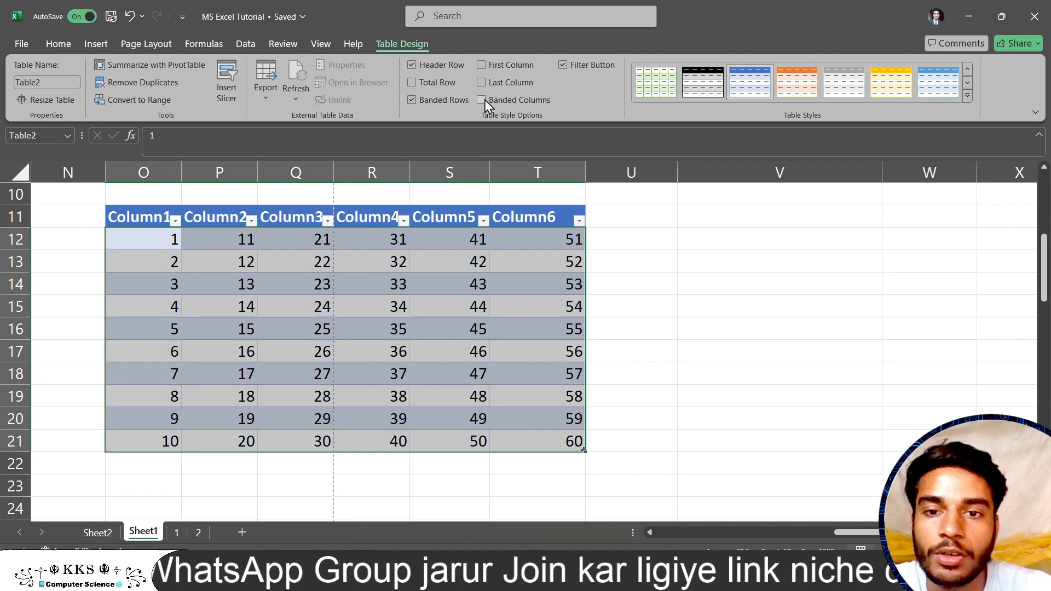
left_click(564, 64)
left_click(563, 65)
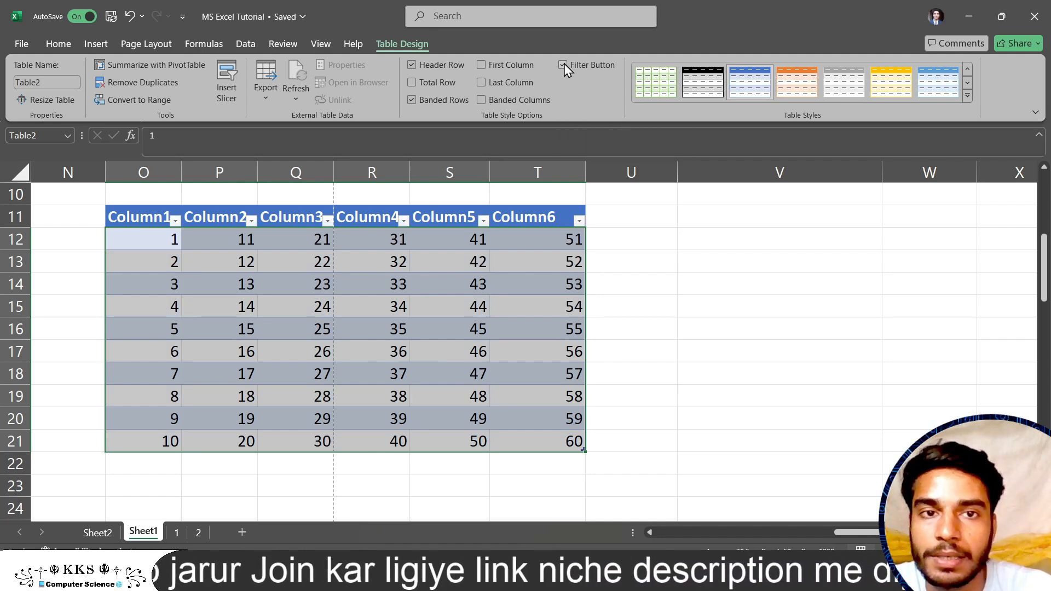
left_click(579, 220)
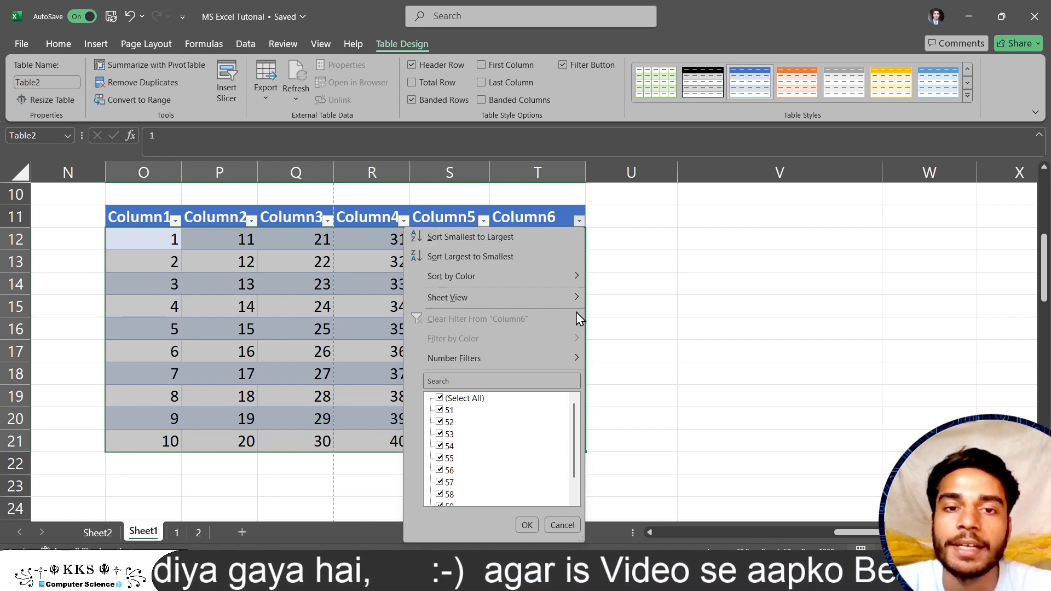
left_click(621, 245)
left_click(618, 242)
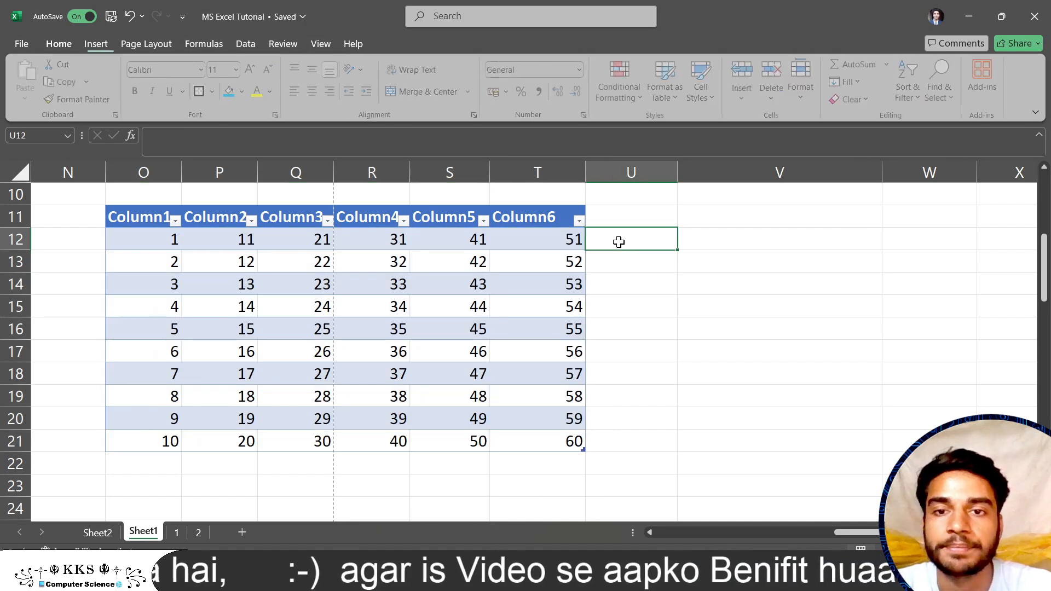
Step: Browse the table style gallery and clear the style from the table
left_click(527, 229)
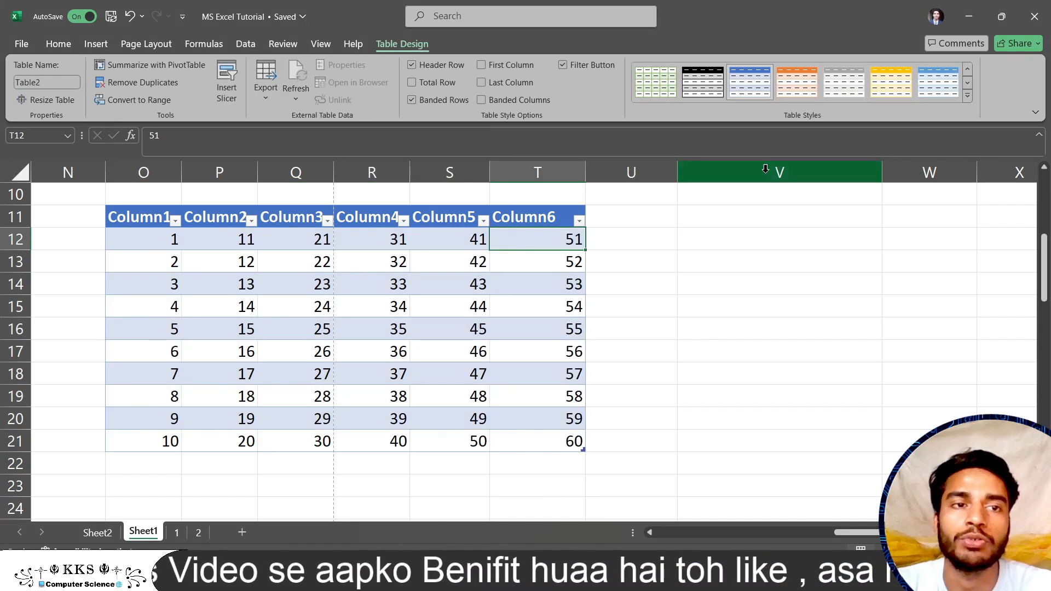
left_click(969, 98)
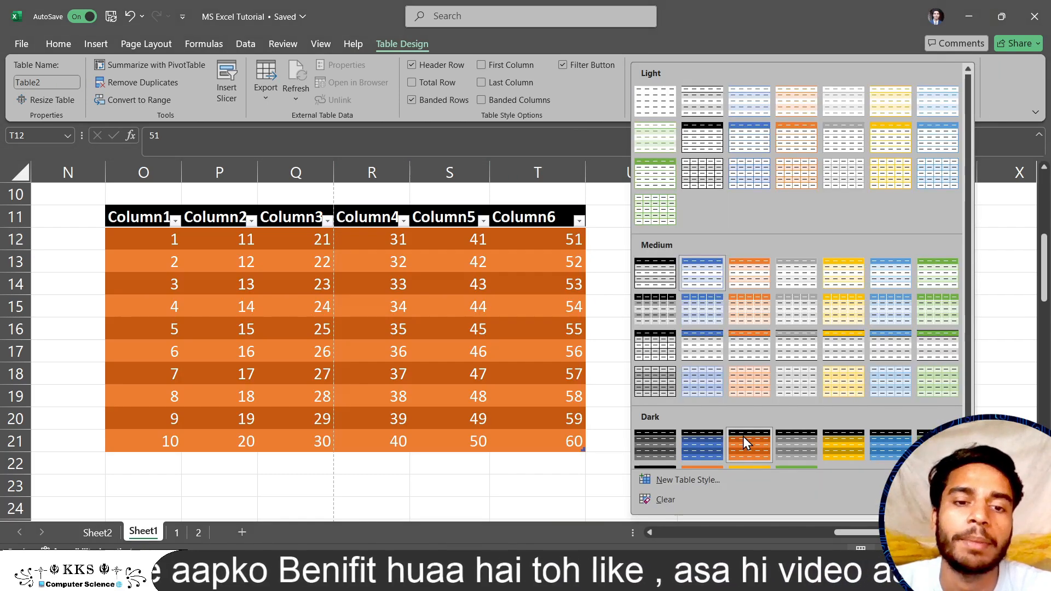
scroll(744, 436, "down", 1)
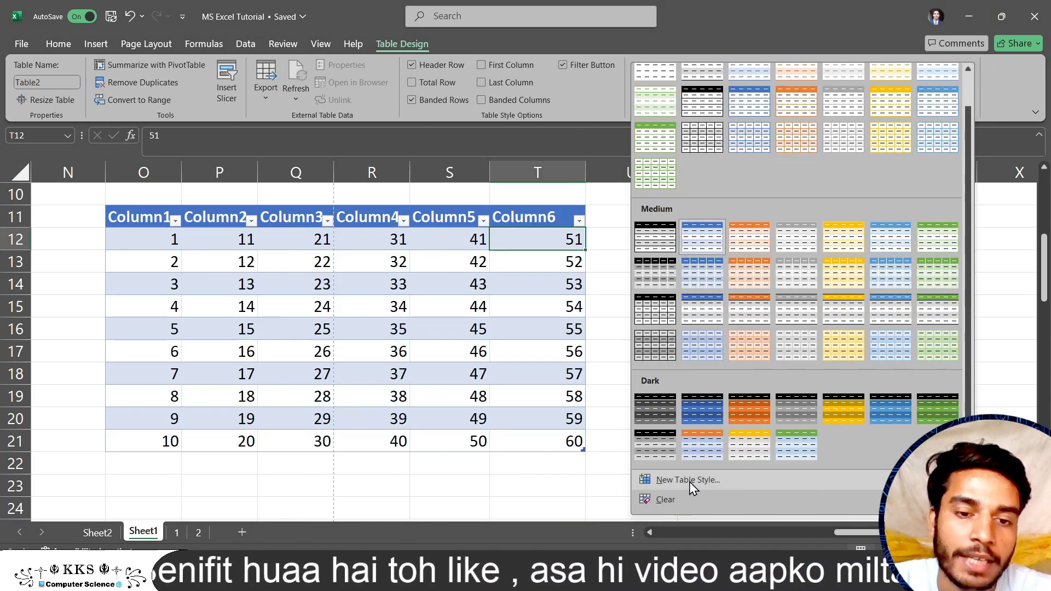
left_click(684, 501)
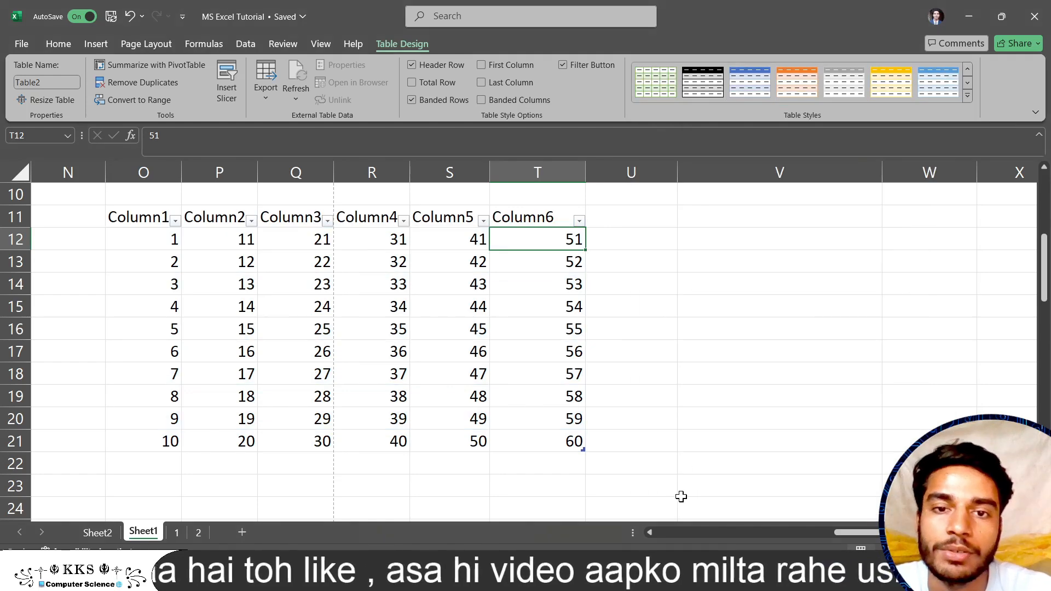
left_click(696, 357)
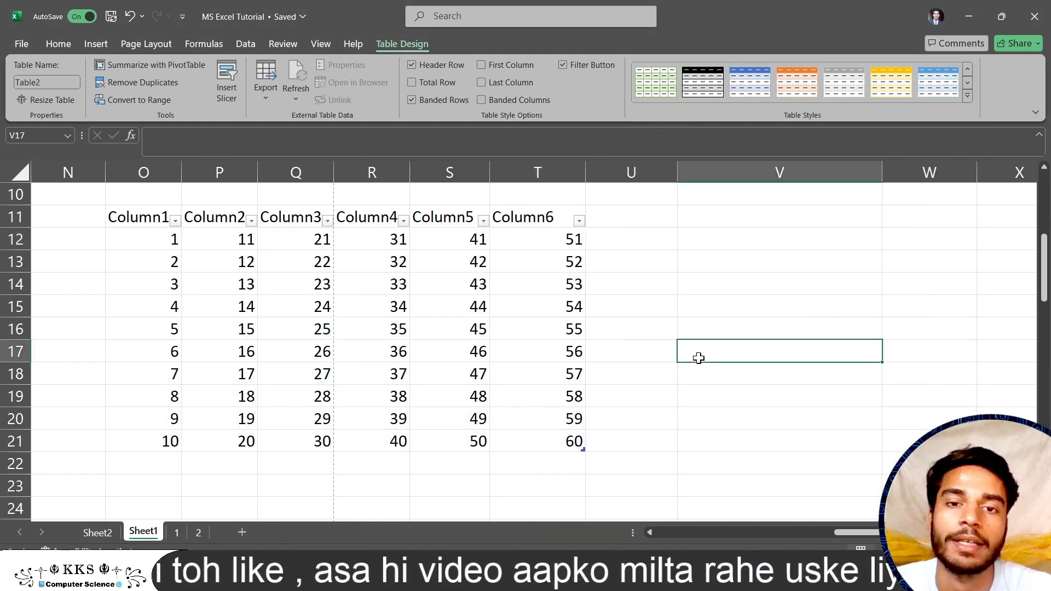
Step: Undo the style clearing, the table option changes and the blue table formatting on the number range
key("ctrl+z")
left_click(105, 207)
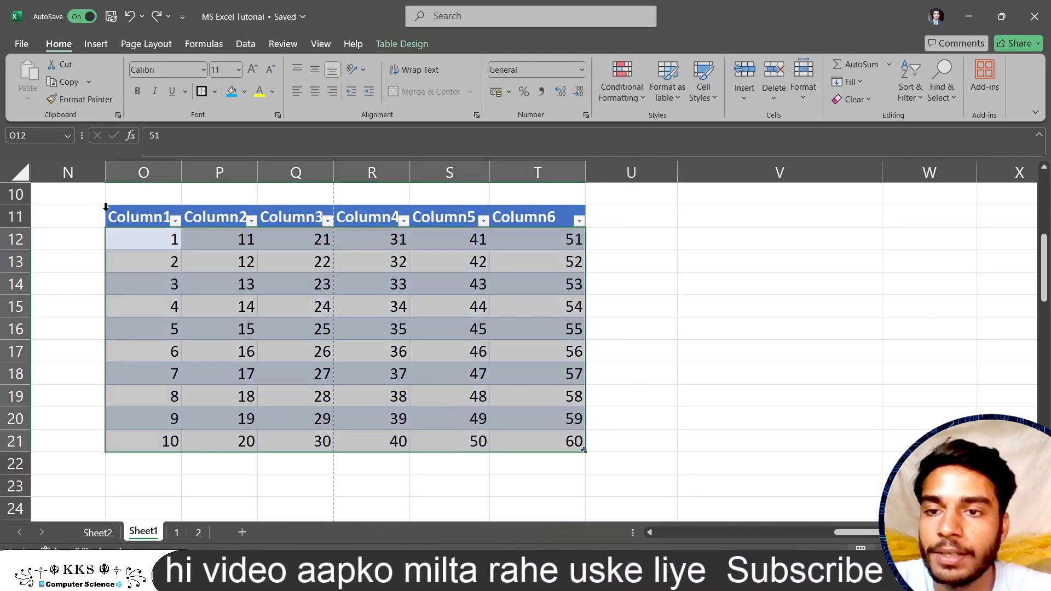
key("ctrl+z")
key("ctrl+z")
key("ctrl+z")
key("ctrl+z")
key("ctrl+z")
key("ctrl+z")
key("ctrl+z")
key("ctrl+z")
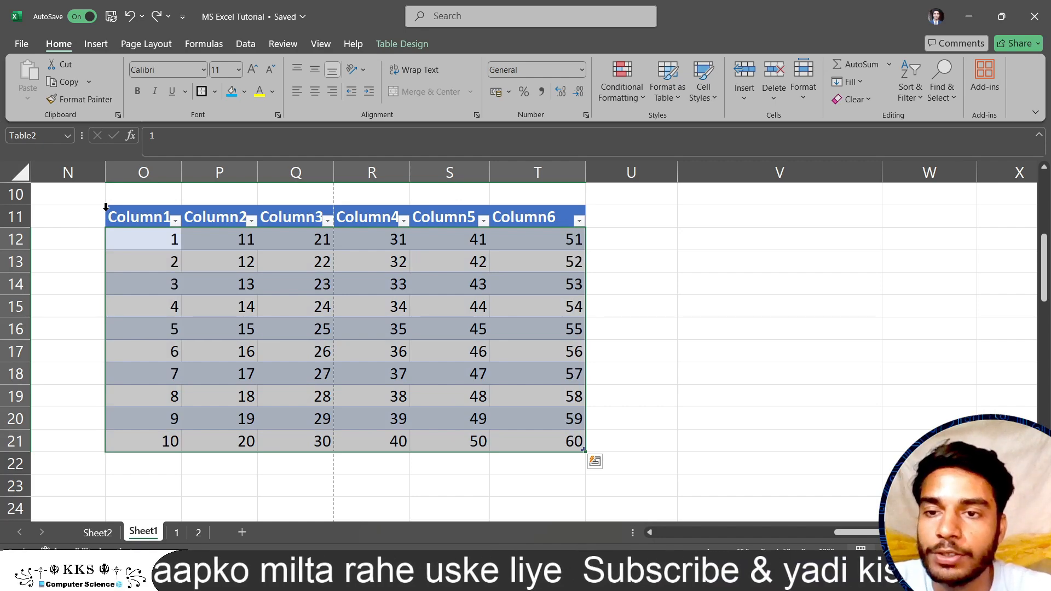
key("ctrl+z")
key("ctrl+z")
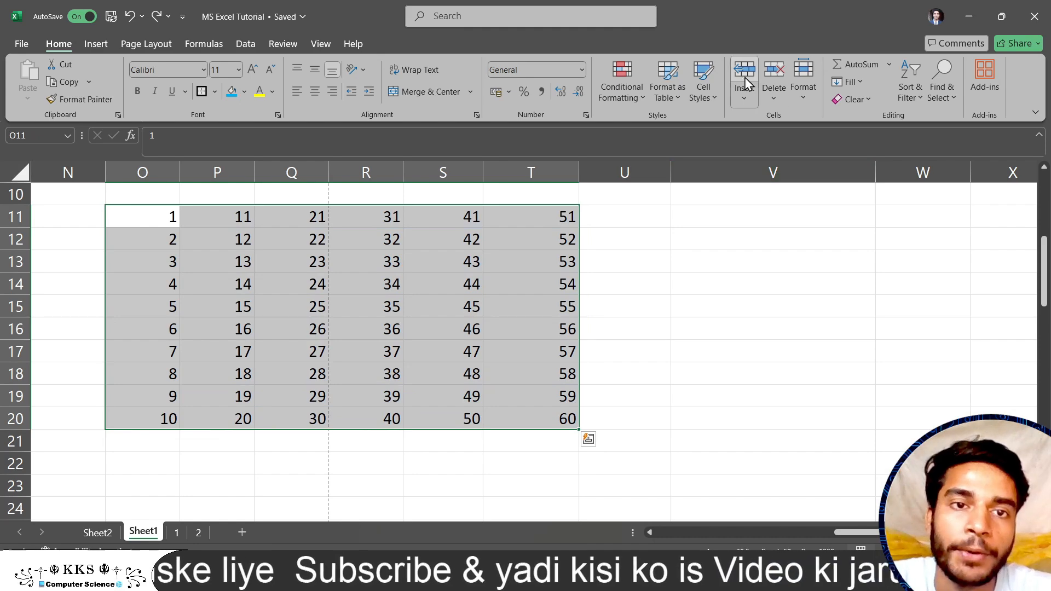
Step: Examine the available cell styles, including the good and bad, heading, themed and number format groups
left_click(708, 100)
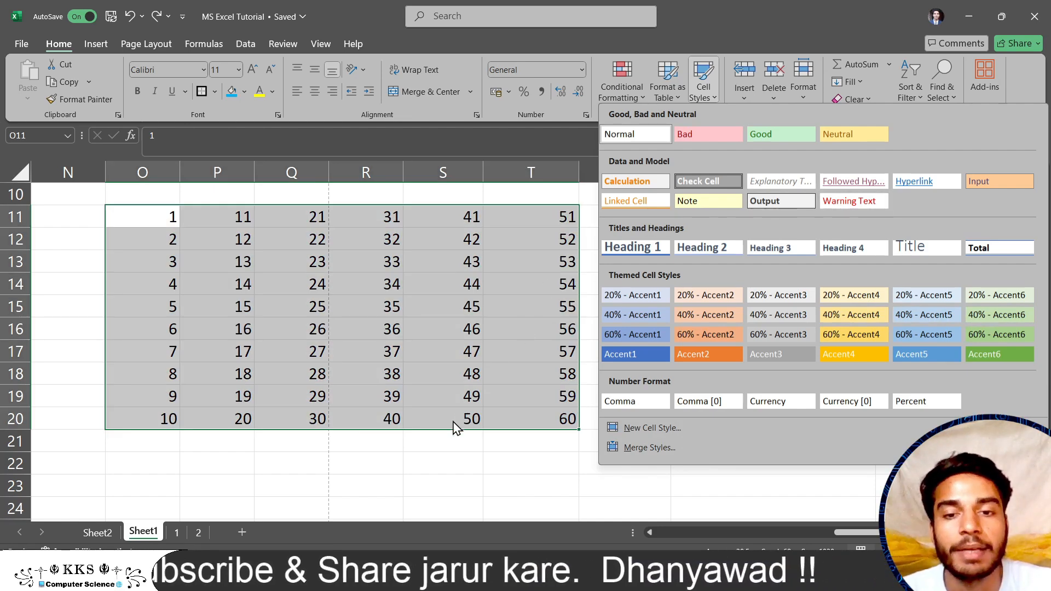
key("Escape")
left_click(449, 474)
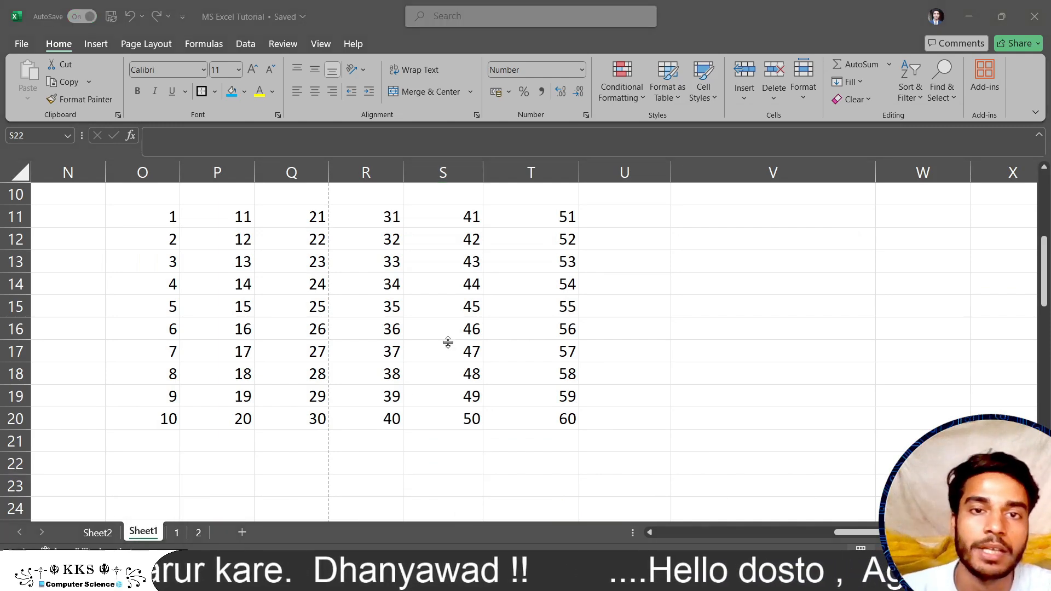
left_click(708, 57)
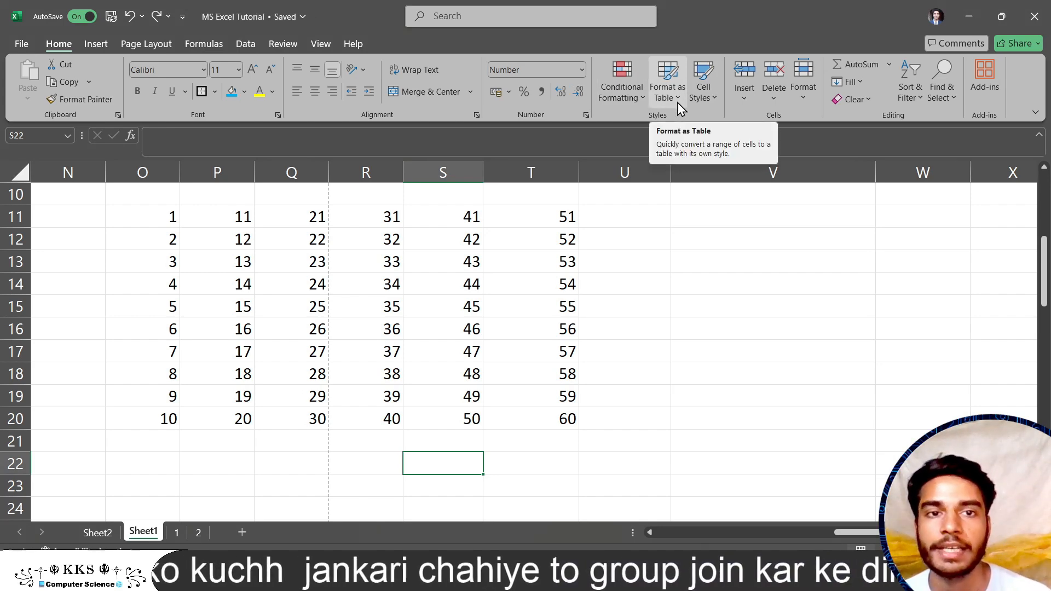
left_click(707, 89)
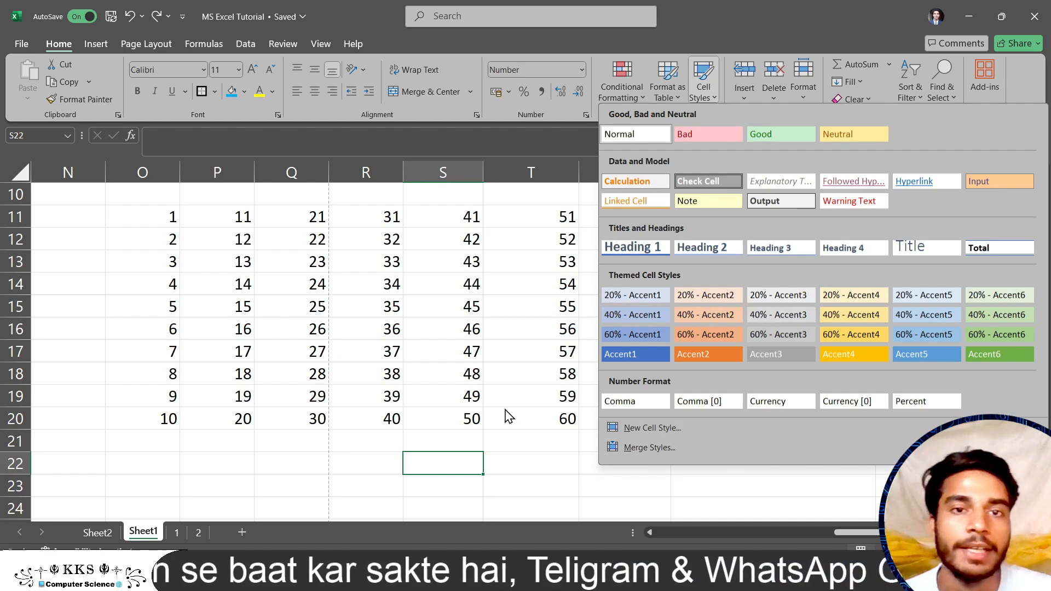
left_click(415, 469)
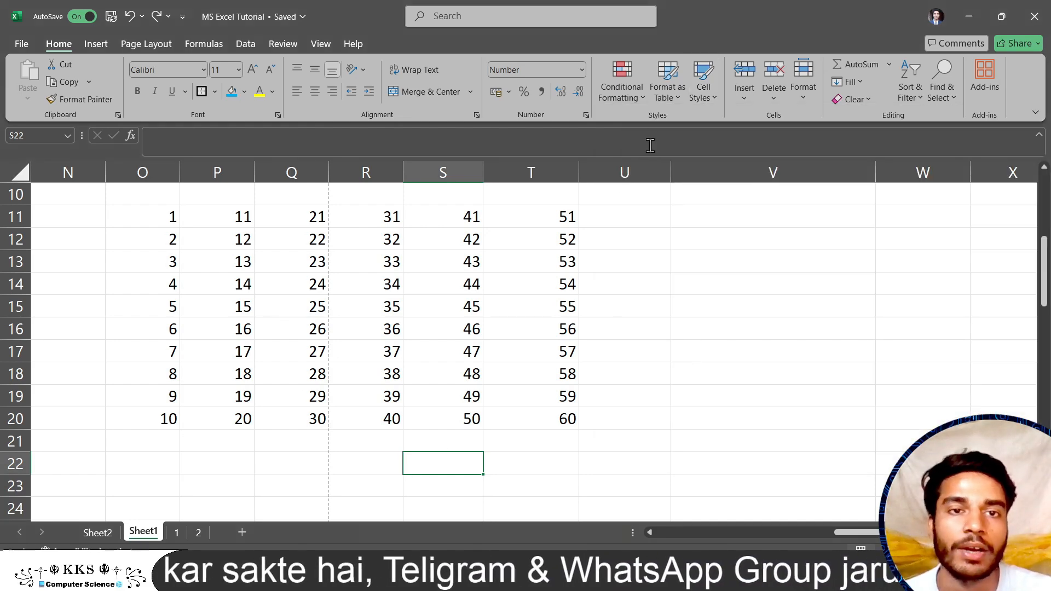
left_click(705, 87)
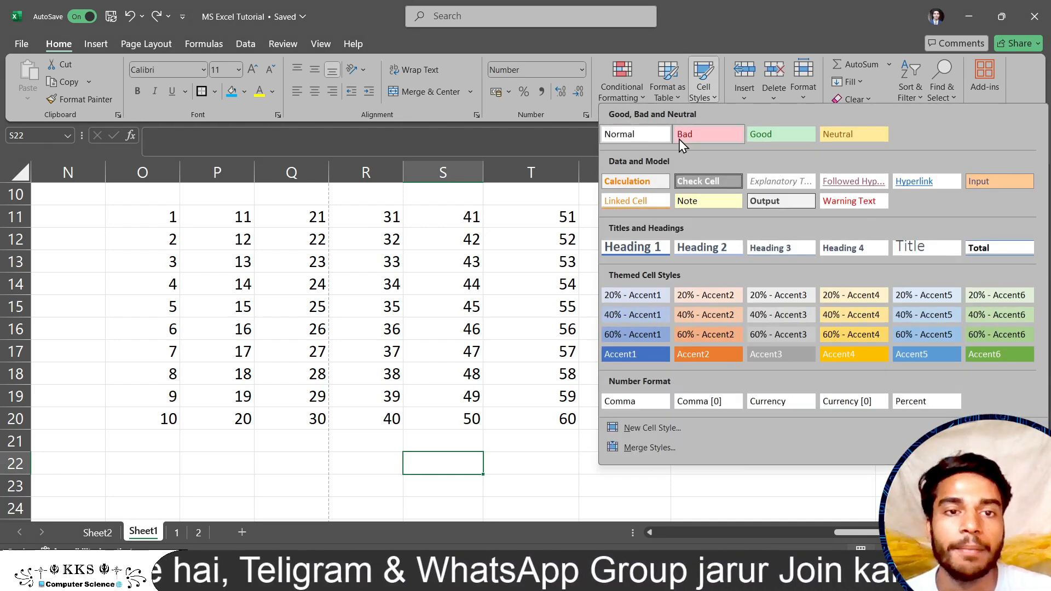
left_click(556, 472)
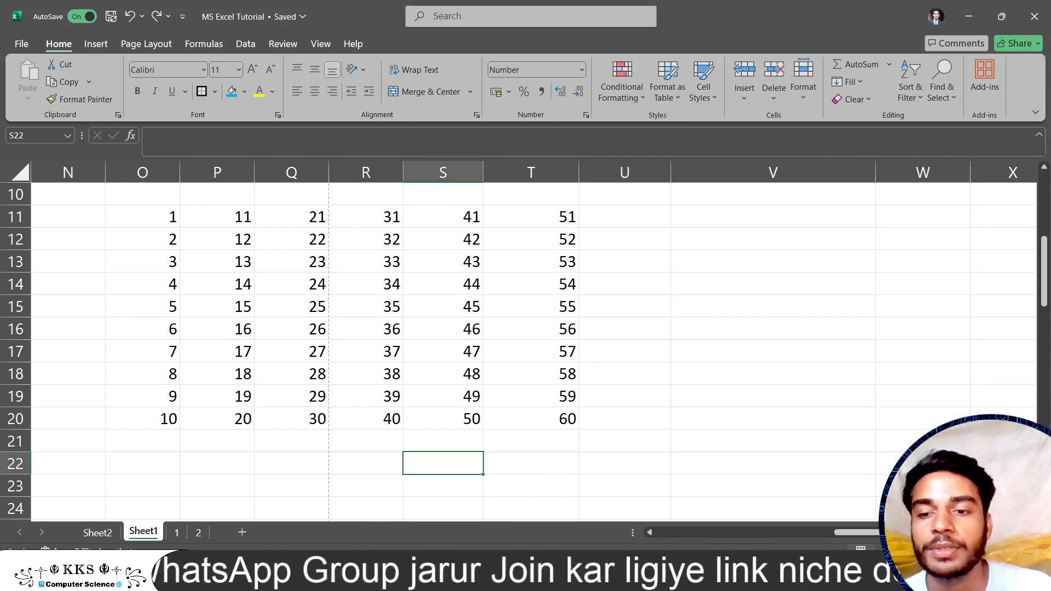
Step: Enter 1 in Q25 and 2 in Q26, and fill the series down to 9 in Q33
left_click(186, 573)
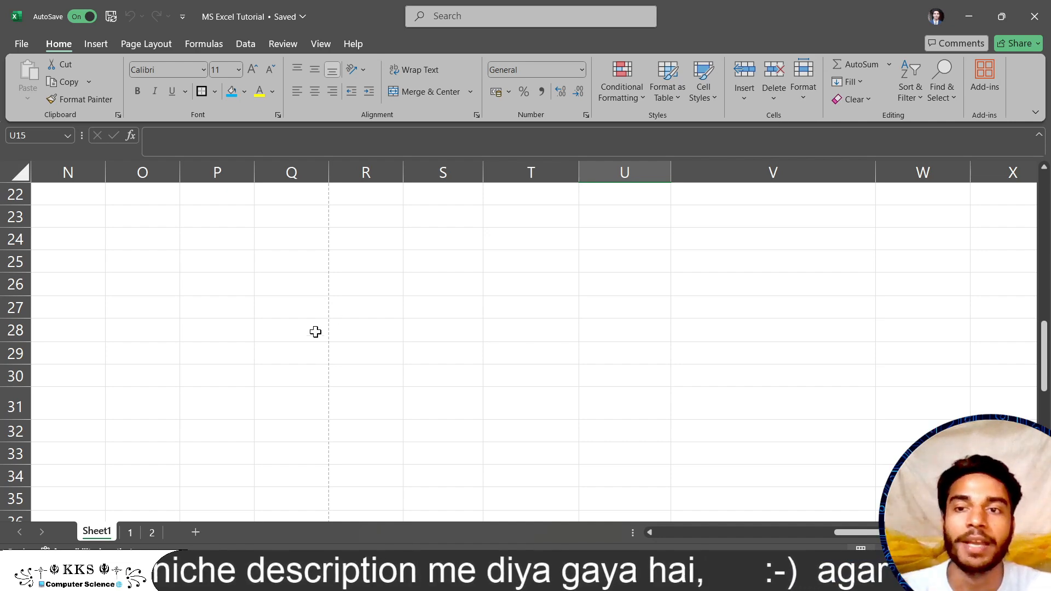
left_click(273, 260)
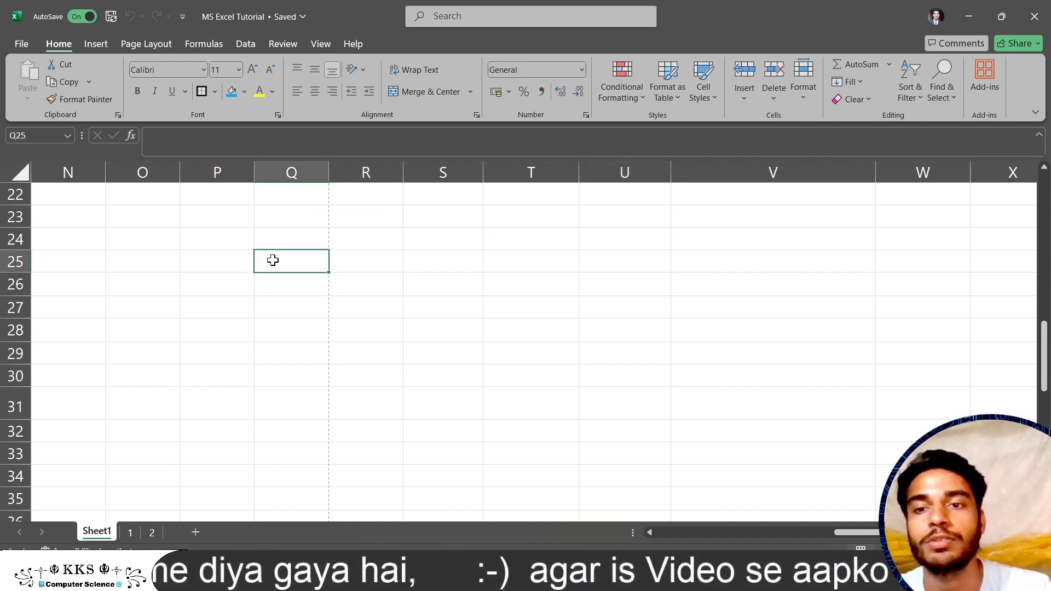
type("1")
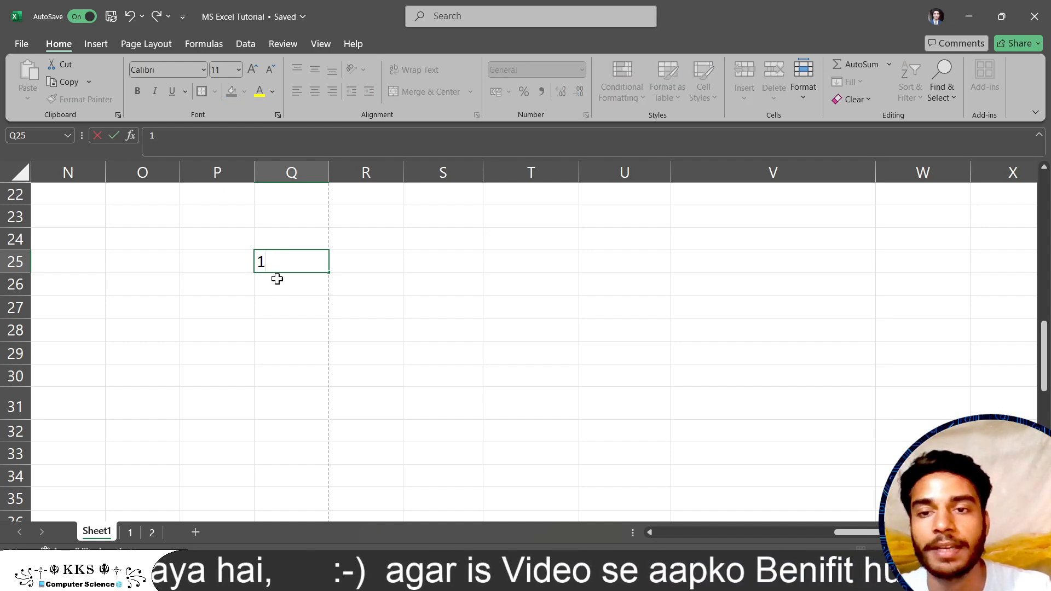
key("Return")
type("2")
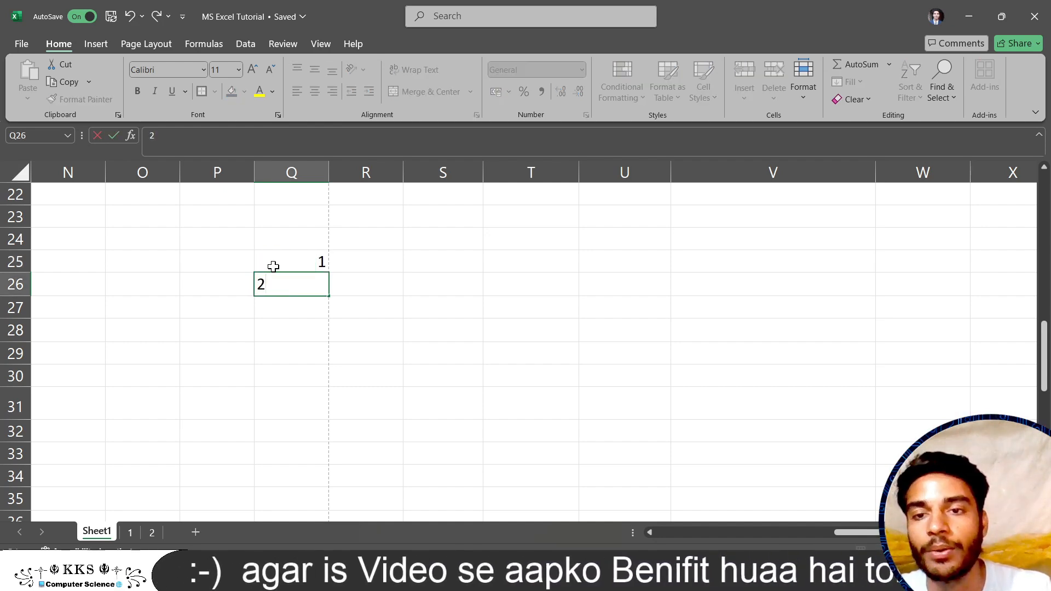
left_click(276, 263)
mouse_move(290, 254)
left_mouse_down()
mouse_move(293, 280)
mouse_move(331, 307)
mouse_move(331, 460)
left_mouse_up()
left_click(374, 416)
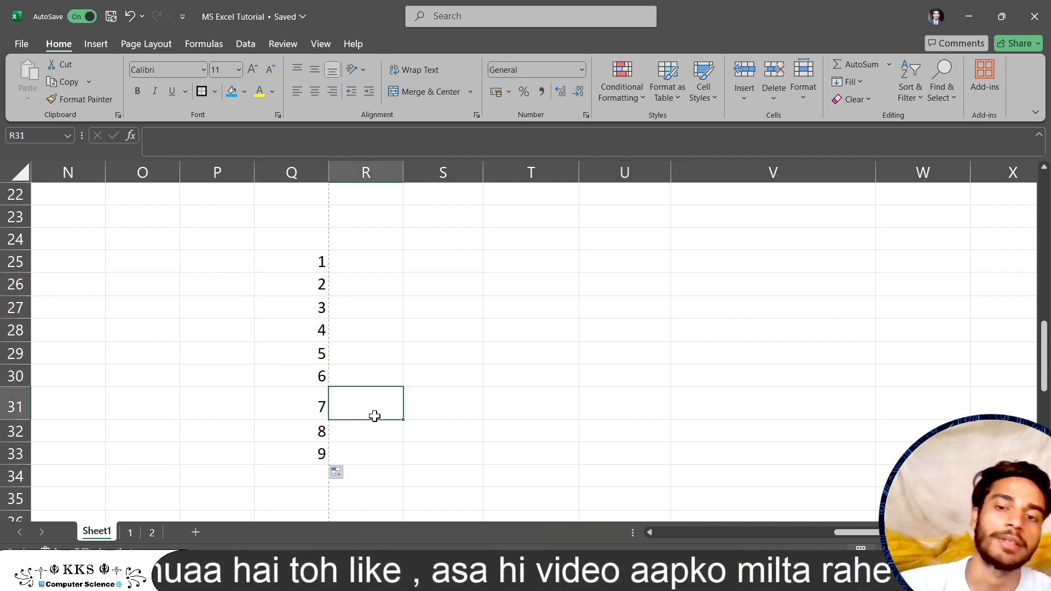
Step: Insert a cell at Q25 with the Shift cells right option, and undo the insertion
left_click(283, 267)
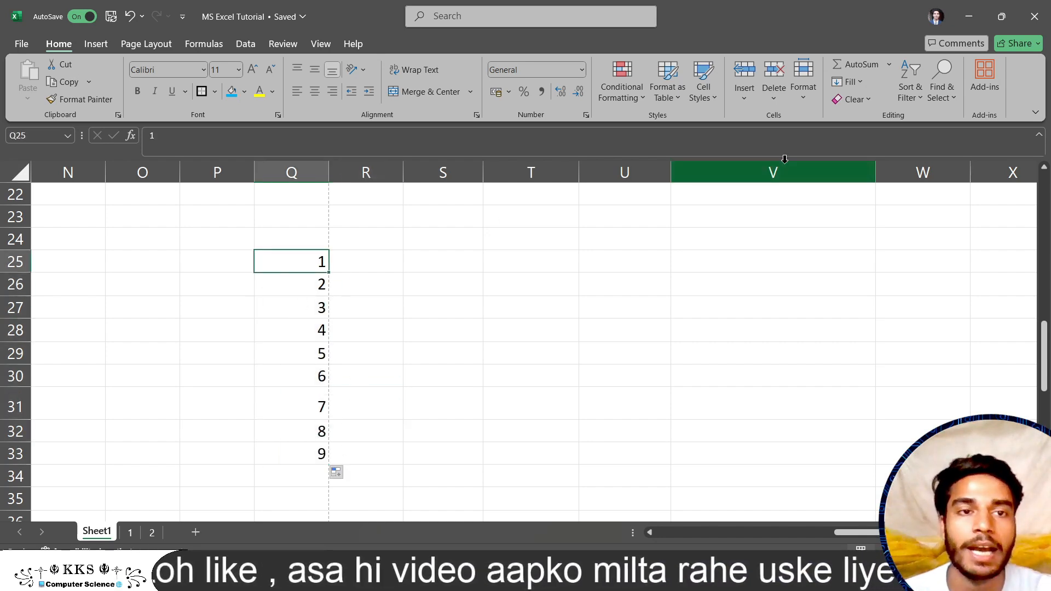
left_click(753, 100)
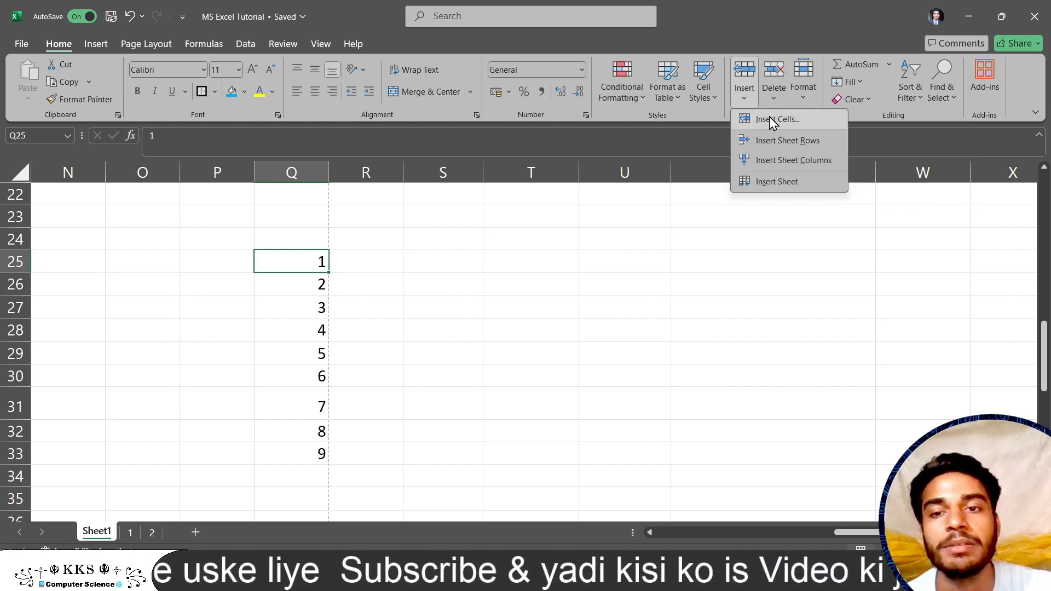
left_click(770, 119)
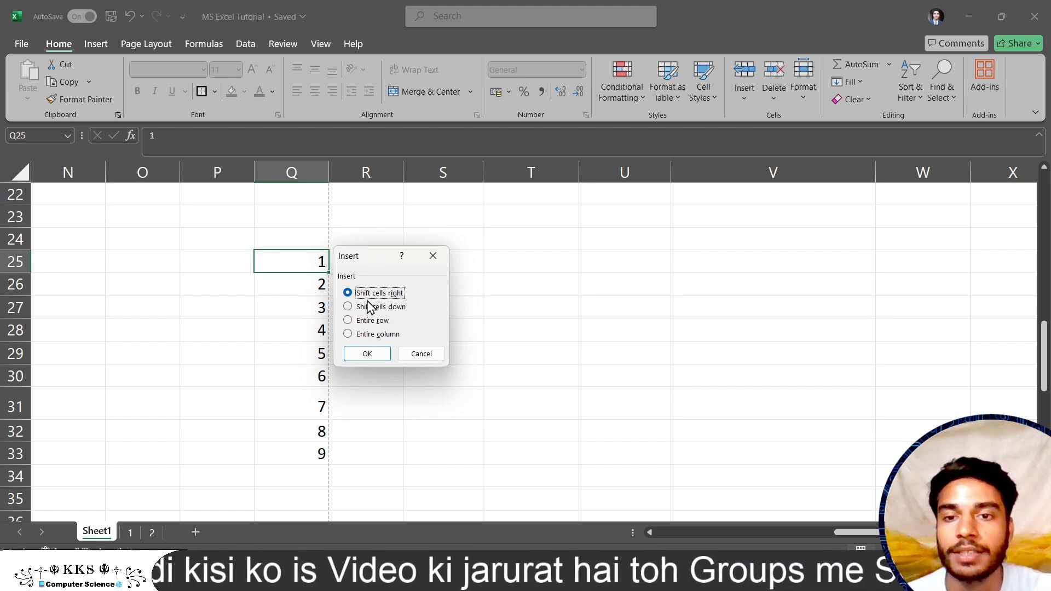
left_click(376, 353)
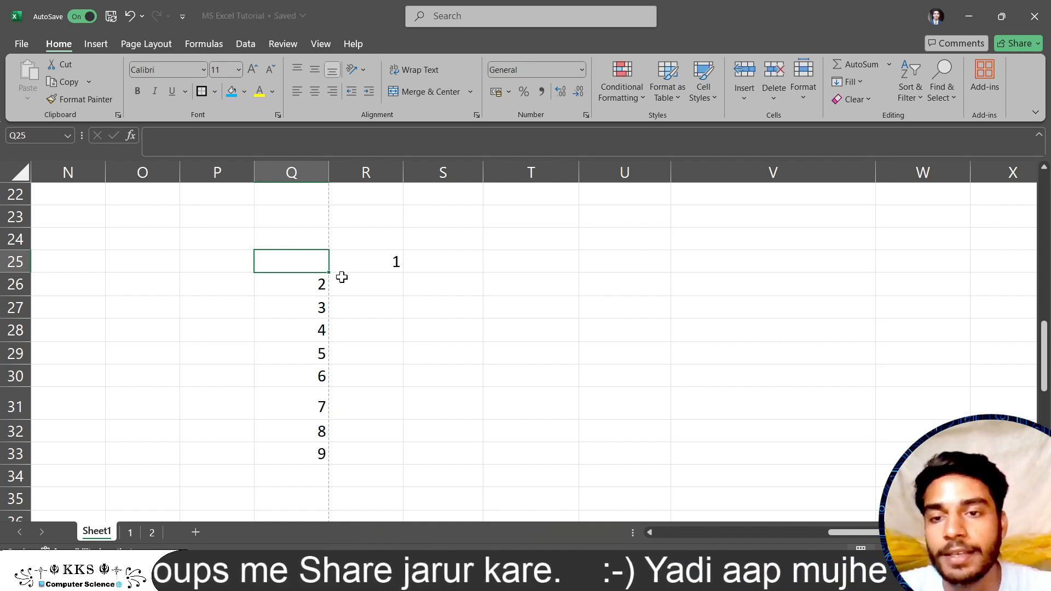
key("ctrl+z")
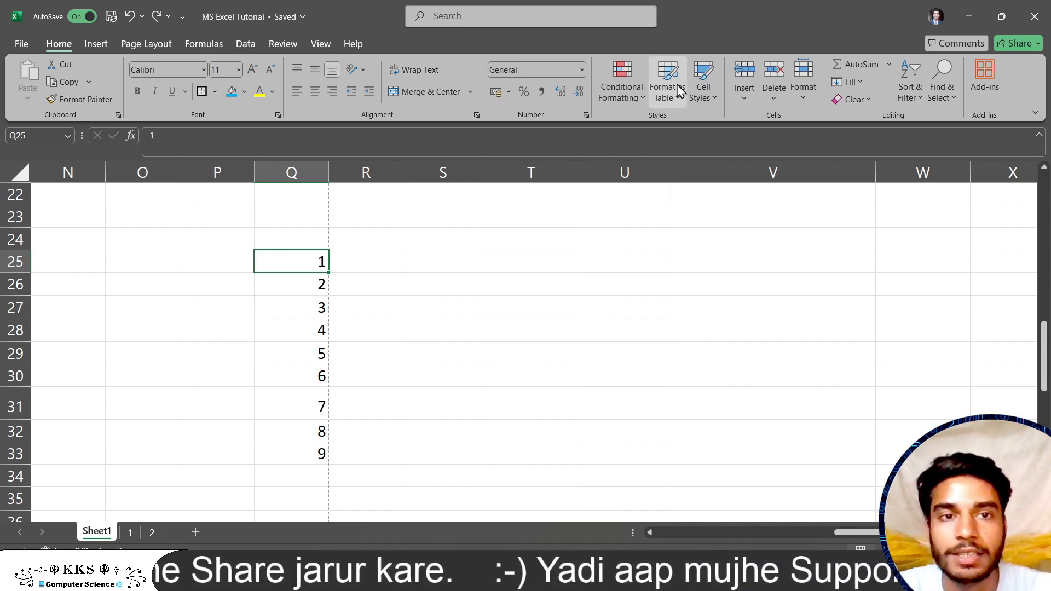
Step: Insert a cell at Q25 with the Shift cells down option, and undo the insertion
left_click(742, 92)
left_click(765, 118)
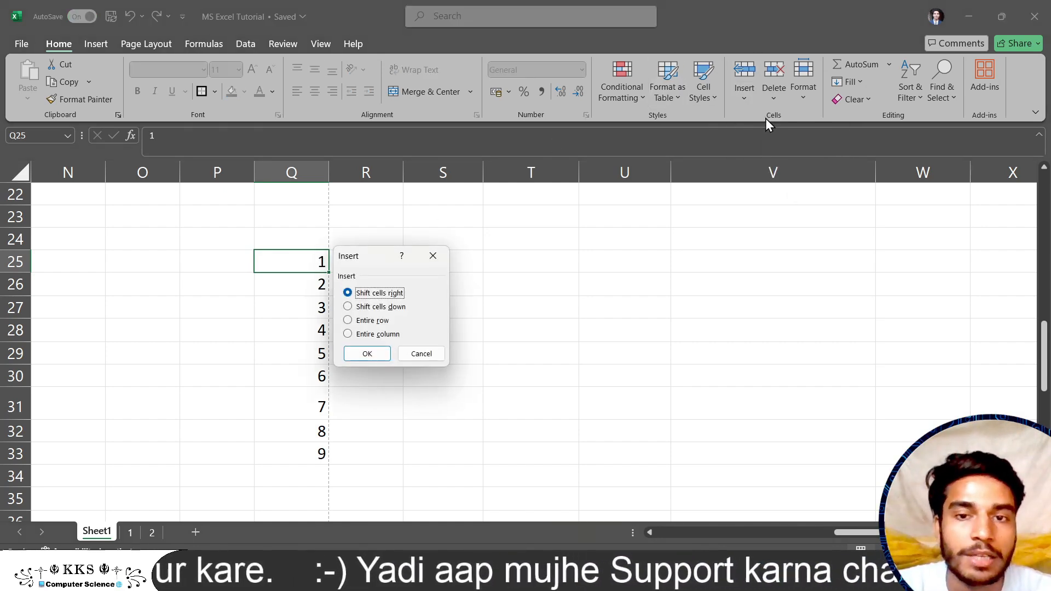
left_click(391, 310)
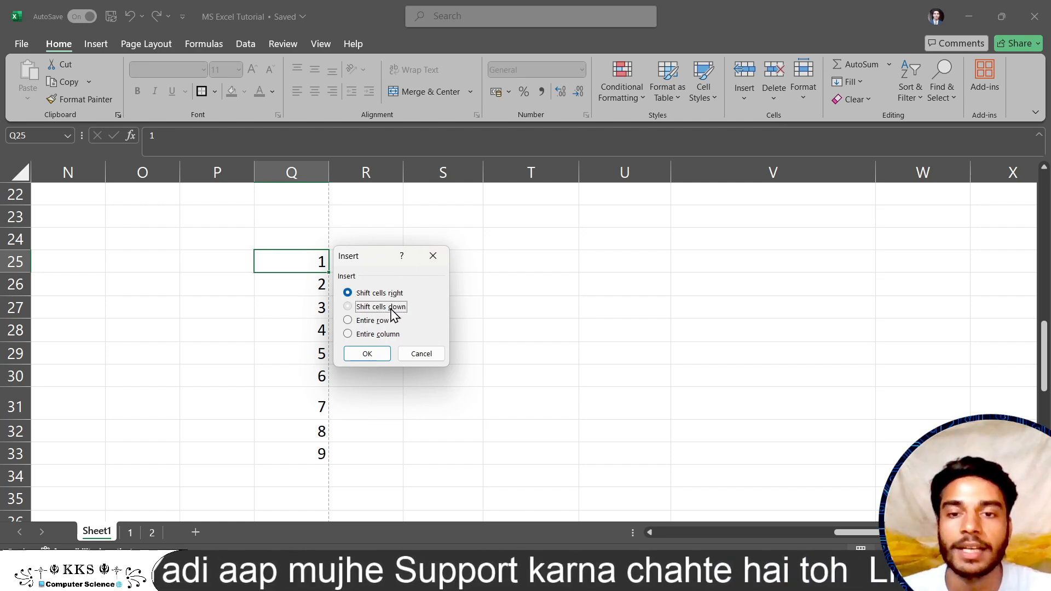
left_click(366, 354)
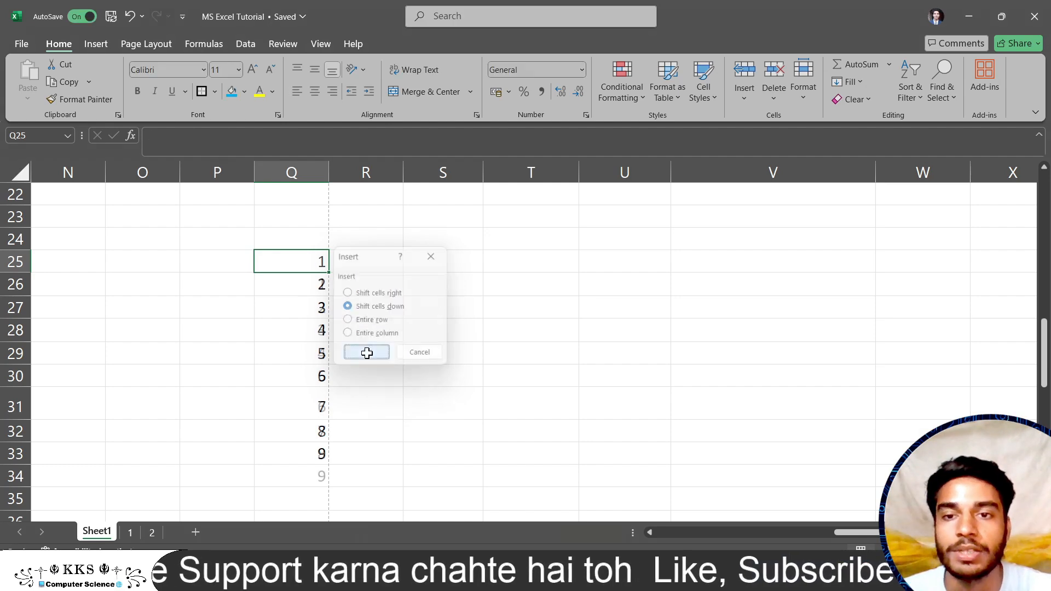
key("ctrl+z")
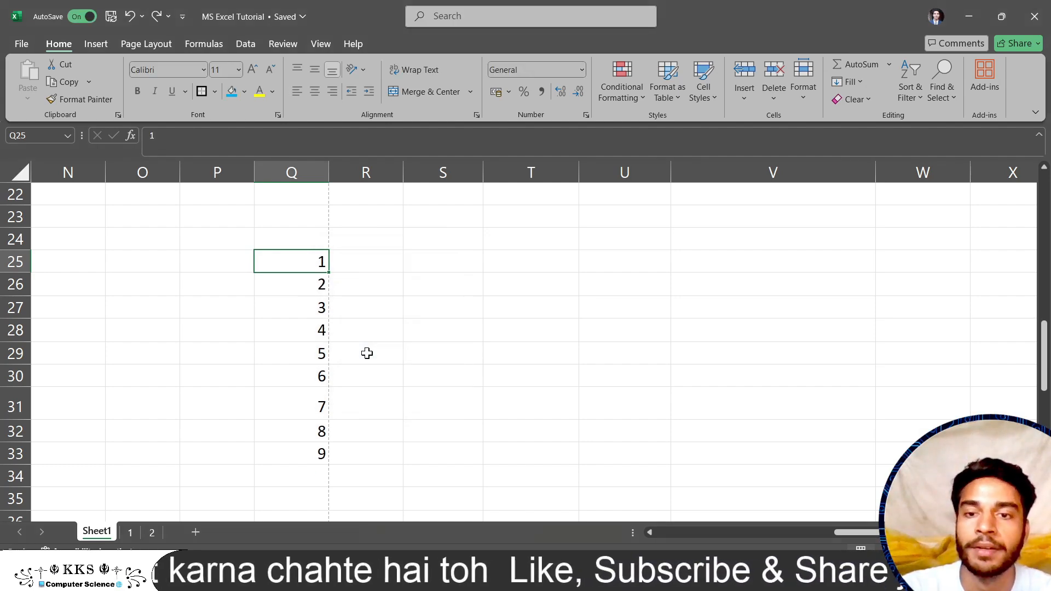
left_click(755, 95)
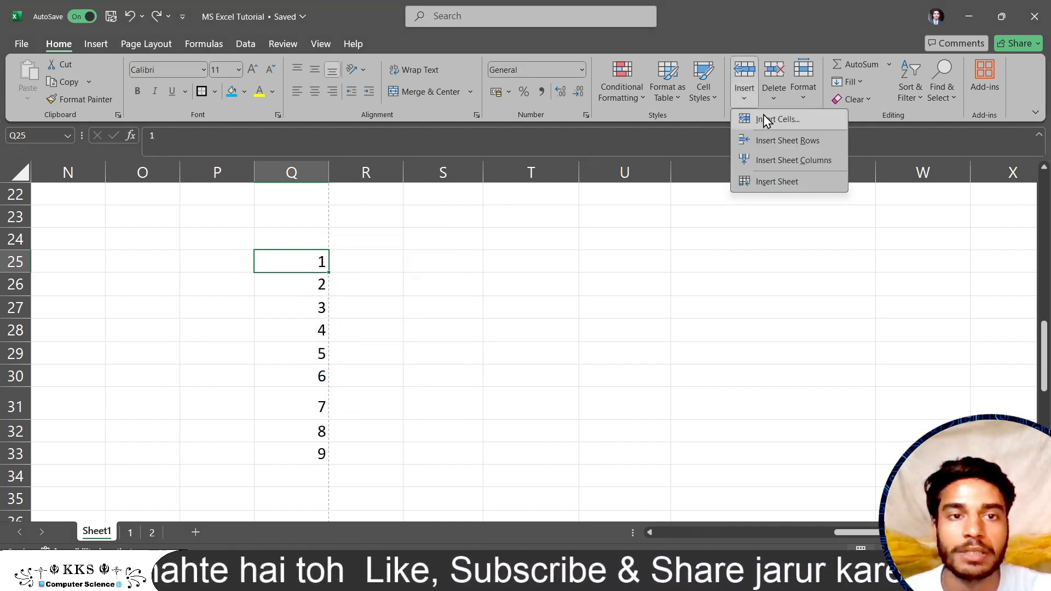
left_click(763, 116)
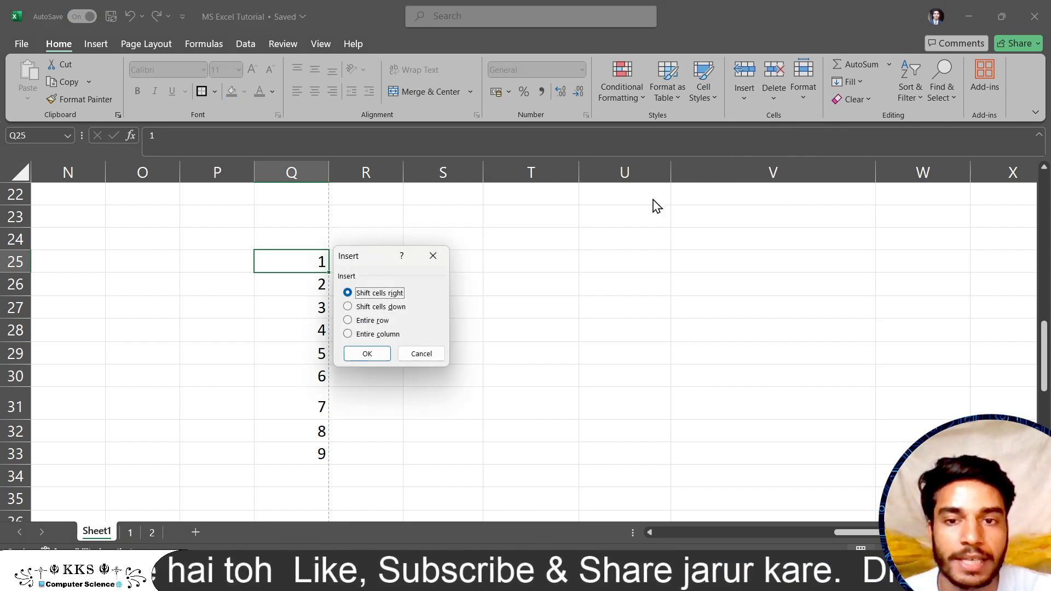
left_click(376, 354)
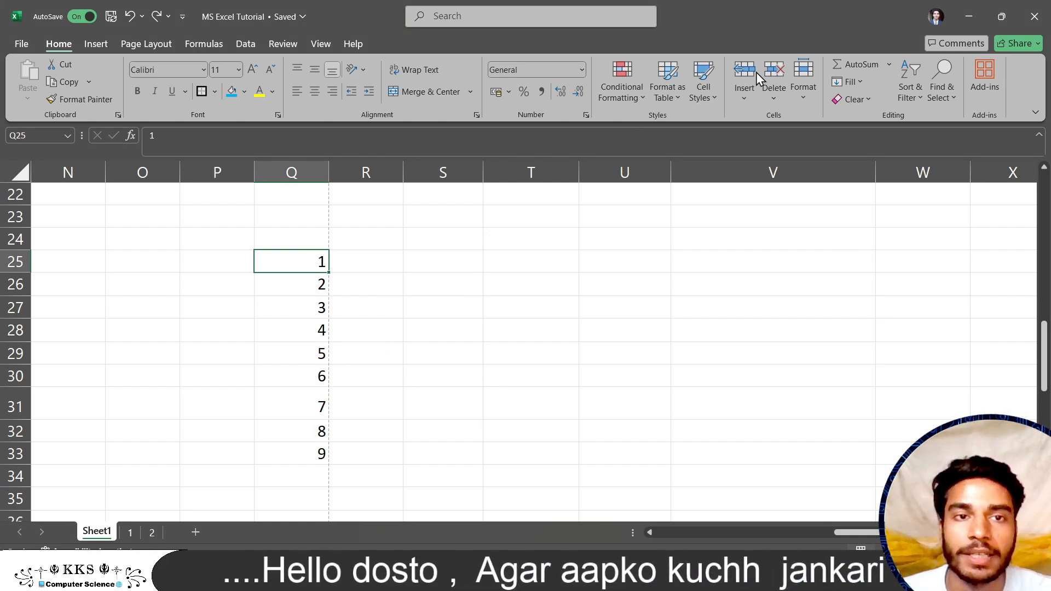
Step: Use Insert Cells at Q25 with the Entire column option, and undo the insertion
left_click(747, 93)
left_click(757, 120)
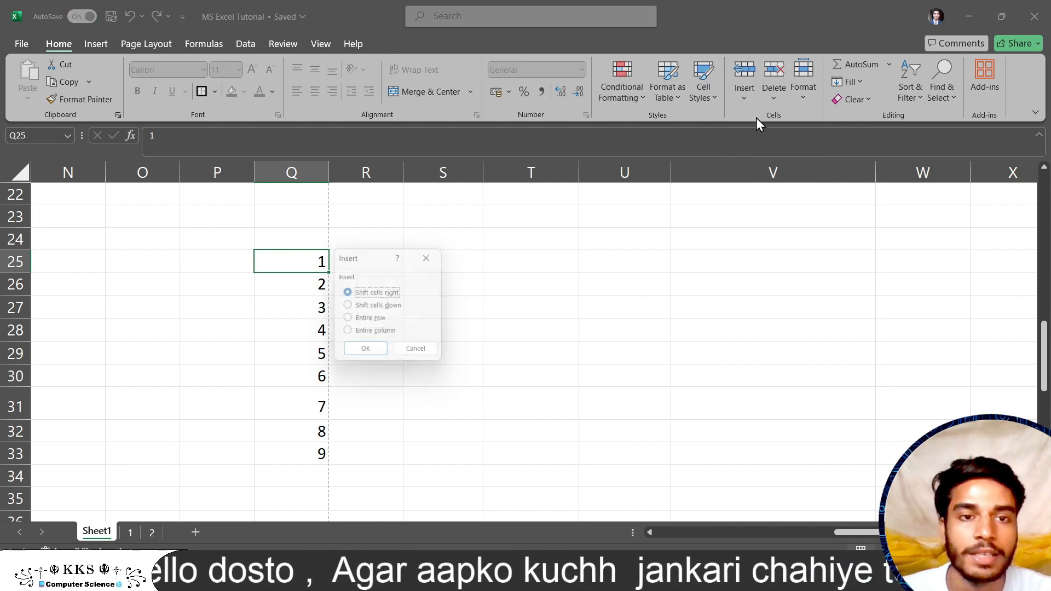
left_click(370, 335)
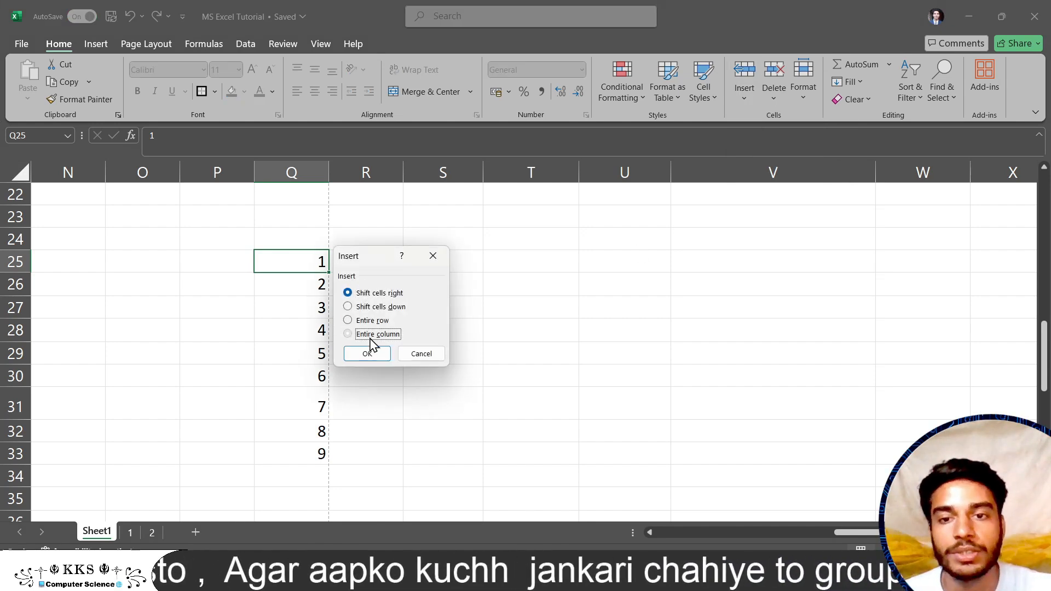
left_click(367, 354)
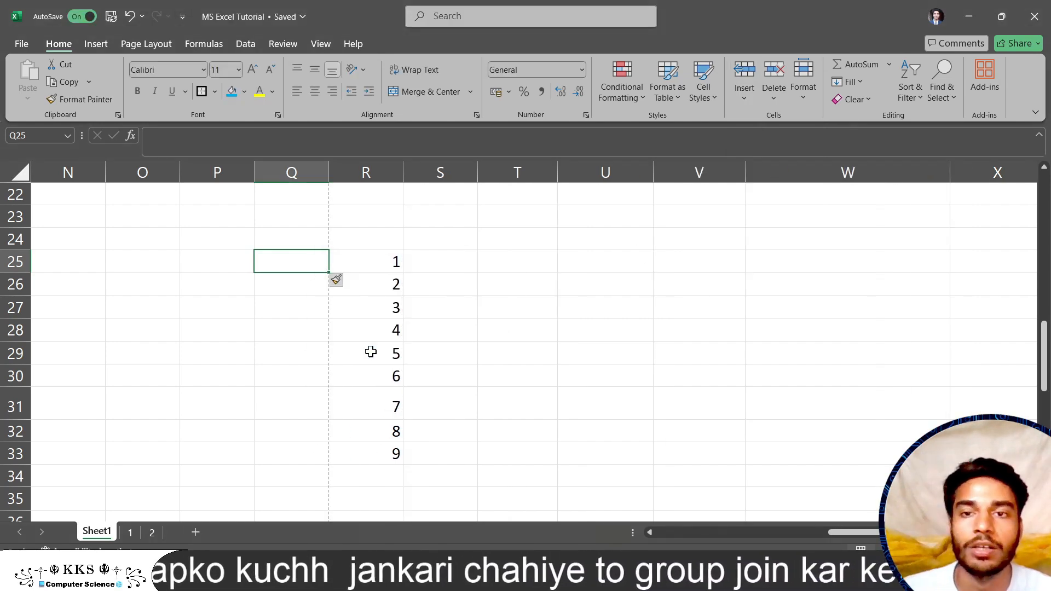
key("ctrl+z")
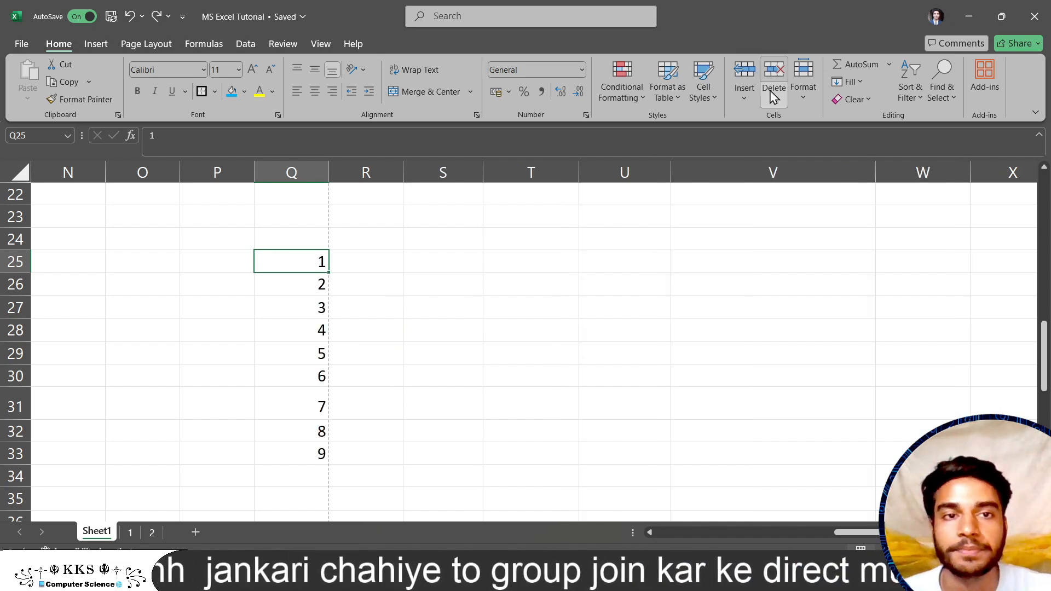
Step: Insert a sheet row above row 25, and undo the row insertion
left_click(754, 97)
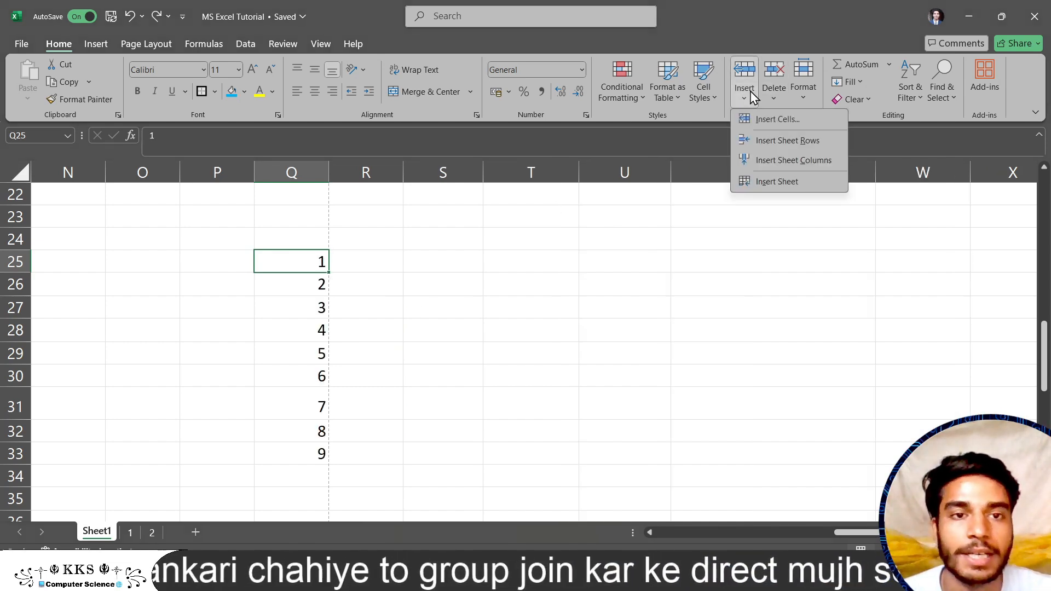
left_click(796, 140)
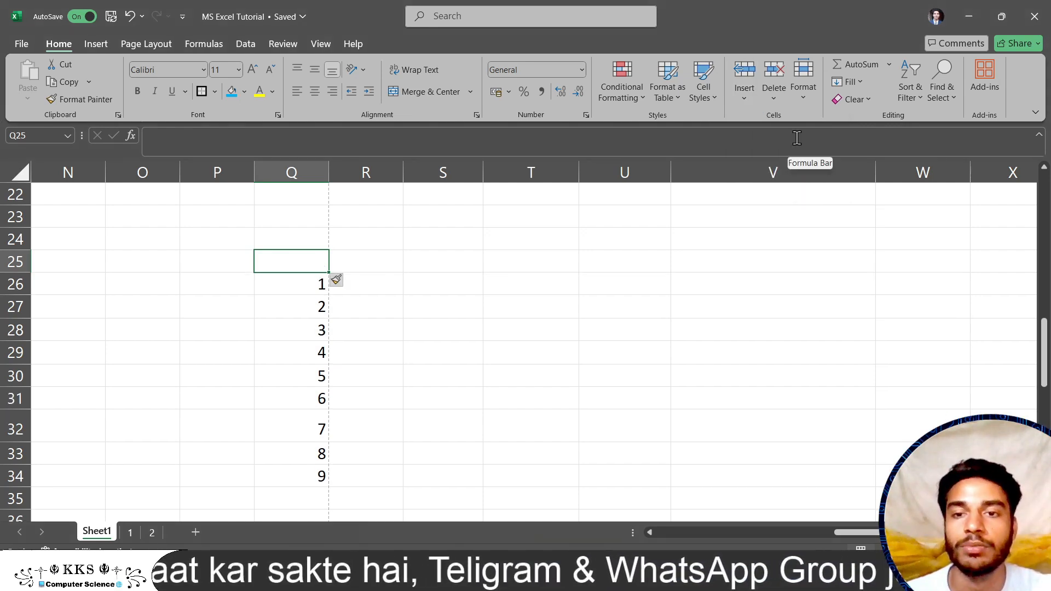
key("ctrl+z")
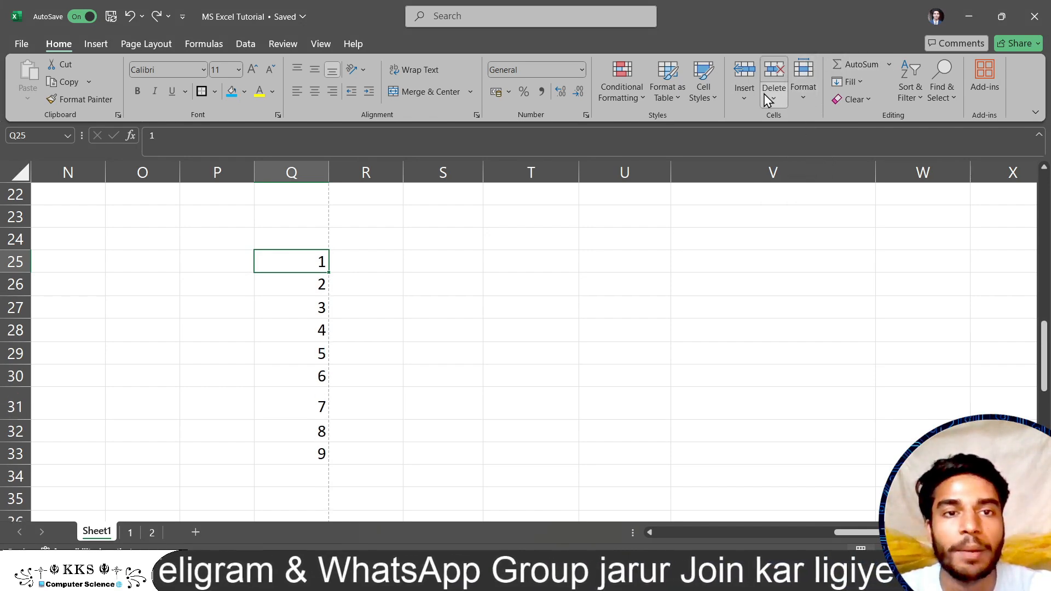
Step: Insert a sheet column before the number series in column Q, and undo the column insertion
left_click(745, 94)
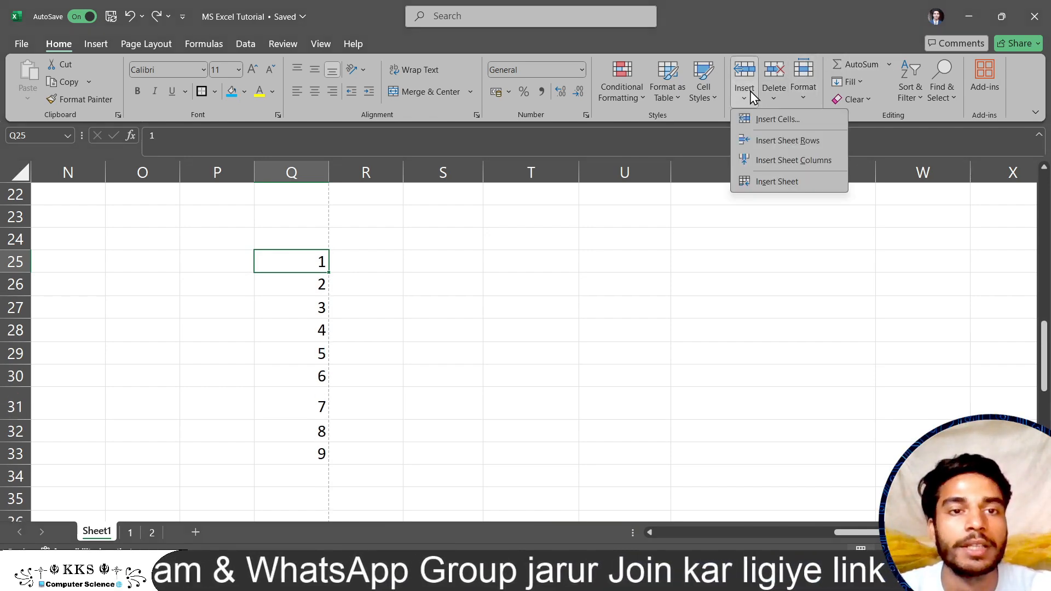
left_click(776, 160)
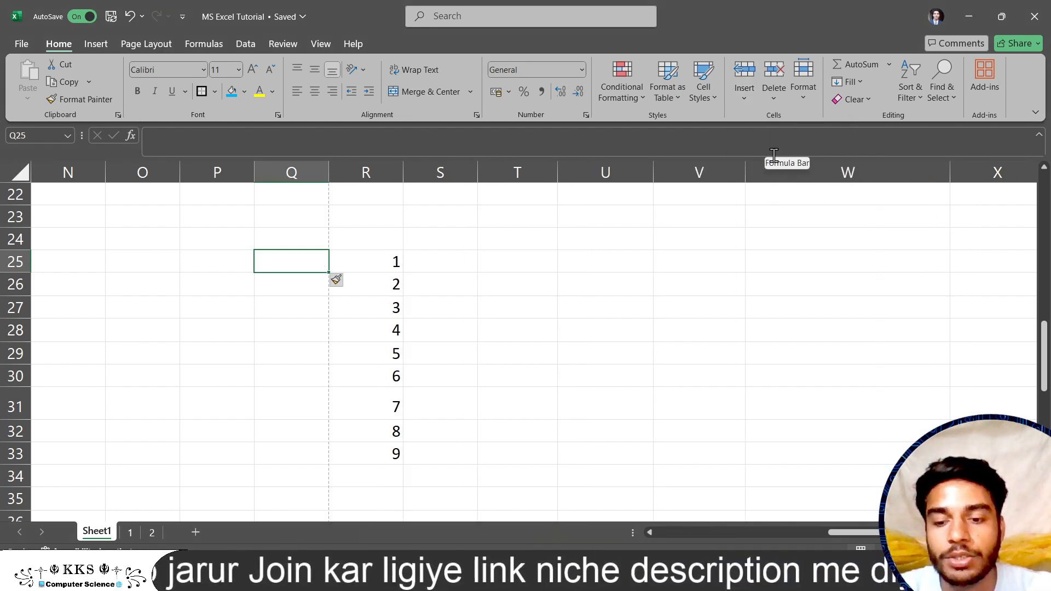
key("ctrl+z")
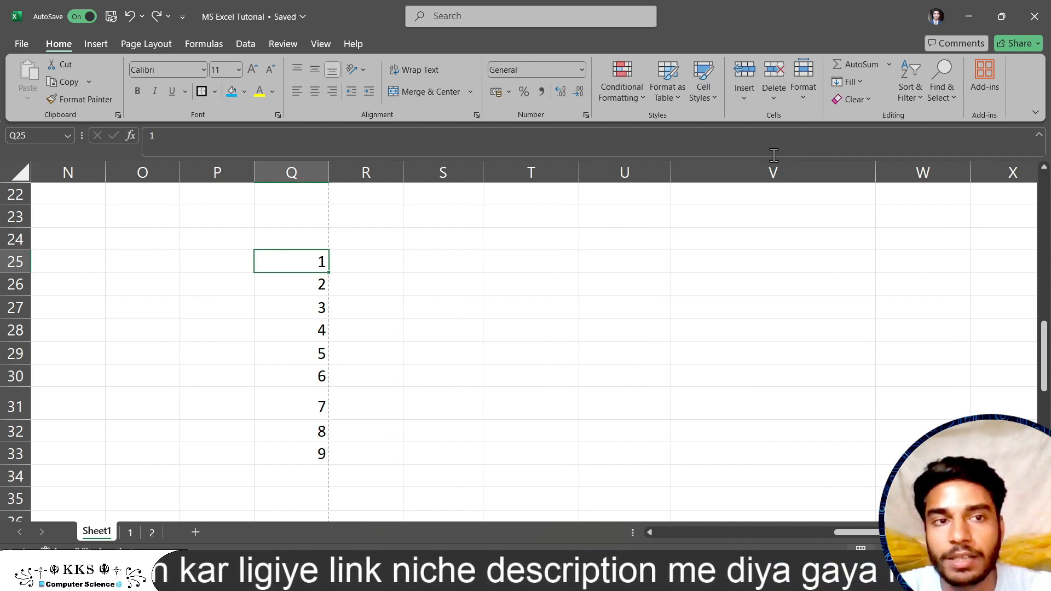
left_click(738, 100)
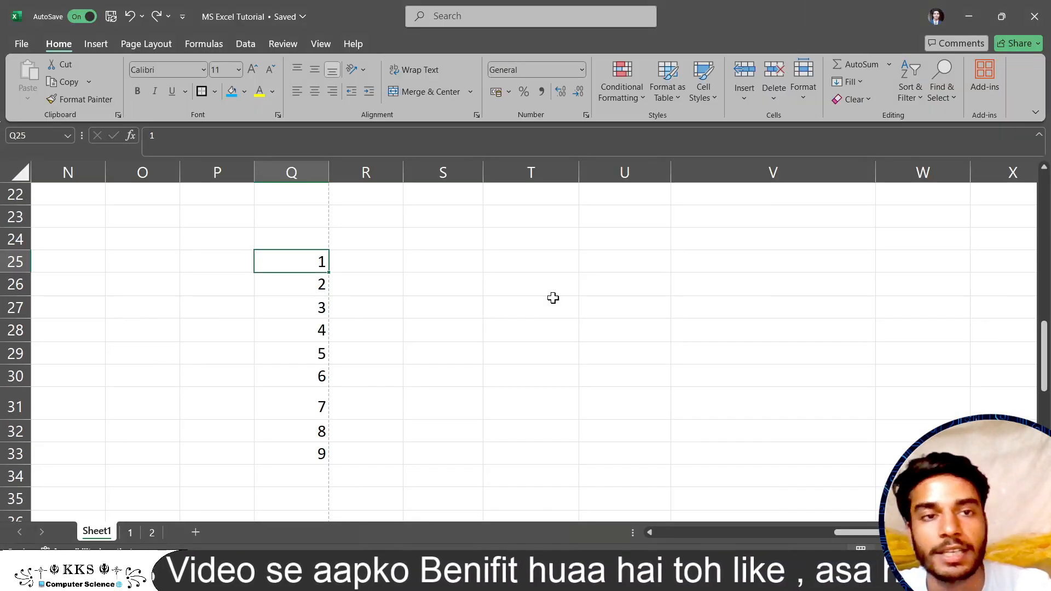
Step: Insert a new worksheet in front of Sheet1 and bring up its deletion options
left_click(745, 94)
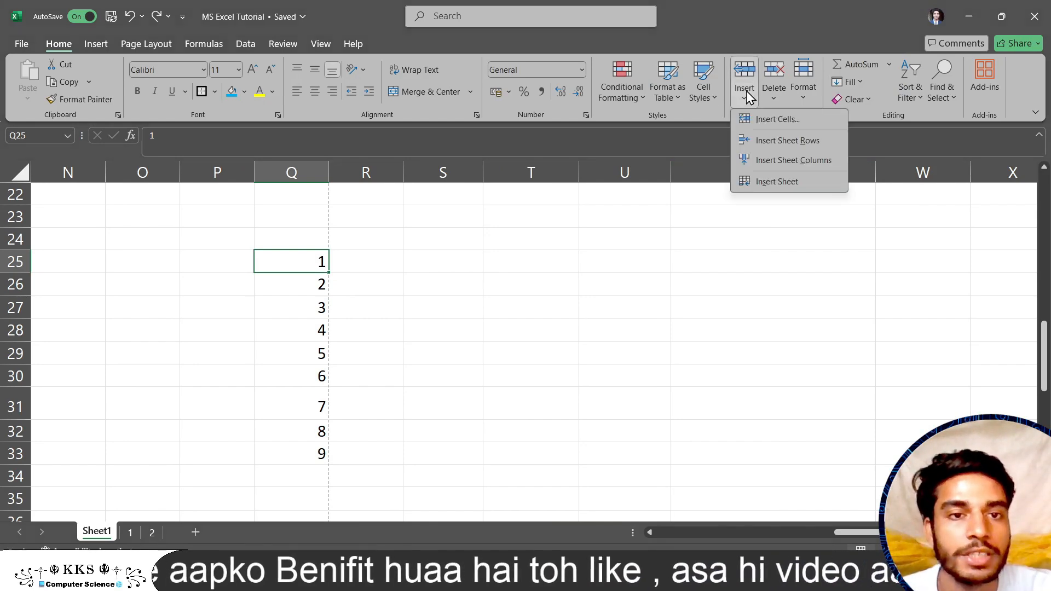
left_click(778, 181)
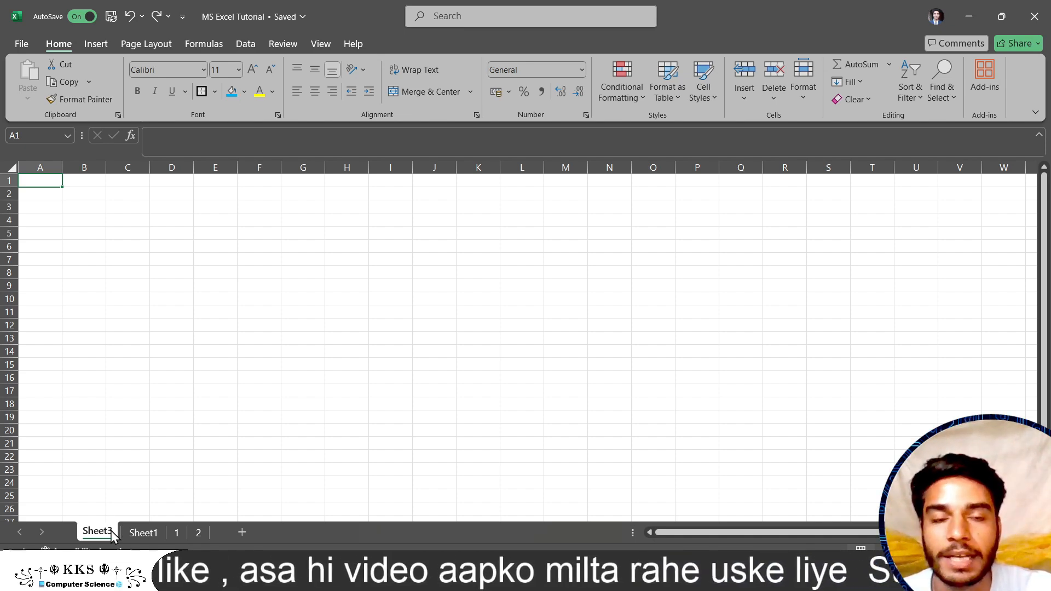
left_click(778, 97)
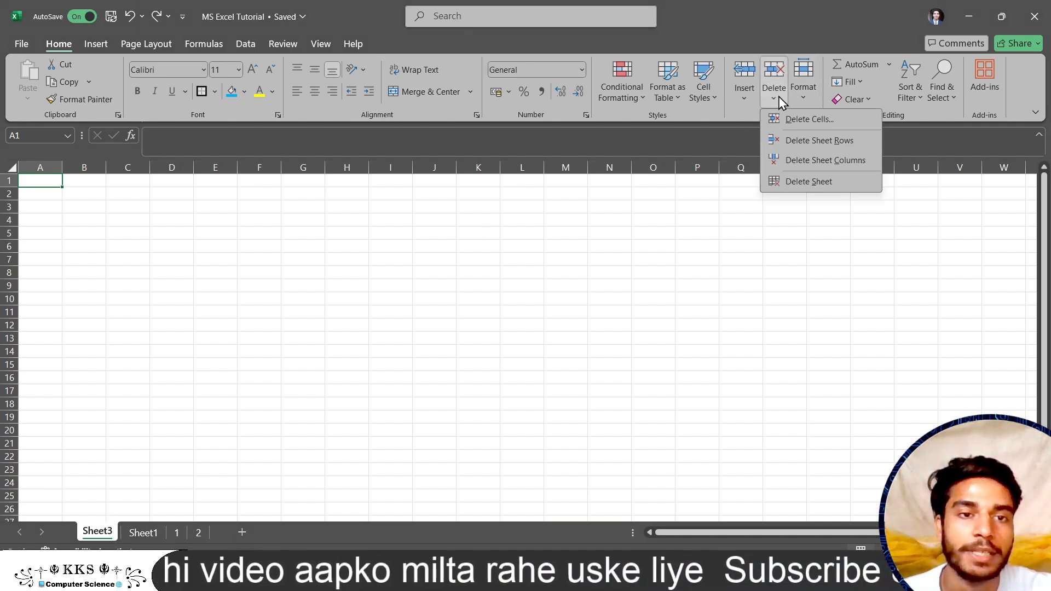
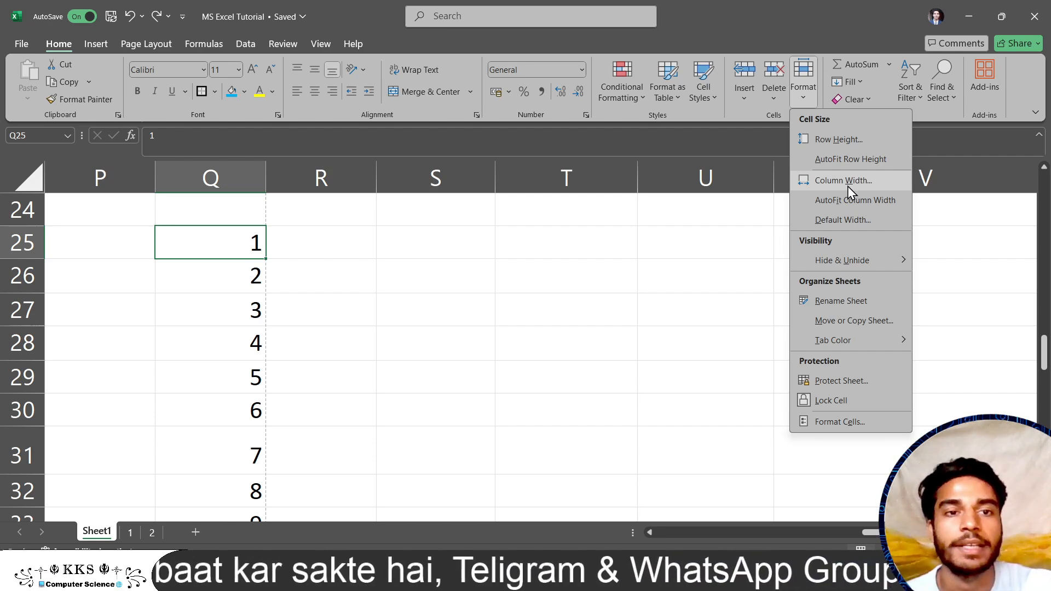
Step: Try a column width of 20 on column Q, and undo the width change
left_click(849, 182)
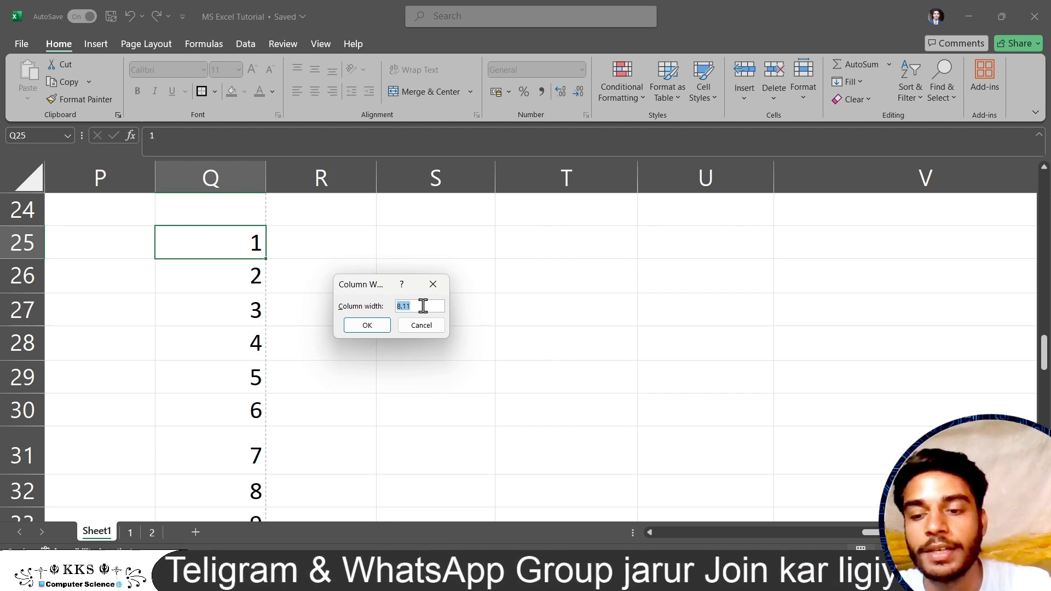
type("20")
key("Return")
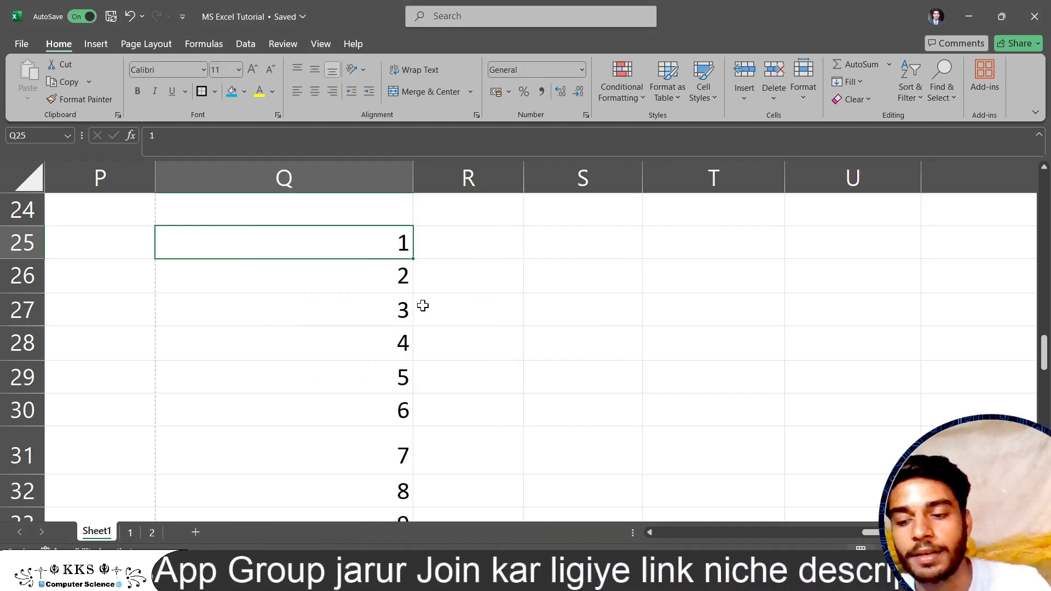
key("ctrl+z")
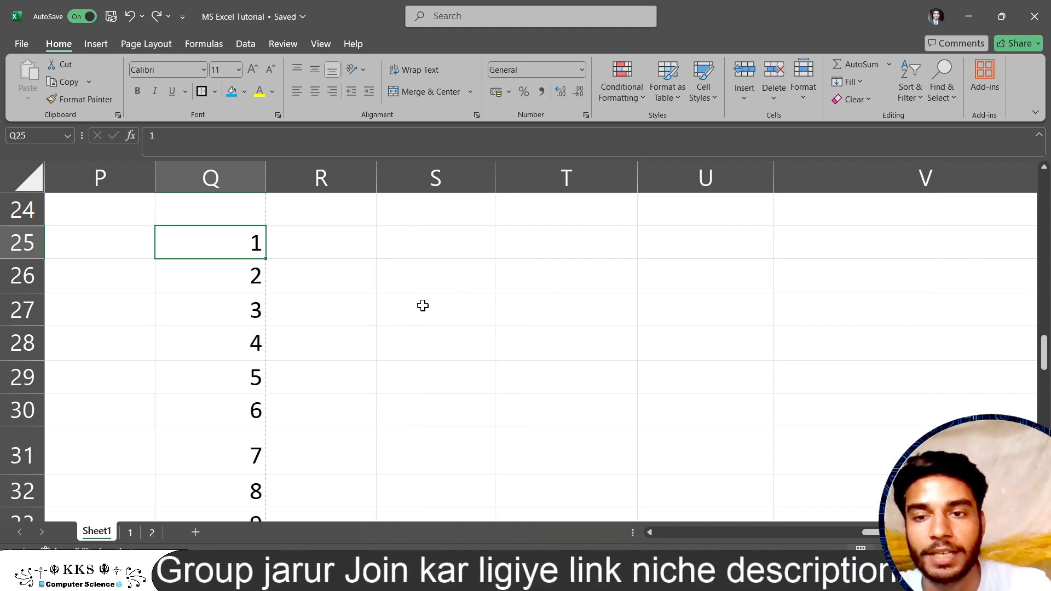
Step: AutoFit the width of column Q to cell Q25, and AutoFit the height of row 25
left_click(806, 94)
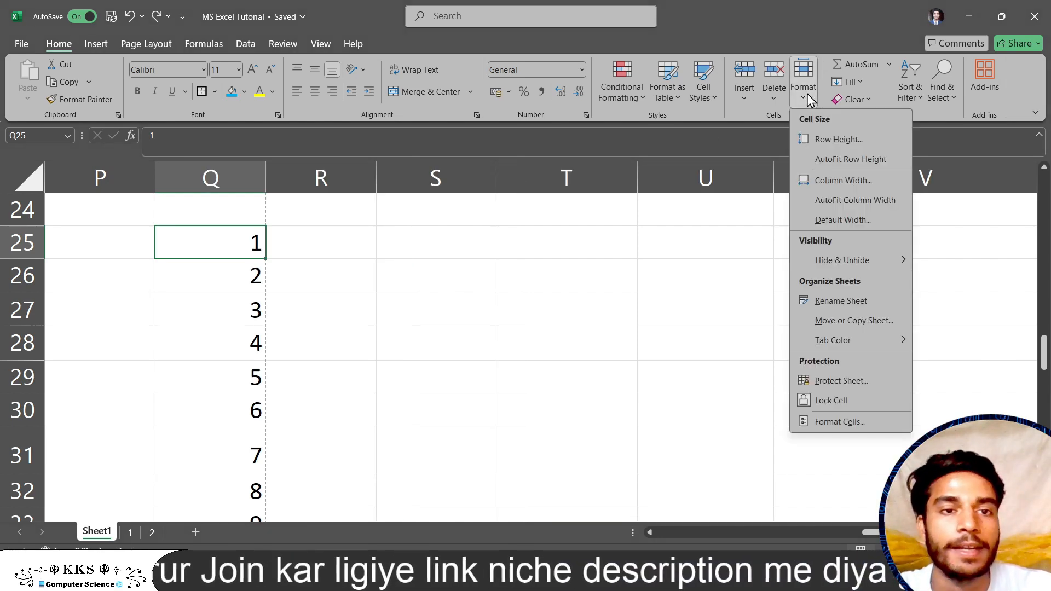
left_click(843, 199)
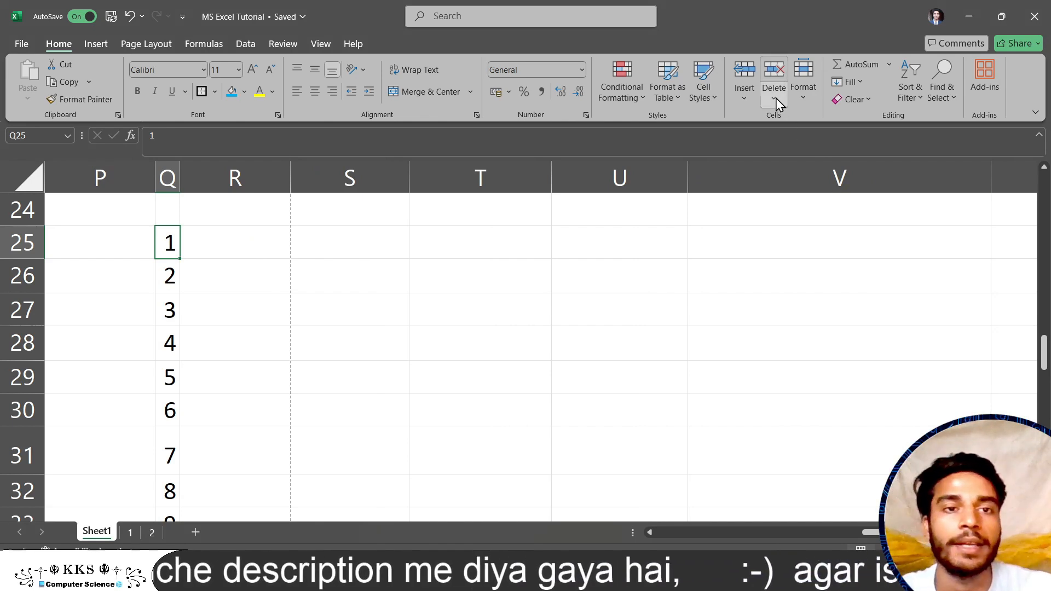
left_click(813, 97)
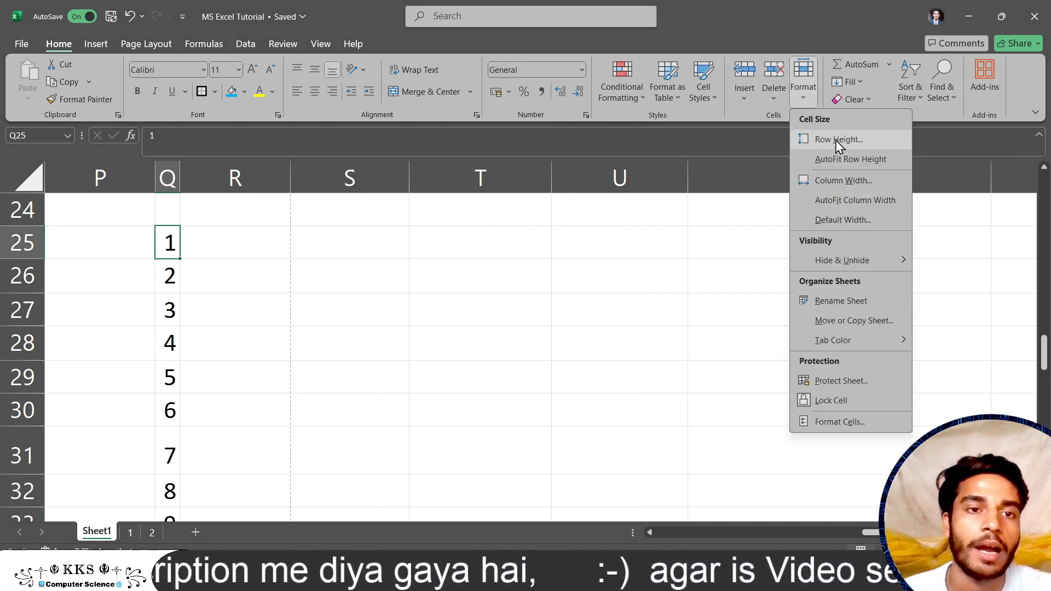
left_click(840, 159)
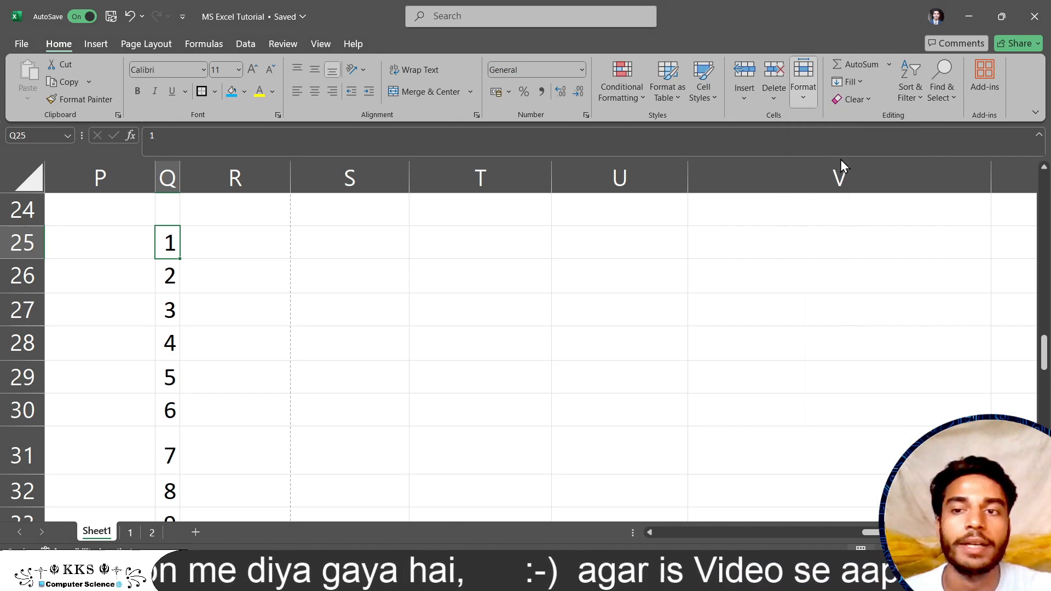
Step: Accept the offered standard column width, and undo the AutoFit of column Q's width
left_click(810, 92)
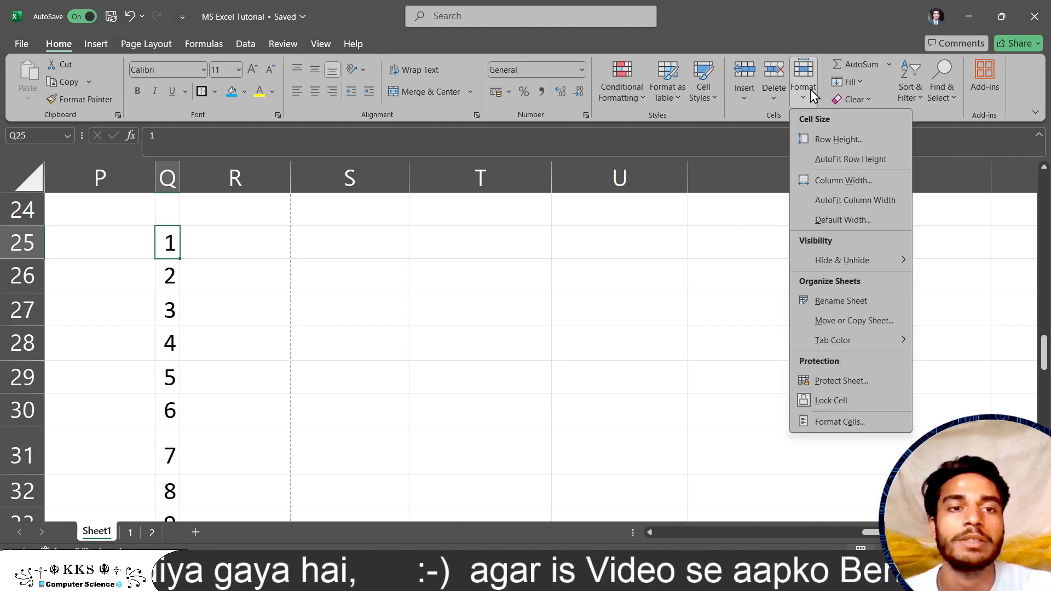
left_click(840, 219)
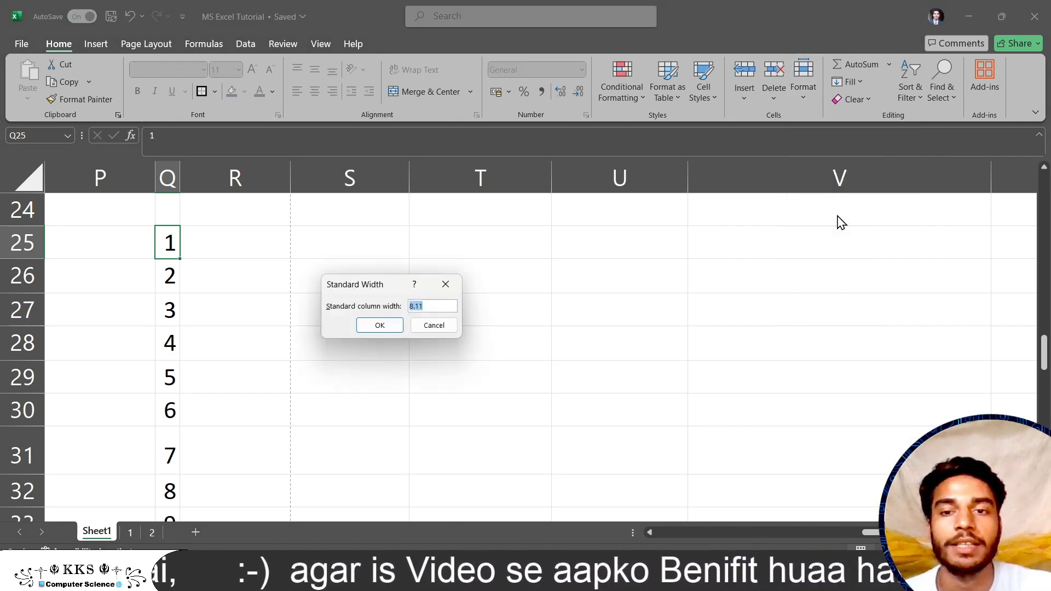
left_click(383, 327)
left_click(803, 87)
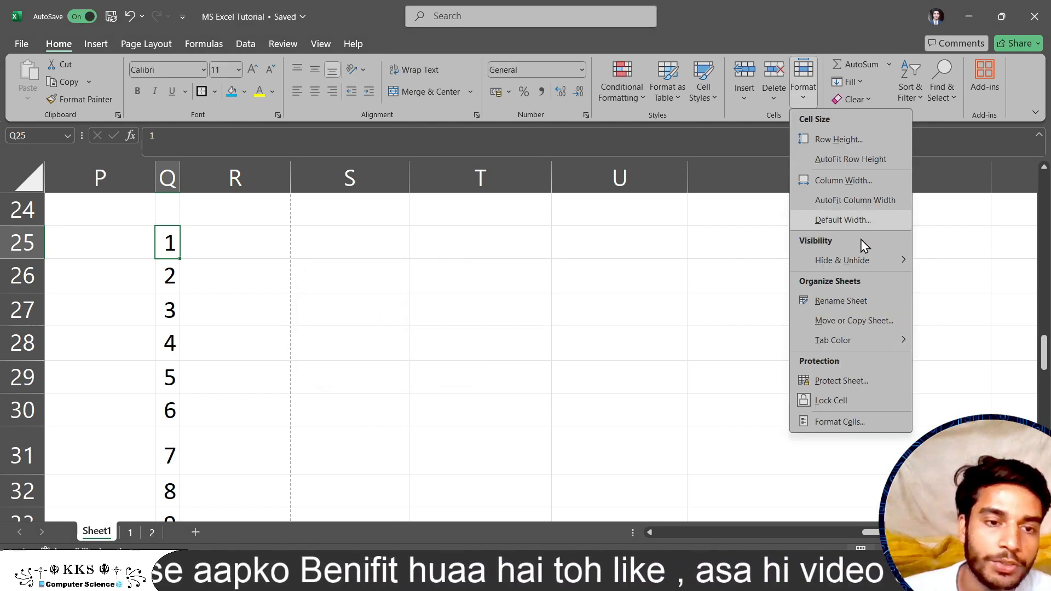
left_click(630, 365)
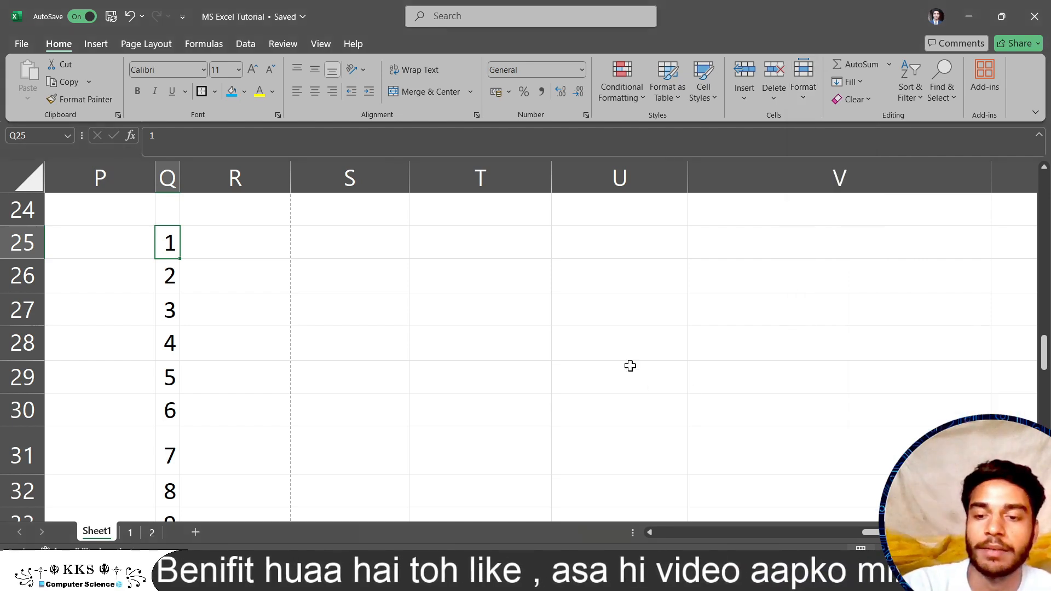
key("ctrl+z")
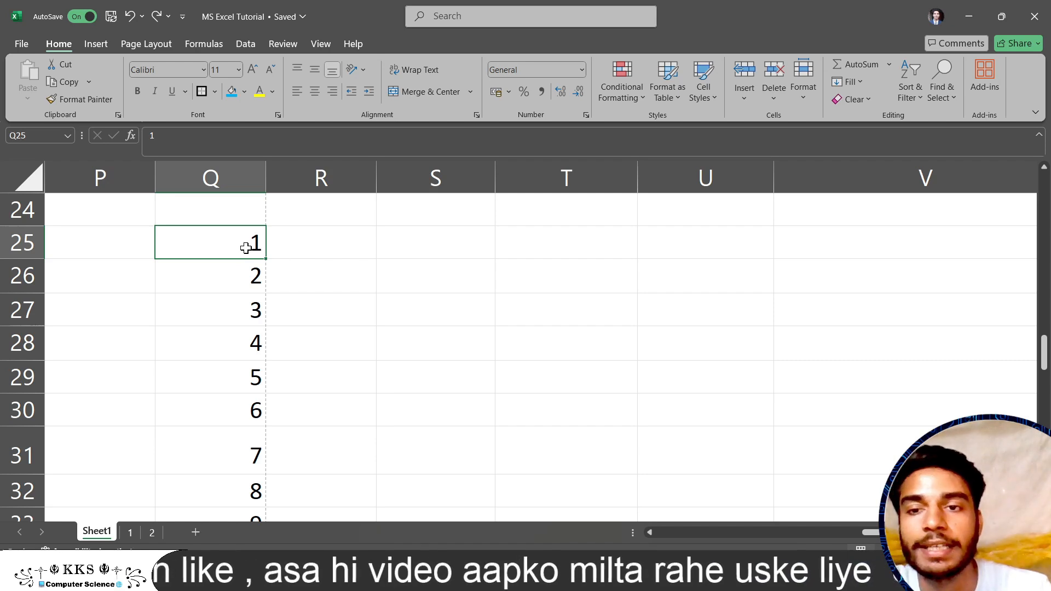
Step: Replace the content of cell Q25 with the text "vrwjbvrwbrvbw" and reselect that cell
type("vrwjbvrwbrvbw")
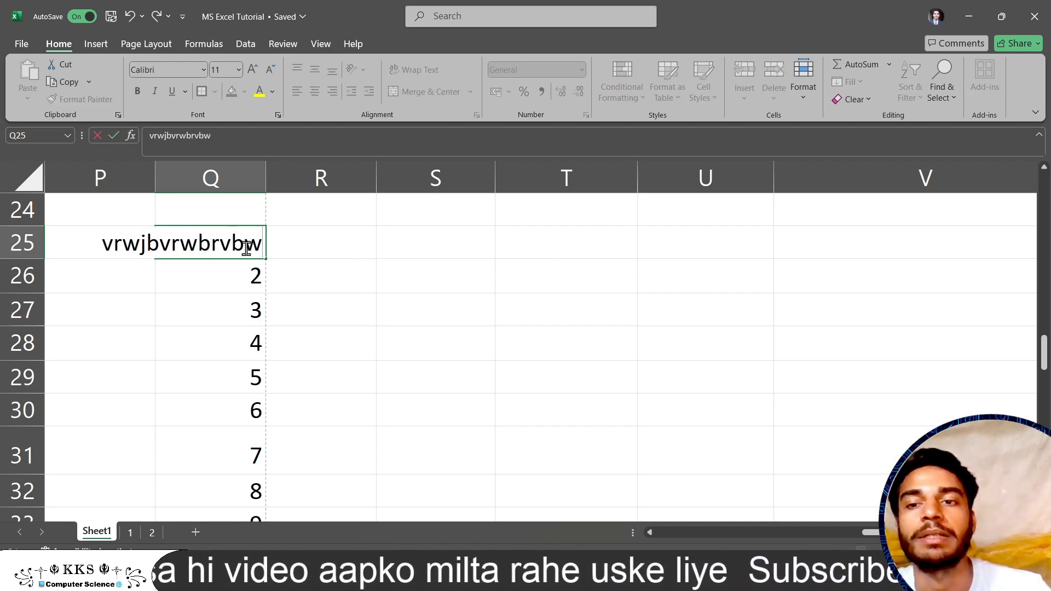
left_click(271, 279)
left_click(235, 254)
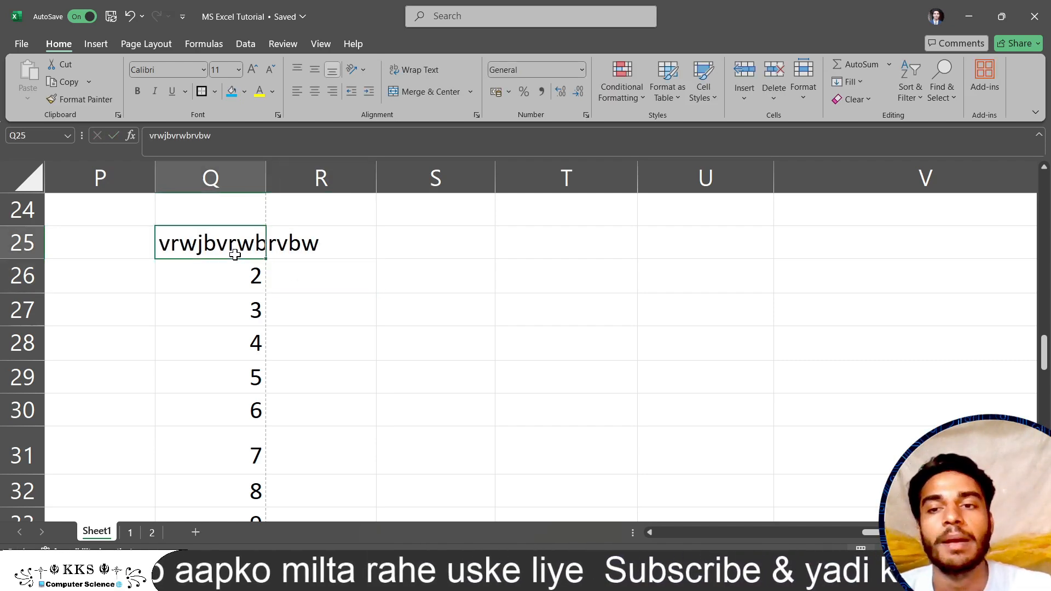
Step: AutoFit the height of row 25, and AutoFit the width of column Q to the text in Q25
left_click(807, 96)
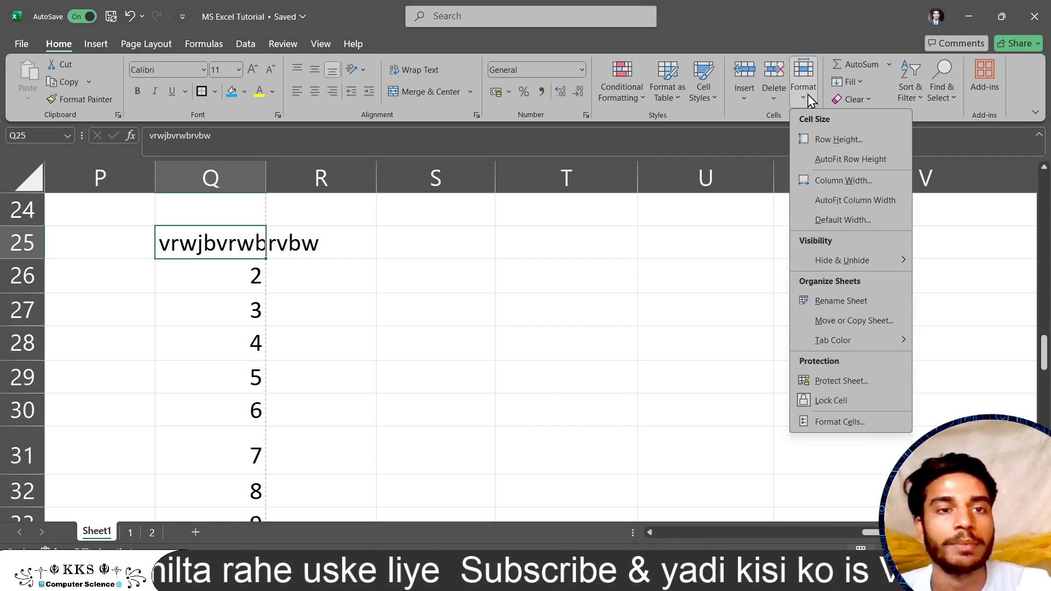
left_click(839, 159)
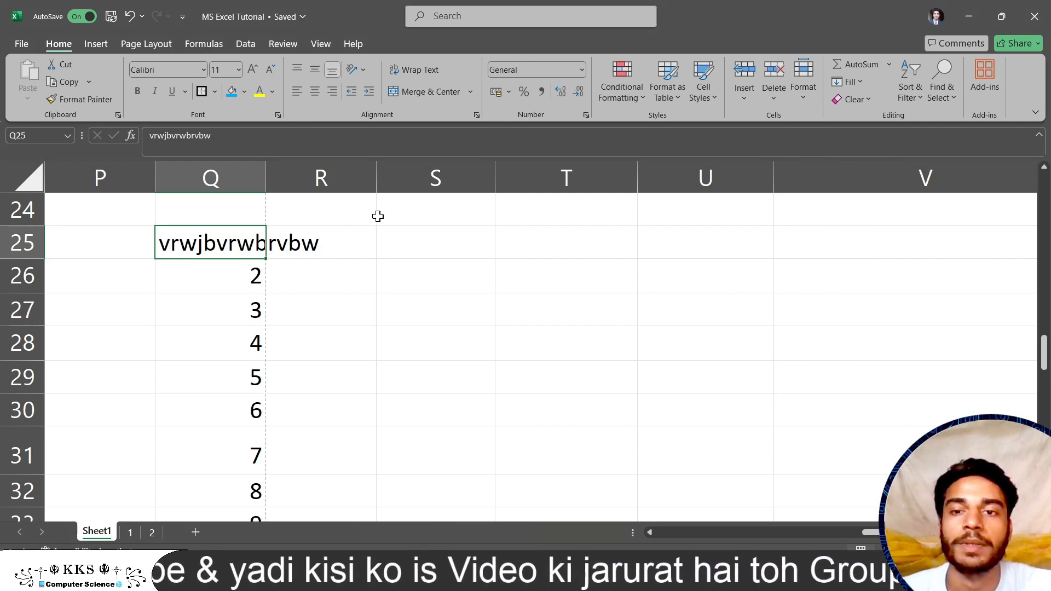
left_click(805, 90)
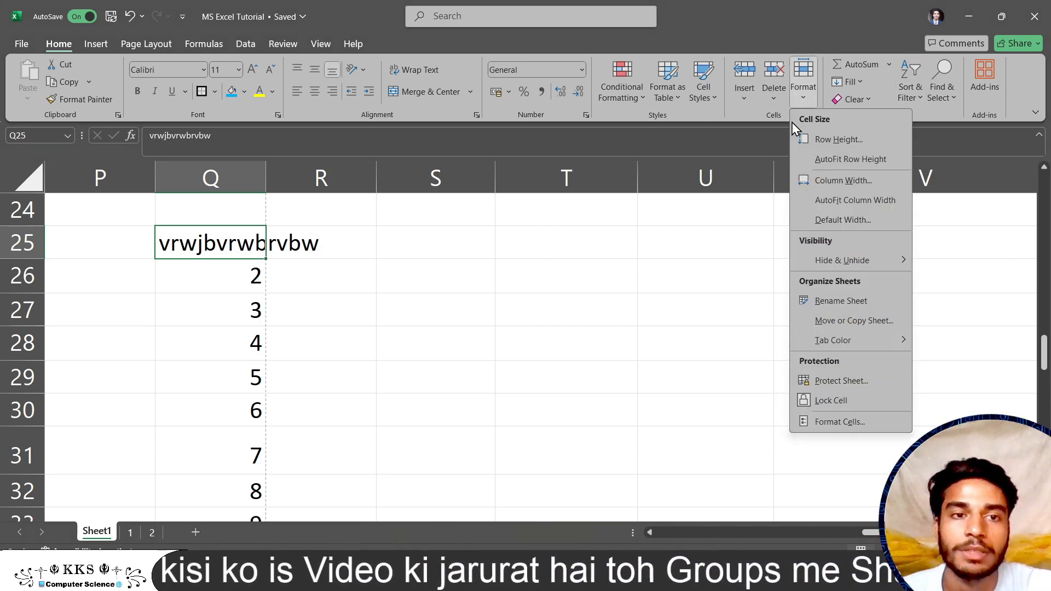
left_click(843, 160)
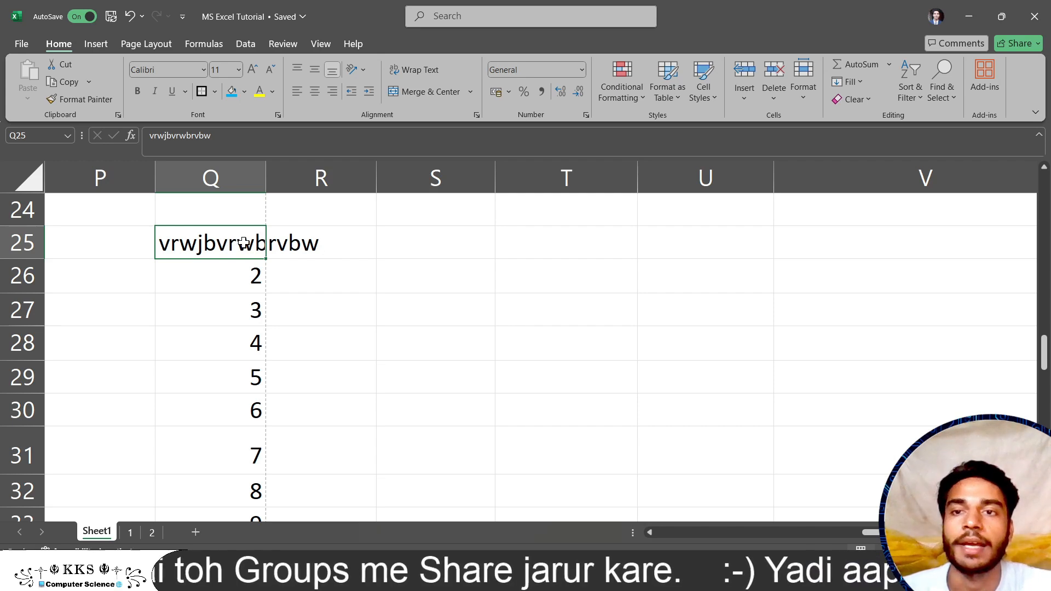
left_click(808, 104)
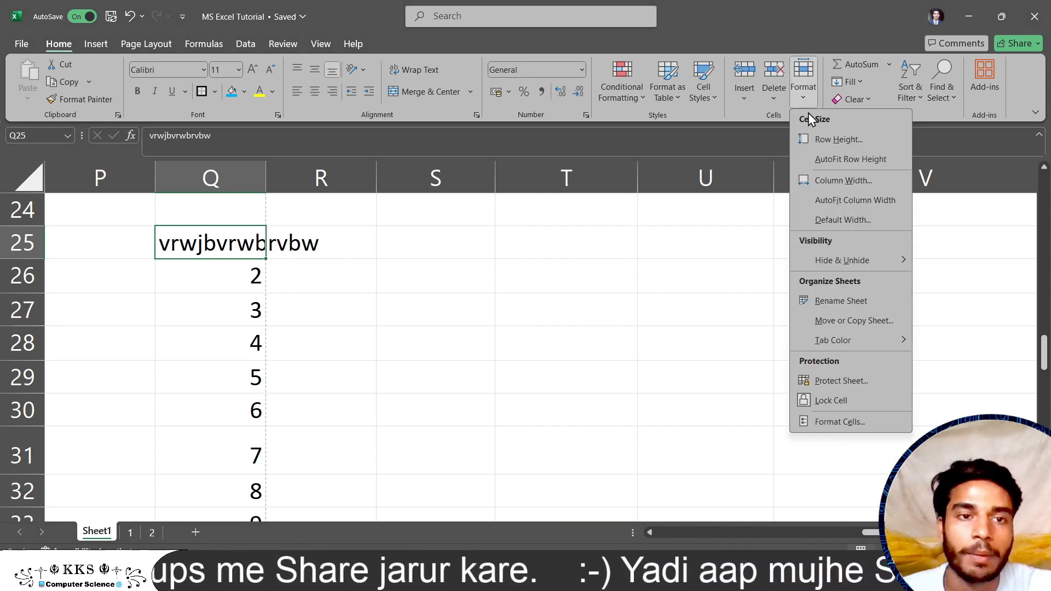
left_click(849, 201)
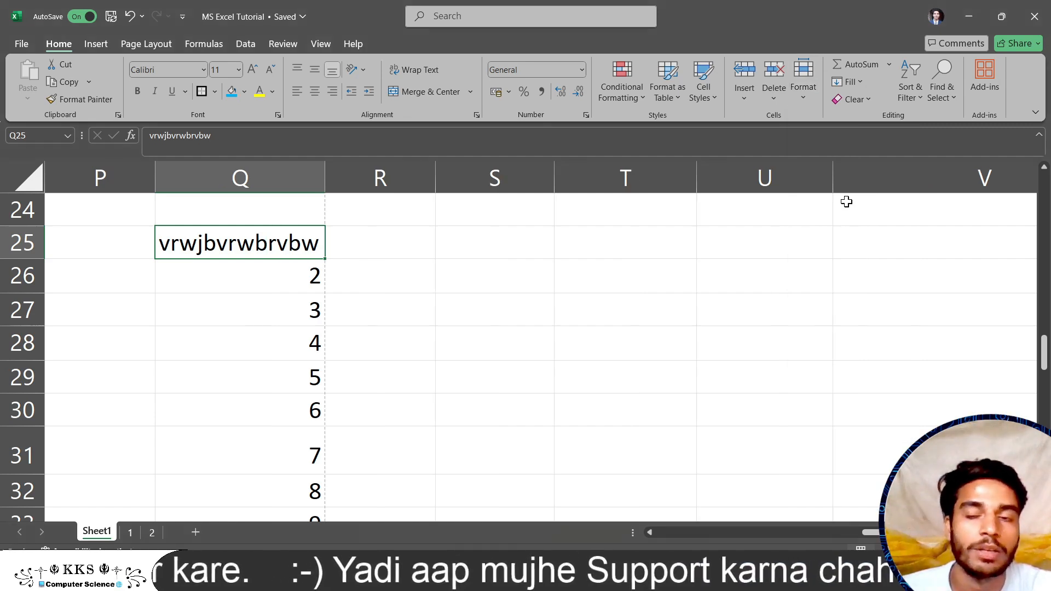
Step: Draw an oval shape about 1.43 cm wide and 0.71 cm high over cells R26 and R27
left_click(289, 276)
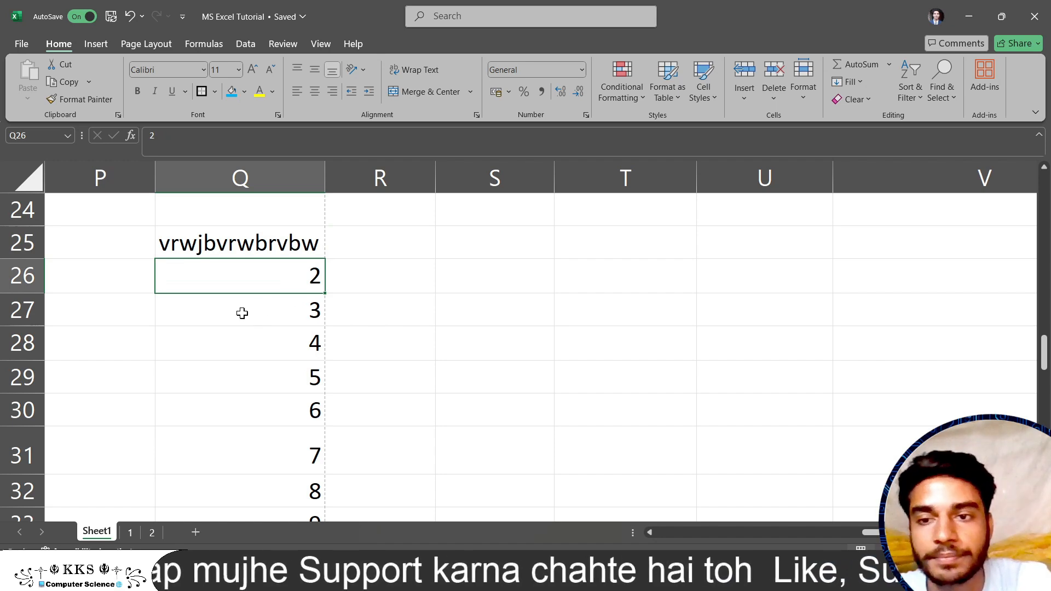
left_click(355, 271)
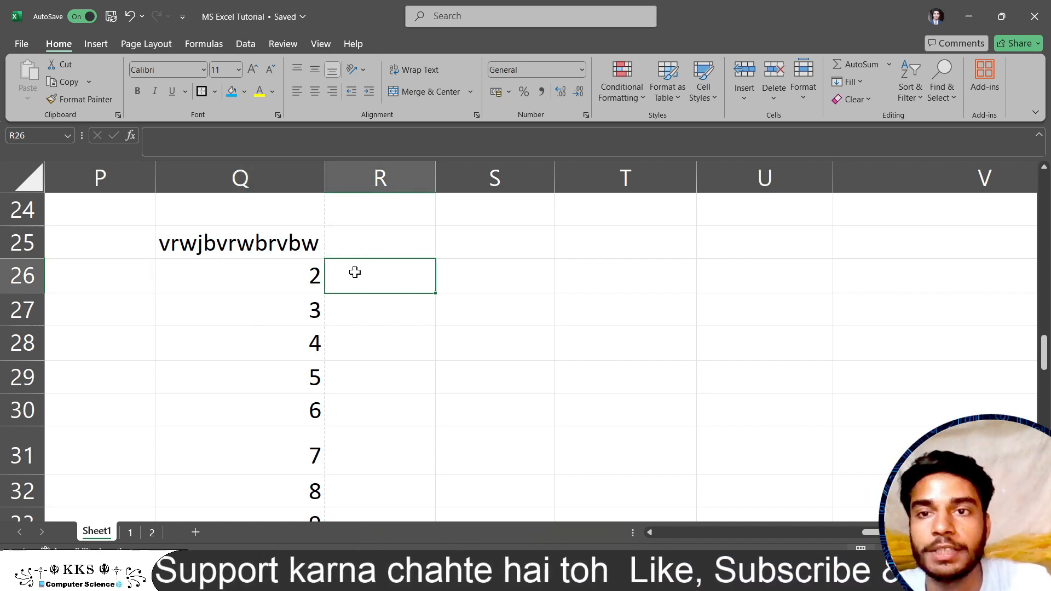
left_click(104, 45)
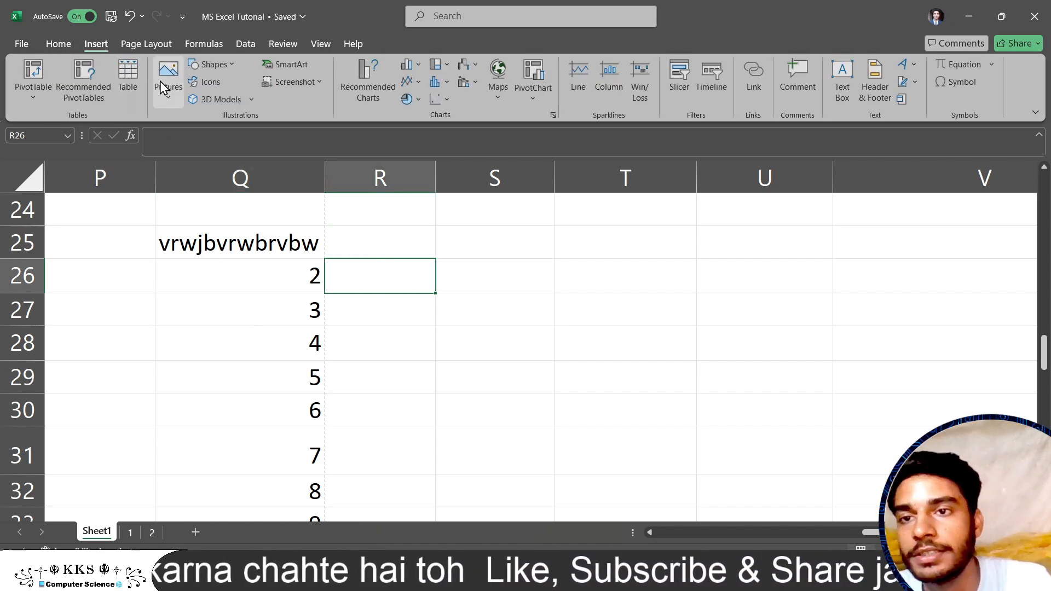
left_click(231, 63)
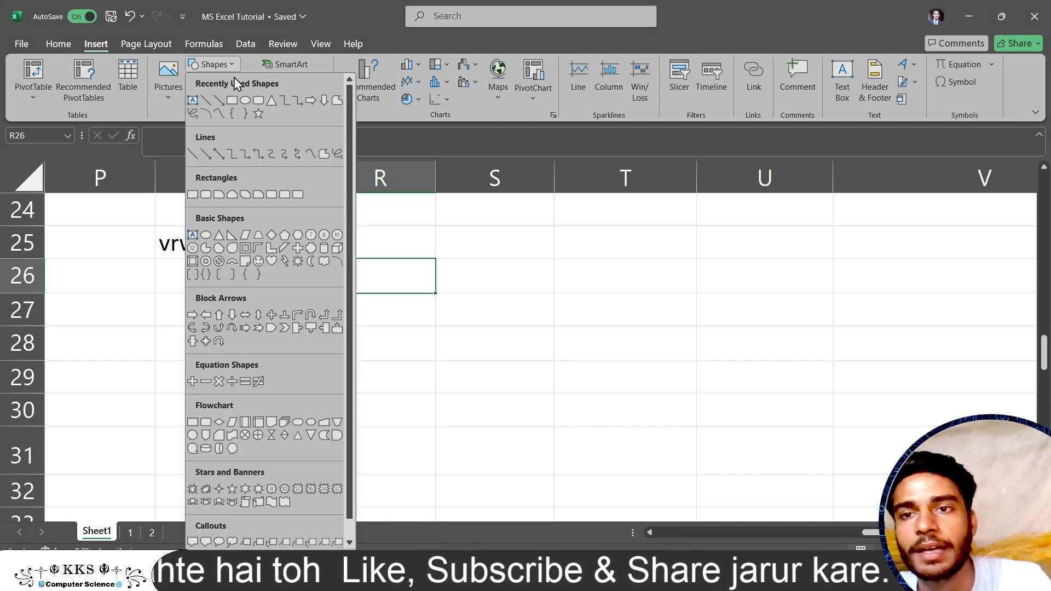
left_click(248, 100)
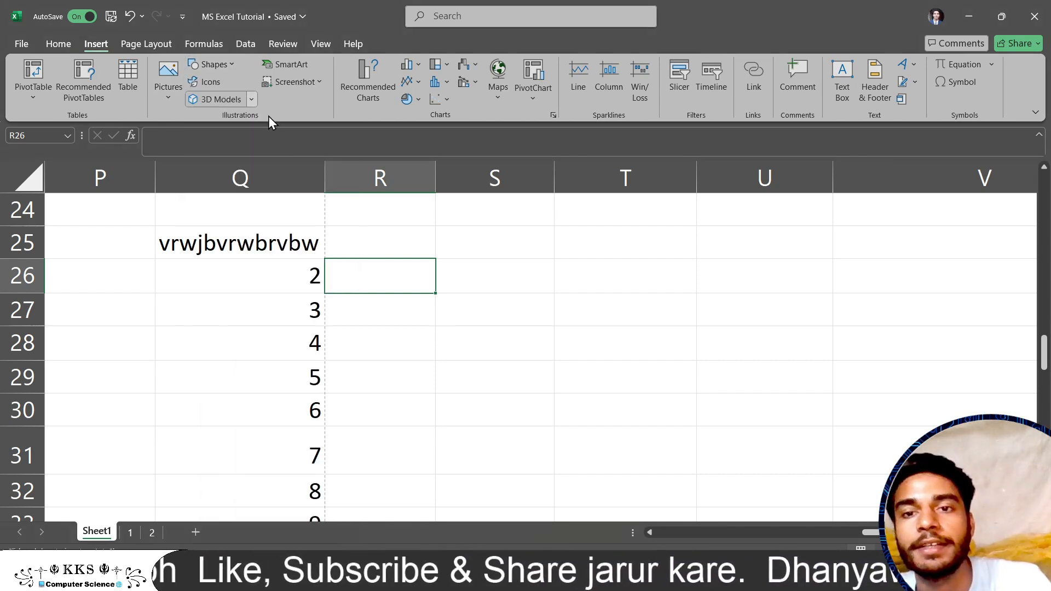
mouse_move(330, 263)
left_mouse_down()
mouse_move(401, 281)
mouse_move(421, 308)
left_mouse_up()
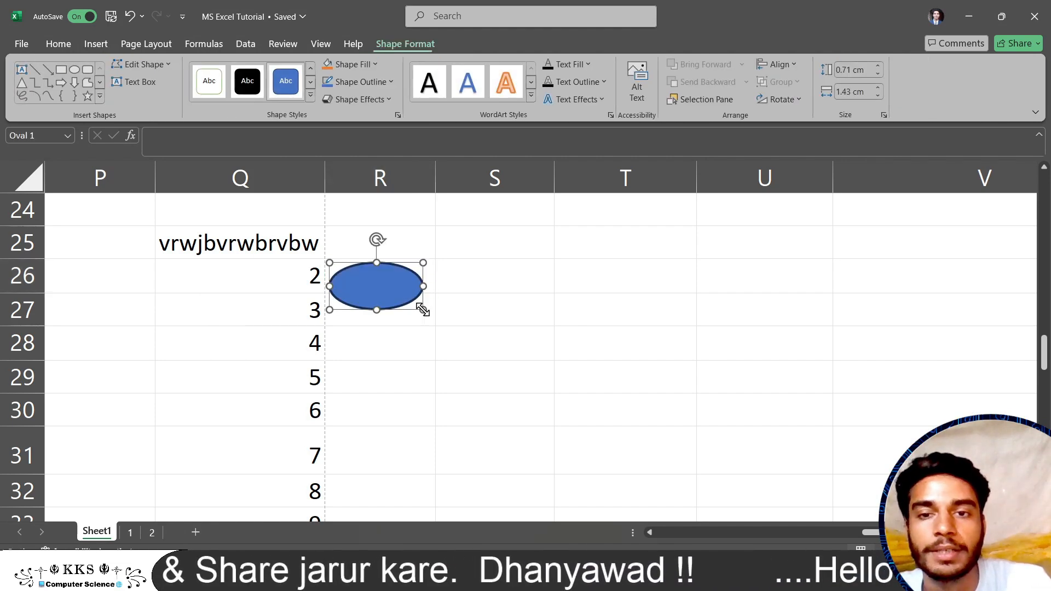
left_click(429, 374)
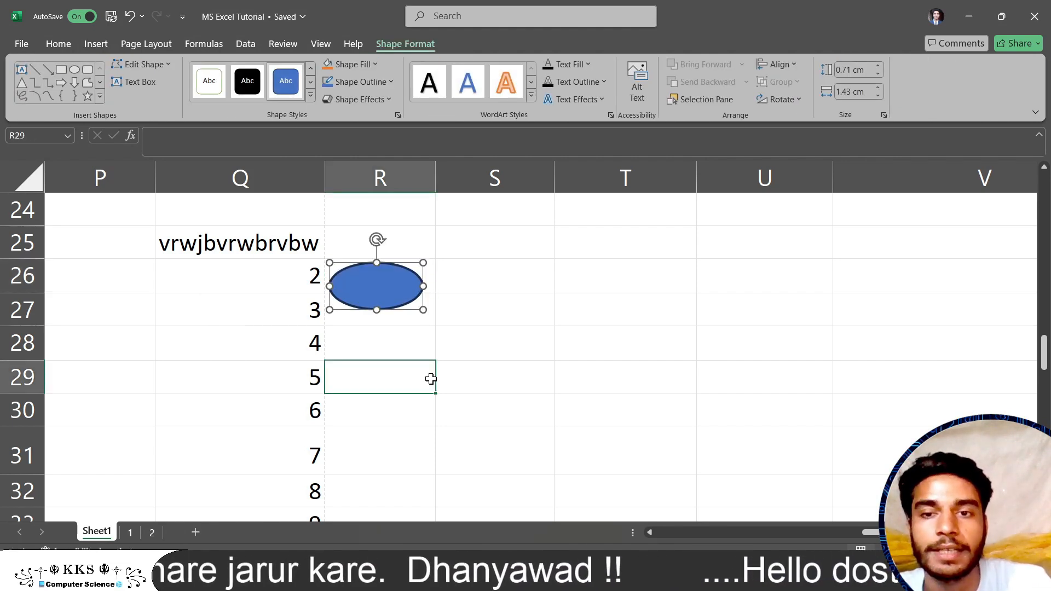
Step: AutoFit the height of row 26 from cell R26, and delete the oval drawn over it
left_click(399, 281)
left_click(432, 276)
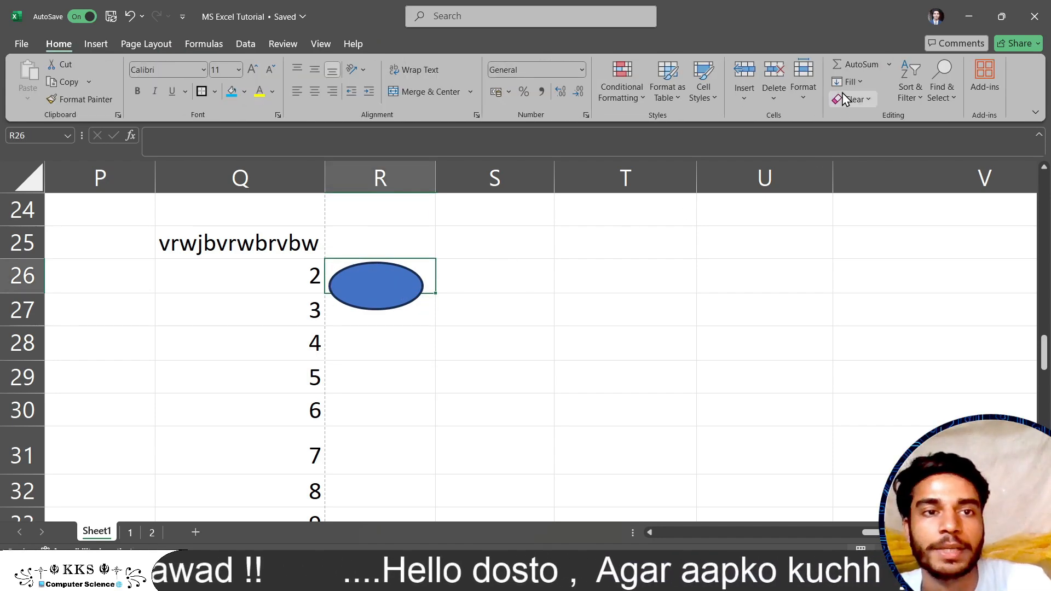
left_click(812, 88)
left_click(842, 155)
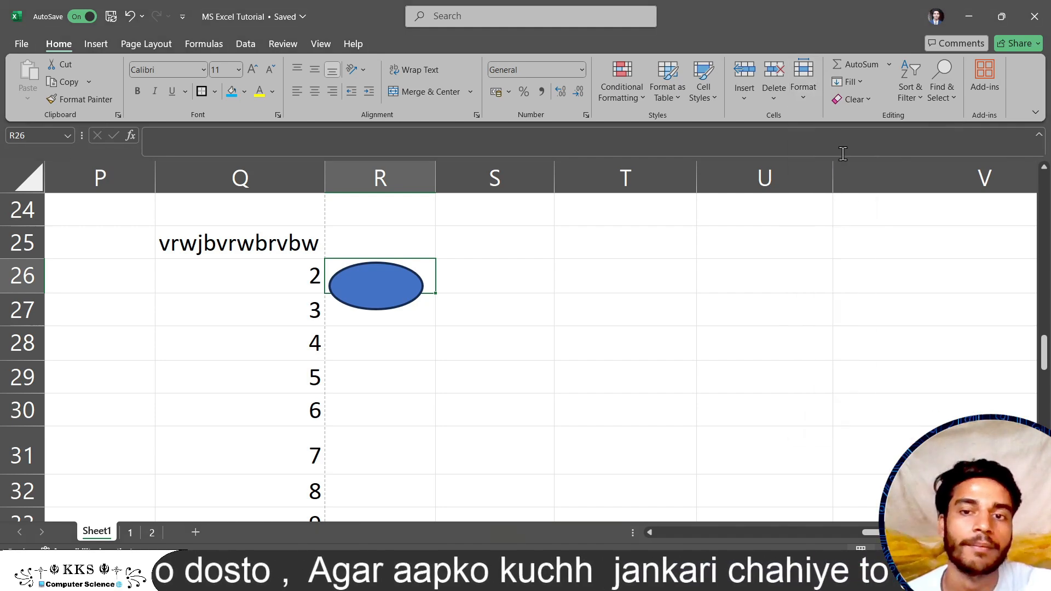
left_click(394, 292)
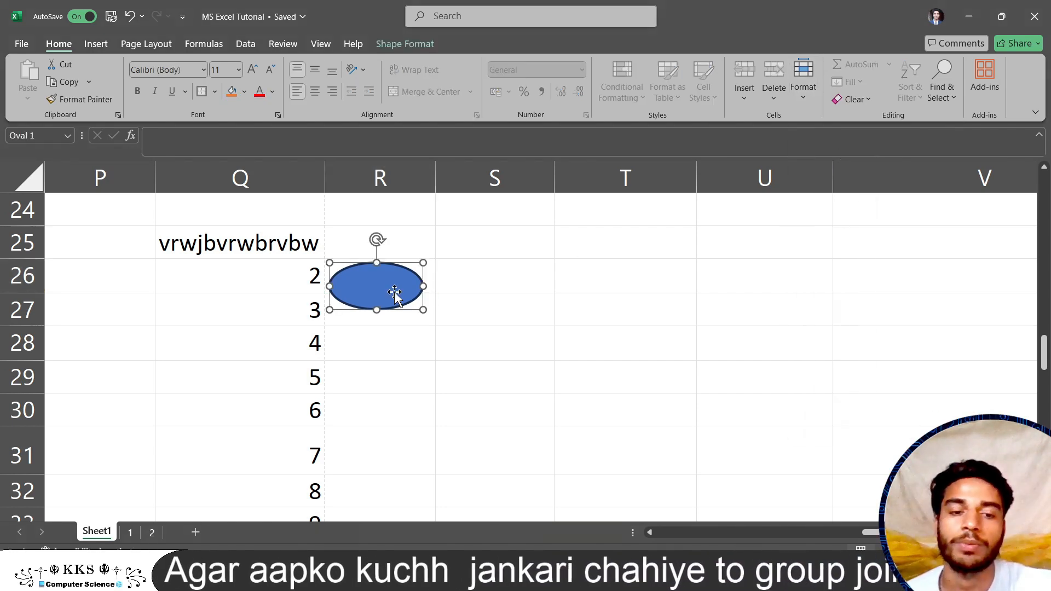
key("Delete")
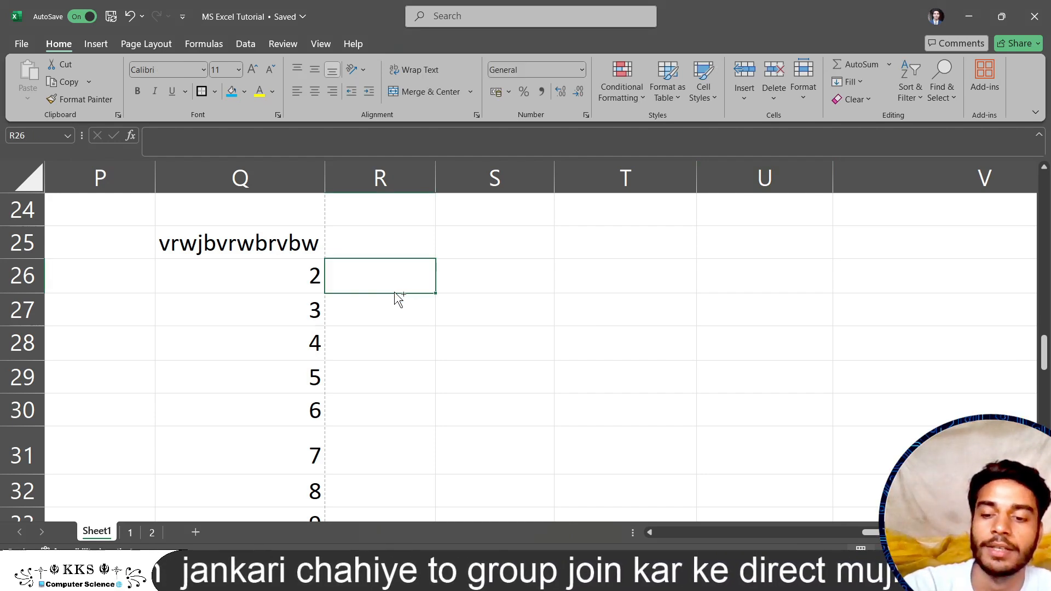
Step: Restore the deleted oval, cut and paste it at cell R26, and try filling it down to R27
key("ctrl+z")
key("ctrl+x")
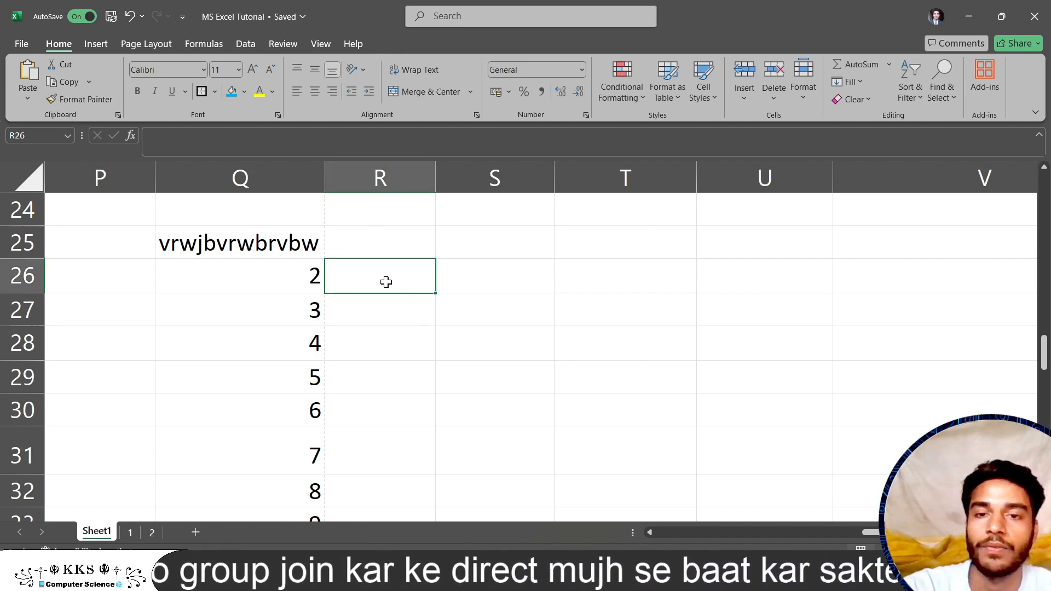
key("ctrl+v")
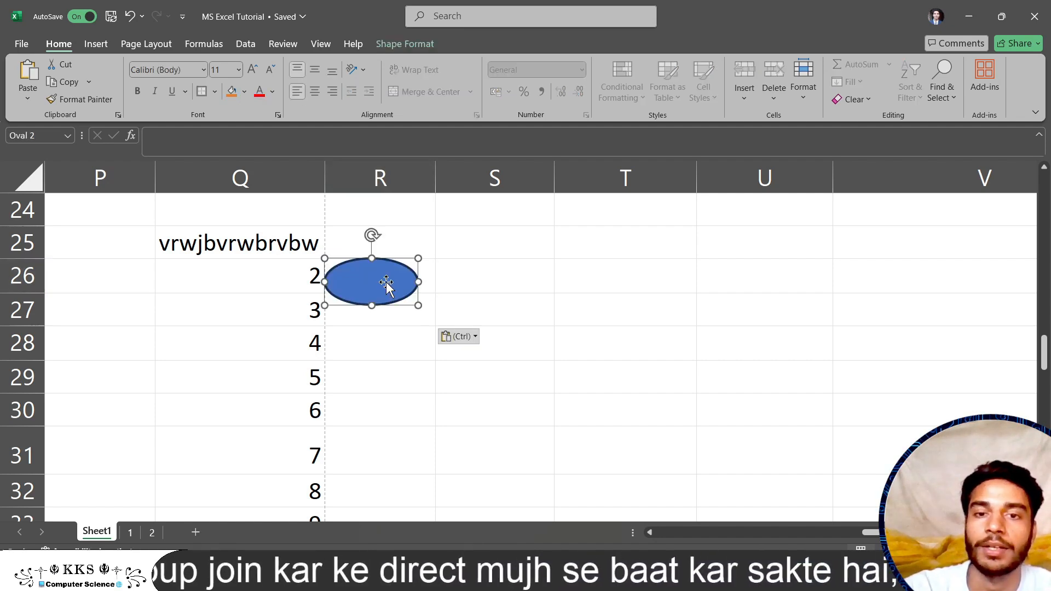
left_click(437, 309)
left_click(429, 282)
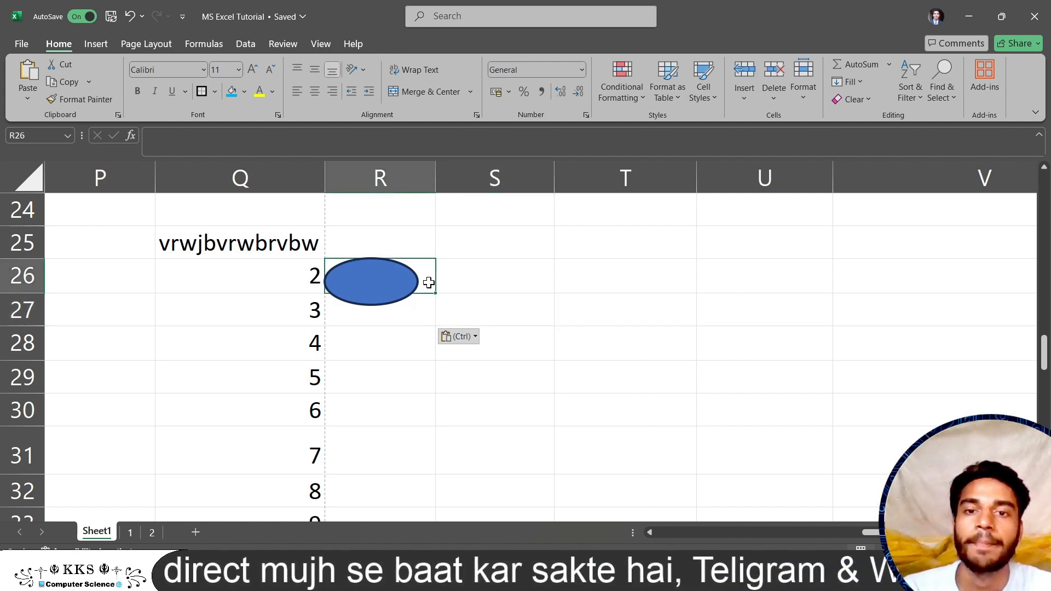
left_click_drag(435, 296, 436, 318)
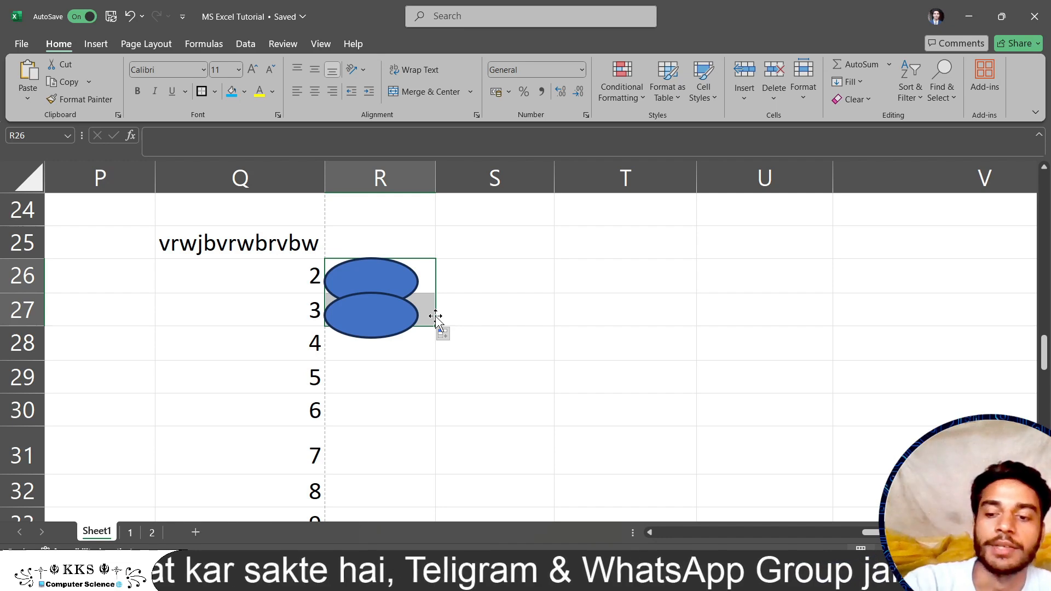
key("ctrl+z")
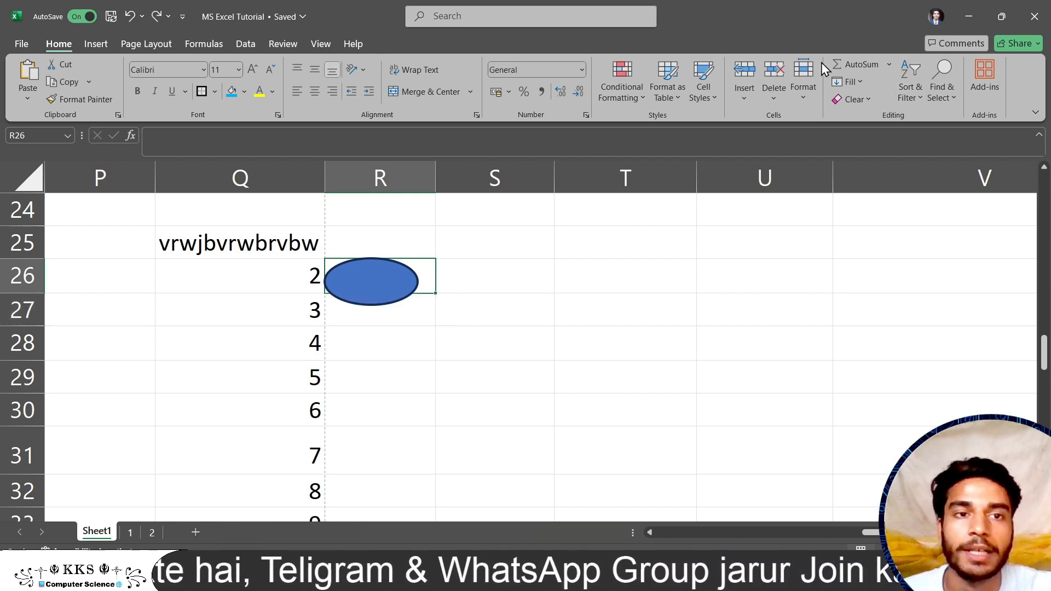
Step: AutoFit the height of row 26 with the oval lying over cell R26
left_click(814, 98)
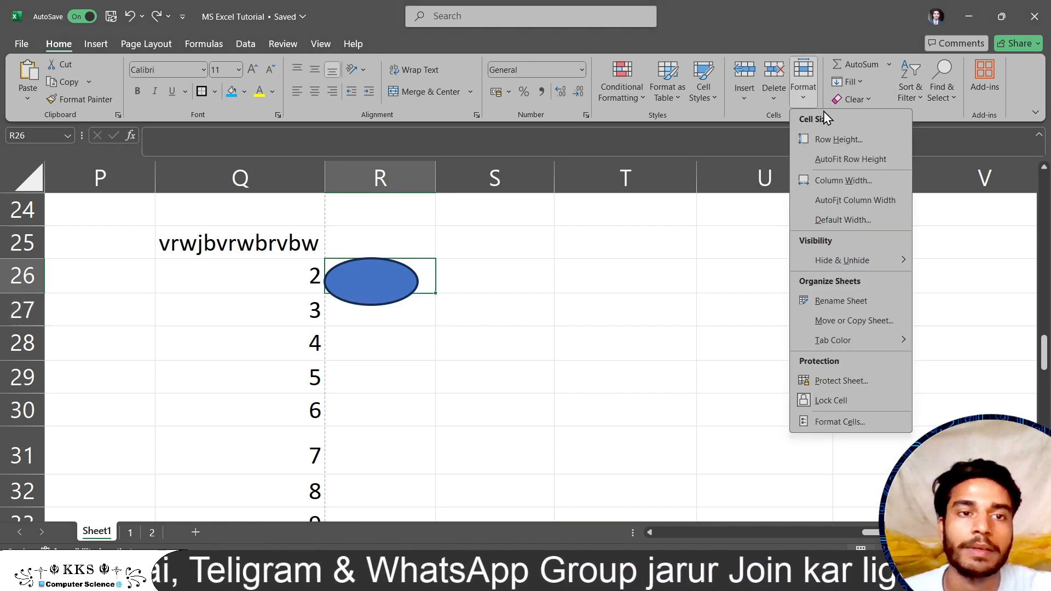
left_click(833, 156)
left_click(428, 329)
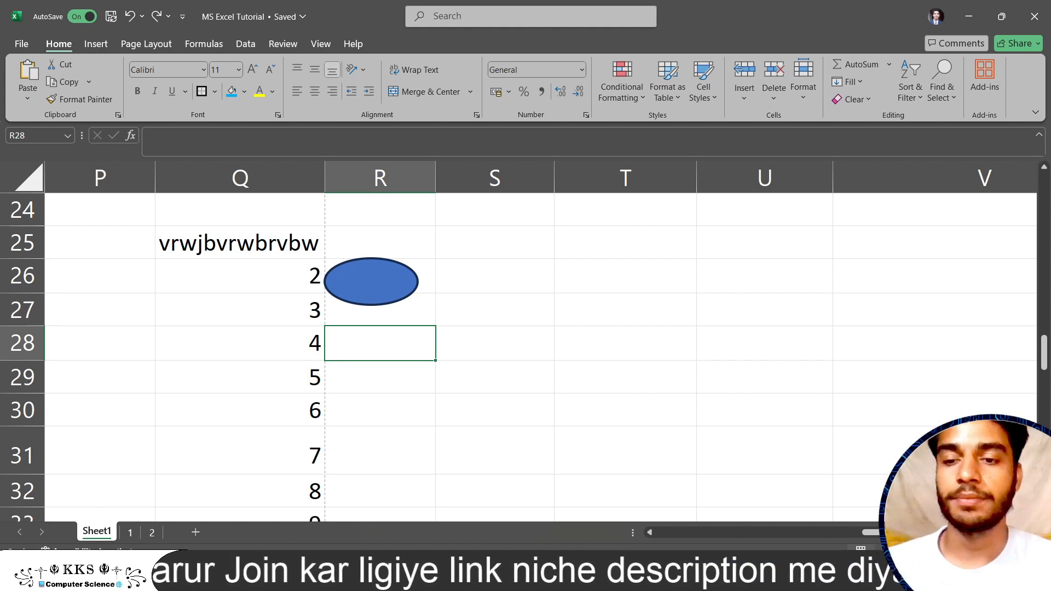
left_click(186, 576)
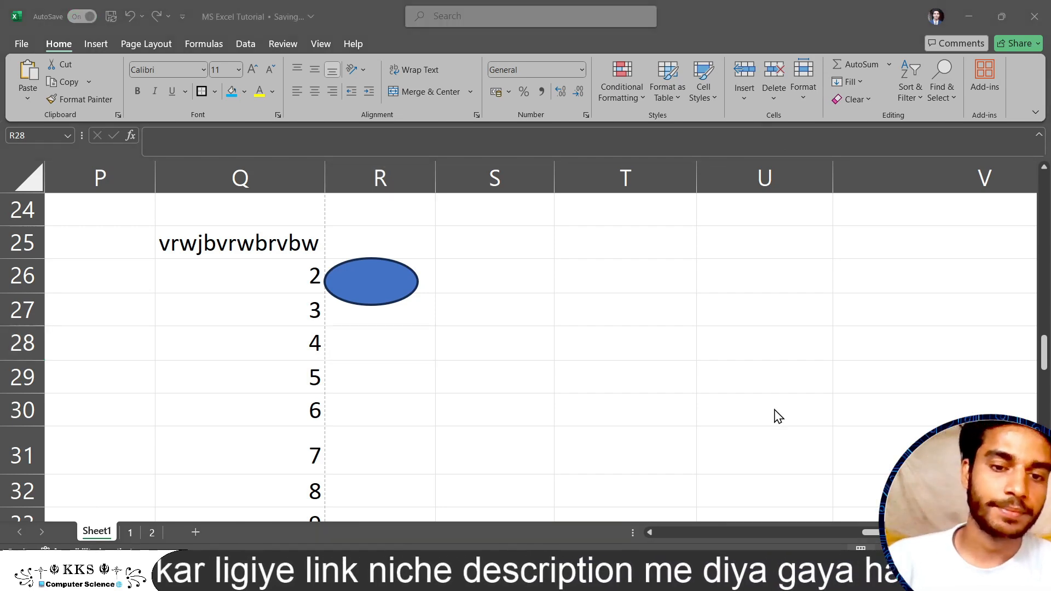
scroll(778, 416, "down", 2)
left_click(710, 44)
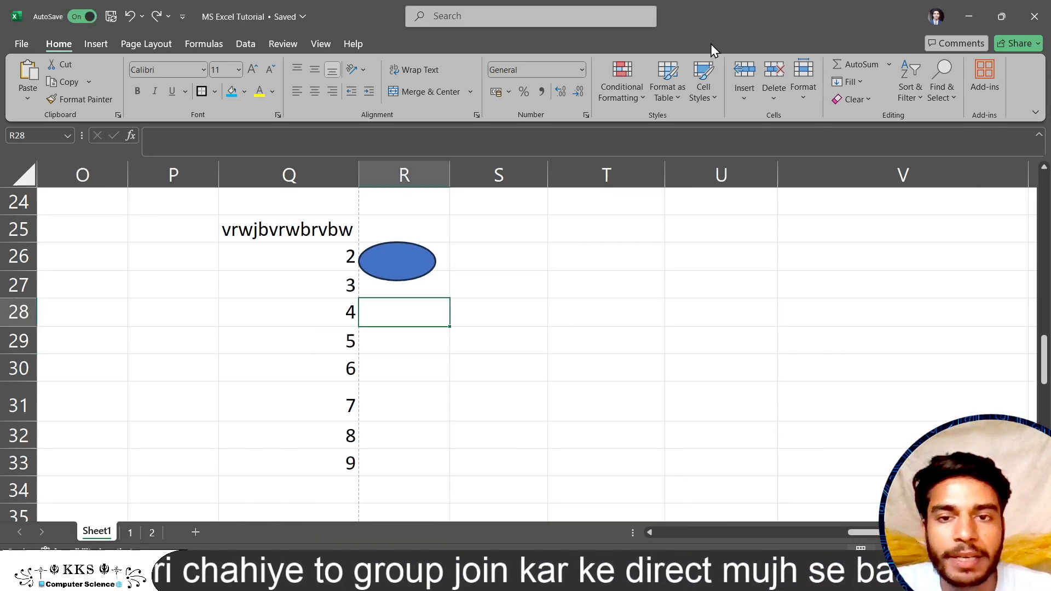
scroll(503, 266, "up", 2)
Step: Delete the oval shape lying over cell R26
left_click(420, 268)
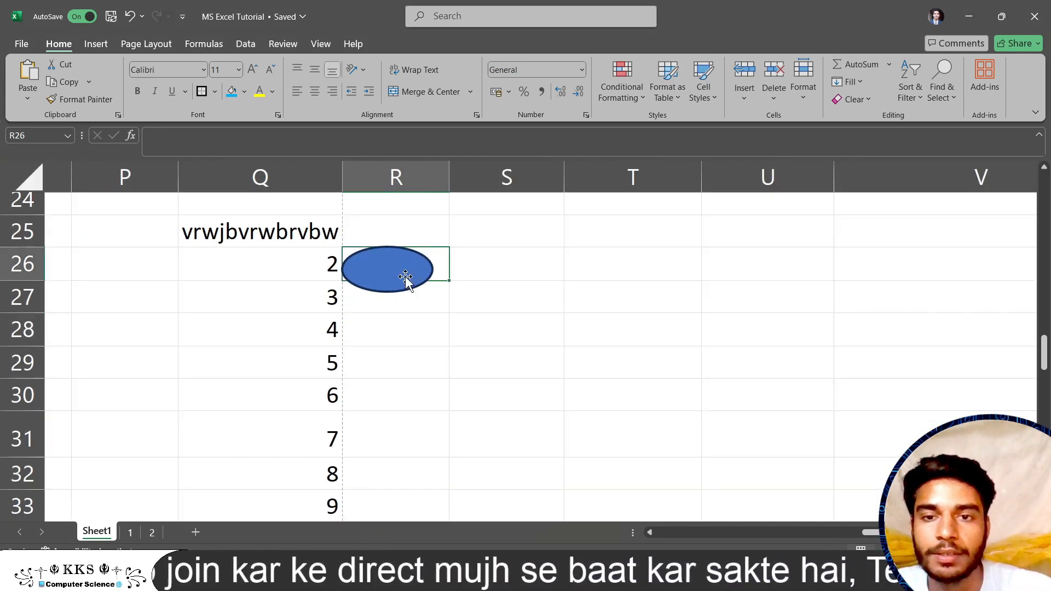
left_click(405, 276)
key("Delete")
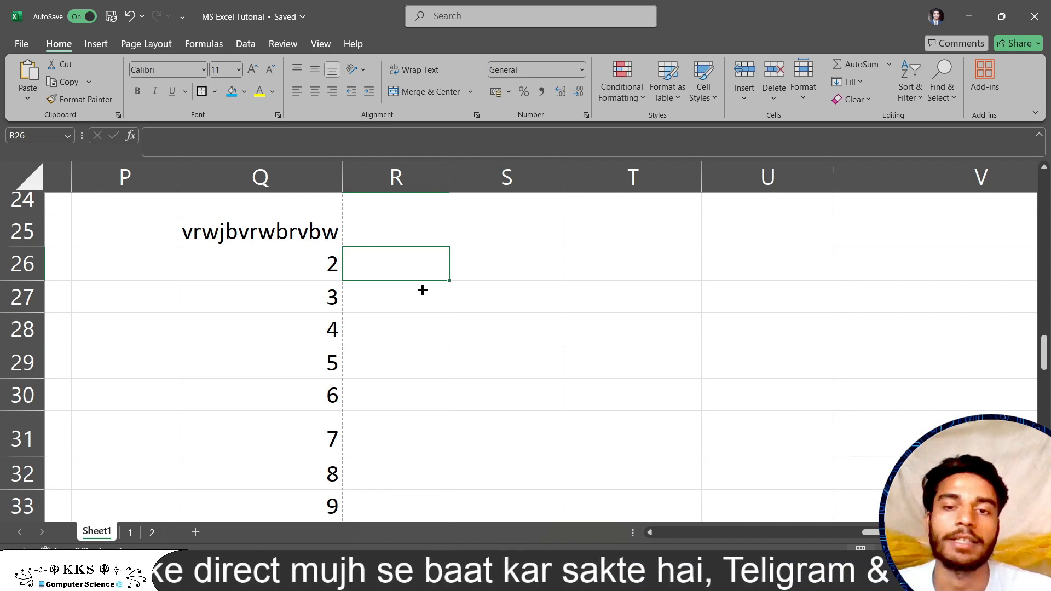
Step: Enter the text "kks" in cell R27
left_click(412, 295)
type("kks")
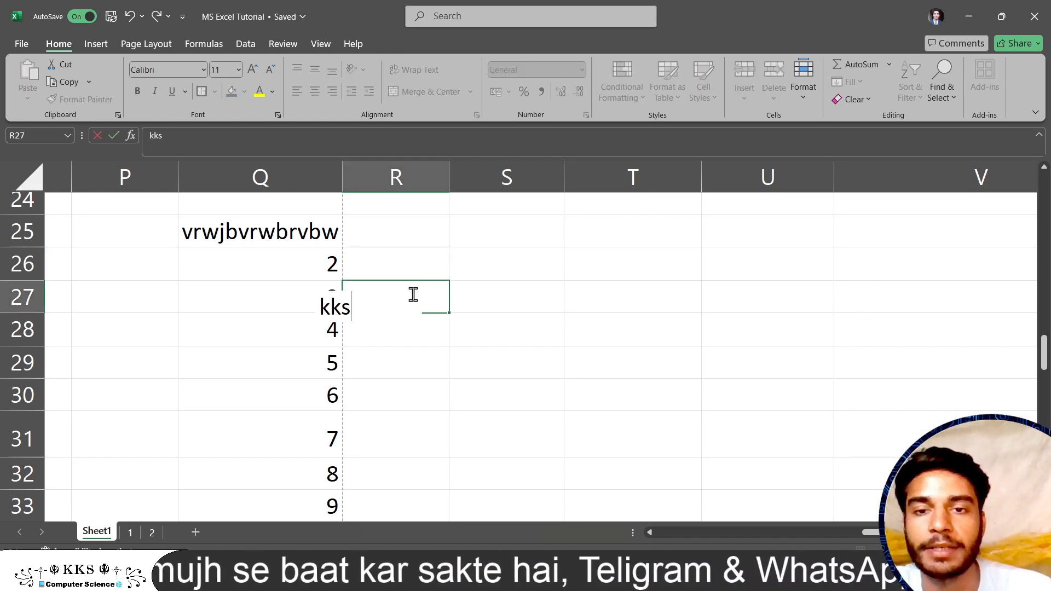
left_click(488, 345)
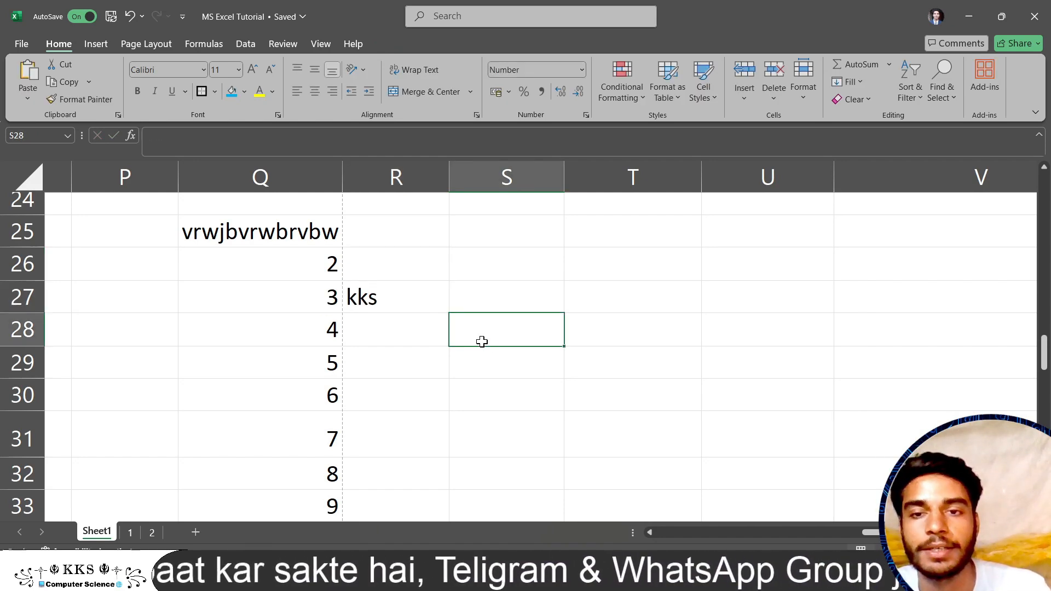
left_click(390, 309)
key("ctrl+Up")
key("Down")
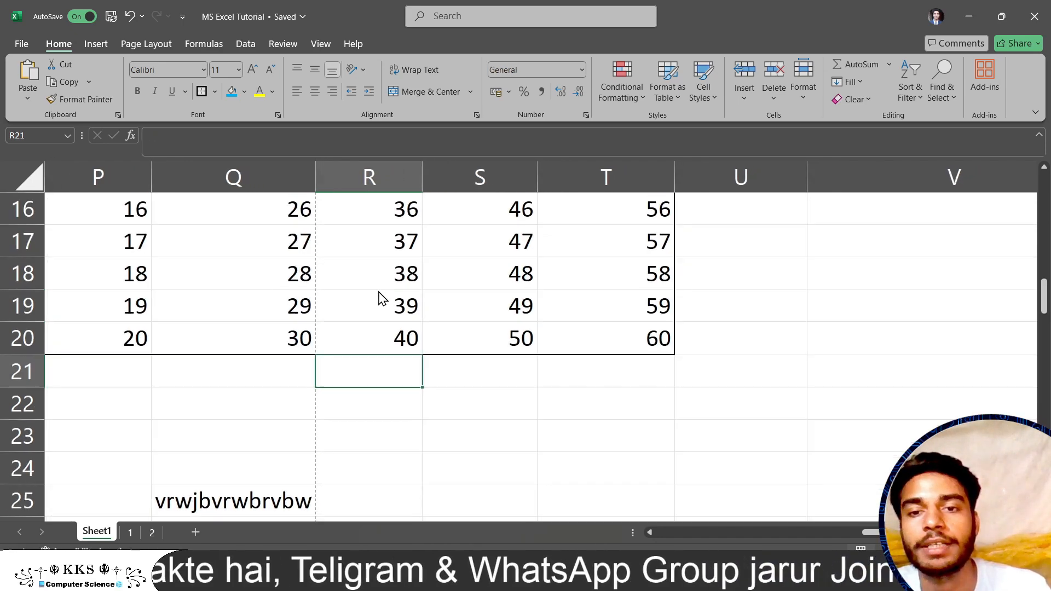
scroll(378, 387, "down", 4)
scroll(356, 408, "up", 1)
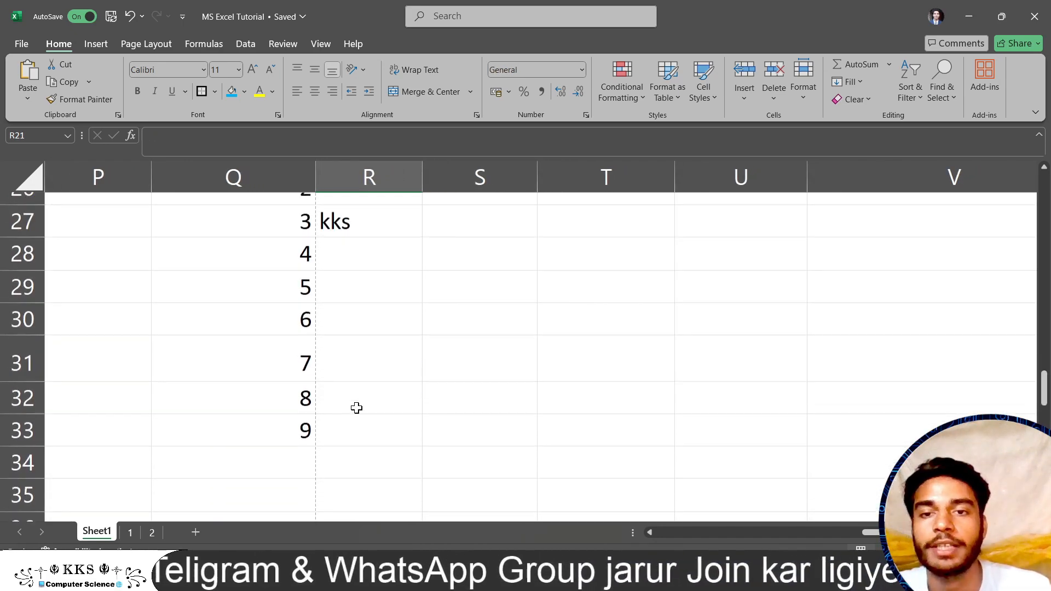
Step: Enlarge the text "kks" in cell R27 to font size 22 and color it yellow
double_click(350, 243)
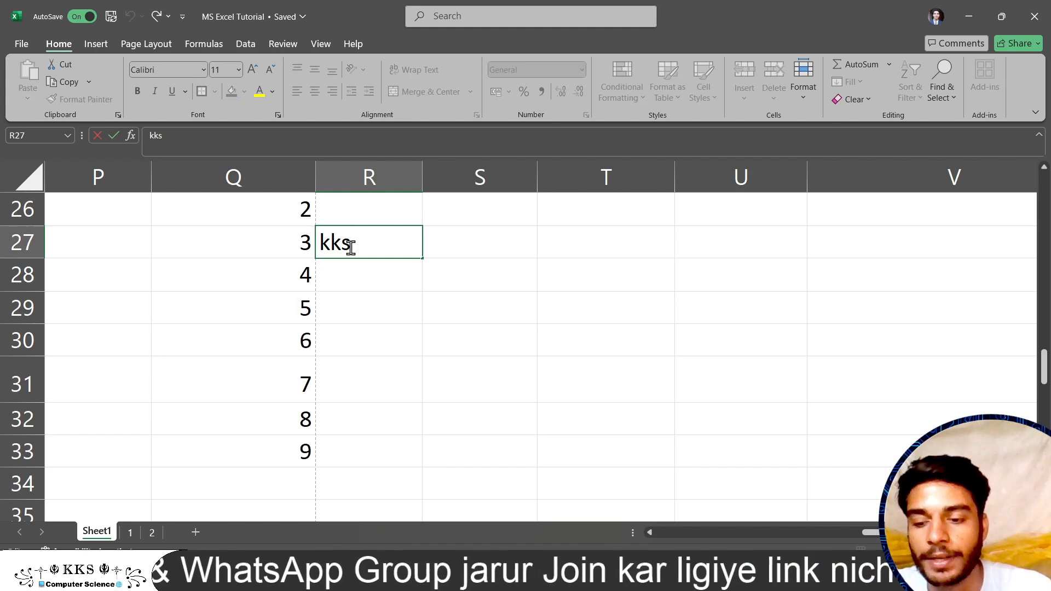
double_click(350, 244)
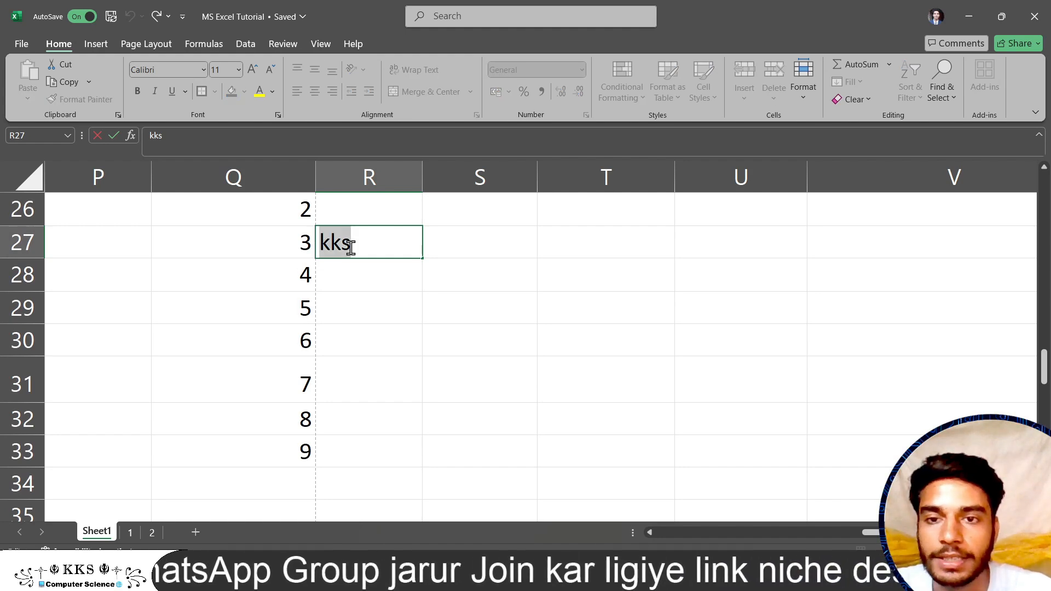
left_click(255, 63)
left_click(255, 63)
left_click(256, 63)
left_click(255, 64)
left_click(255, 64)
left_click(255, 64)
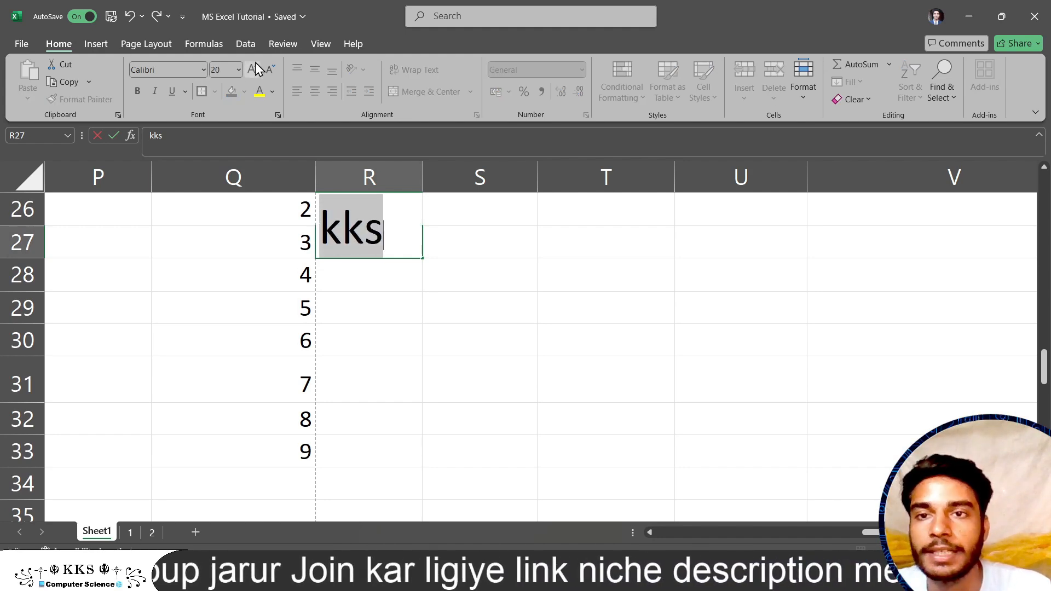
left_click(257, 92)
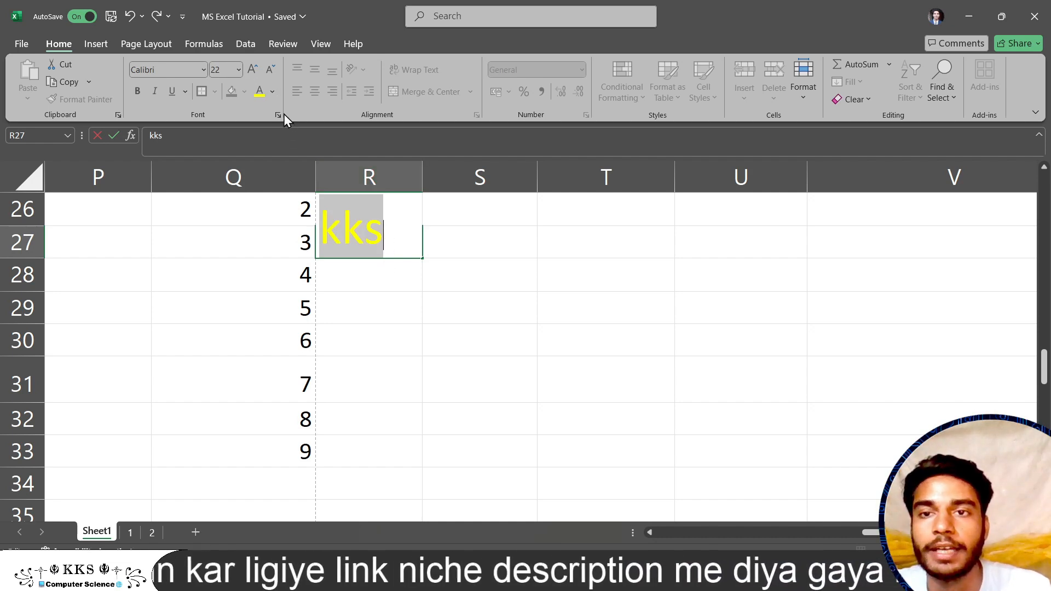
left_click_drag(396, 317, 392, 307)
scroll(394, 309, "up", 2)
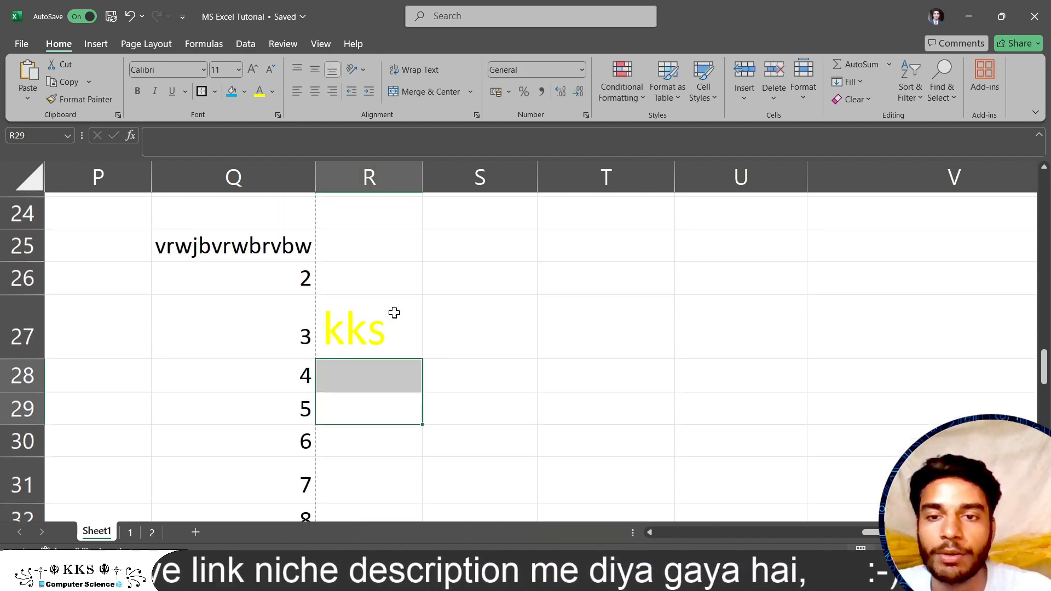
Step: Undo the formatting and the entry of "kks" in cell R27, and redo both
key("ctrl+z")
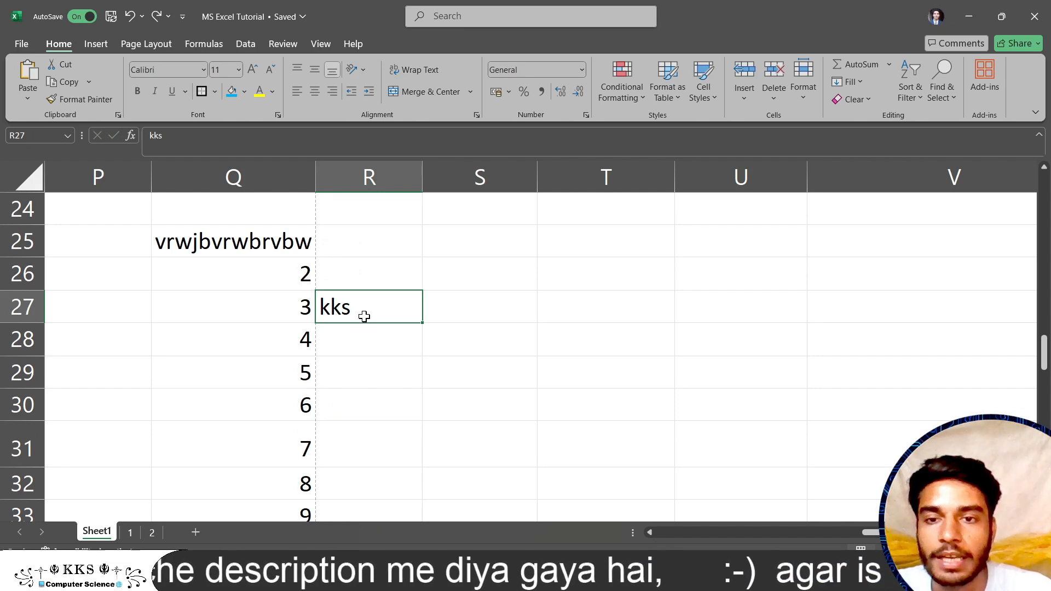
key("ctrl+z")
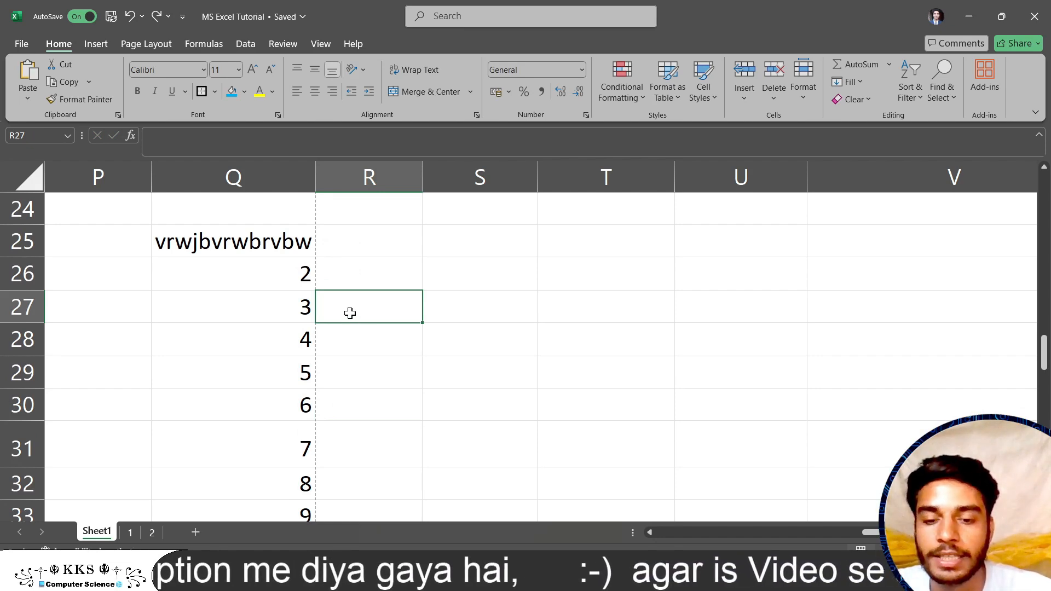
key("ctrl+y")
key("ctrl+y")
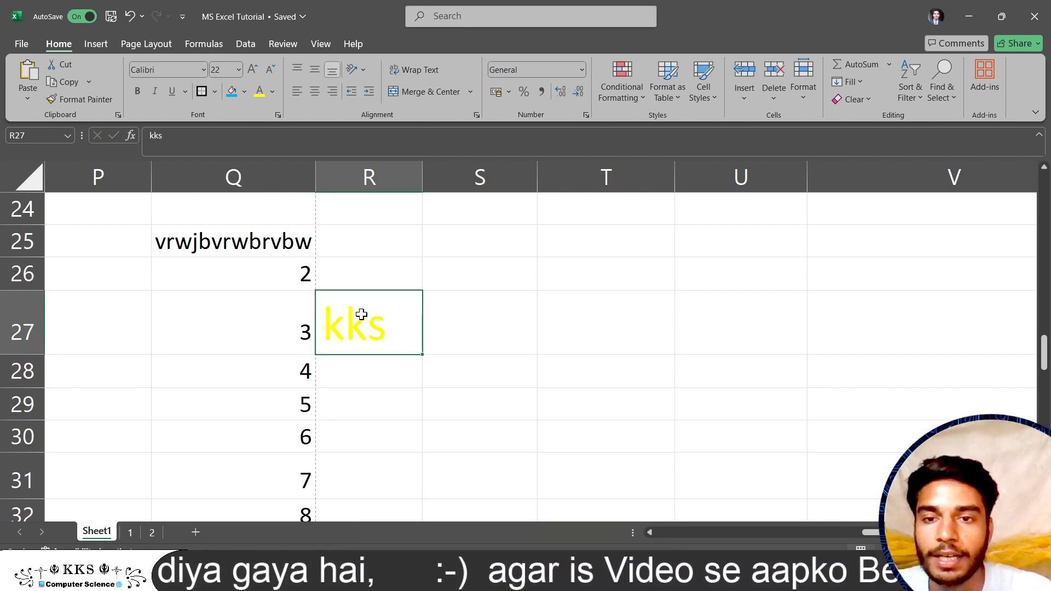
Step: Set the font color of cell R27 to Automatic
left_click(272, 91)
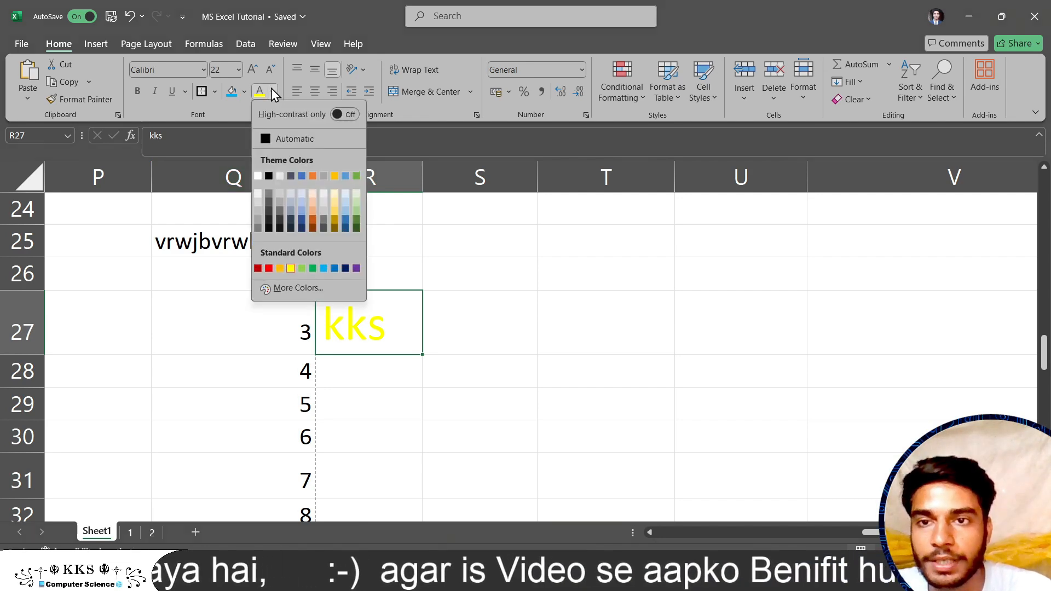
left_click(265, 143)
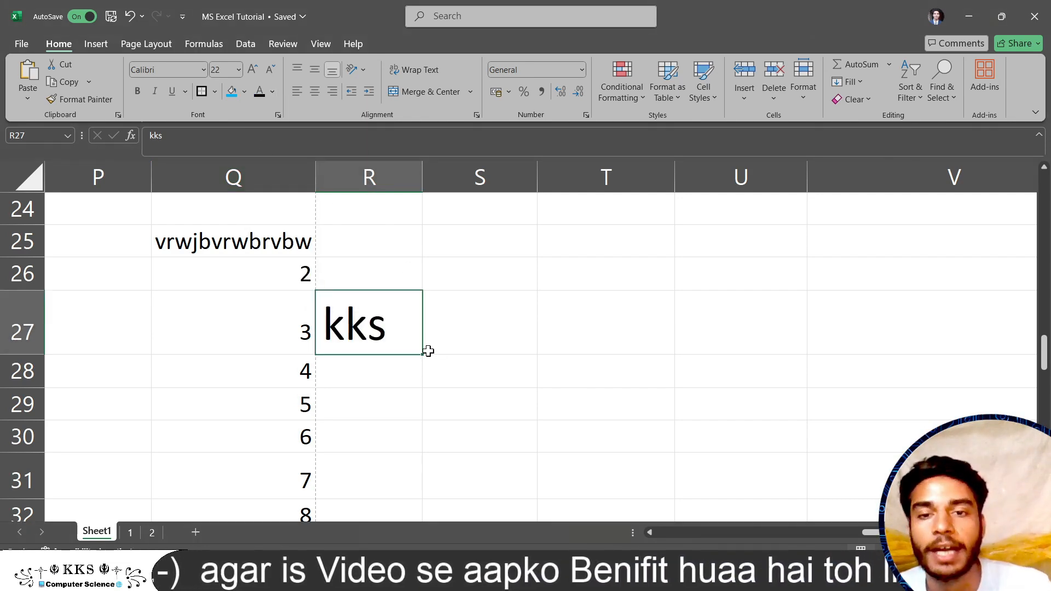
Step: Set the height of row 27 to 20
left_click(807, 99)
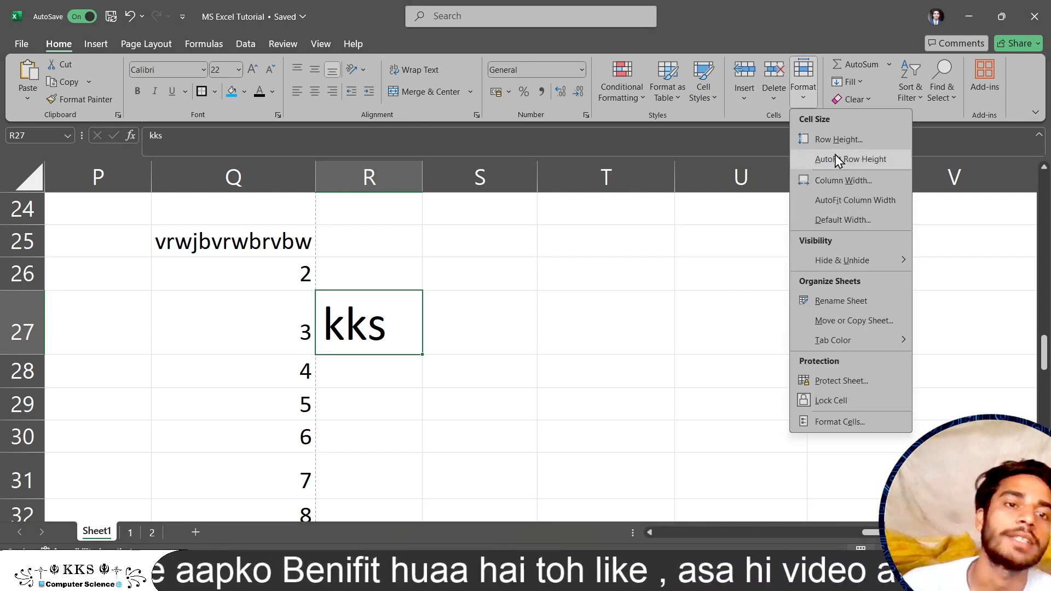
left_click(830, 140)
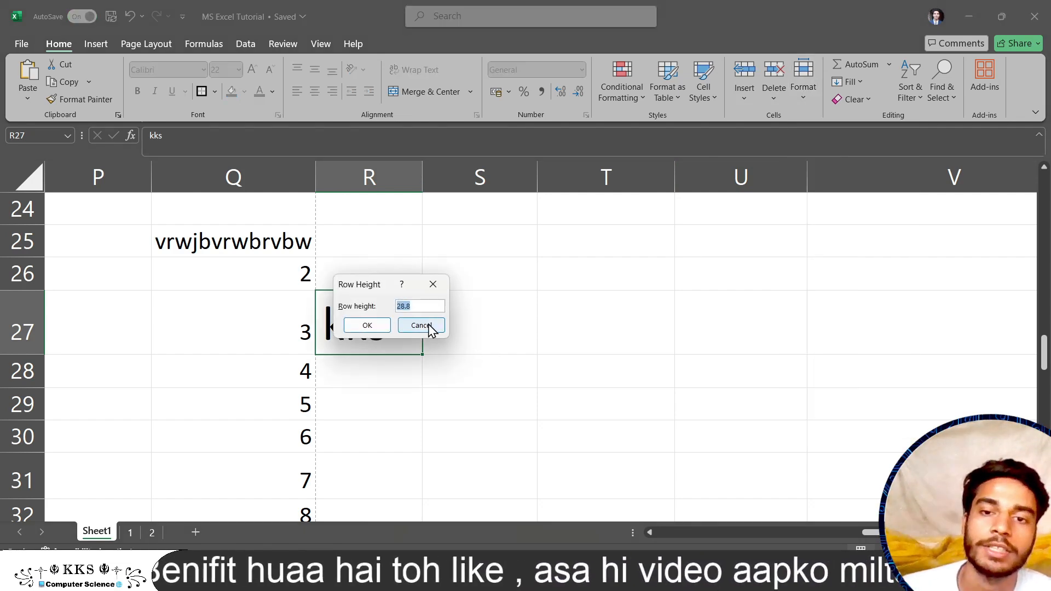
type("2")
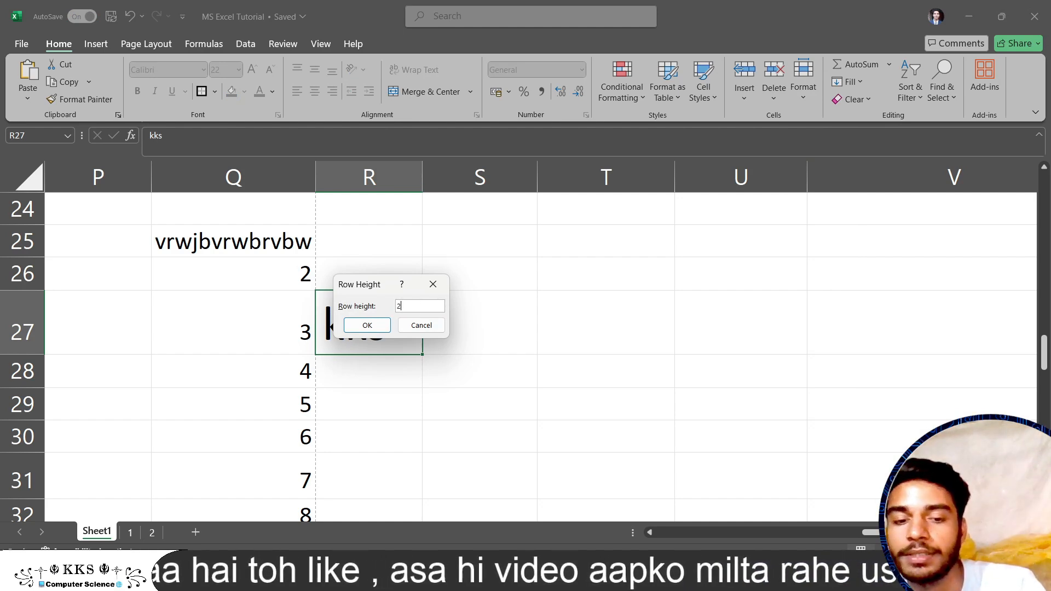
type("0")
key("Return")
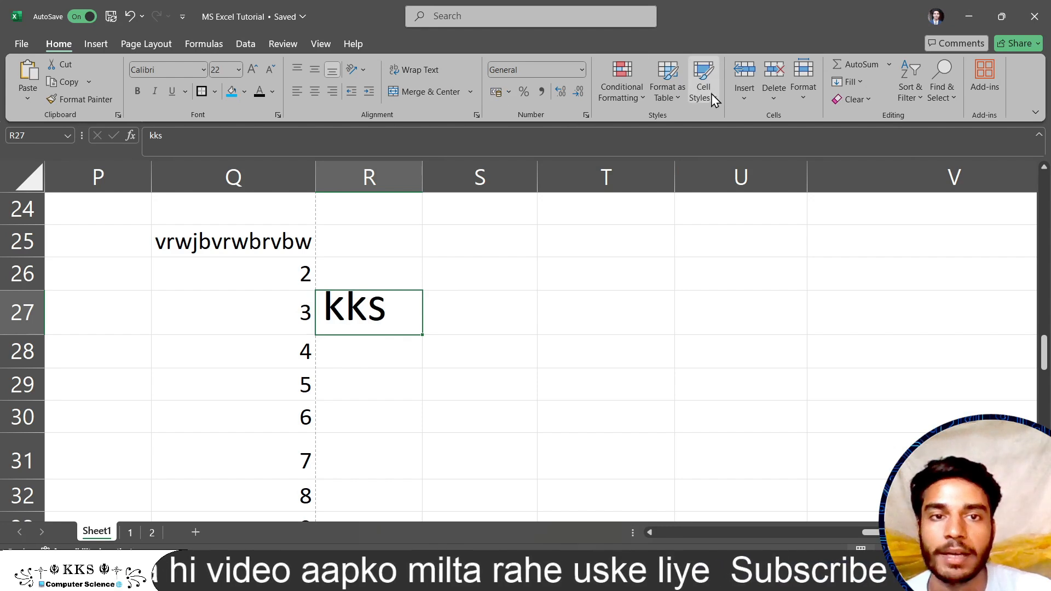
Step: Reduce the height of row 27 further so the text "kks" is partly cut off
left_click(797, 97)
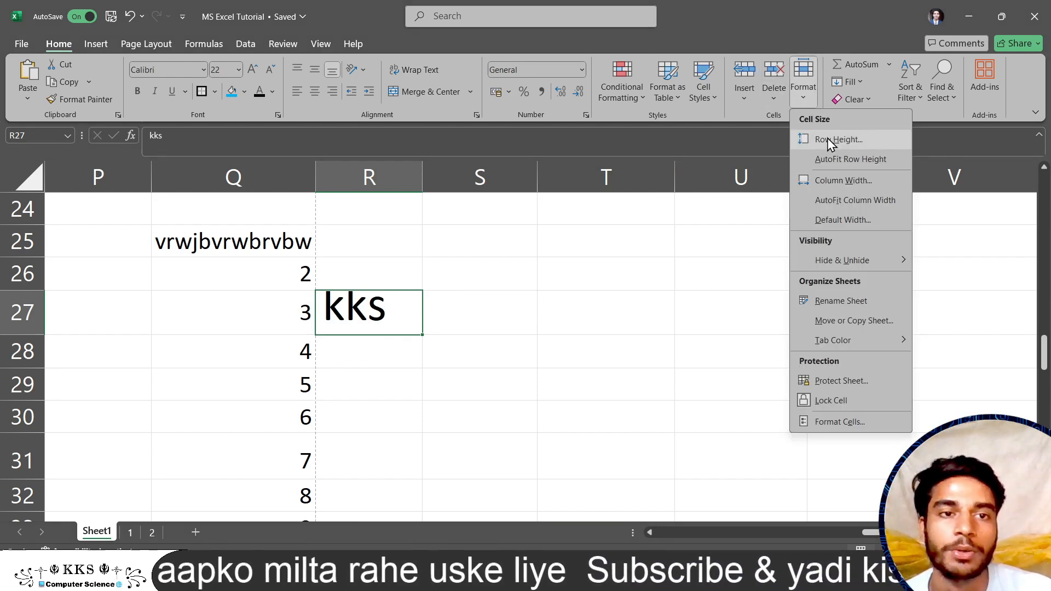
left_click(826, 139)
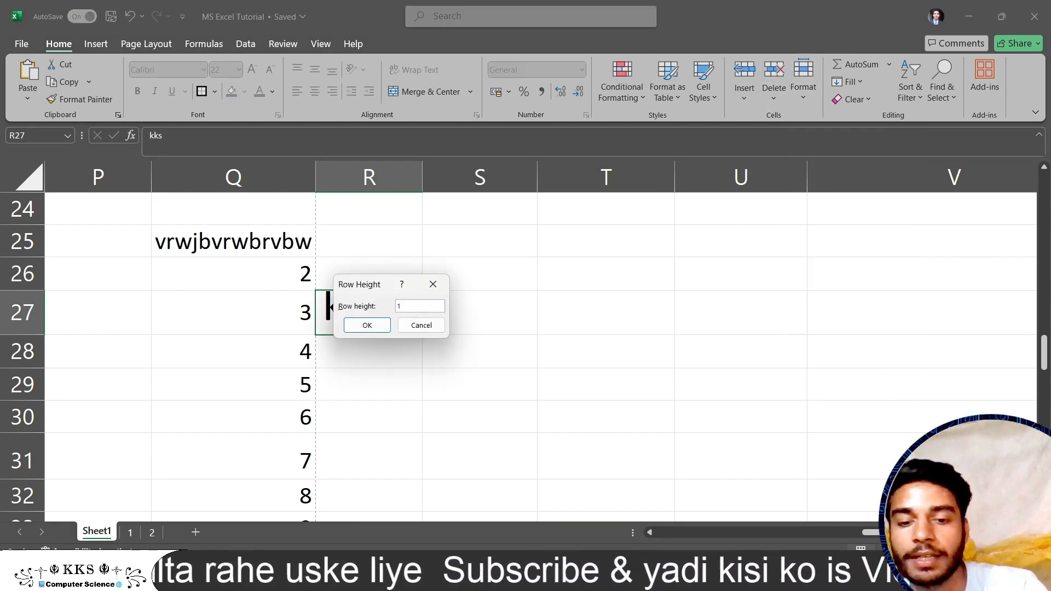
left_click(367, 325)
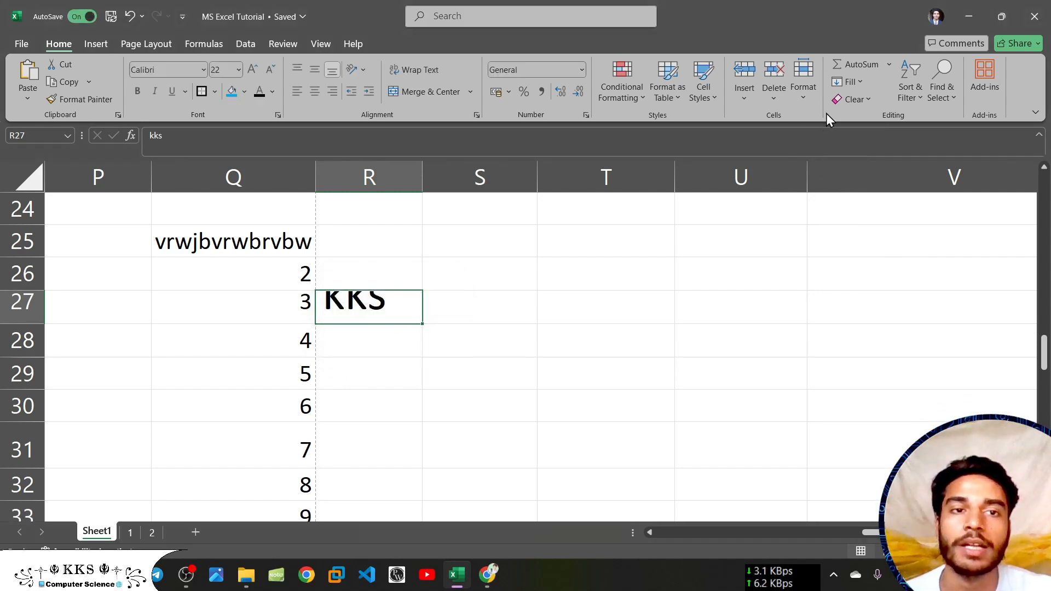
Step: AutoFit the height of row 27 to the enlarged text in cell R27
left_click(806, 100)
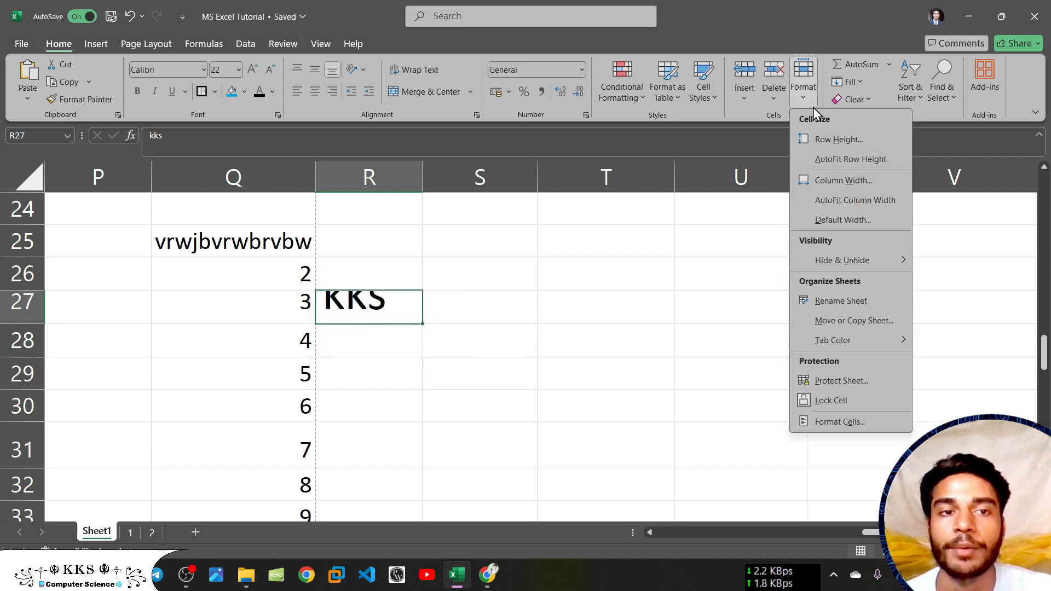
left_click(830, 160)
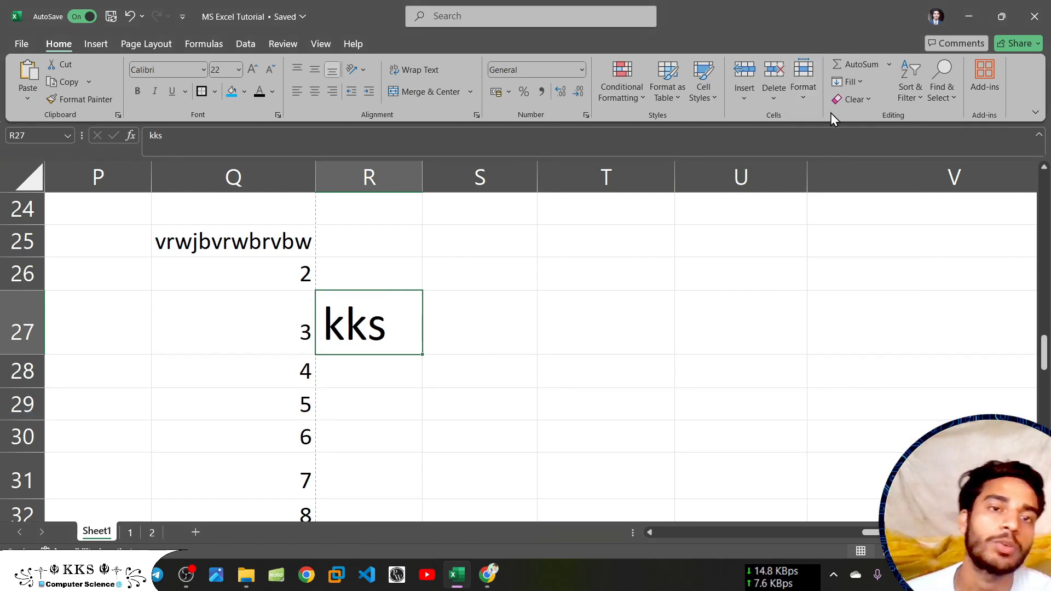
Step: Hide column Q of the number table
left_click(808, 100)
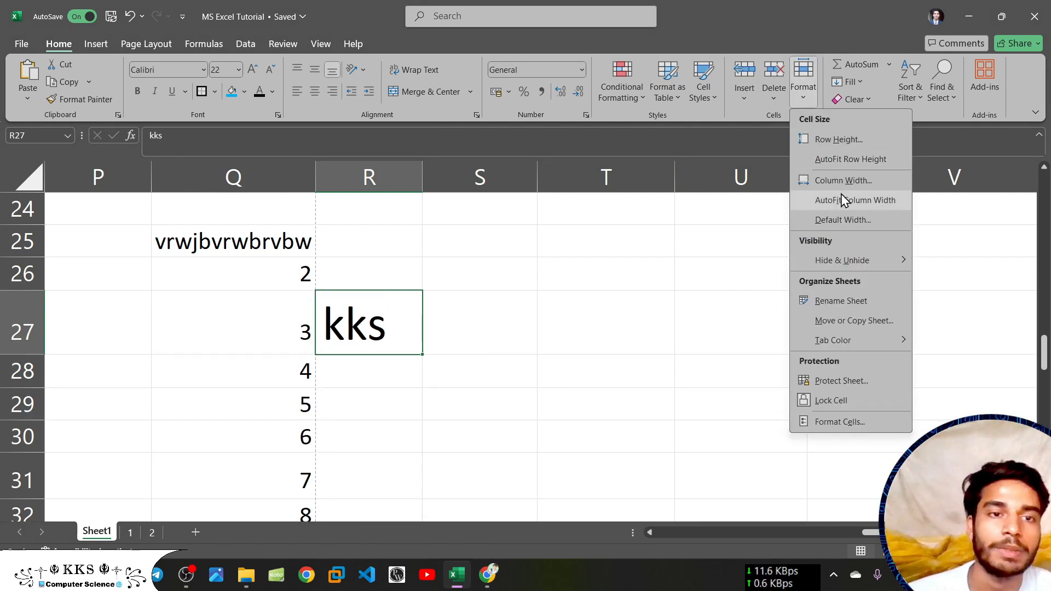
mouse_move(867, 261)
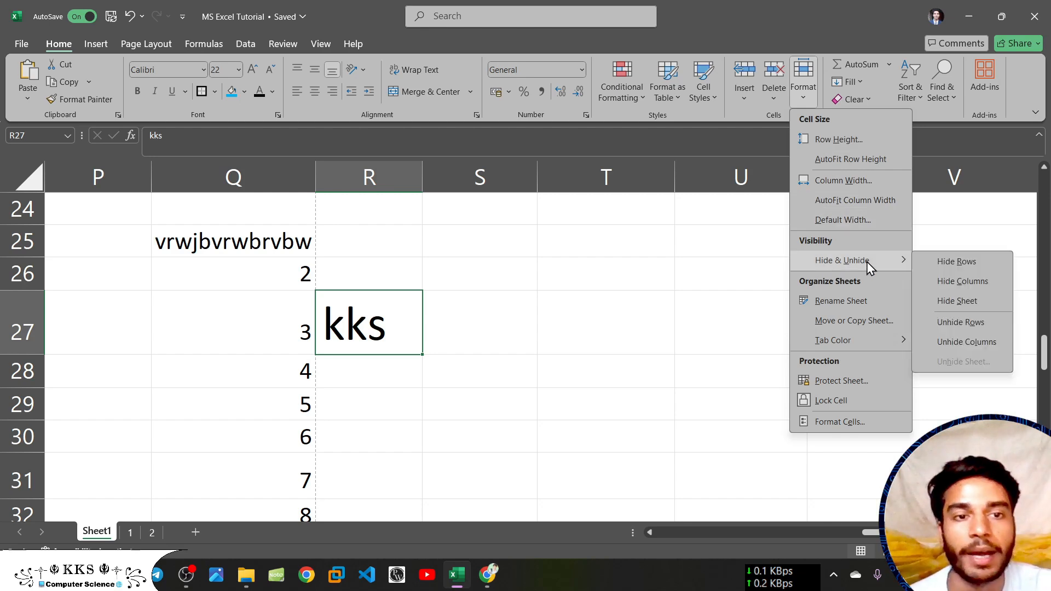
left_click(496, 332)
scroll(353, 292, "up", 5)
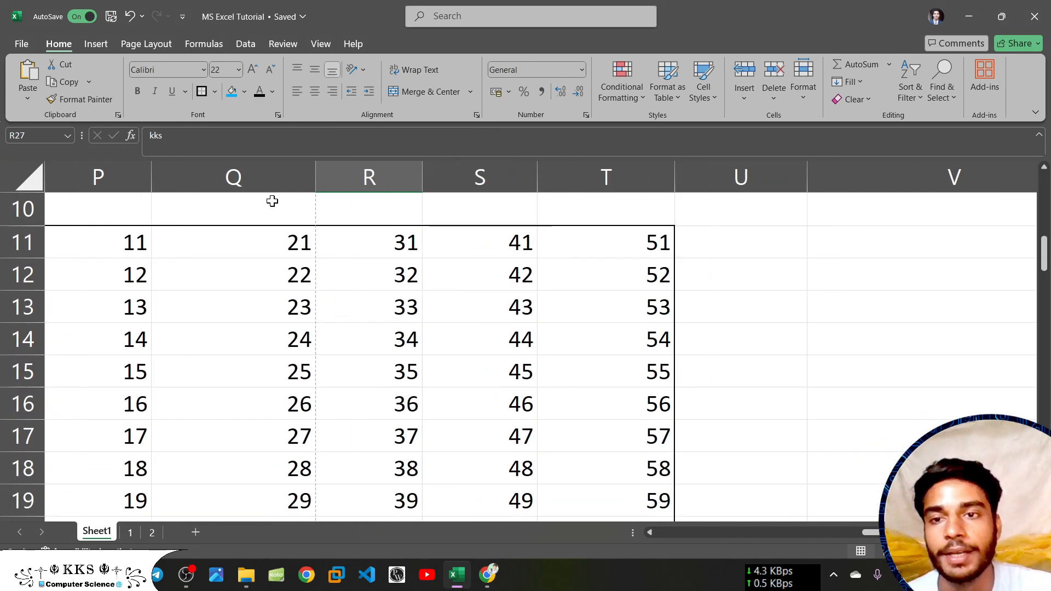
left_click(265, 174)
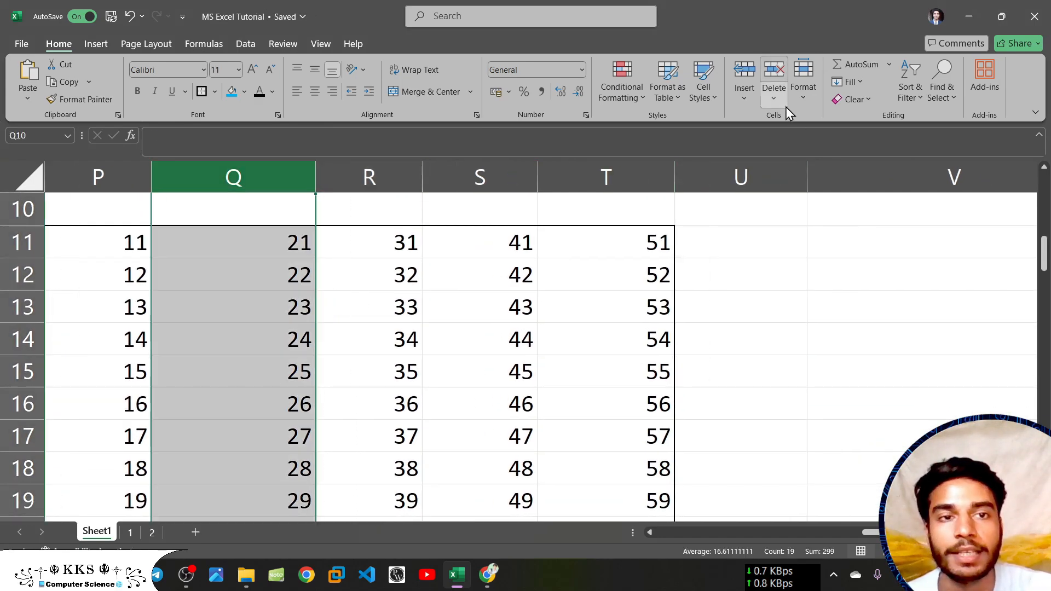
left_click(803, 87)
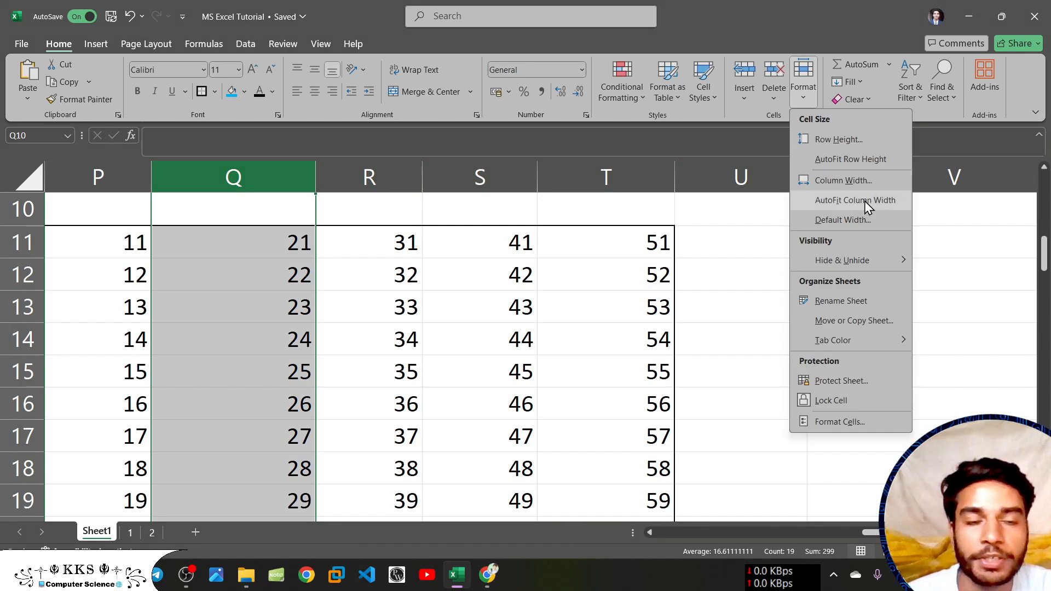
mouse_move(871, 267)
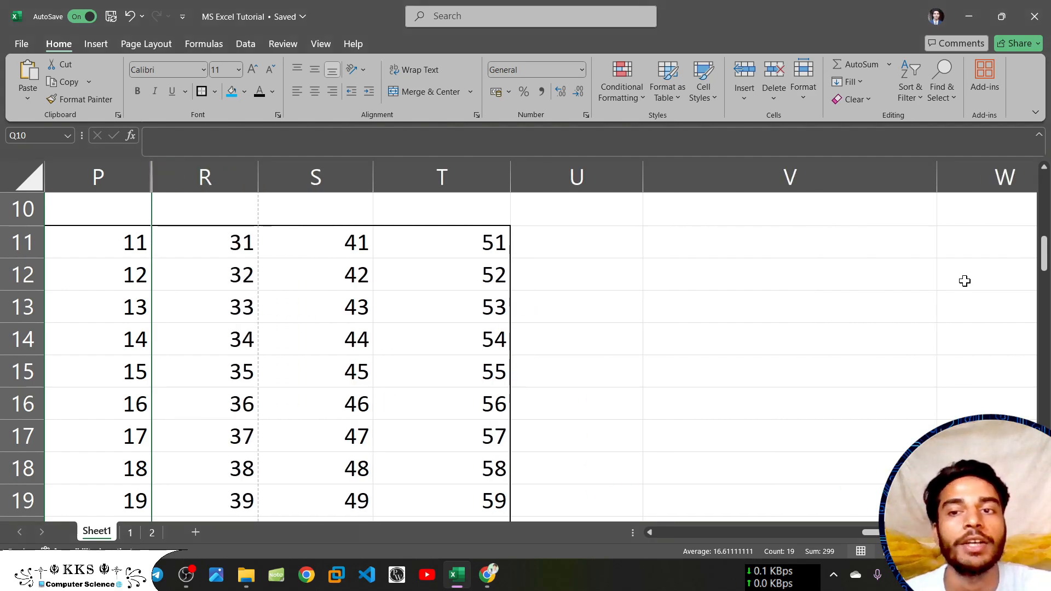
Step: Unhide column Q between columns P and R
left_click(716, 96)
left_click(794, 94)
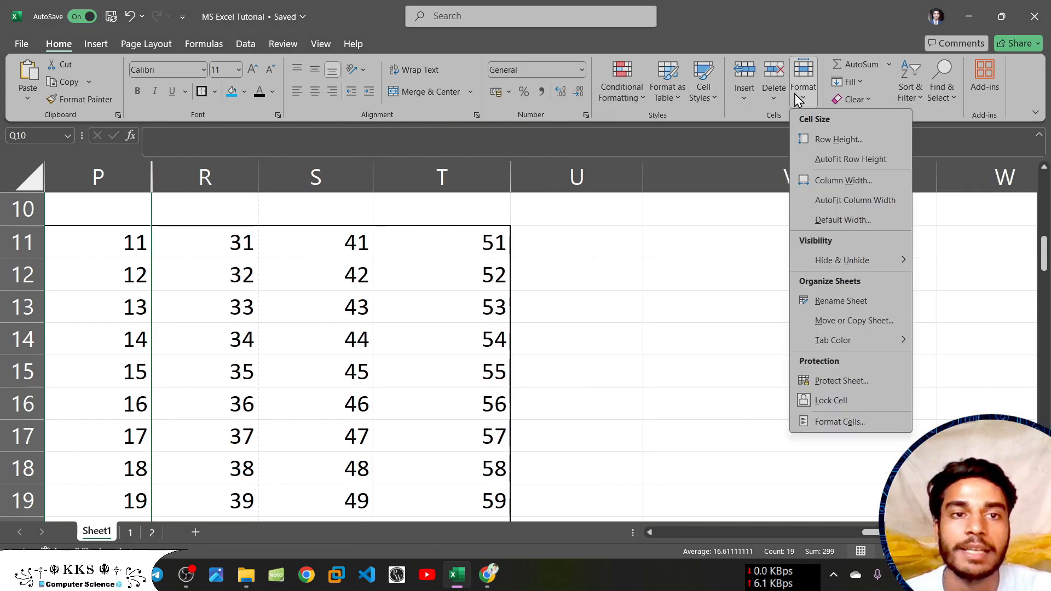
mouse_move(847, 261)
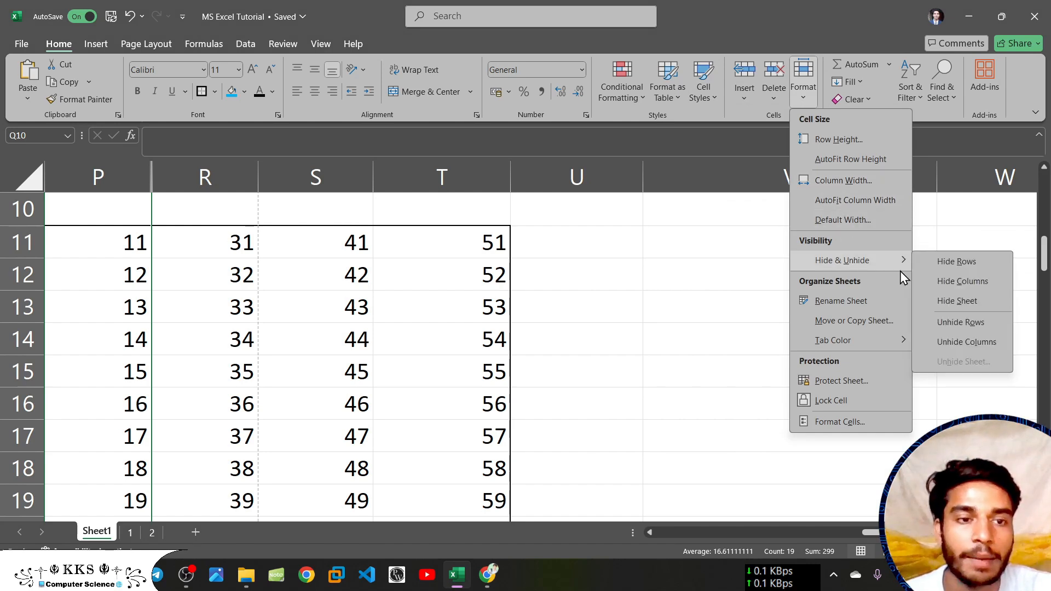
left_click(978, 341)
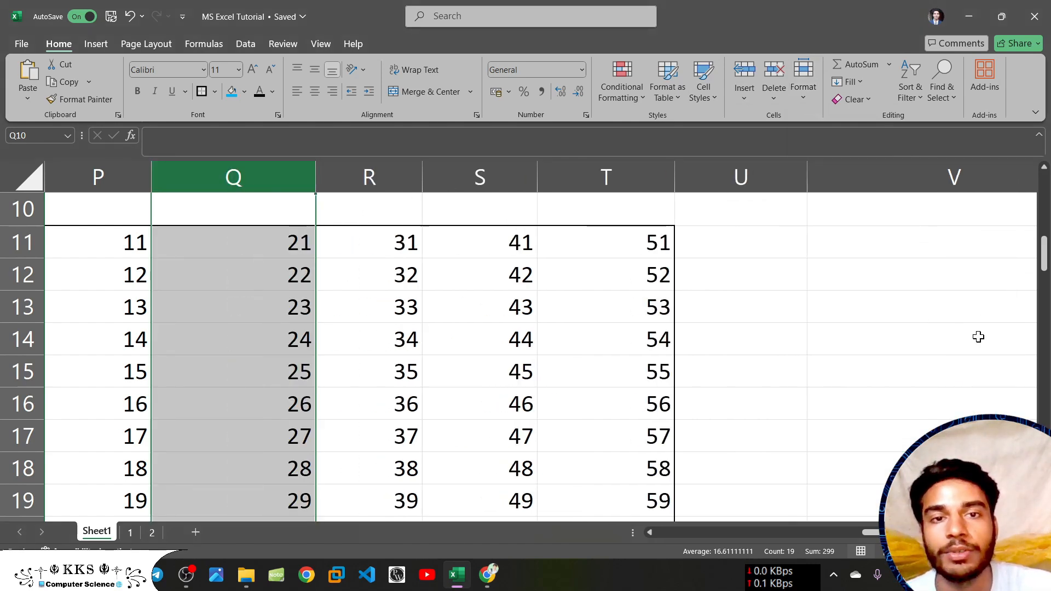
left_click(406, 262)
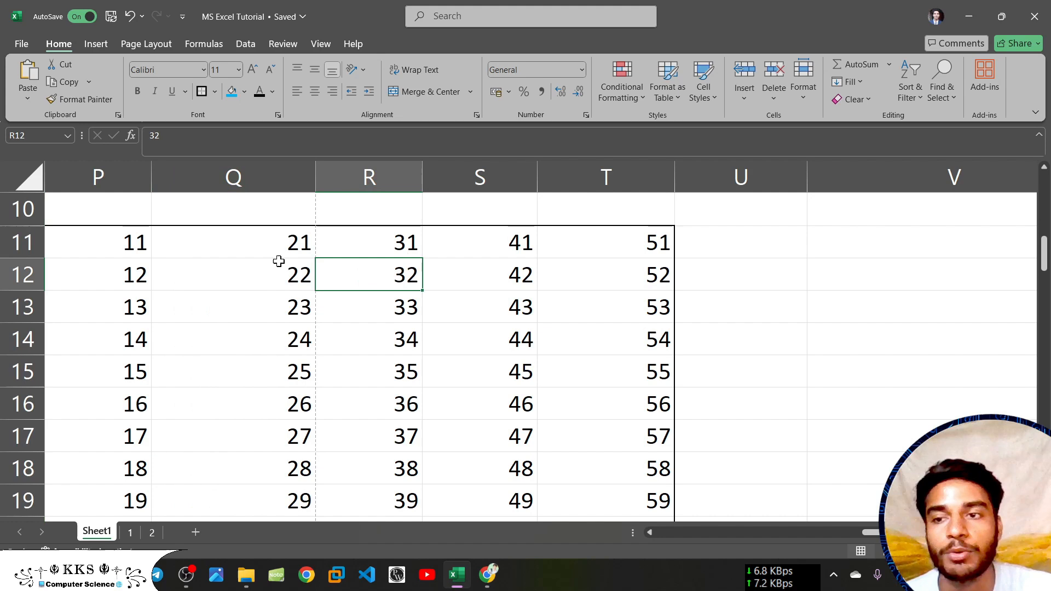
Step: Hide row 12 of the number table
left_click(12, 273)
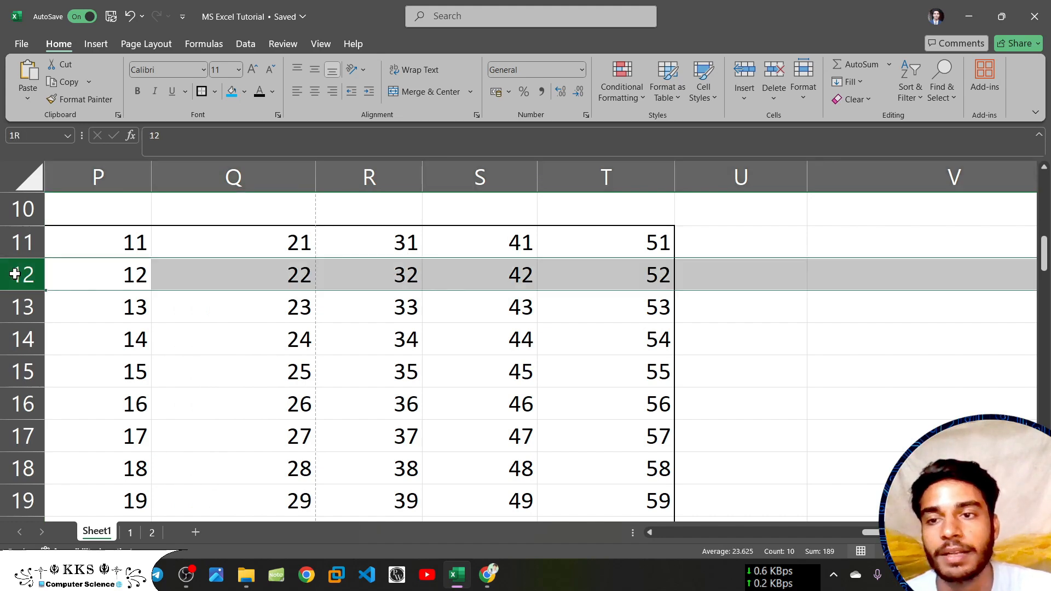
left_click(803, 82)
mouse_move(885, 261)
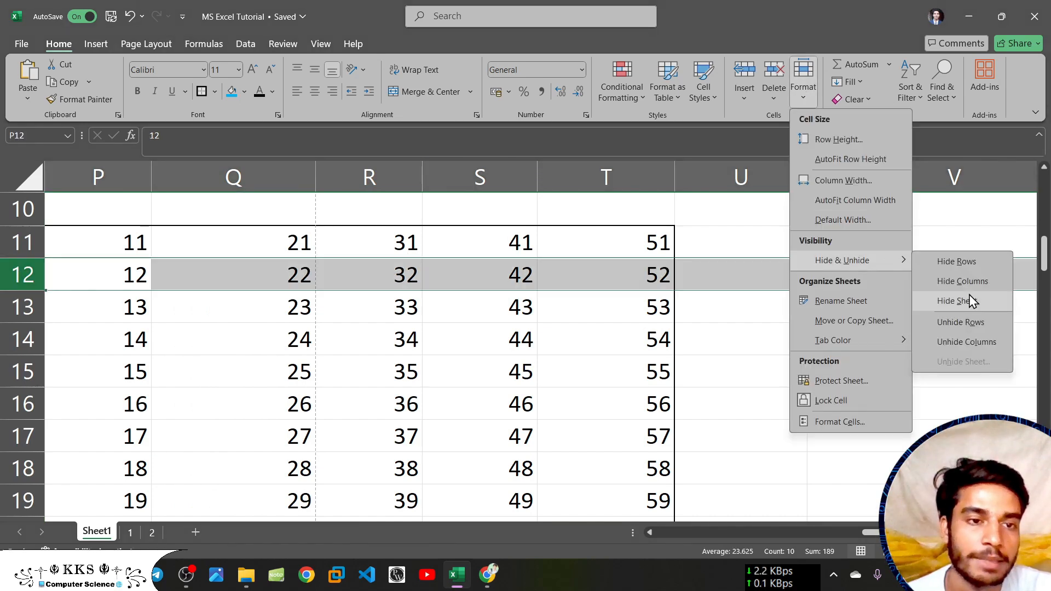
left_click(967, 263)
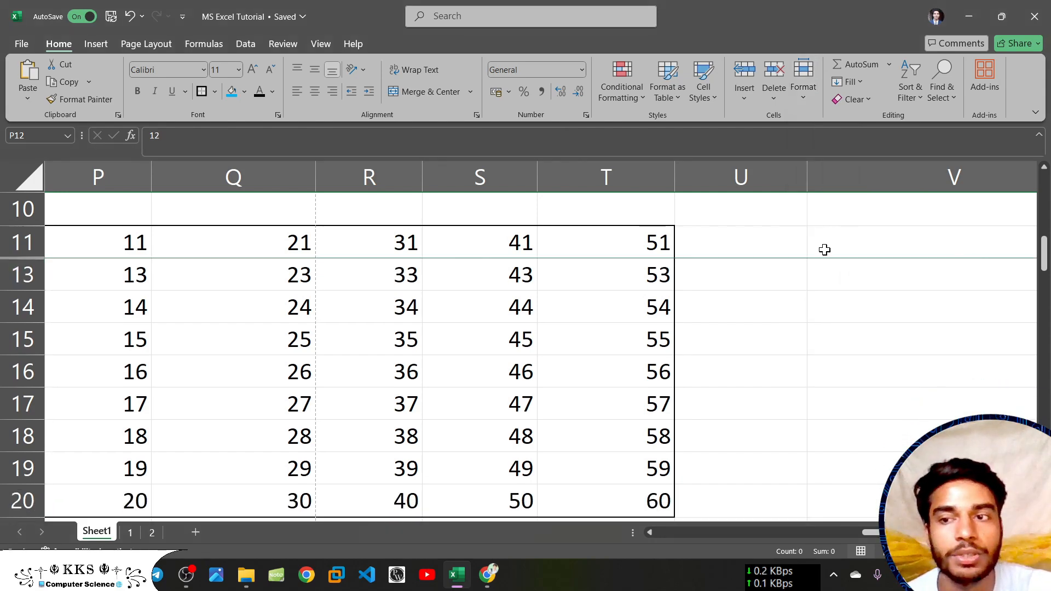
Step: Unhide row 12 and select cell S11
left_click(803, 103)
mouse_move(863, 263)
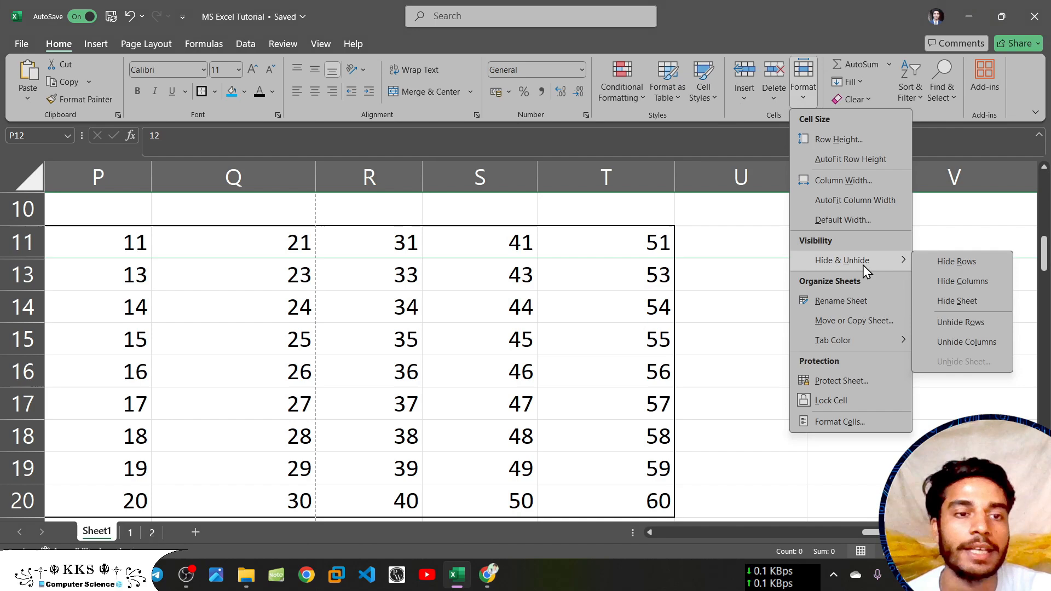
left_click(941, 329)
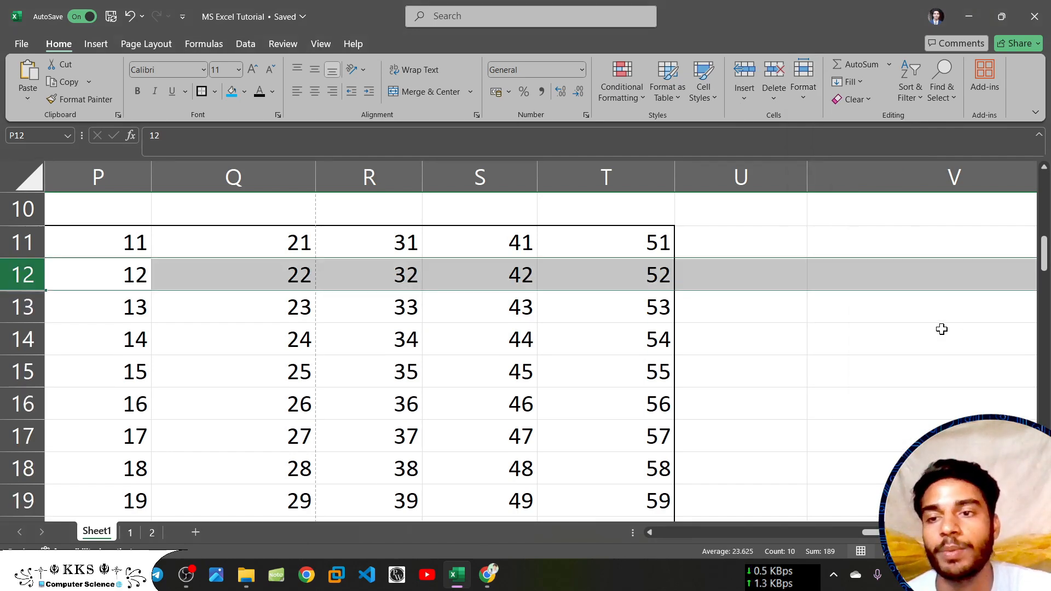
left_click(605, 342)
left_click(517, 243)
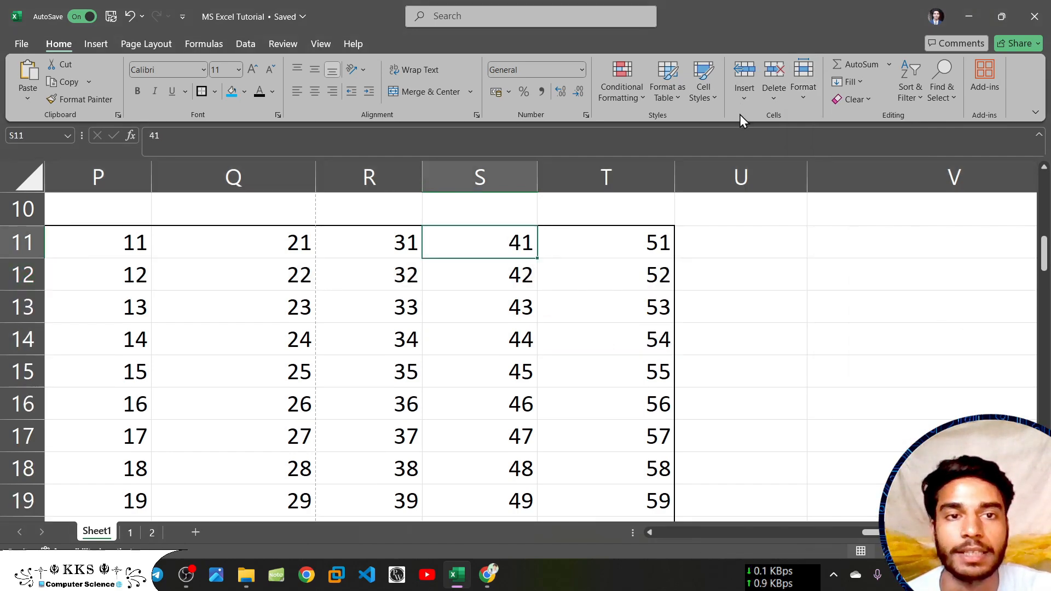
Step: Insert a new blank worksheet directly after Sheet1
left_click(815, 92)
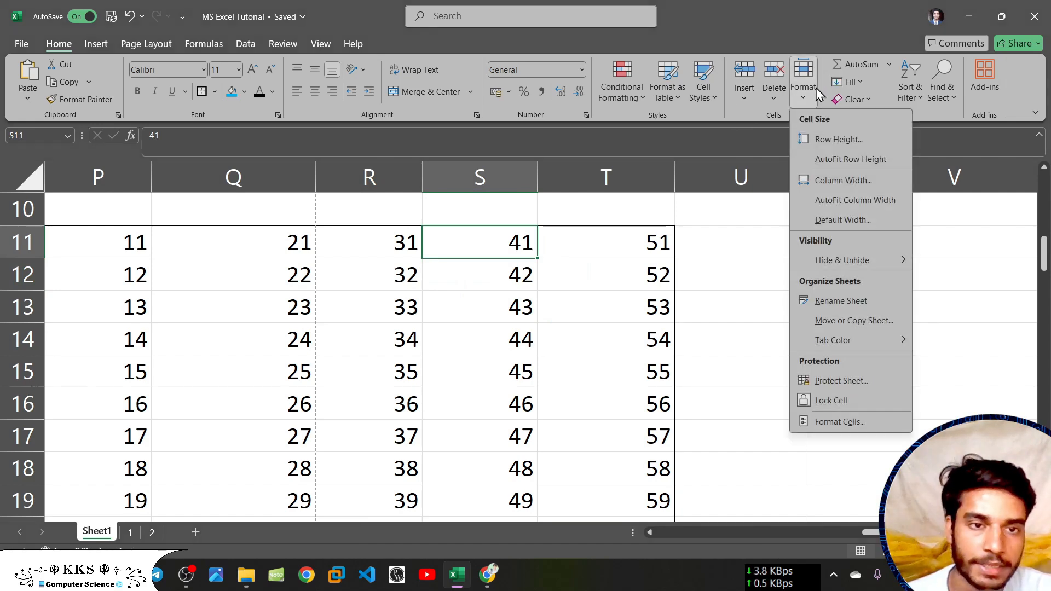
mouse_move(845, 261)
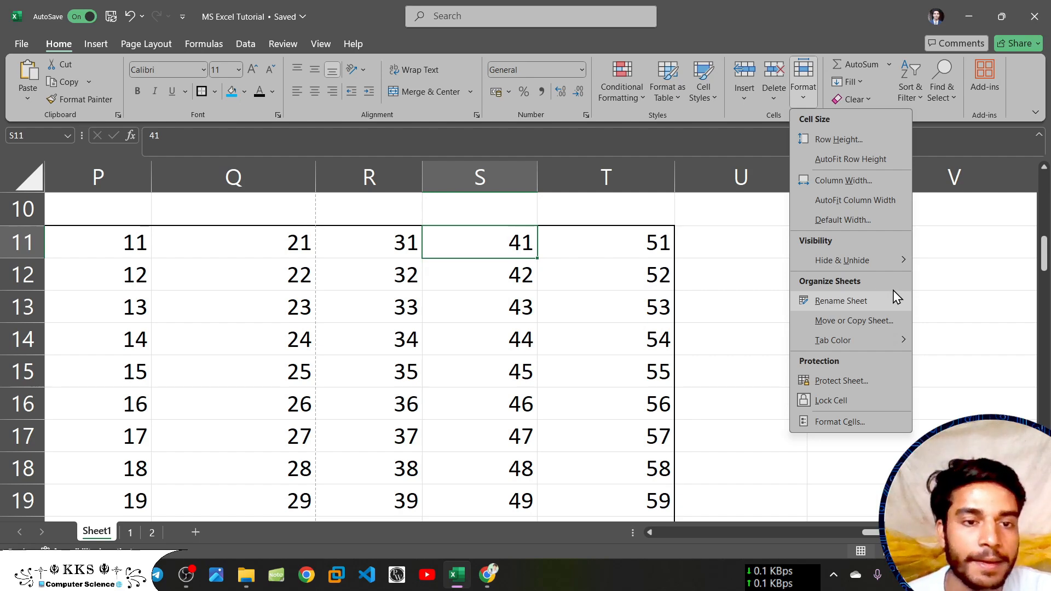
left_click(198, 536)
left_click(196, 533)
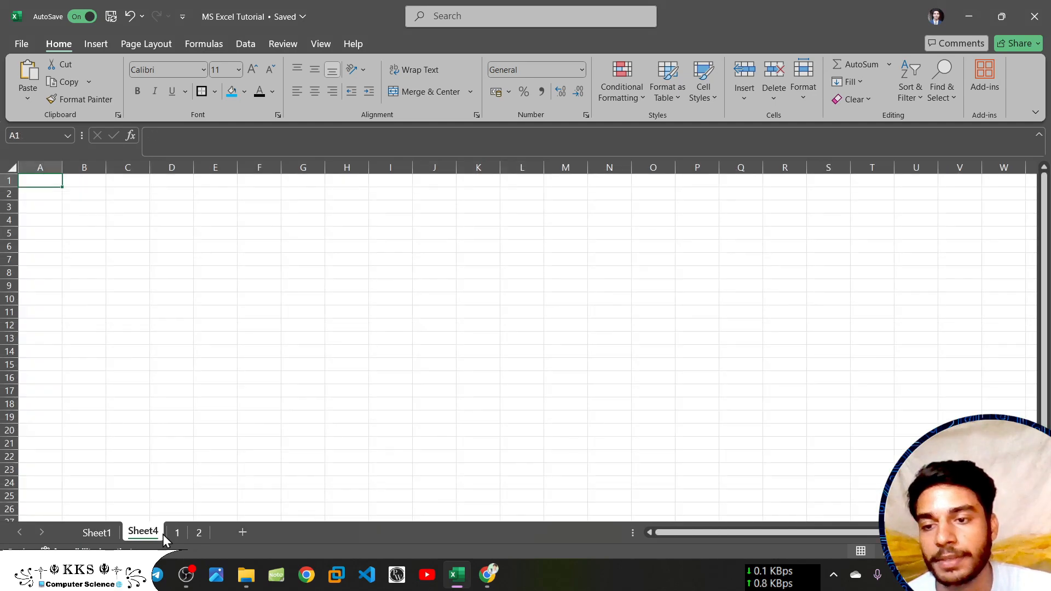
Step: Hide the blank worksheet Sheet4
left_click(804, 99)
mouse_move(896, 258)
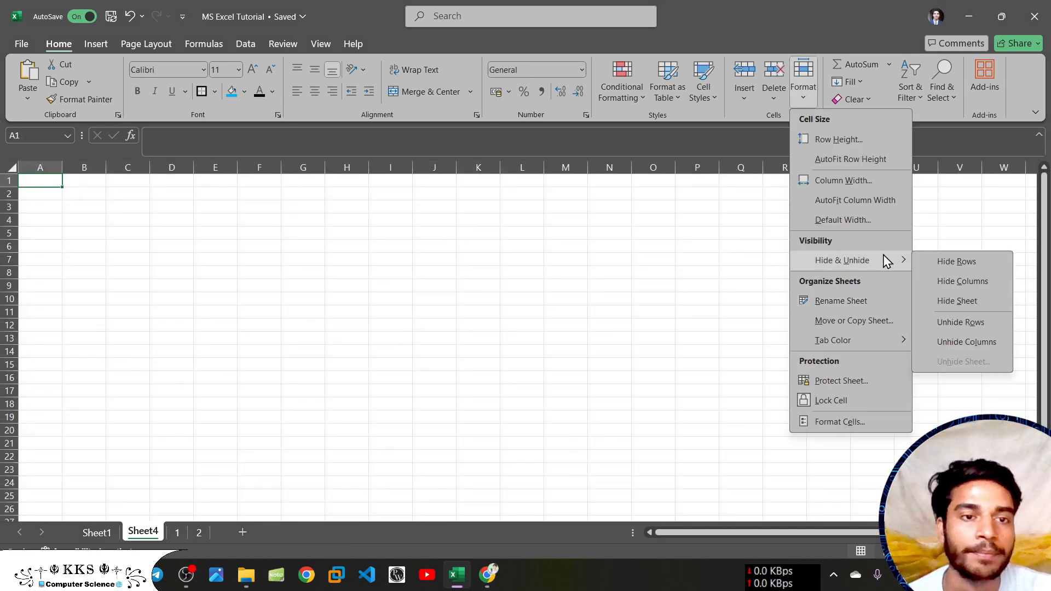
left_click(970, 306)
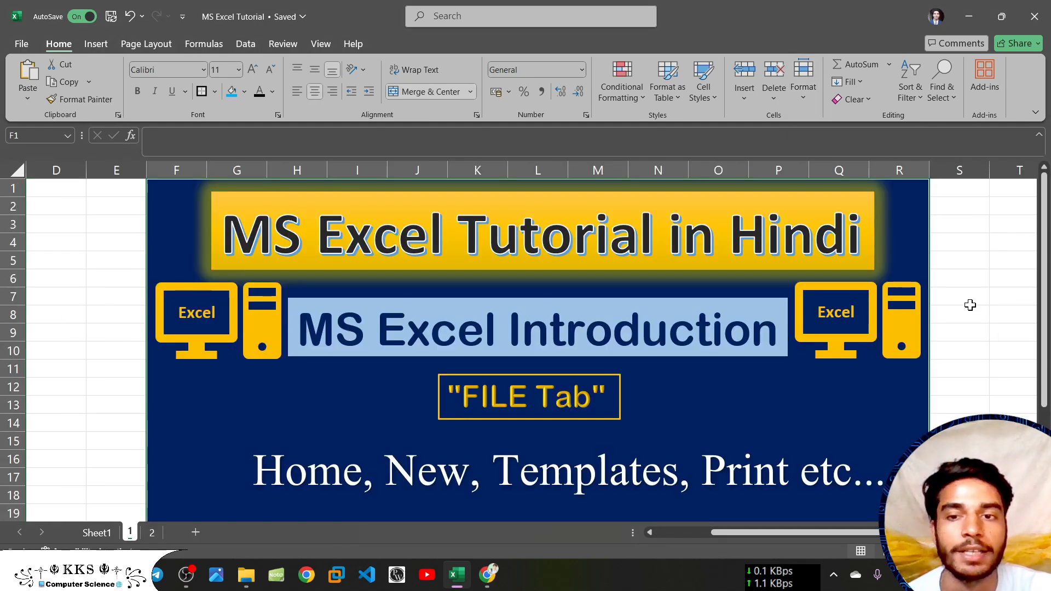
Step: Go back to Sheet1 and unhide the hidden worksheet Sheet4
left_click(107, 531)
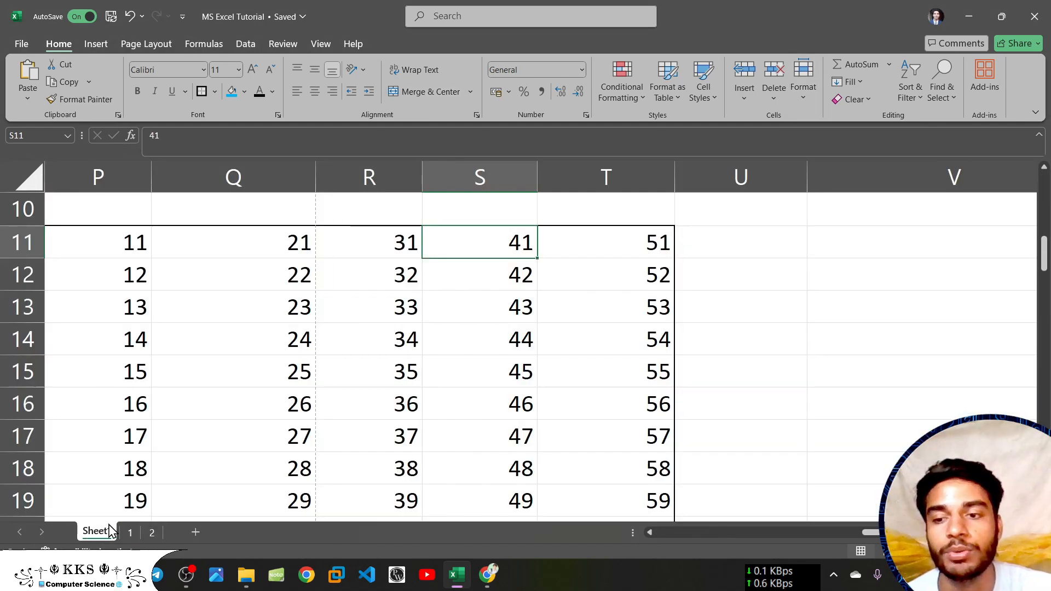
left_click(805, 100)
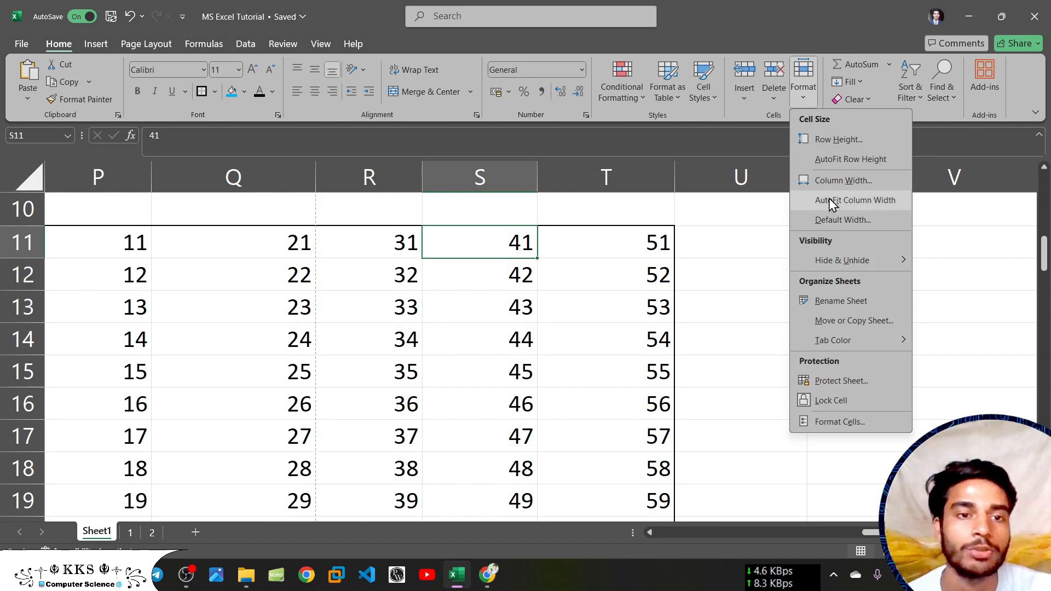
left_click(977, 362)
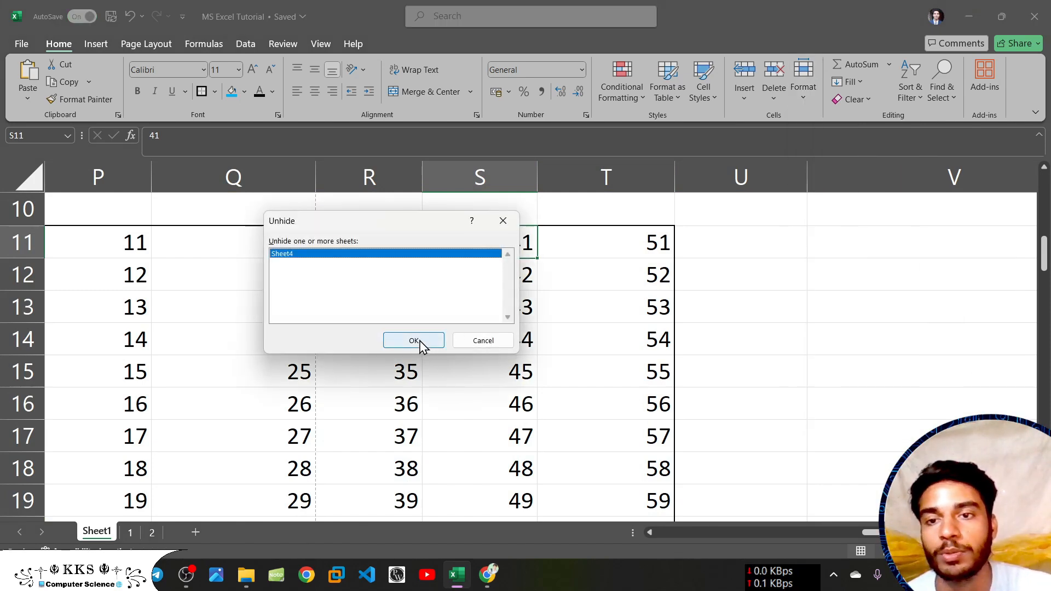
left_click(419, 341)
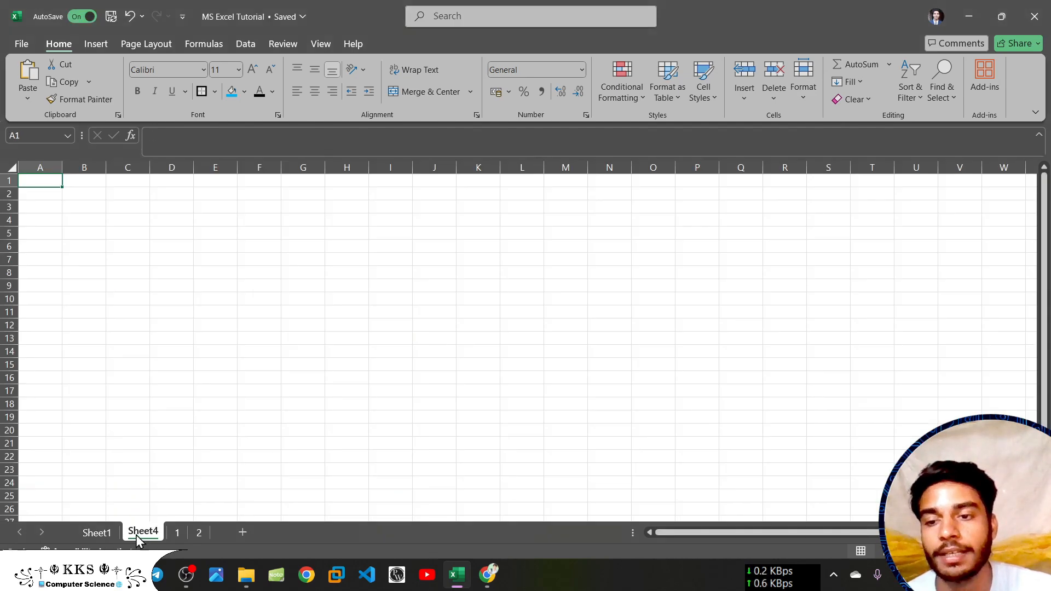
Step: Delete the blank worksheet Sheet4 and return to Sheet1
right_click(138, 536)
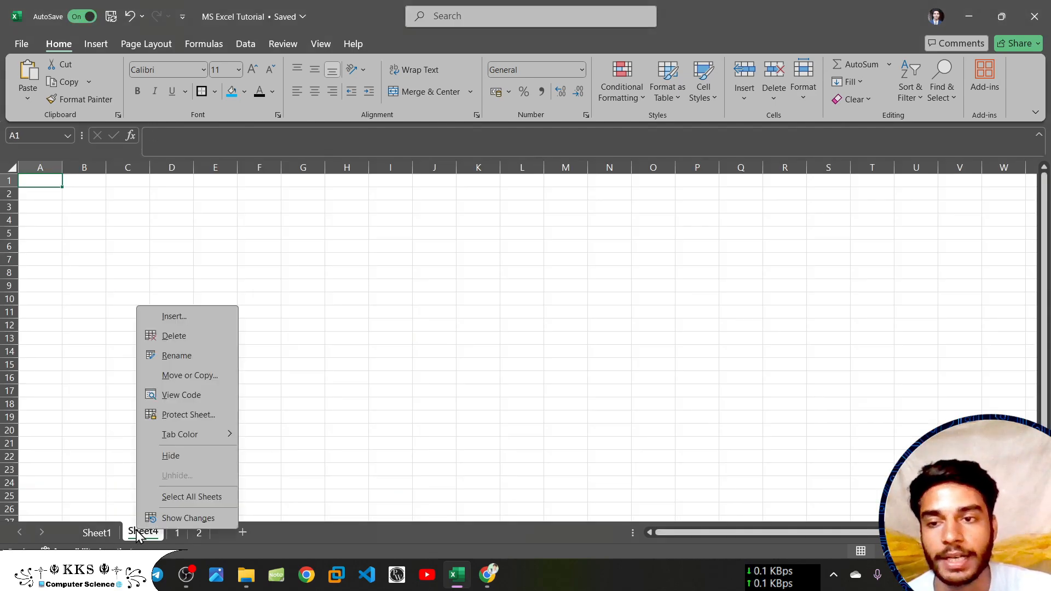
left_click(159, 340)
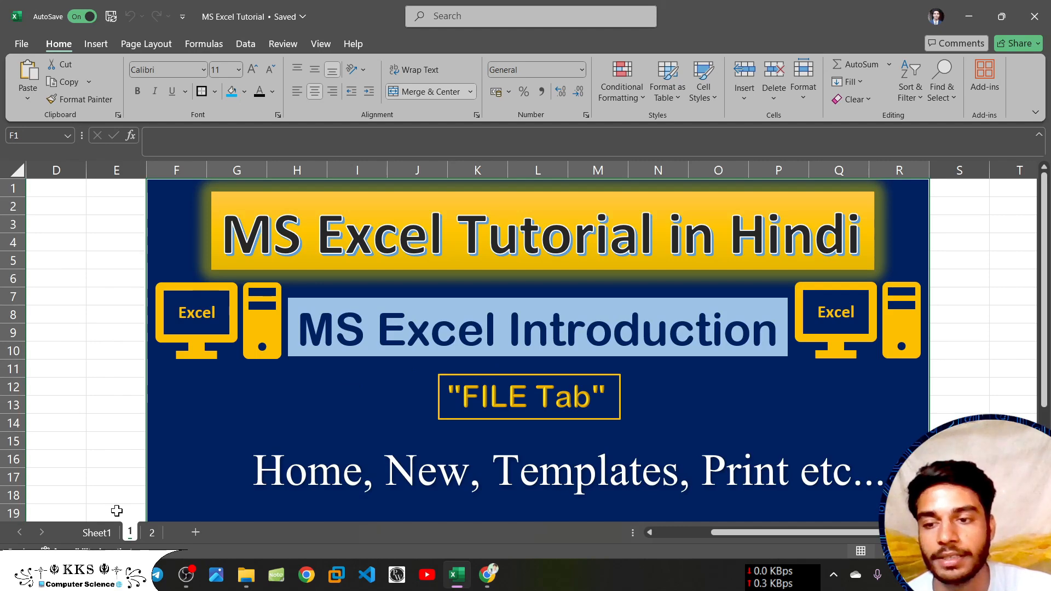
left_click(98, 532)
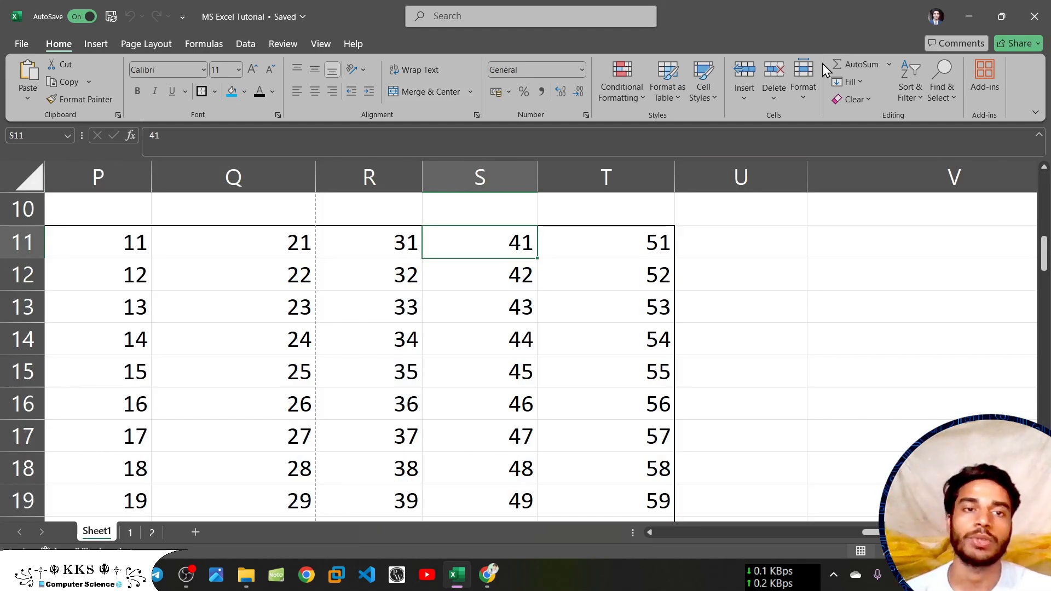
Step: Rename the worksheet Sheet1 as "Sheet"
left_click(815, 97)
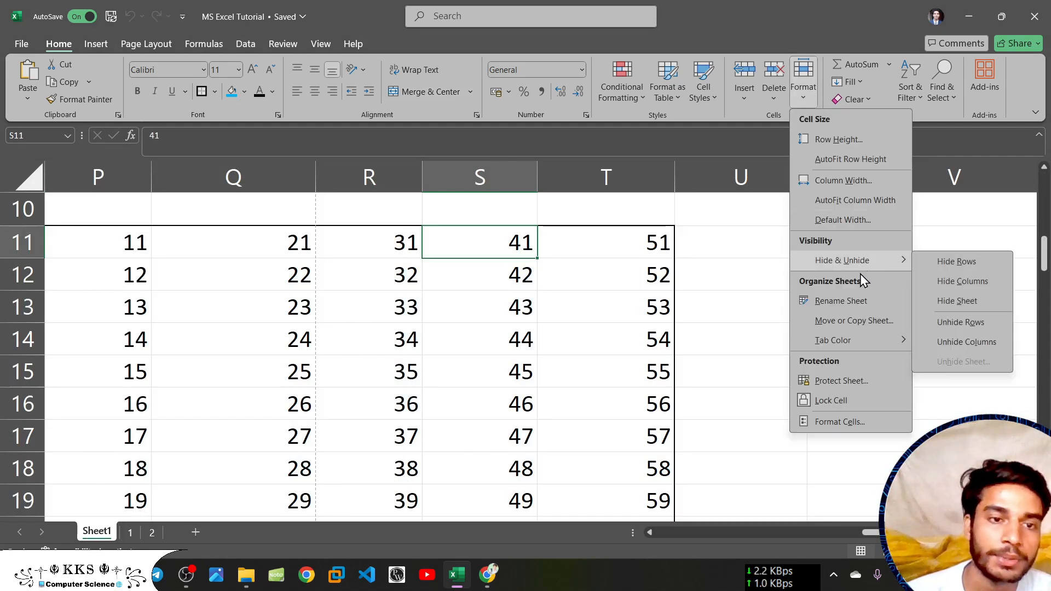
left_click(840, 302)
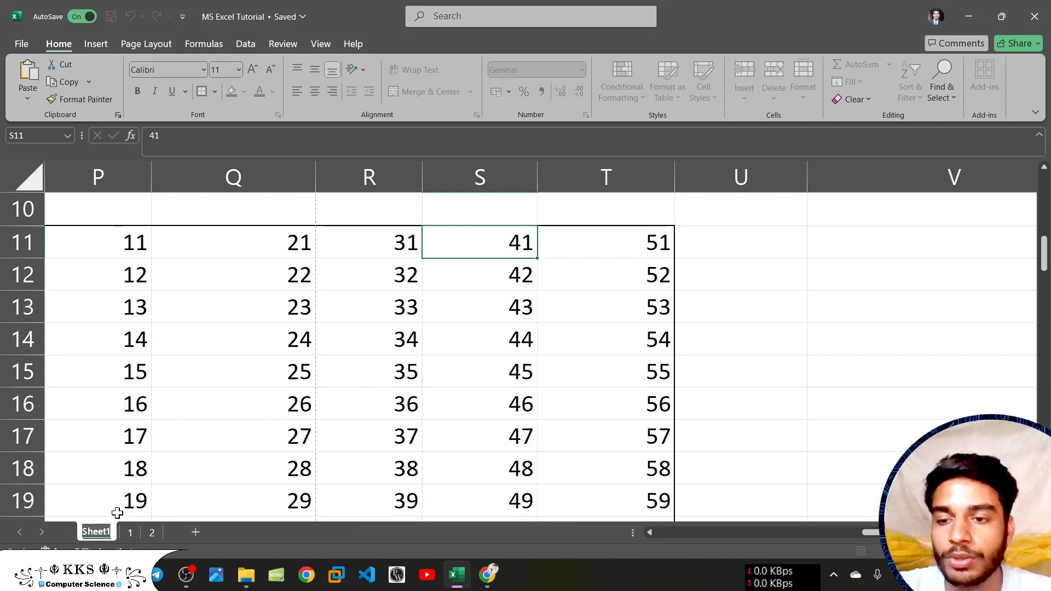
type("Sh")
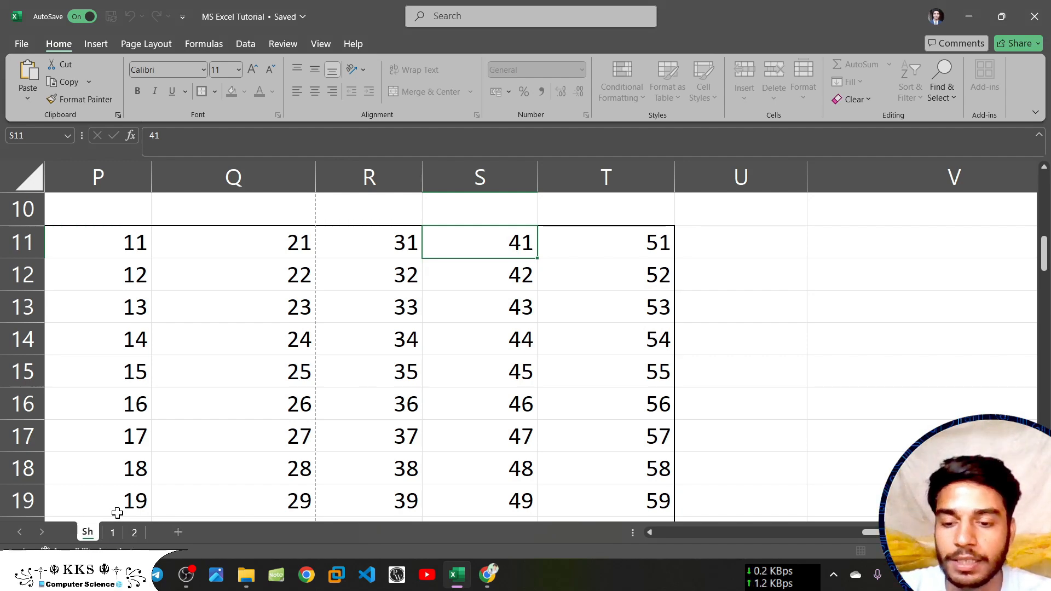
type("eeat")
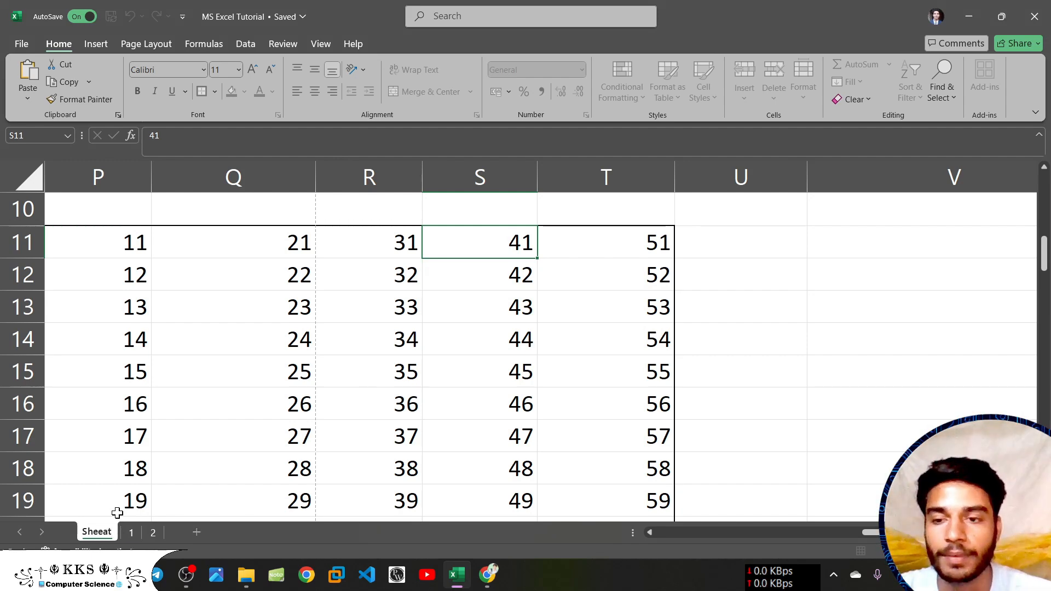
key("BackSpace")
key("BackSpace")
type("t")
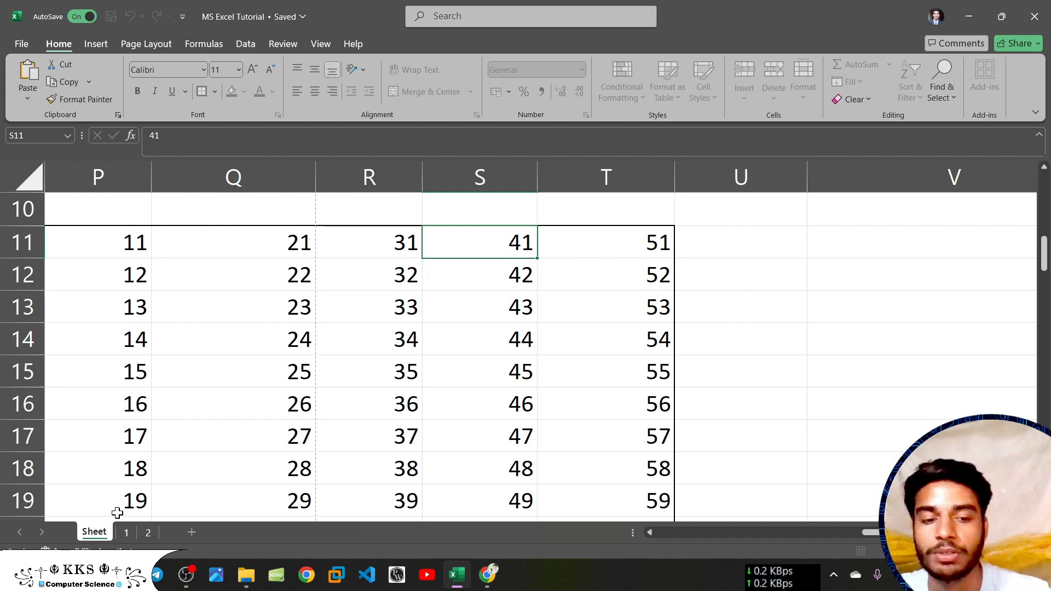
key("Return")
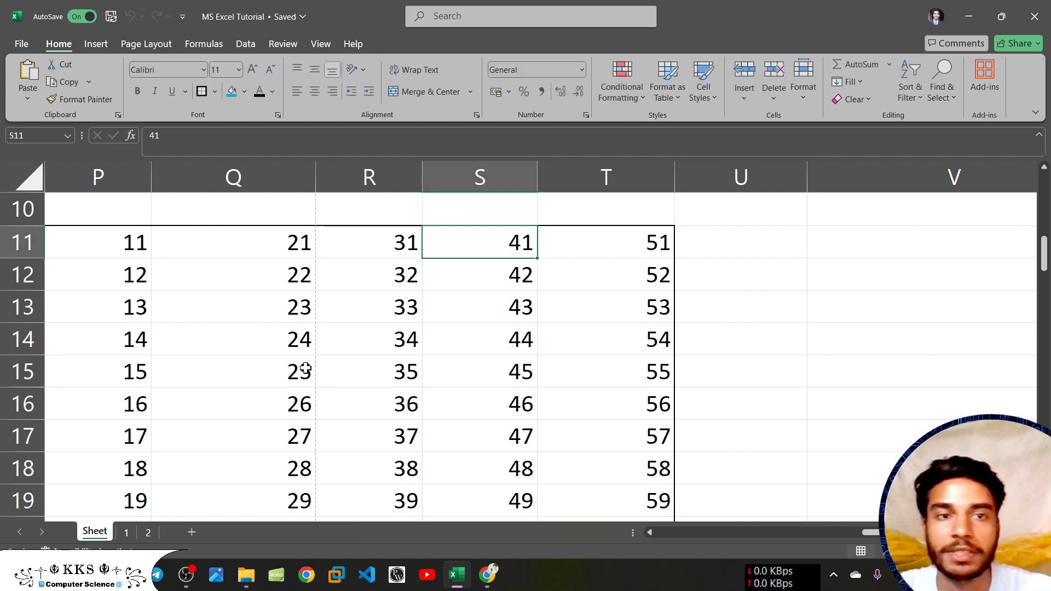
Step: View the Move or Copy options for the worksheet Sheet, and close them without moving it
left_click(811, 94)
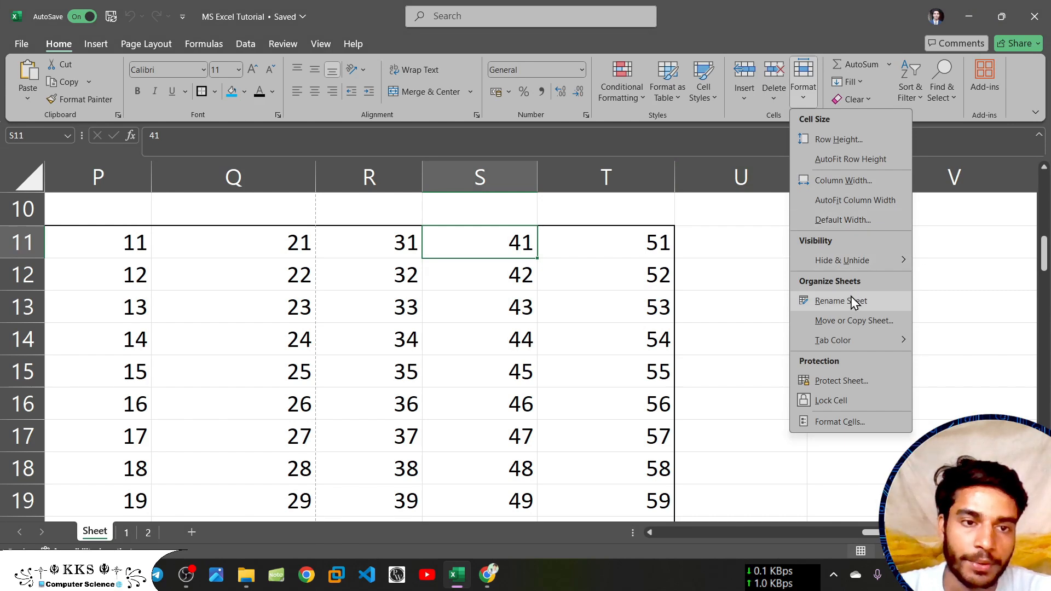
left_click(859, 323)
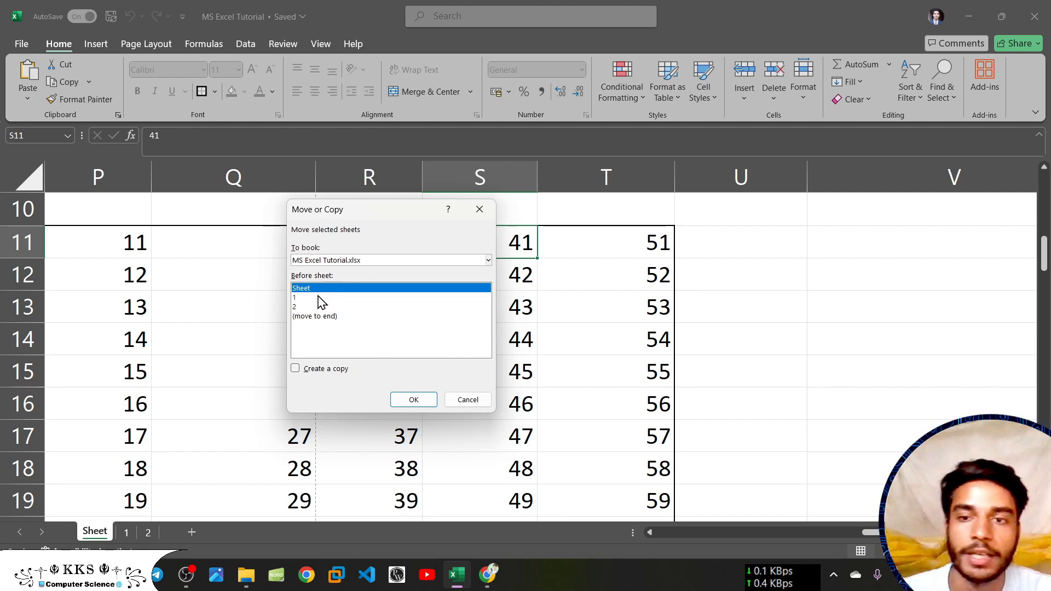
left_click(467, 400)
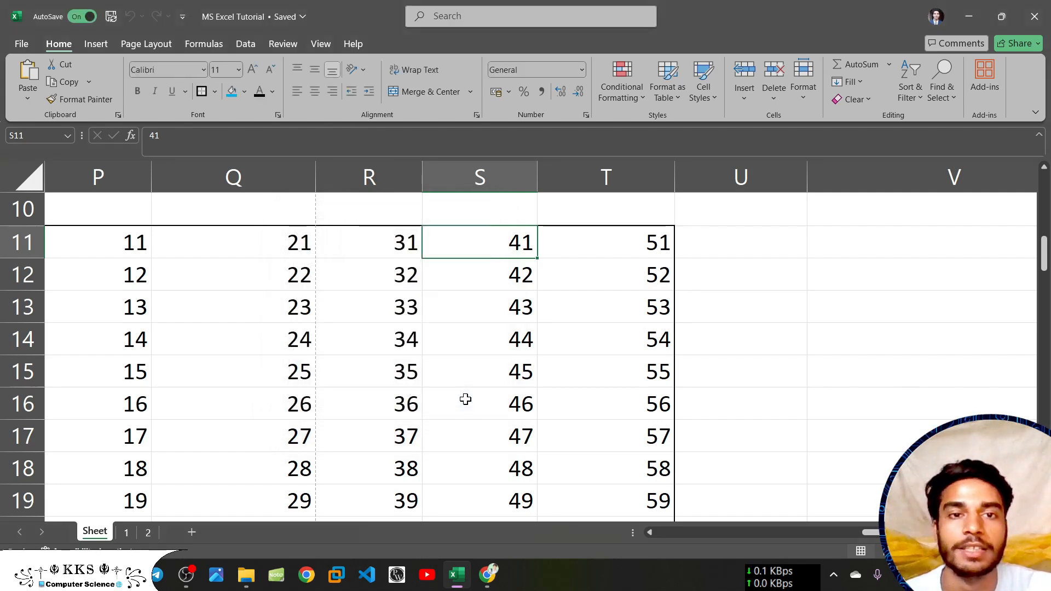
Step: Preview the available tab colors for the worksheet Sheet without applying one
left_click(802, 104)
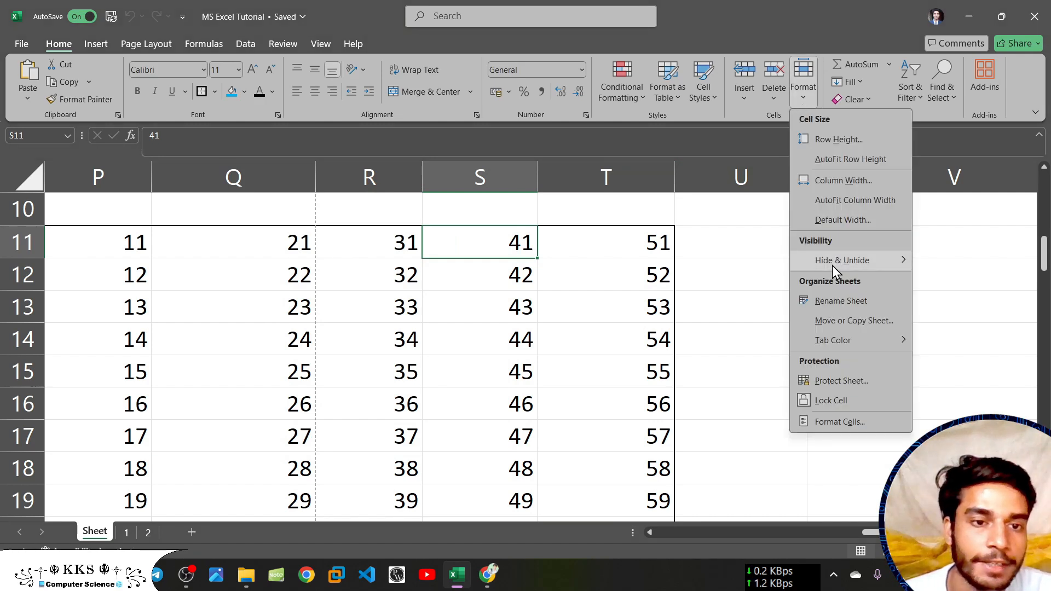
mouse_move(862, 343)
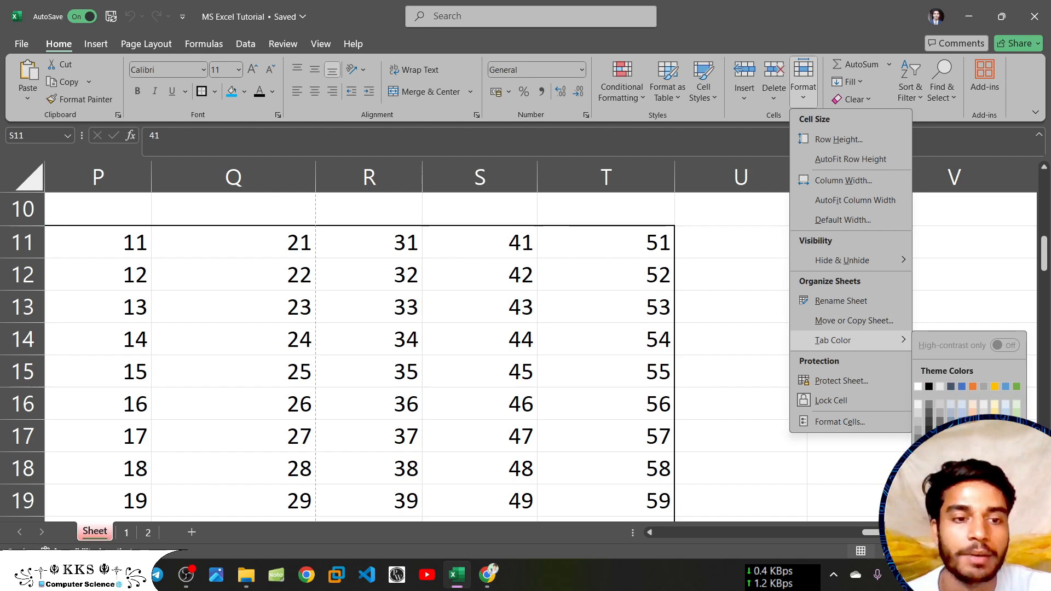
left_click(720, 407)
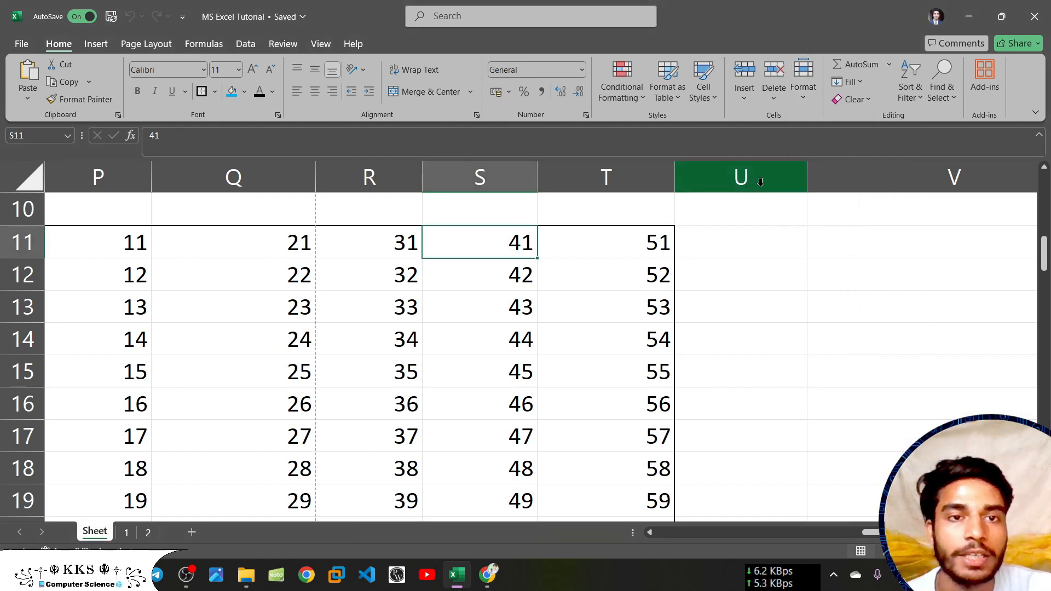
Step: Protect the worksheet Sheet with a password, allowing only selection of locked and unlocked cells, and re-enter the password to confirm
left_click(803, 97)
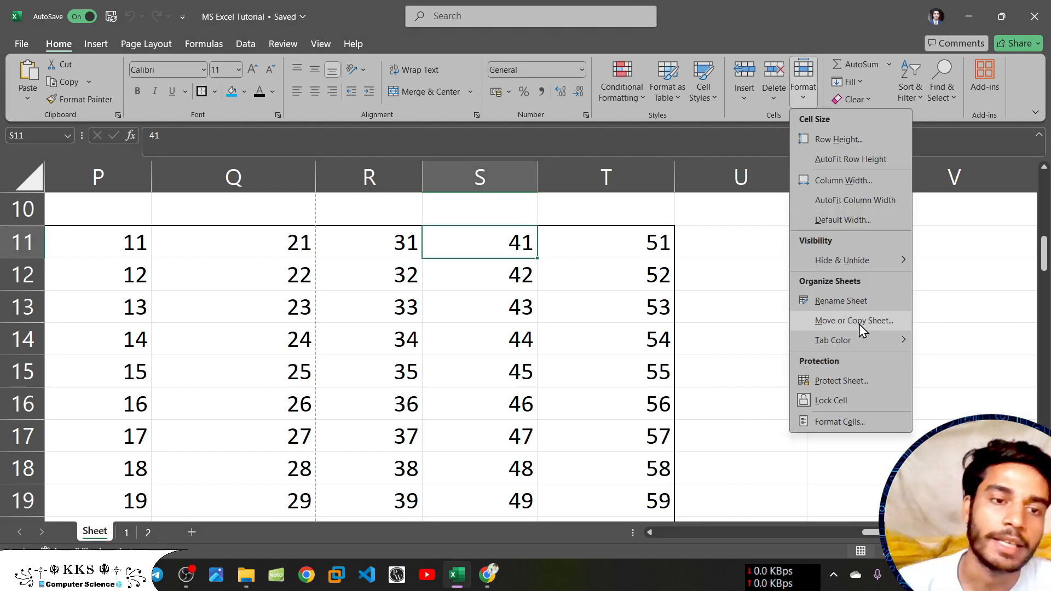
left_click(839, 382)
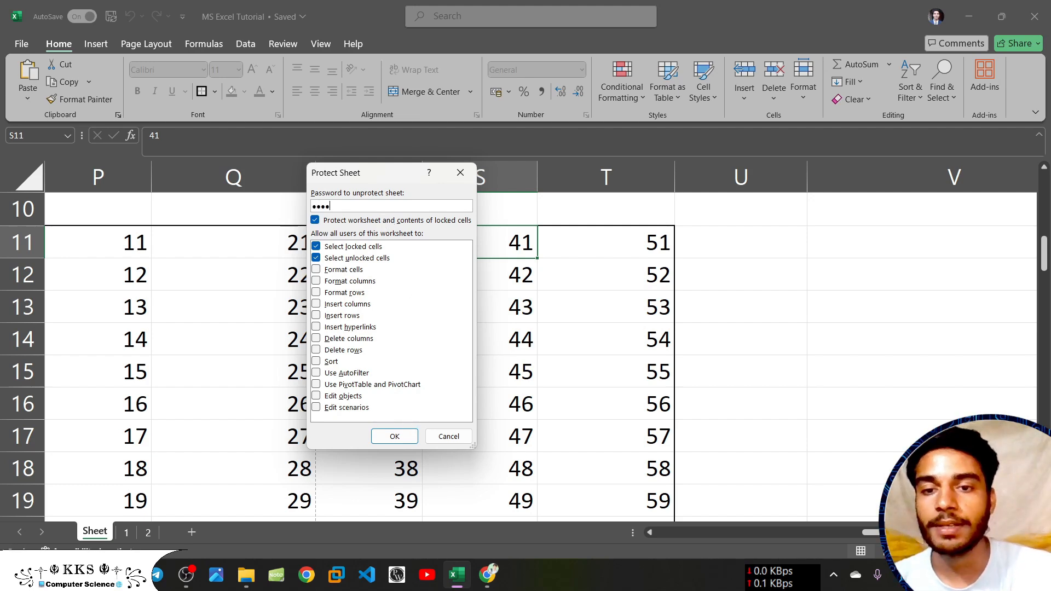
left_click(394, 436)
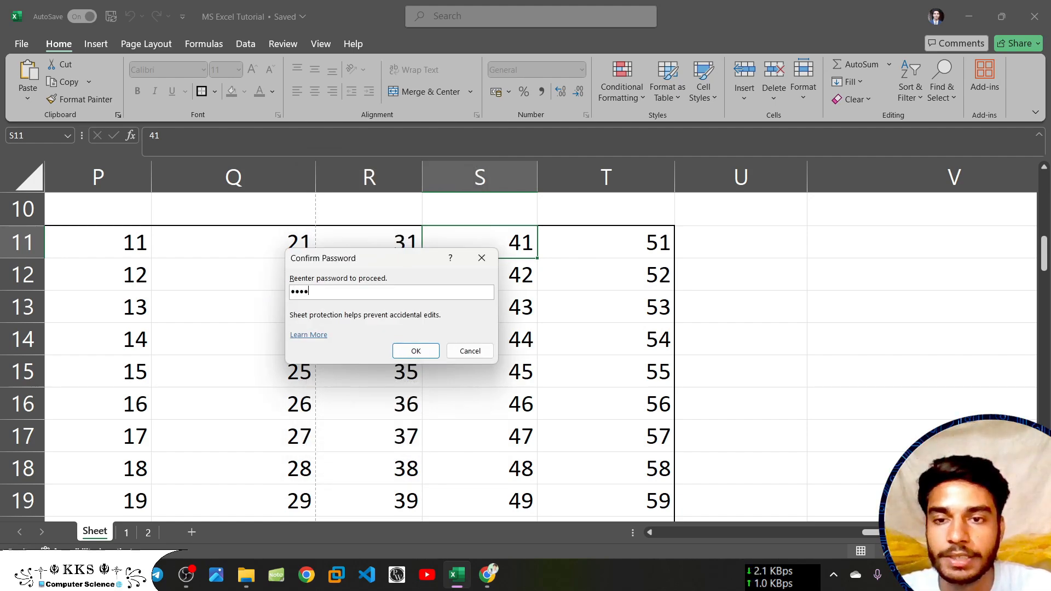
left_click(416, 351)
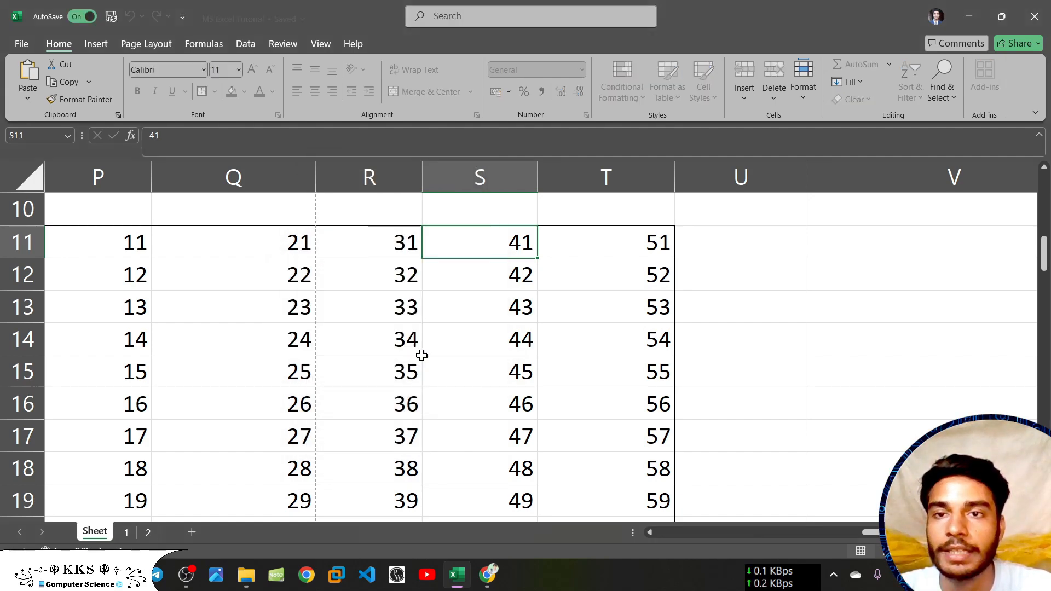
Step: Try to delete the contents of cell P13 on the protected worksheet
scroll(333, 333, "down", 1)
scroll(333, 334, "left", 1)
left_click(285, 341)
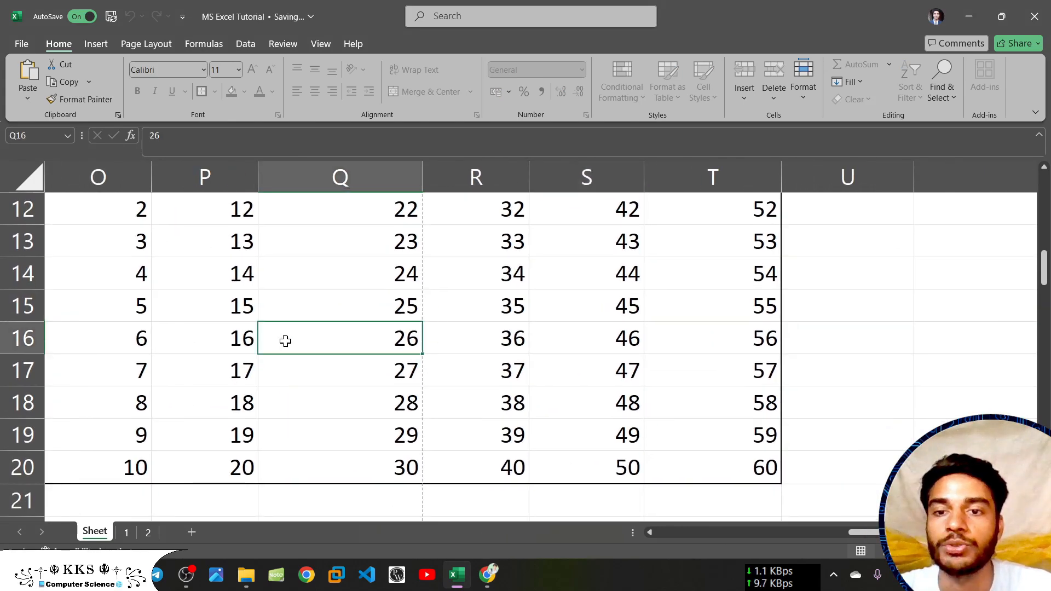
left_click(425, 336)
left_click(158, 251)
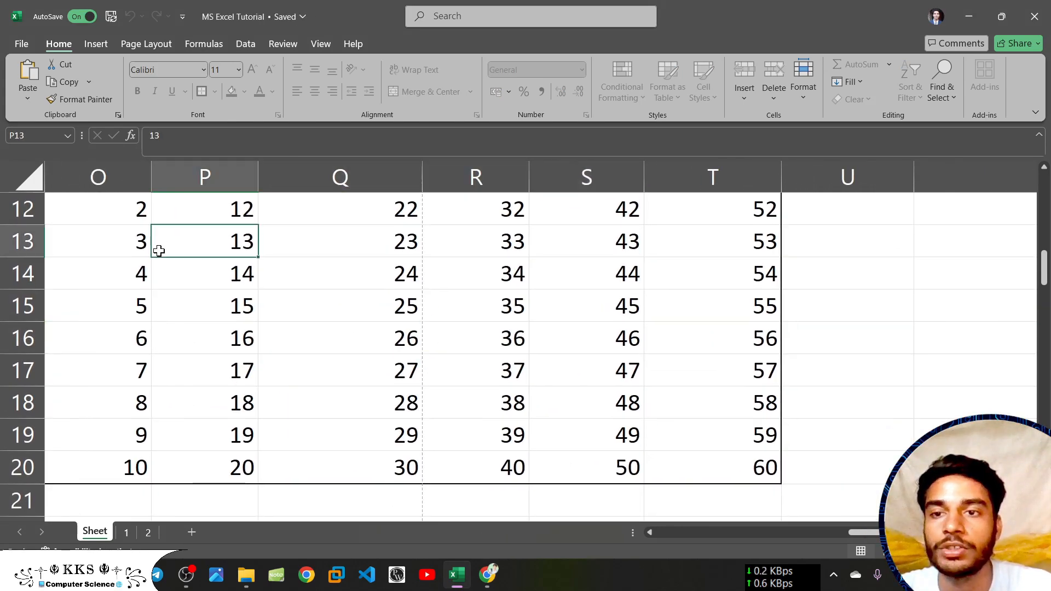
key("Delete")
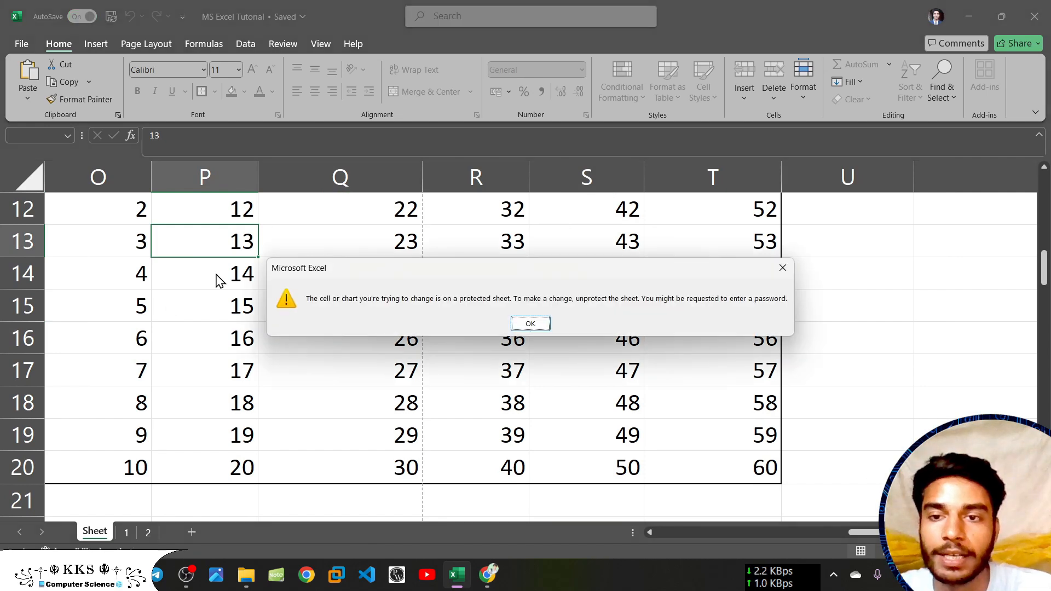
left_click(525, 323)
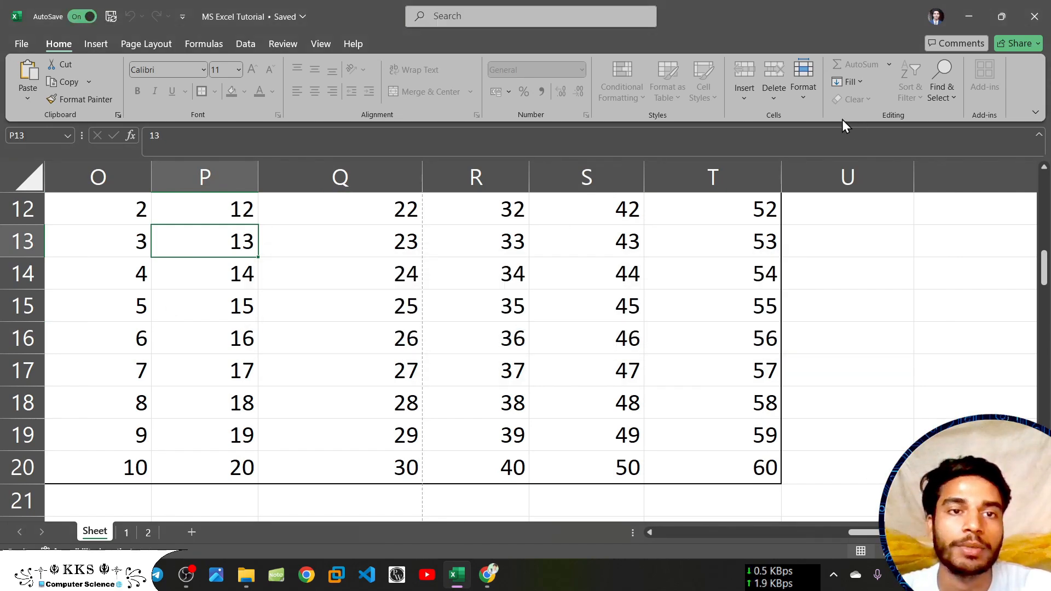
Step: Unprotect the worksheet Sheet by entering its protection password
left_click(806, 99)
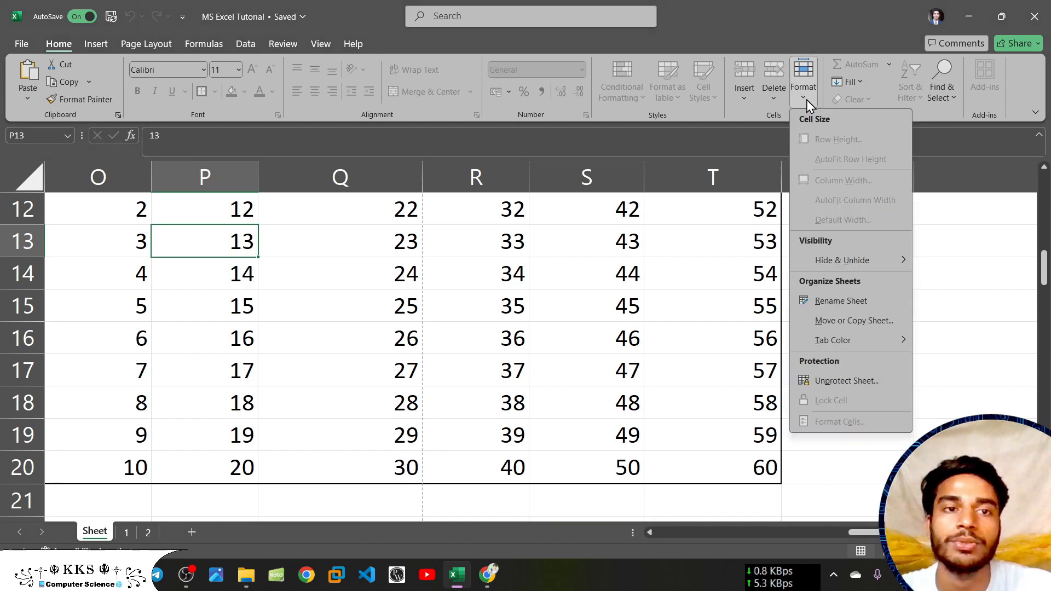
mouse_move(839, 261)
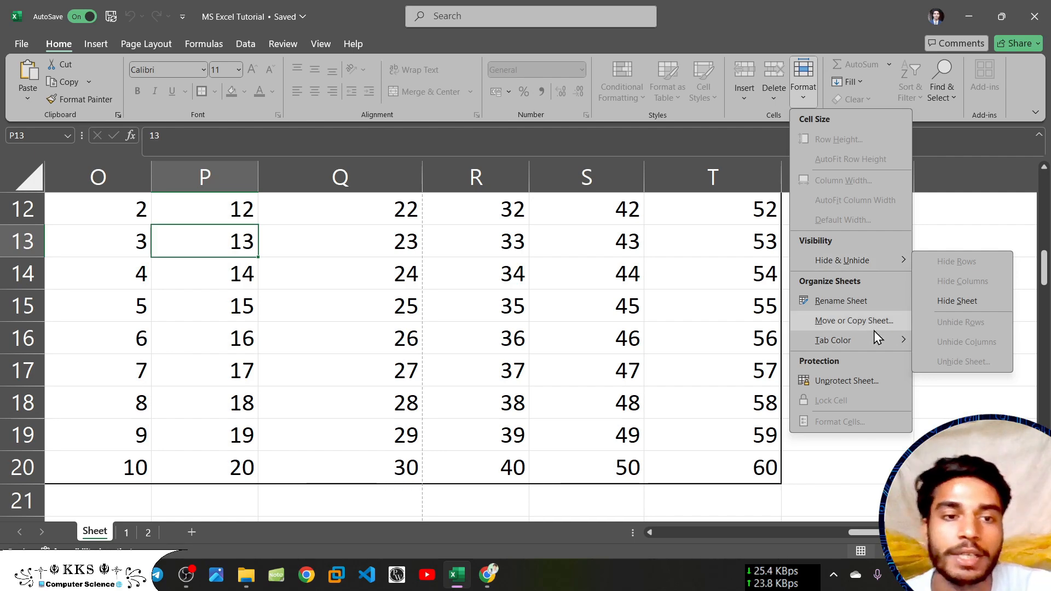
left_click(832, 379)
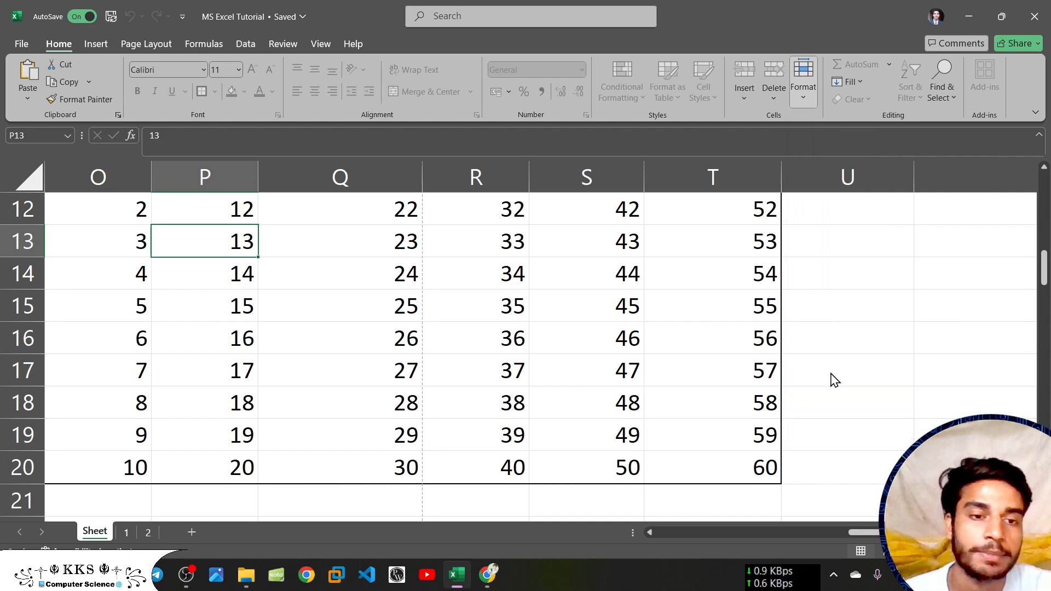
type("•••")
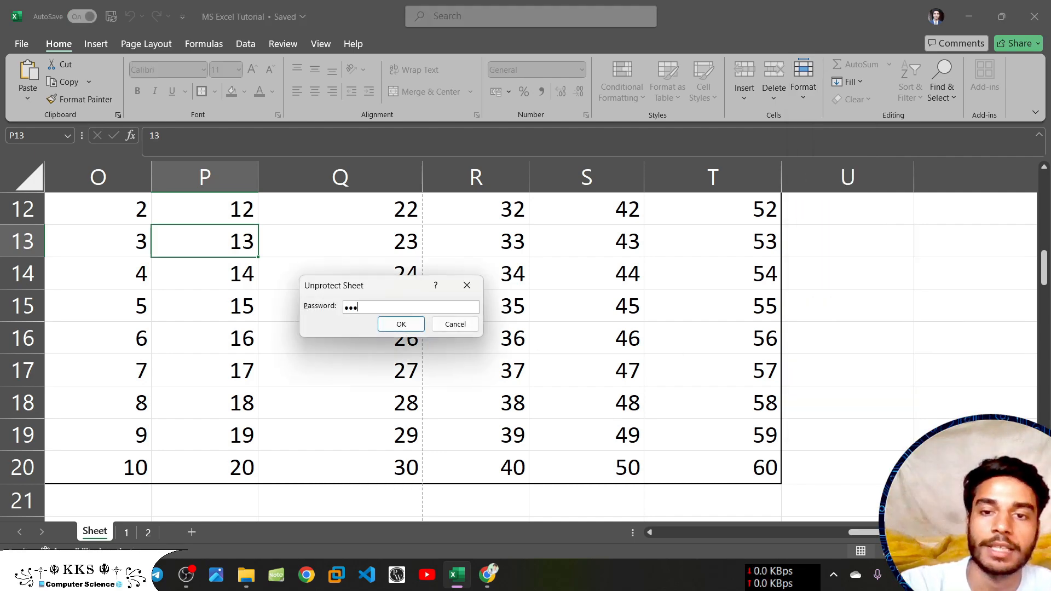
type("•")
left_click(389, 327)
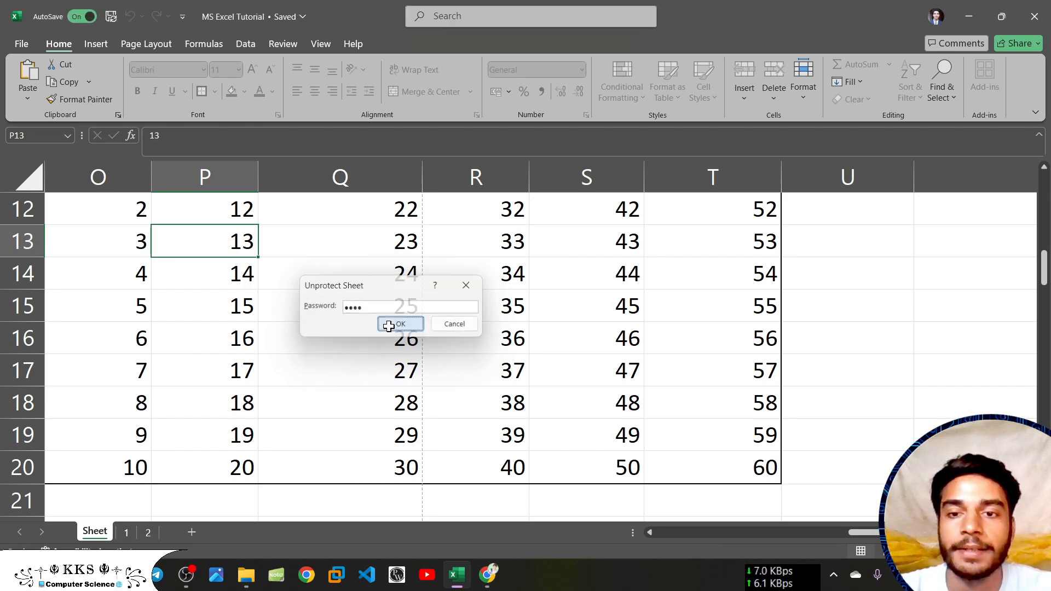
left_click(603, 285)
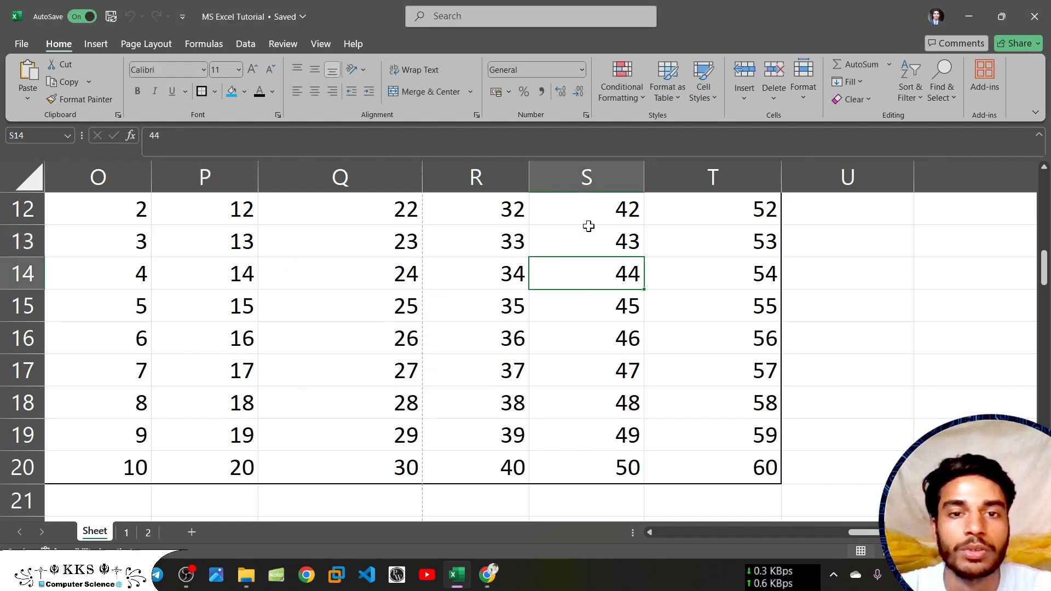
Step: Toggle the Lock Cell setting for cell Q15
left_click(688, 240)
left_click(809, 94)
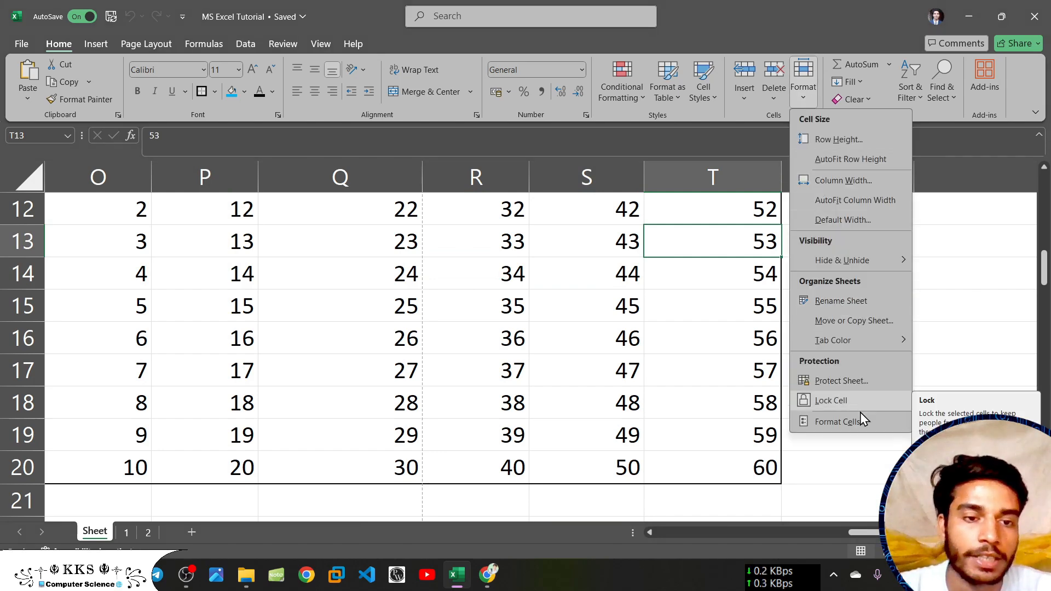
left_click(649, 433)
left_click(302, 309)
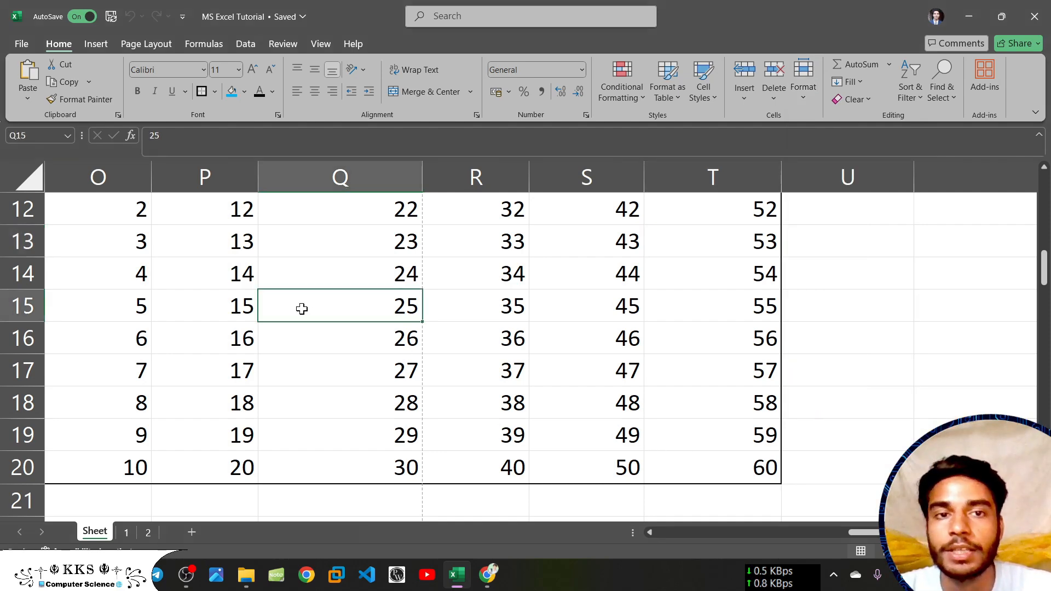
left_click(801, 90)
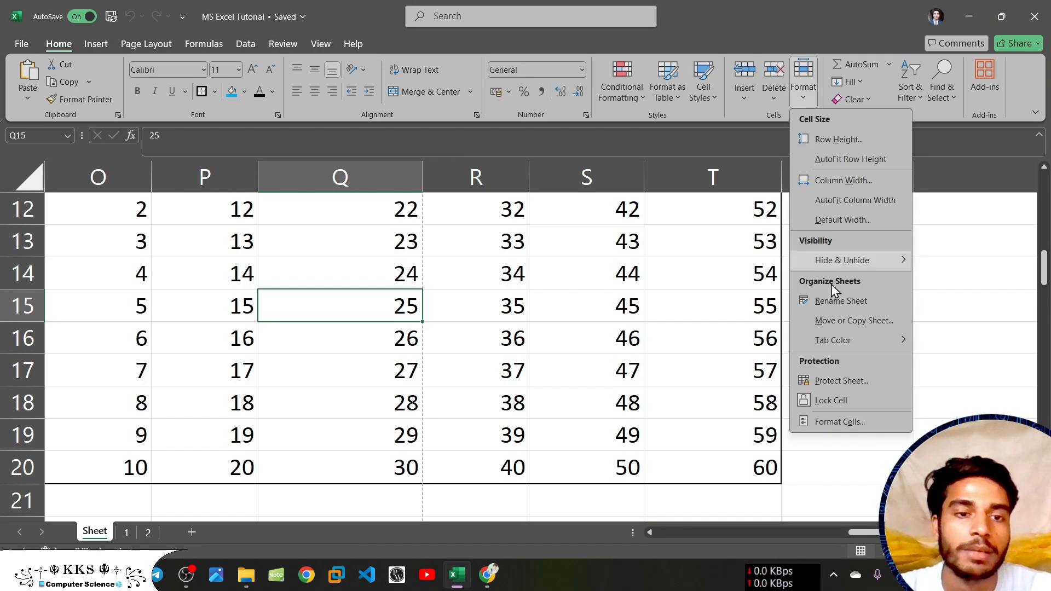
left_click(829, 396)
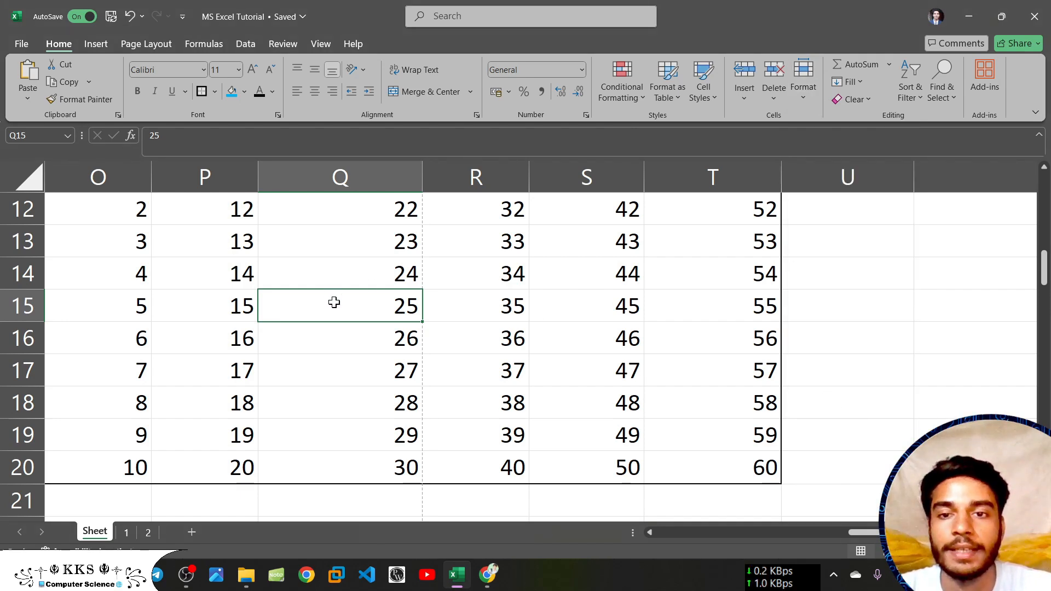
Step: Try overwriting cell Q15 with 3, and discard the entry
left_click(387, 335)
left_click(359, 295)
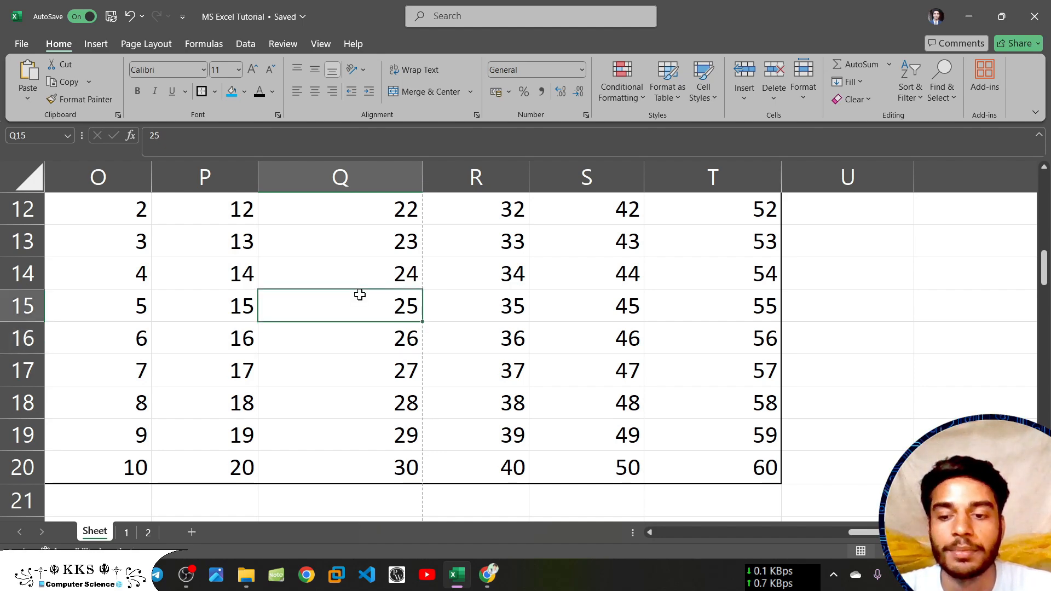
type("3")
key("Escape")
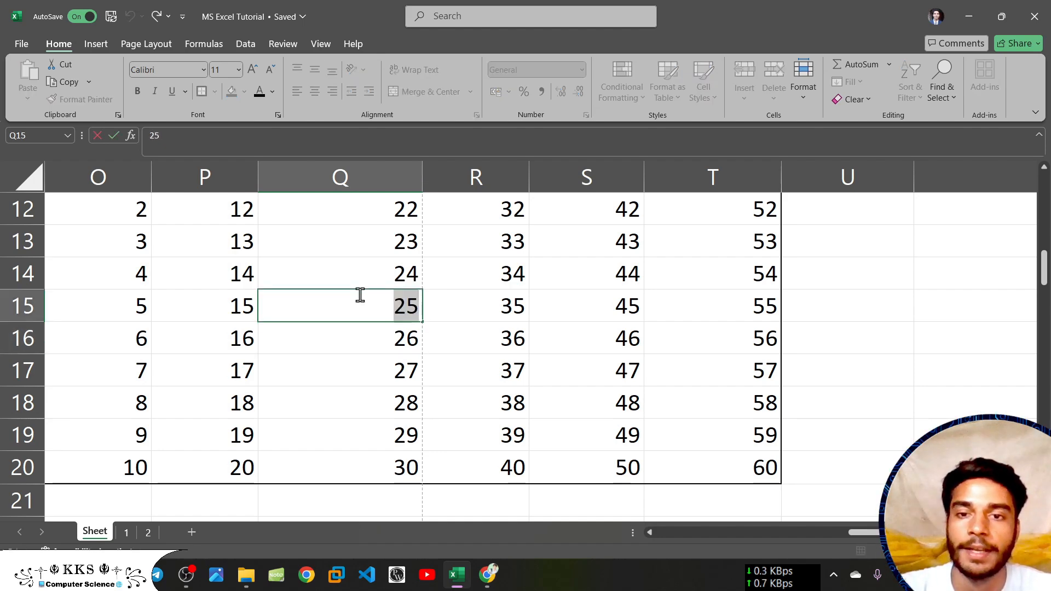
Step: Open Format Cells for cell S16, review its Border, Fill and Protection settings, and close it without changes
left_click(622, 336)
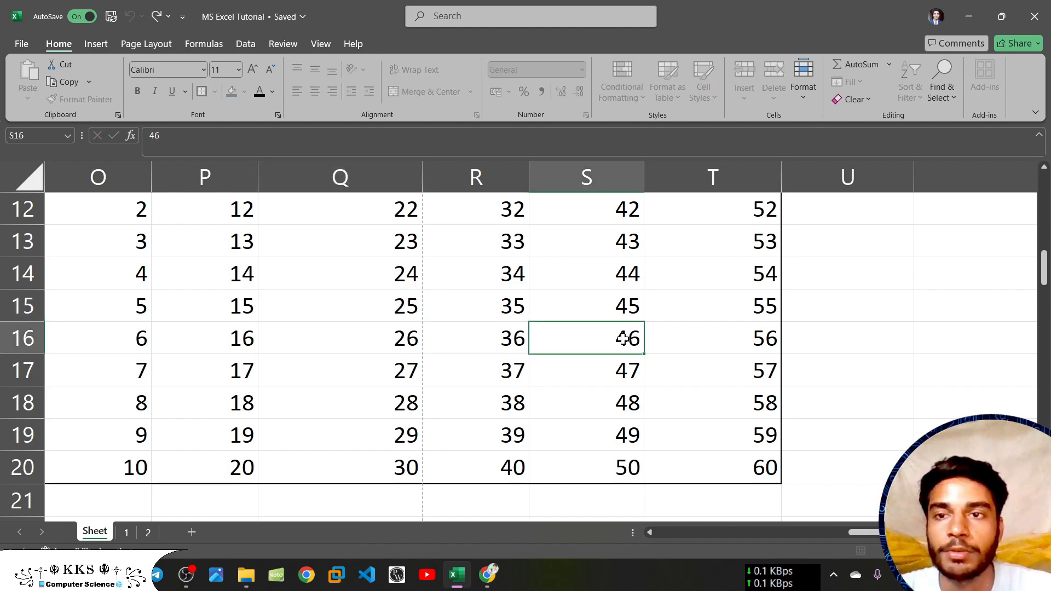
left_click(809, 97)
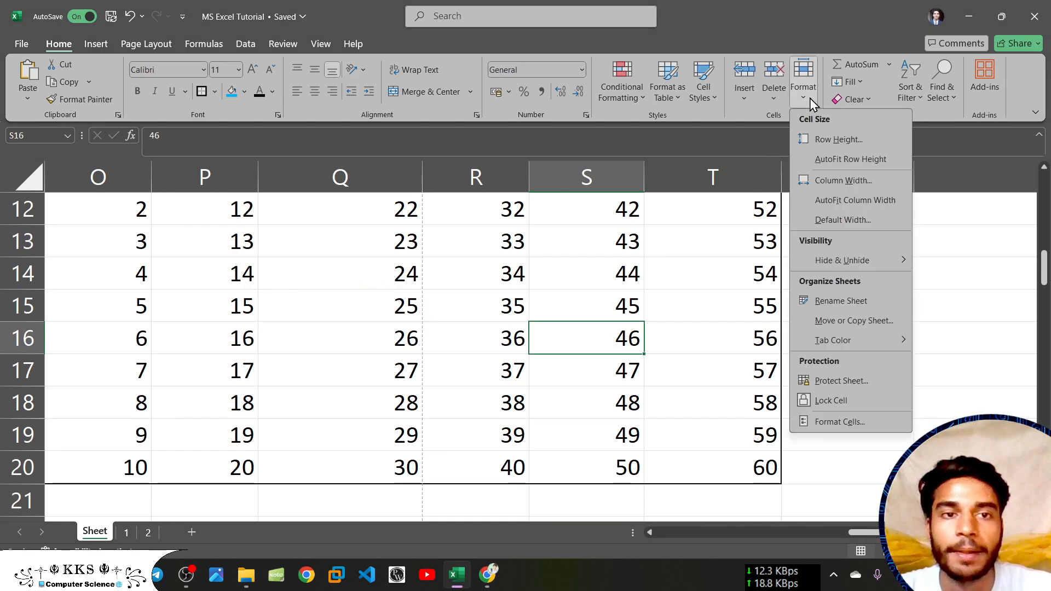
left_click(834, 422)
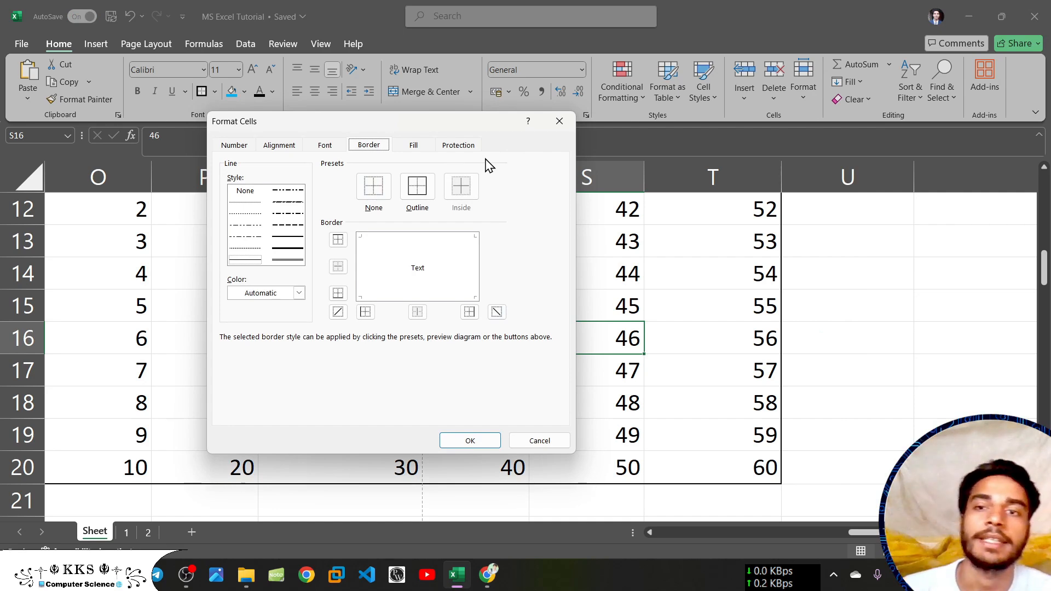
left_click(413, 145)
left_click(458, 145)
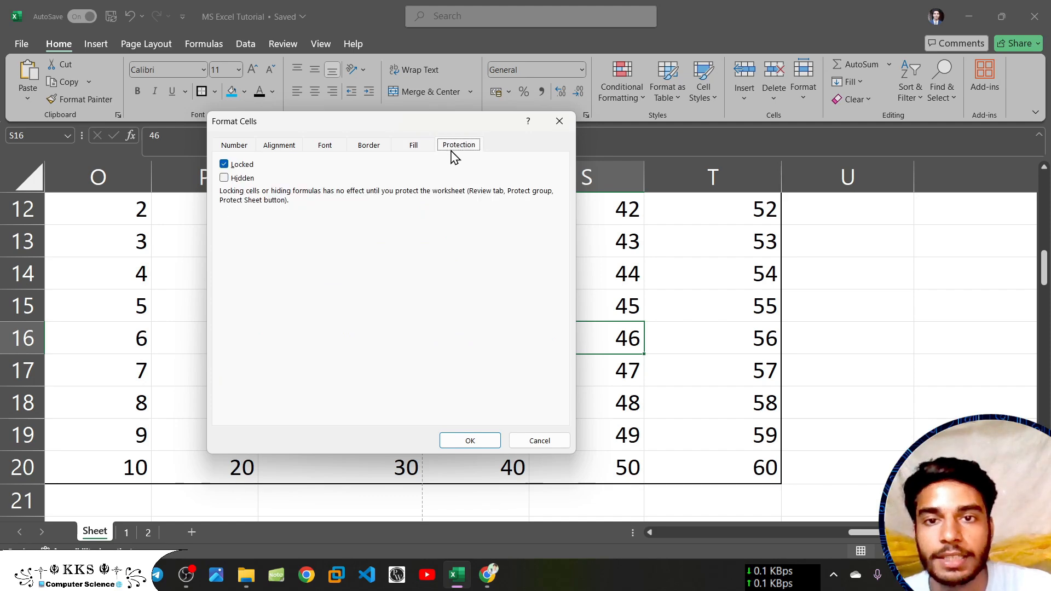
left_click(420, 146)
left_click(385, 149)
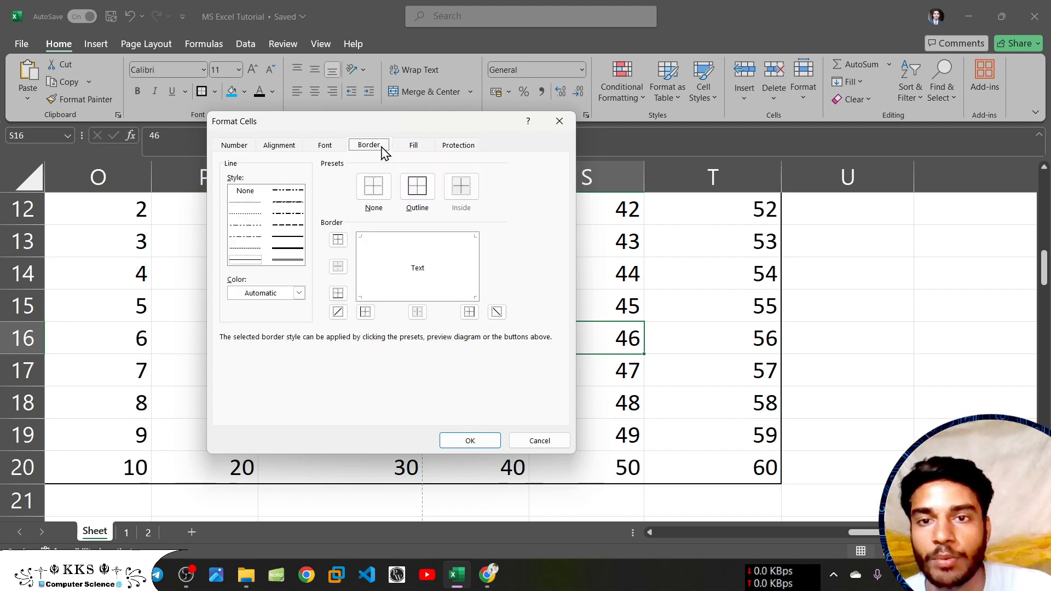
left_click(561, 125)
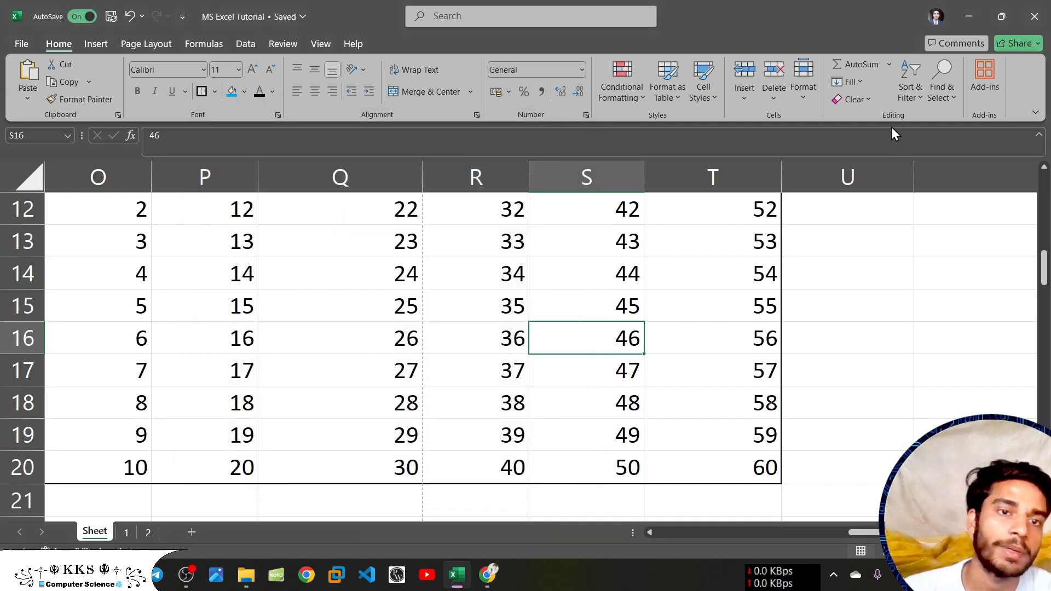
left_click(824, 326)
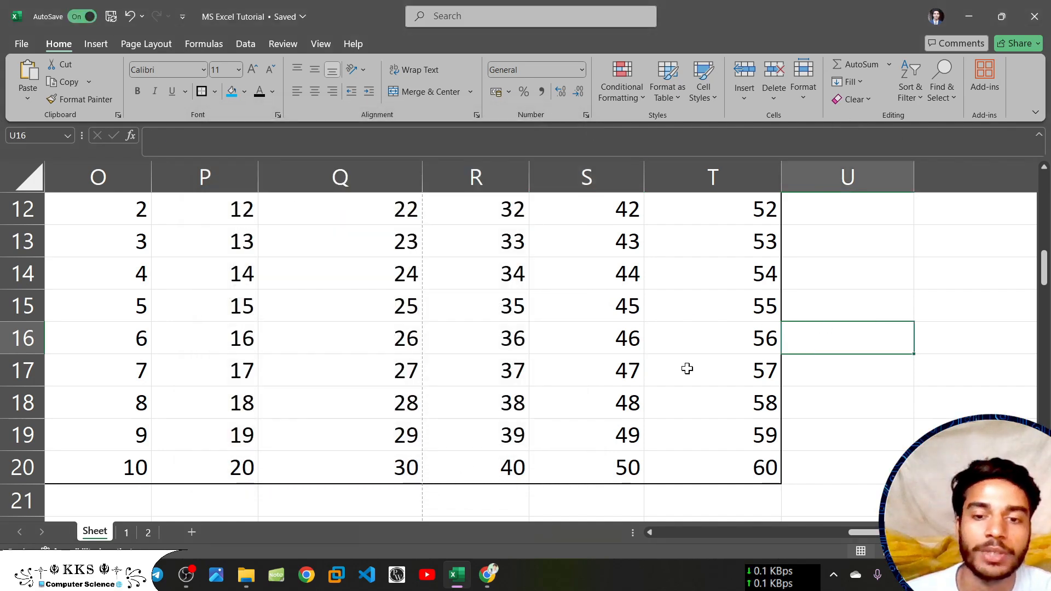
left_click(186, 574)
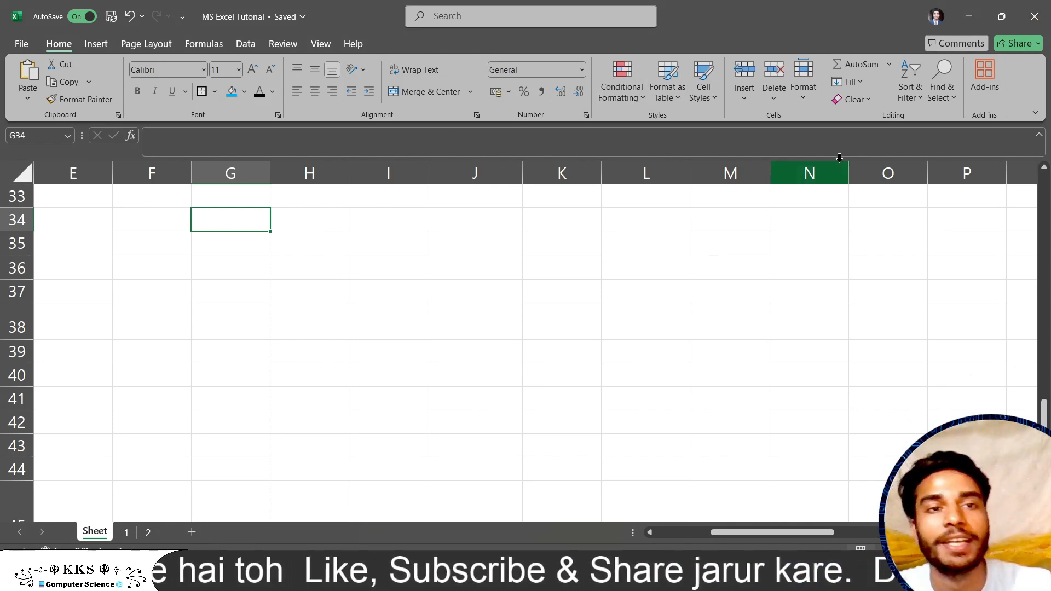
Step: Enter 1 and 2 in cells G34 and G35, and 11 and 12 in cells H34 and H35
left_click(891, 66)
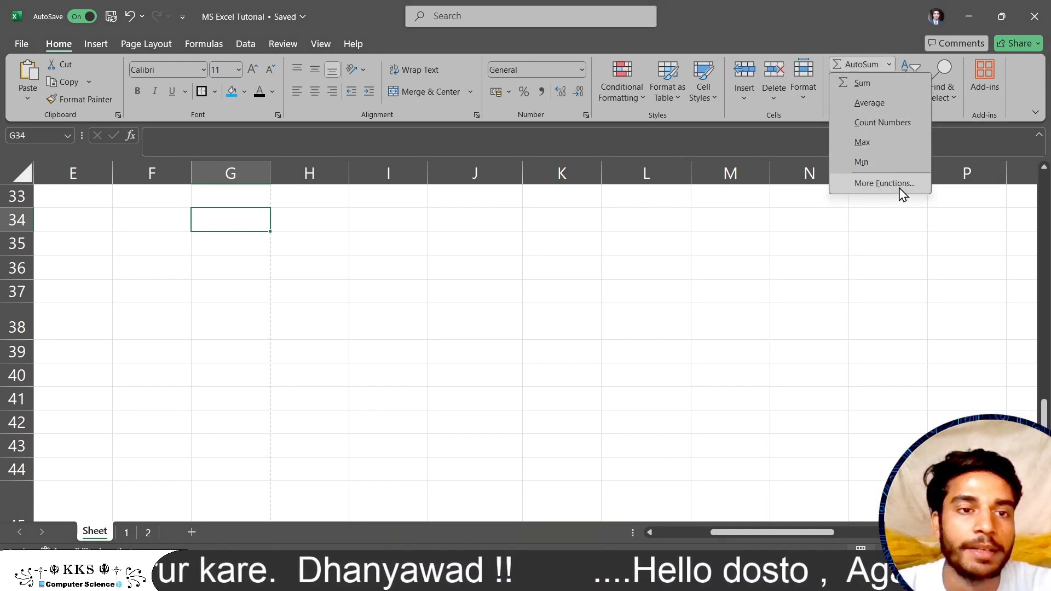
left_click(223, 218)
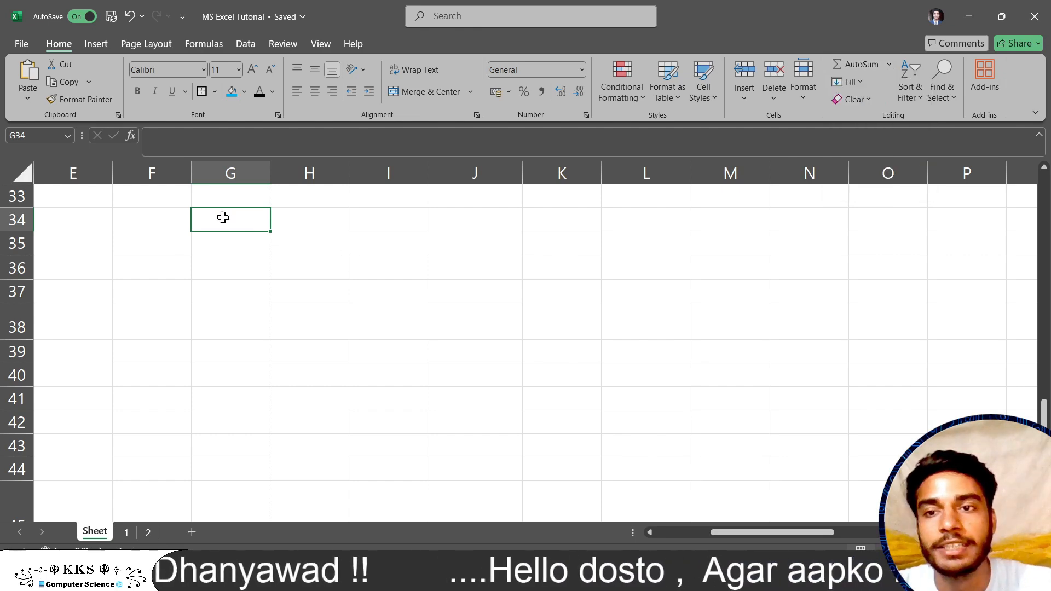
type("1")
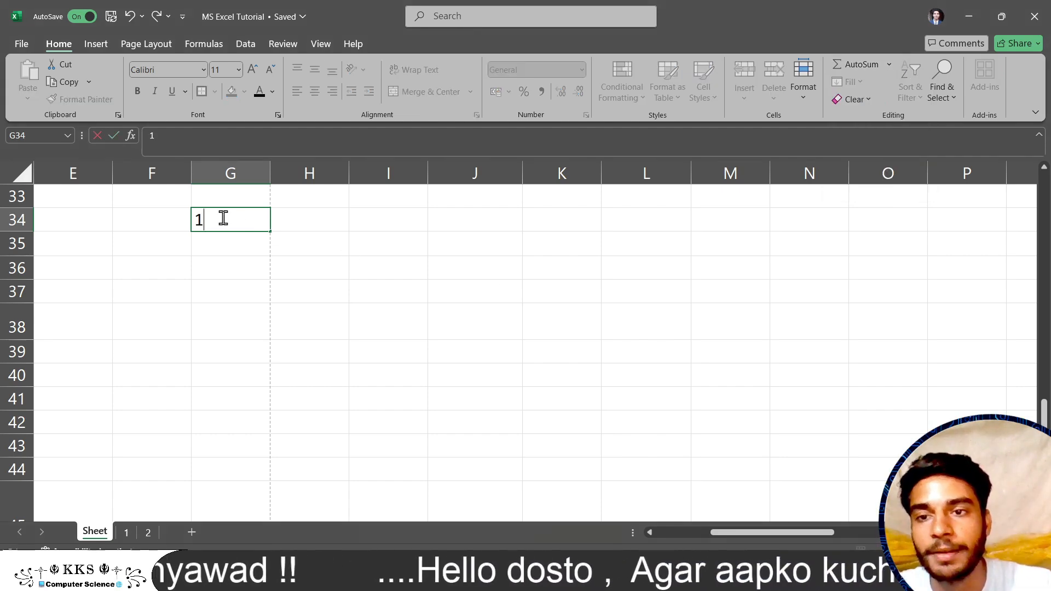
left_click(234, 245)
type("2")
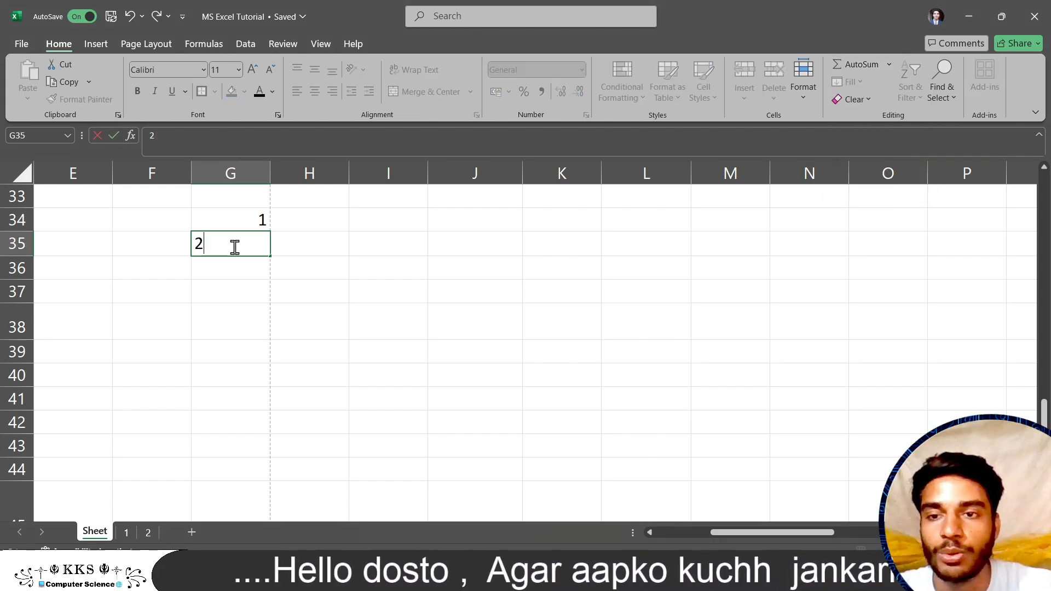
left_click(253, 274)
left_click(330, 226)
type("11")
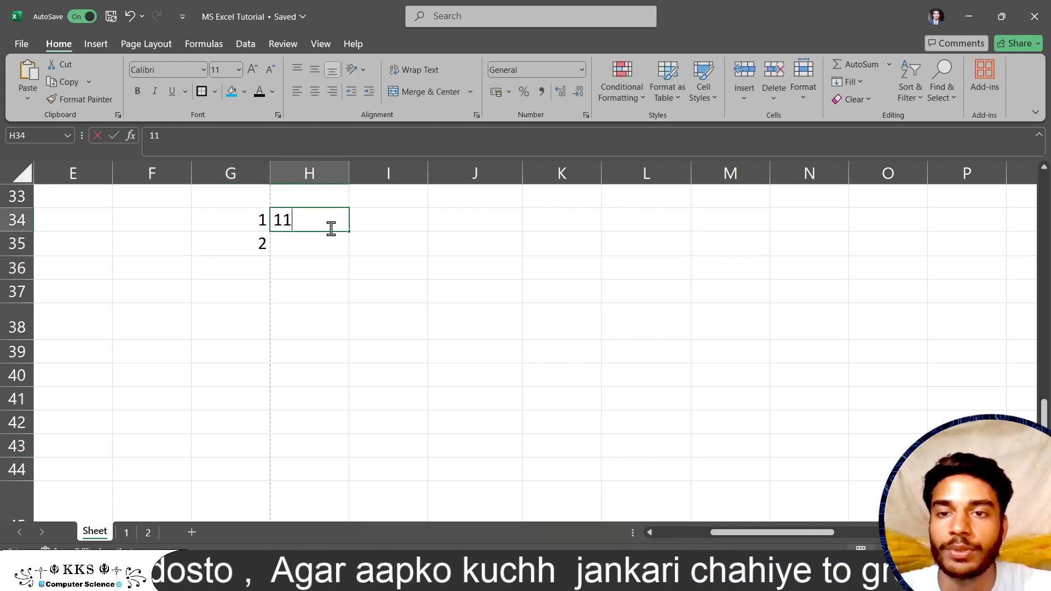
left_click(324, 250)
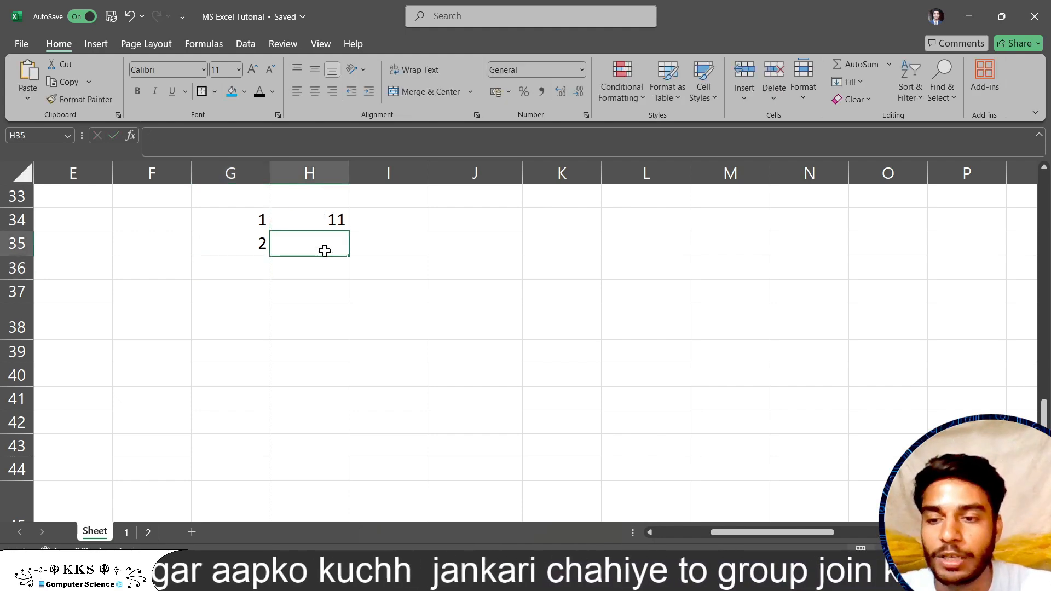
type("12")
key("Return")
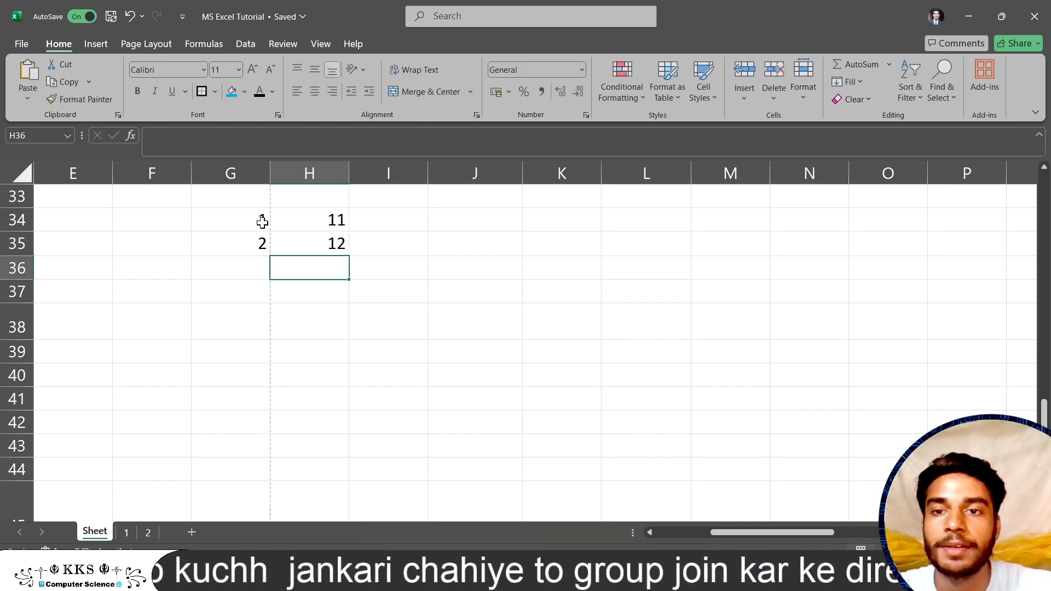
Step: Fill the number series from G34:H35 across to column J and down to row 39
left_click(225, 211)
left_click_drag(233, 217, 534, 405)
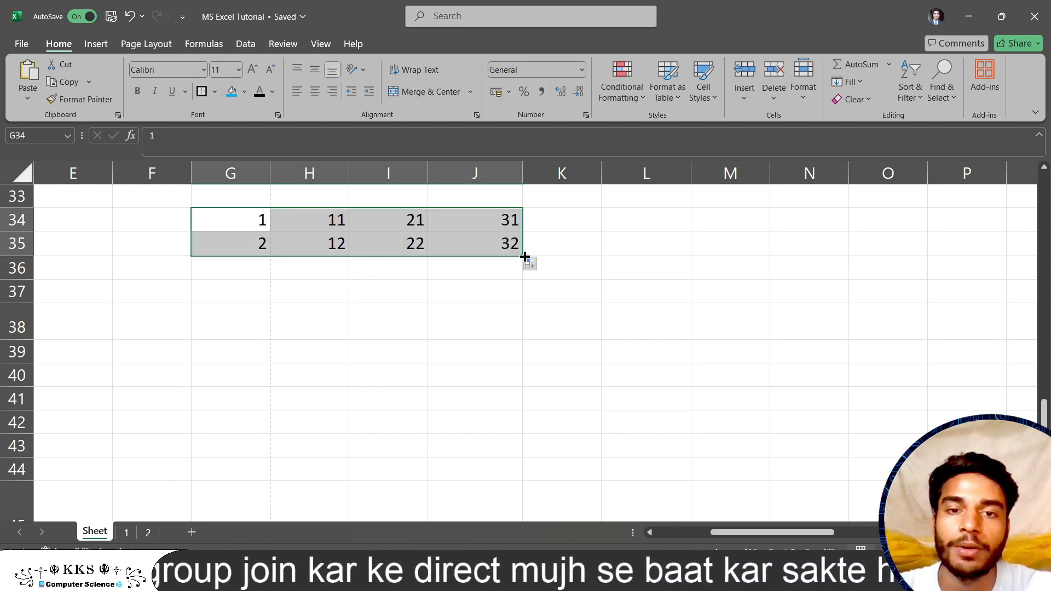
left_click_drag(524, 257, 537, 361)
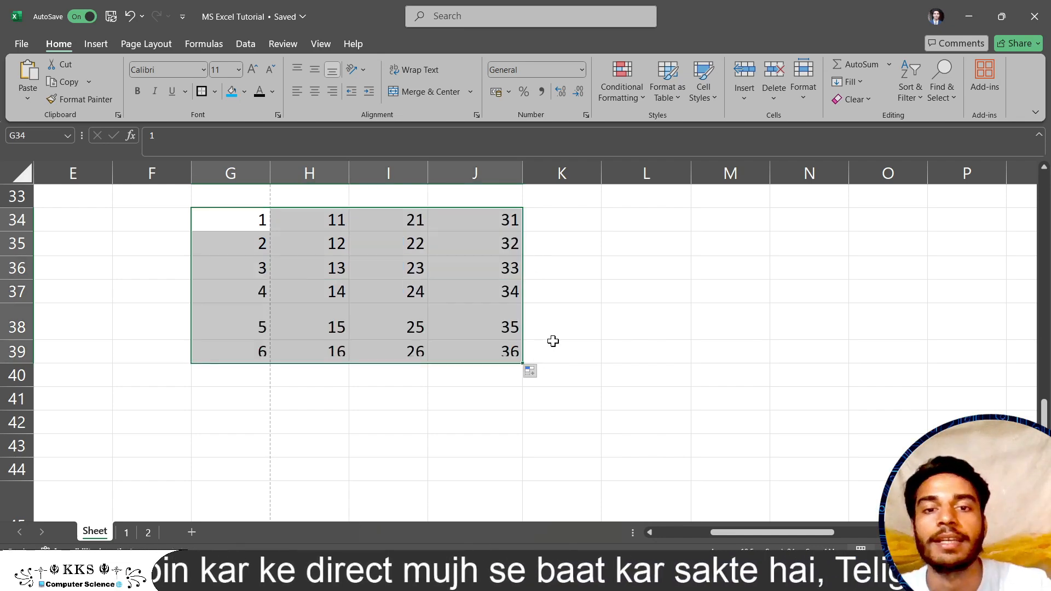
left_click(628, 283)
Step: Use AutoSum in cell K34 to add up G34:J34, and check the resulting formula
left_click(537, 223)
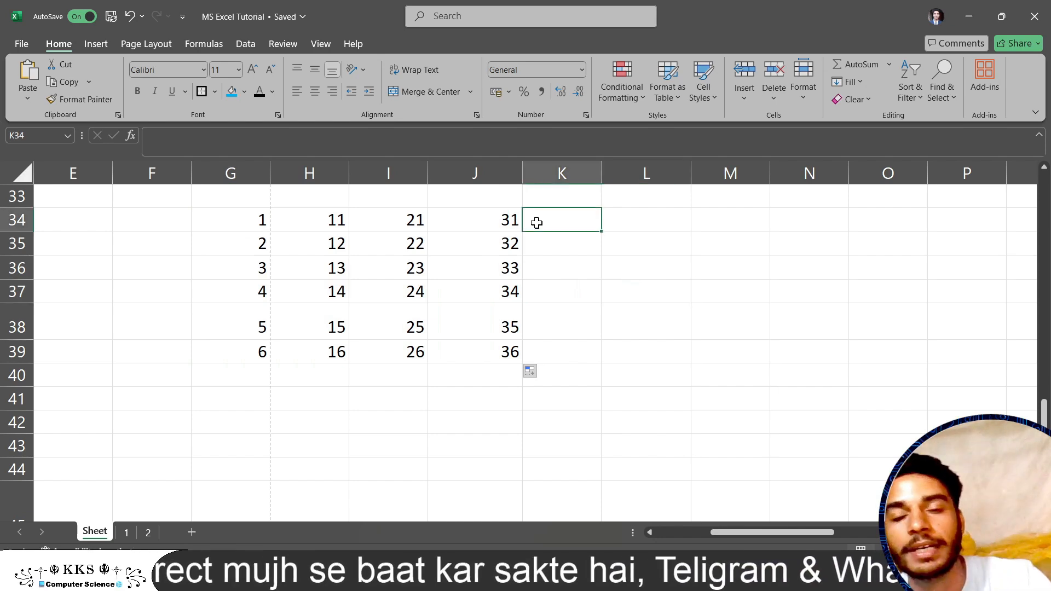
left_click(859, 65)
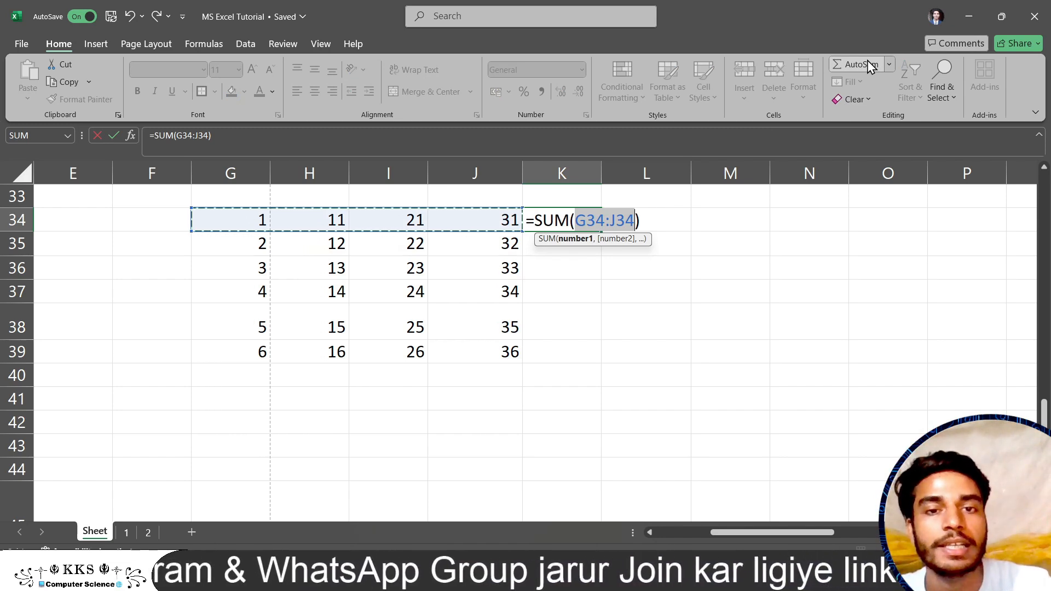
key("Return")
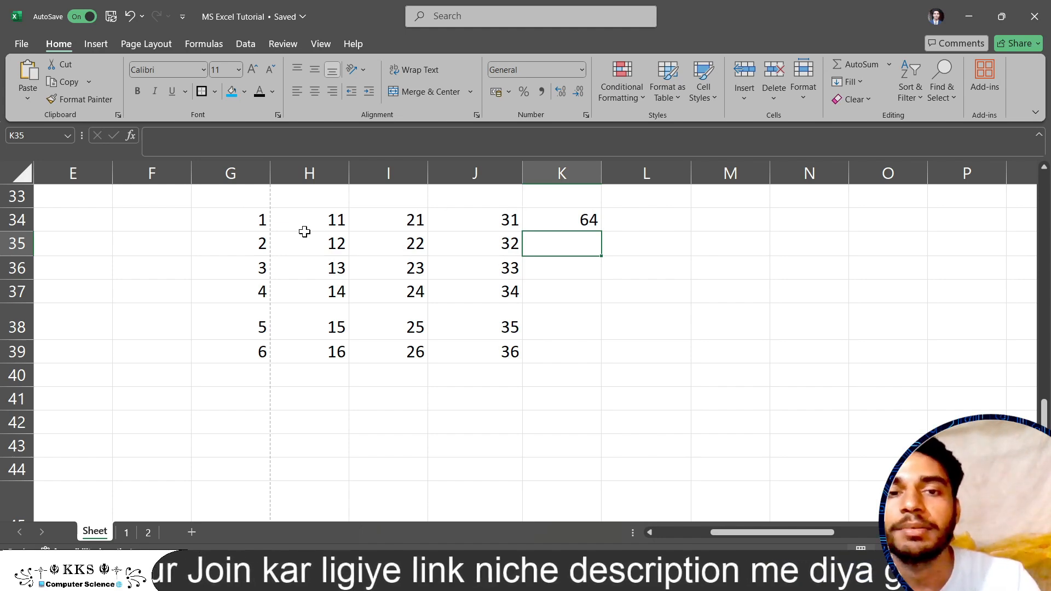
left_click(577, 223)
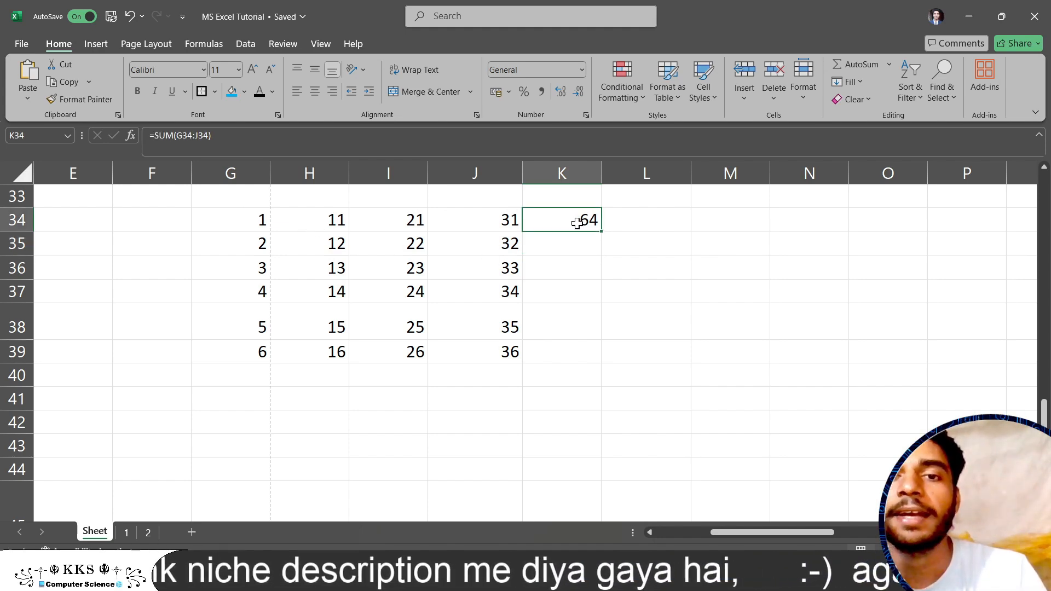
Step: Try AutoSum on the whole range G34:J39 to total its columns, and undo the totals
left_click(249, 218)
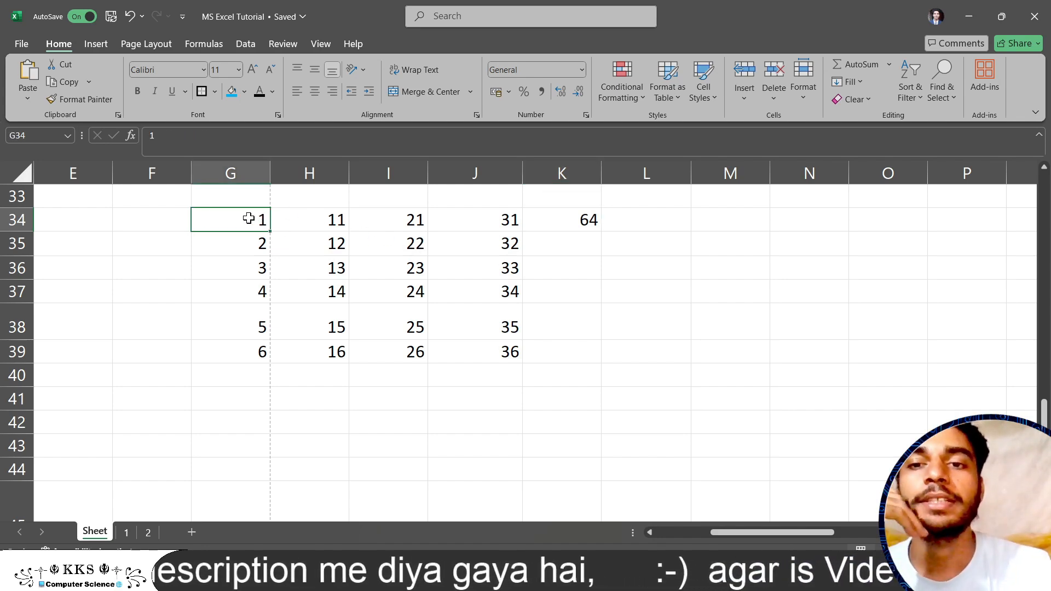
left_click_drag(249, 219, 450, 350)
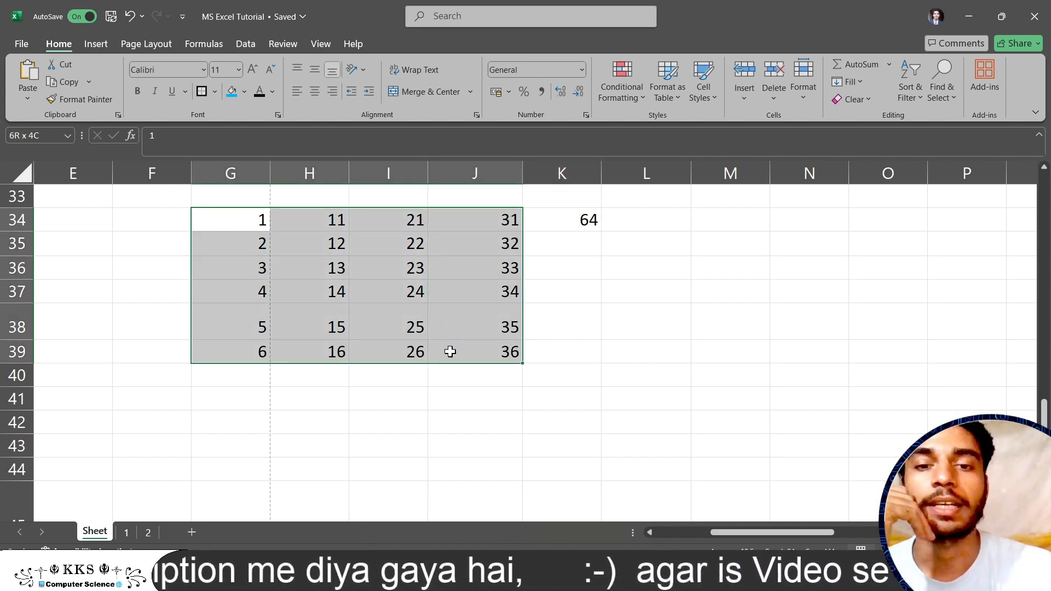
left_click(869, 65)
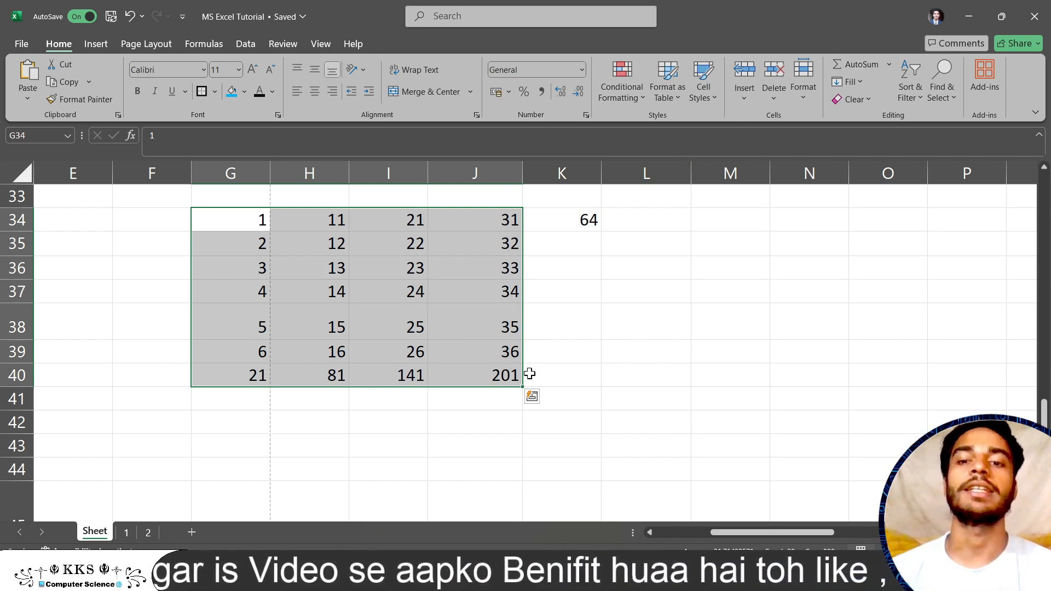
key("ctrl+z")
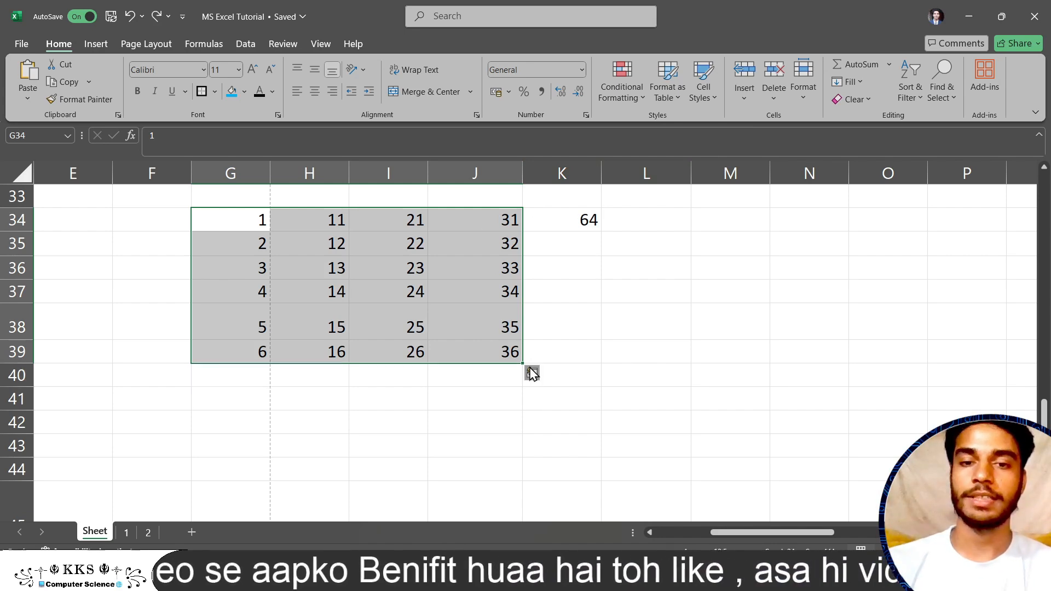
left_click(532, 373)
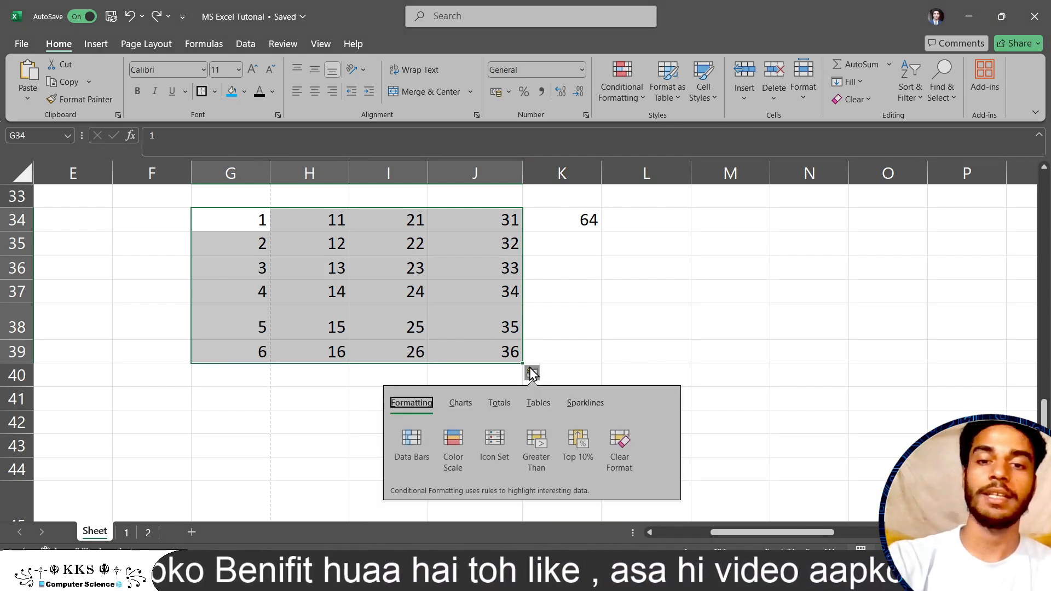
left_click(635, 333)
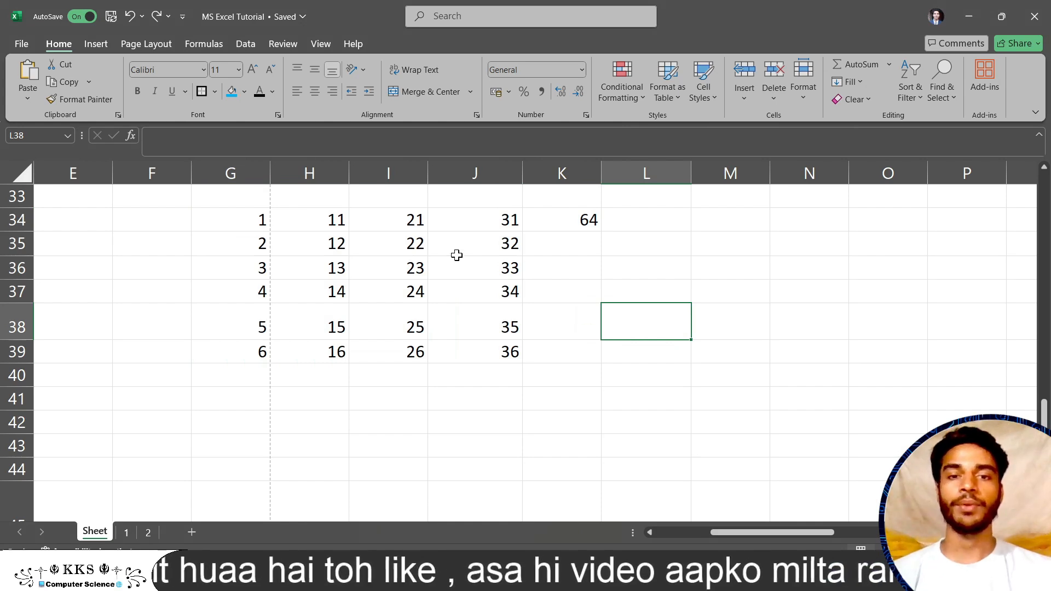
Step: Insert the AutoSum Average function in cell K38 for the range G38:J38
left_click(257, 219)
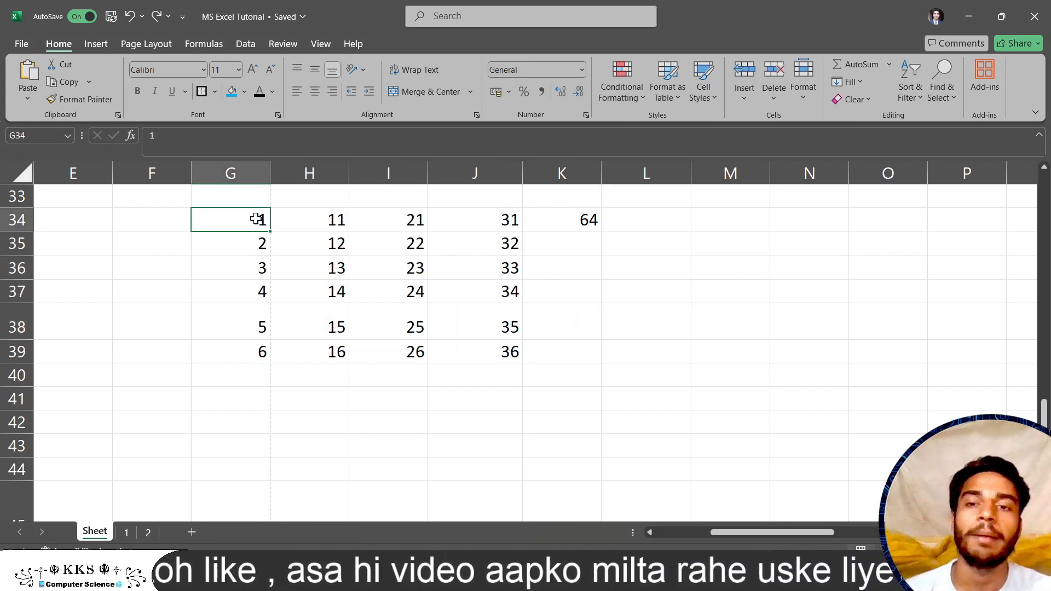
left_click(229, 284)
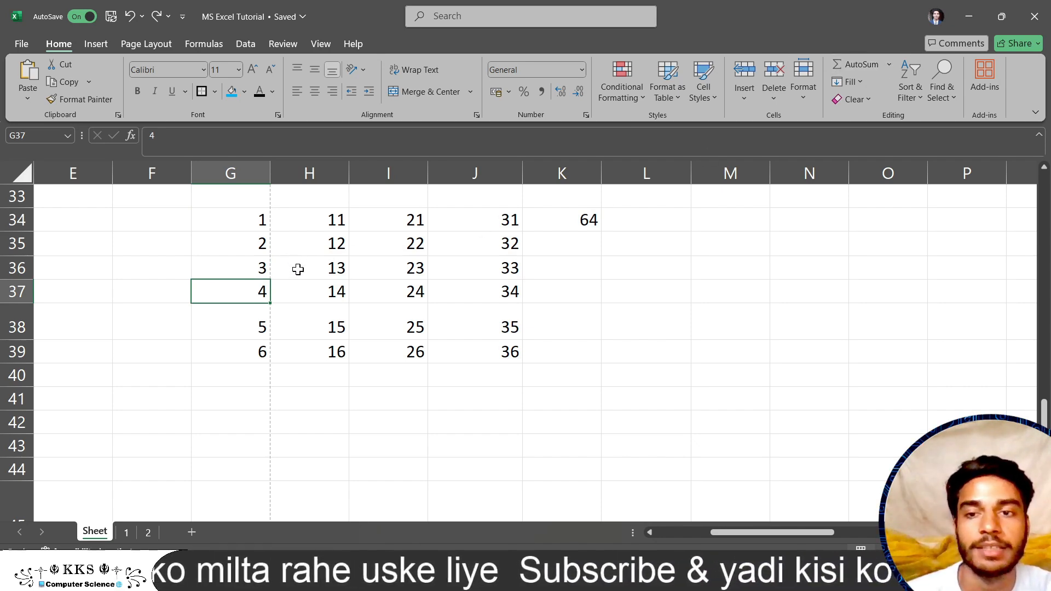
left_click(250, 330)
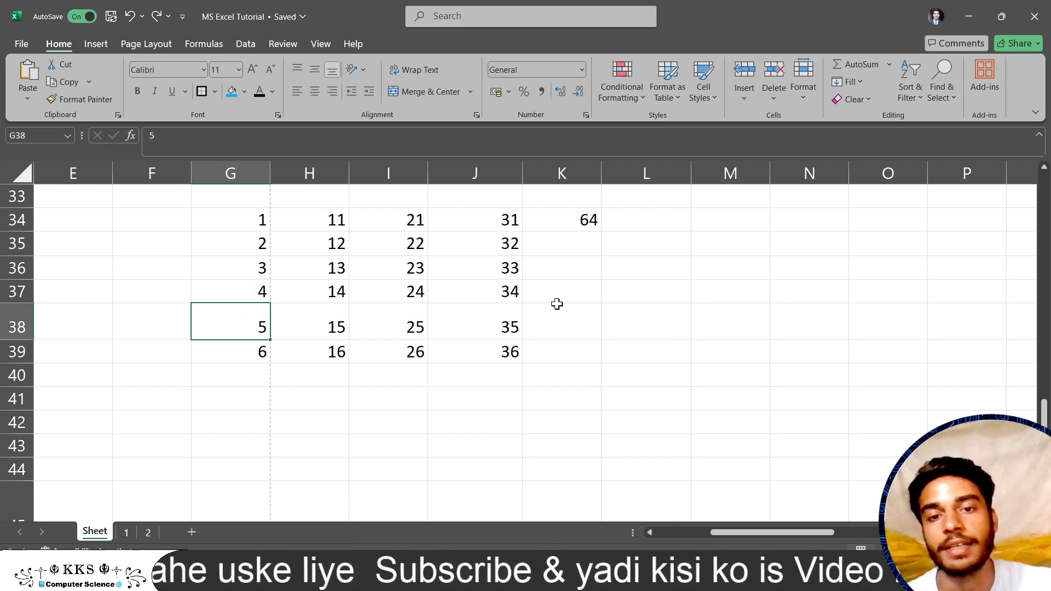
left_click(582, 331)
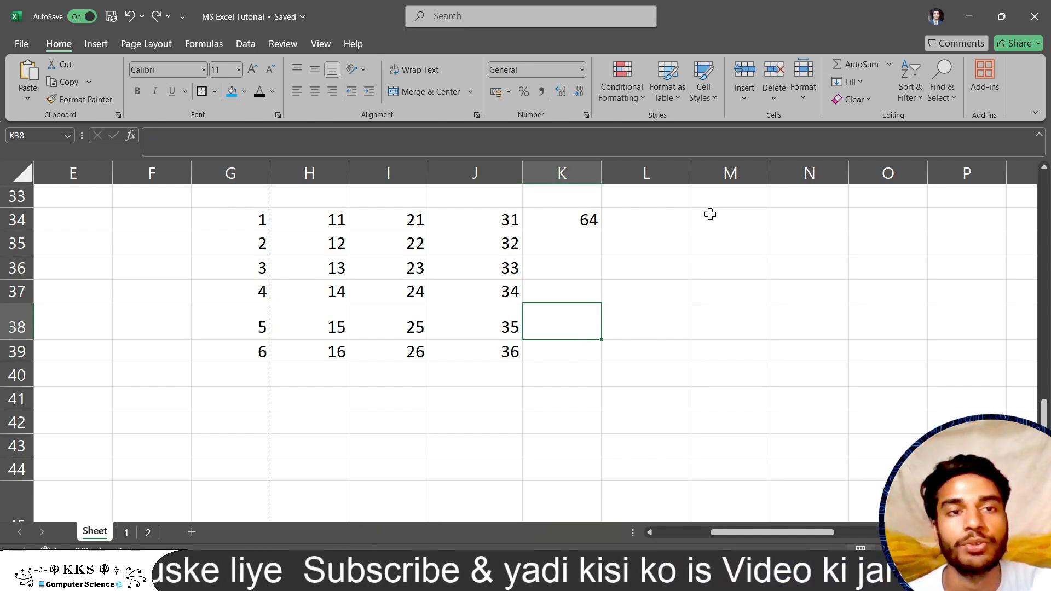
left_click(889, 64)
left_click(870, 103)
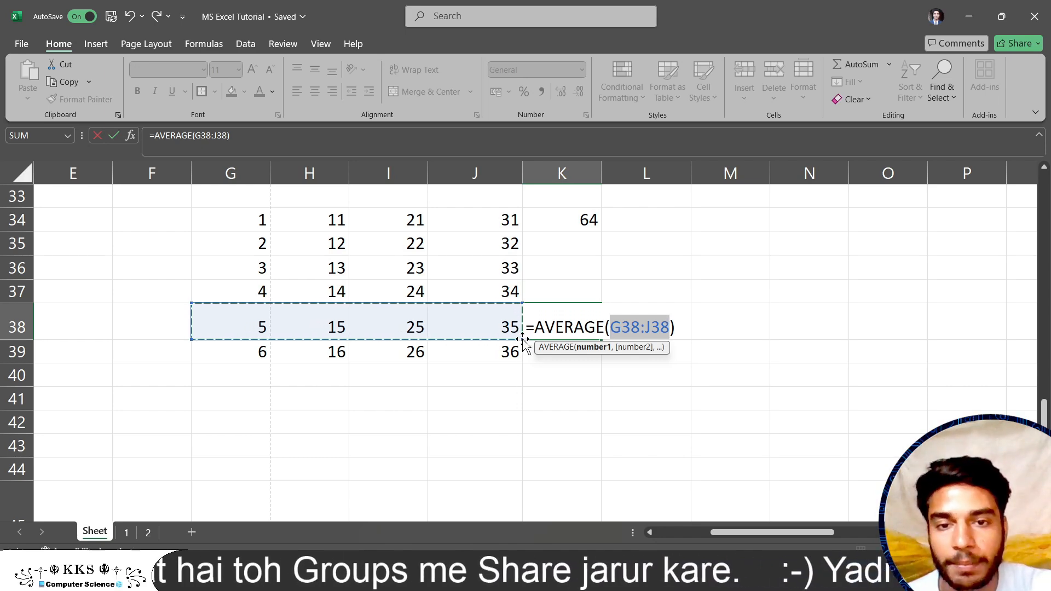
key("Return")
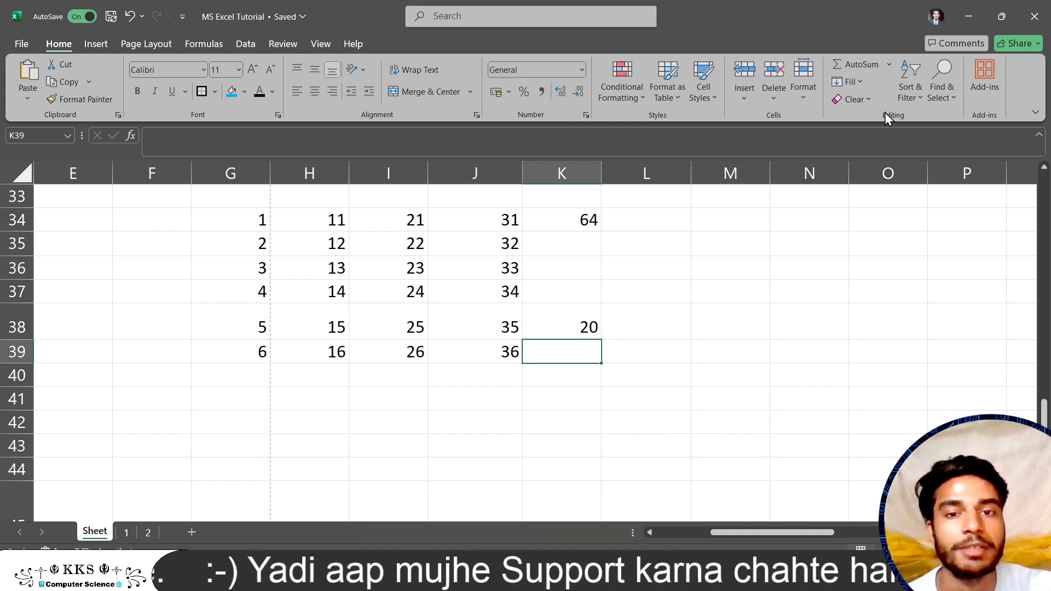
Step: Insert the AutoSum Count Numbers function in cell K36 for the range G36:J36
left_click(412, 269)
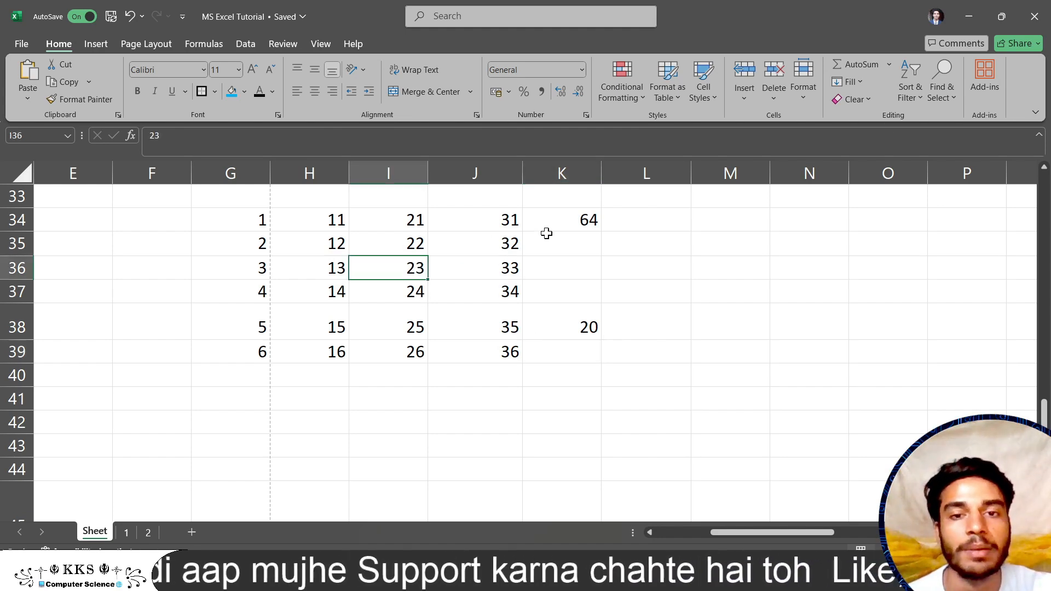
left_click(571, 266)
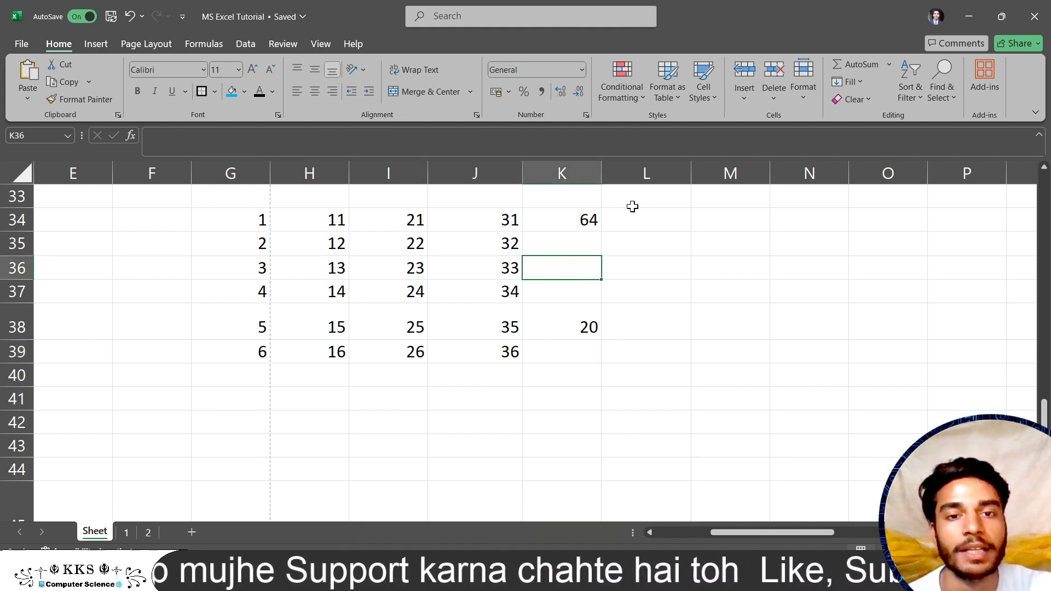
left_click(890, 65)
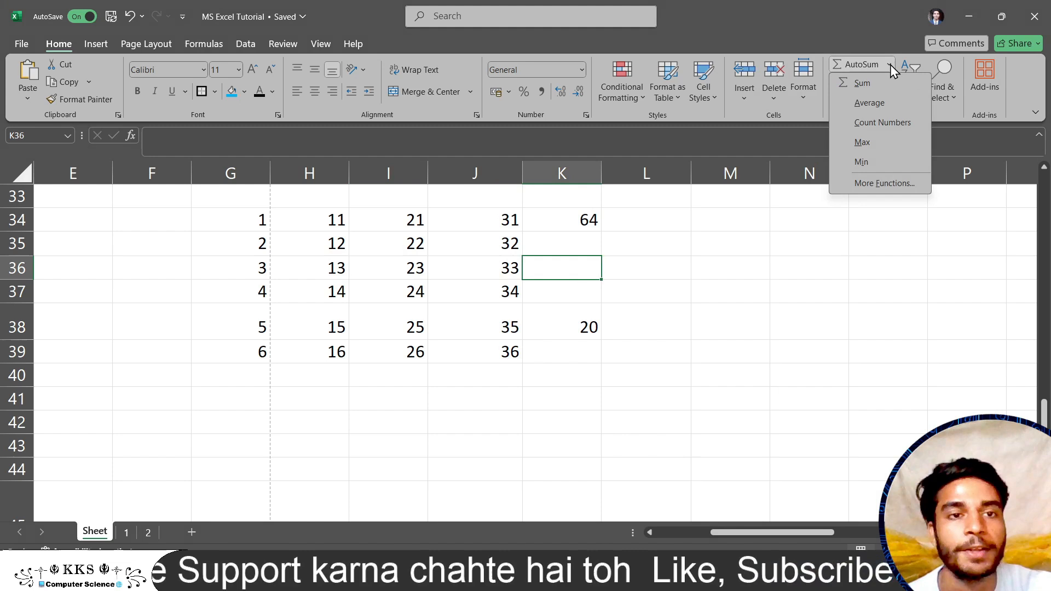
left_click(889, 124)
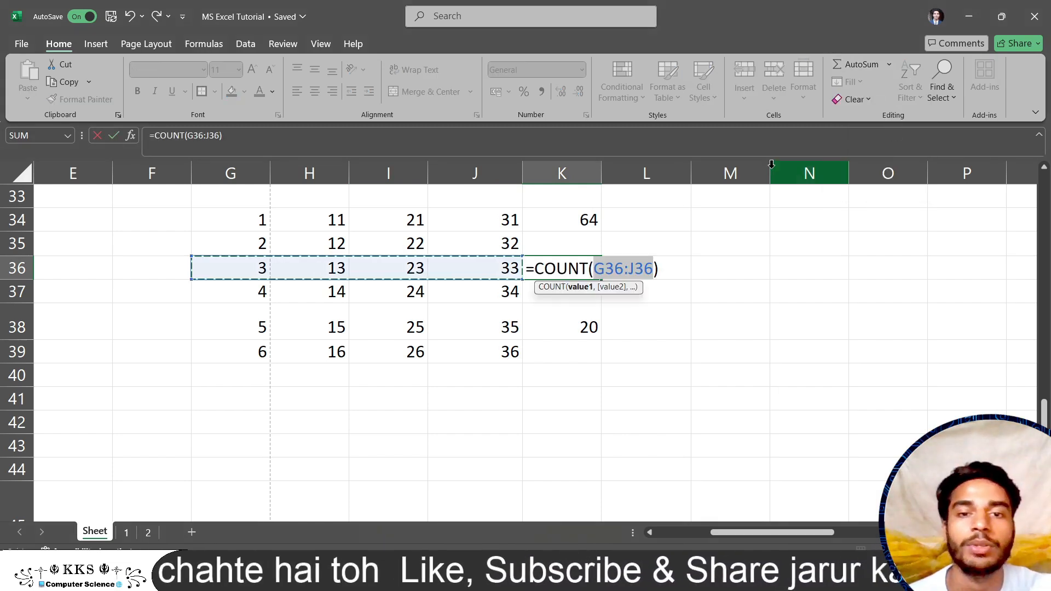
key("Return")
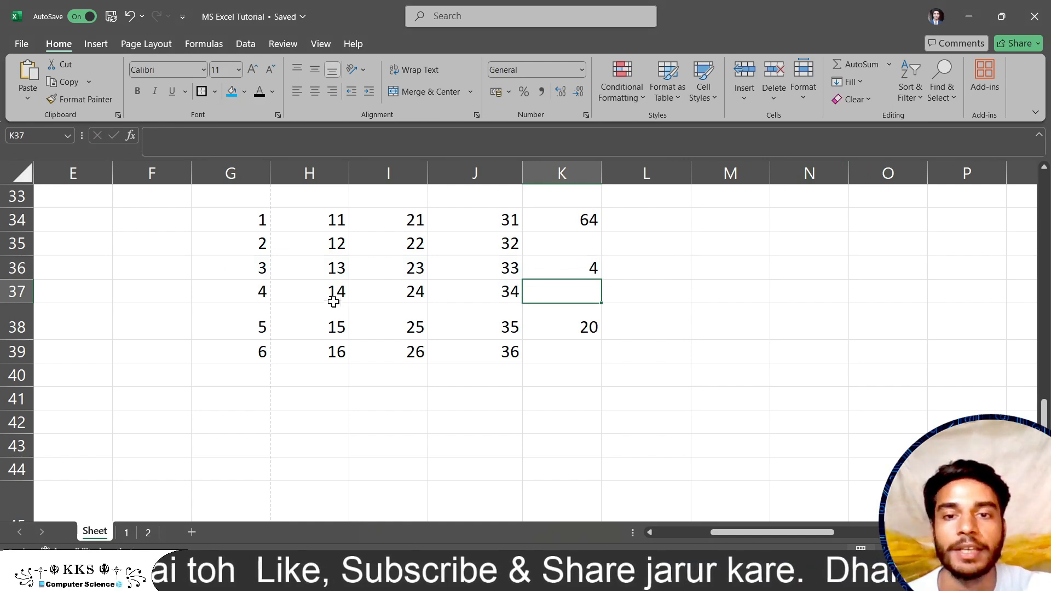
Step: Insert the AutoSum Max function in cell K35 with K34 as its argument
left_click(473, 241)
left_click(565, 246)
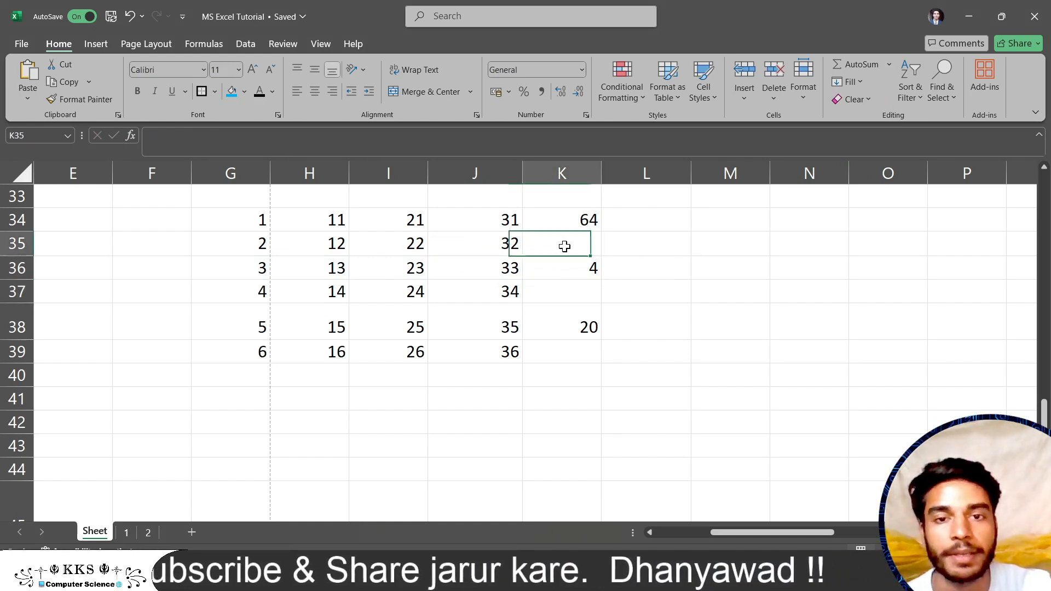
left_click(890, 65)
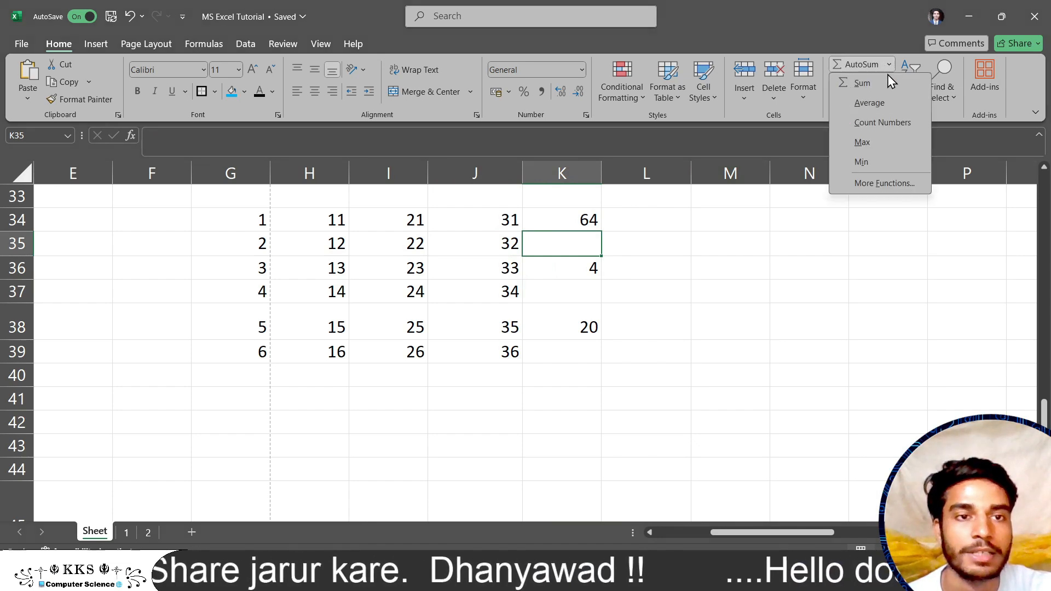
left_click(863, 142)
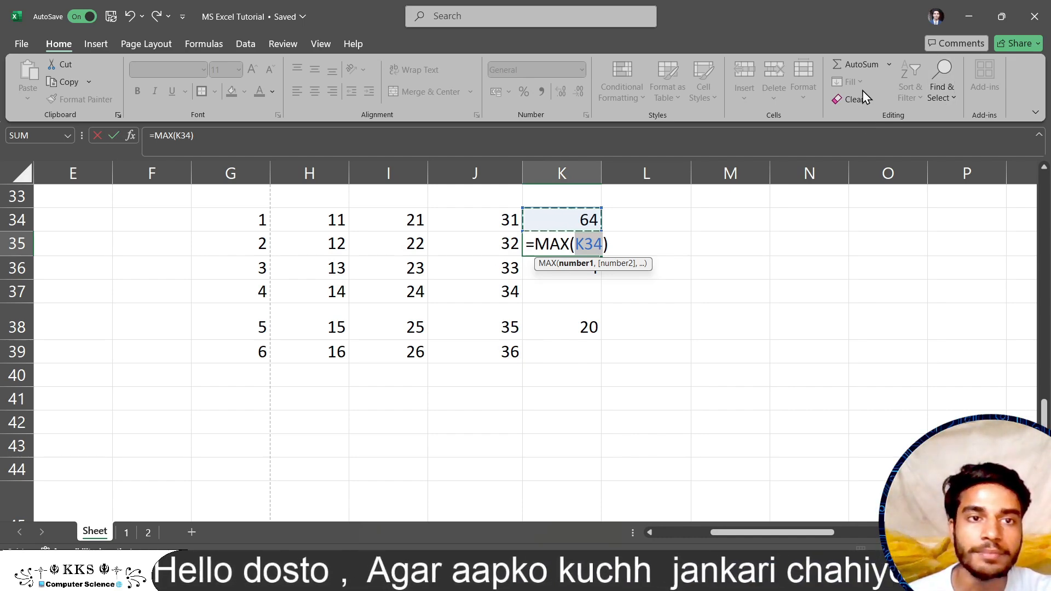
left_click(887, 65)
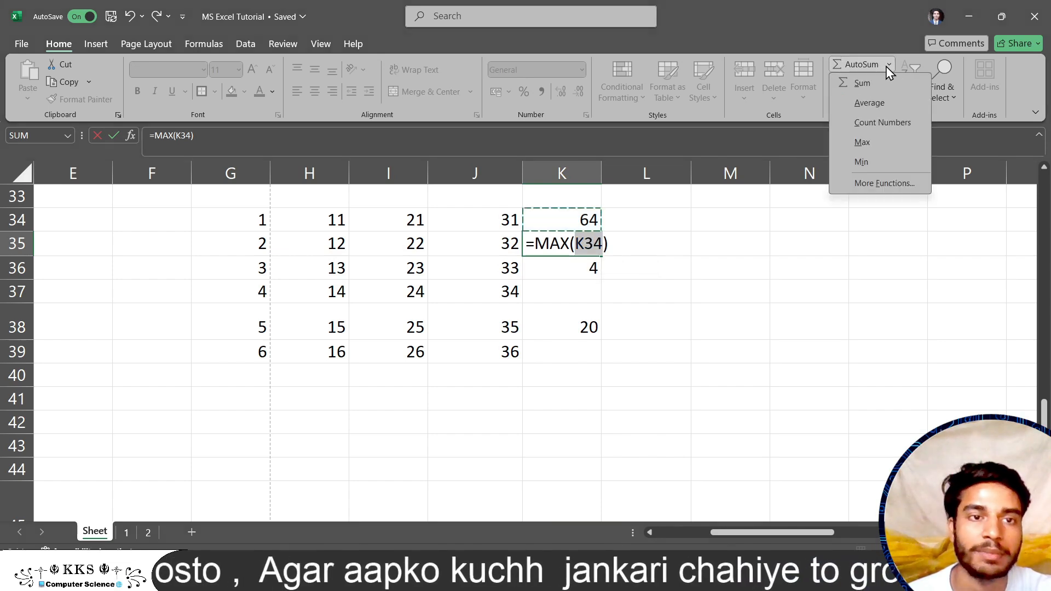
left_click(867, 162)
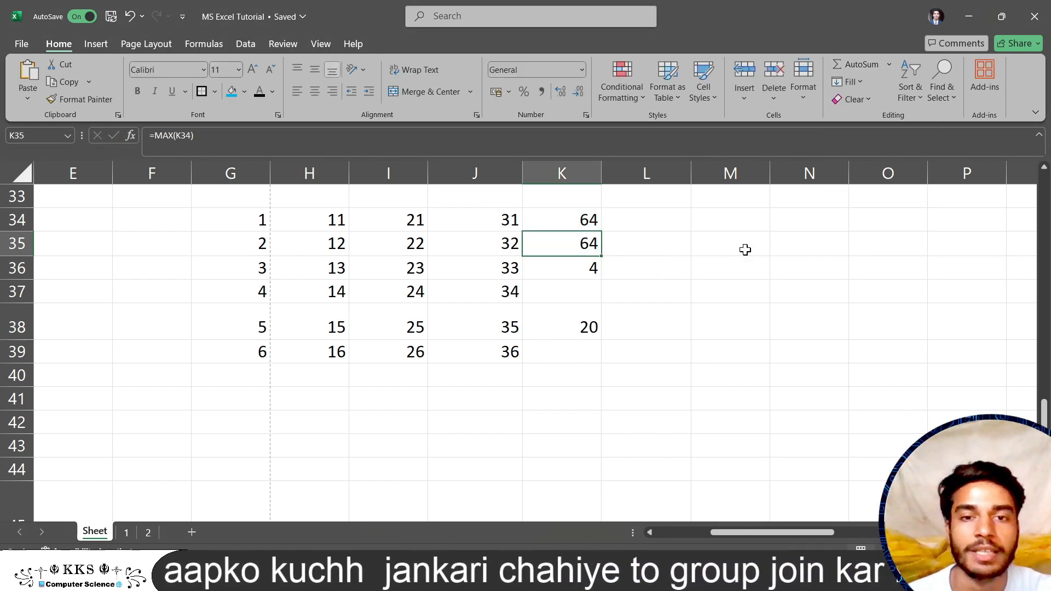
Step: Undo the Max formula in K35 and insert the AutoSum Max function in cell K42 for the range G34:K41
key("ctrl+z")
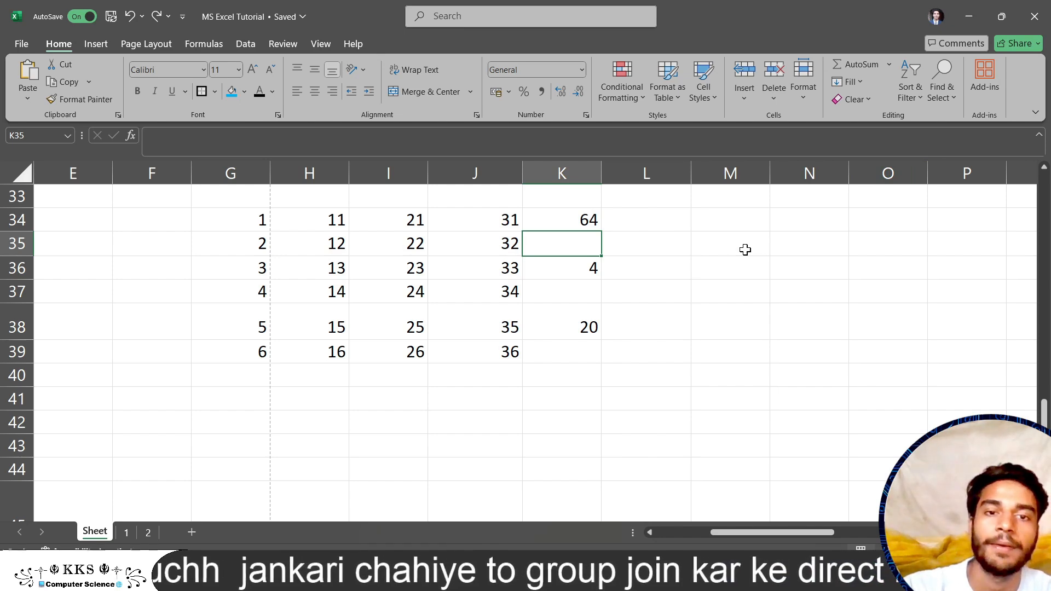
left_click(254, 219)
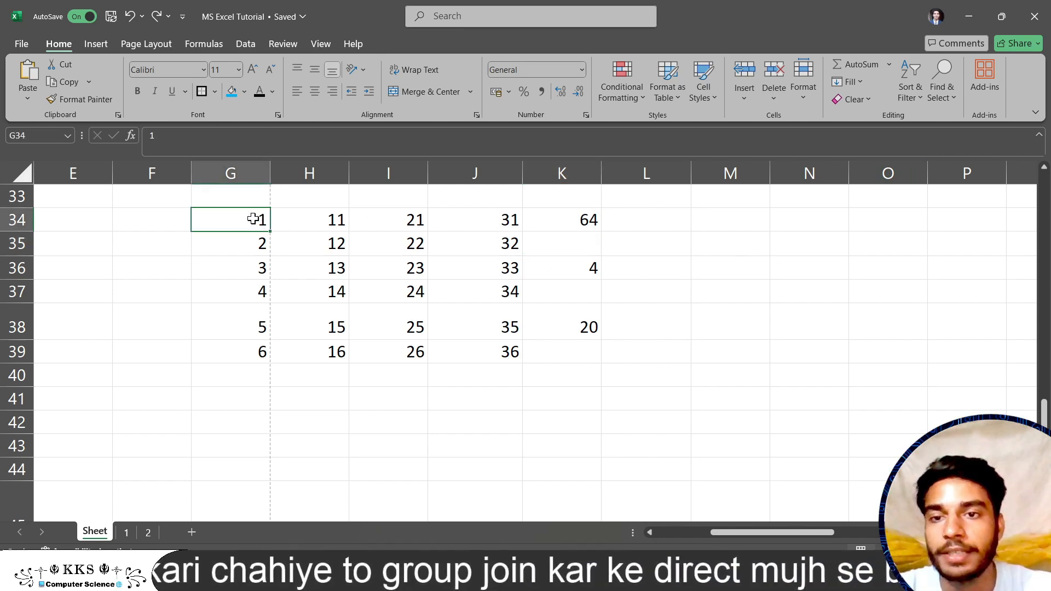
left_click_drag(253, 219, 474, 359)
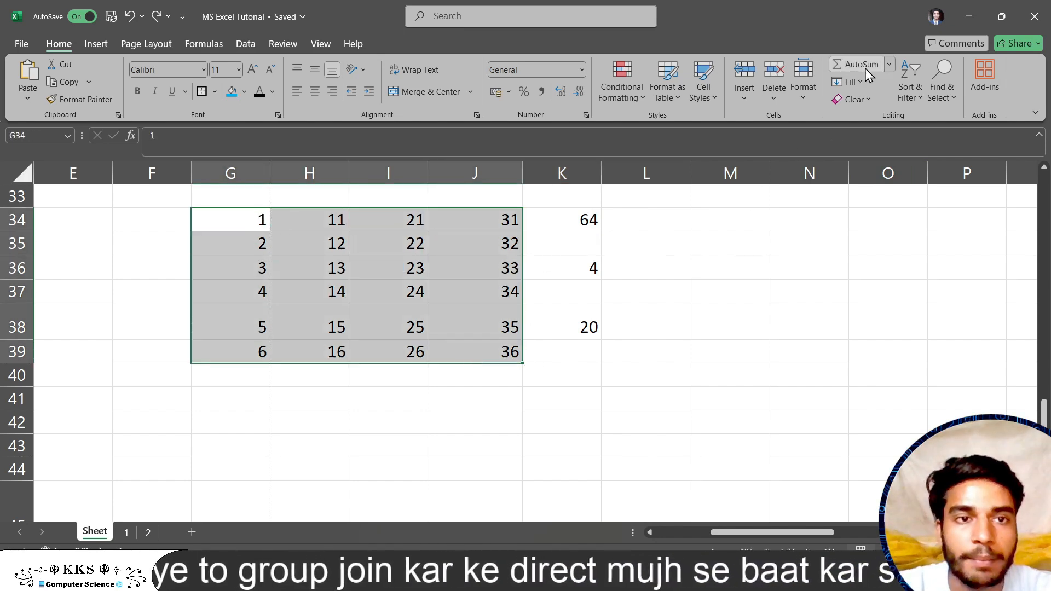
left_click(570, 425)
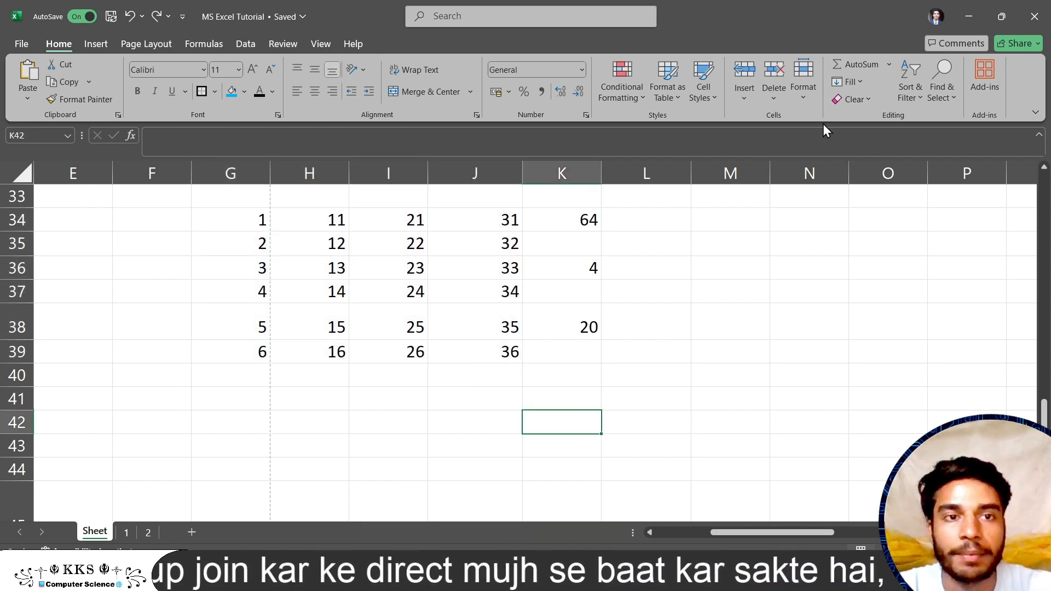
left_click(890, 66)
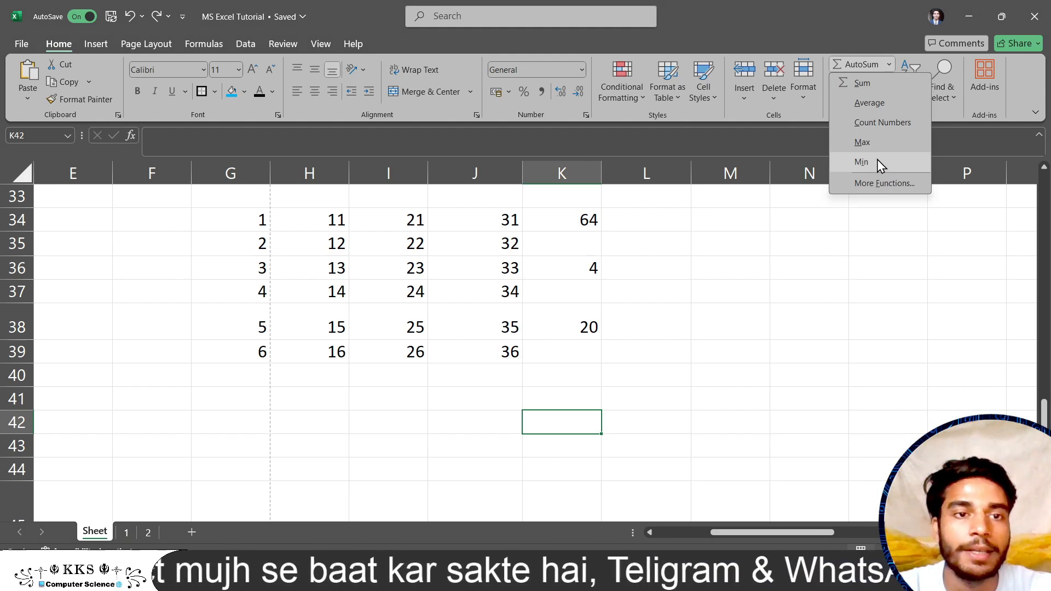
left_click(862, 142)
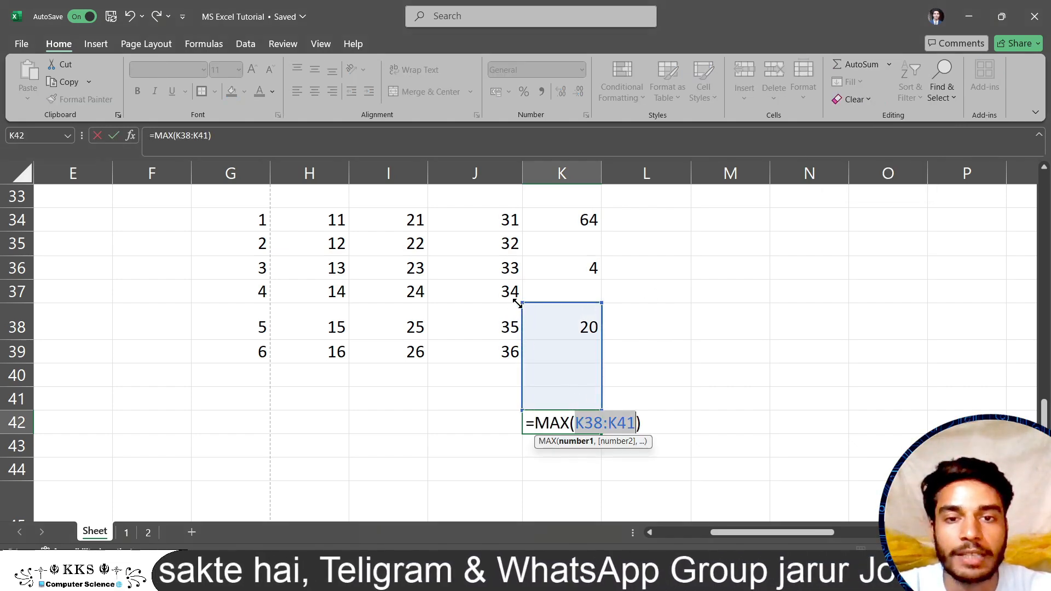
left_click_drag(521, 303, 192, 206)
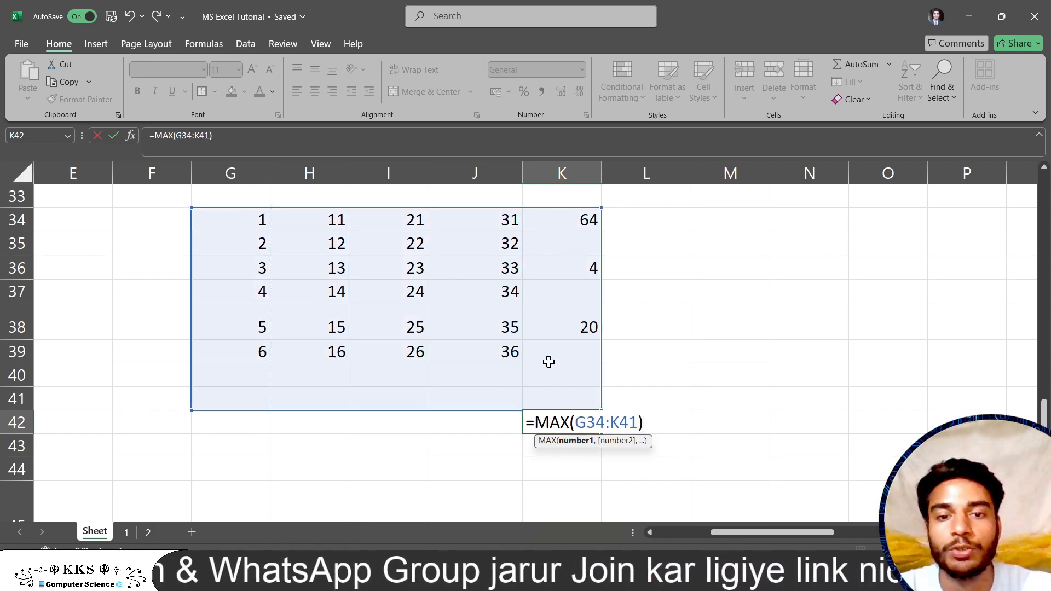
key("Return")
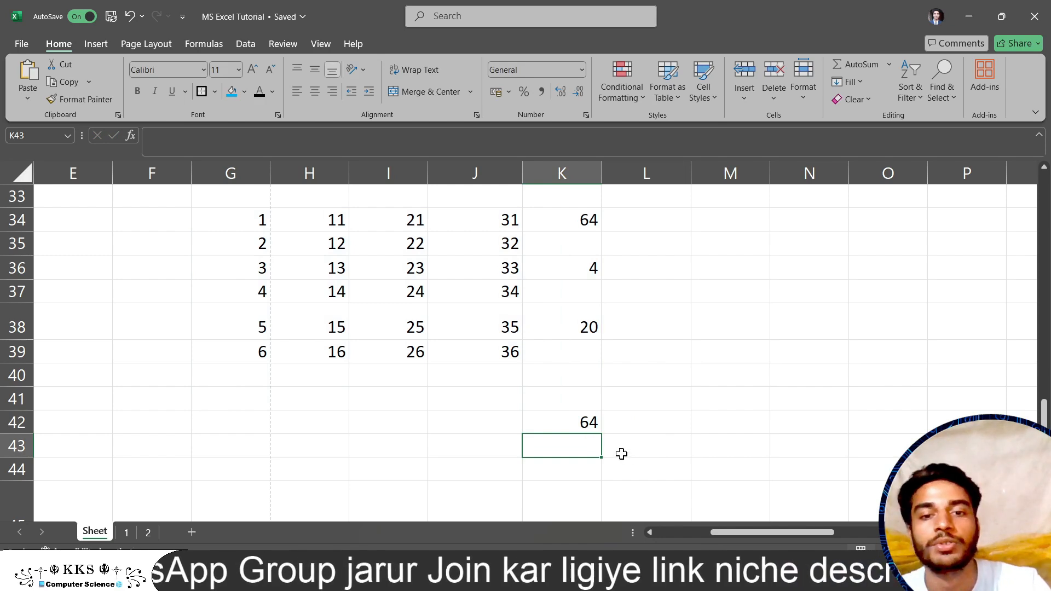
Step: Browse the recently used functions offered under AutoSum's More Functions, and close the list without inserting one
left_click(889, 64)
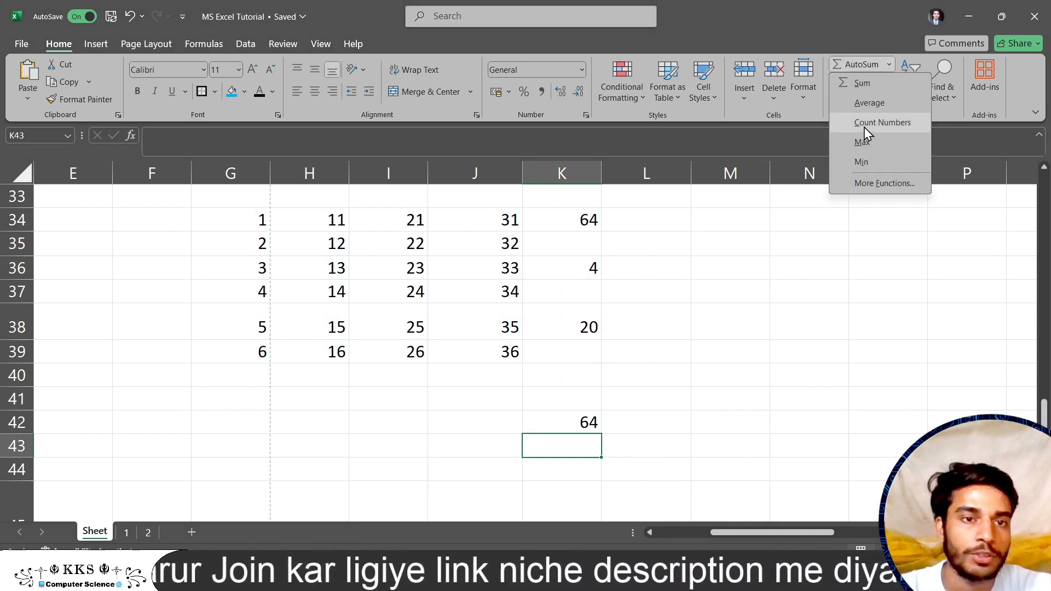
left_click(879, 183)
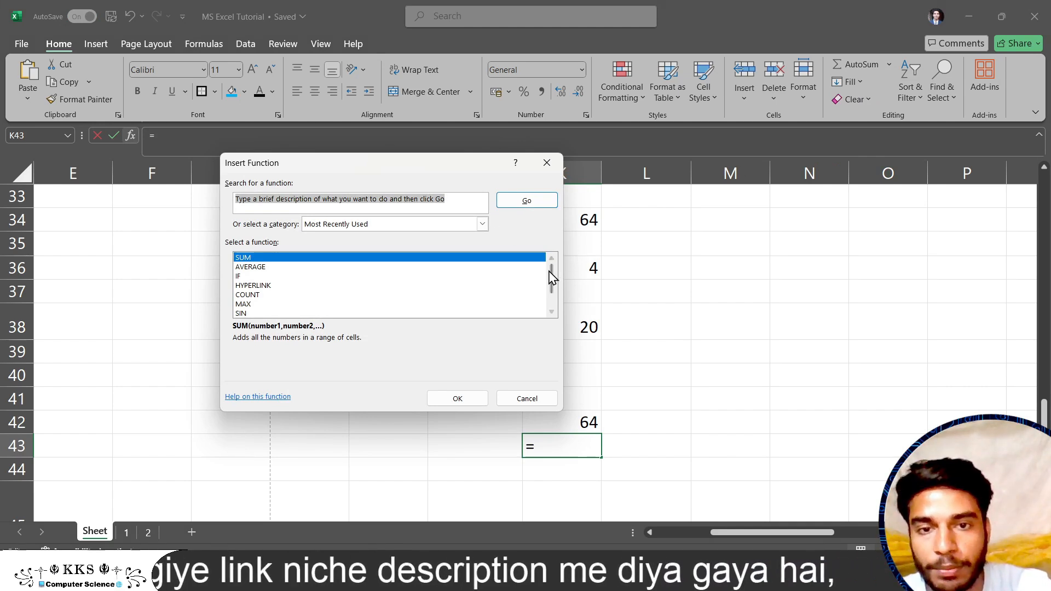
scroll(554, 301, "down", 1)
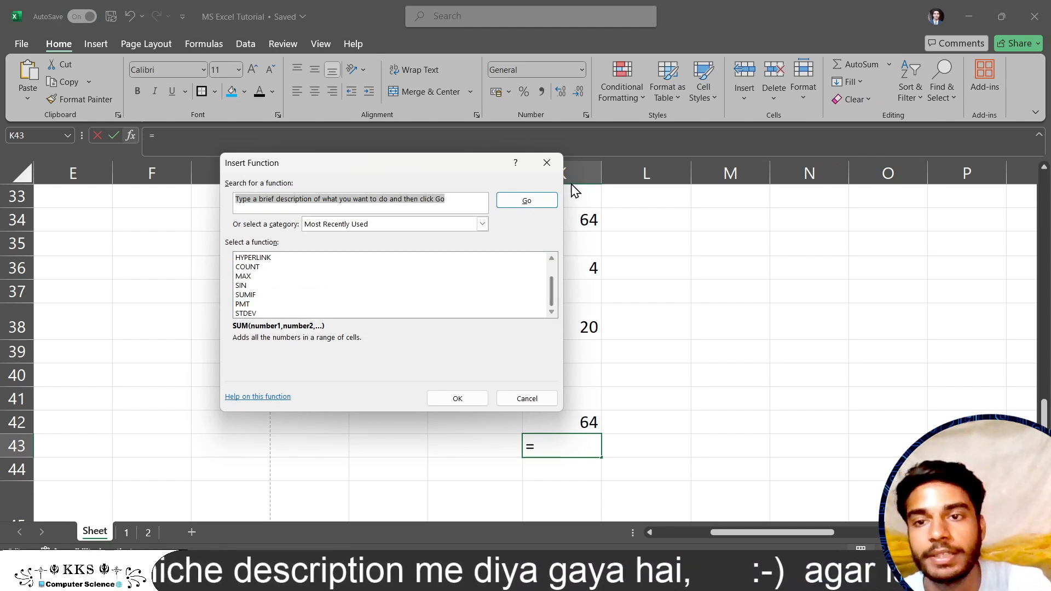
left_click(548, 163)
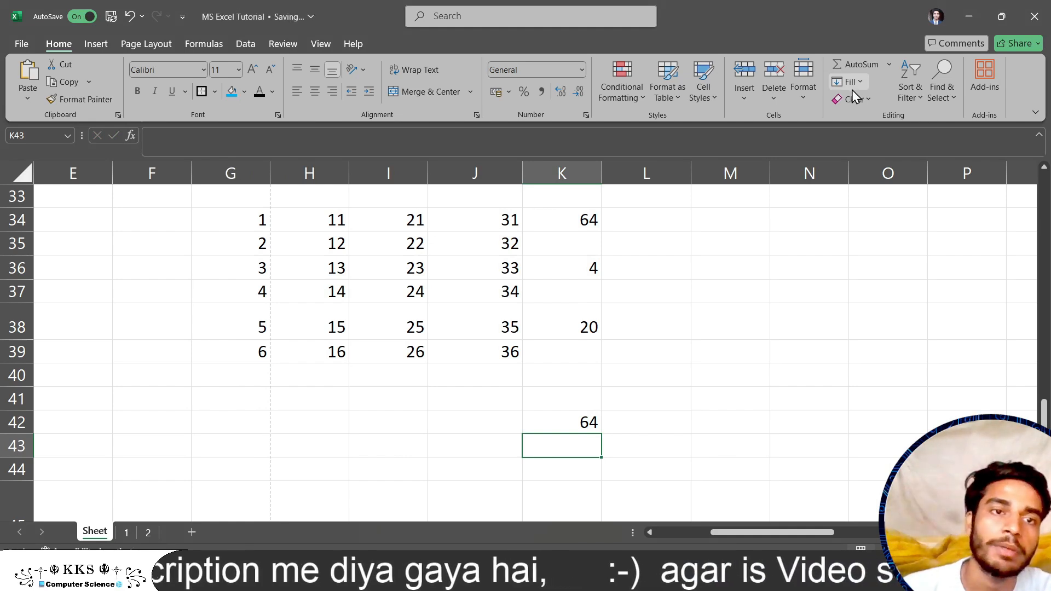
left_click(889, 64)
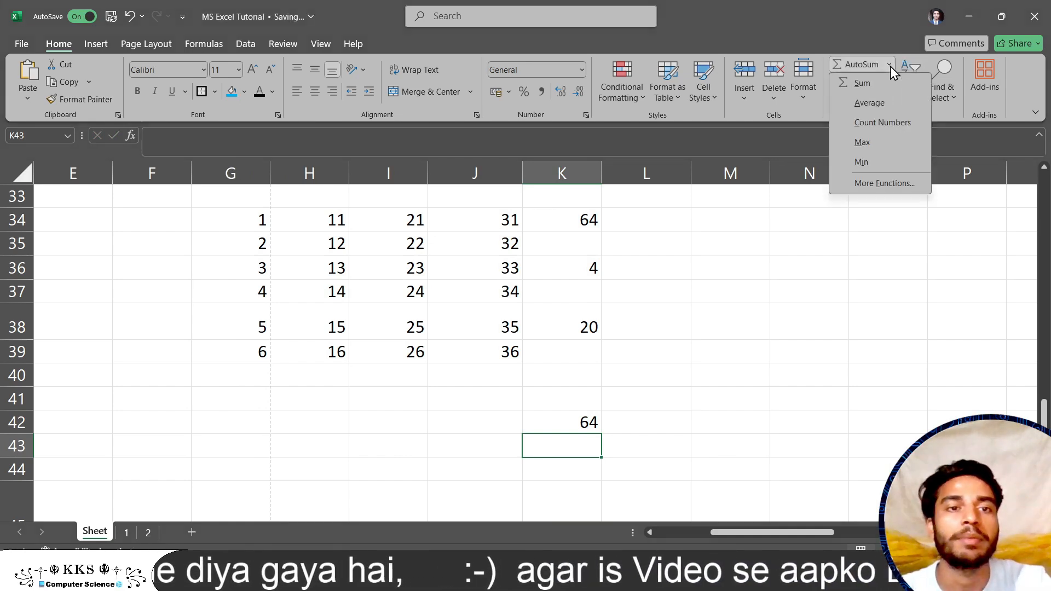
left_click(655, 295)
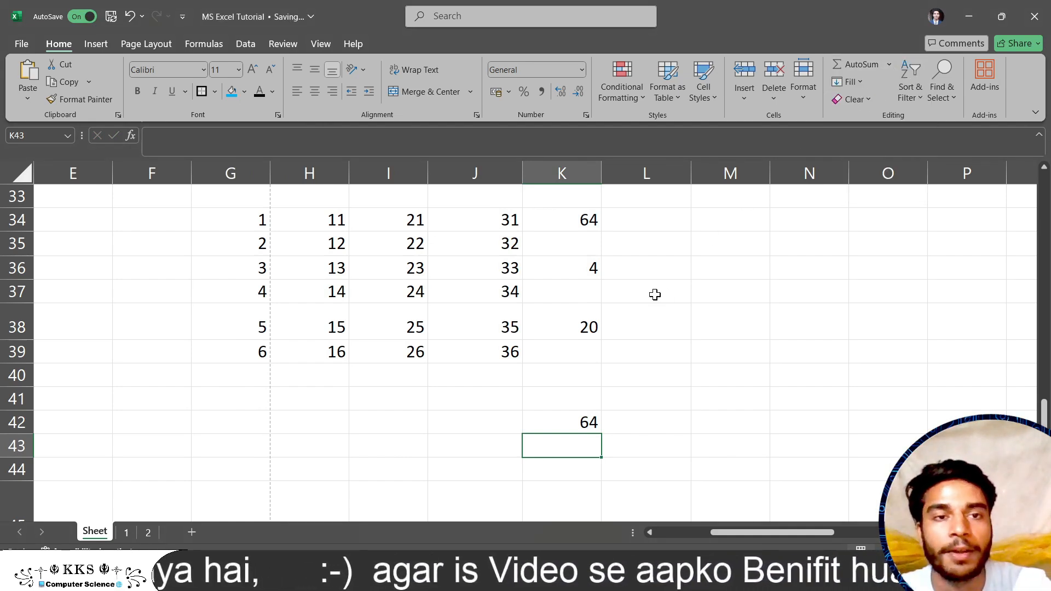
Step: Apply Fill Down to cell G34 from the empty cell above, followed by Fill Right on the same cell
left_click(862, 82)
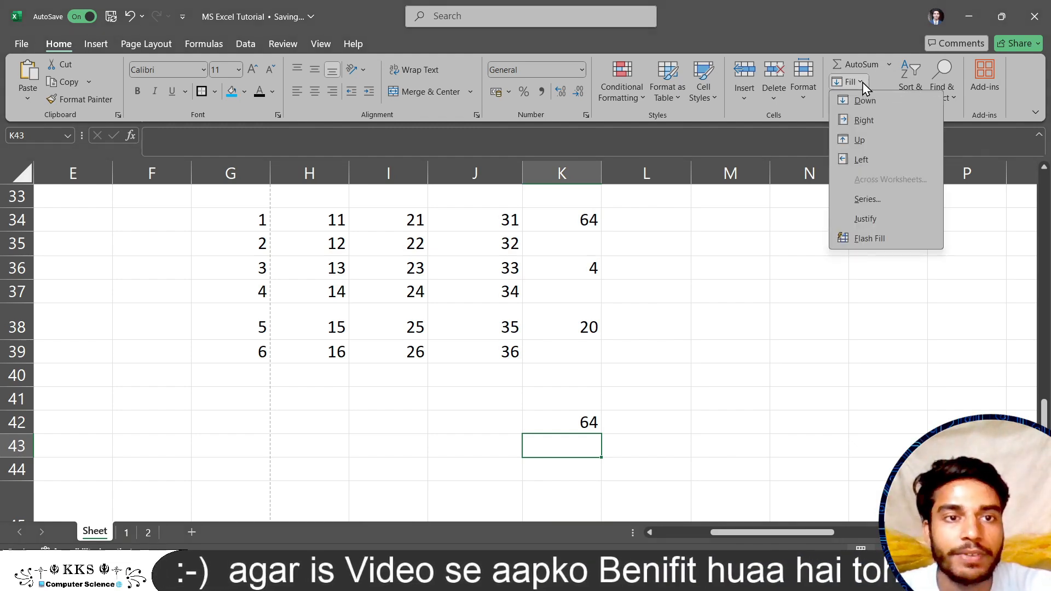
left_click(246, 213)
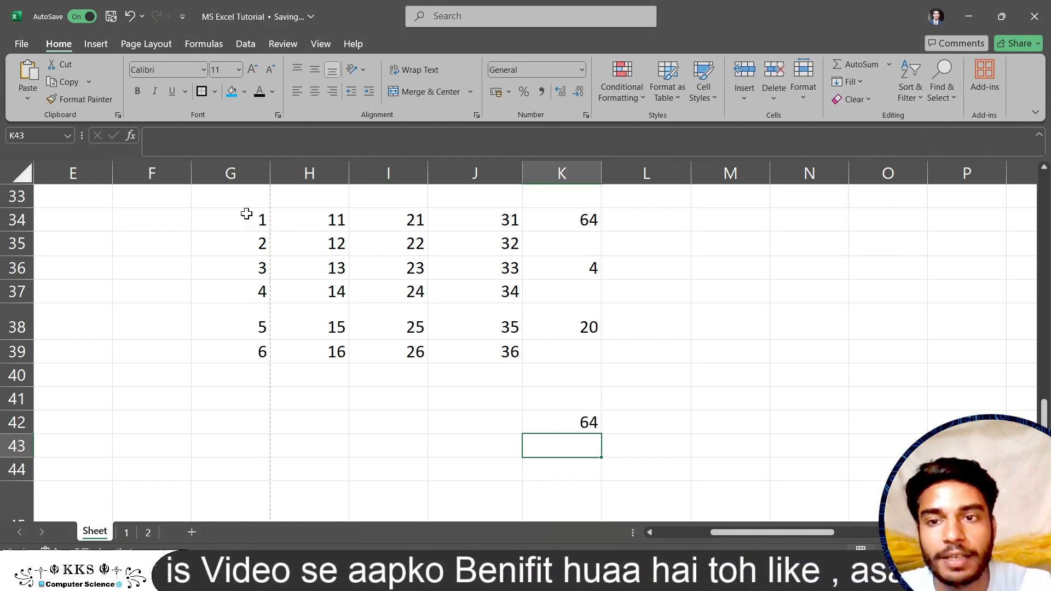
left_click(246, 213)
left_click(858, 81)
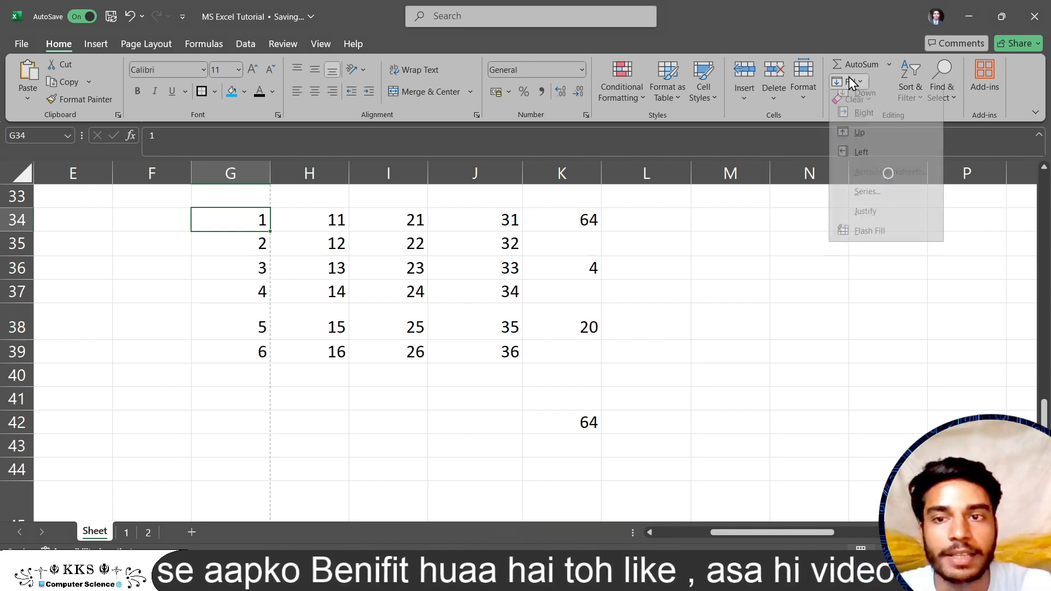
left_click(853, 105)
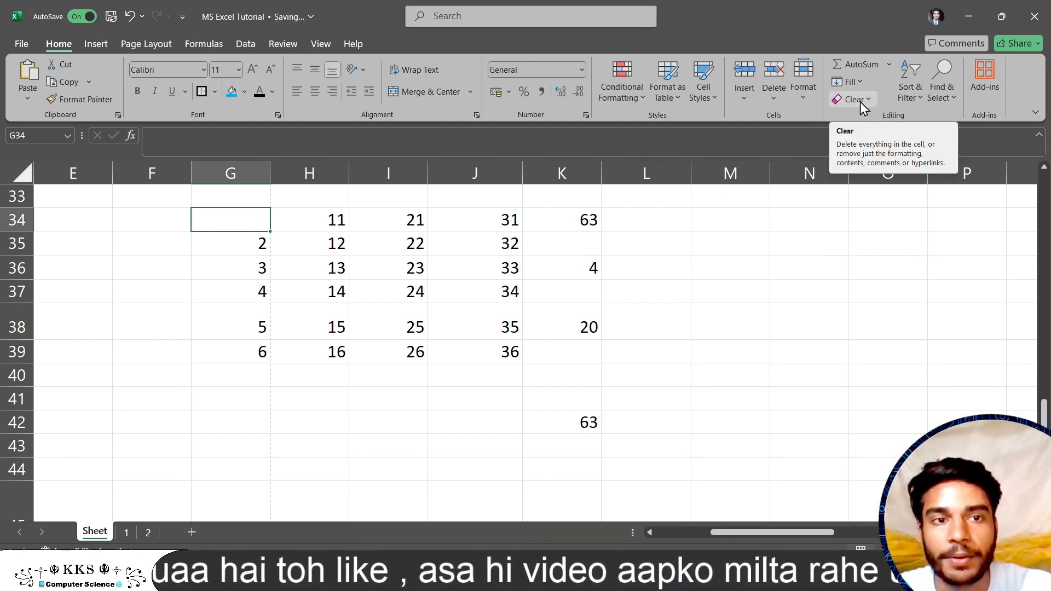
left_click(862, 81)
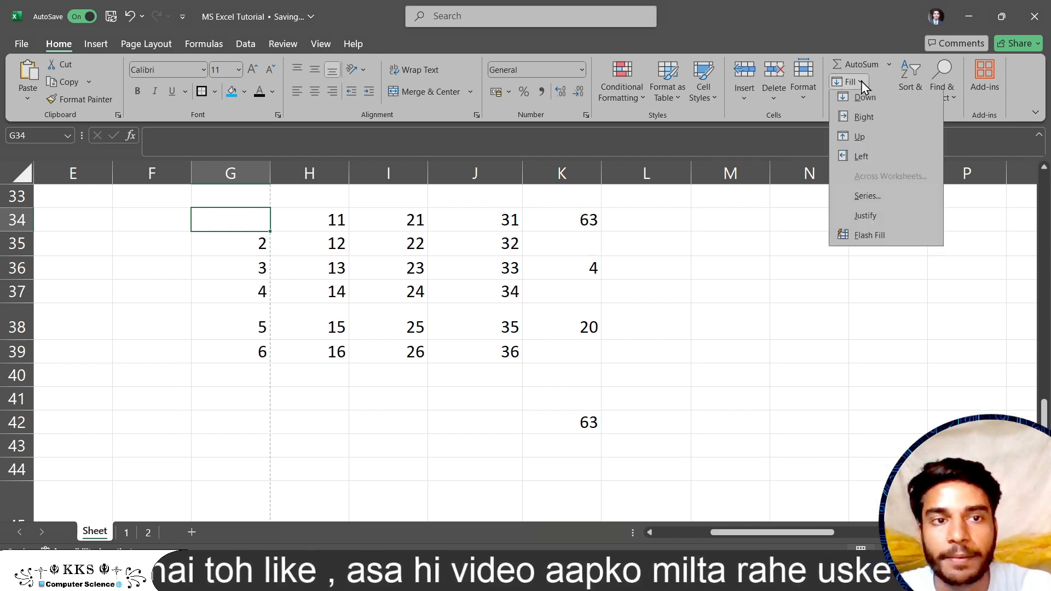
left_click(865, 120)
Step: Try Fill Right on cell I34, undo the fill, and return to cell G34
left_click(368, 218)
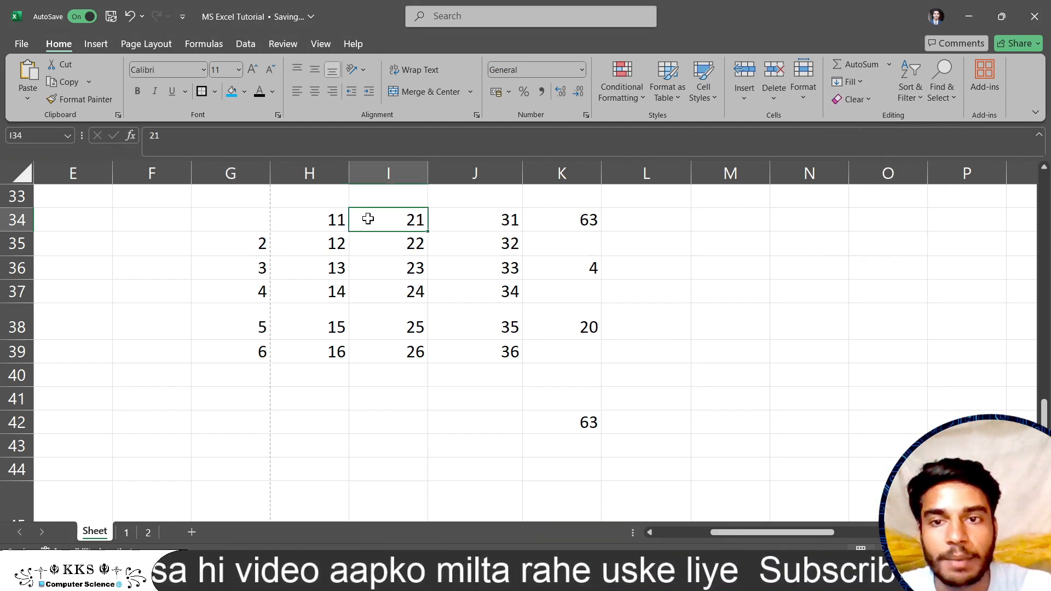
left_click(862, 81)
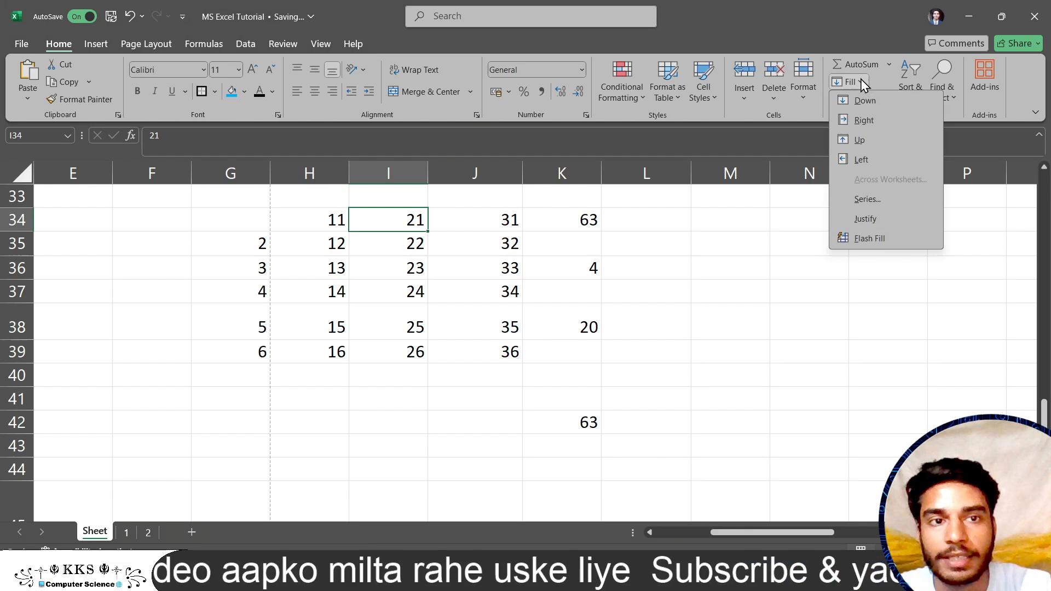
left_click(864, 116)
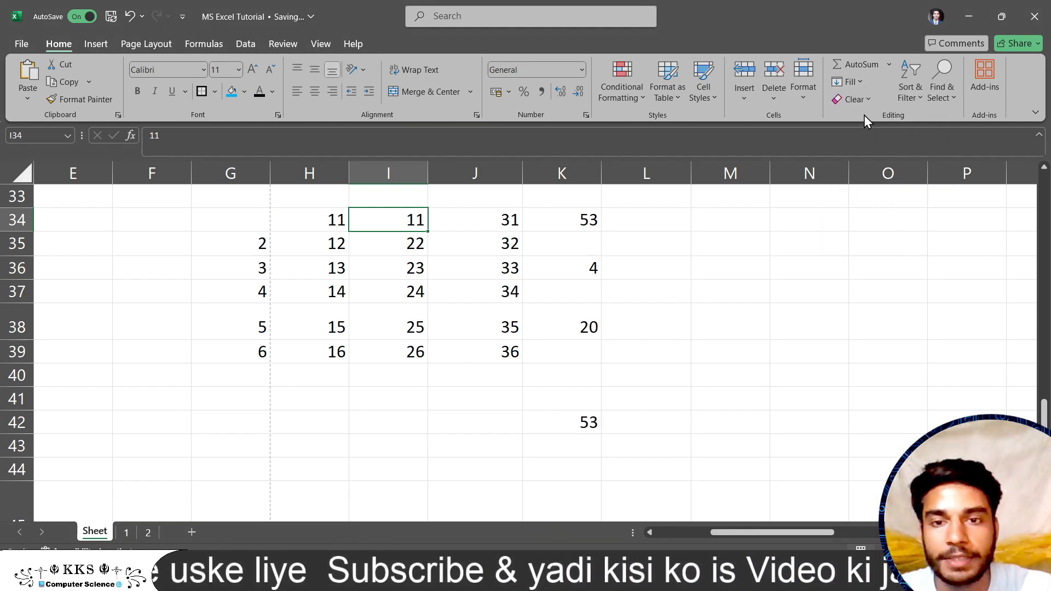
key("ctrl+z")
key("Left")
key("Left")
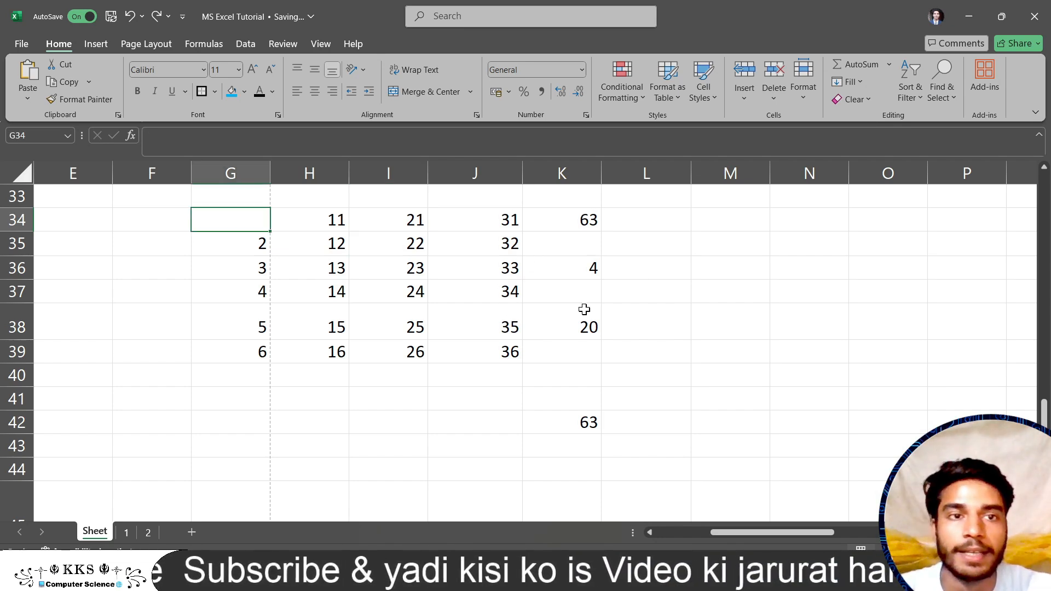
Step: View the Fill Series options for cell G34 and close them without applying a series
left_click(865, 80)
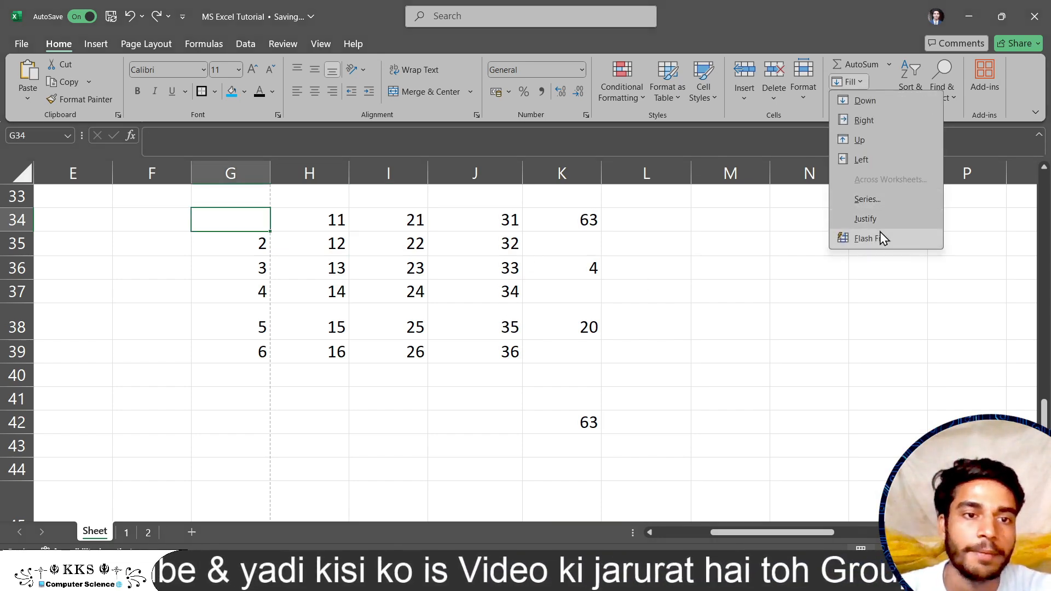
left_click(888, 202)
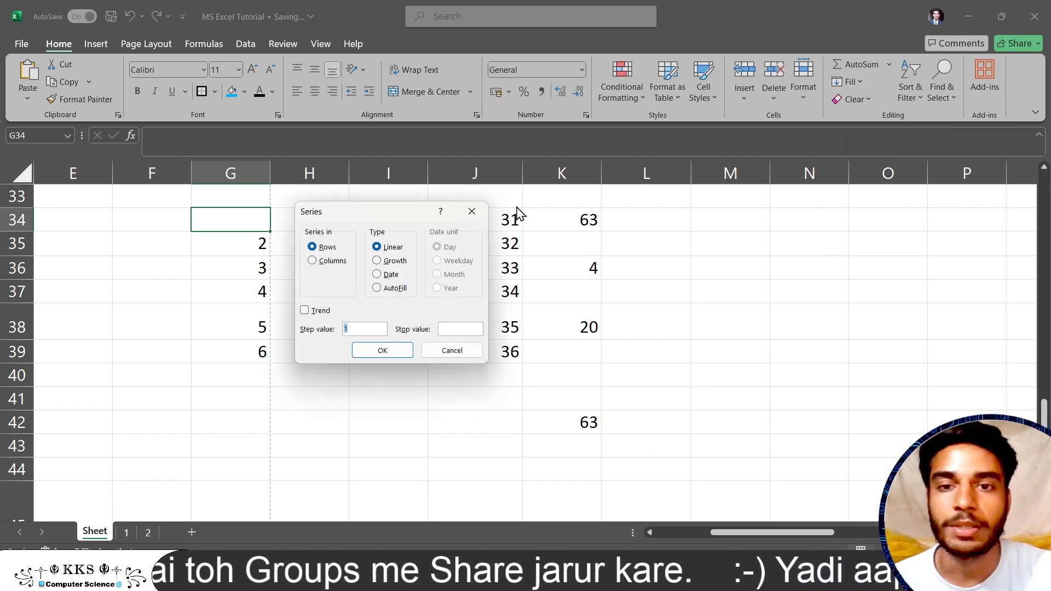
left_click(474, 212)
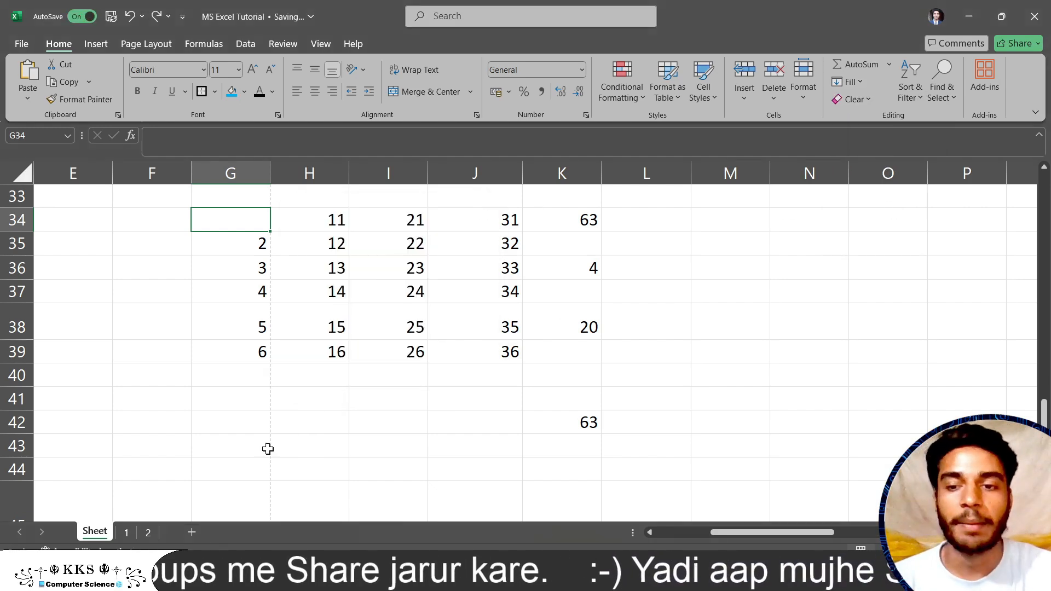
left_click(186, 572)
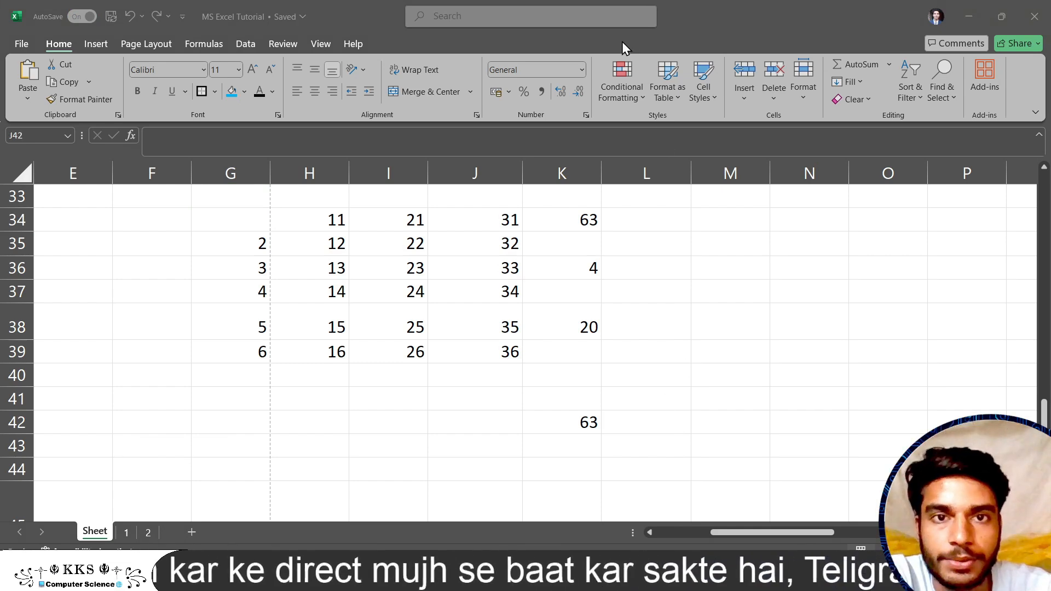
left_click(616, 45)
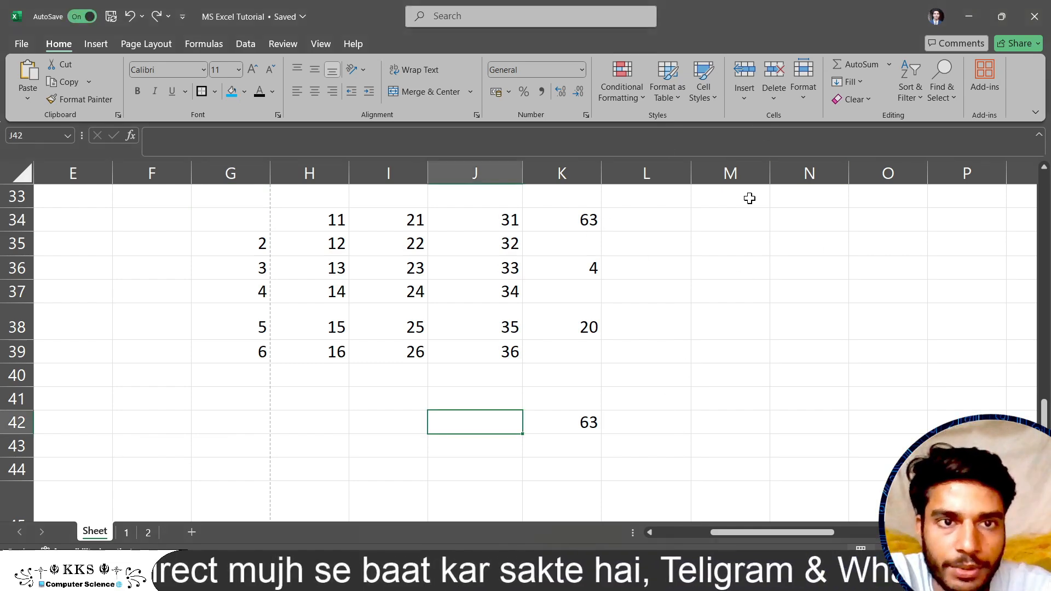
Step: Try Fill Down on the range G34:J39 to copy its first row into the rows below, and undo the fill
left_click(247, 228)
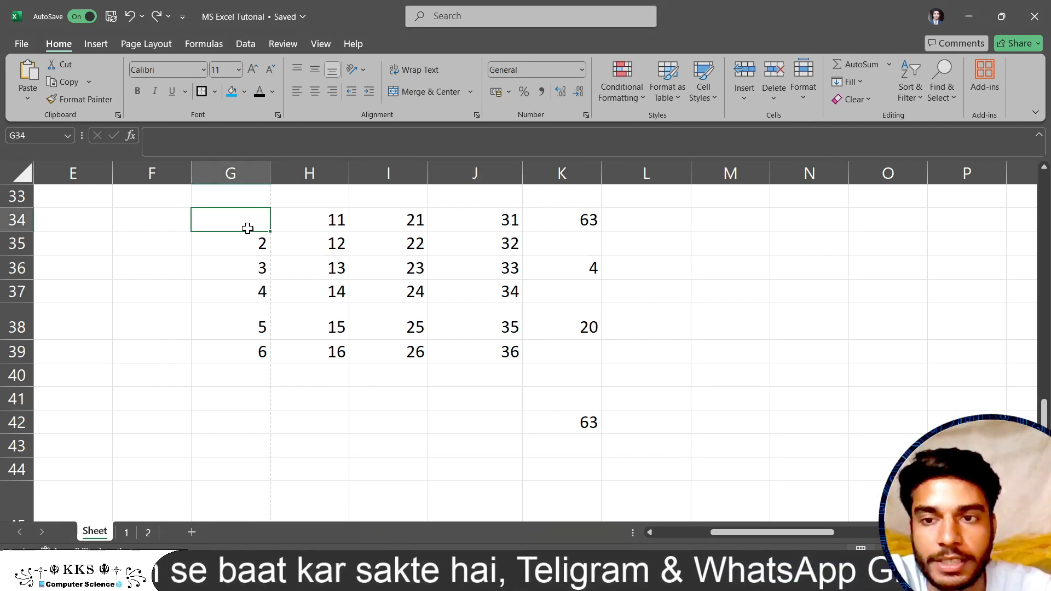
left_click_drag(239, 214, 458, 357)
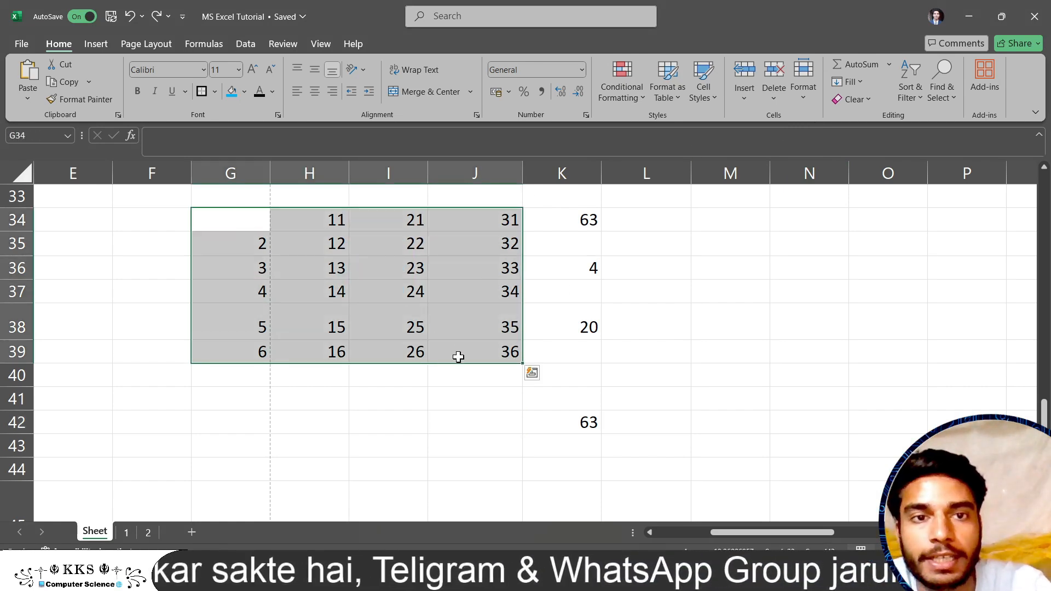
left_click(857, 80)
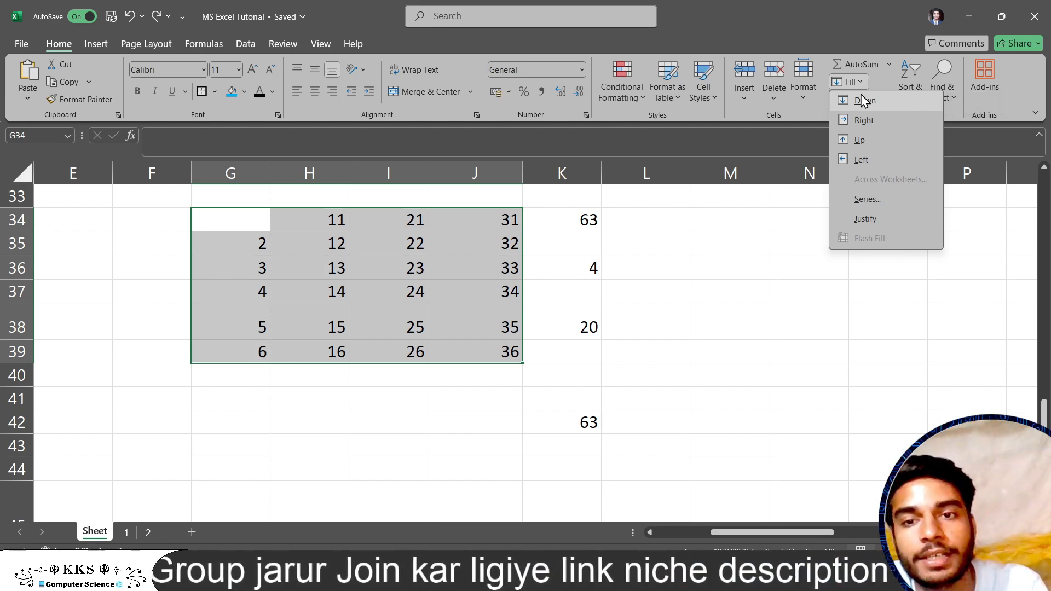
left_click(863, 102)
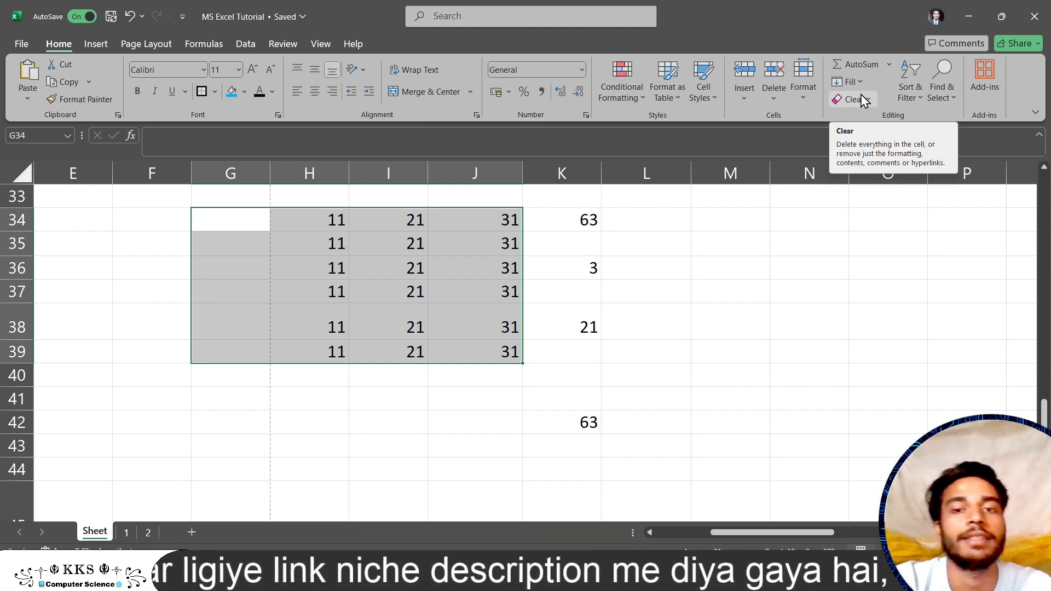
key("ctrl+z")
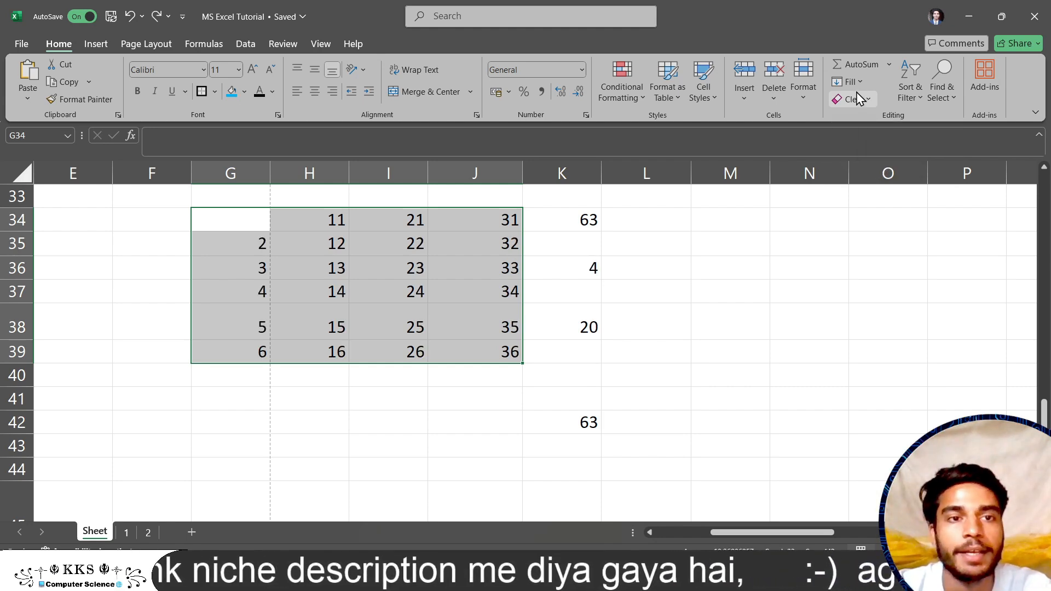
Step: Apply Fill Right to the range G34:J39 to copy its first column across the other columns
left_click(858, 82)
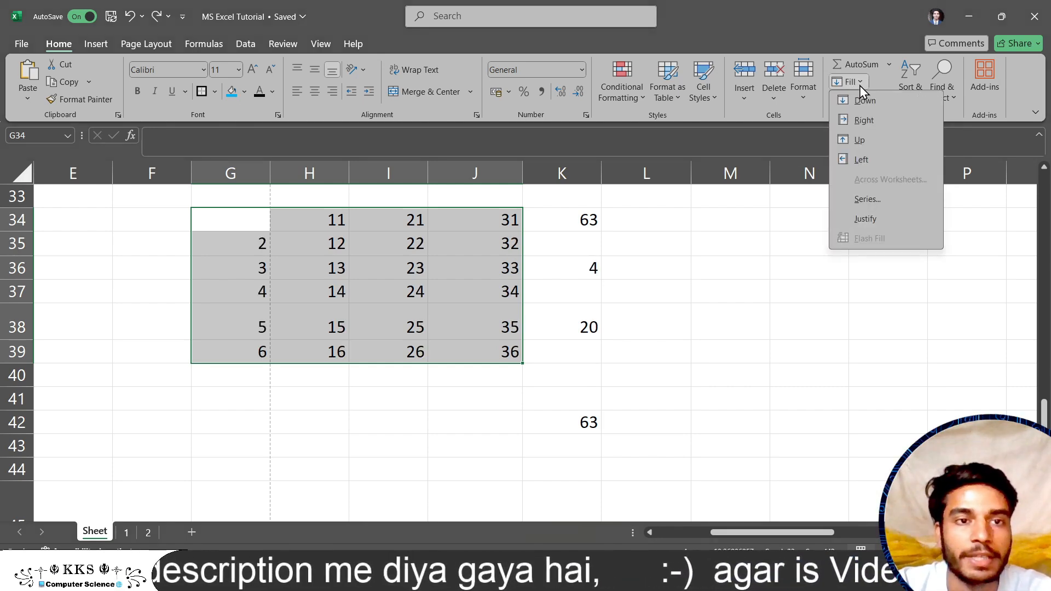
left_click(866, 120)
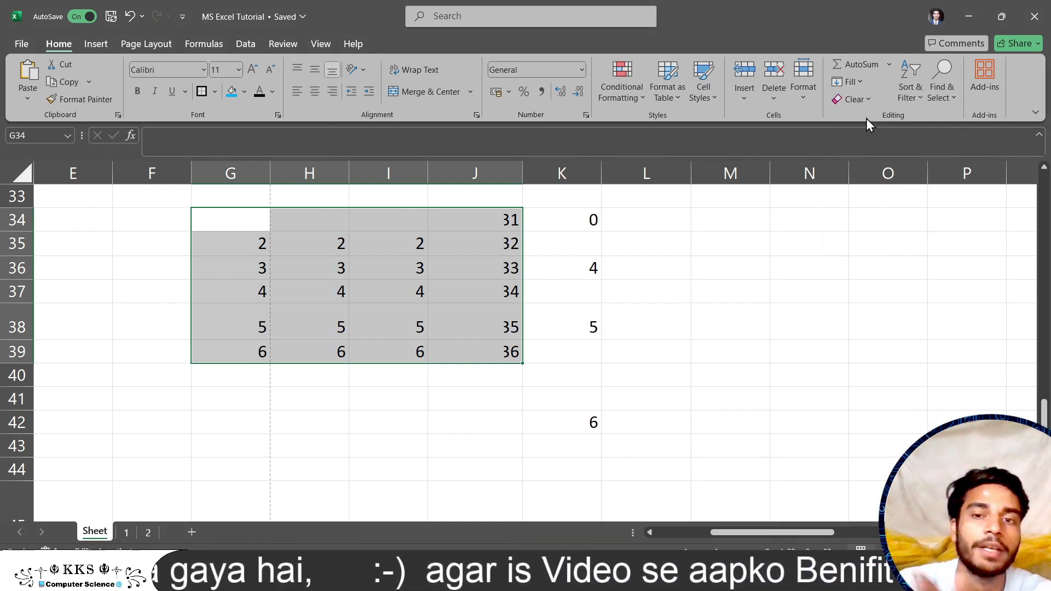
Step: Undo the last Fill Right, try Clear All on the range G34:J39, and undo the clearing
key("ctrl+z")
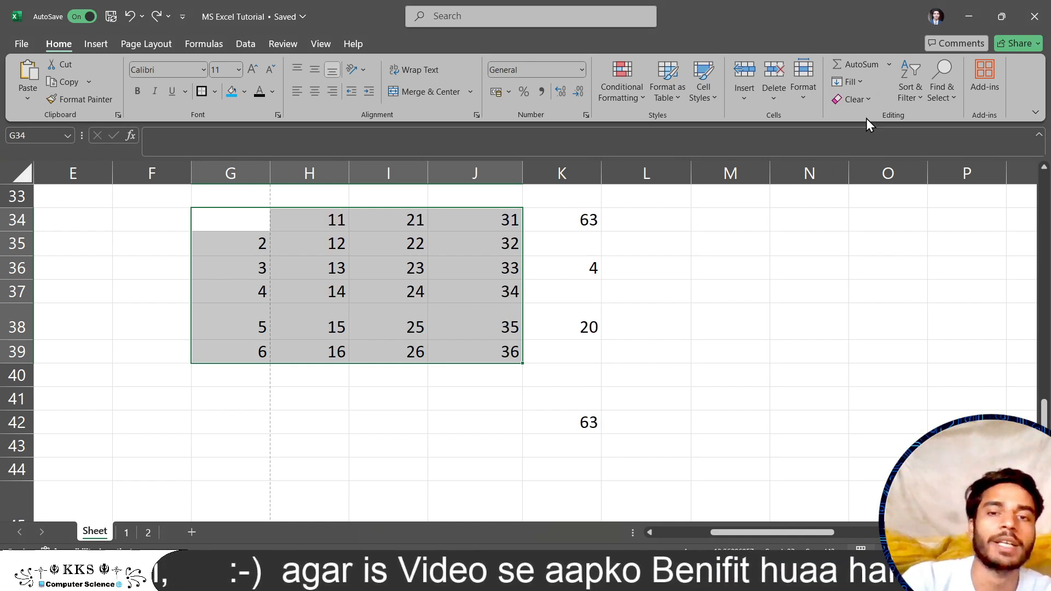
left_click(867, 101)
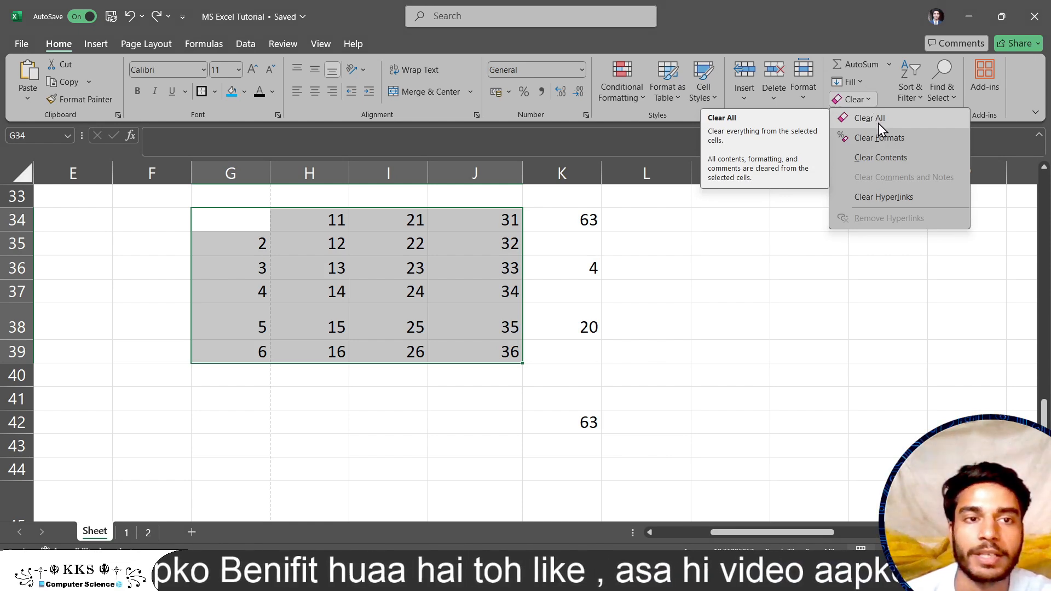
left_click(877, 118)
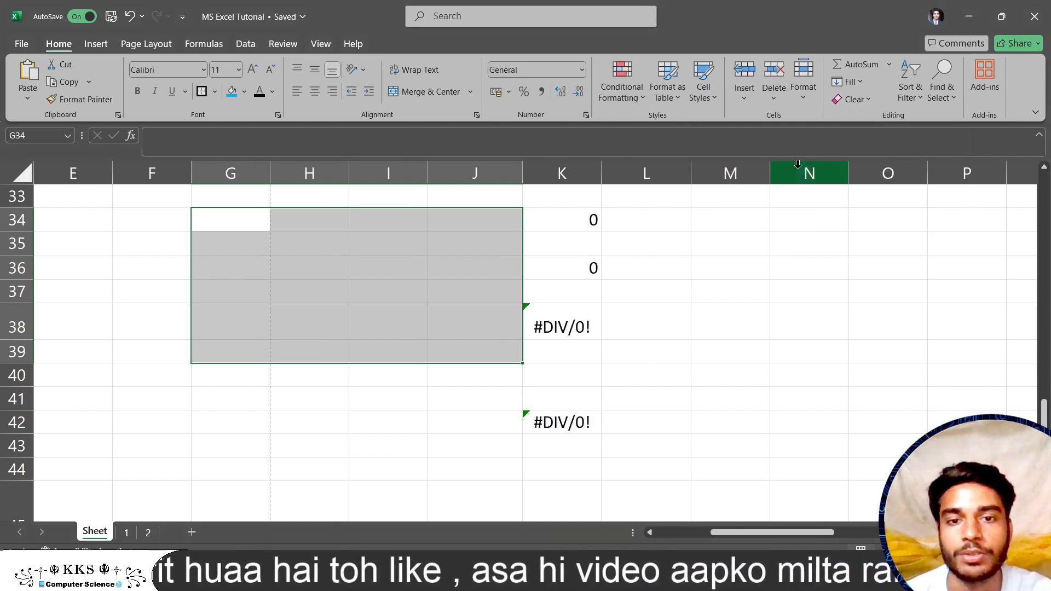
key("ctrl+z")
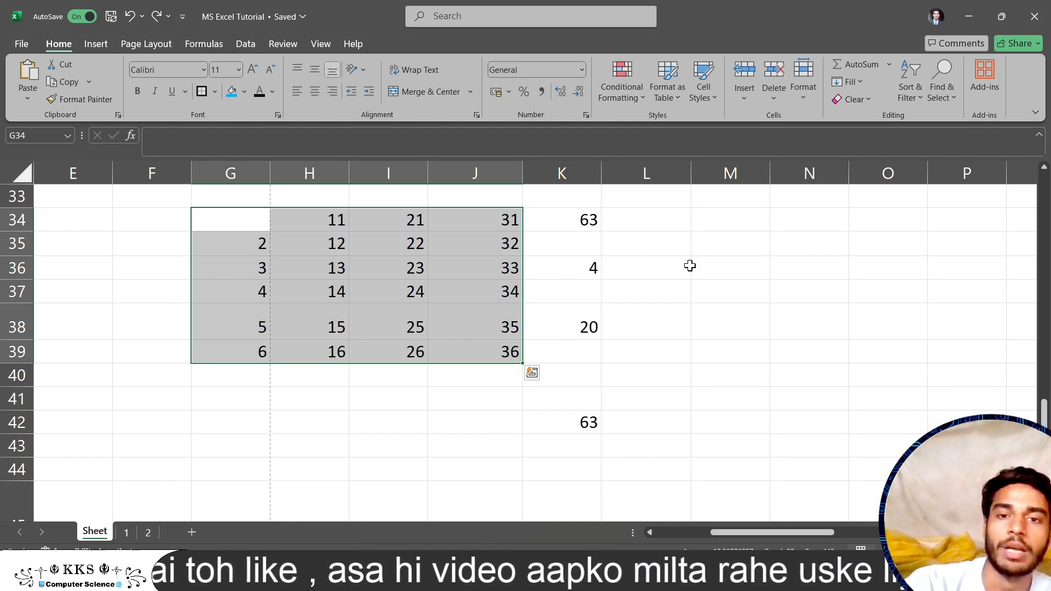
Step: Apply Clear Formats to the empty cell M35
left_click(721, 236)
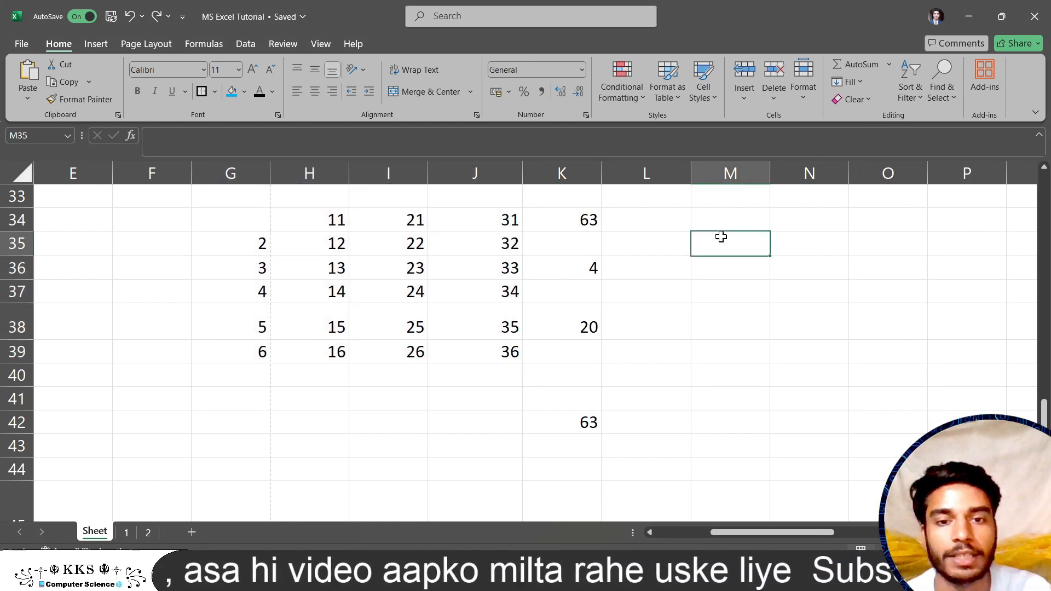
left_click(860, 103)
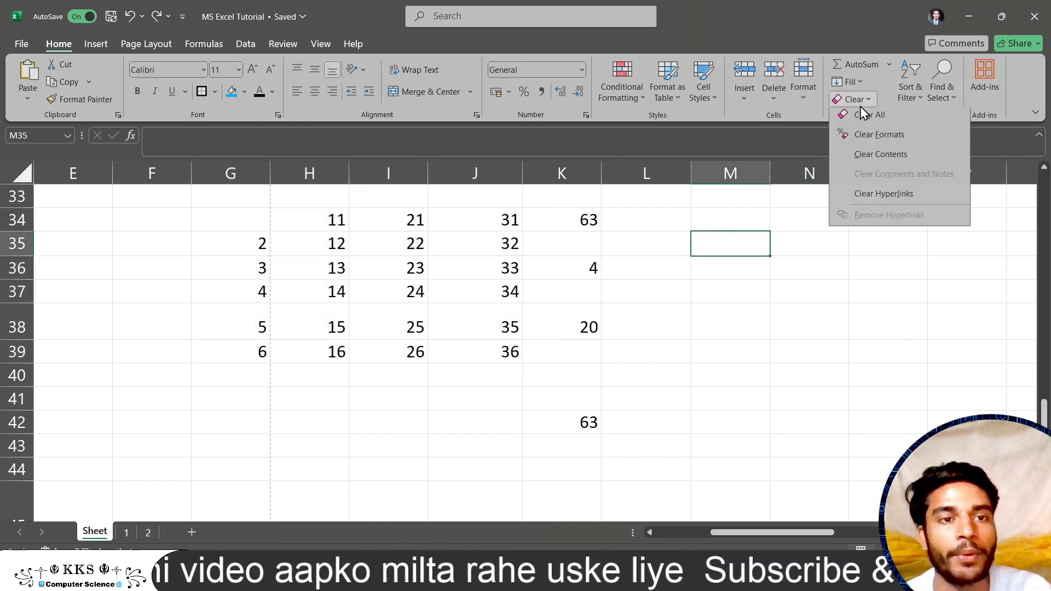
left_click(874, 141)
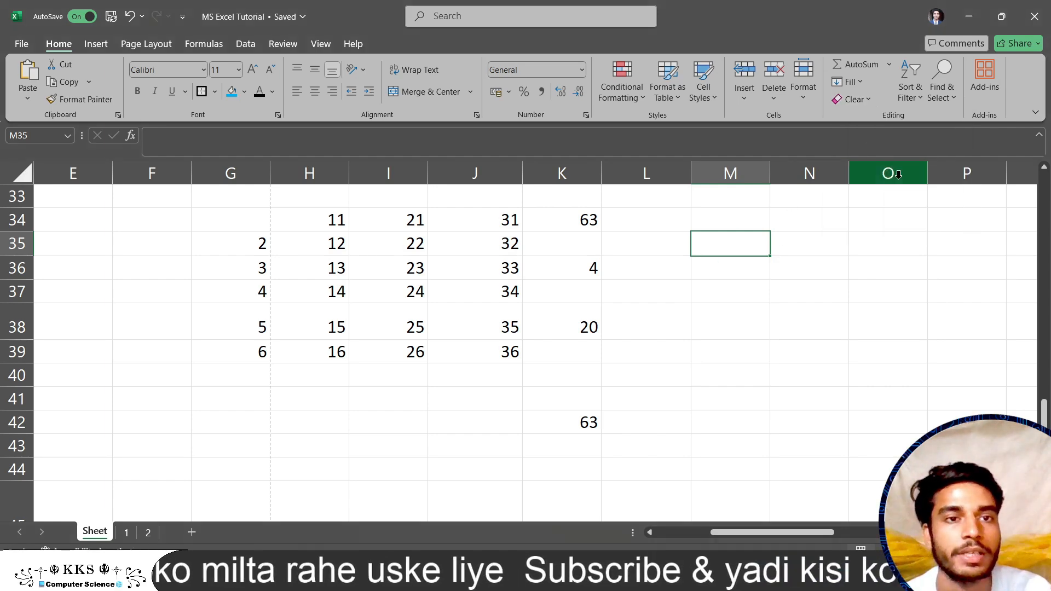
left_click(870, 101)
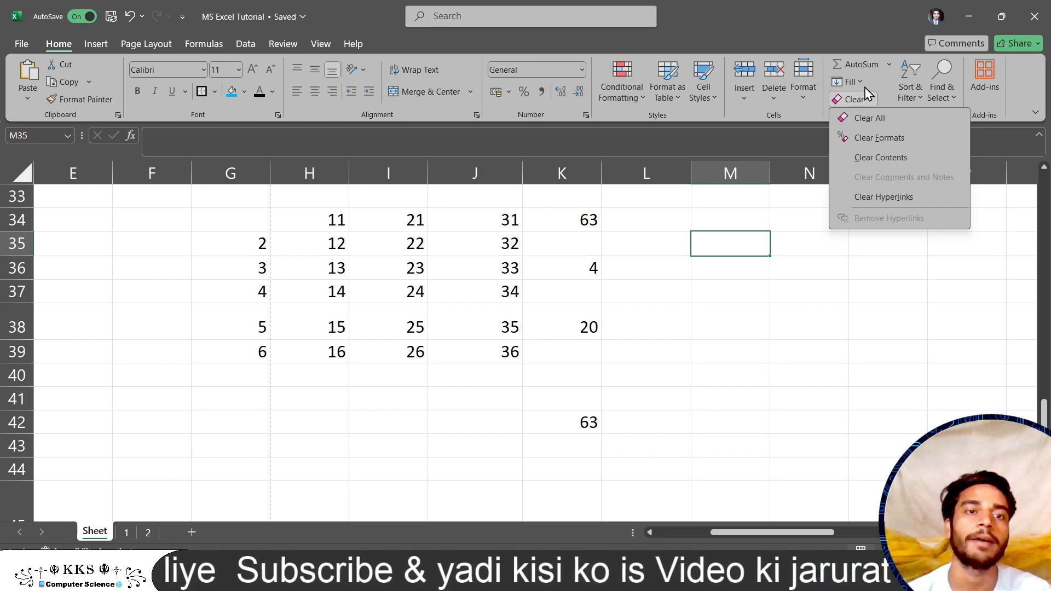
left_click(849, 82)
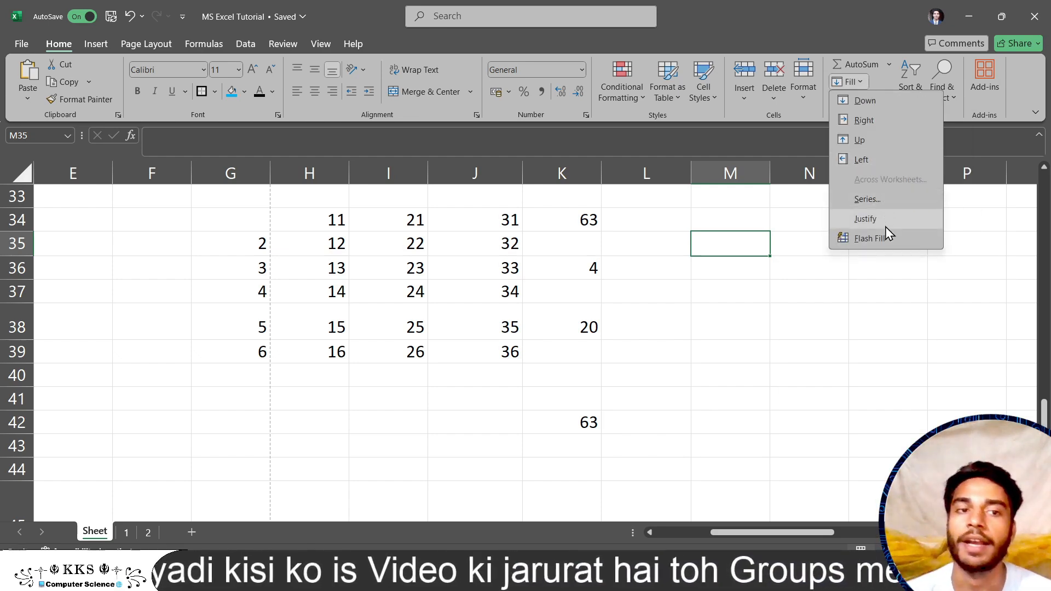
left_click(756, 340)
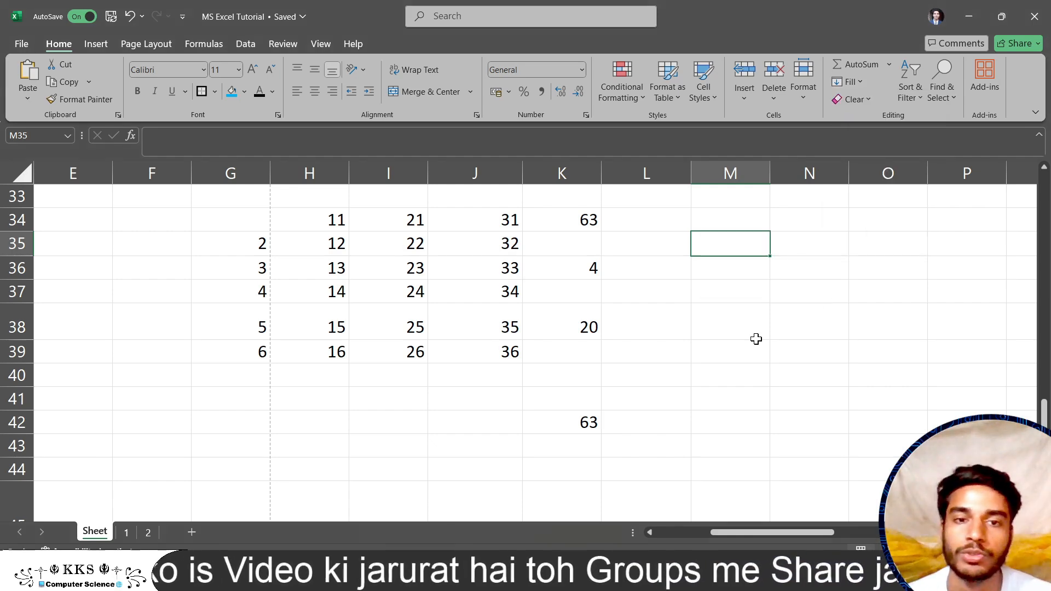
Step: Enter the number 1 in the empty cell N37 as the starting value for a series
scroll(756, 340, "down", 2)
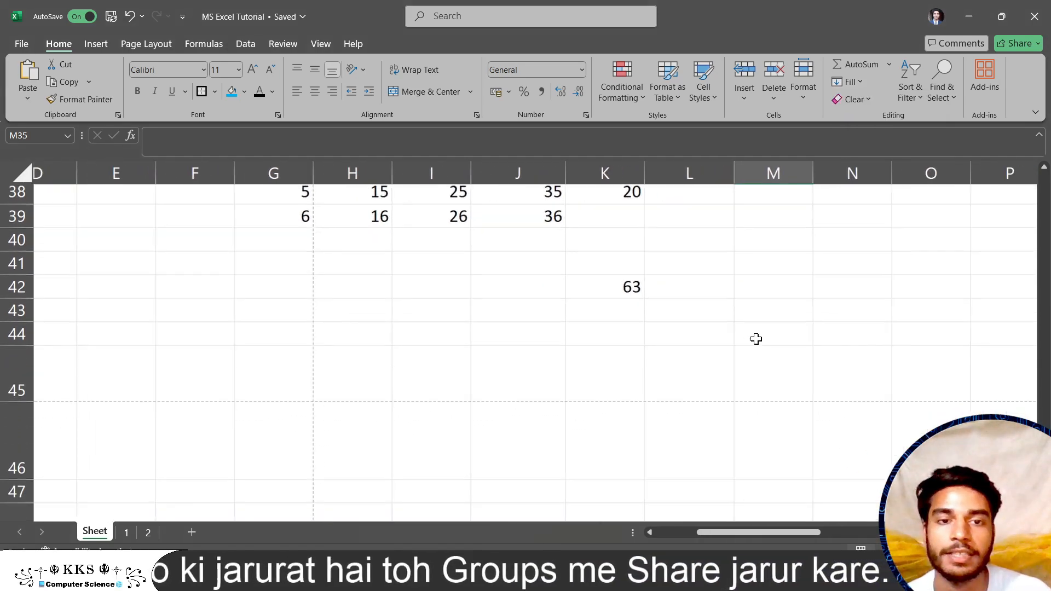
scroll(756, 339, "right", 2)
scroll(756, 339, "right", 2)
scroll(721, 338, "up", 2)
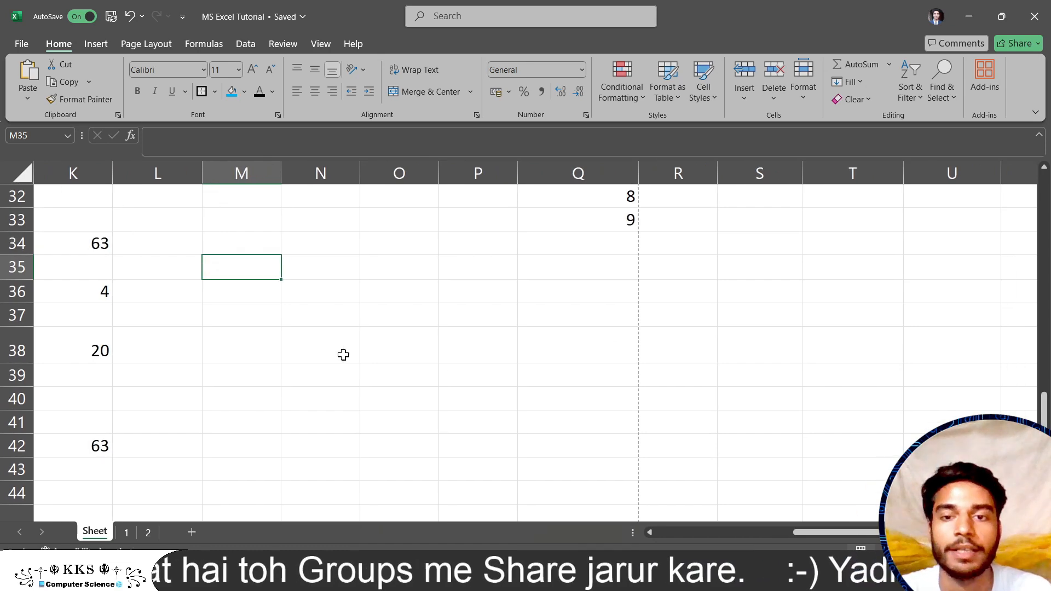
left_click(328, 314)
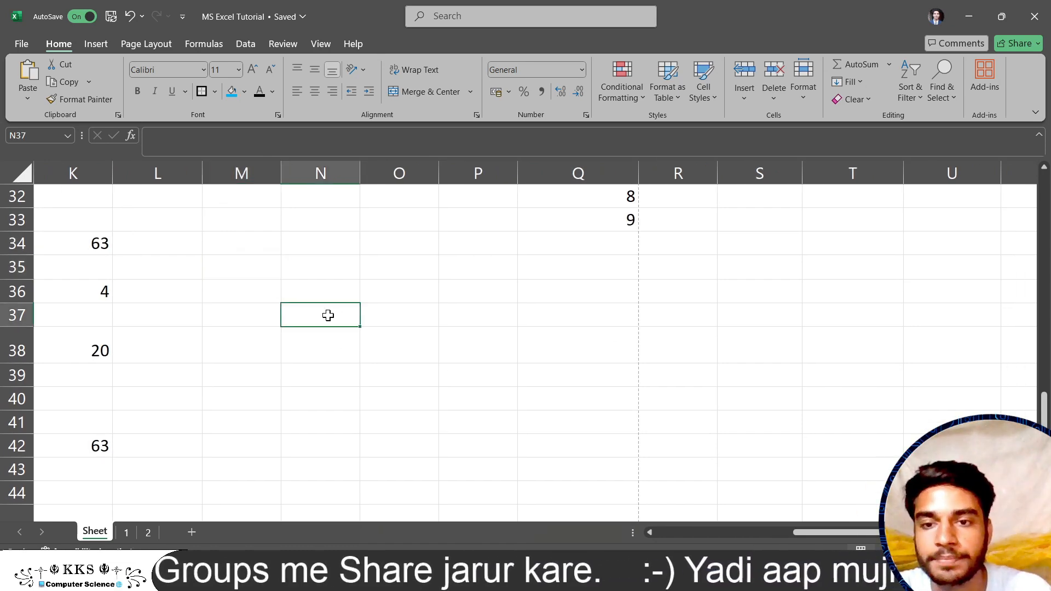
type("1")
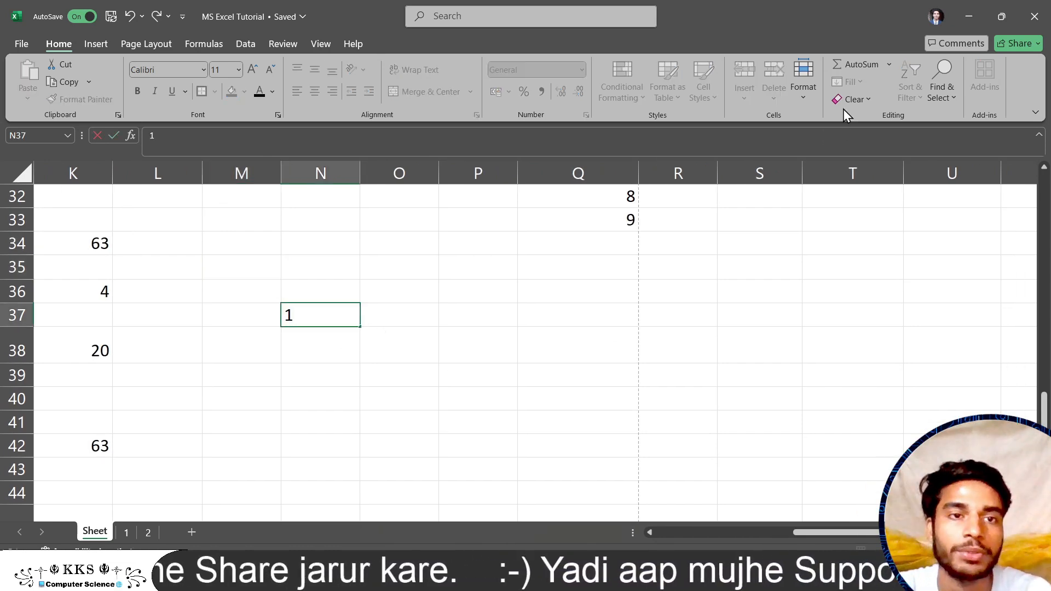
left_click(344, 333)
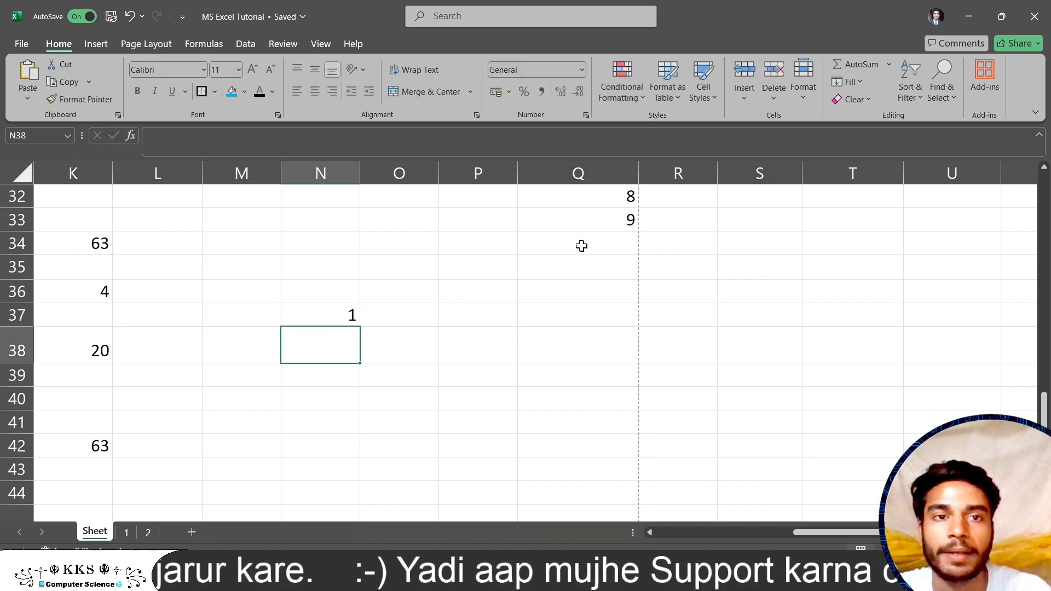
Step: Fill a linear series down the column from cell N37 with step value 1 and stop value 10
left_click(331, 315)
left_click(857, 82)
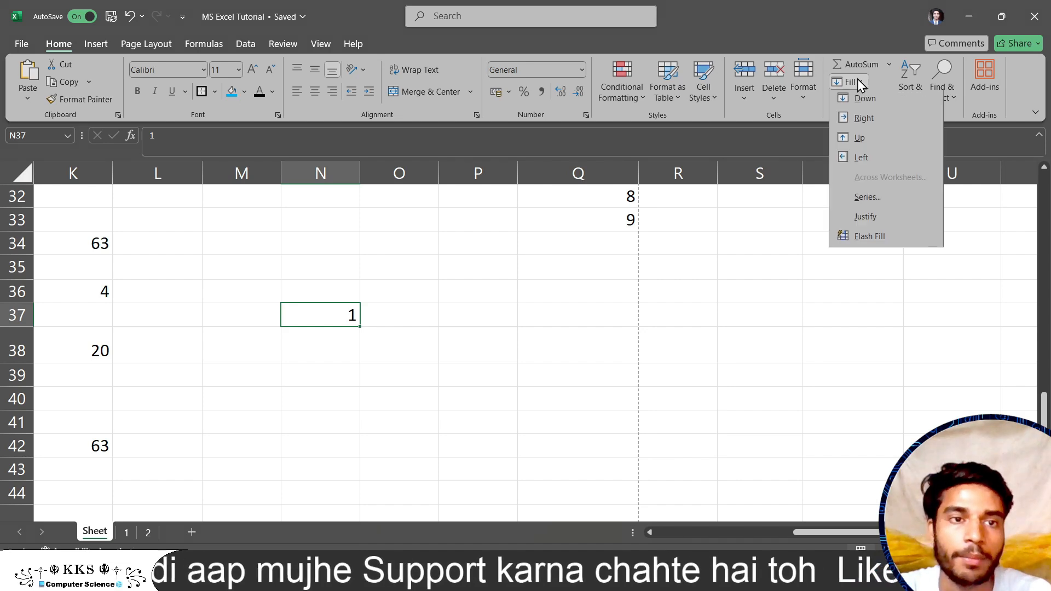
left_click(867, 199)
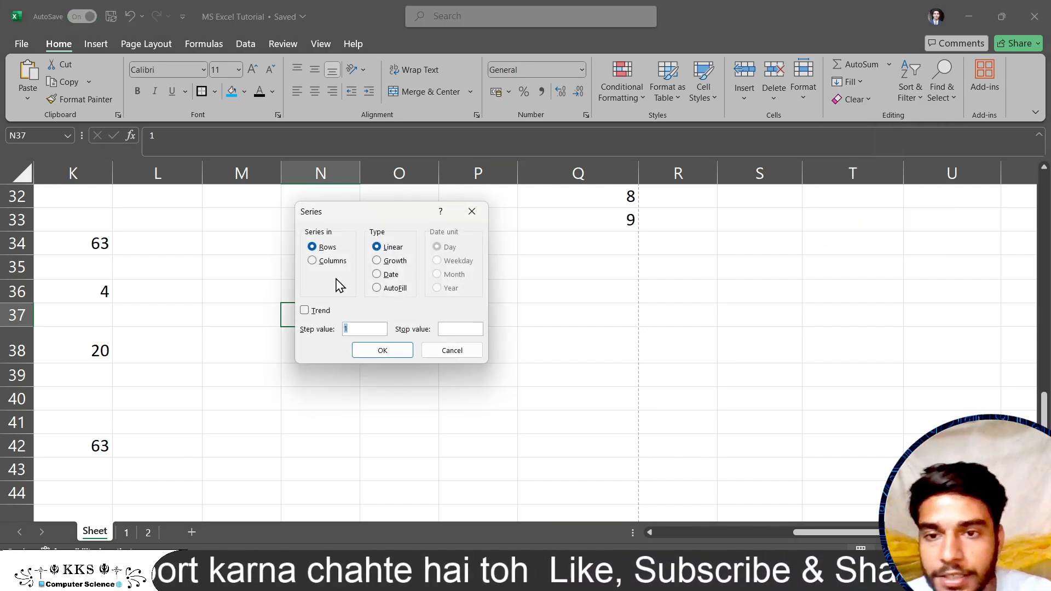
left_click(312, 261)
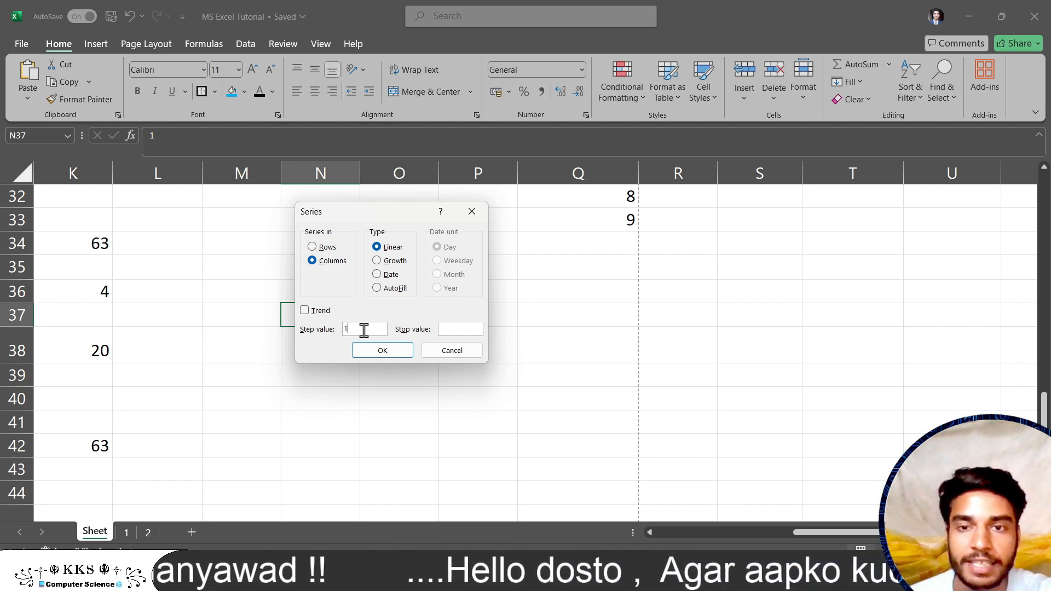
left_click(454, 329)
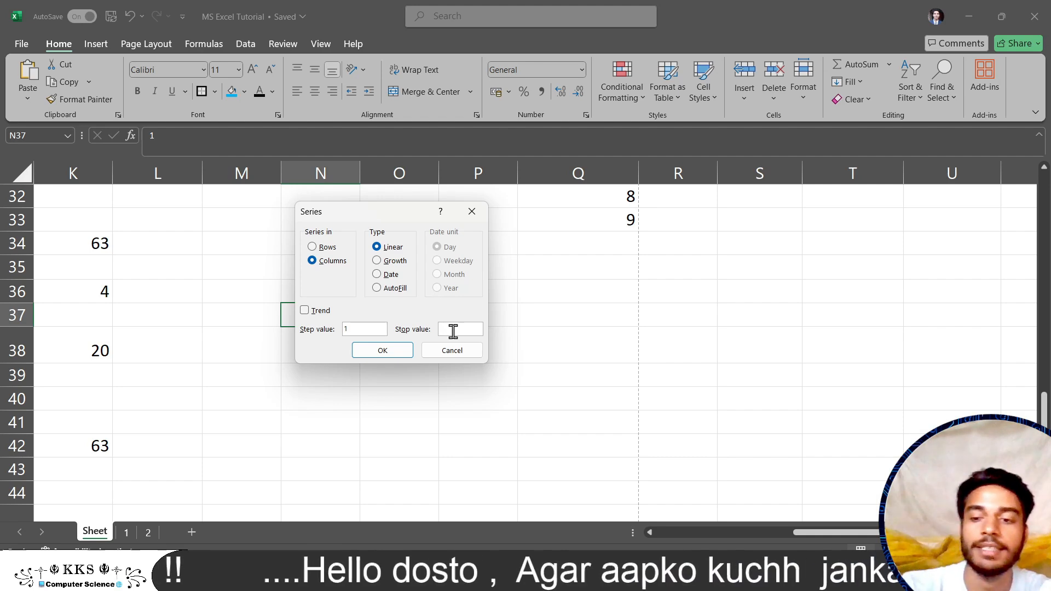
left_click(395, 353)
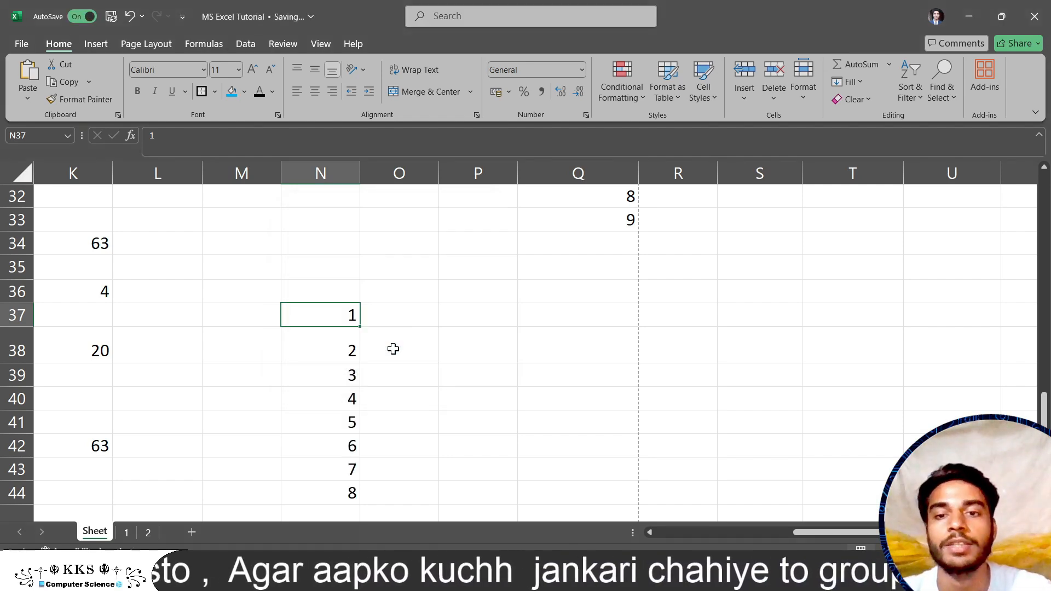
scroll(393, 348, "down", 1)
scroll(393, 348, "down", 1)
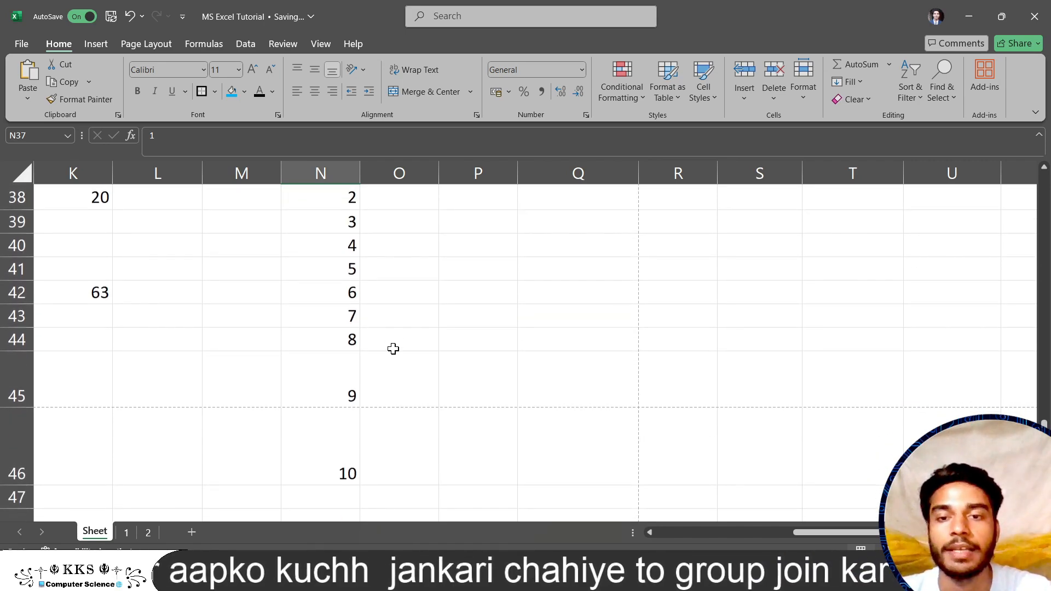
scroll(392, 348, "down", 1)
scroll(393, 349, "down", 3)
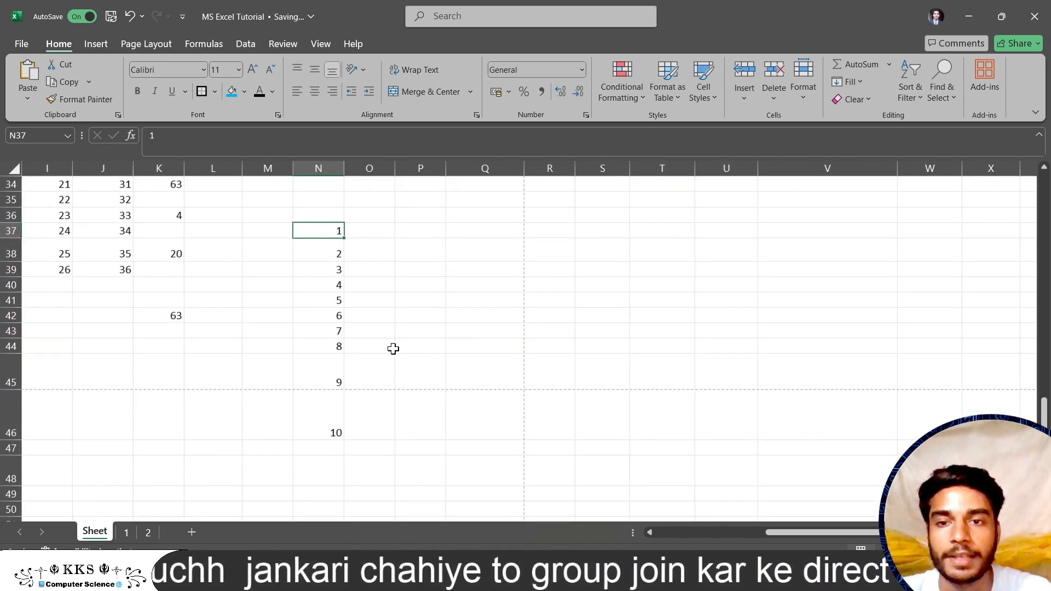
Step: Enter the number 1 in cell AD3 in the blank area near the top of the sheet
scroll(393, 349, "right", 4)
scroll(393, 349, "up", 10)
scroll(393, 348, "right", 3)
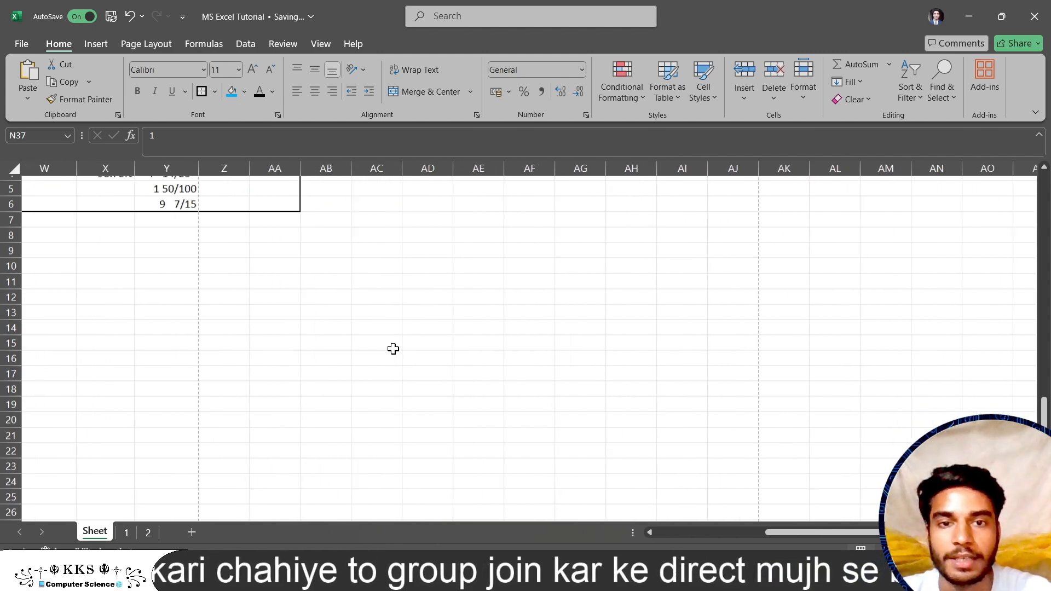
scroll(393, 348, "up", 2)
scroll(291, 340, "up", 3)
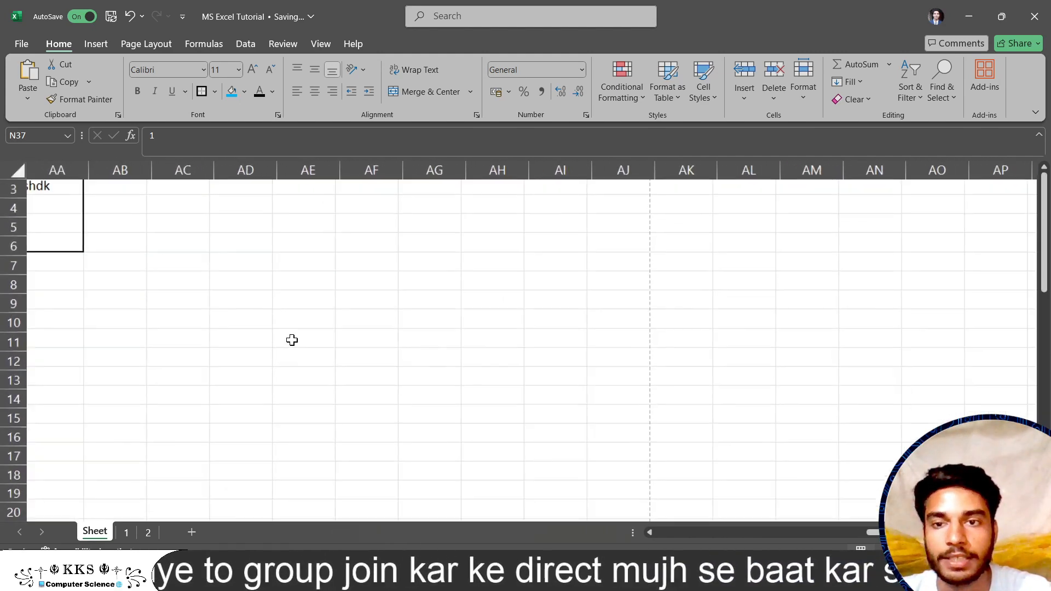
scroll(292, 340, "up", 1)
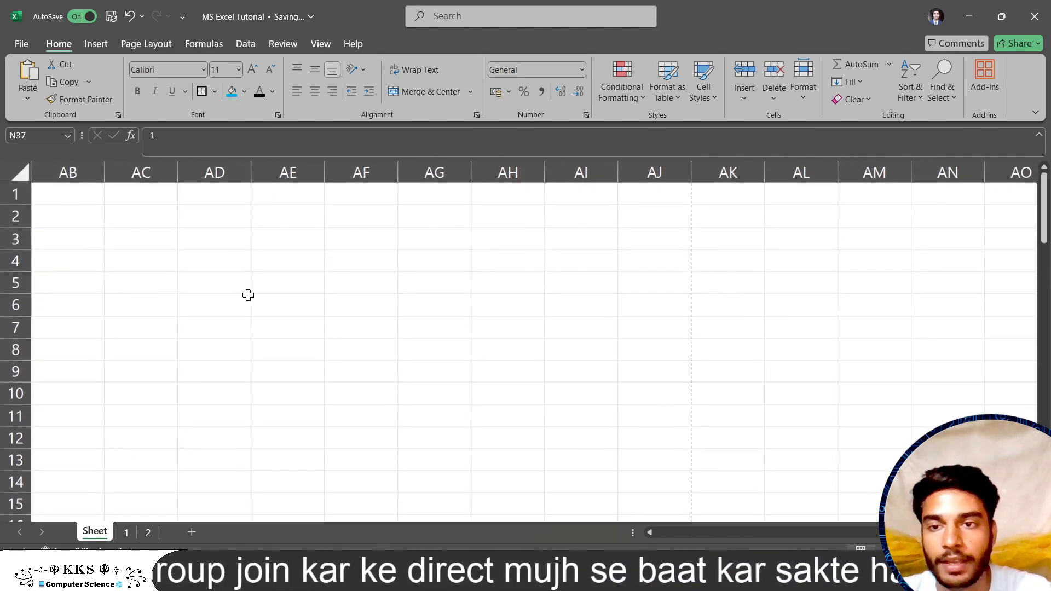
left_click(217, 237)
type("1")
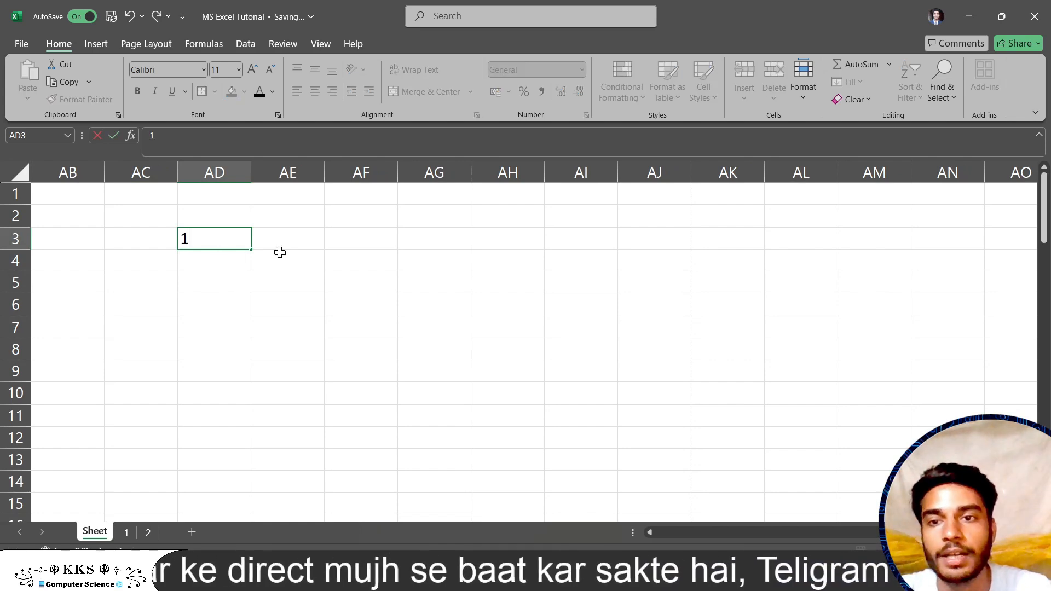
left_click(189, 301)
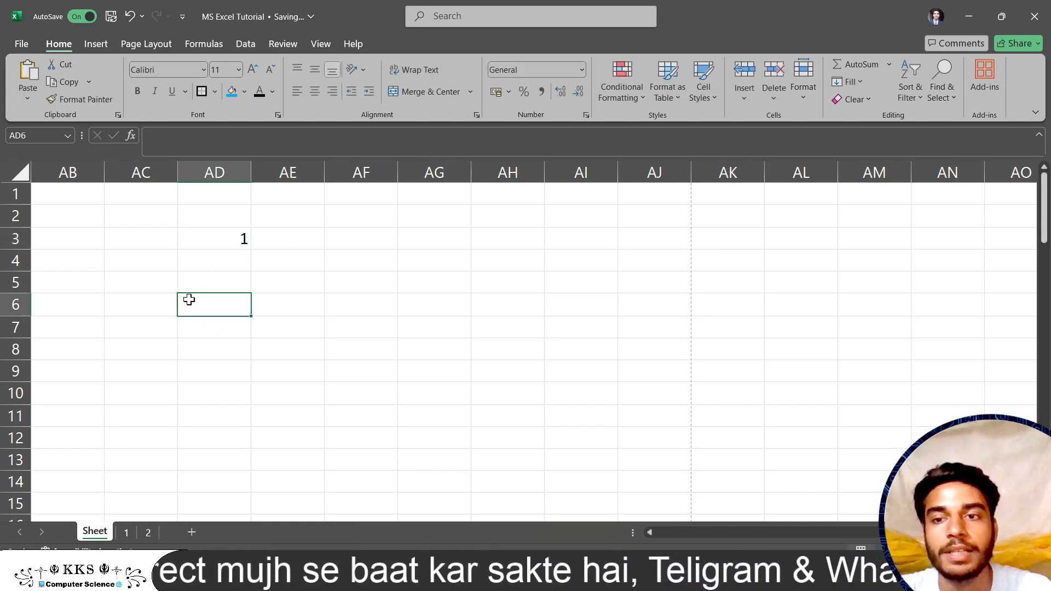
Step: Fill a growth series down the column from cell AD3 with step value 2 and stop value 10
left_click(207, 237)
left_click(857, 81)
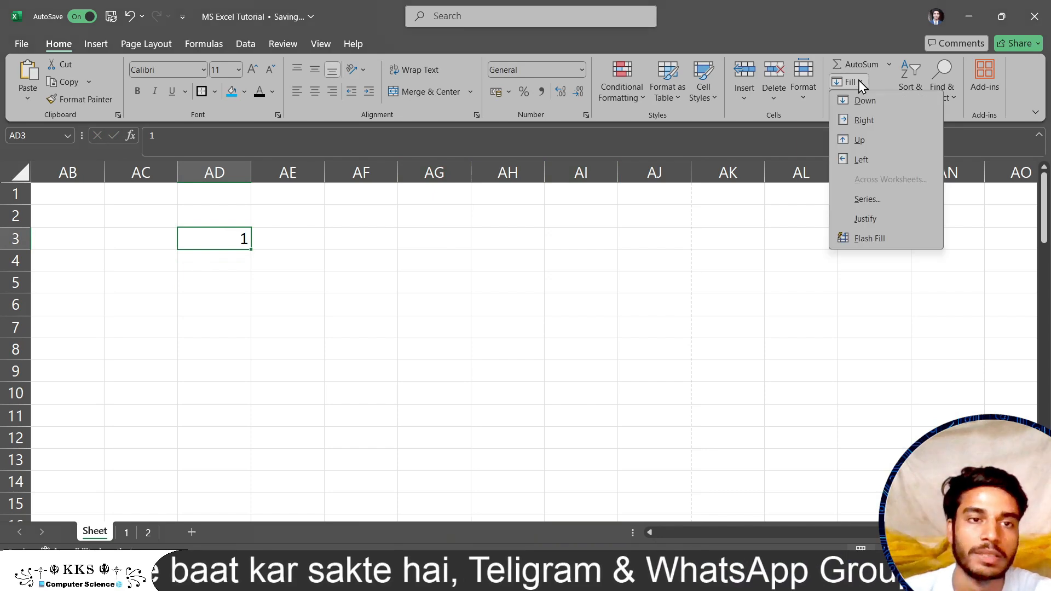
left_click(870, 199)
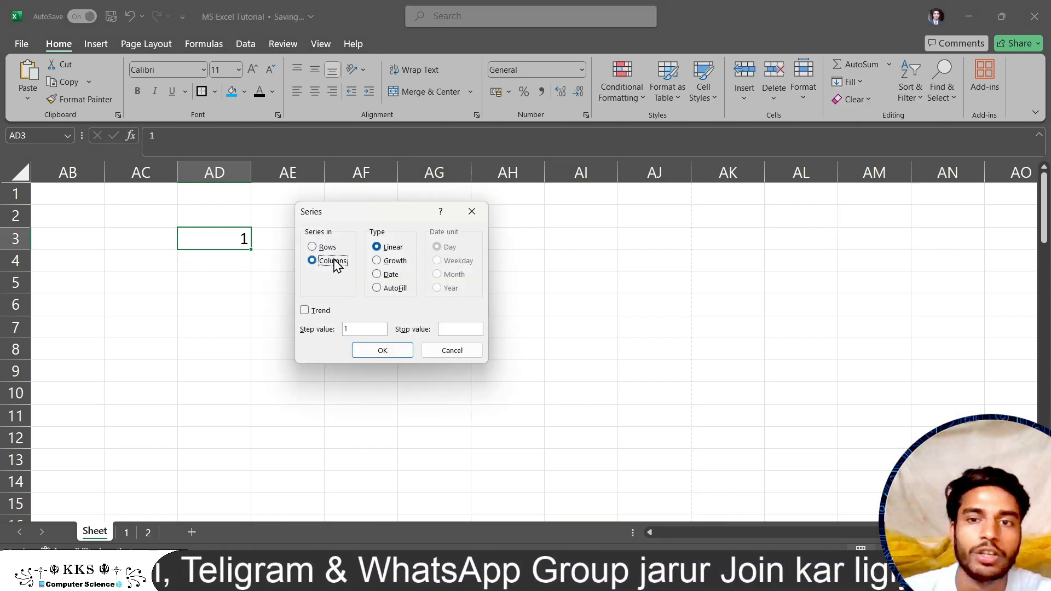
left_click(395, 261)
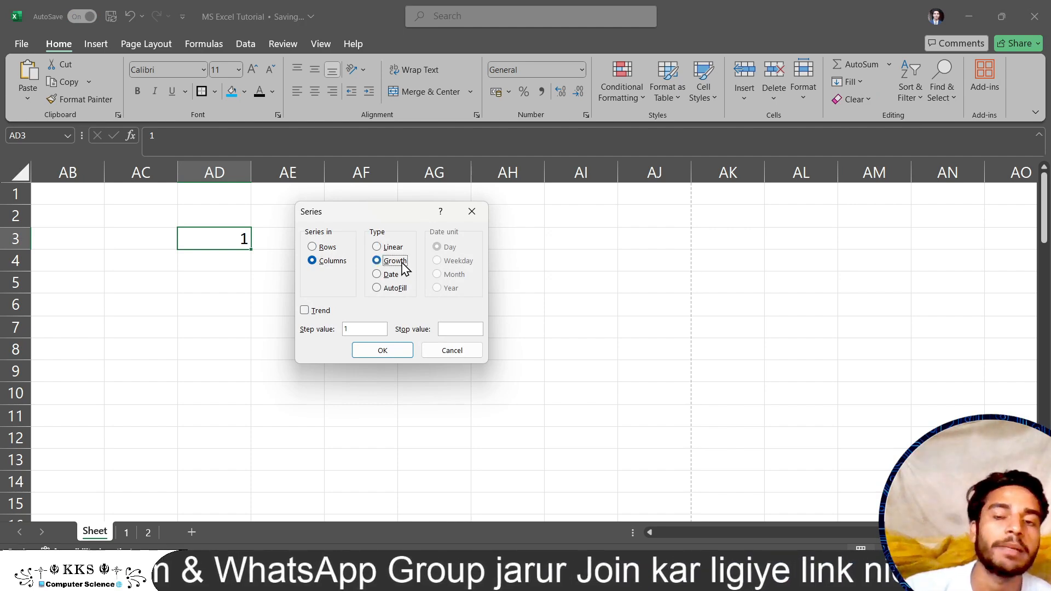
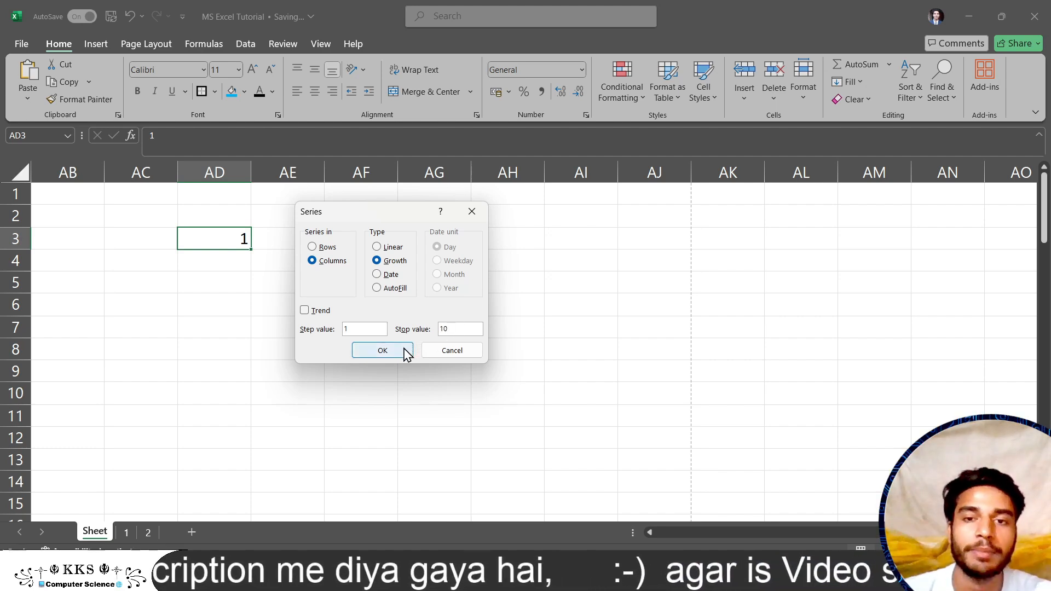
left_click(356, 330)
type("2")
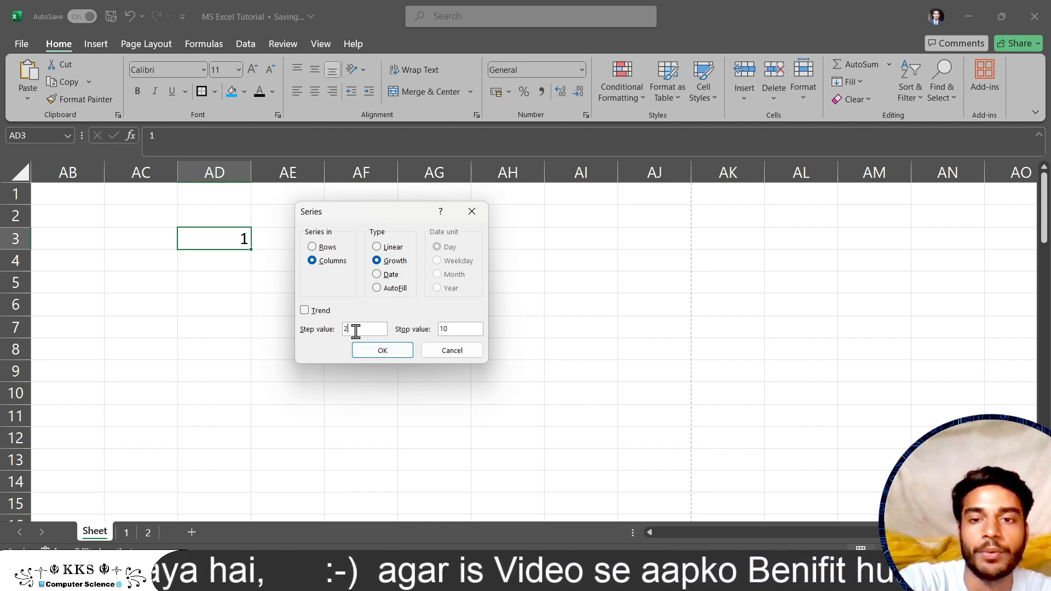
left_click(368, 356)
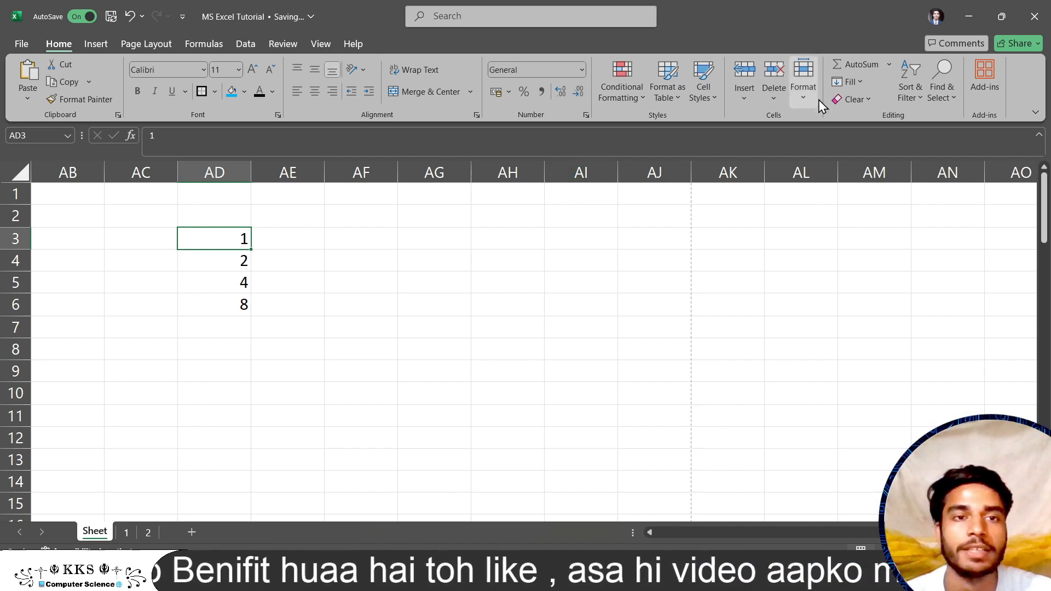
Step: Try to fill a growth series down the column from cell AD3 with step value 1 and stop value 10
left_click(858, 86)
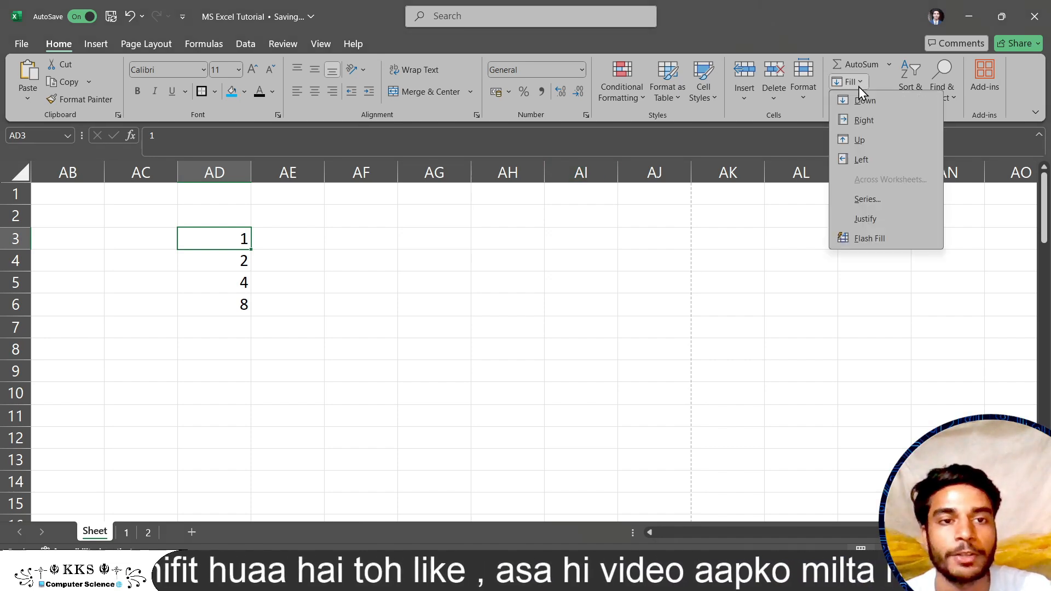
left_click(876, 199)
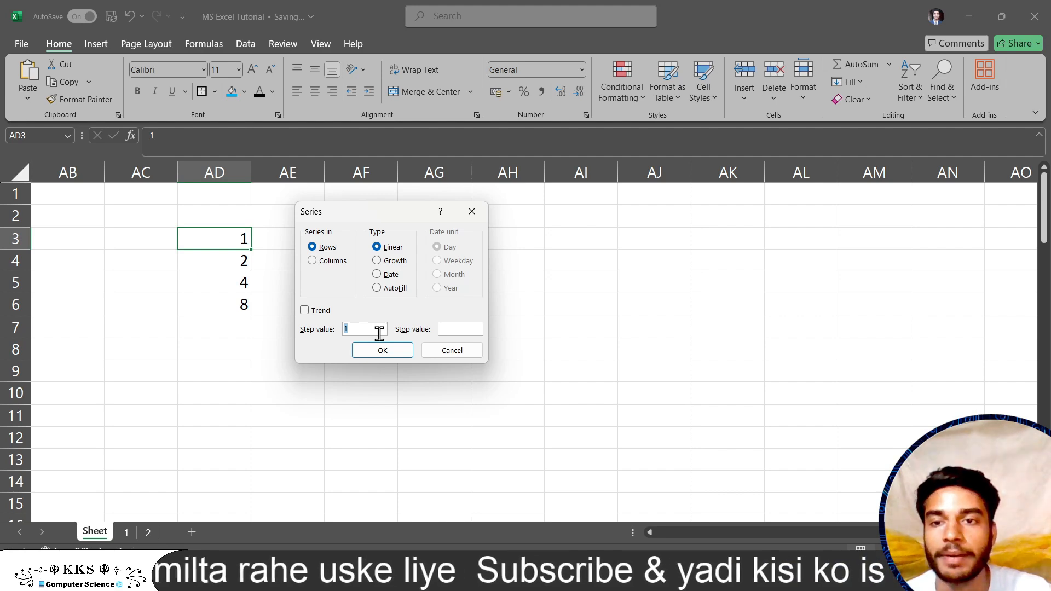
left_click(345, 261)
left_click(377, 261)
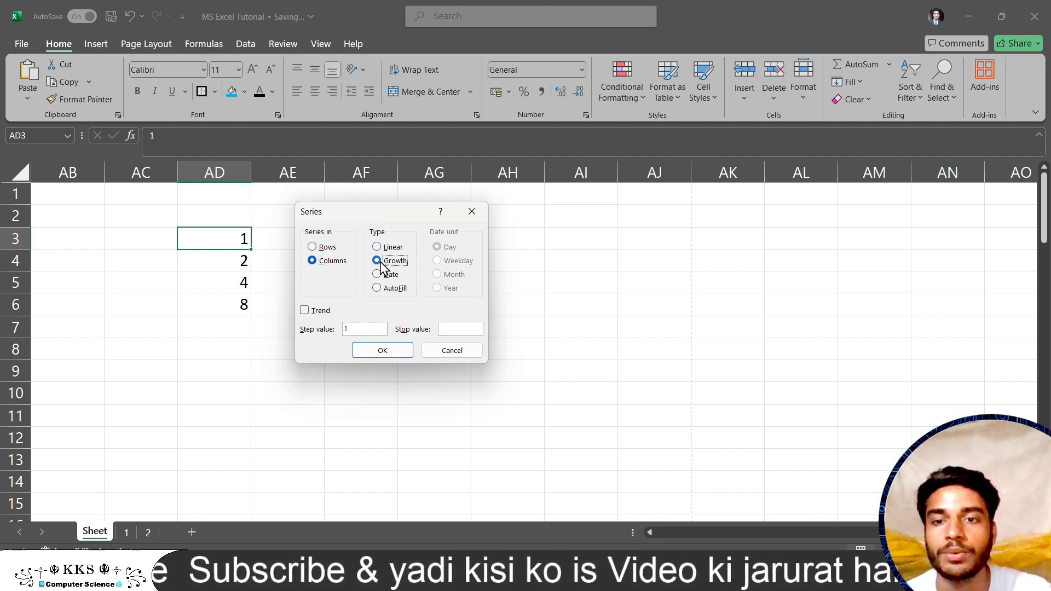
left_click(450, 327)
type("10")
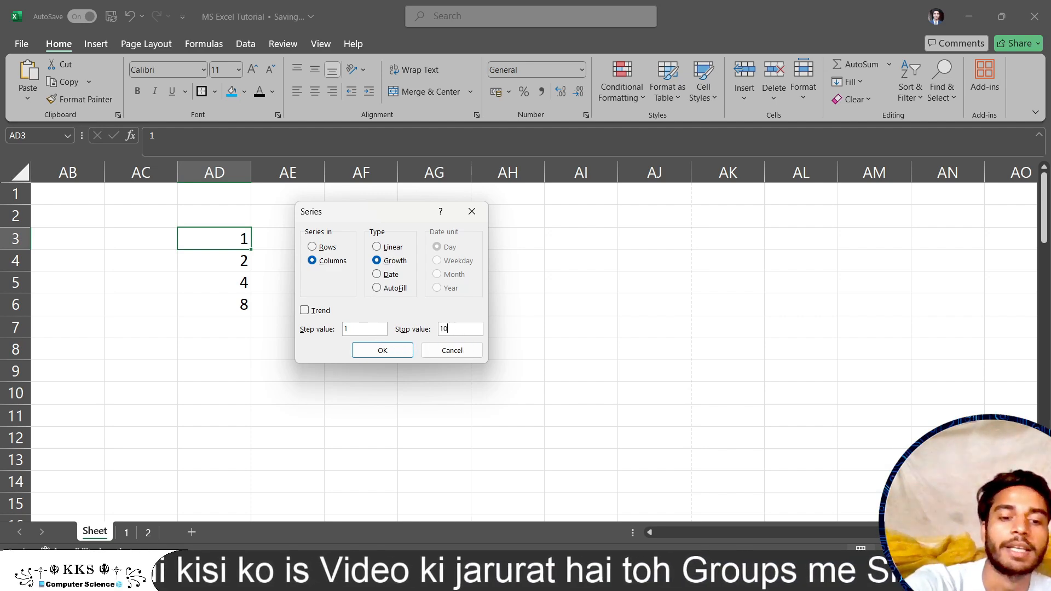
left_click(399, 351)
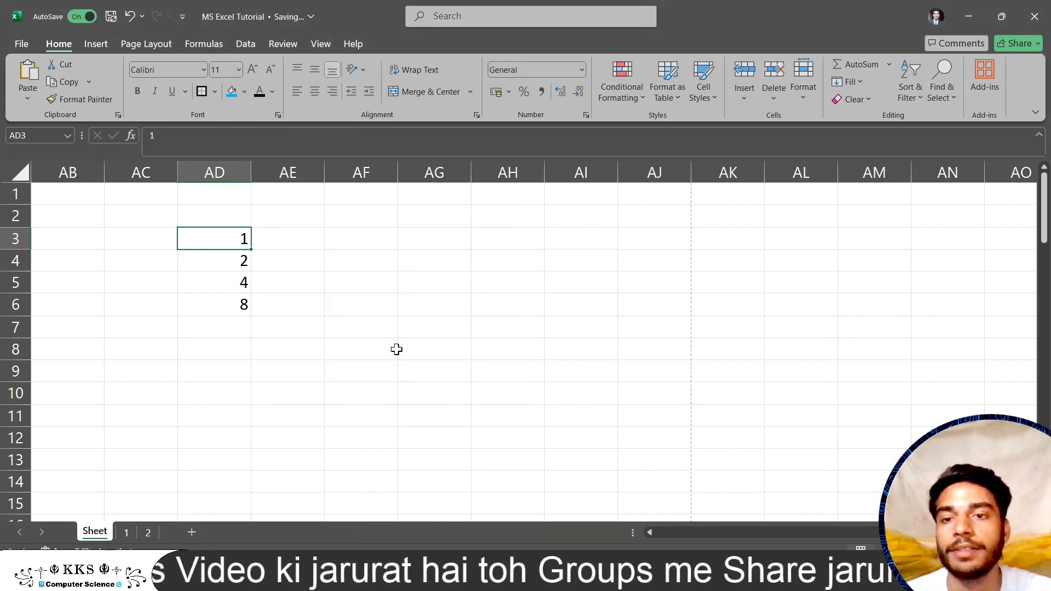
Step: Enter the number 1 in cell AE3, beside the first value of the existing growth series
left_click(289, 264)
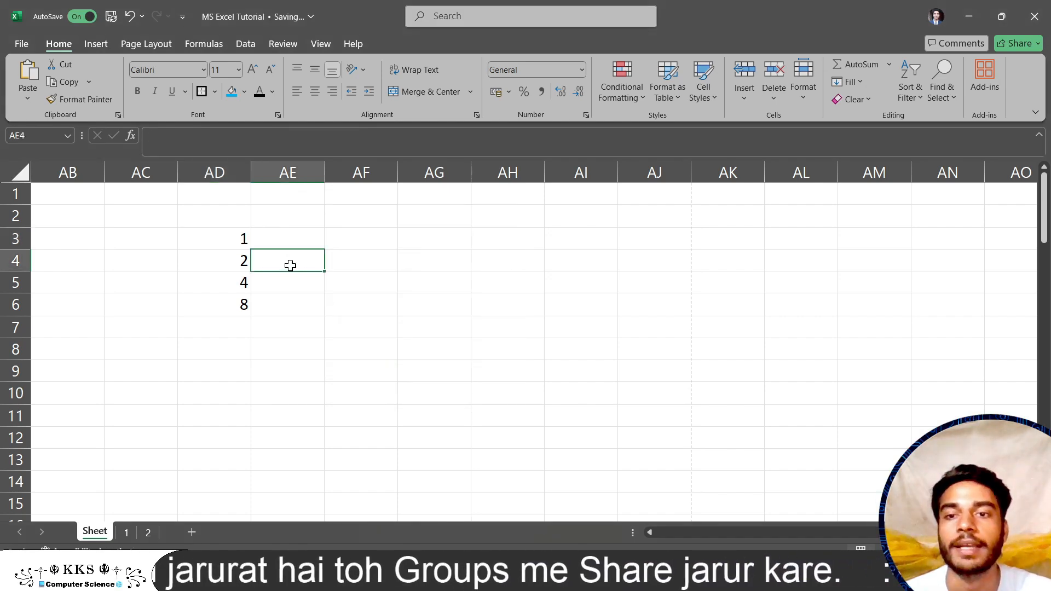
left_click(218, 237)
left_click(306, 244)
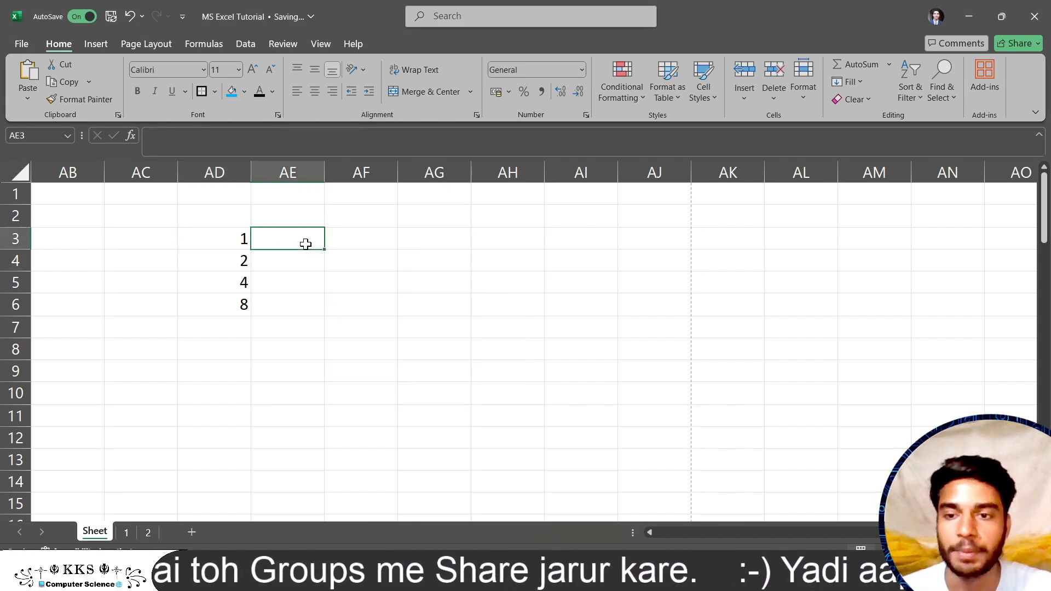
type("1")
key("Return")
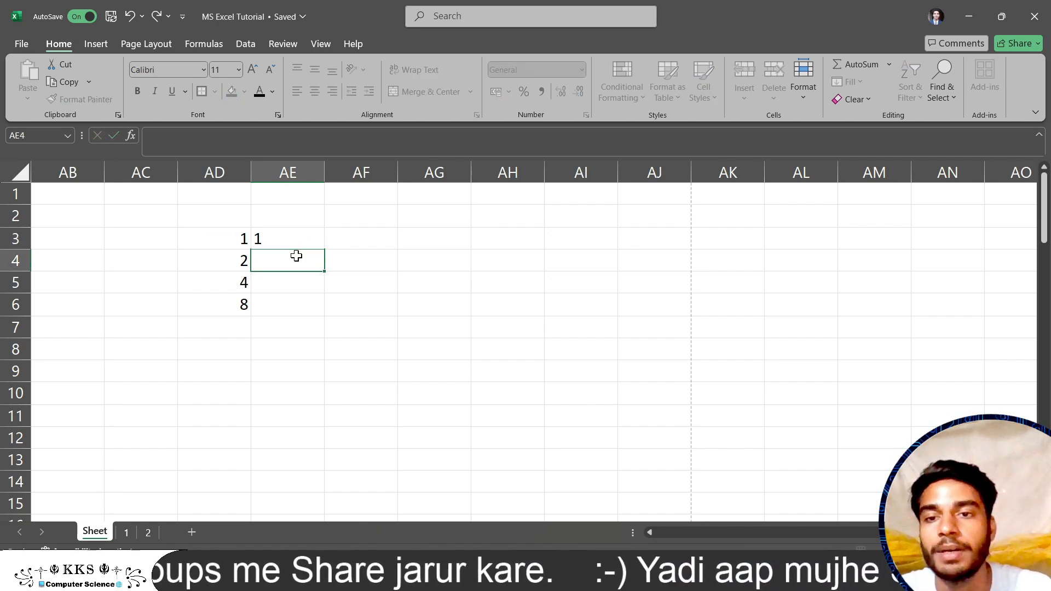
Step: Try to fill a growth series down the column from cell AE3 with step value 1 and no stop value
left_click(294, 243)
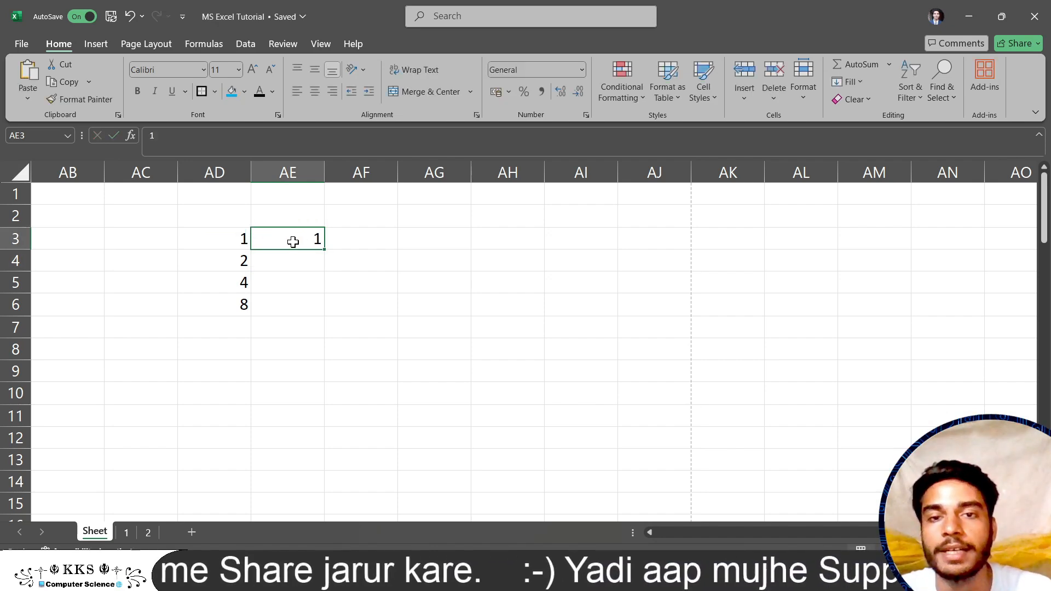
left_click(861, 80)
left_click(892, 204)
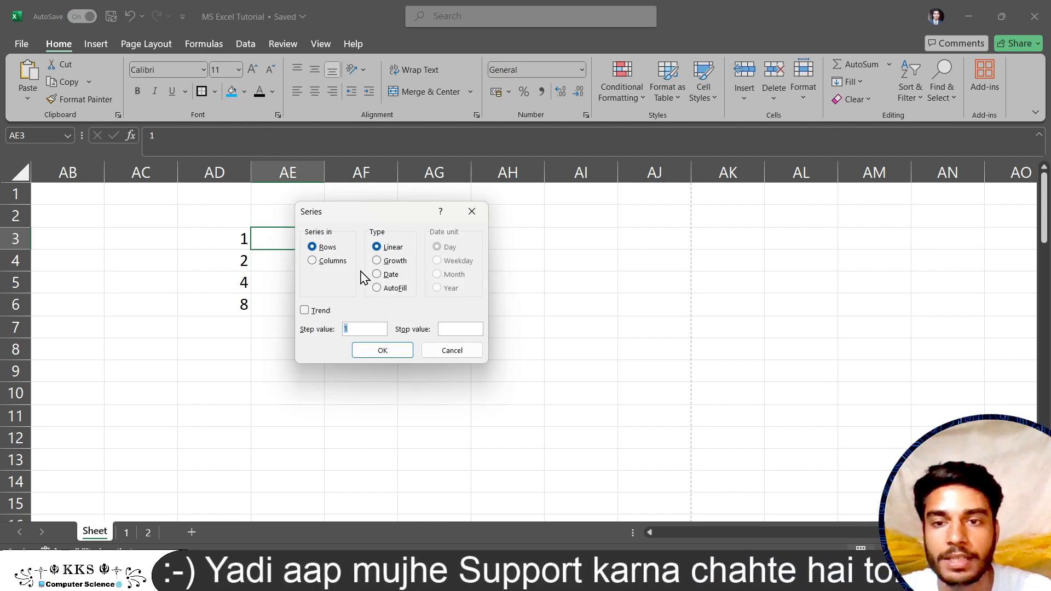
left_click(328, 262)
left_click(393, 262)
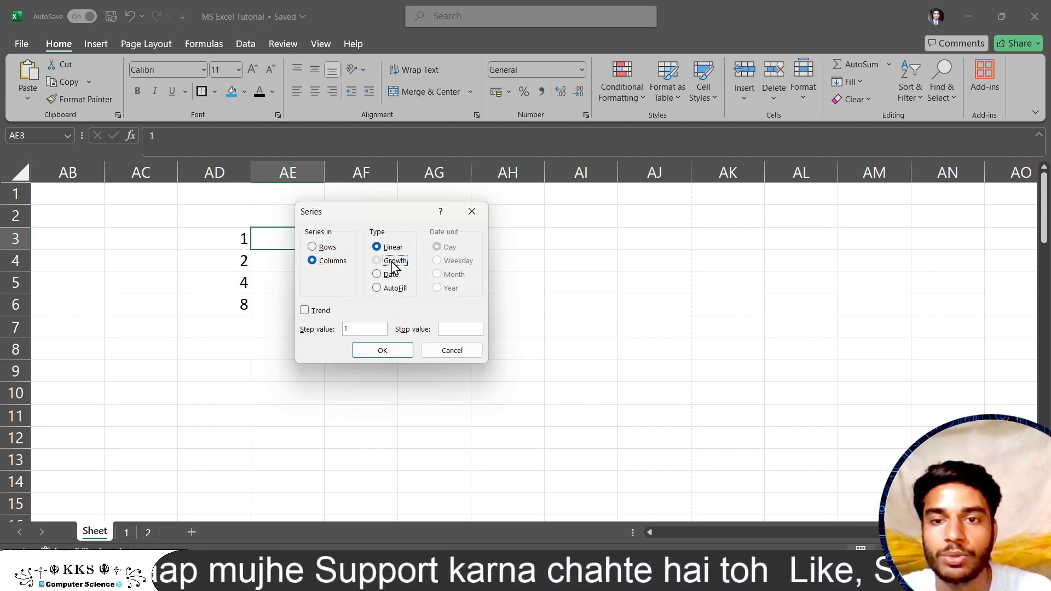
left_click(389, 351)
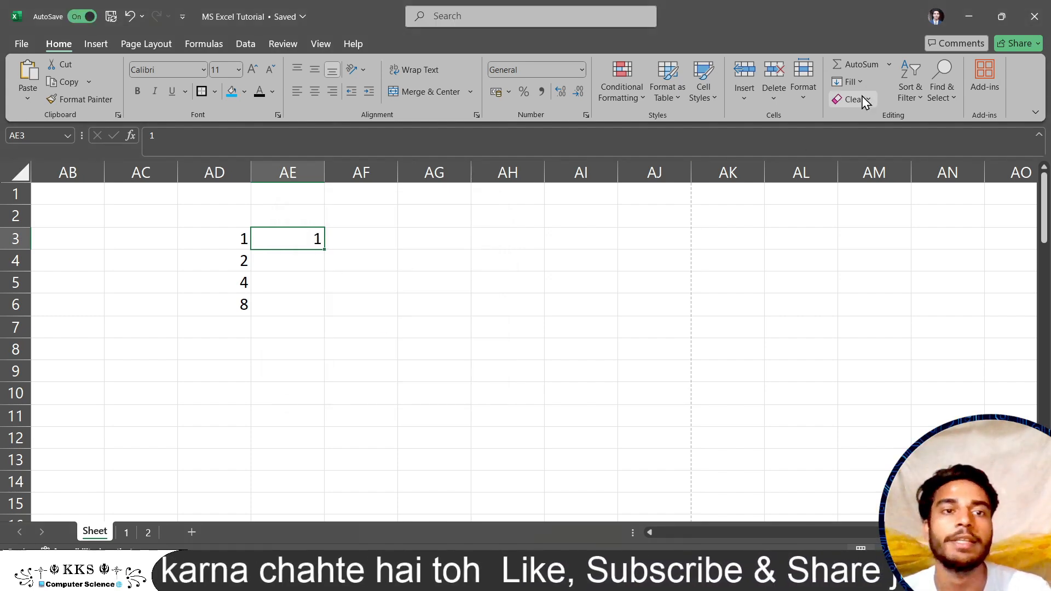
Step: Try to fill a date series along the row from cell AE3 with step value 1 and no stop value
left_click(859, 75)
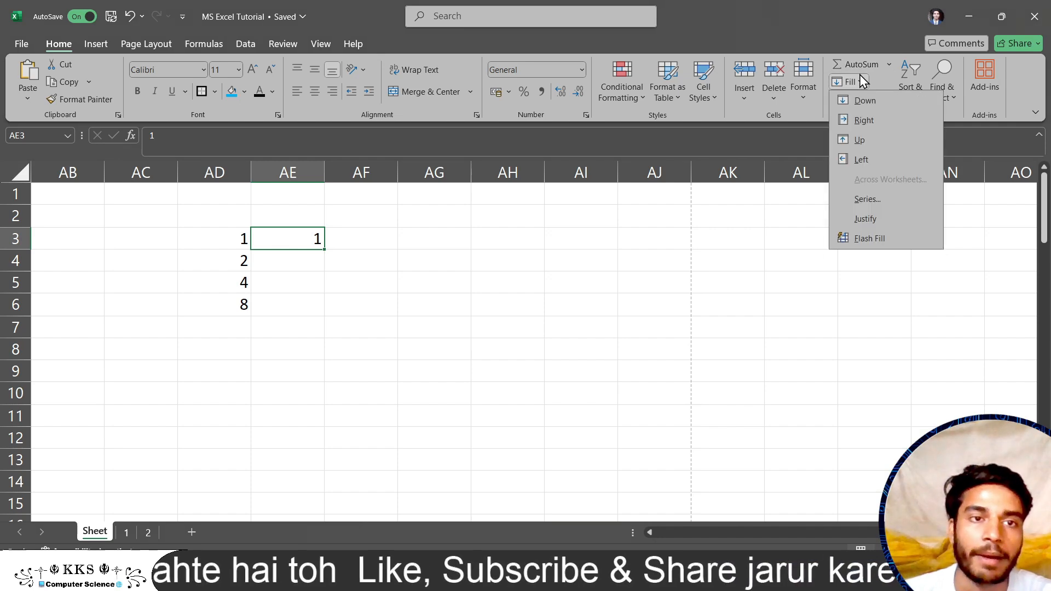
left_click(879, 199)
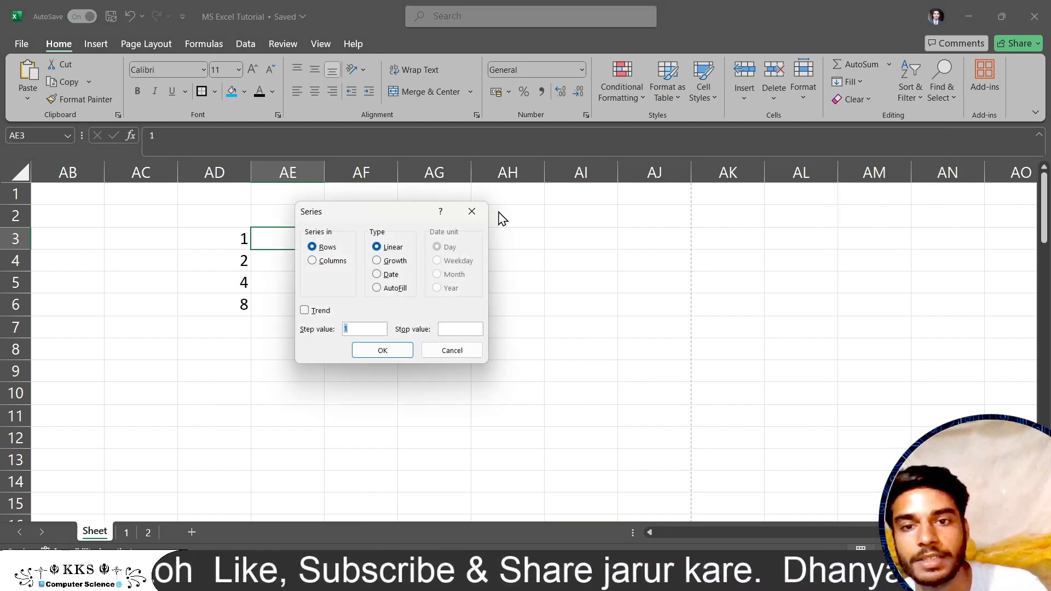
left_click(383, 281)
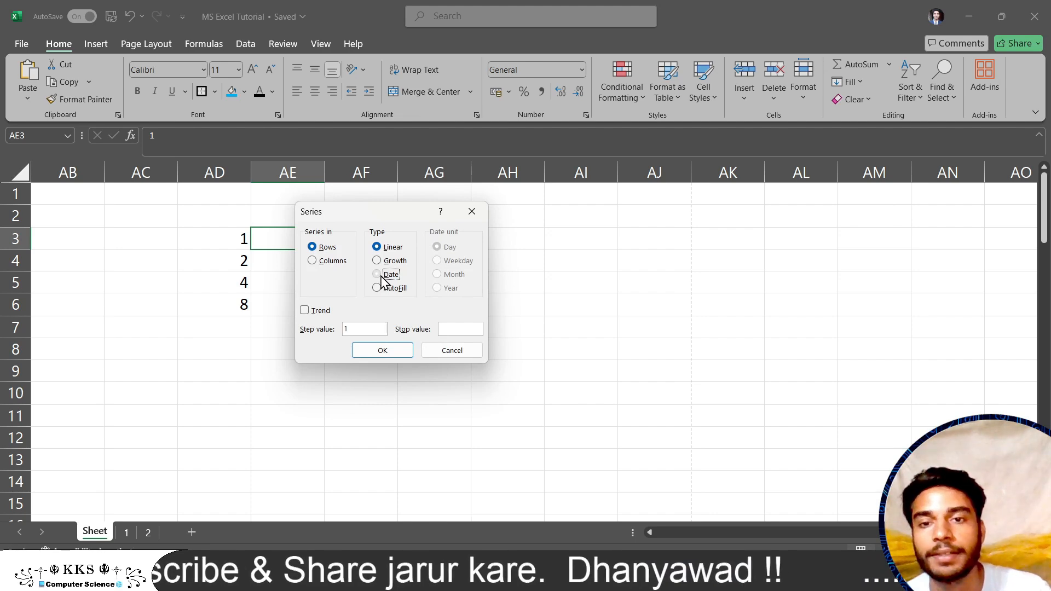
left_click(402, 353)
Step: Try to fill a daily date series along the row from the empty cell AF3 with step value 1 and stop value 10
left_click(378, 239)
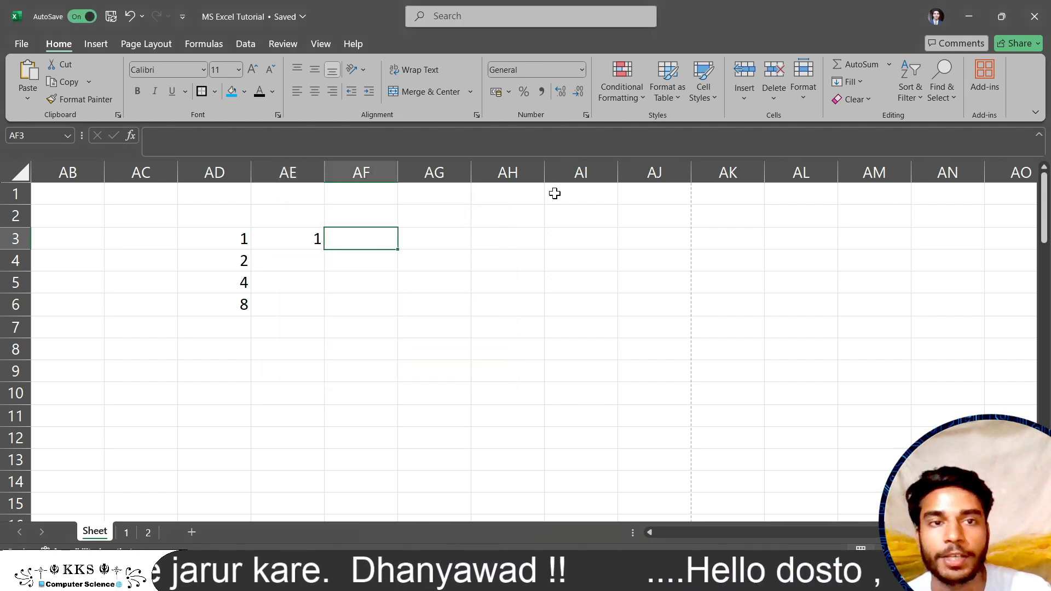
left_click(864, 80)
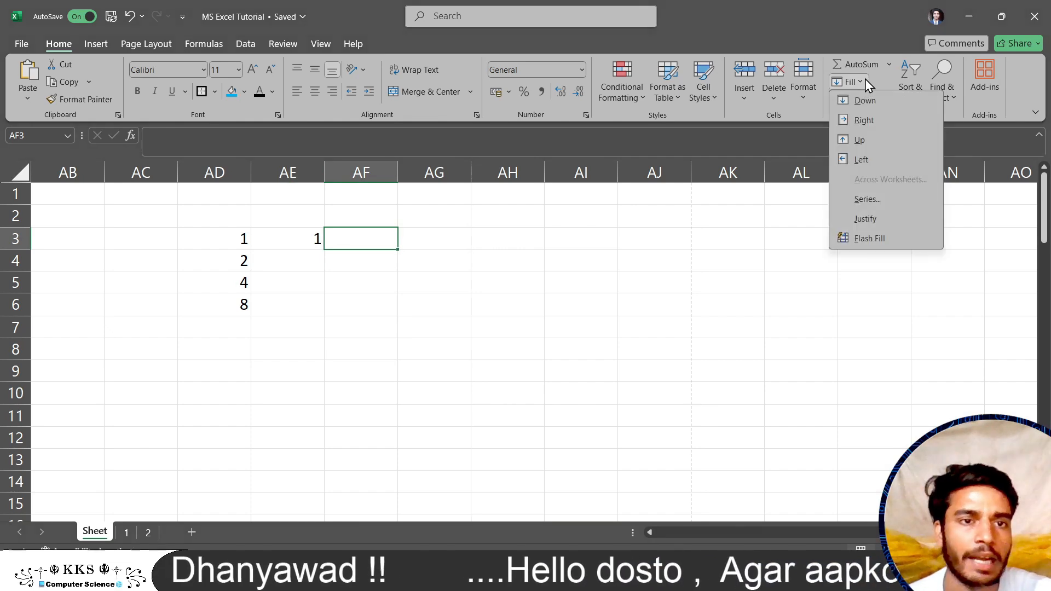
left_click(879, 202)
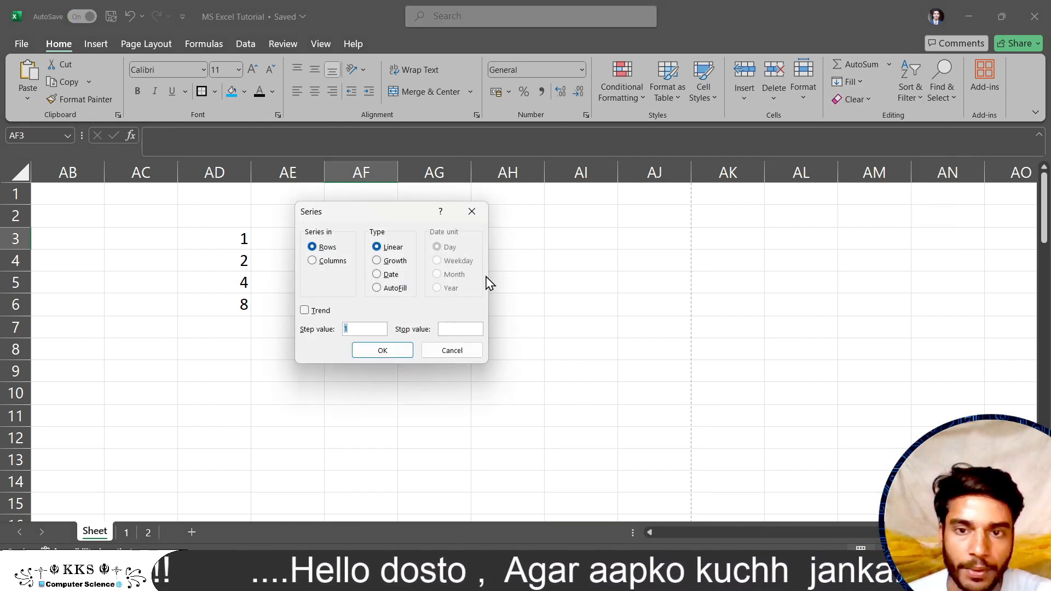
left_click(390, 275)
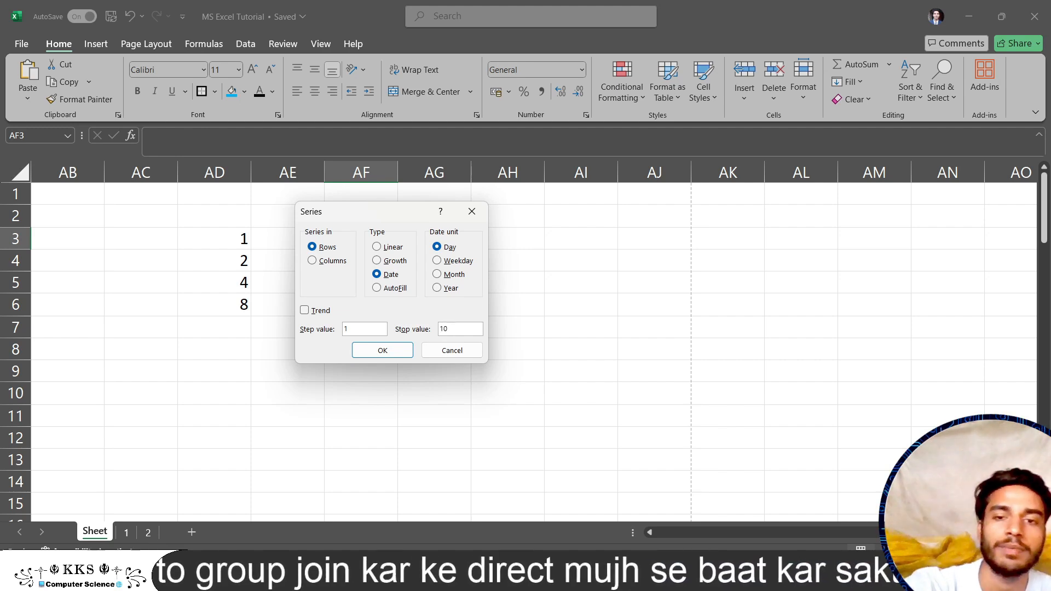
left_click(403, 350)
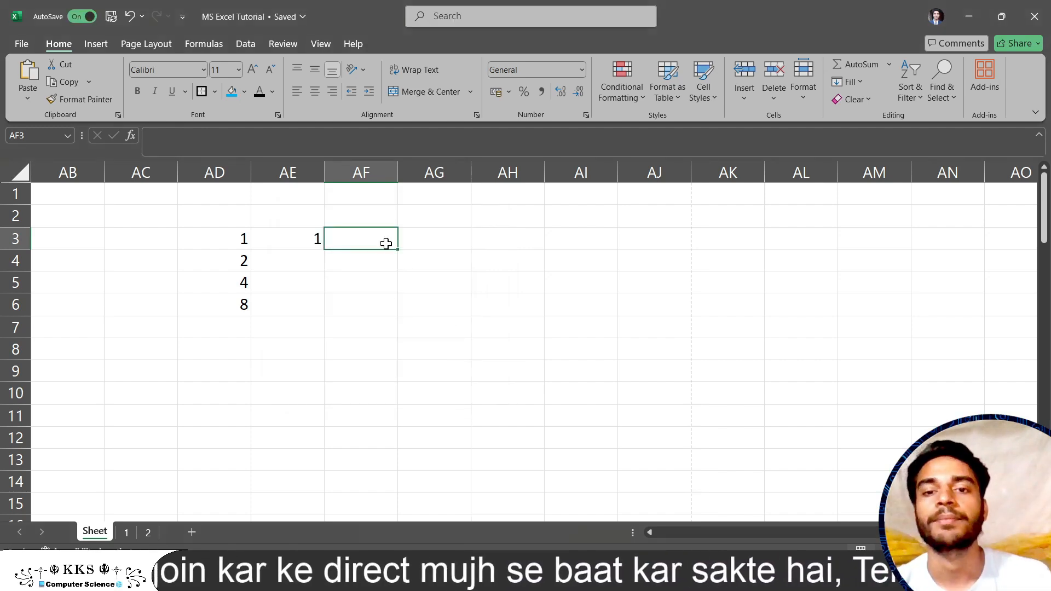
Step: Enter the date 25/10/2024 in cell AF3 and widen column AF slightly
double_click(342, 238)
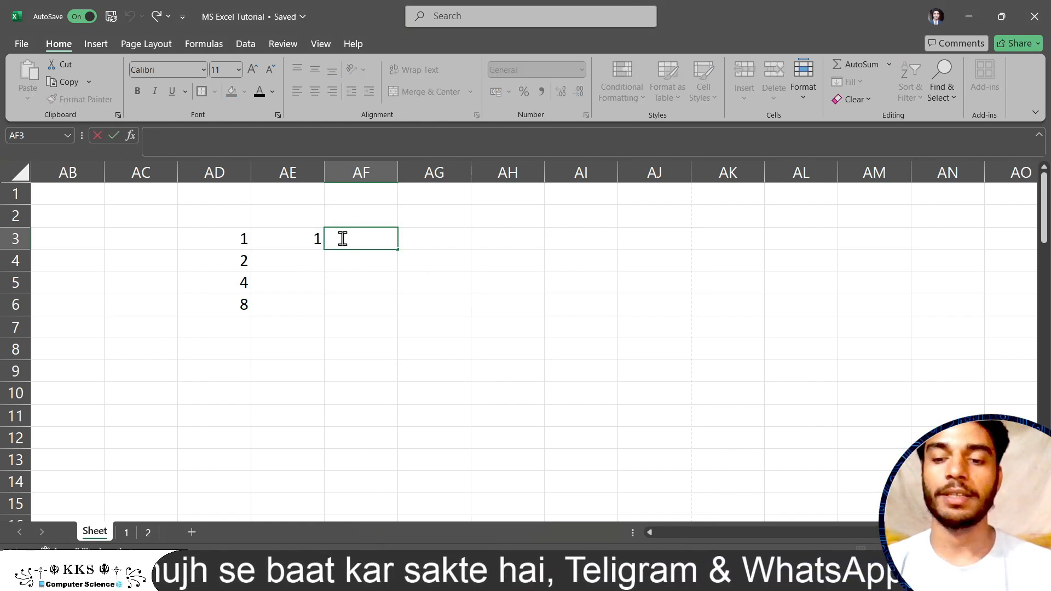
type("25/10")
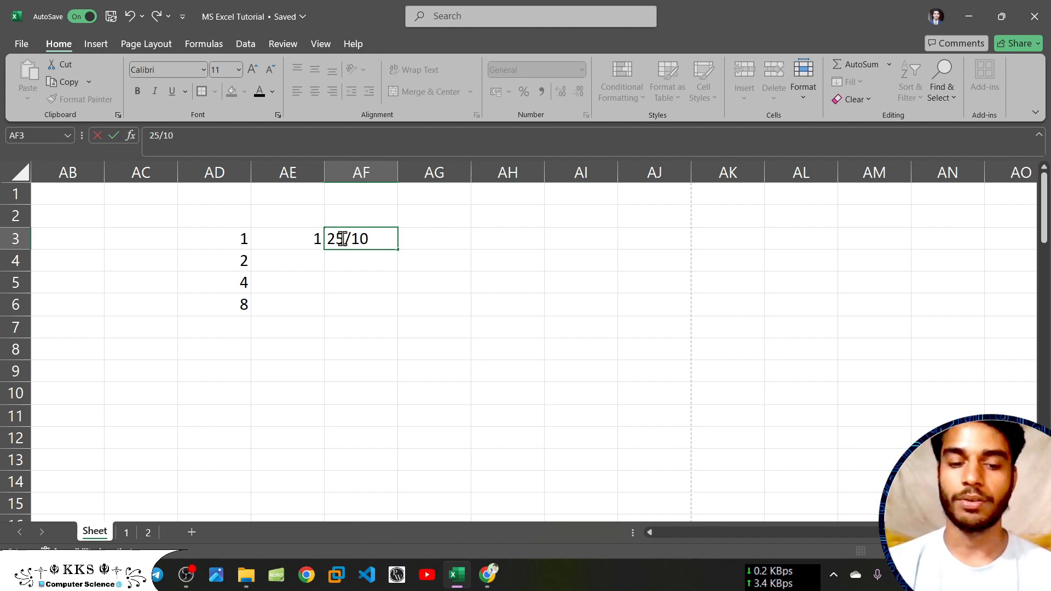
type("/2024")
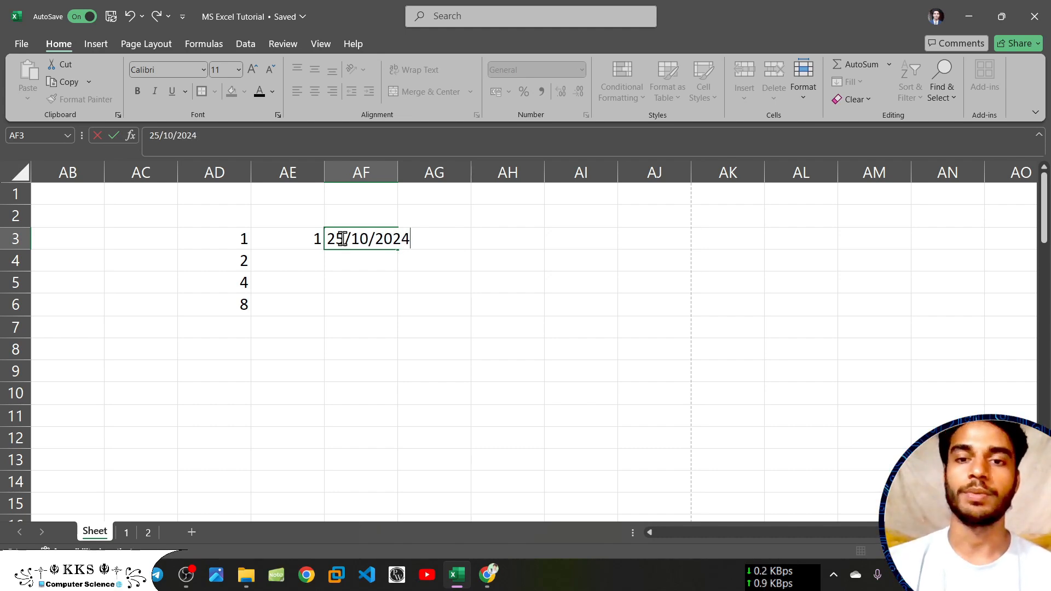
key("Return")
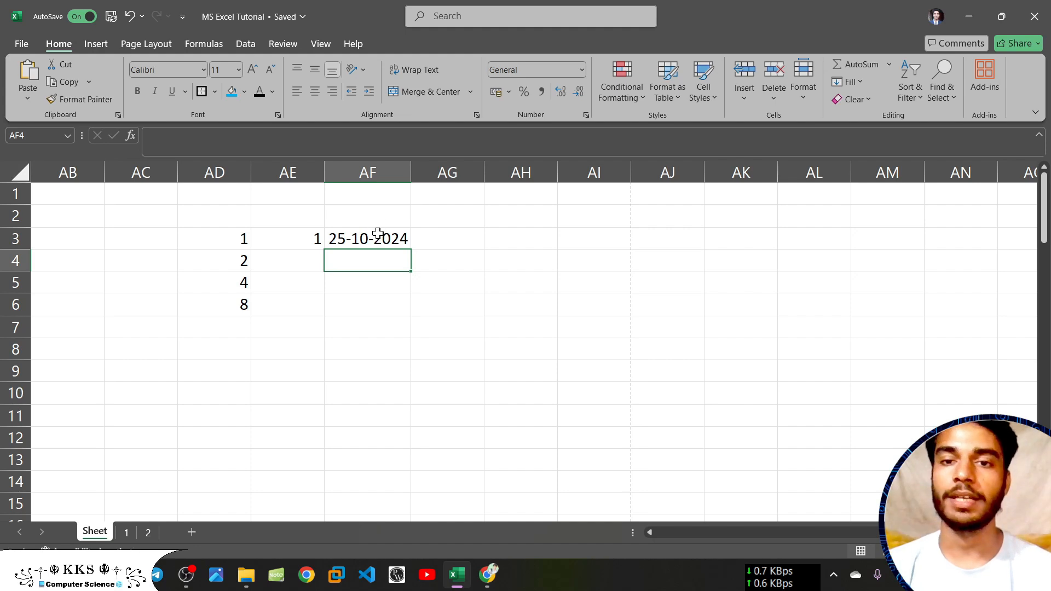
left_click(378, 241)
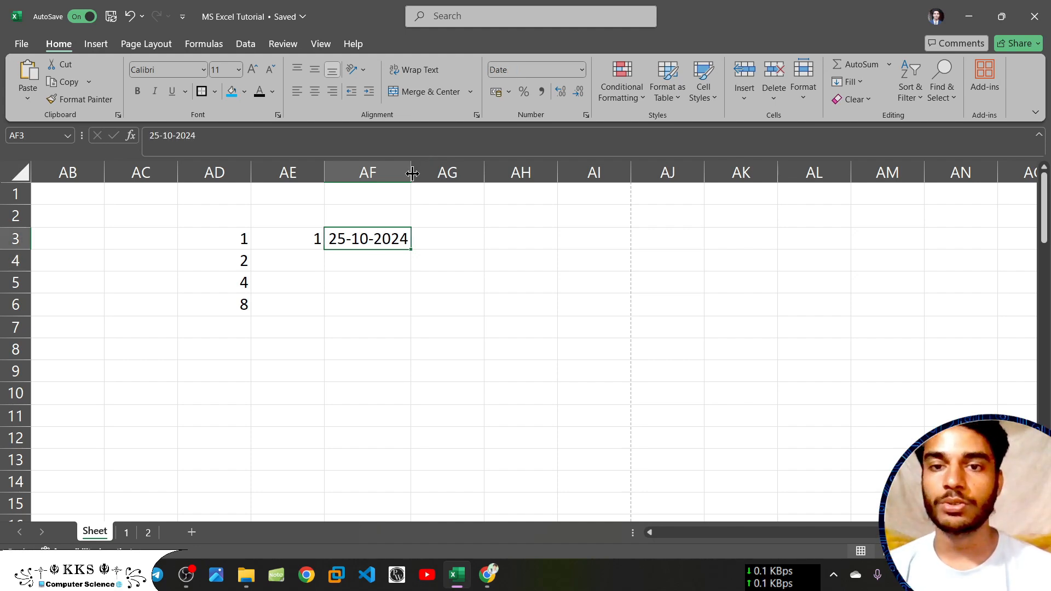
left_click_drag(414, 171, 429, 174)
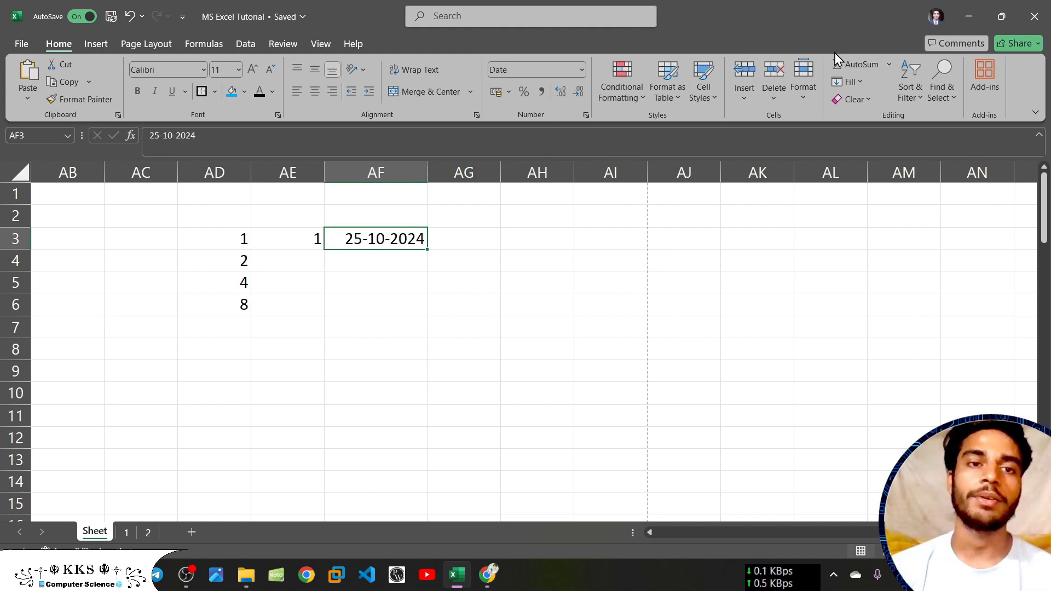
Step: Try to fill a daily date series along the row from the date in AF3 with step value 1 and stop value 10
left_click(857, 82)
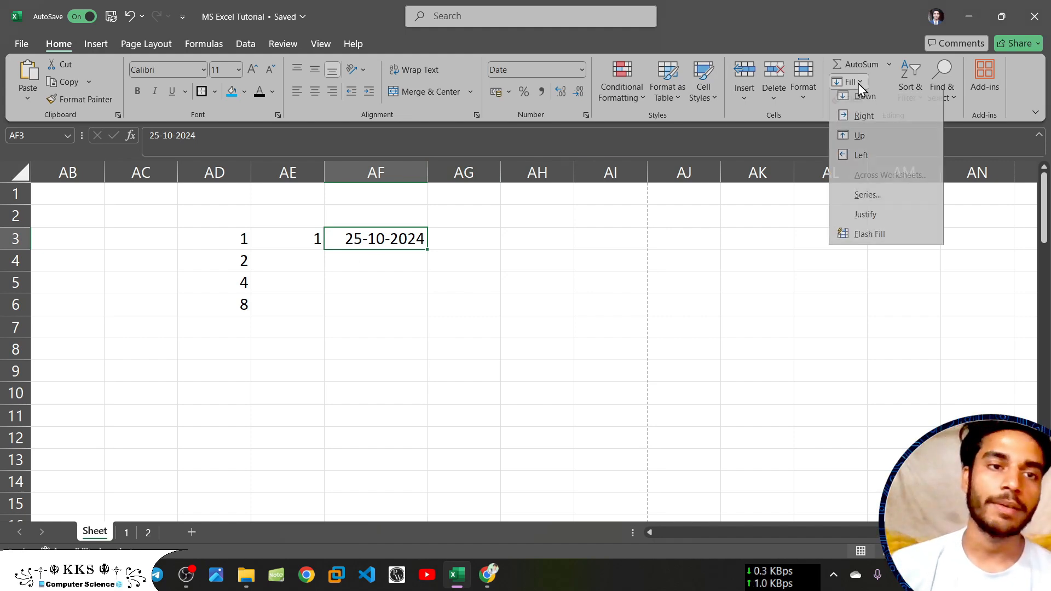
left_click(869, 206)
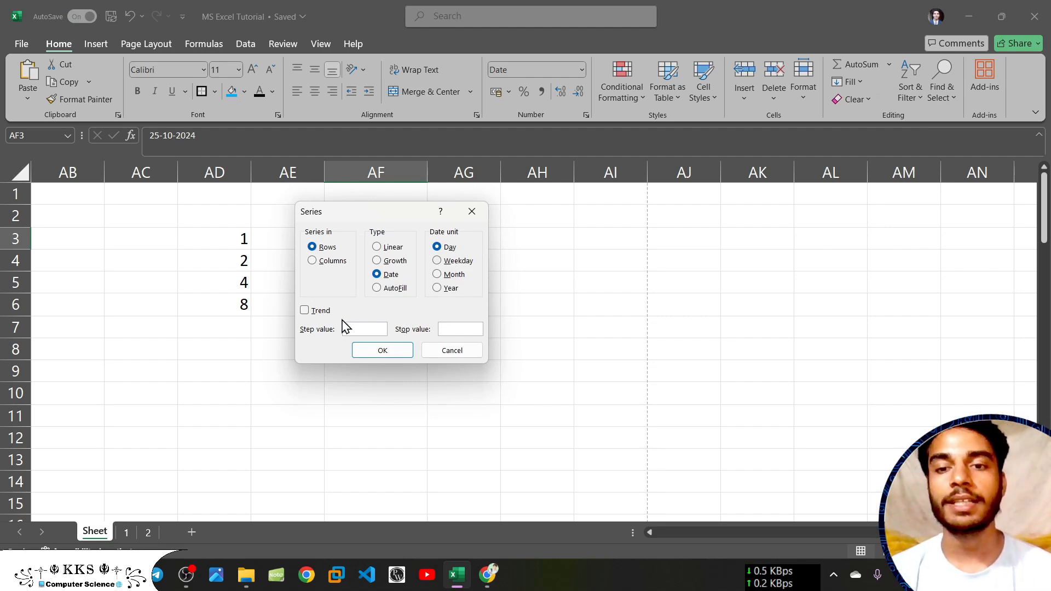
left_click(463, 328)
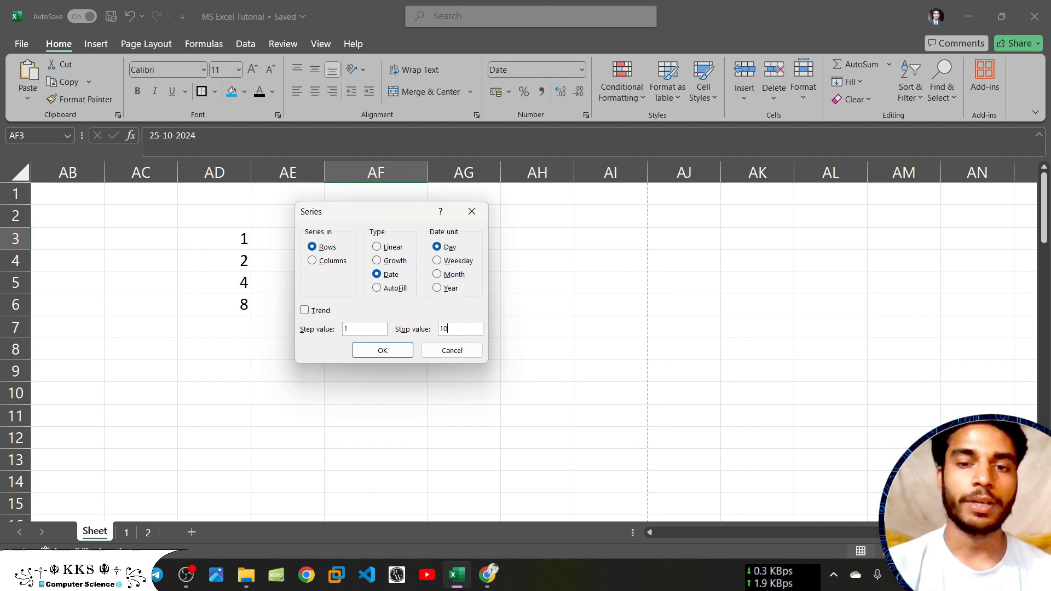
type("10")
left_click(403, 355)
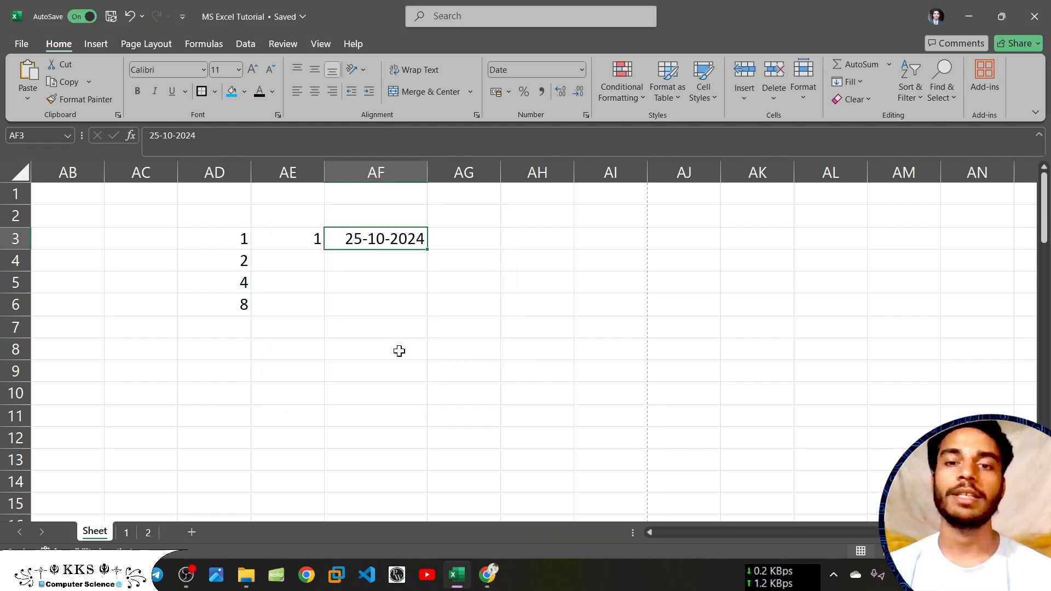
Step: Fill a daily date series along the row from AF3 with step value 1 and stop value 1/1/2025, and undo it
left_click(862, 85)
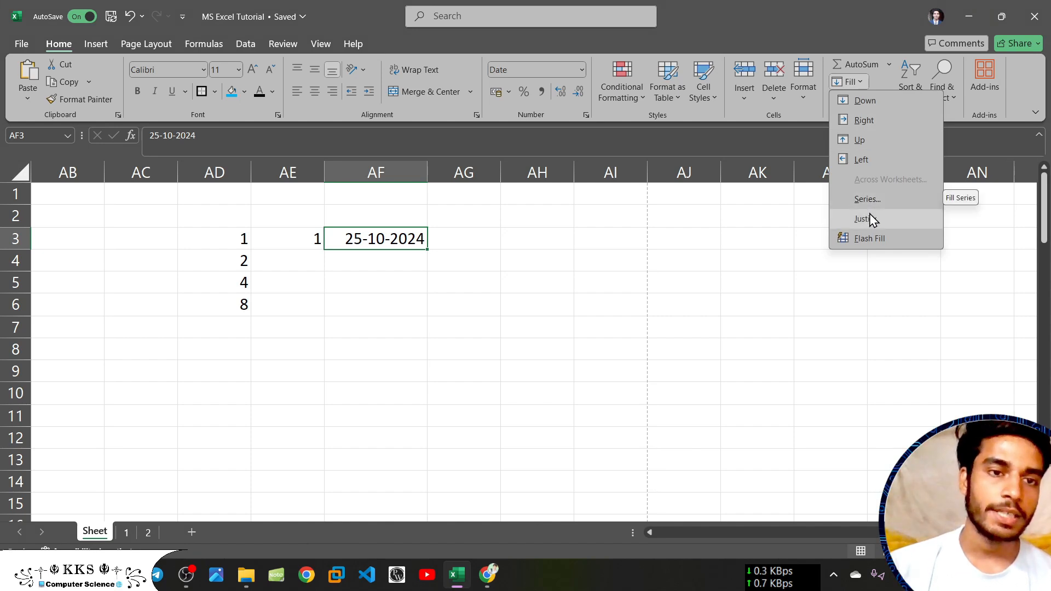
left_click(867, 199)
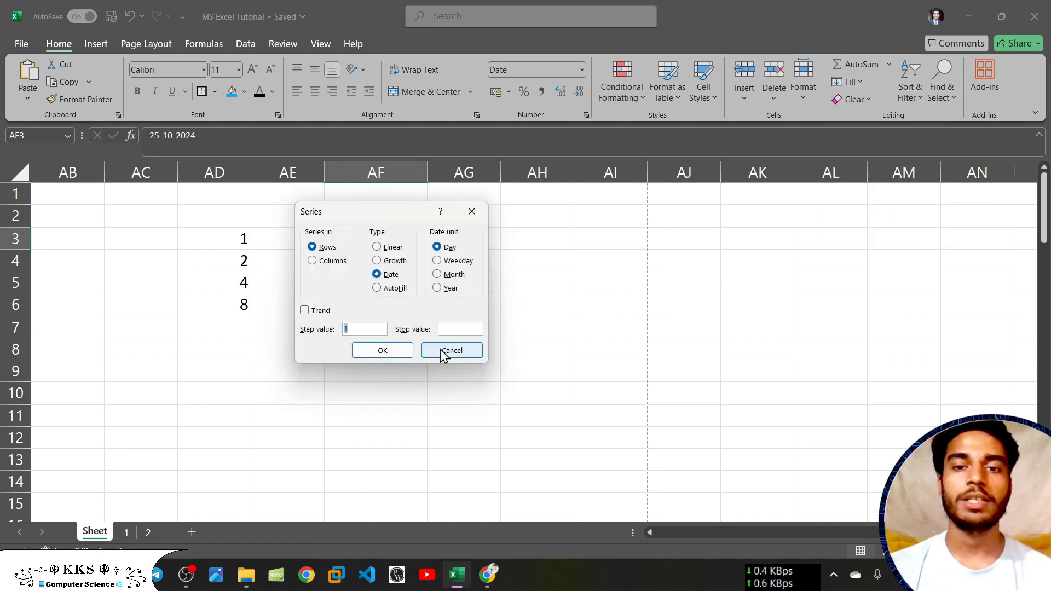
key("F1")
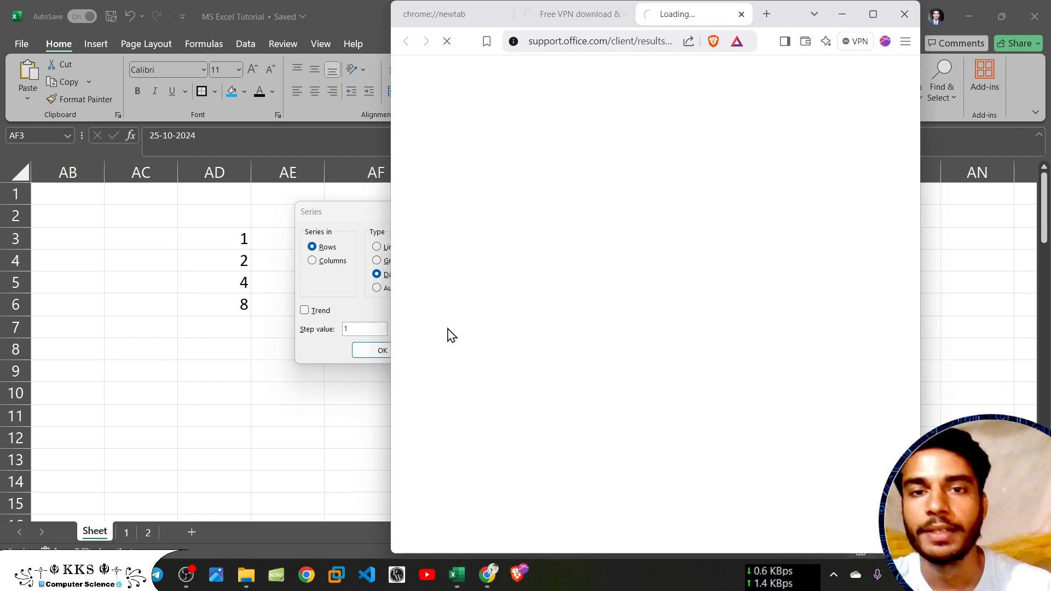
left_click(908, 11)
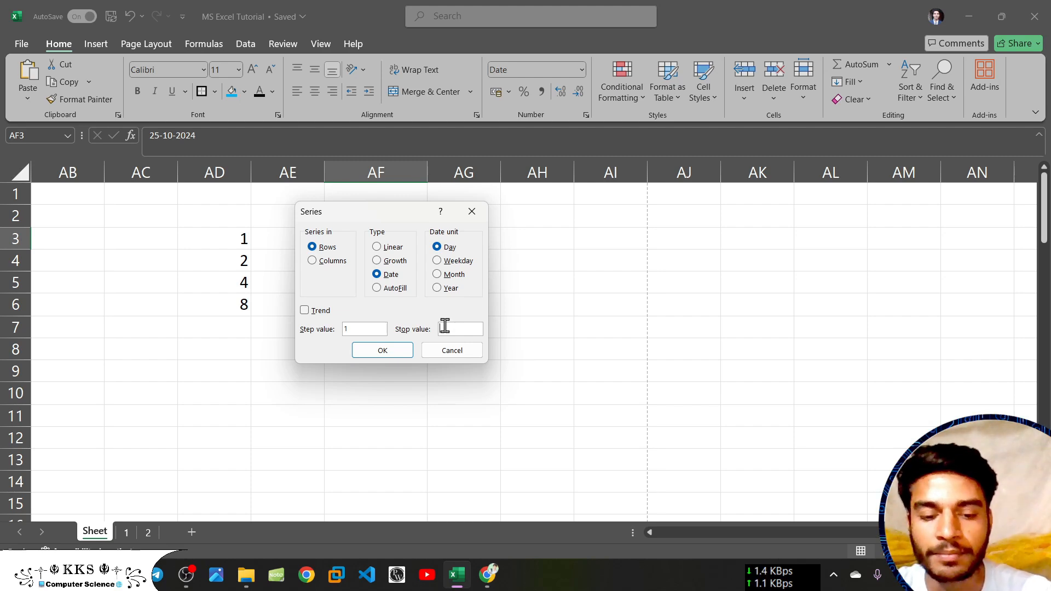
type("1/1/2025")
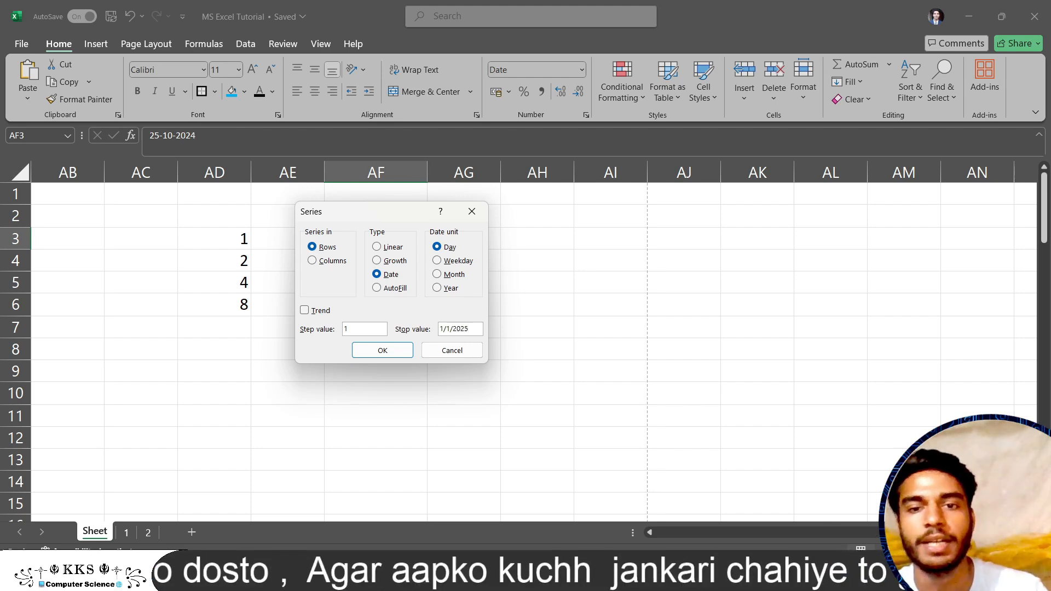
left_click(382, 351)
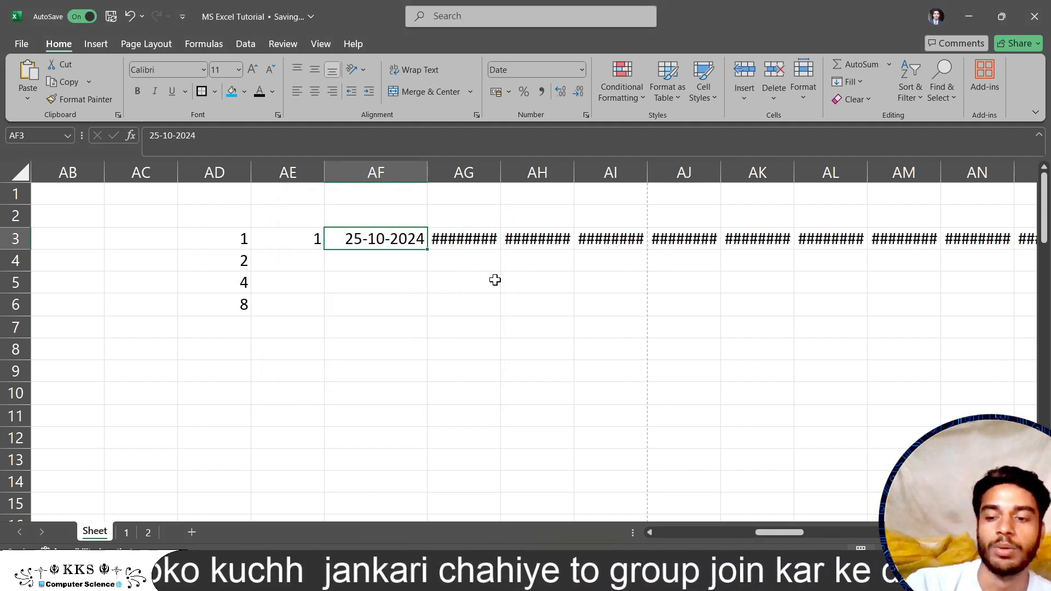
key("ctrl+z")
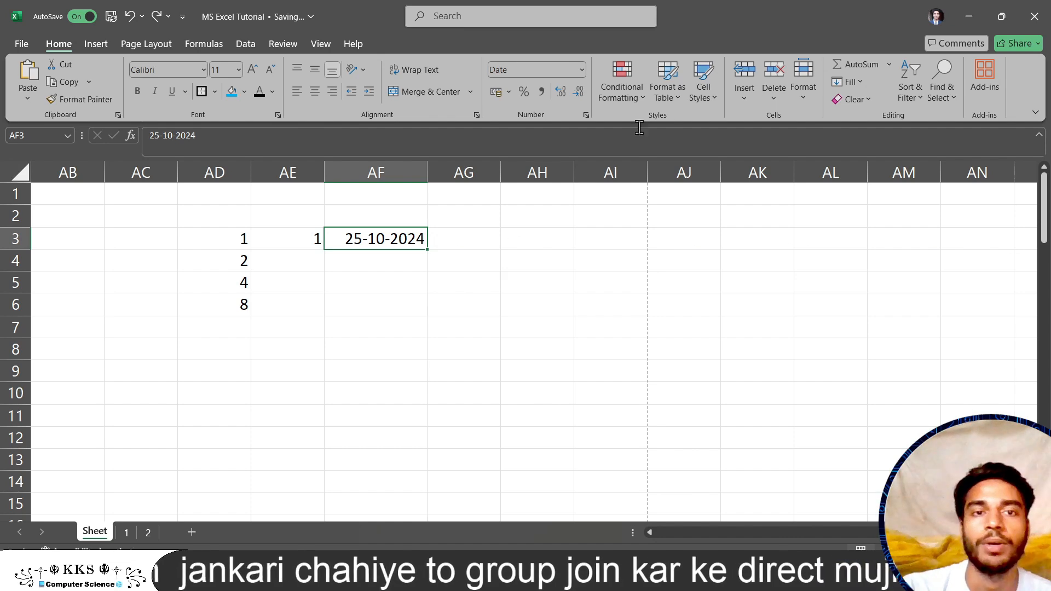
Step: Fill a daily date series down column AF from AF3 with step value 1 and stop value 1/1/2025
left_click(850, 82)
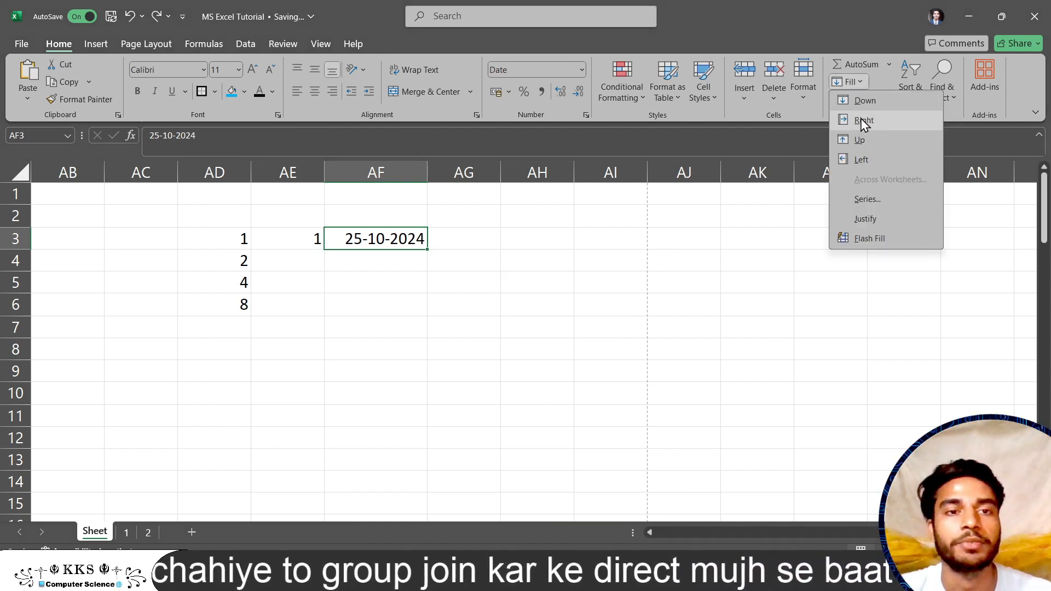
left_click(869, 199)
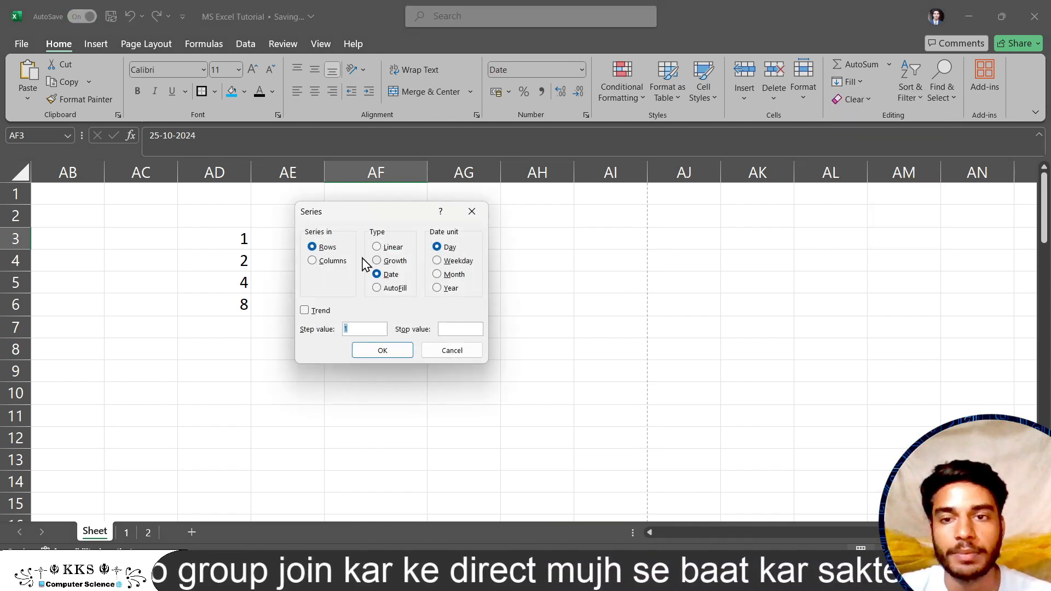
left_click(341, 260)
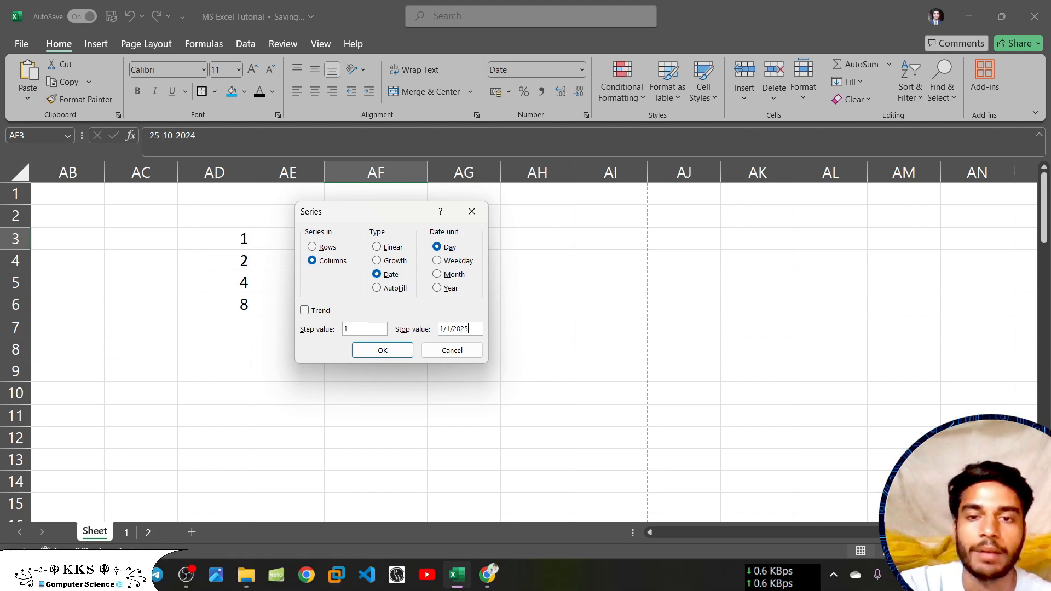
key("Return")
scroll(372, 337, "down", 2)
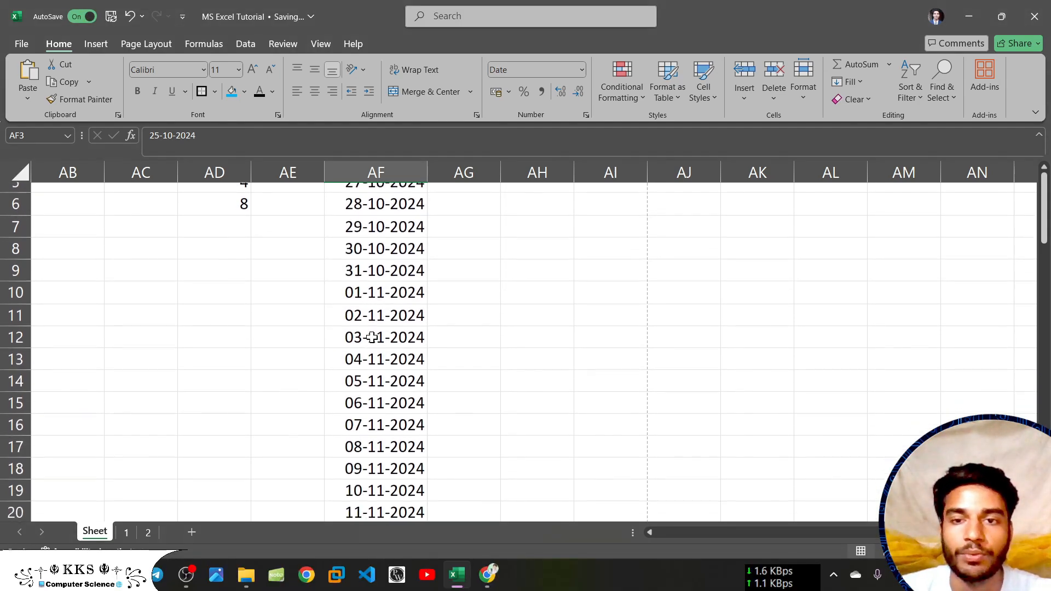
scroll(372, 337, "up", 2)
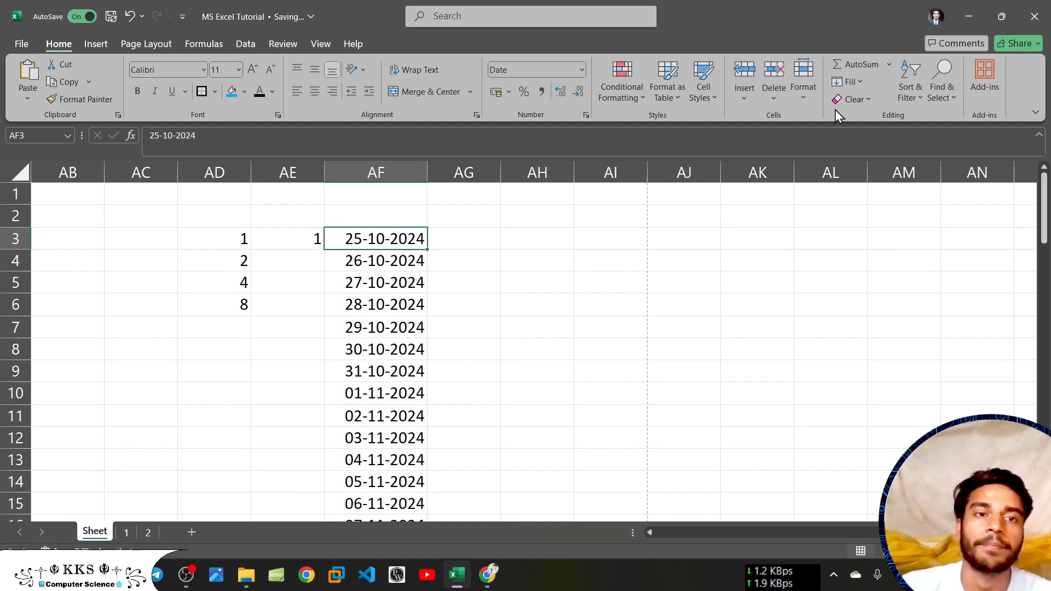
Step: Try to fill a monthly date series along the row from AF3 with step value 1 and no stop value
left_click(862, 82)
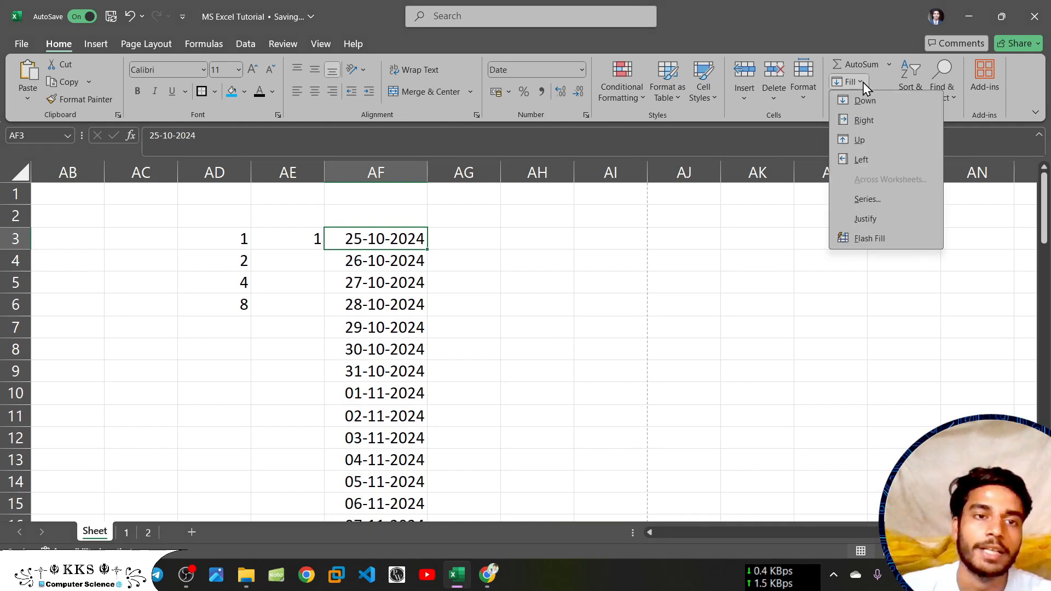
left_click(875, 202)
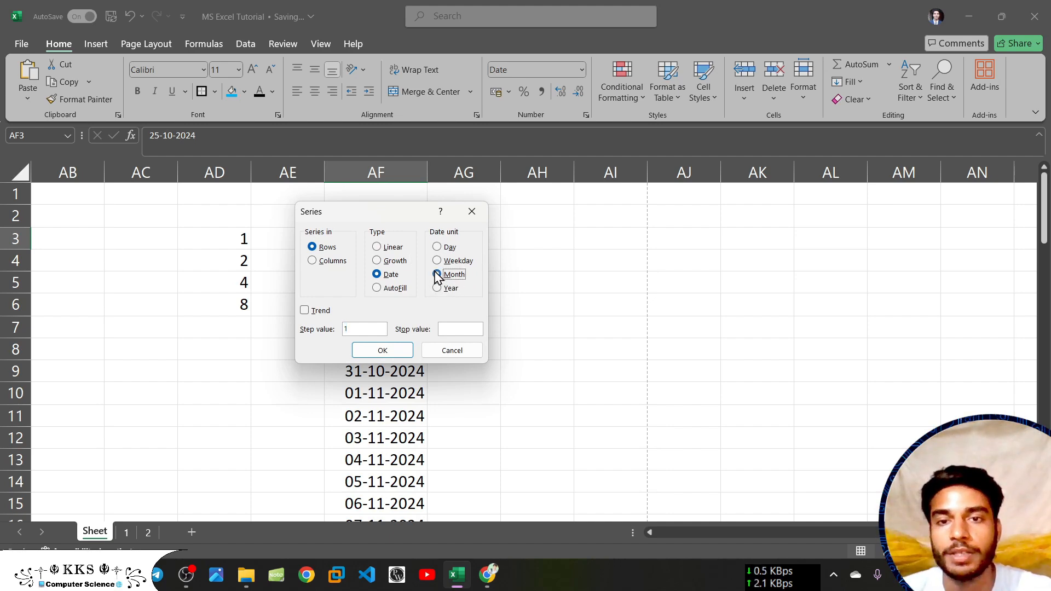
left_click(437, 274)
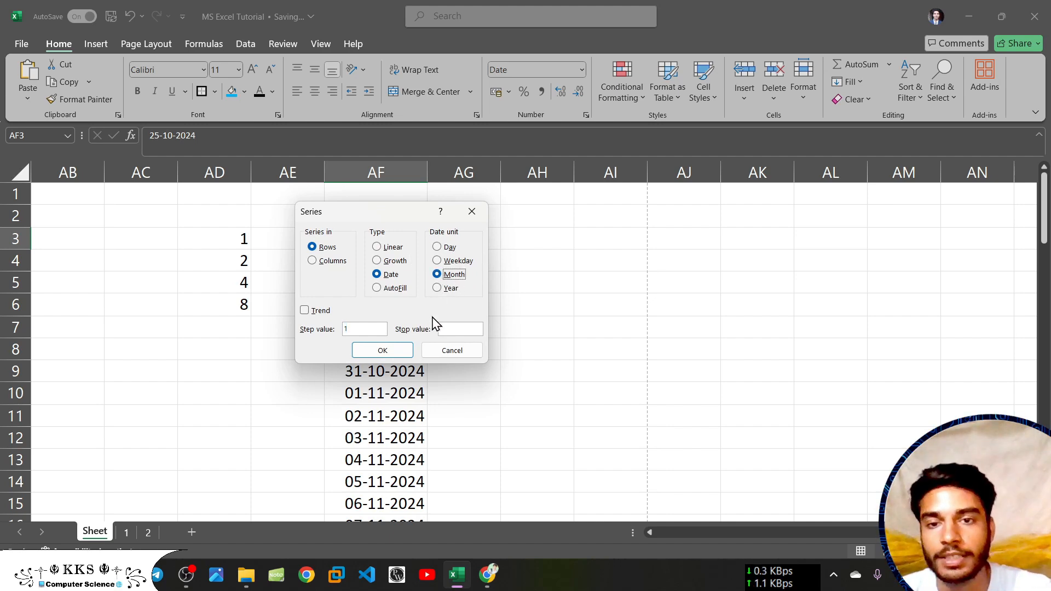
left_click(386, 350)
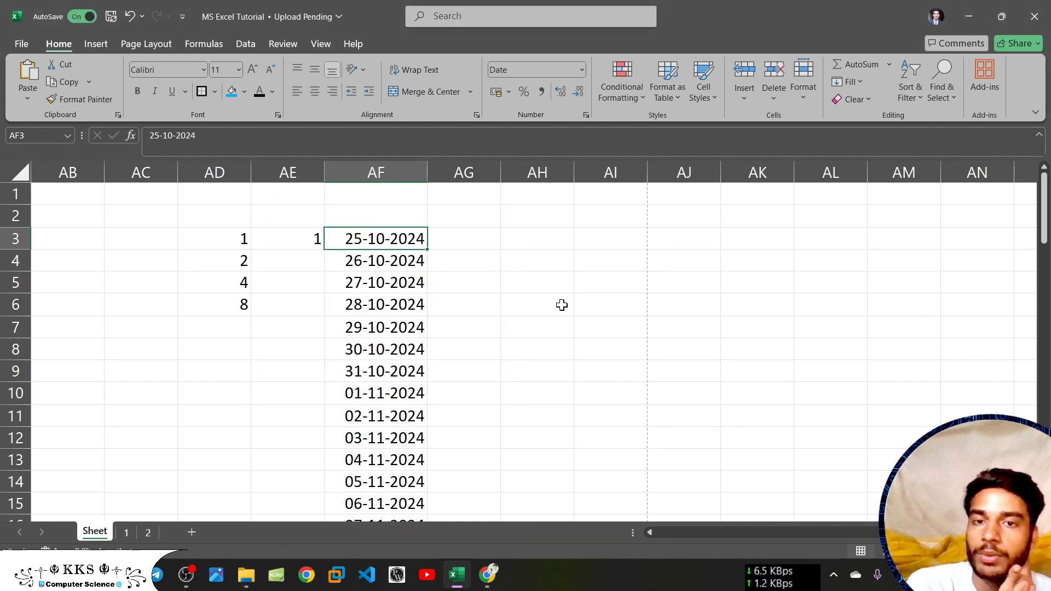
Step: Look through the dates in column AF and undo the daily date series filled down from AF3
scroll(561, 305, "down", 14)
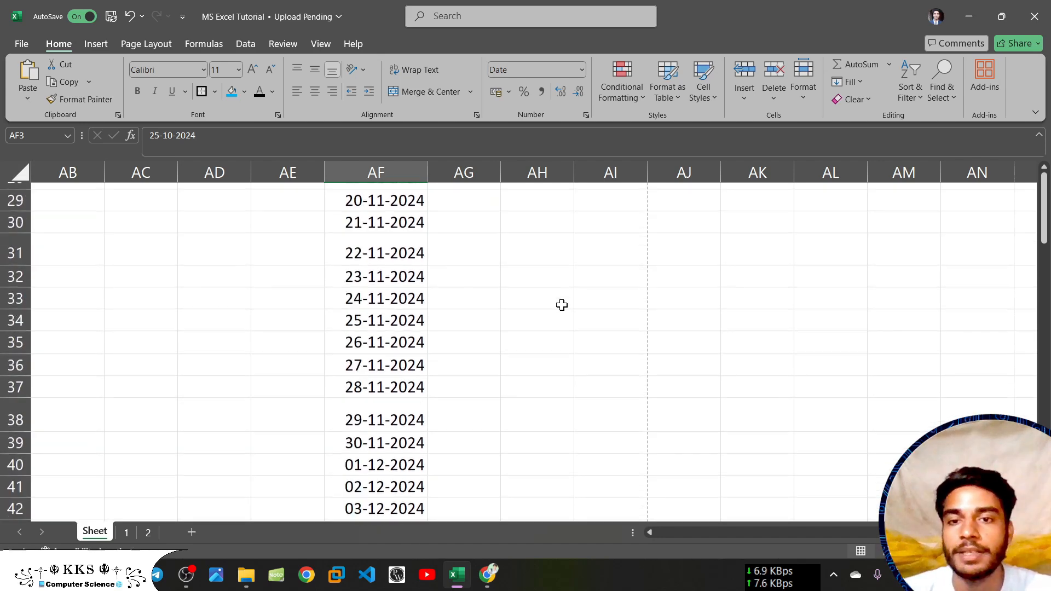
scroll(562, 305, "down", 1)
scroll(562, 304, "up", 15)
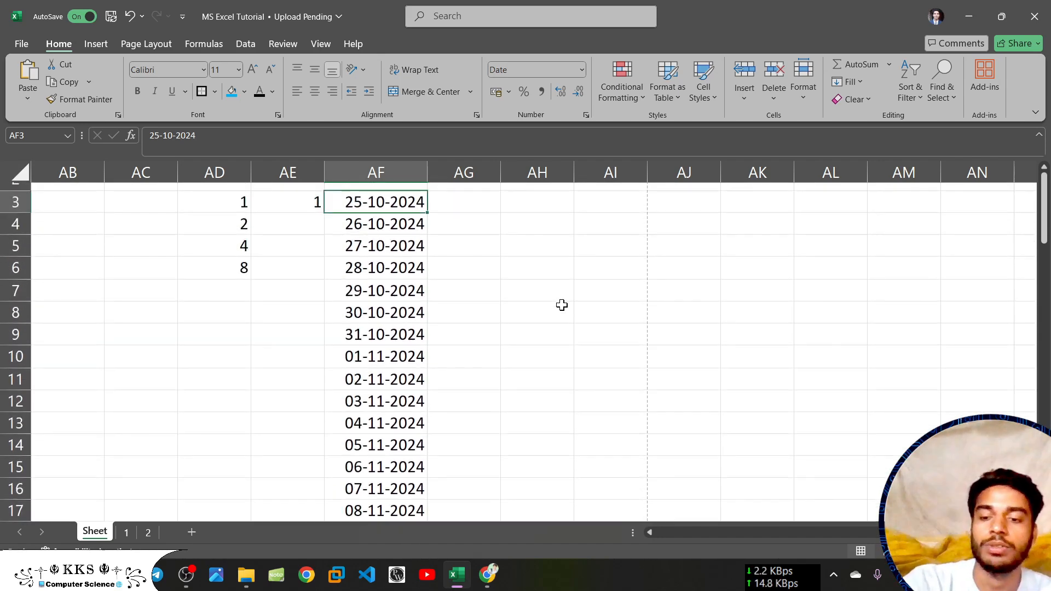
key("ctrl+z")
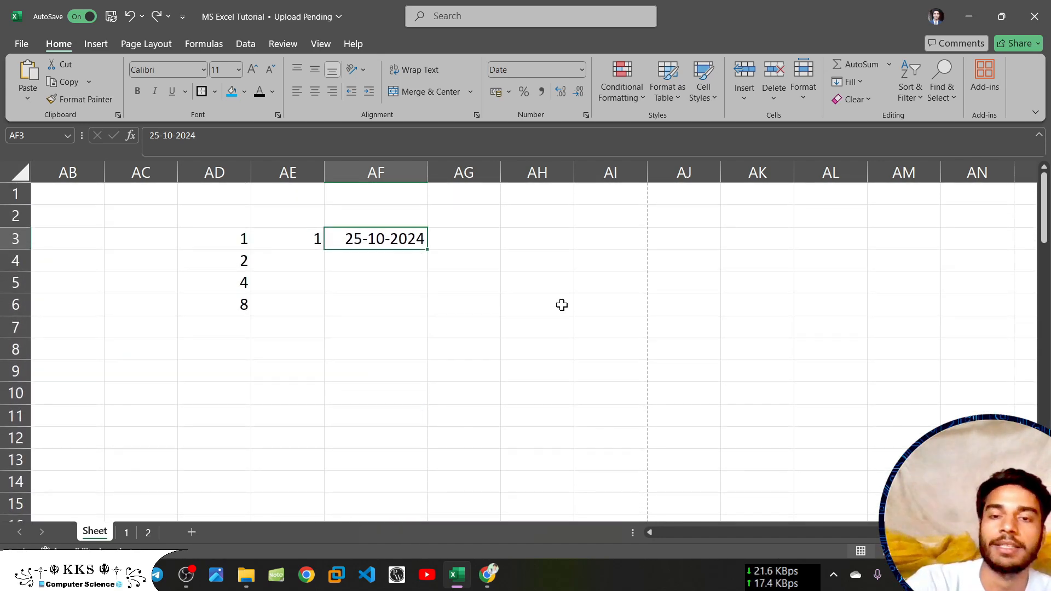
Step: Turn on filtering for the data block beside cell AG3, with AD3:AF3 as its header row
left_click(472, 239)
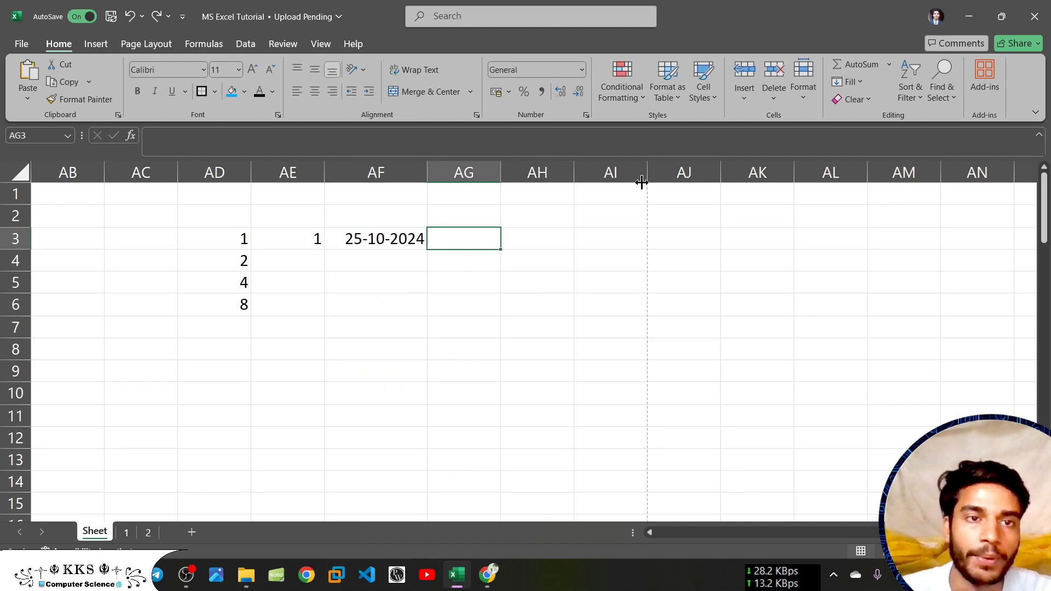
left_click(912, 100)
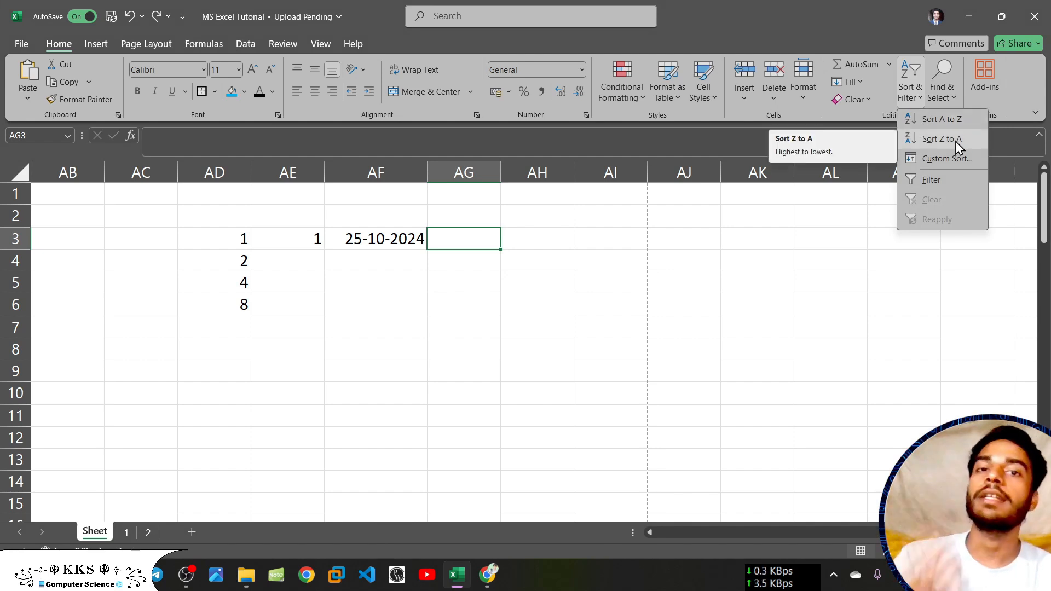
left_click(945, 179)
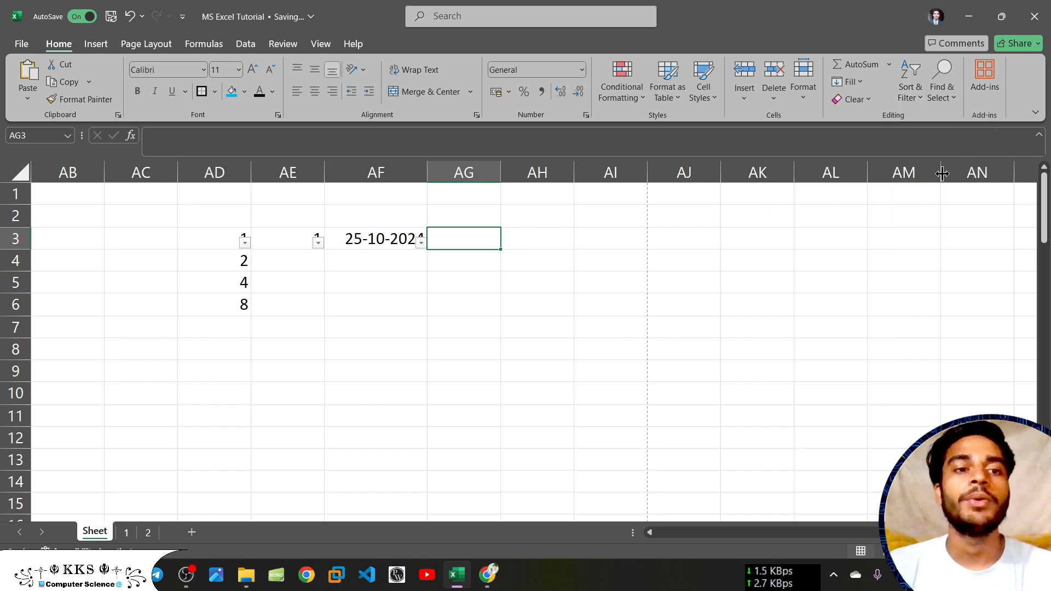
left_click(421, 242)
left_click(438, 302)
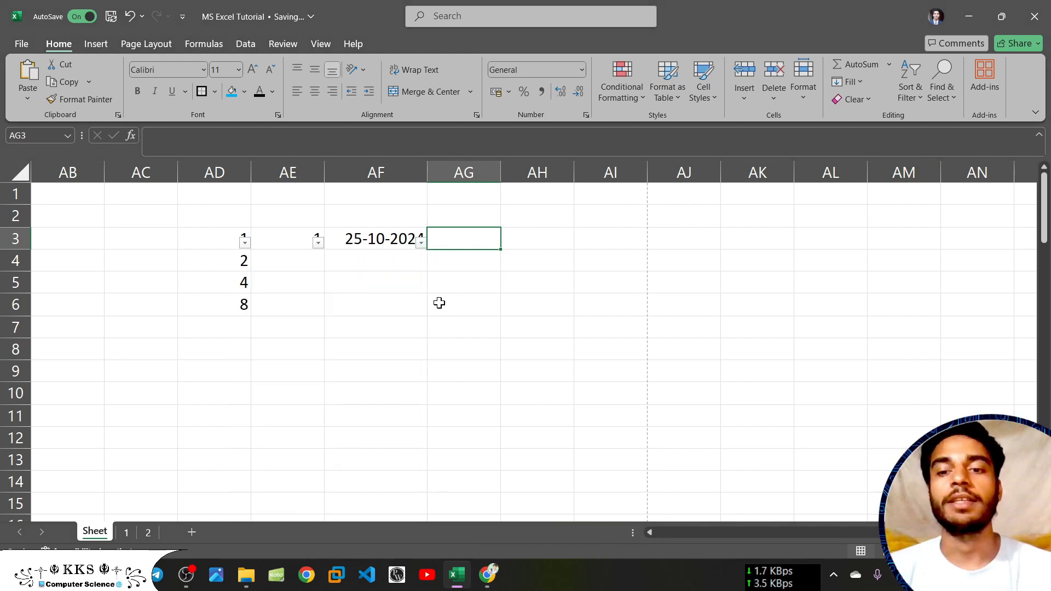
Step: Undo the filter applied to the data block headed by AD3:AF3
left_click(950, 93)
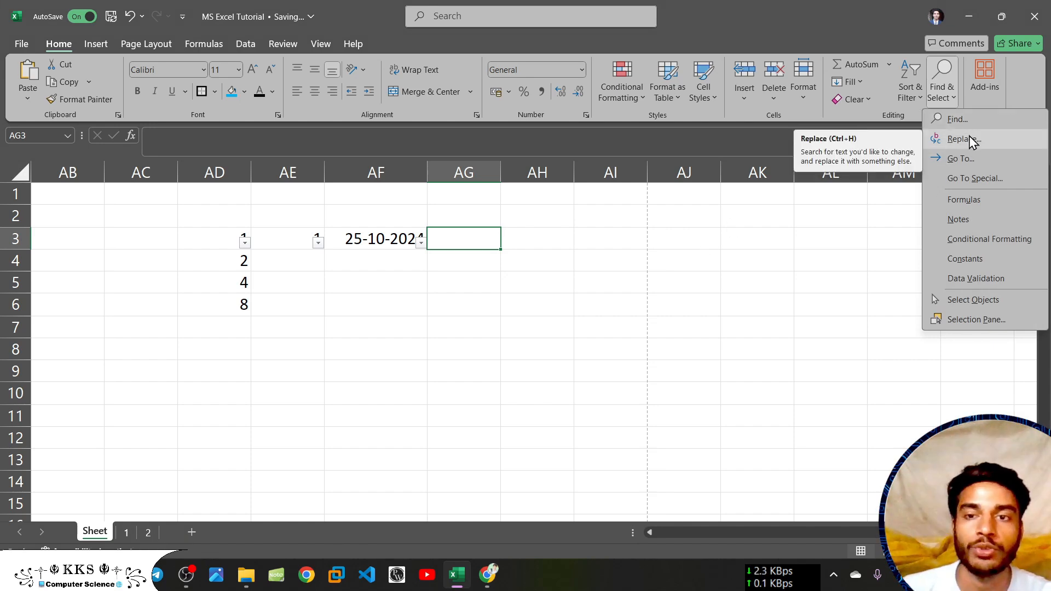
left_click(241, 282)
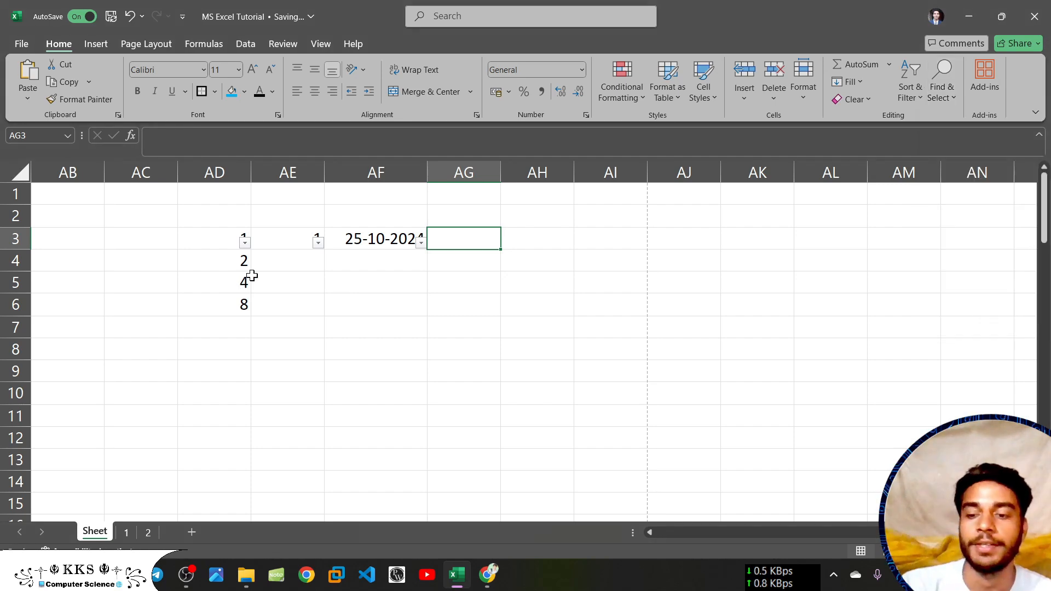
key("ctrl+z")
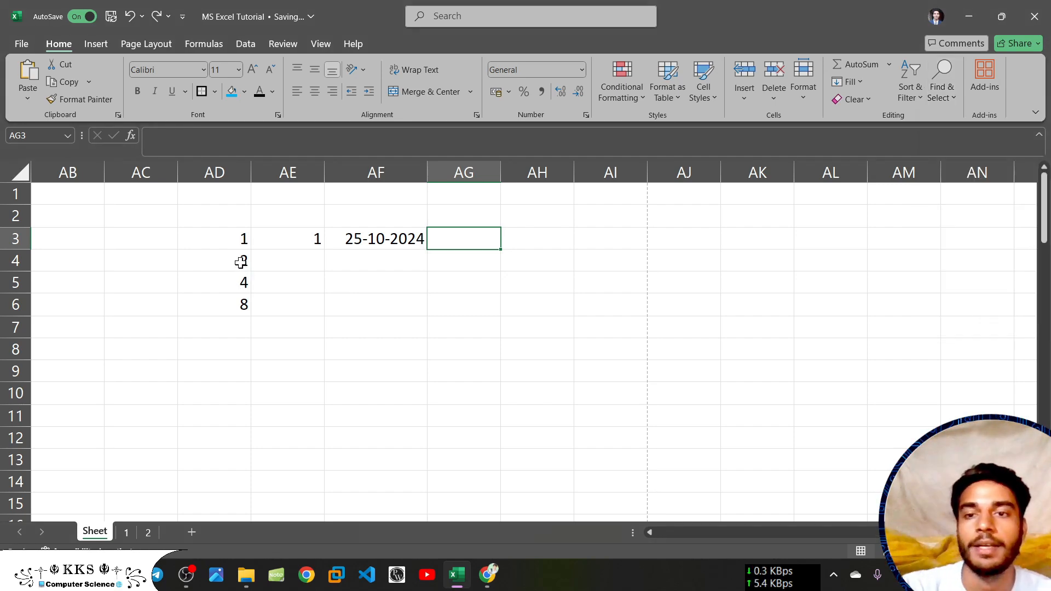
Step: Find the next occurrence of 2 in the sheet starting from cell AD4, and close the search
left_click(241, 260)
left_click(945, 97)
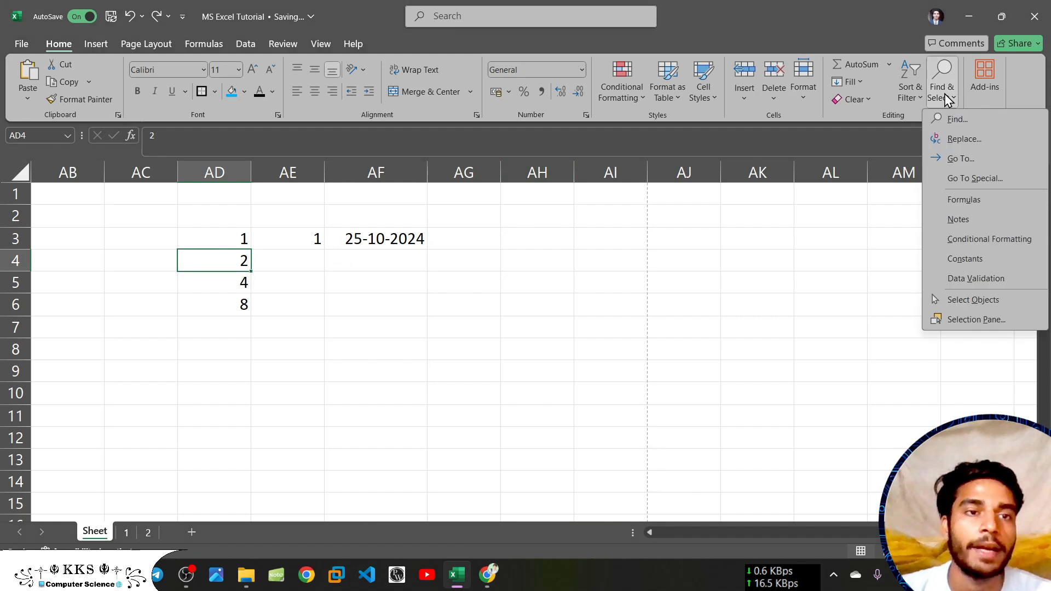
left_click(970, 127)
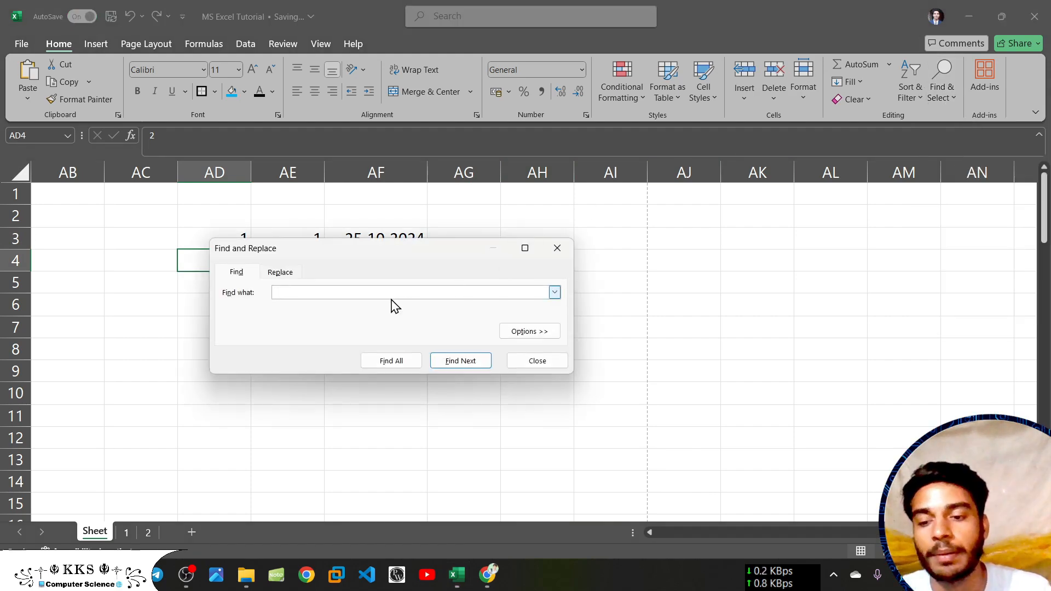
key("Return")
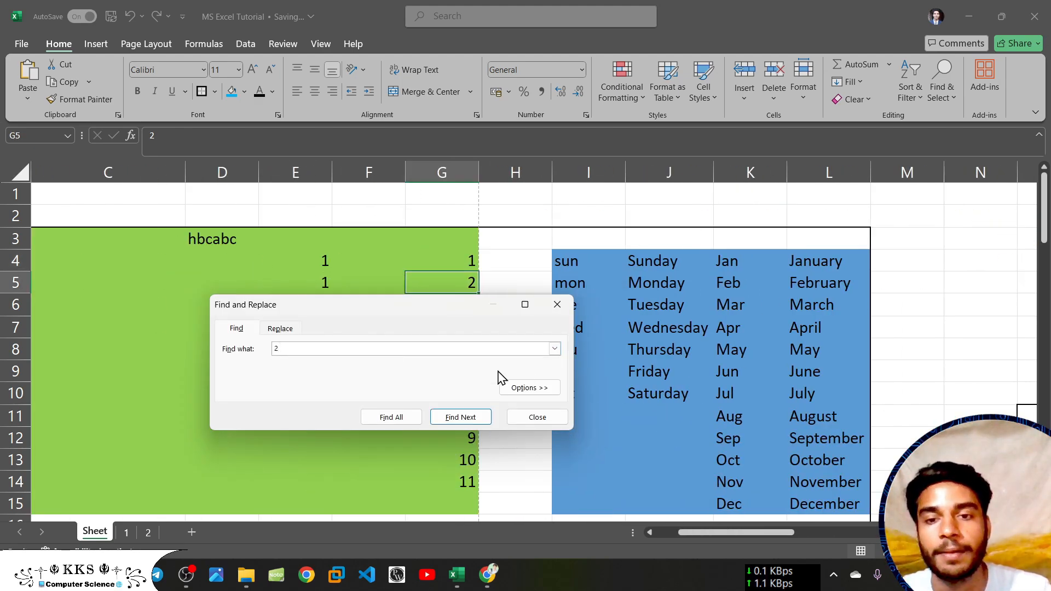
left_click(557, 305)
Step: Replace every 2 in the sheet with 222, starting from cell AD4, and dismiss the completion message
scroll(837, 279, "right", 6)
scroll(837, 279, "right", 10)
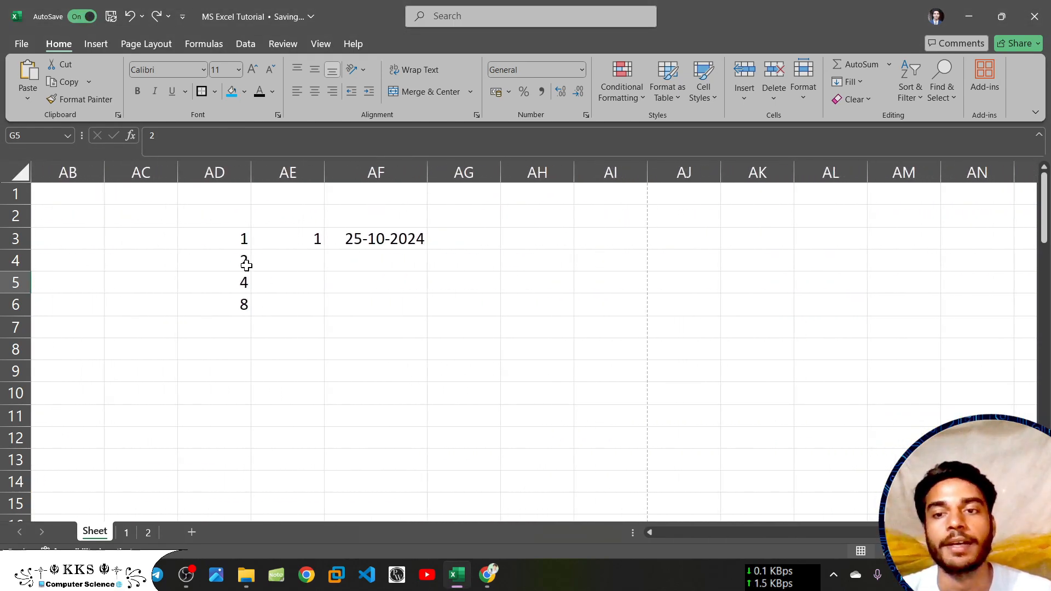
left_click(244, 263)
left_click(944, 91)
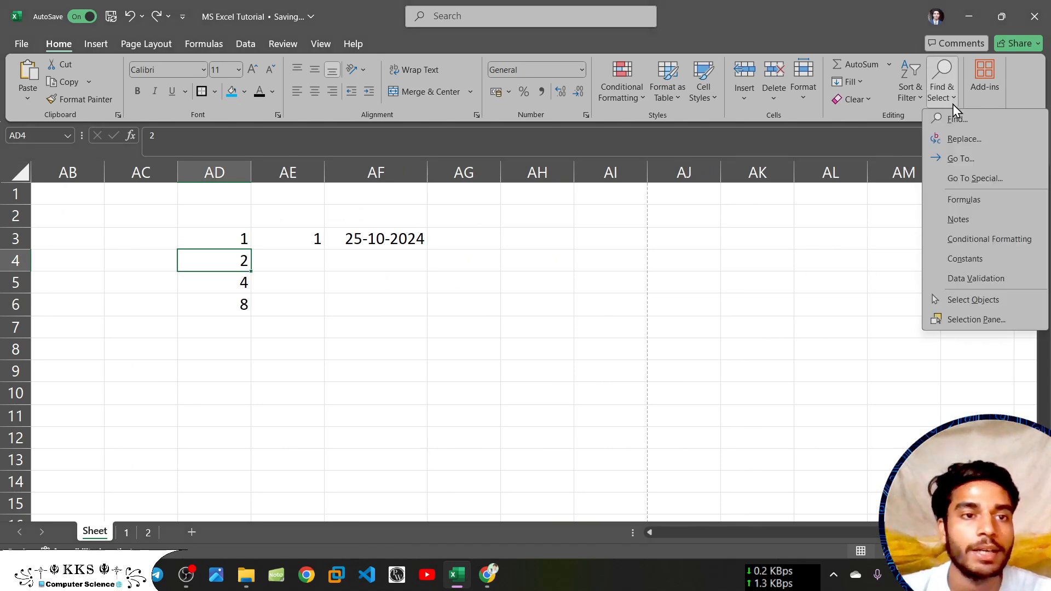
left_click(959, 139)
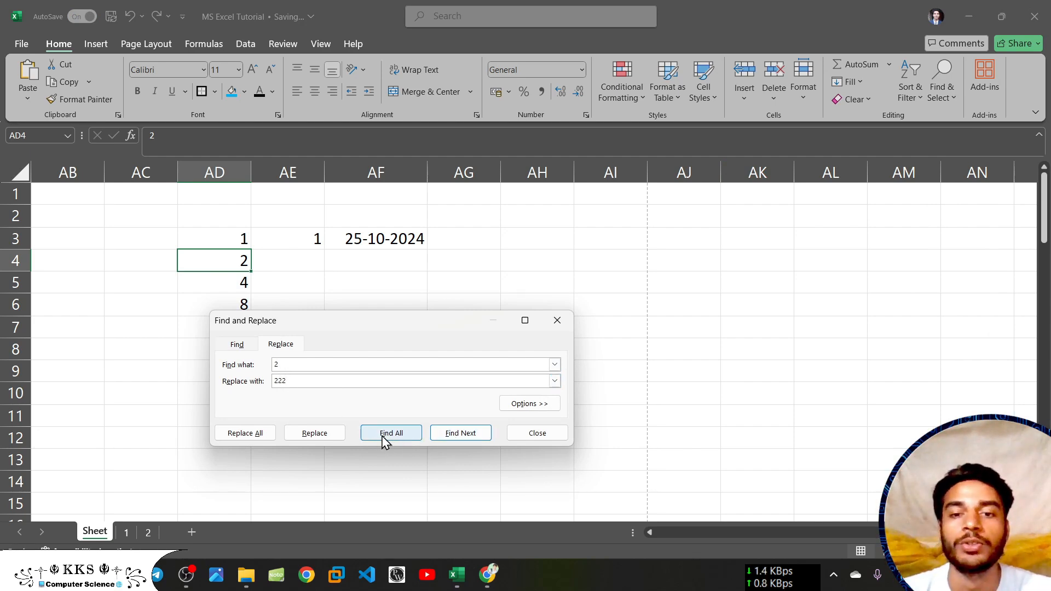
left_click(313, 435)
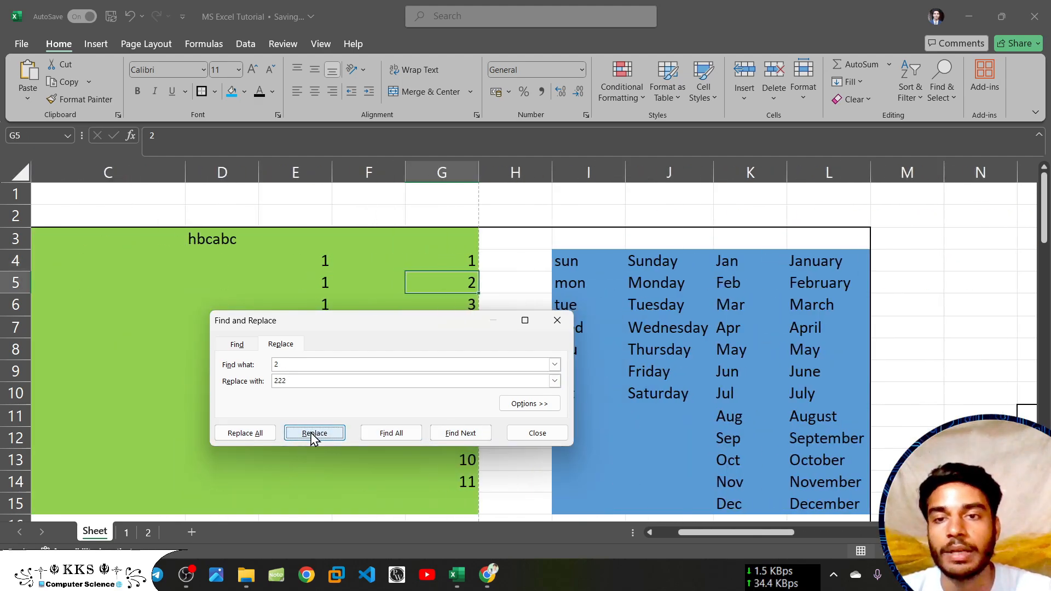
left_click(256, 433)
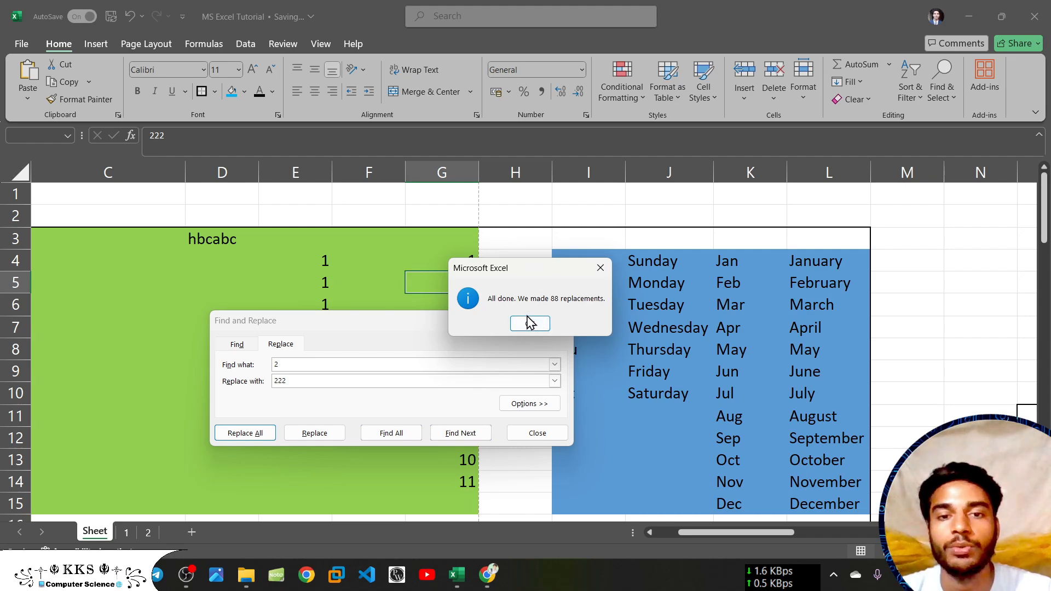
left_click(602, 267)
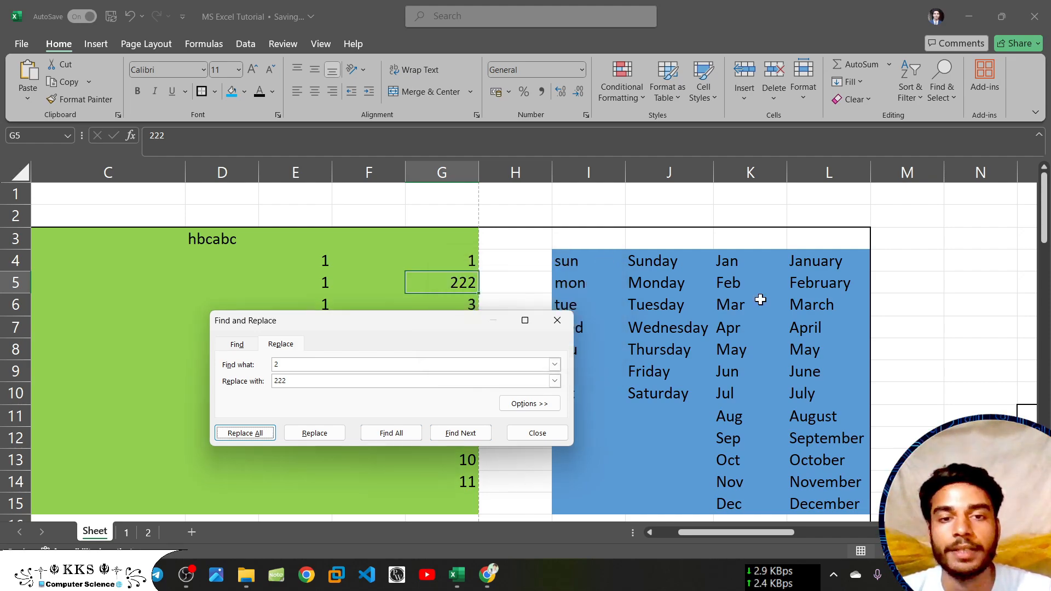
Step: Widen column AD so the replaced number in AD4 displays in full instead of scientific notation
scroll(760, 300, "right", 10)
scroll(760, 300, "right", 12)
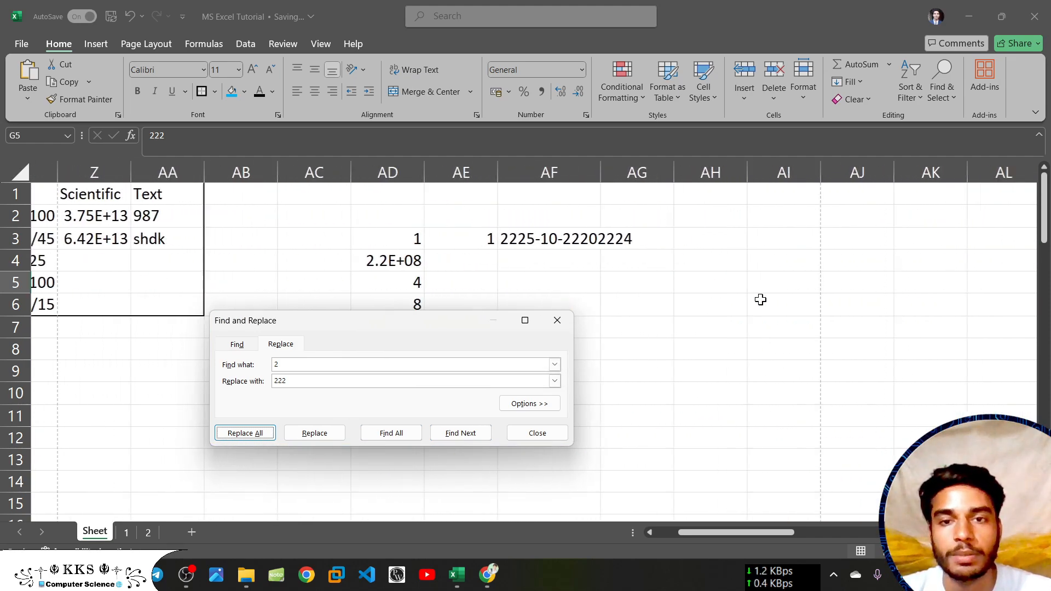
scroll(760, 300, "left", 8)
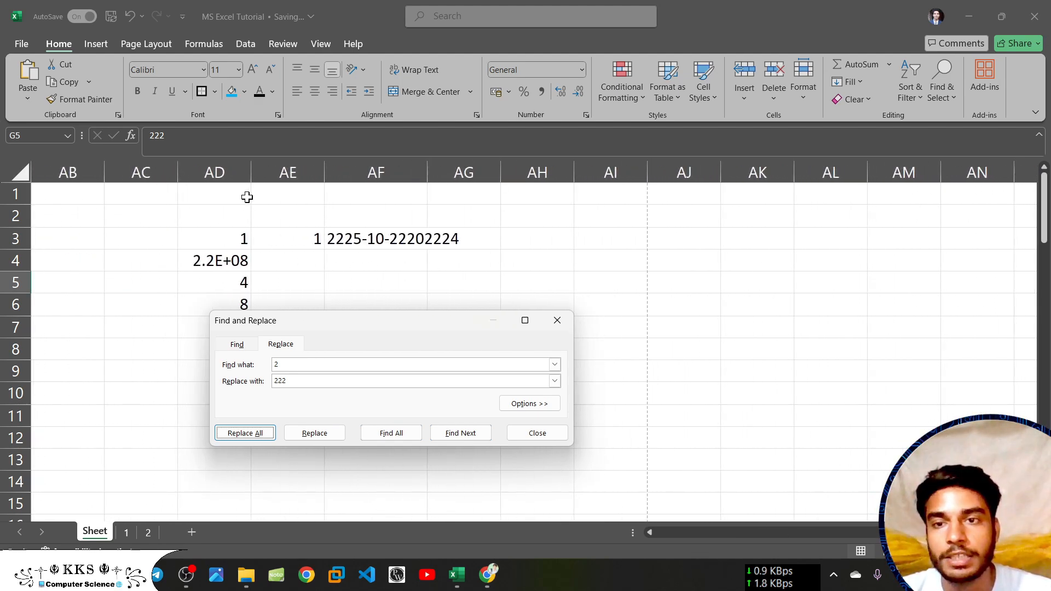
left_click_drag(249, 173, 279, 175)
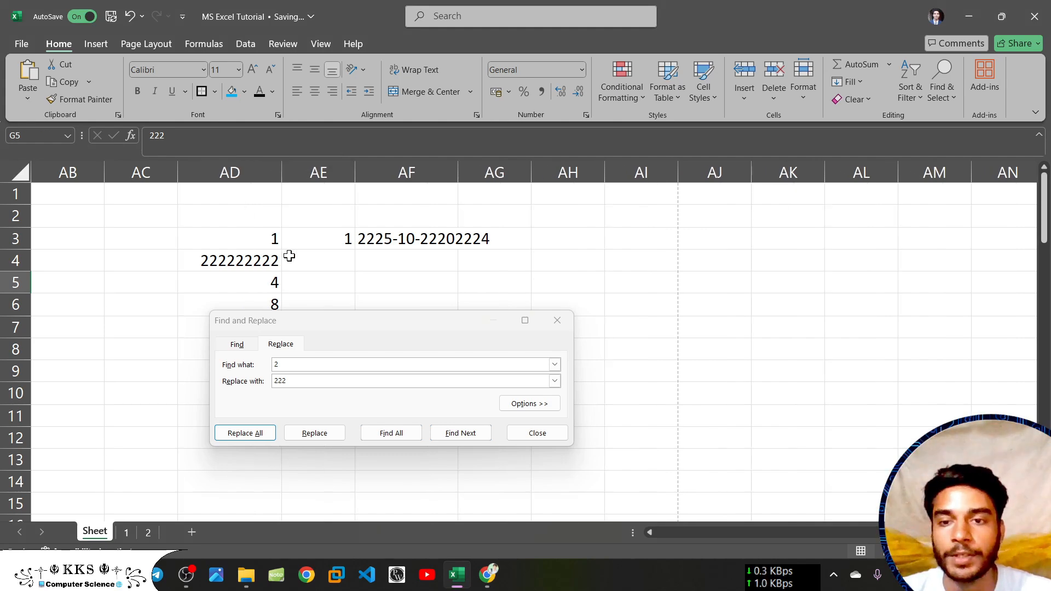
Step: Undo the widening of column AD and the replacement of 2 with 222, closing Find and Replace
key("ctrl+z")
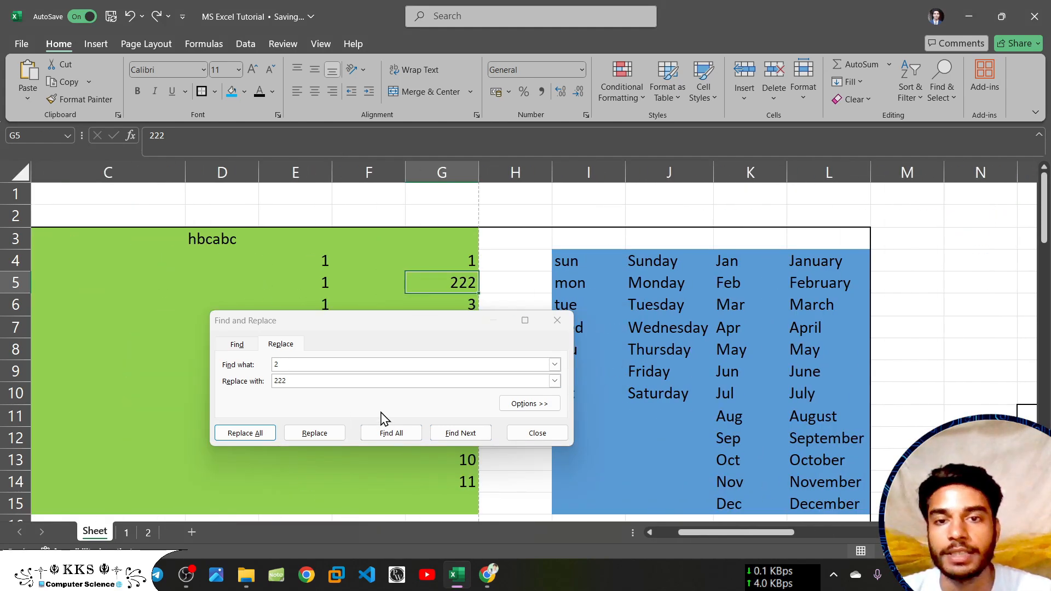
left_click(383, 418)
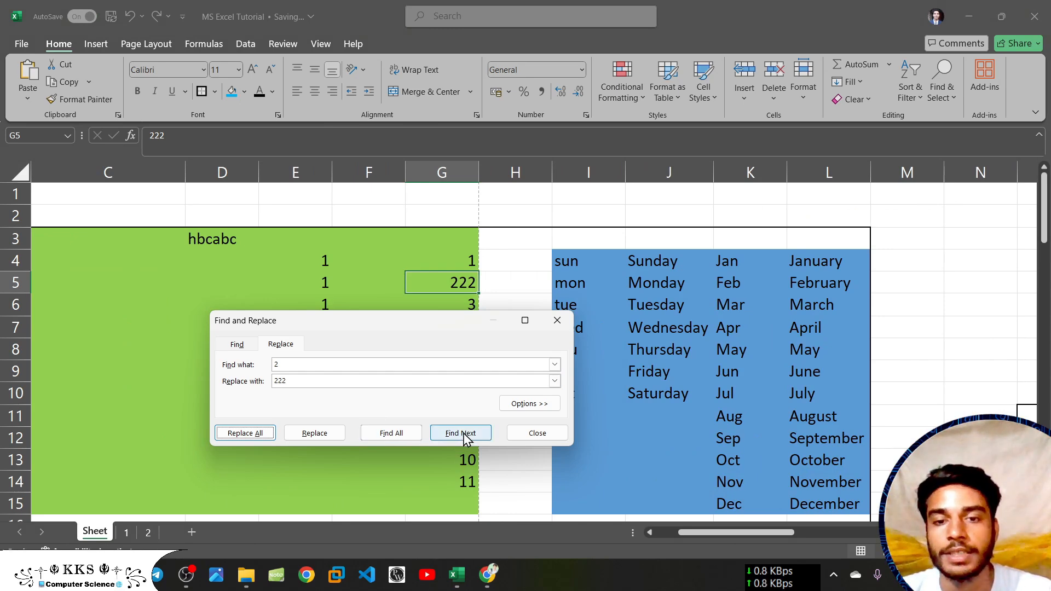
left_click(533, 433)
key("ctrl+z")
key("ctrl+z")
key("ctrl+z")
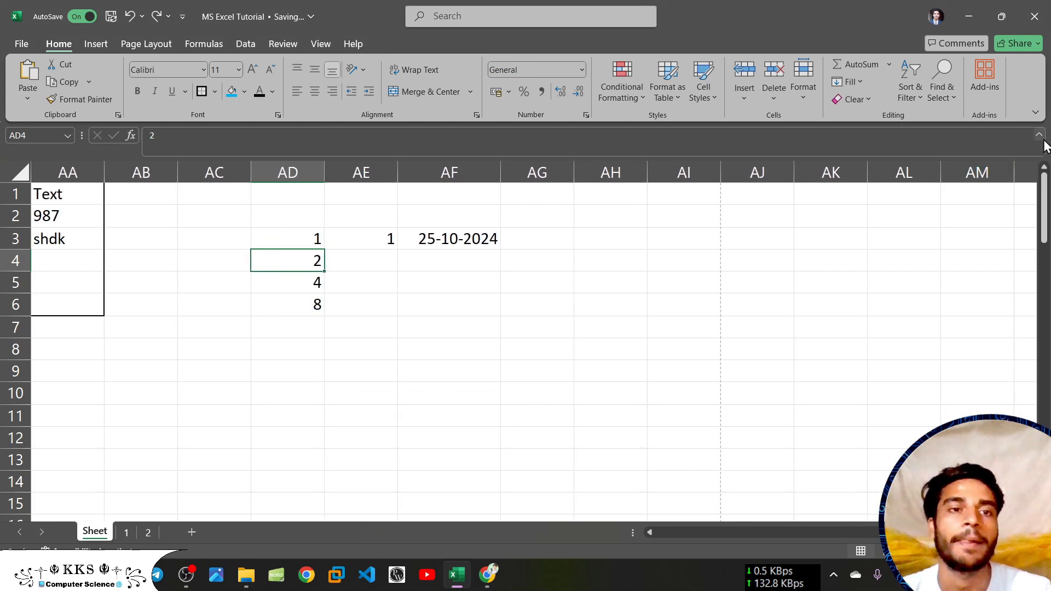
Step: Search the sheet for cells with data validation while only cell AD4 is selected
left_click(951, 95)
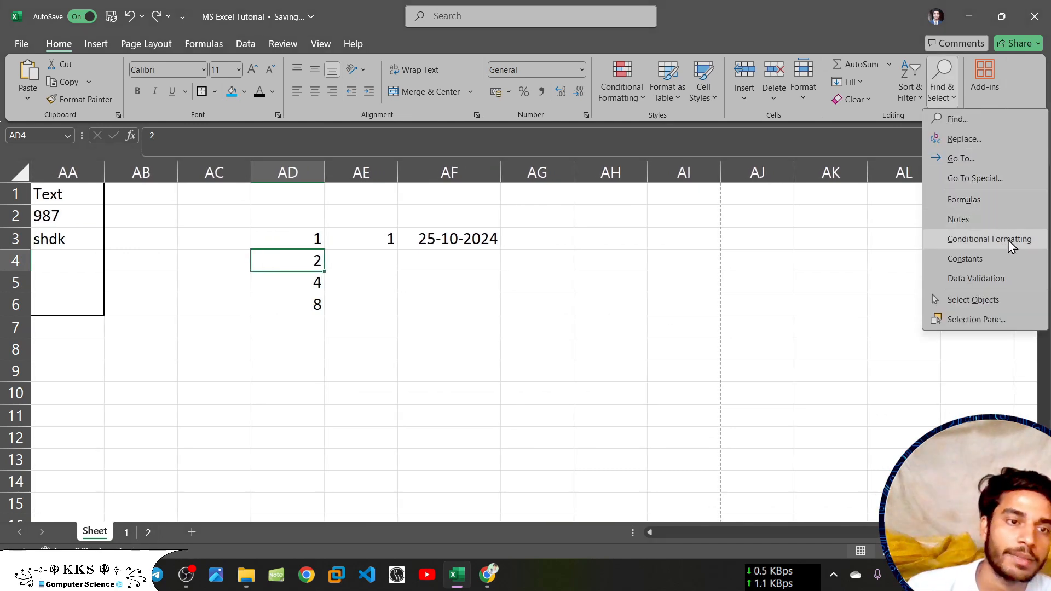
left_click(999, 281)
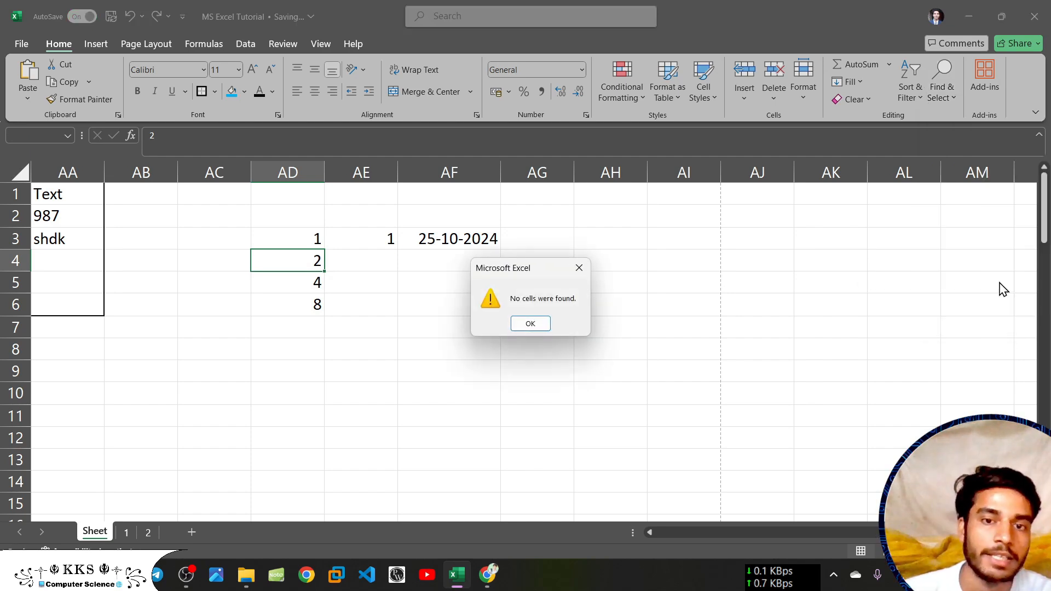
left_click(576, 273)
Step: Search for data validation cells again with cell O11, the first cell of the bordered number table, selected
scroll(385, 313, "left", 3)
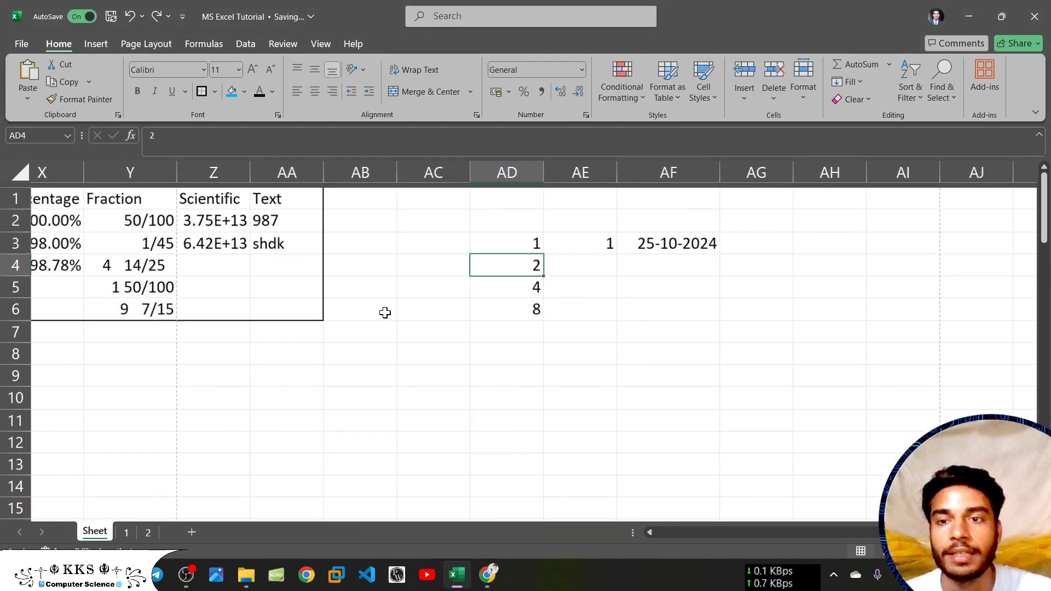
scroll(384, 313, "down", 5)
scroll(385, 313, "down", 1)
scroll(385, 313, "left", 5)
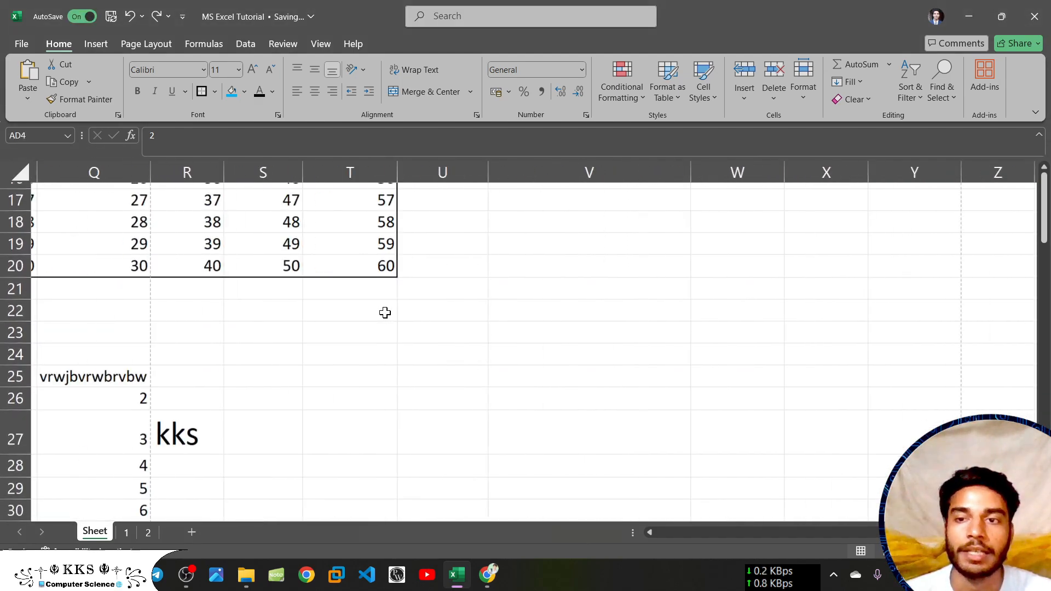
scroll(385, 312, "up", 4)
left_click(129, 307)
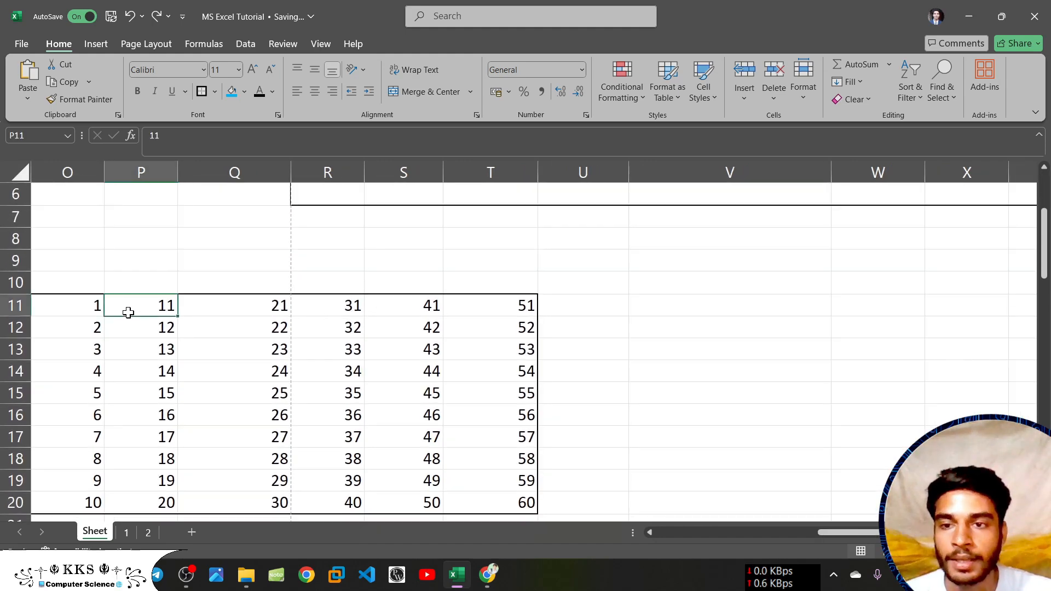
scroll(129, 306, "left", 1)
left_click(128, 305)
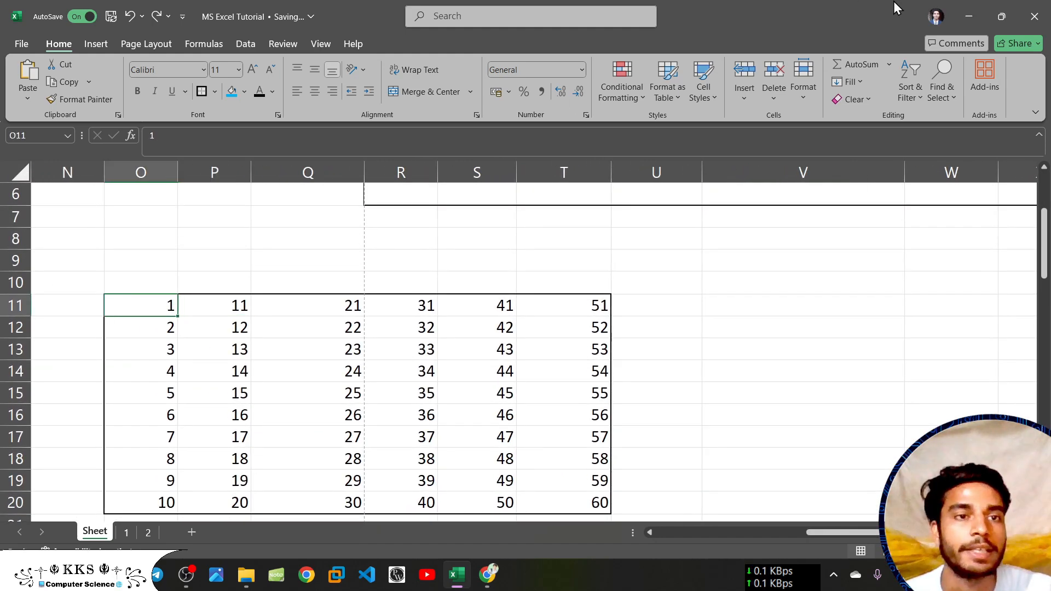
left_click(952, 86)
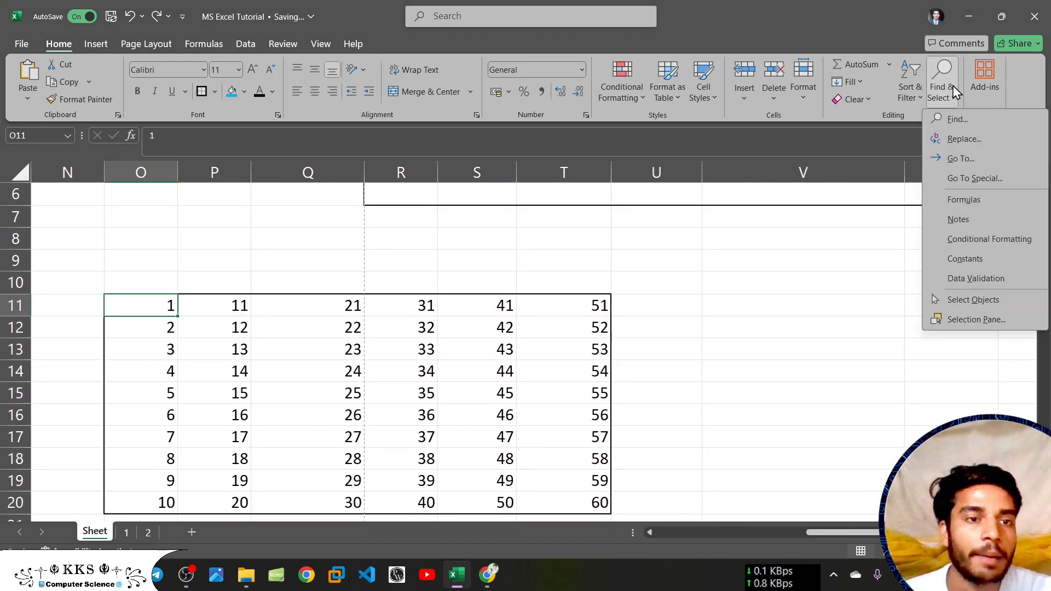
left_click(975, 278)
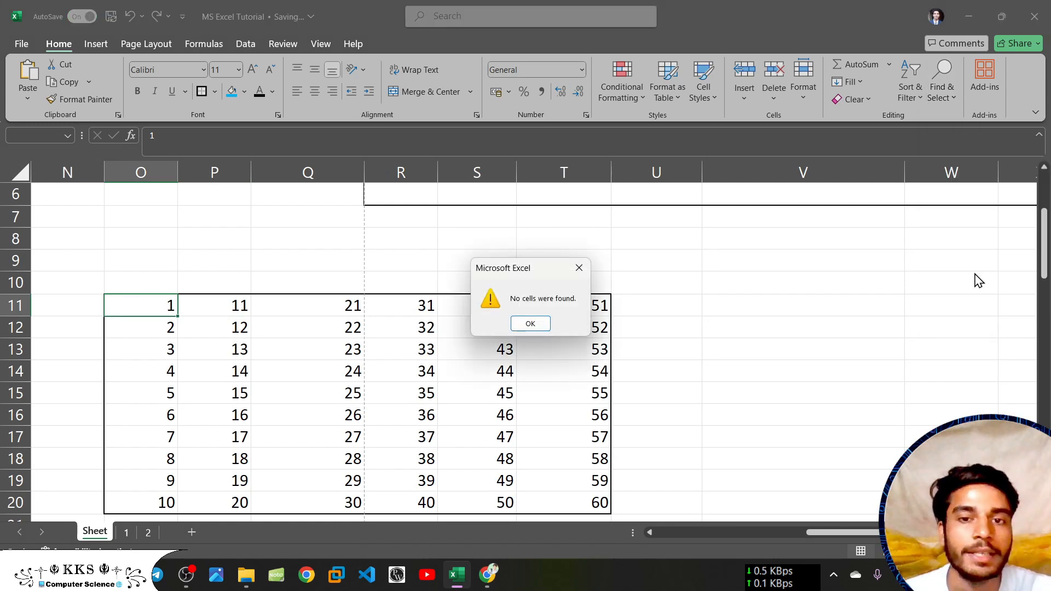
left_click(579, 267)
Step: Select the number table O11:T20 and search that range for cells with data validation
left_click_drag(134, 303, 551, 506)
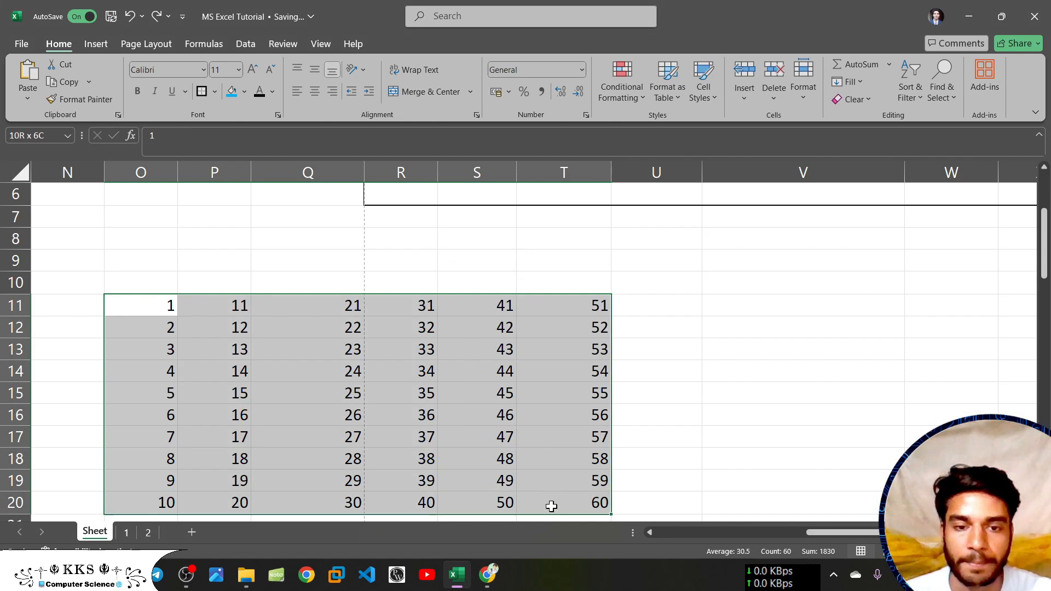
left_click(944, 98)
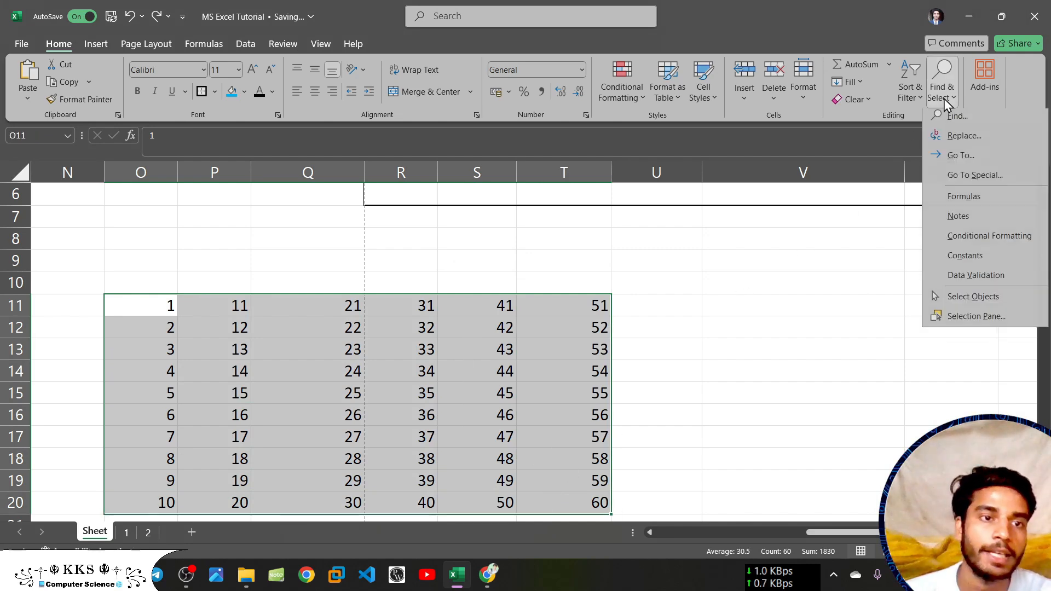
left_click(984, 277)
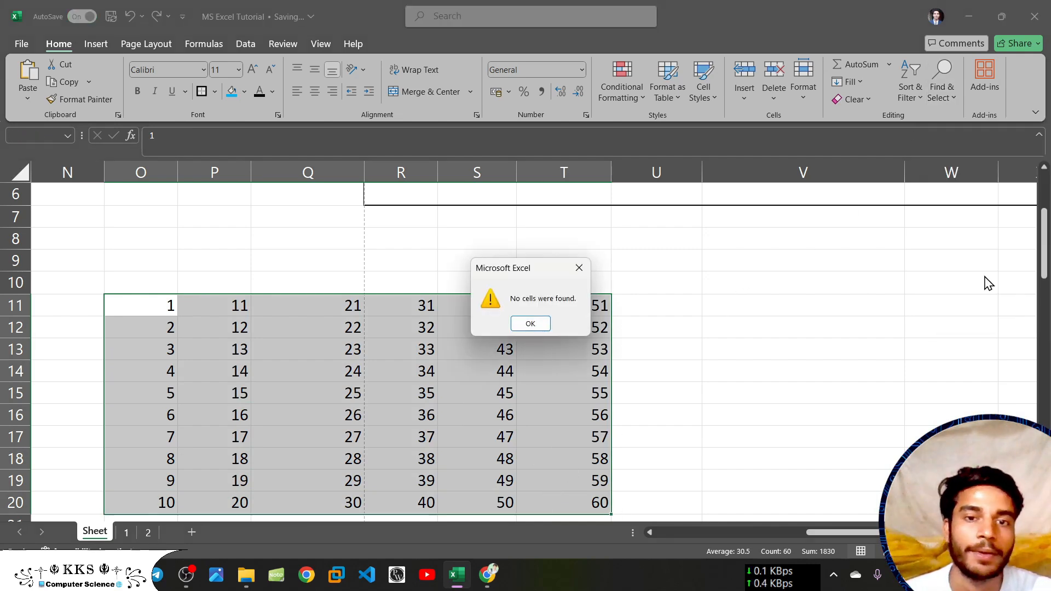
left_click(547, 325)
left_click(944, 87)
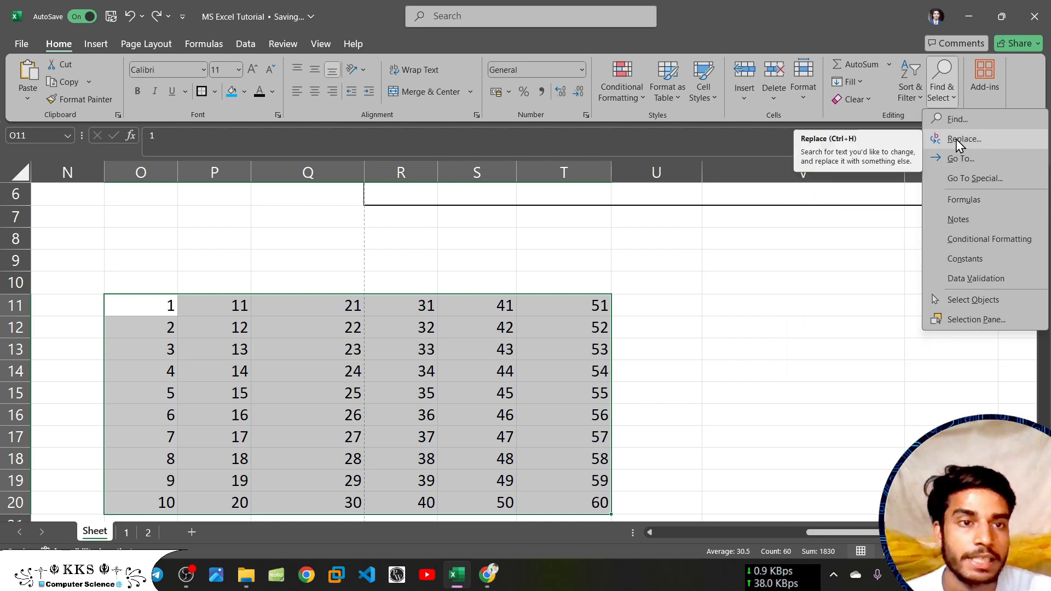
left_click(799, 250)
left_click(799, 250)
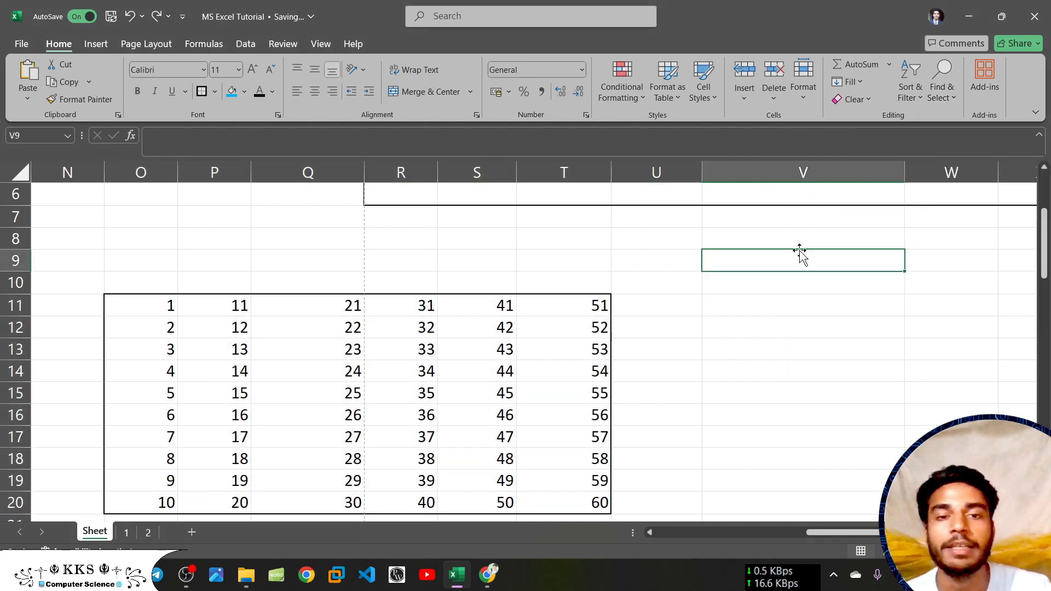
left_click(519, 234)
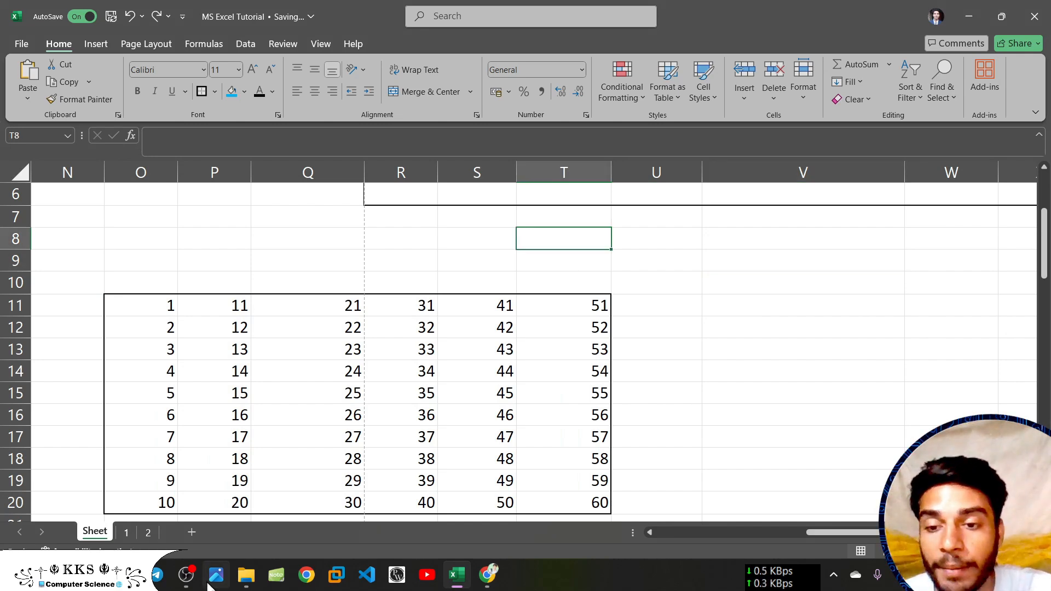
left_click(189, 577)
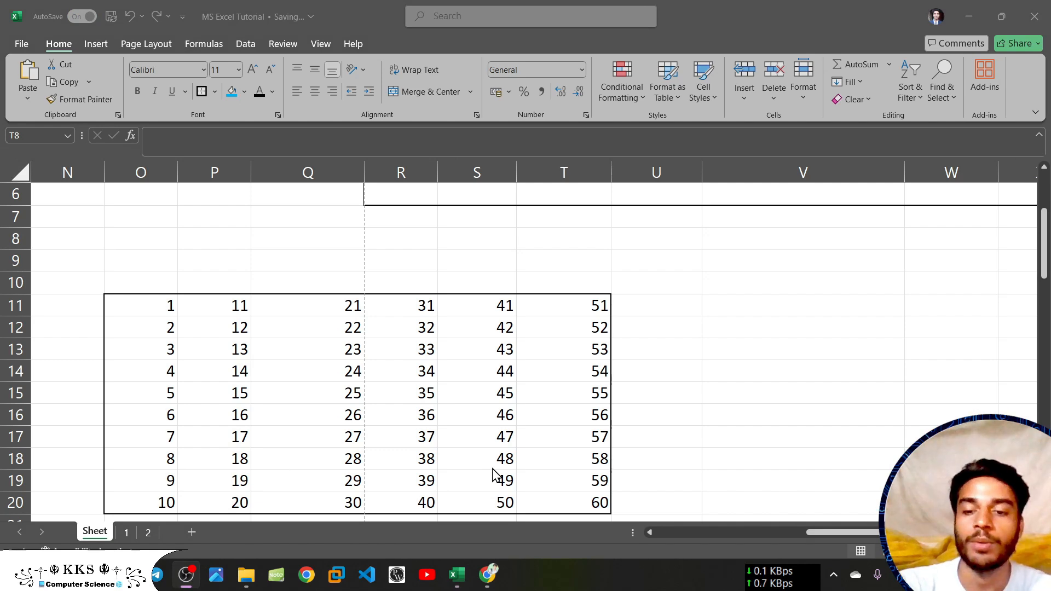